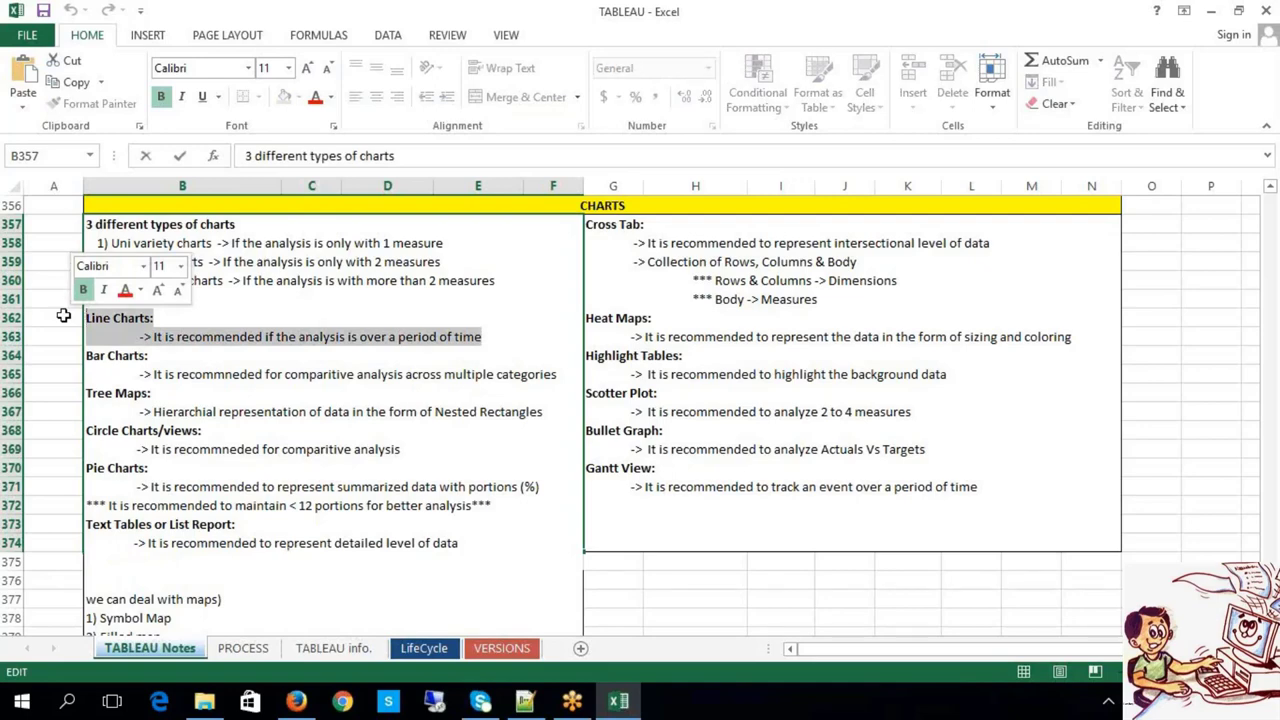
# Review the chart-type notes, highlighting "comparitive analysis" in the Bar Charts description
pyautogui.click(57, 429)
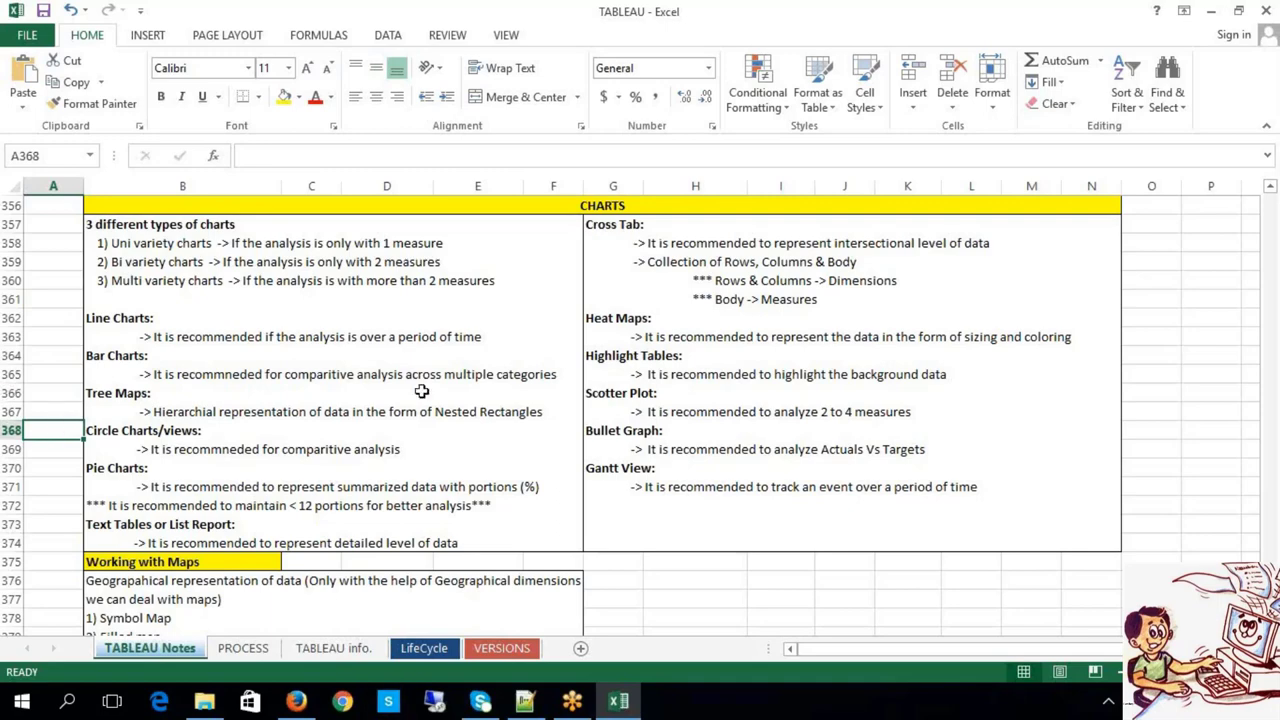
pyautogui.doubleClick(348, 375)
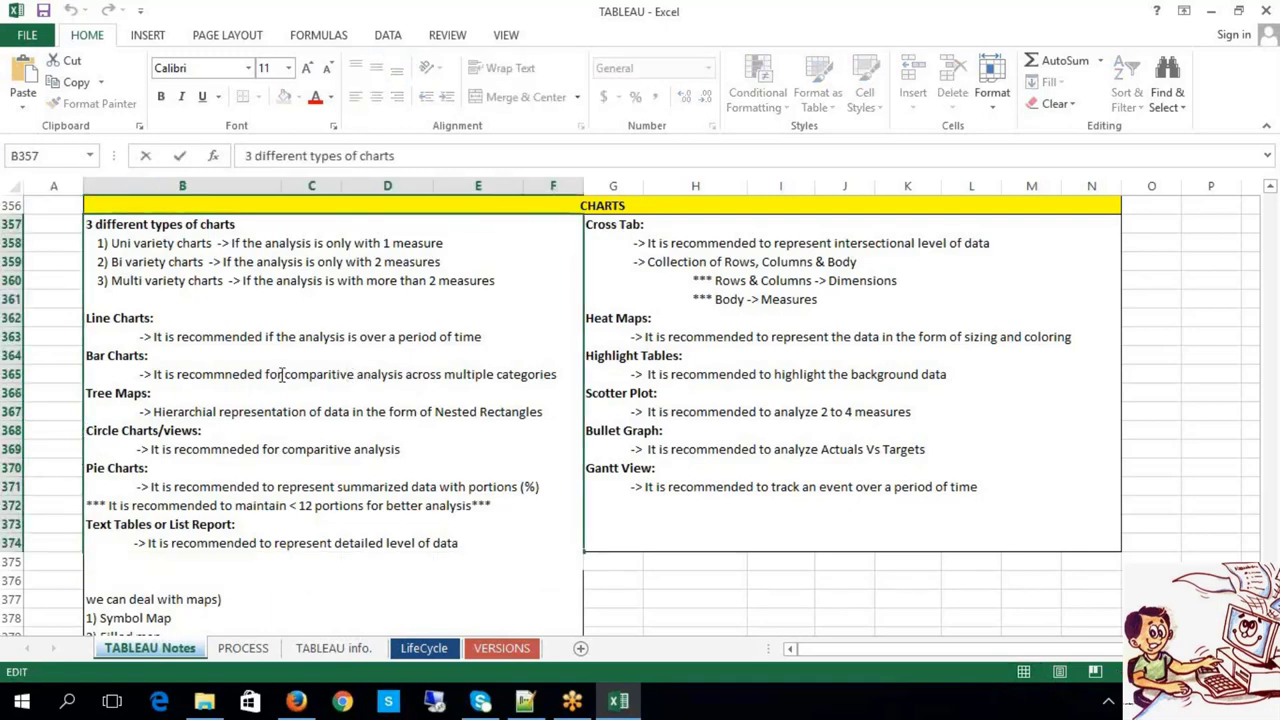
pyautogui.moveTo(284, 375); pyautogui.dragTo(398, 376)
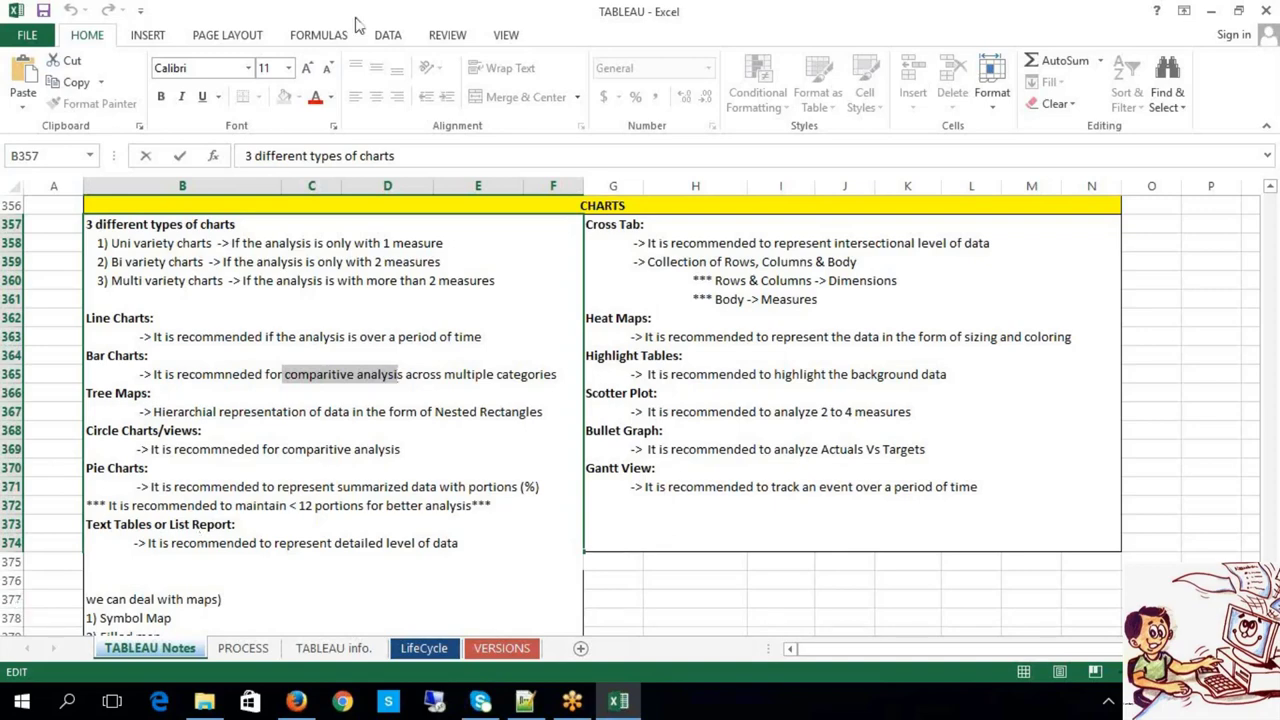
pyautogui.click(468, 360)
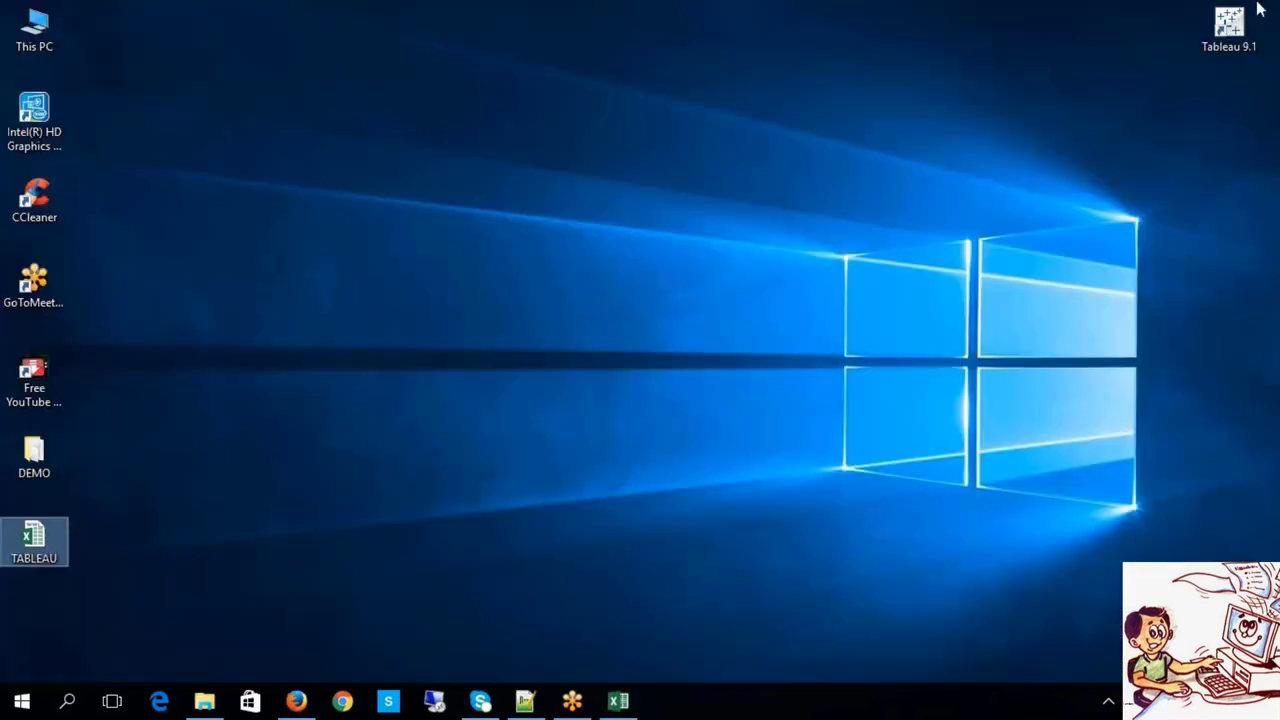
# Launch Tableau 9.1 and open the 11142015 workbook
pyautogui.doubleClick(1246, 48)
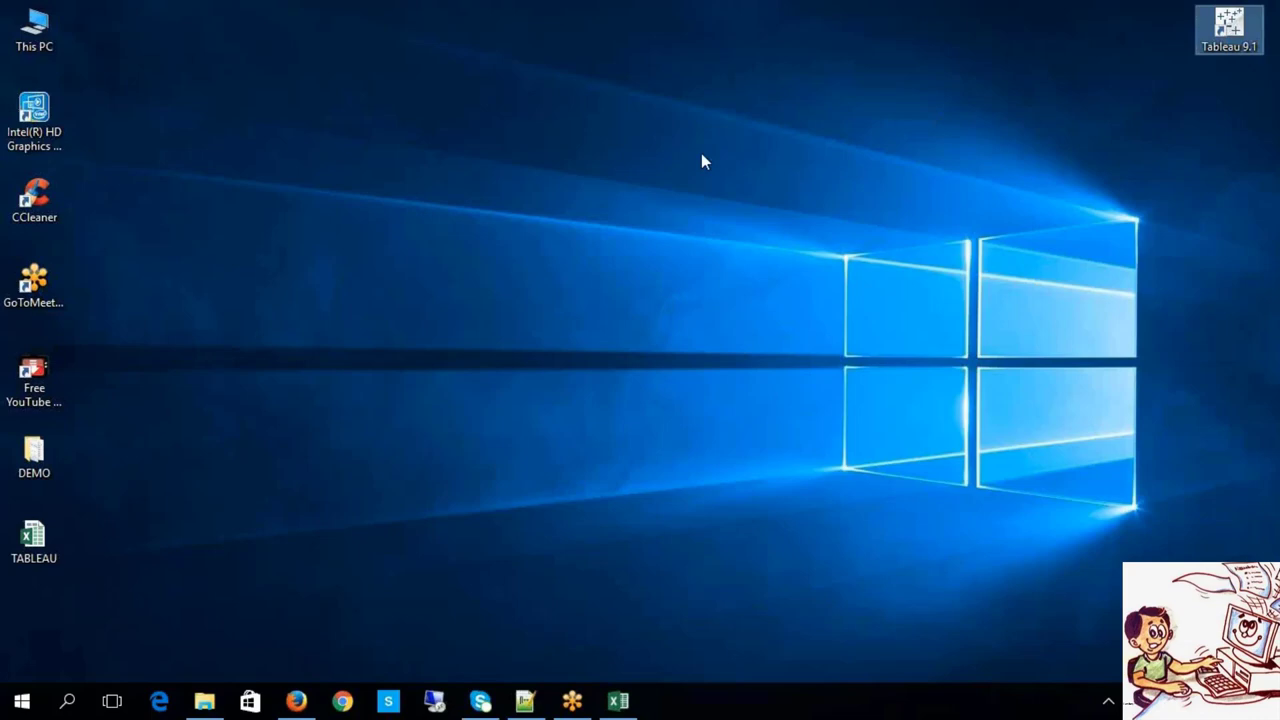
pyautogui.click(664, 322)
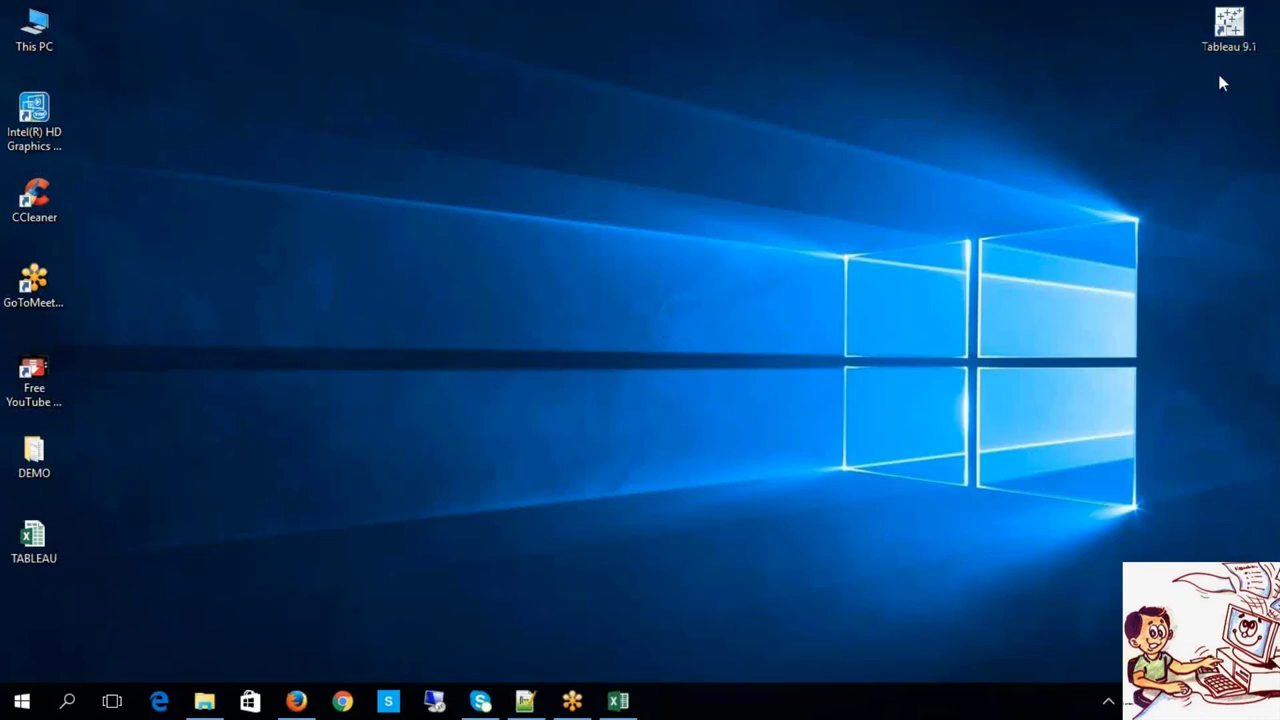
pyautogui.doubleClick(1228, 40)
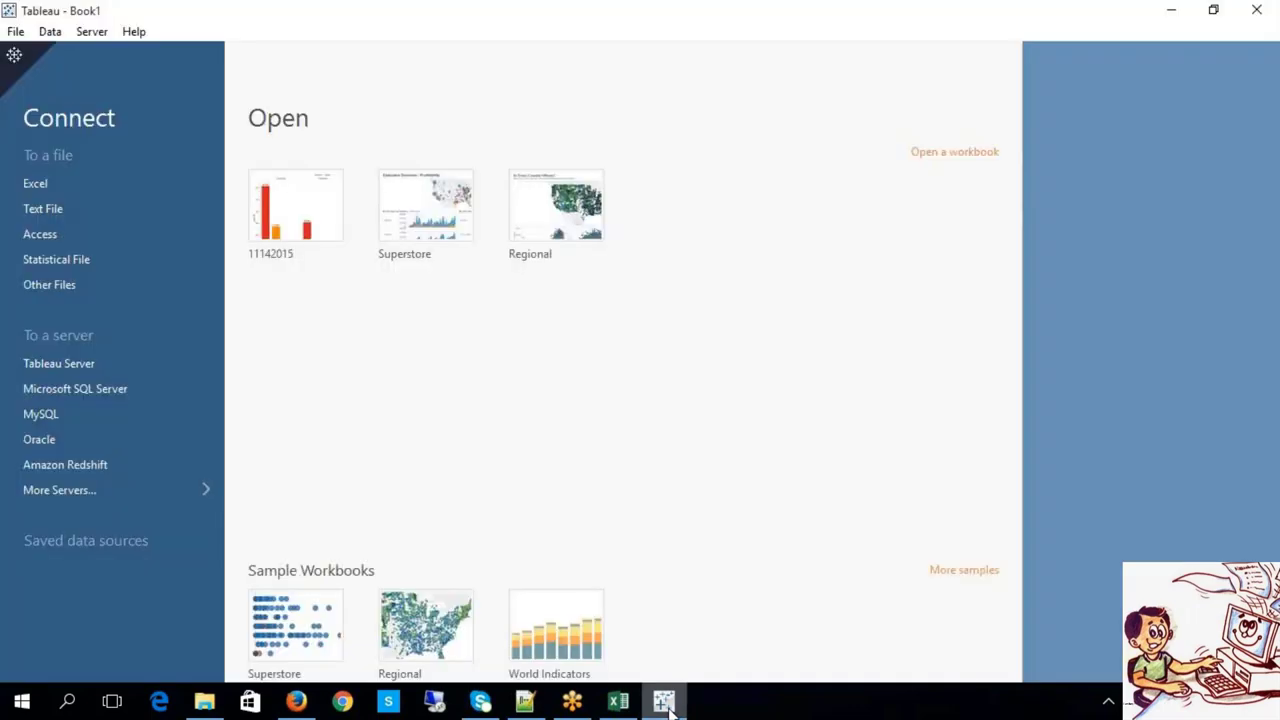
pyautogui.click(286, 230)
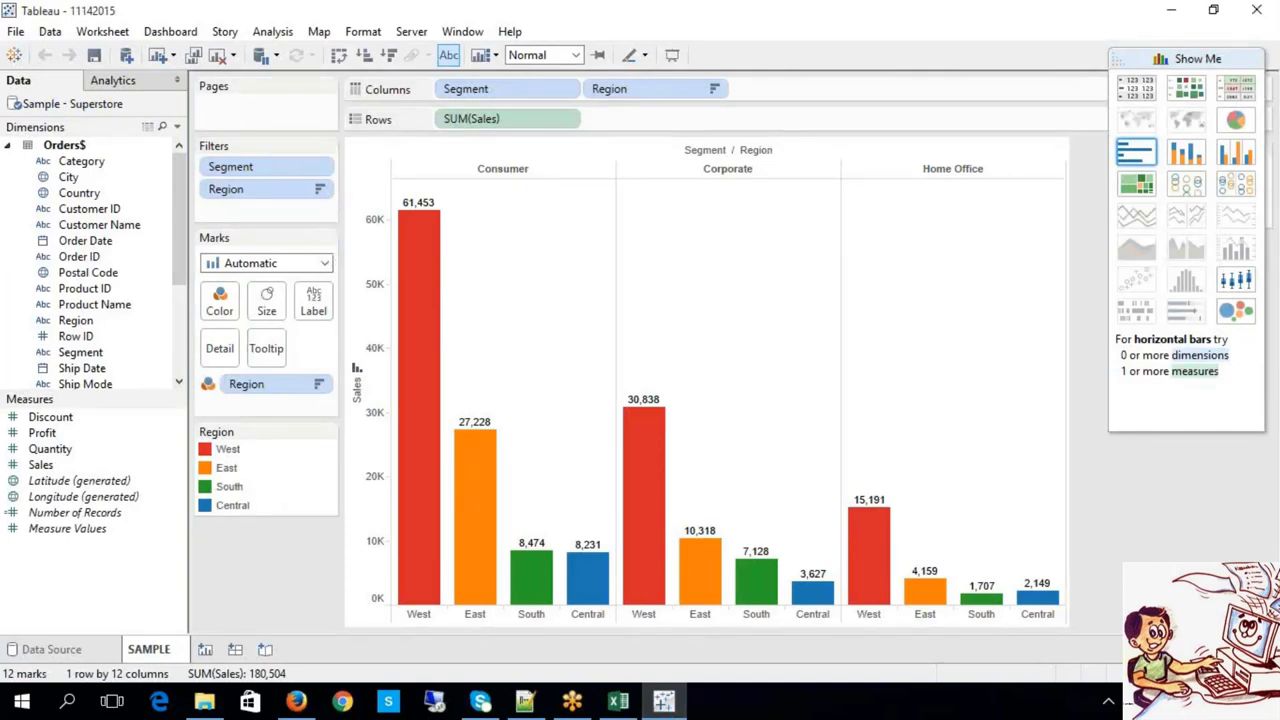
# Add a new worksheet to the workbook and rename it BAR CHART
pyautogui.click(205, 650)
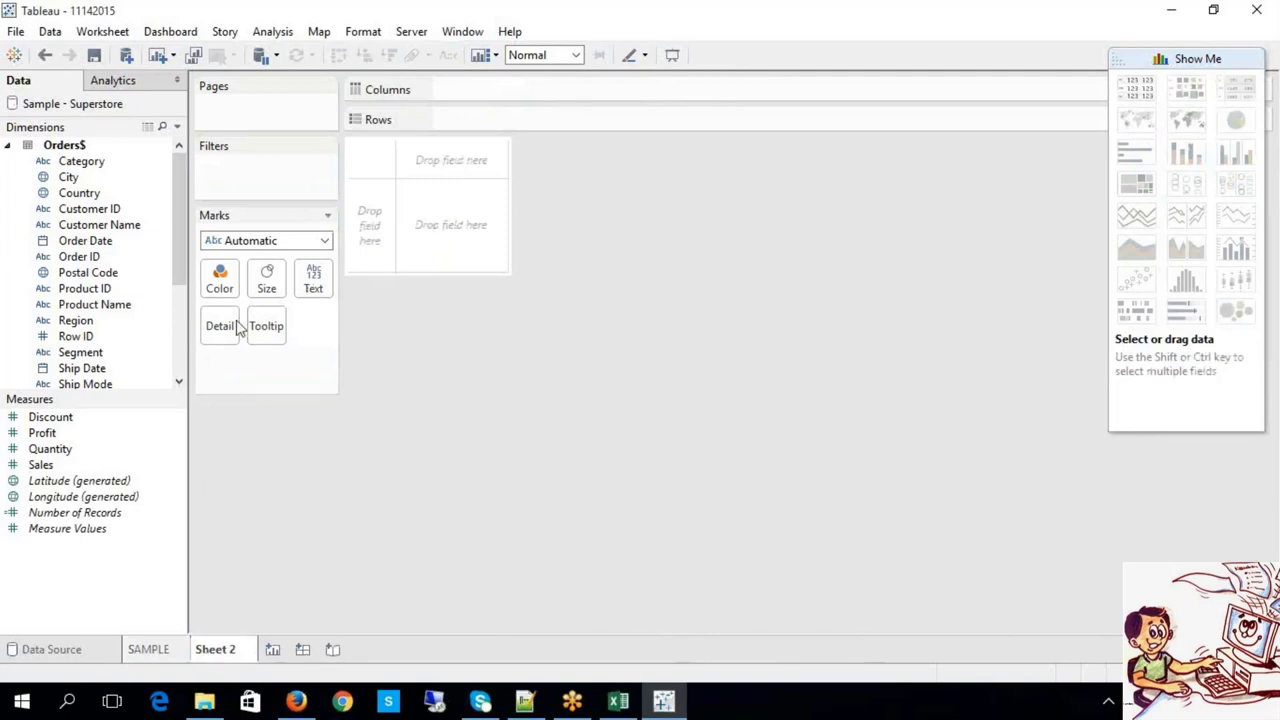
pyautogui.scroll(-3, 180, 348)
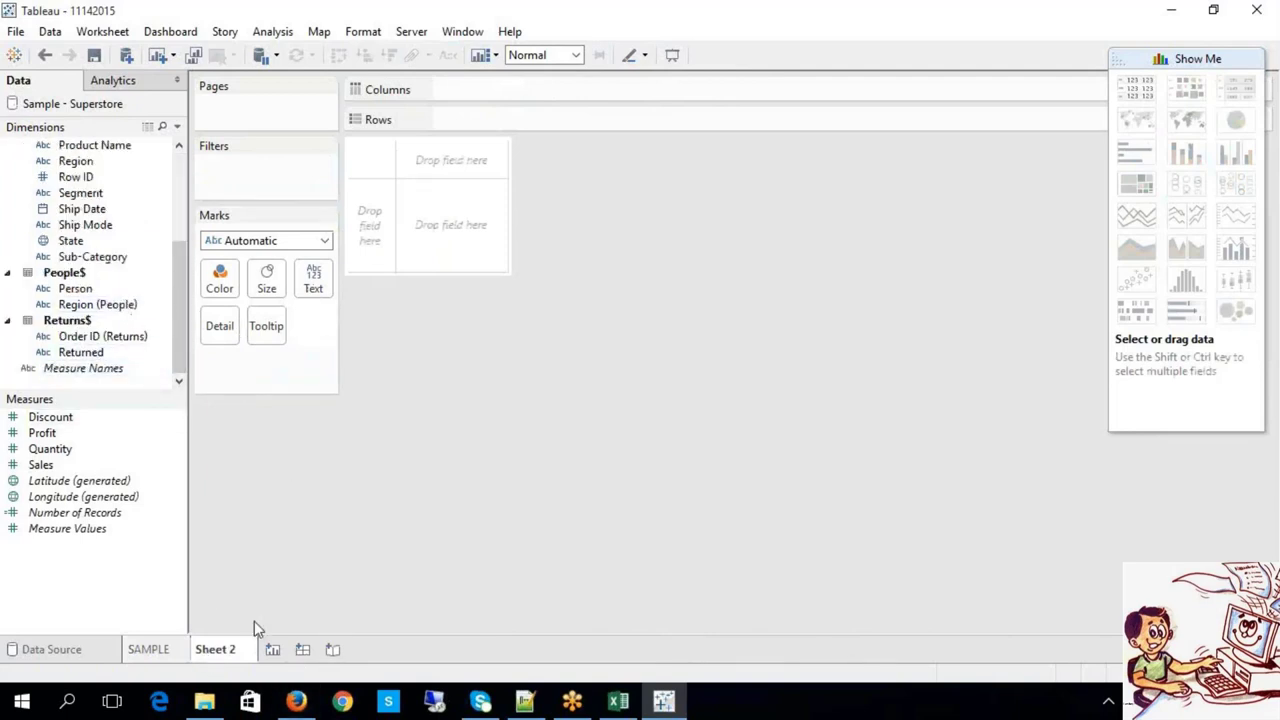
pyautogui.rightClick(222, 652)
pyautogui.click(296, 463)
pyautogui.write('BARCHART')
pyautogui.press('Return')
pyautogui.press('Left')
pyautogui.press('Left')
pyautogui.press('Left')
pyautogui.press('Left')
pyautogui.press('Left')
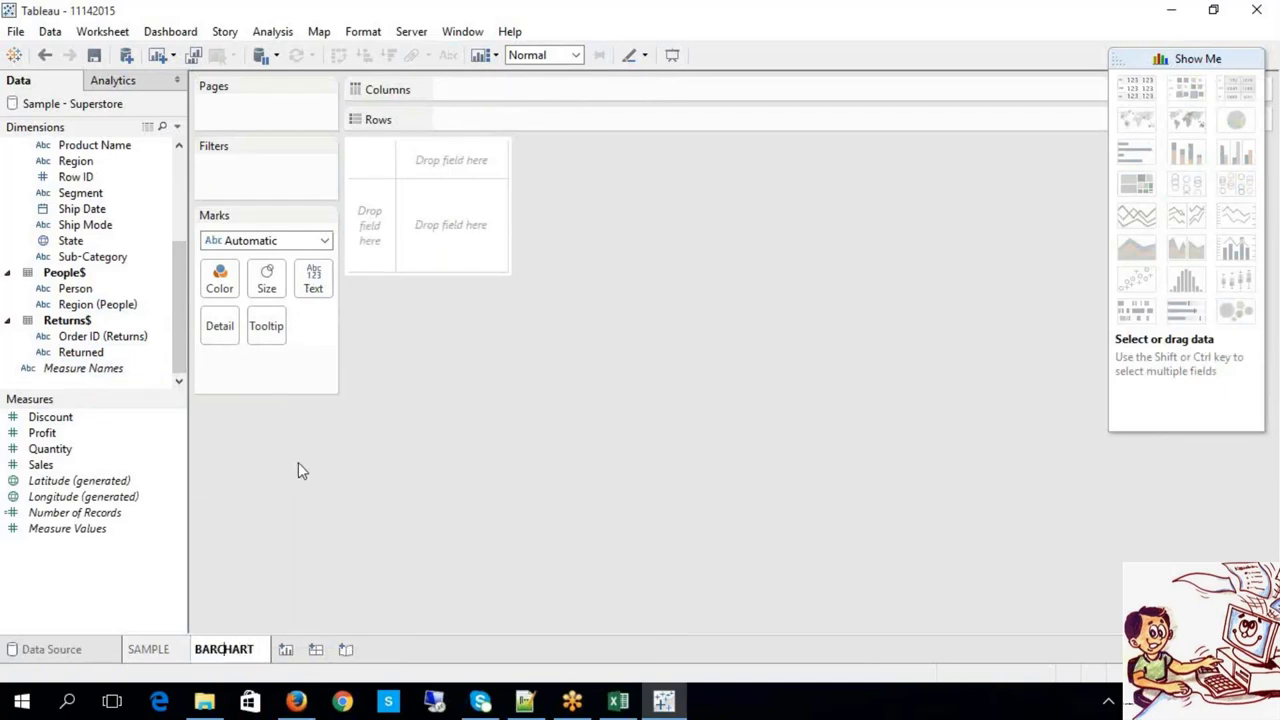
pyautogui.press('Return')
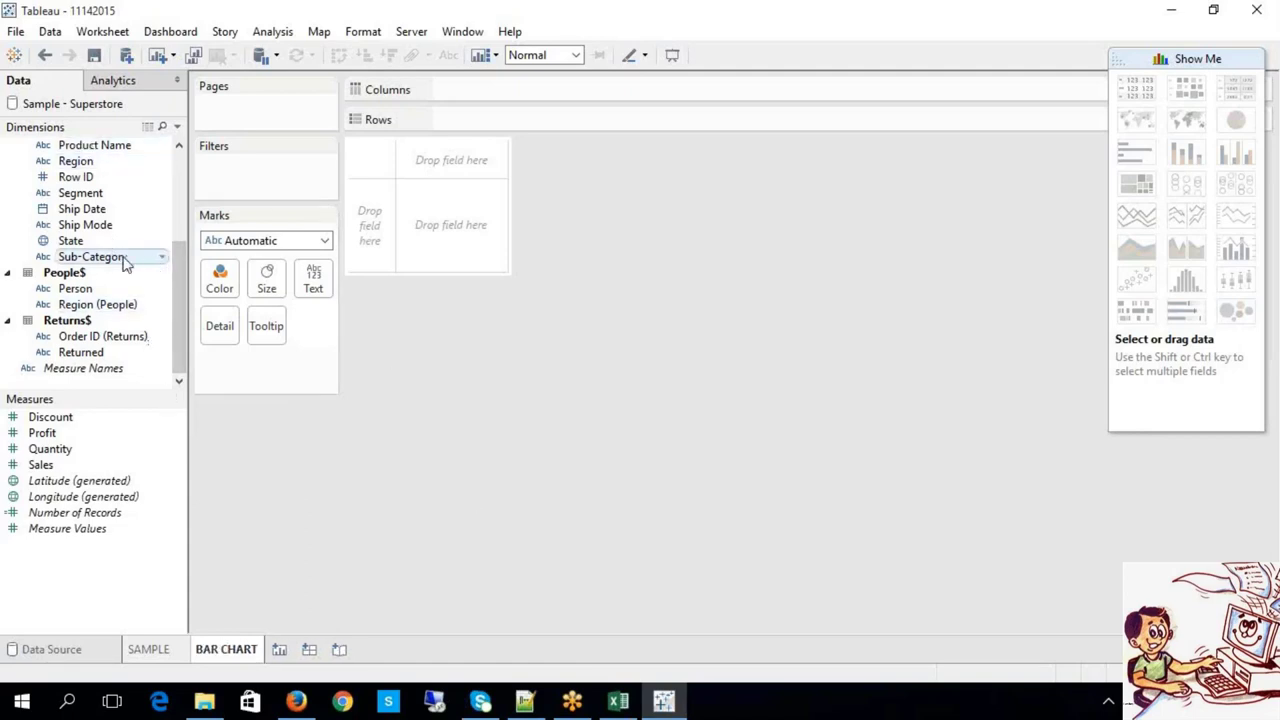
# Build a horizontal bar chart with Sub-Category on rows and Sales on columns, and show mark labels
pyautogui.moveTo(115, 257); pyautogui.dragTo(473, 121)
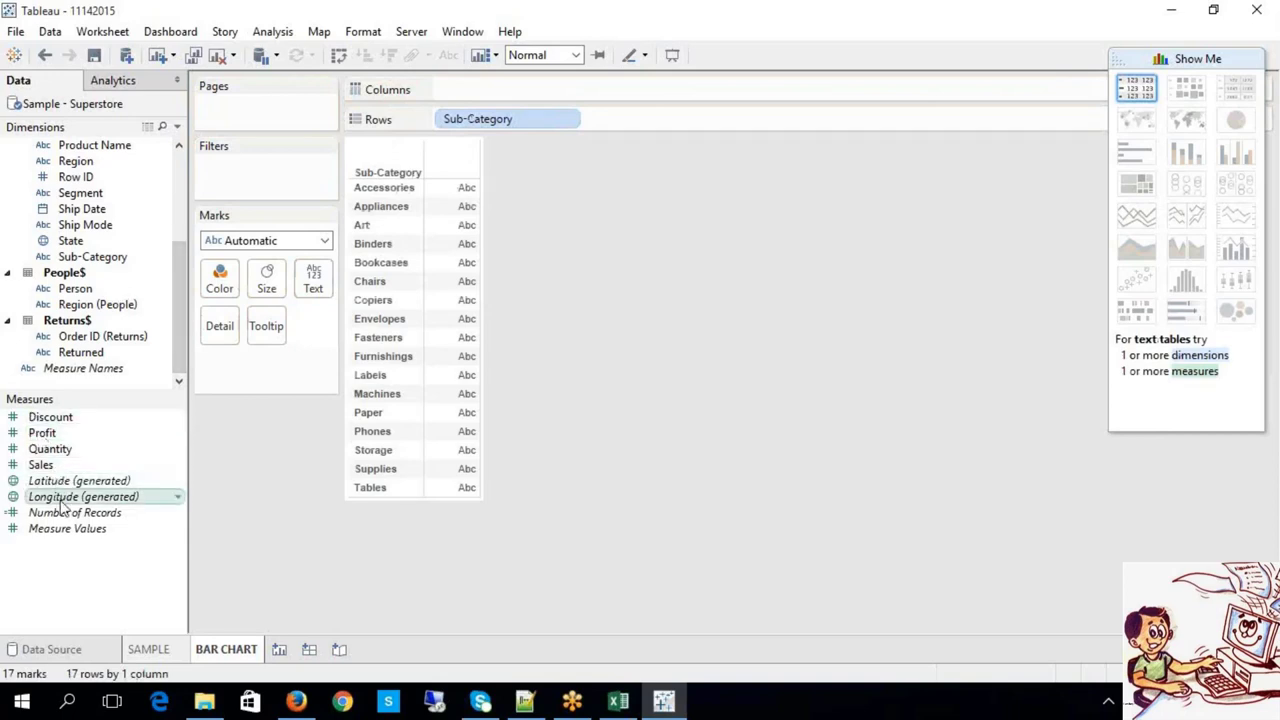
pyautogui.moveTo(44, 467); pyautogui.dragTo(611, 109)
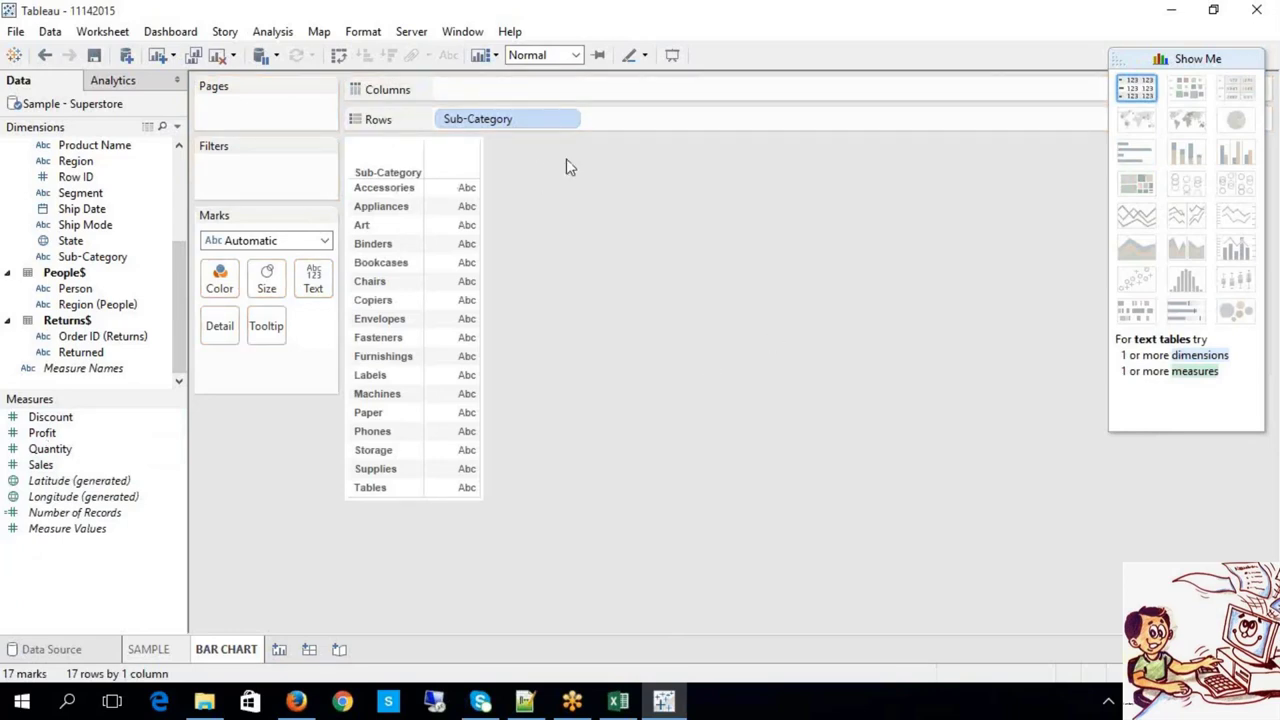
pyautogui.moveTo(66, 466); pyautogui.dragTo(475, 109)
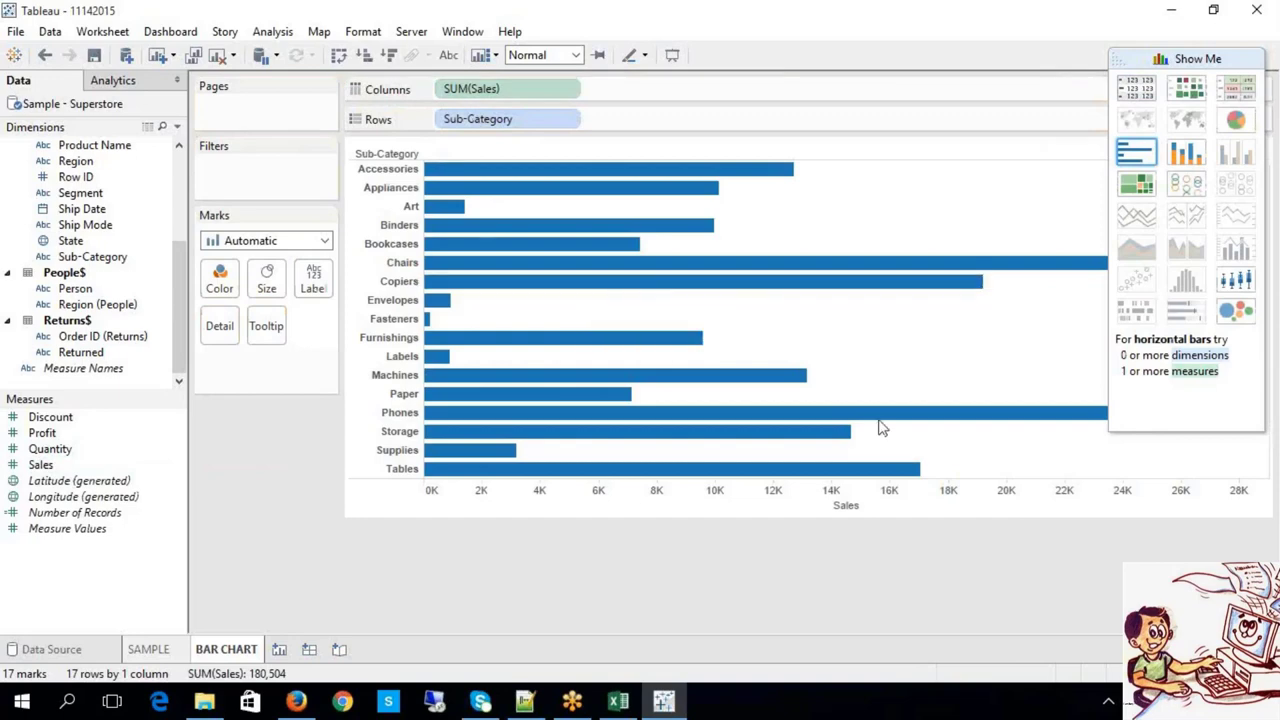
pyautogui.moveTo(557, 449)
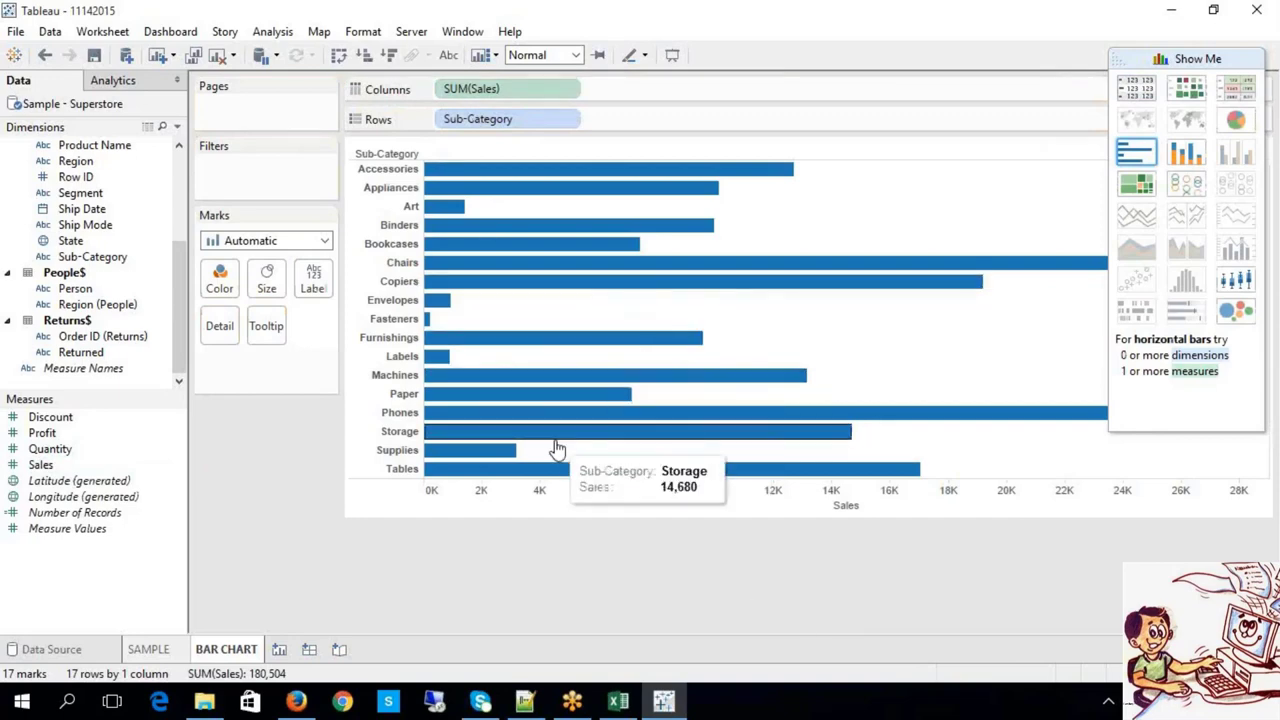
pyautogui.moveTo(563, 289)
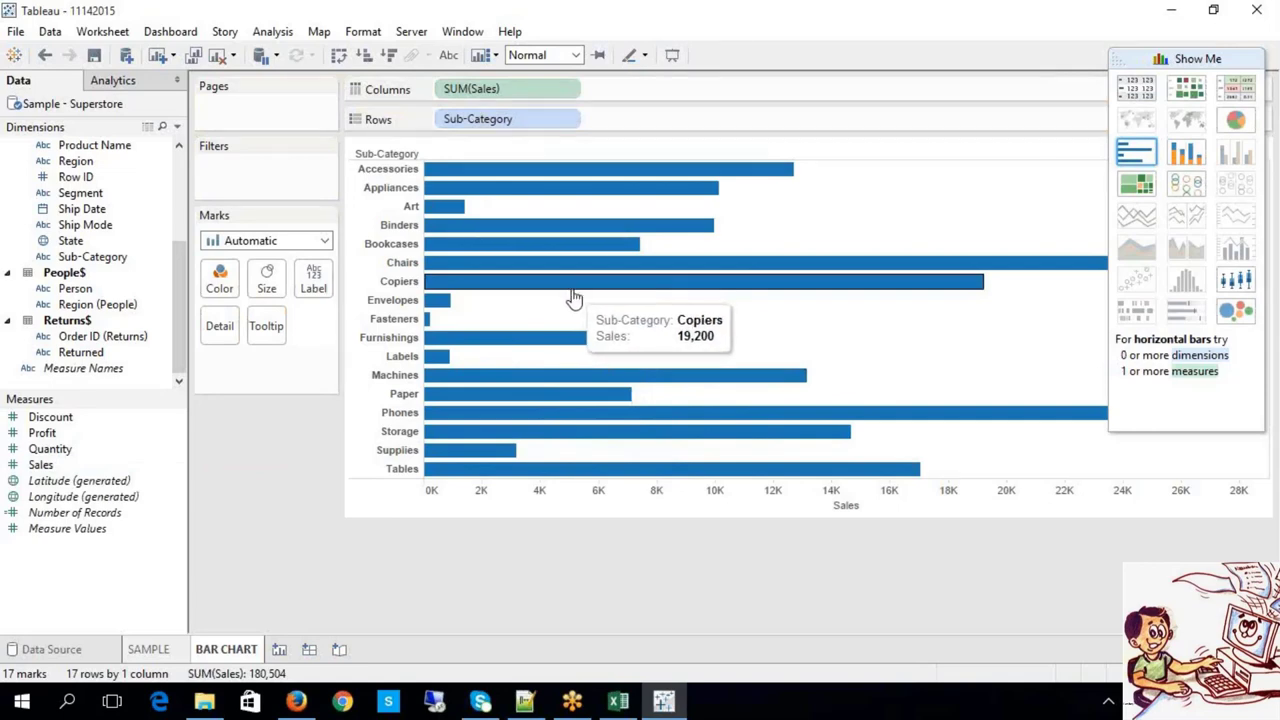
pyautogui.click(449, 57)
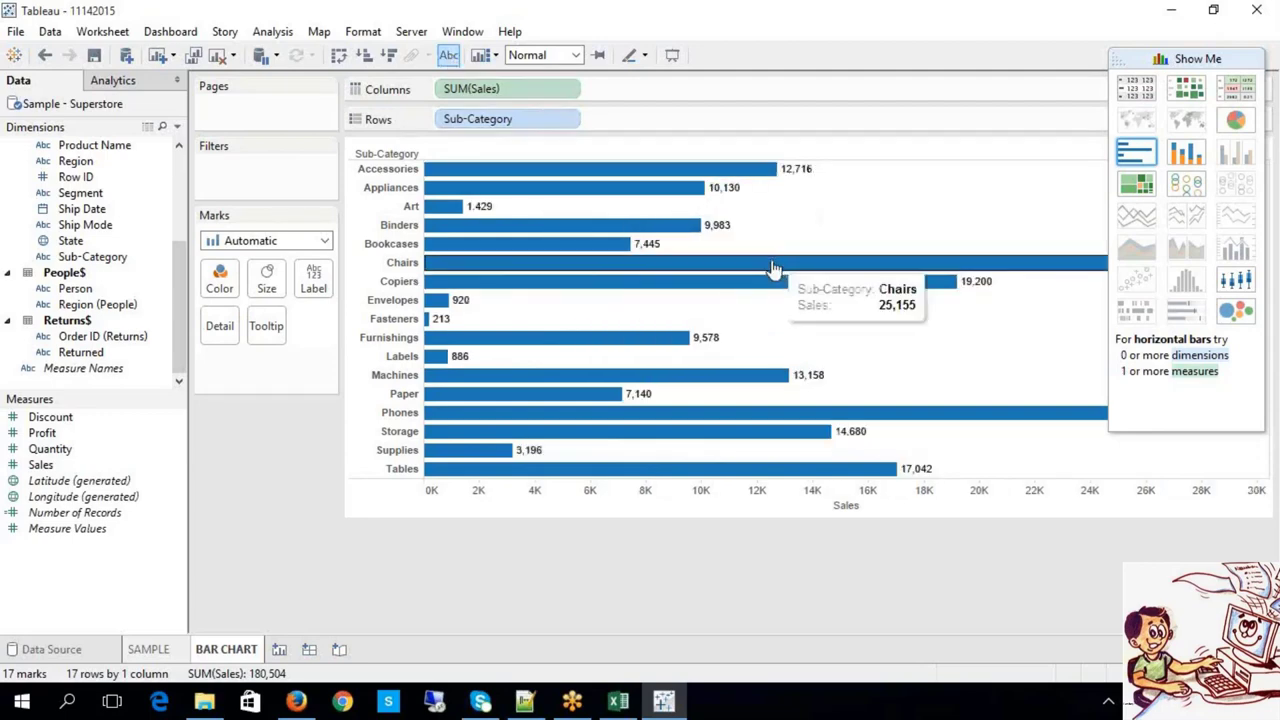
# Compare vertical, horizontal and stacked bar layouts for Sales by Sub-Category, ending on horizontal bars
pyautogui.click(339, 57)
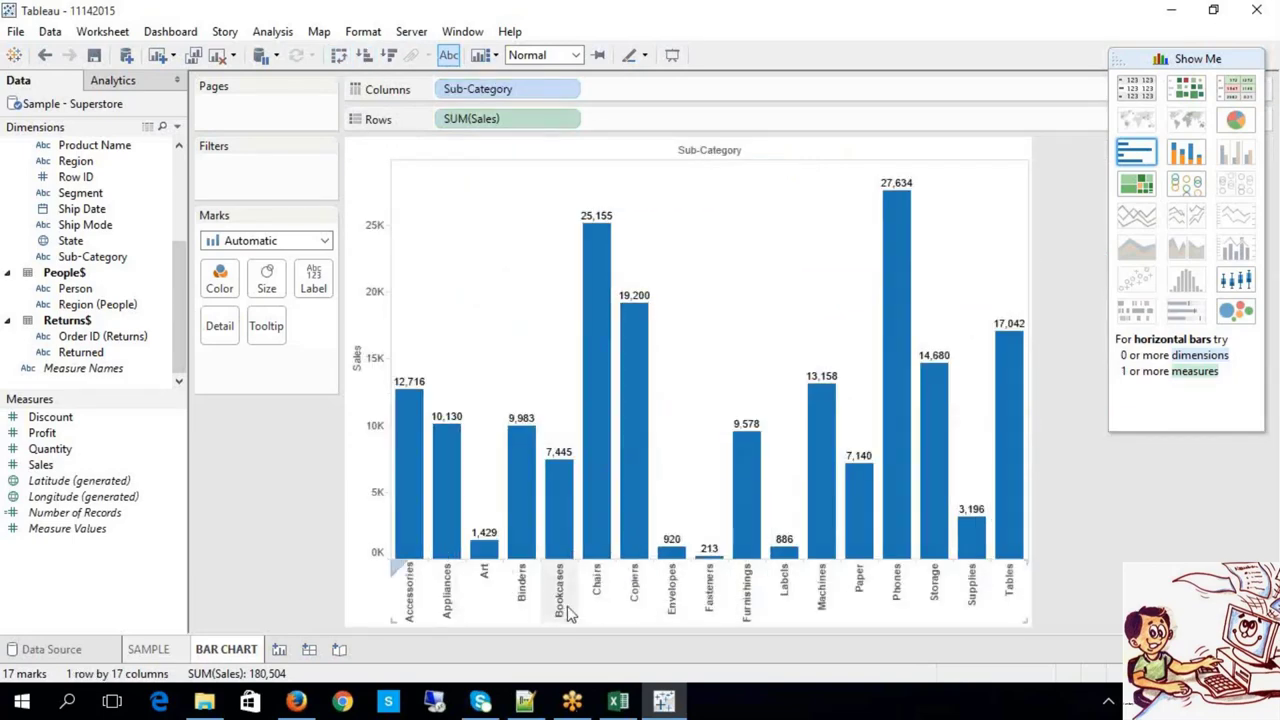
pyautogui.click(339, 57)
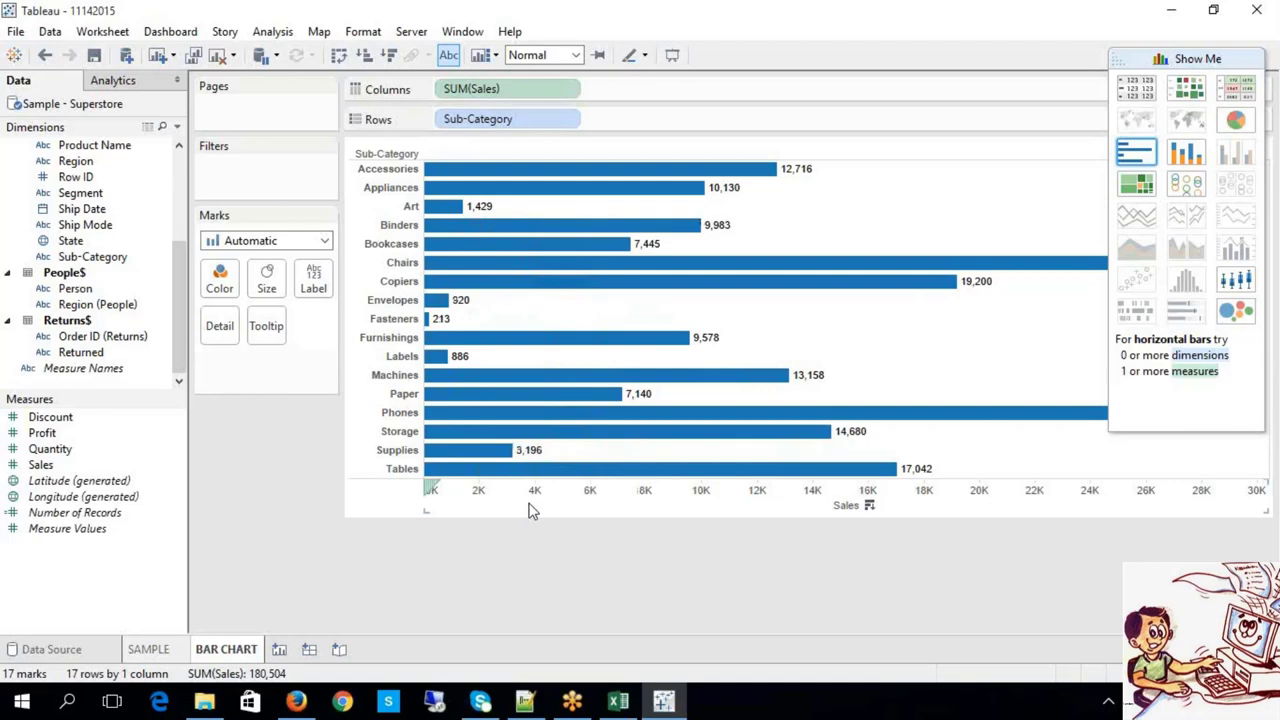
pyautogui.click(340, 56)
pyautogui.click(340, 56)
pyautogui.moveTo(743, 390)
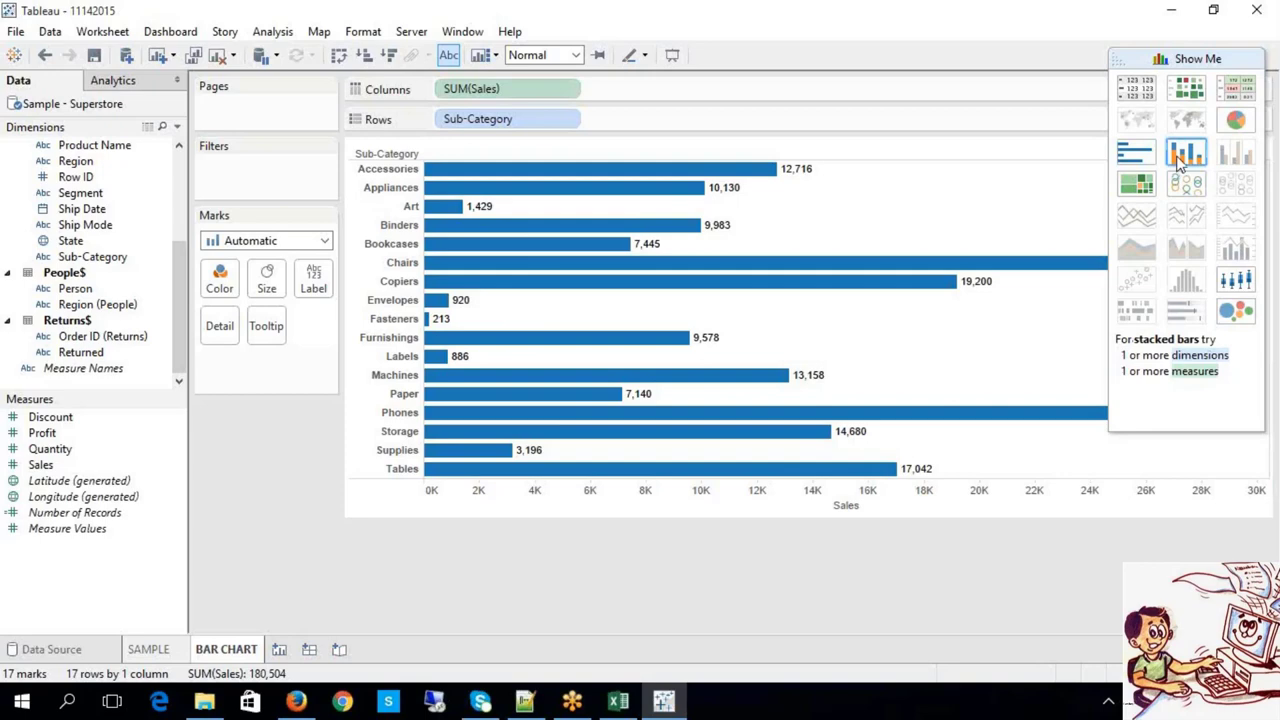
pyautogui.click(1180, 167)
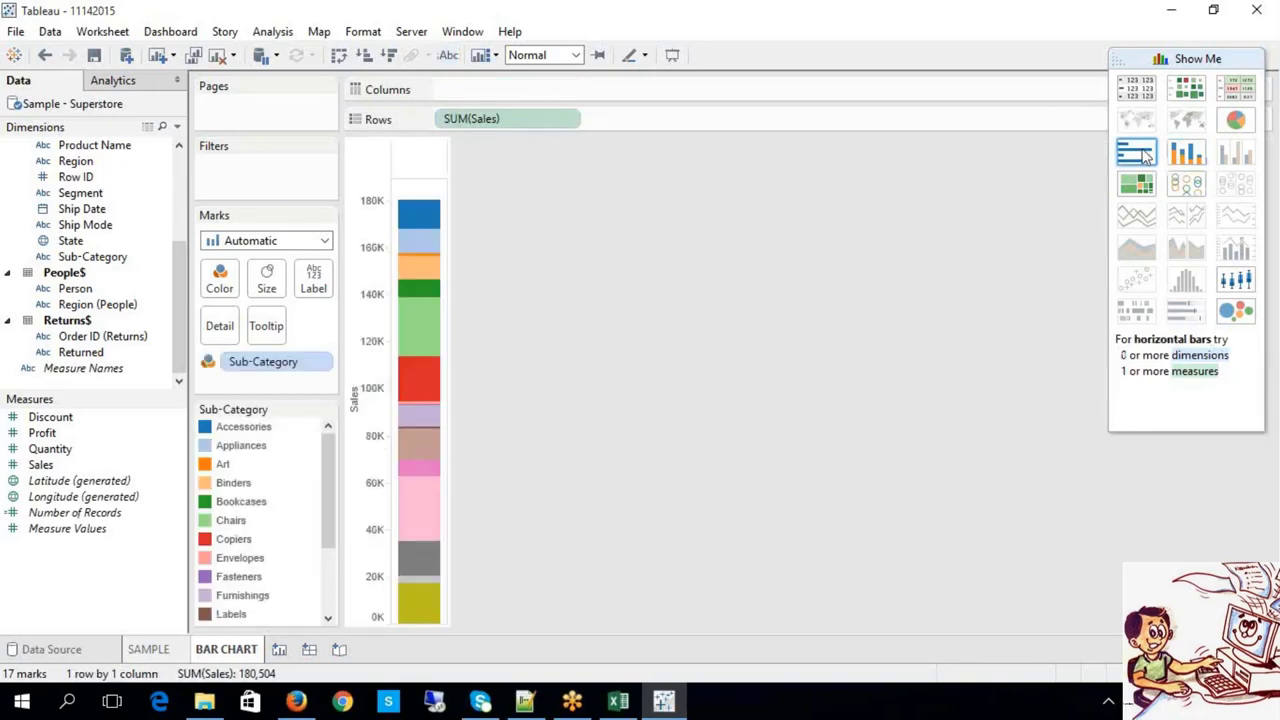
pyautogui.click(1136, 153)
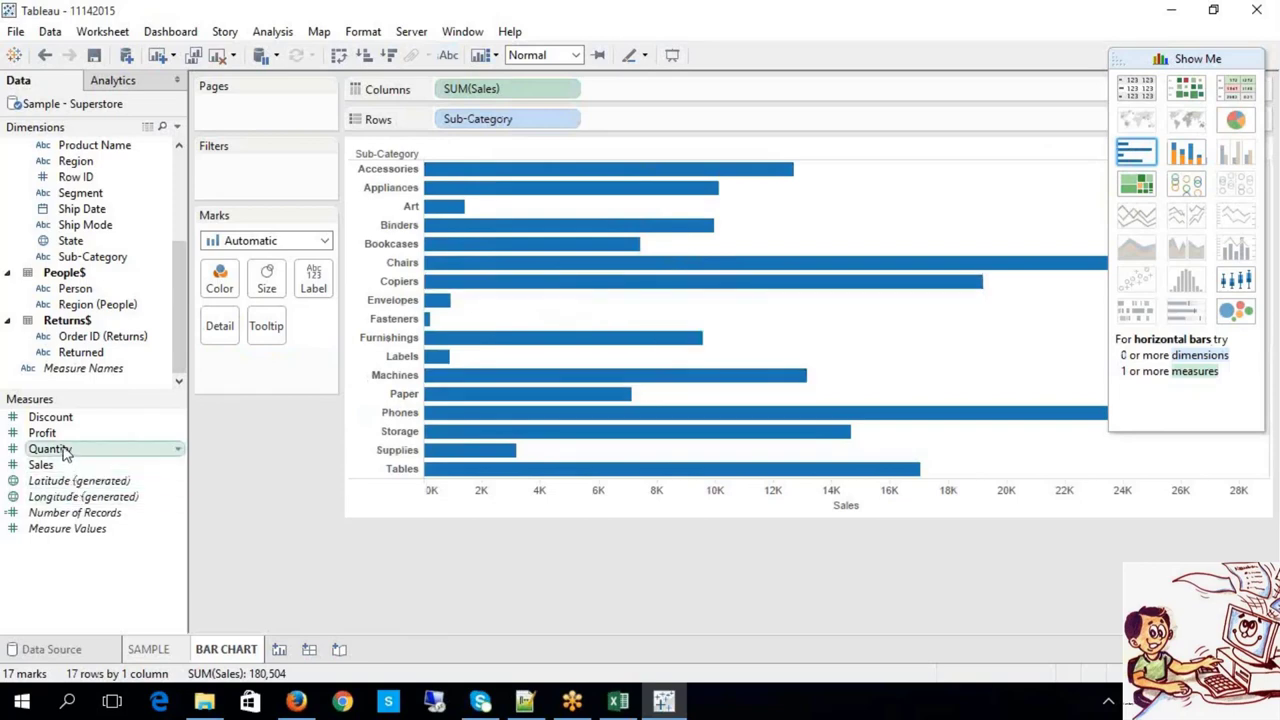
# Replace Sales with Quantity and display it as a stacked bar chart coloured by Sub-Category
pyautogui.moveTo(65, 452); pyautogui.dragTo(646, 89)
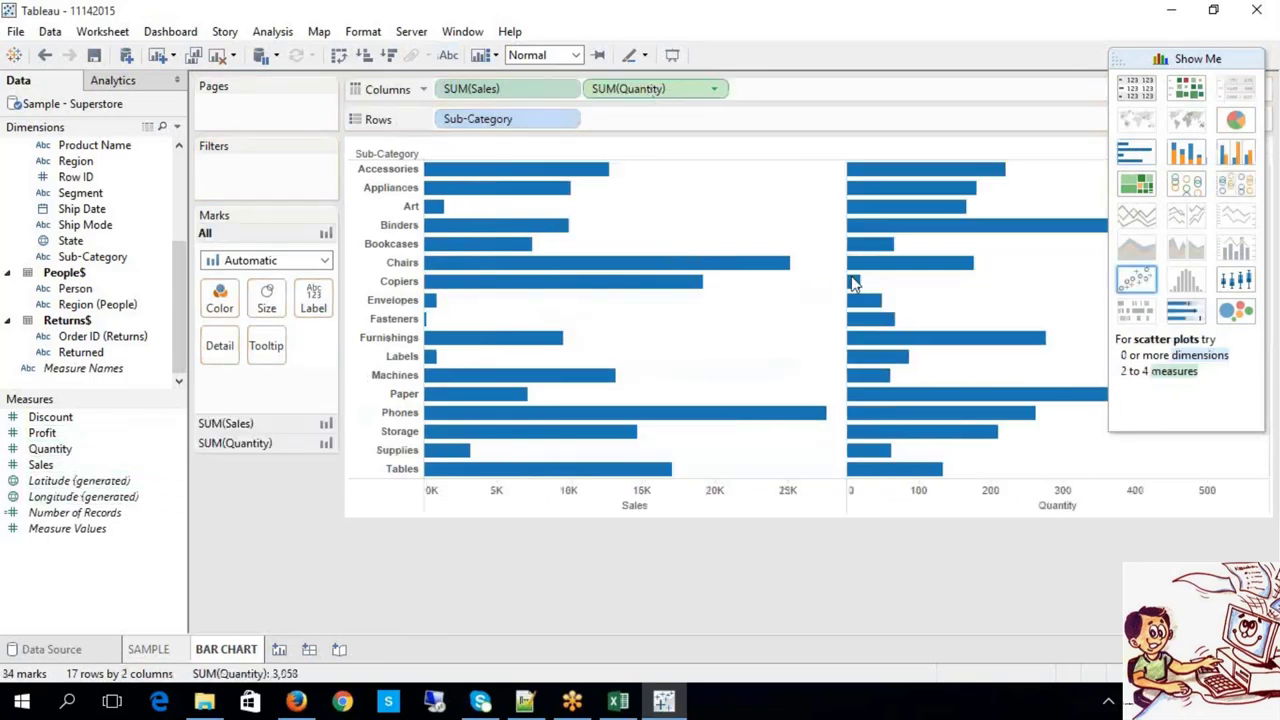
pyautogui.click(1203, 163)
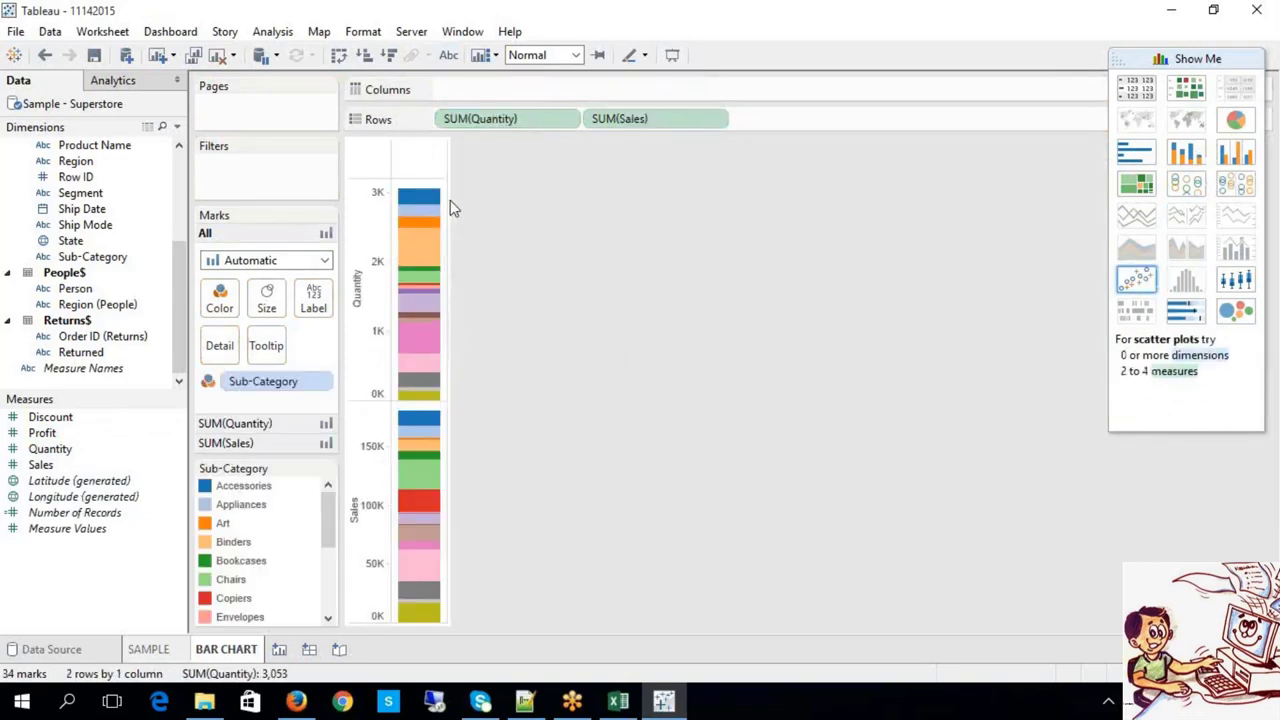
pyautogui.click(642, 130)
pyautogui.press('Delete')
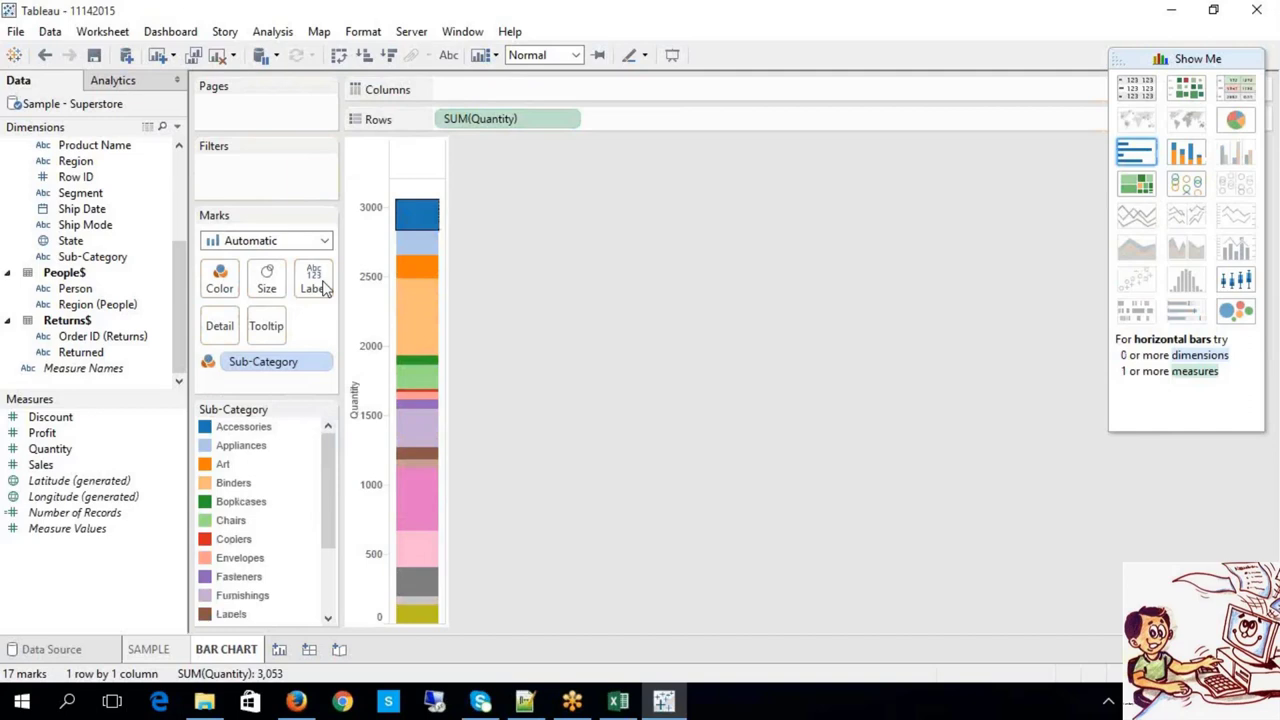
pyautogui.moveTo(294, 361); pyautogui.dragTo(490, 92)
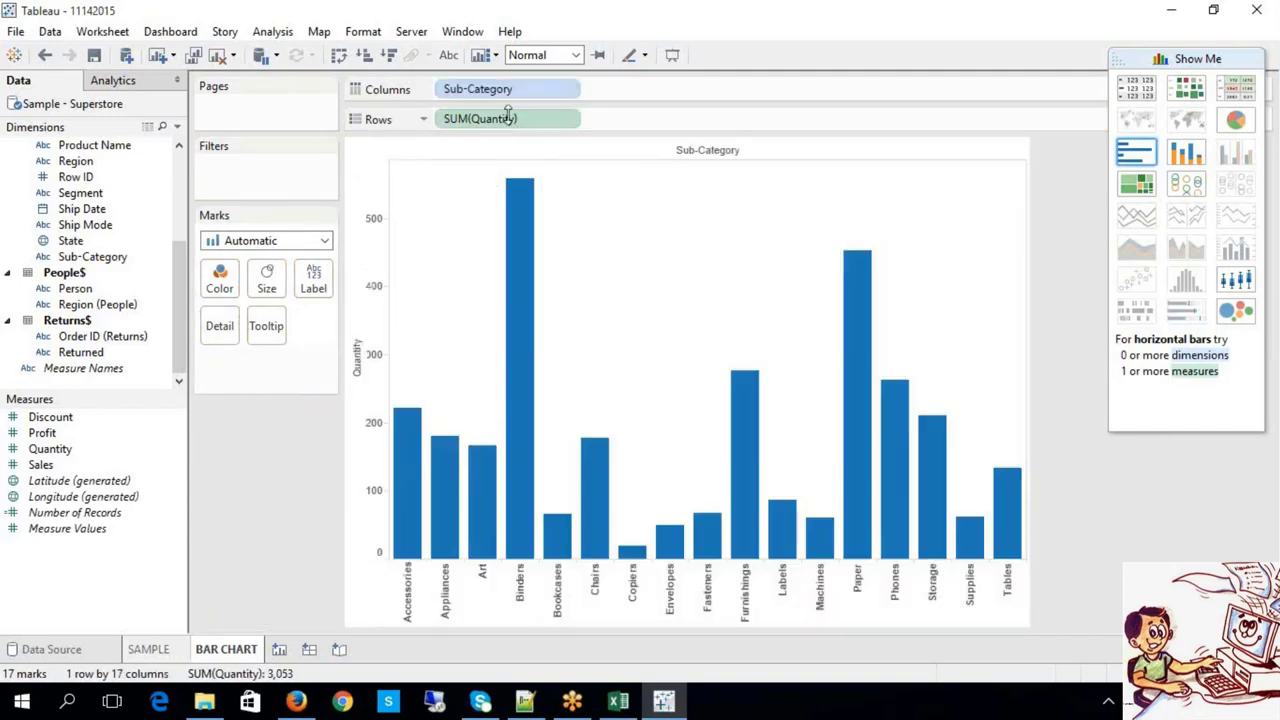
pyautogui.click(1184, 151)
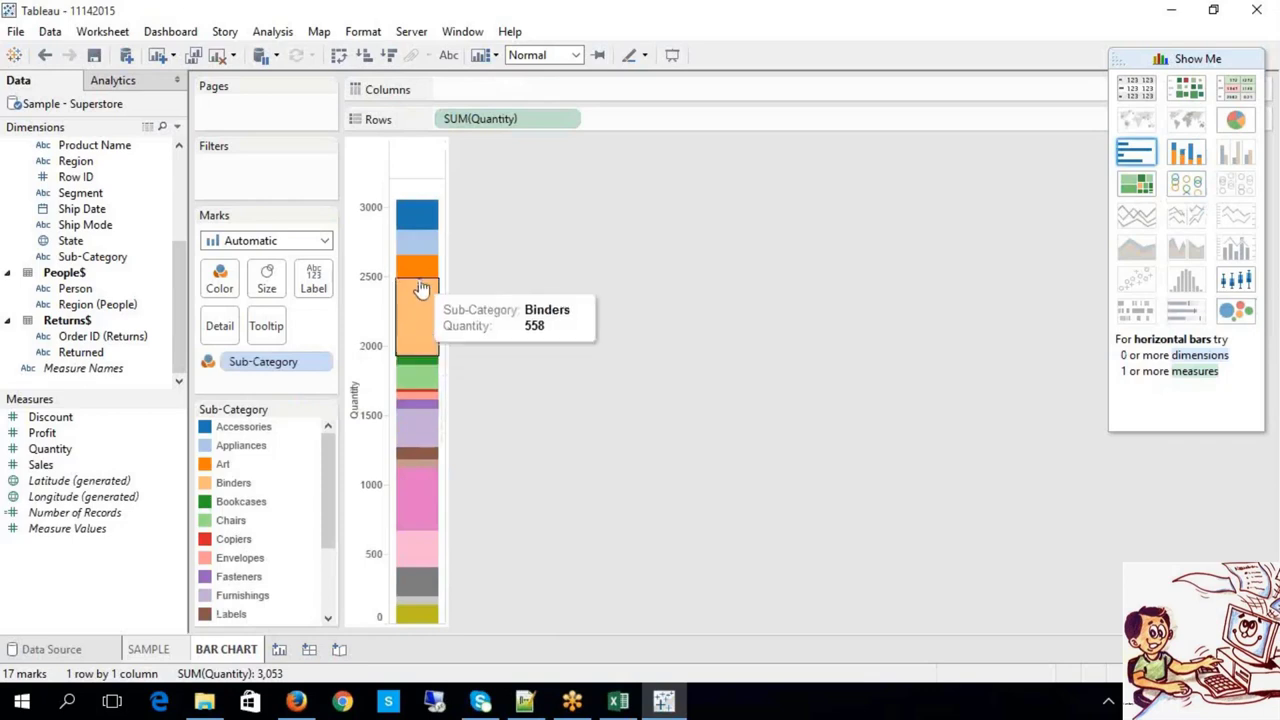
# Show mark labels on the stacked bar and label its segments with Sub-Category
pyautogui.click(448, 55)
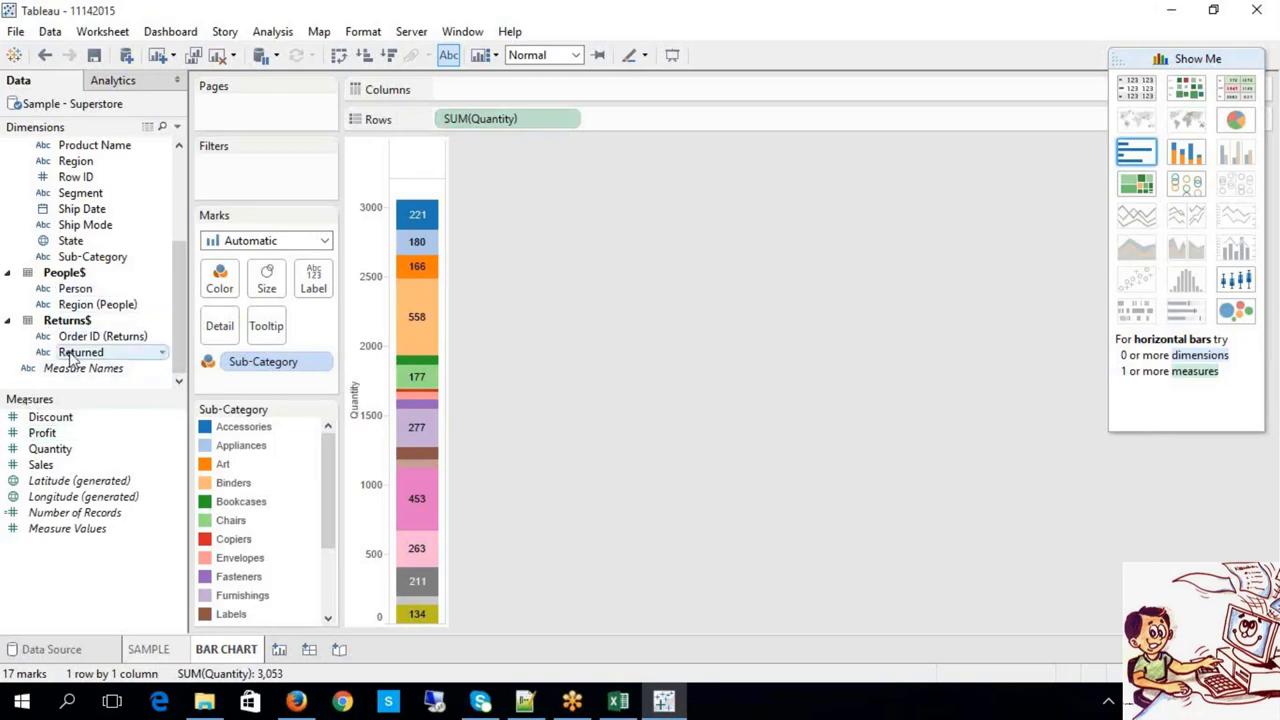
pyautogui.moveTo(95, 257); pyautogui.dragTo(221, 279)
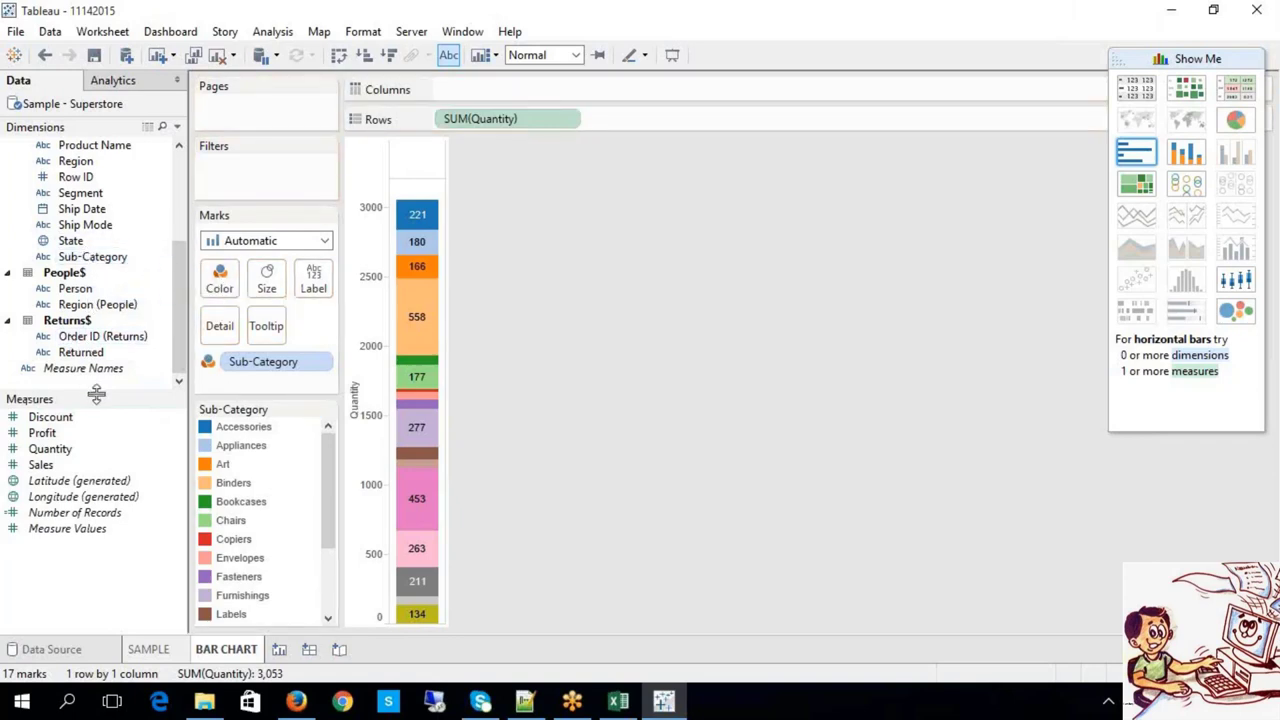
pyautogui.moveTo(93, 257); pyautogui.dragTo(315, 282)
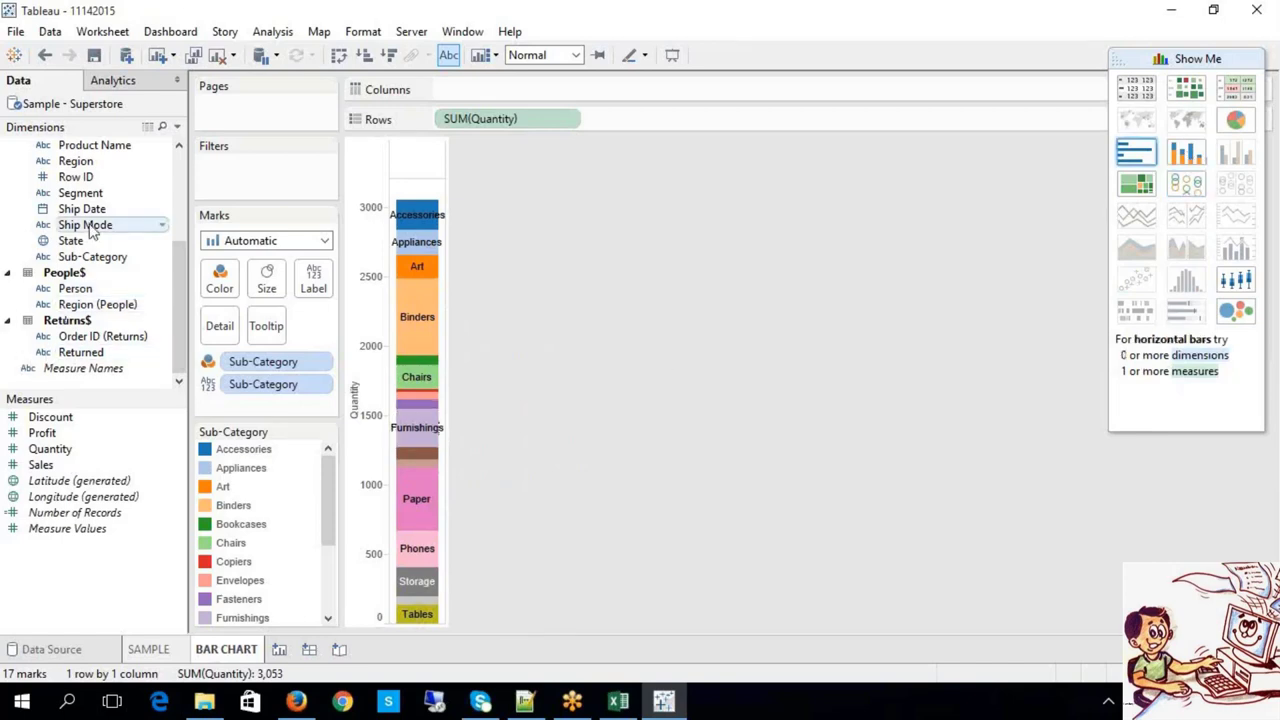
# Split the stacked Quantity bar by Region across the columns and remove the Sub-Category label from the marks
pyautogui.moveTo(84, 162); pyautogui.dragTo(256, 418)
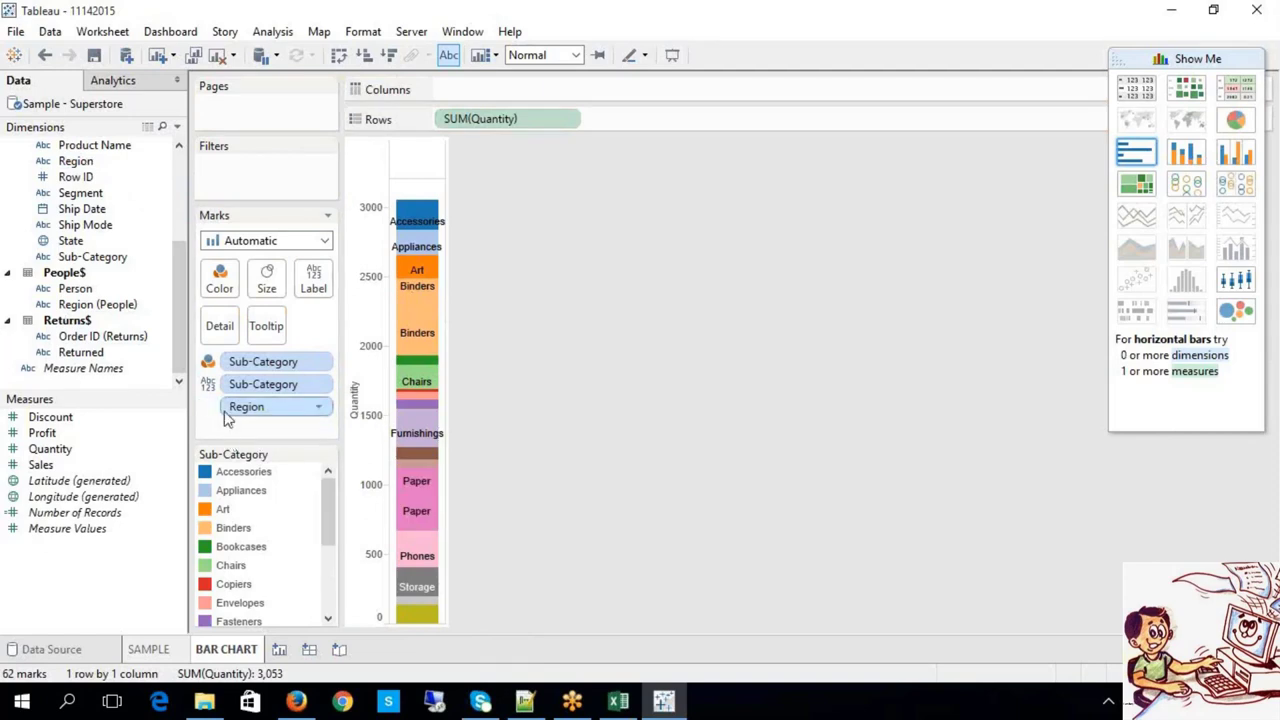
pyautogui.moveTo(226, 418); pyautogui.dragTo(451, 98)
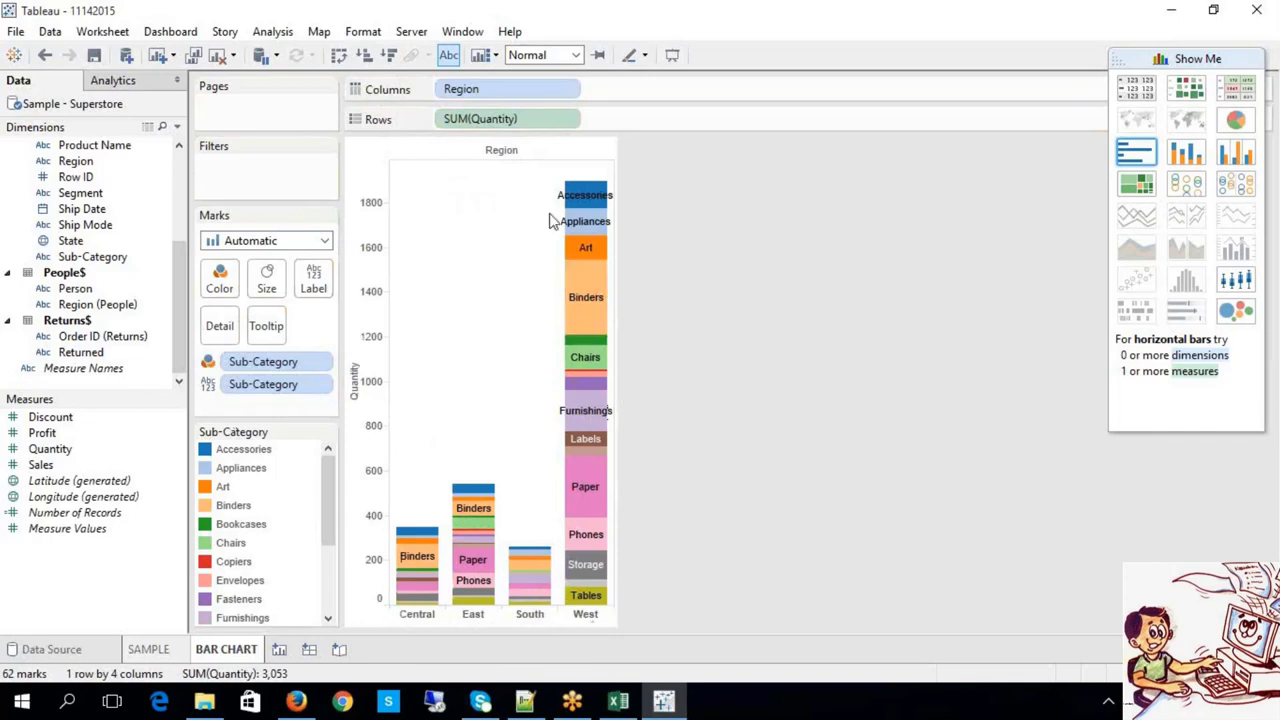
pyautogui.click(450, 58)
pyautogui.click(450, 60)
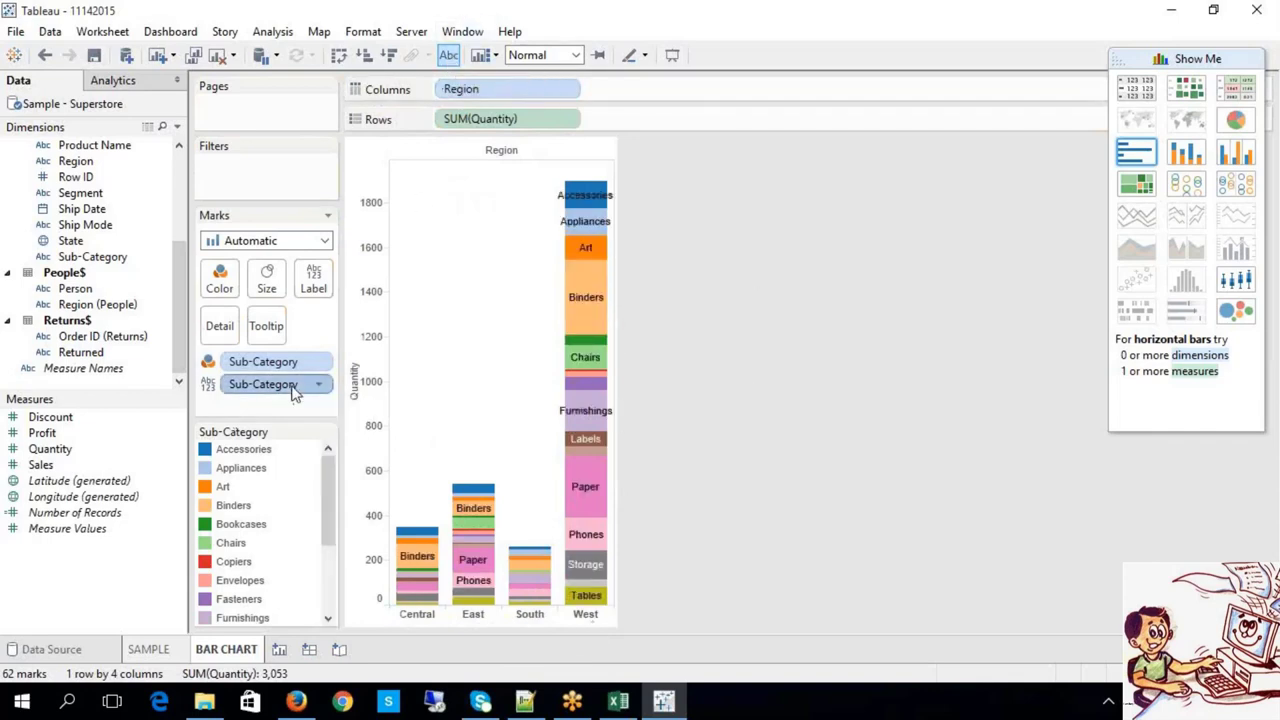
pyautogui.press('Delete')
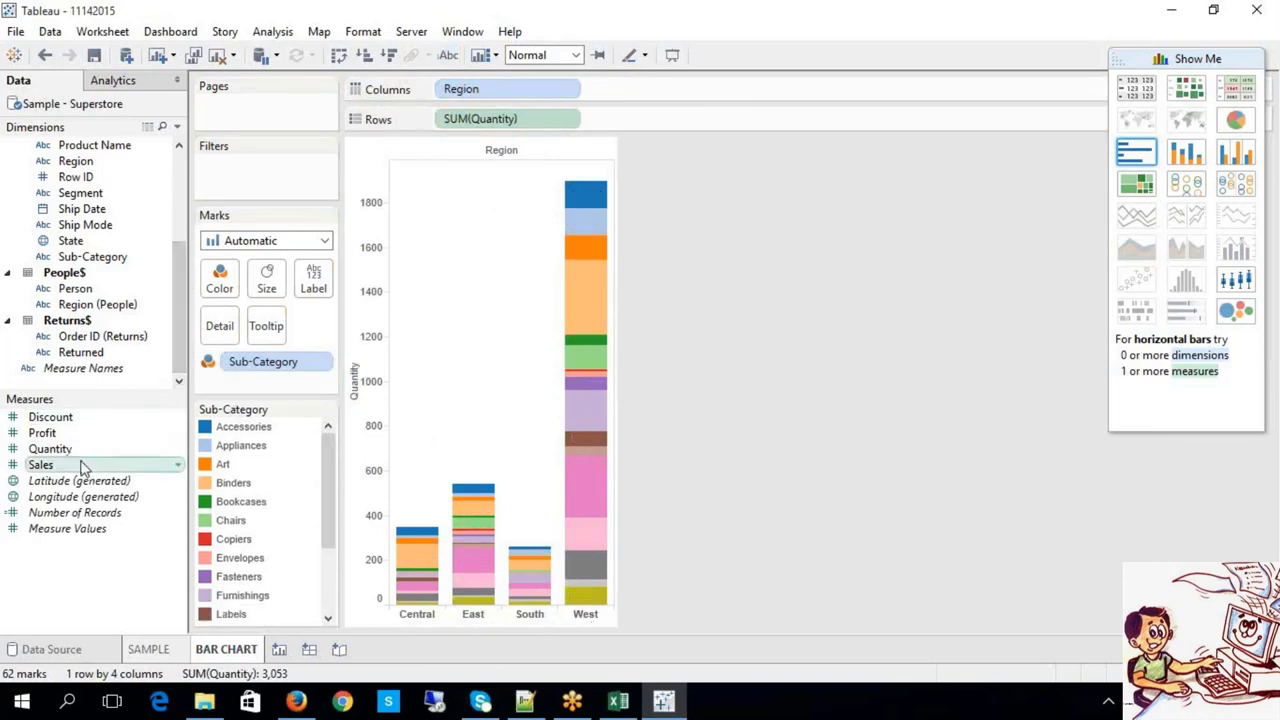
# Label the stacked bar segments with Sales and look over the Sub-Category colour settings without changing them
pyautogui.moveTo(83, 464); pyautogui.dragTo(314, 280)
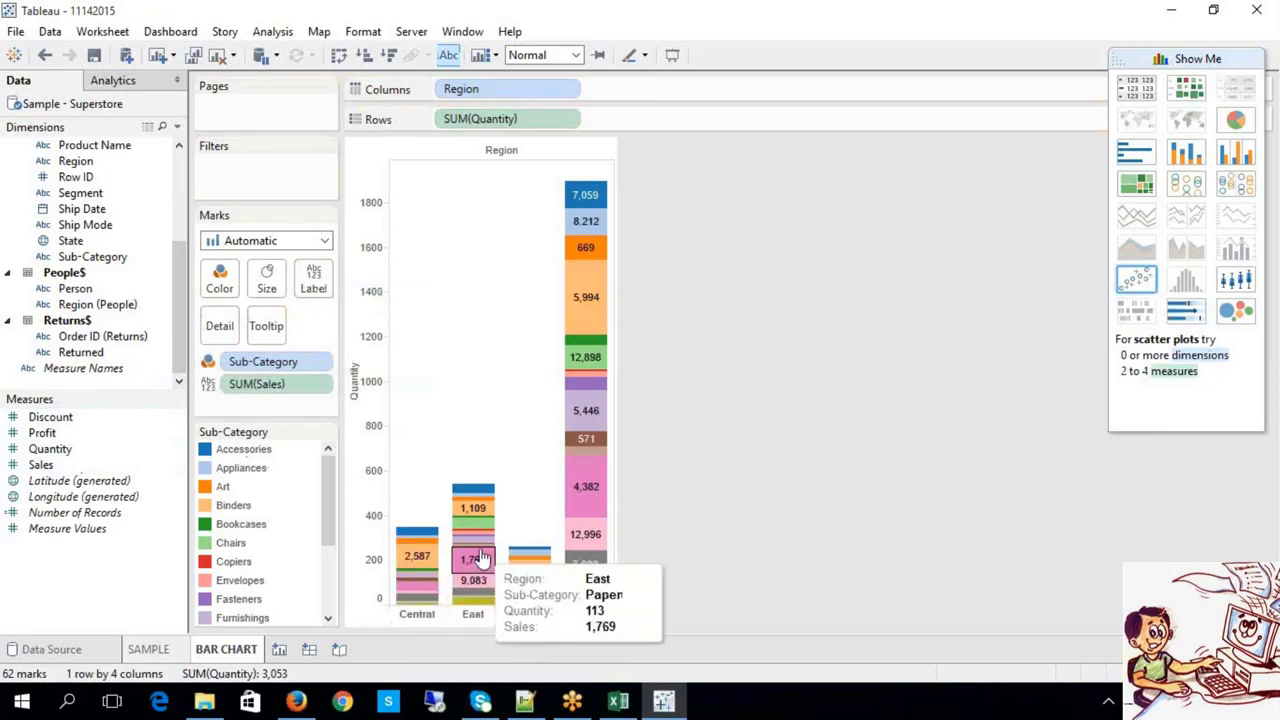
pyautogui.click(272, 455)
pyautogui.rightClick(273, 455)
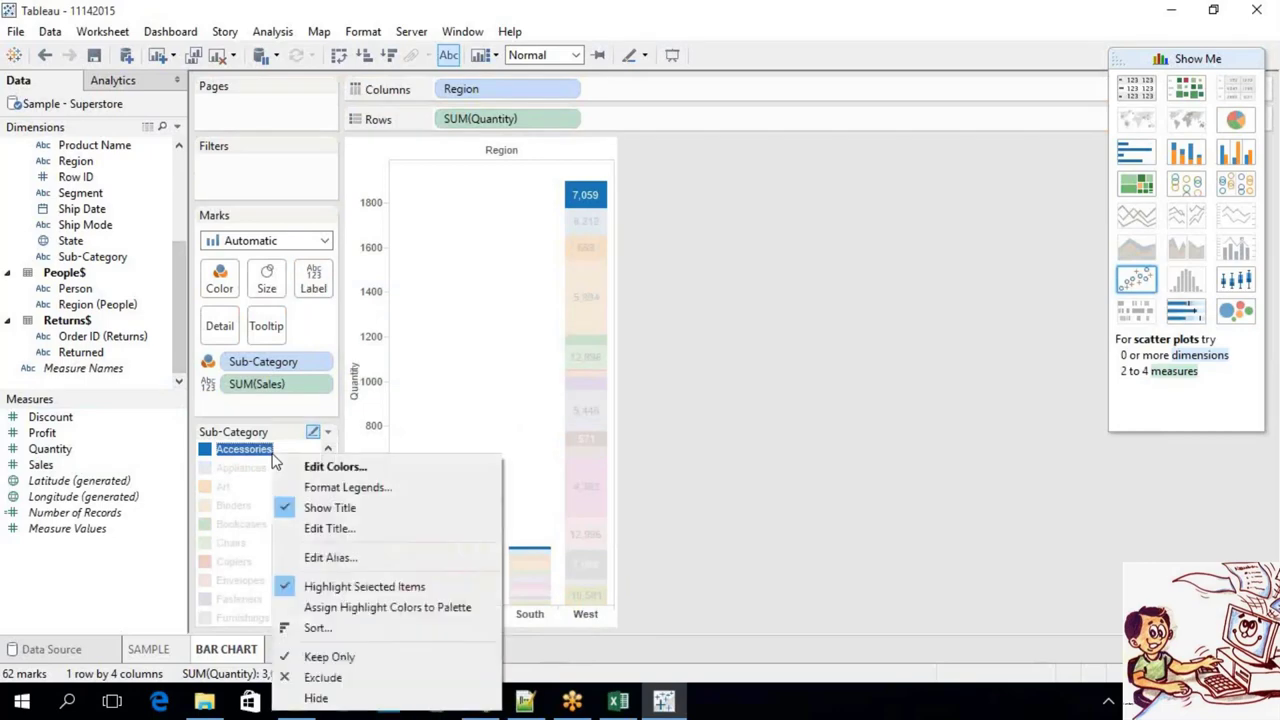
pyautogui.click(332, 468)
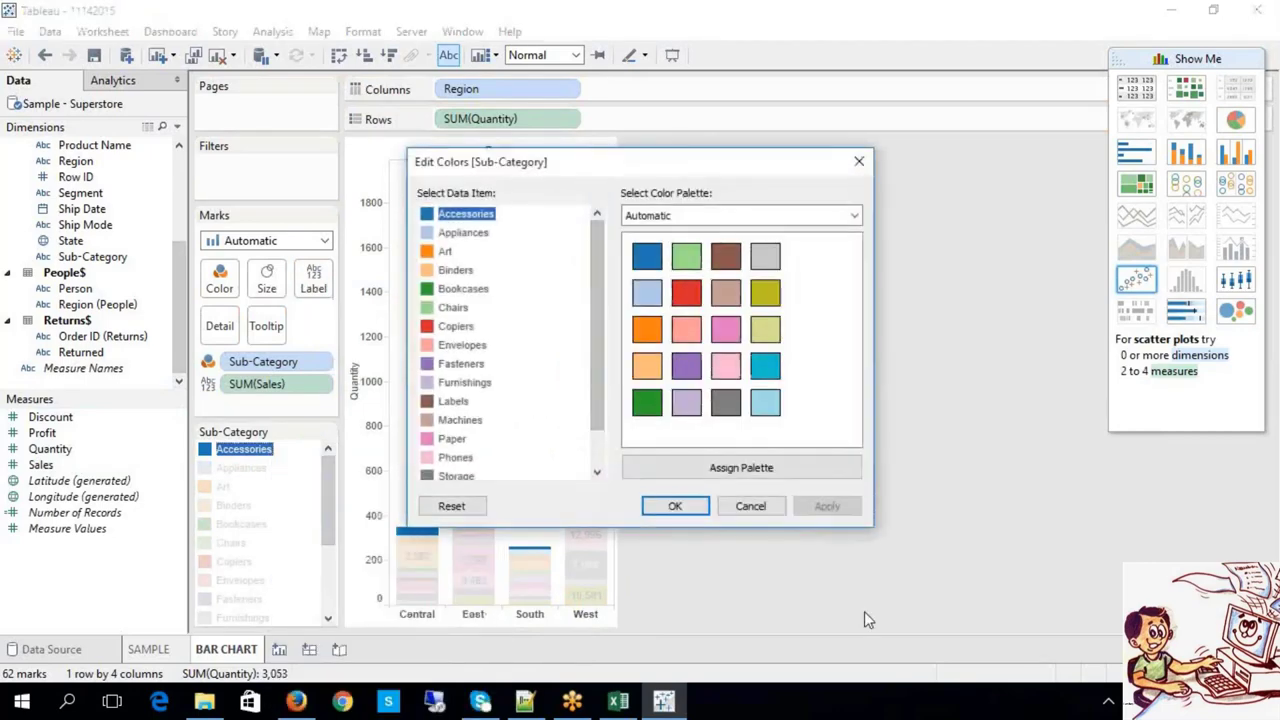
pyautogui.click(750, 506)
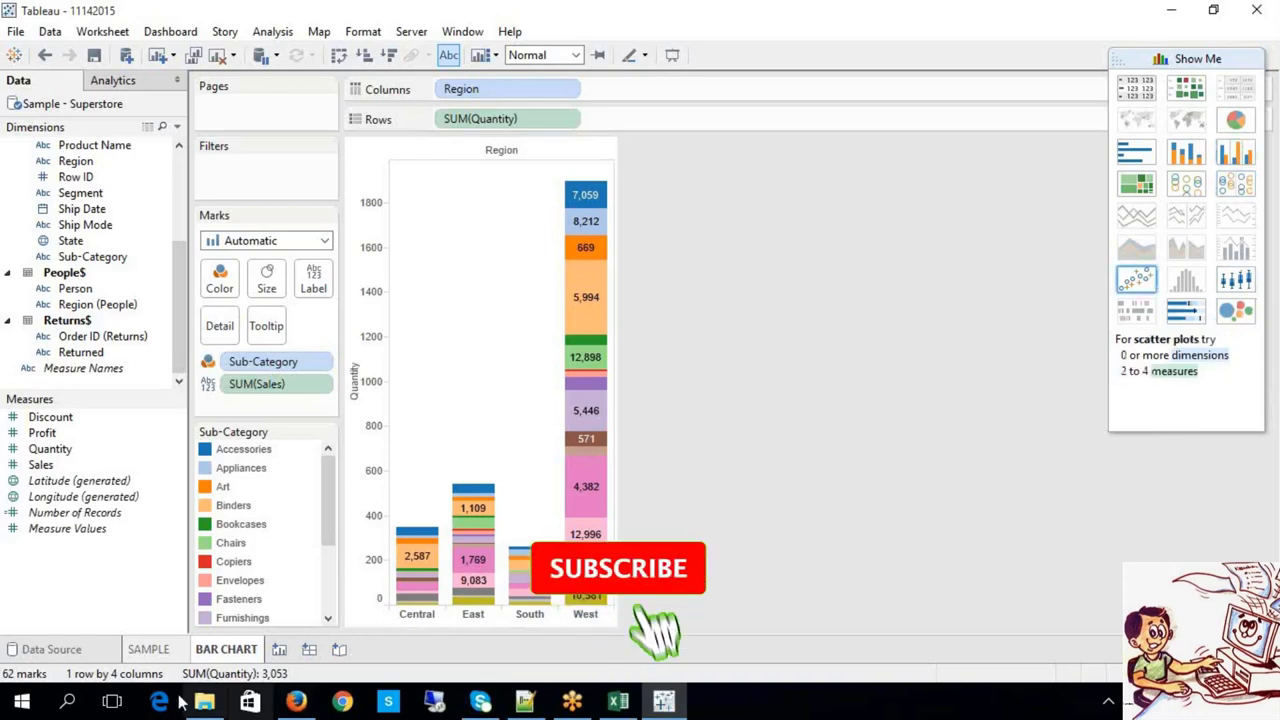
# Add Quantity to the rows again and convert the view to horizontal side-by-side bars of Quantity and Sales by Region and Sub-Category
pyautogui.moveTo(45, 449)
pyautogui.mouseDown()
pyautogui.moveTo(430, 470)
pyautogui.moveTo(643, 157)
pyautogui.moveTo(634, 134)
pyautogui.mouseUp()
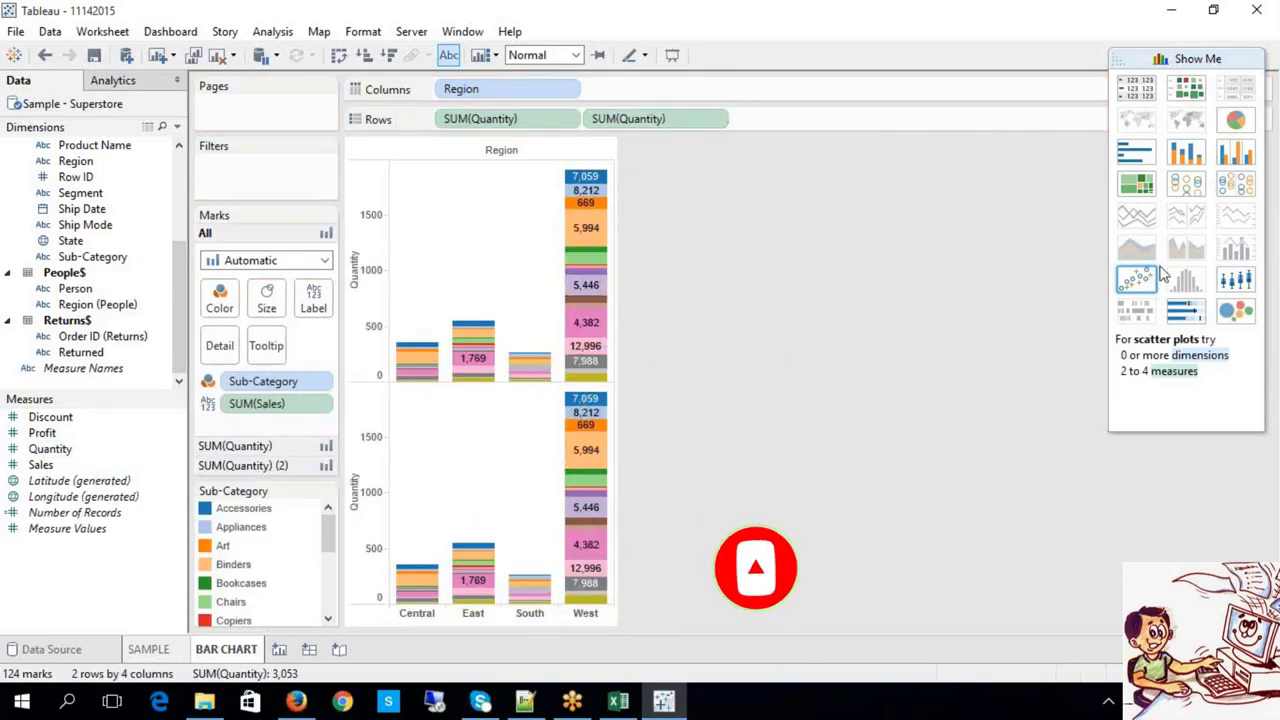
pyautogui.click(1250, 155)
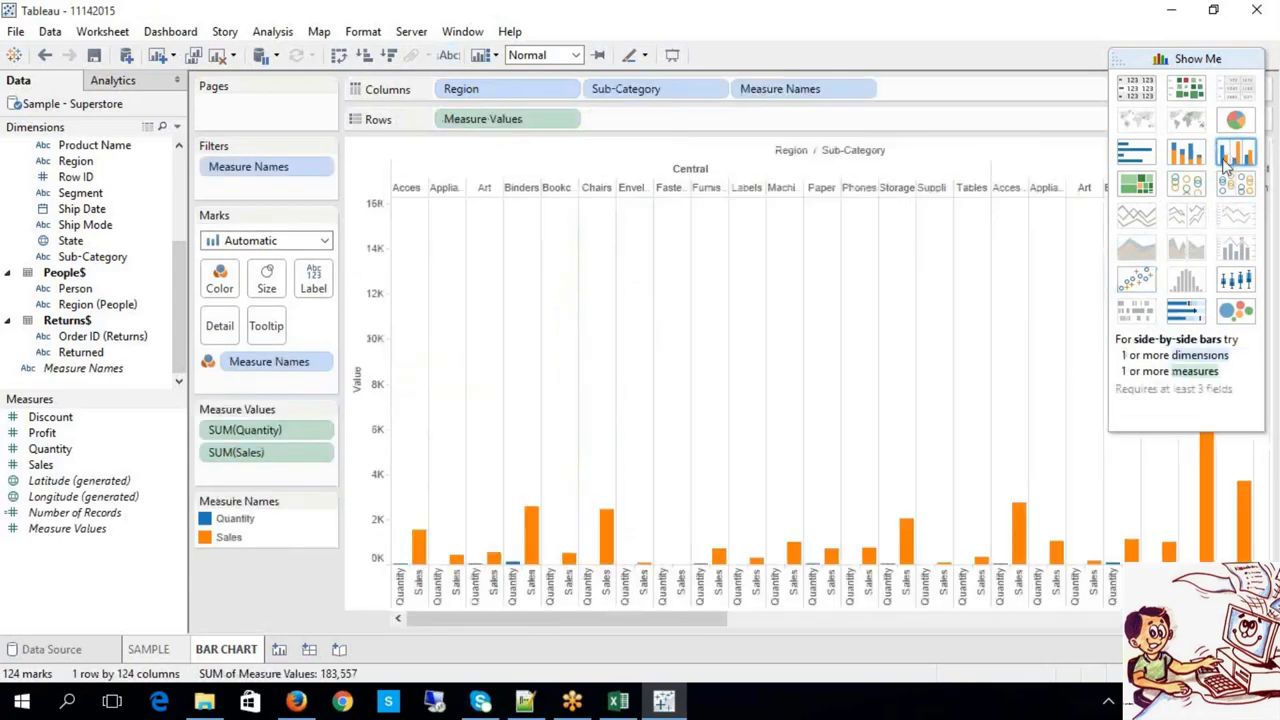
pyautogui.click(339, 57)
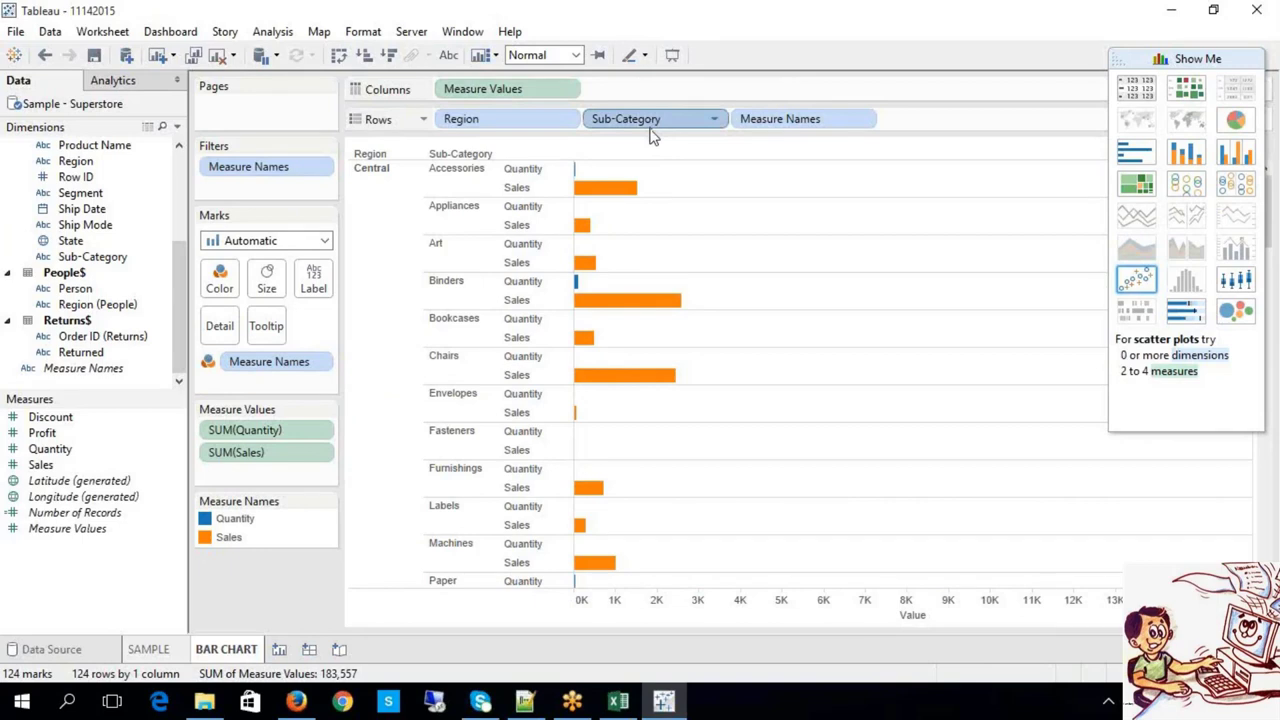
# Replace Sub-Category with Category in the rows of the side-by-side bars and show mark labels
pyautogui.moveTo(650, 137); pyautogui.dragTo(163, 191)
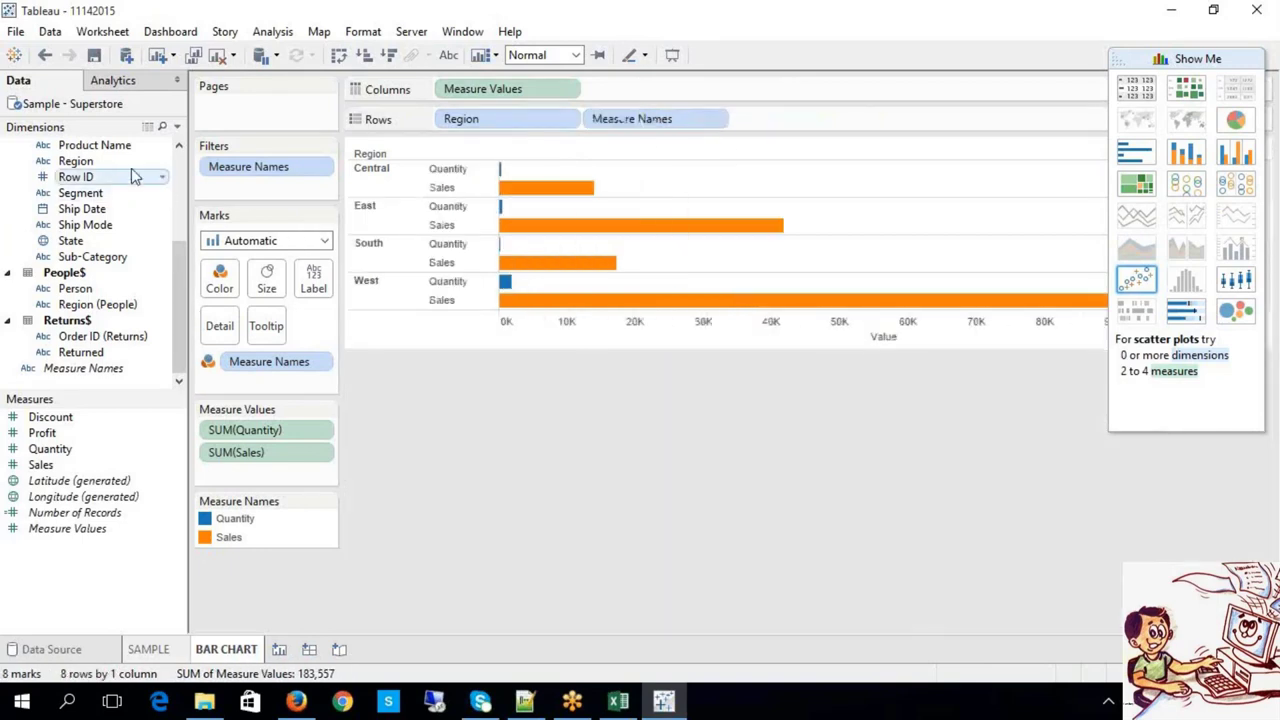
pyautogui.scroll(3, 181, 168)
pyautogui.moveTo(86, 161); pyautogui.dragTo(745, 118)
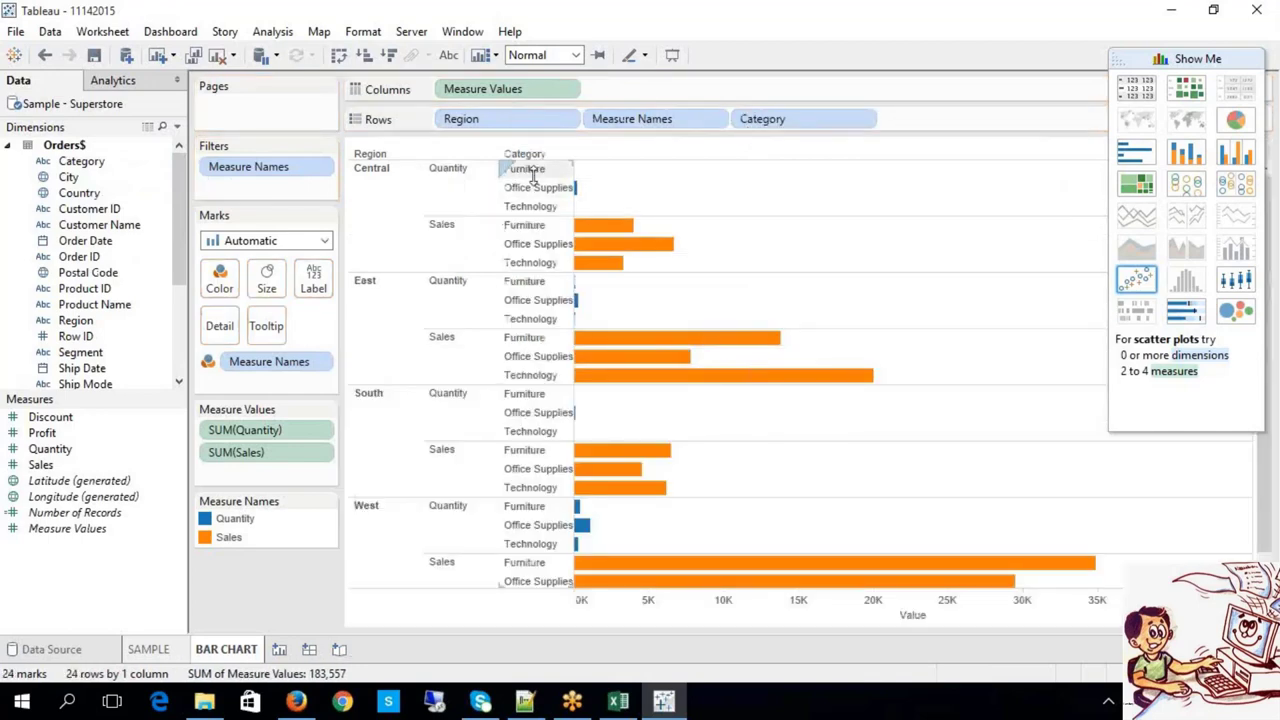
pyautogui.click(448, 55)
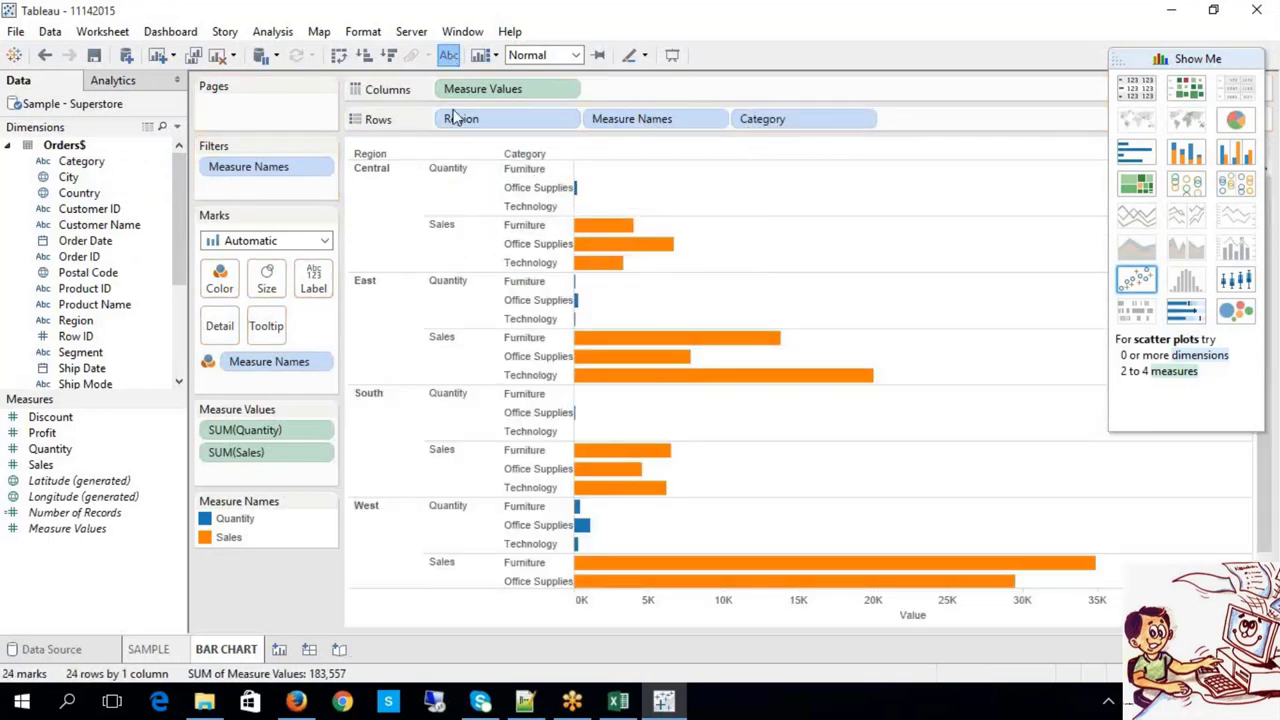
pyautogui.scroll(-1, 684, 522)
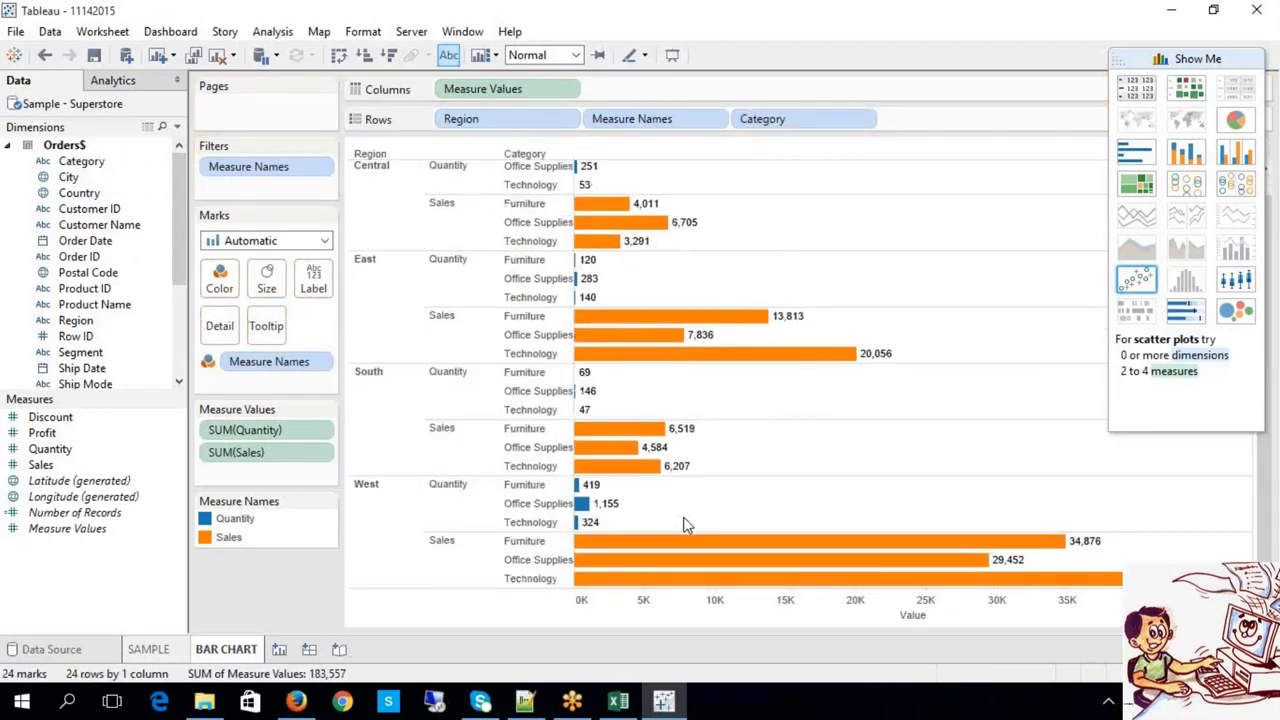
pyautogui.scroll(1, 870, 495)
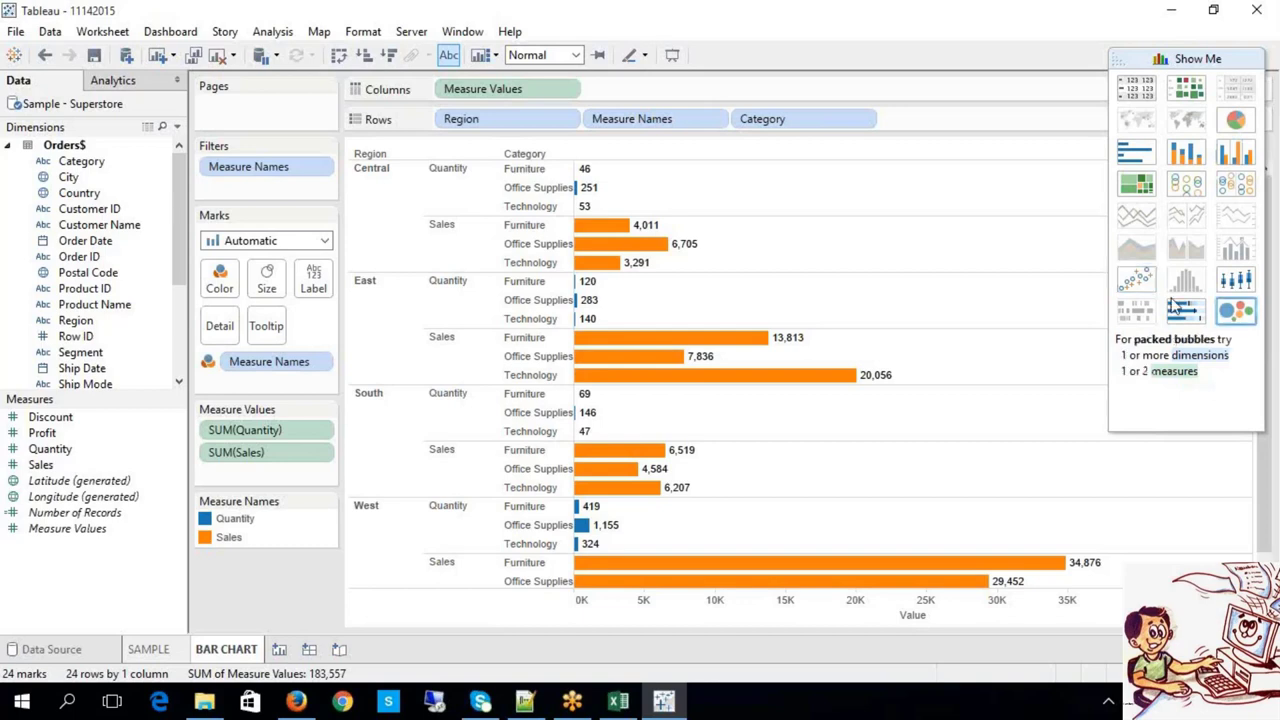
# Try the Line mark type on the Quantity and Sales chart and set the marks back to Bar
pyautogui.click(268, 240)
pyautogui.click(240, 301)
pyautogui.click(268, 240)
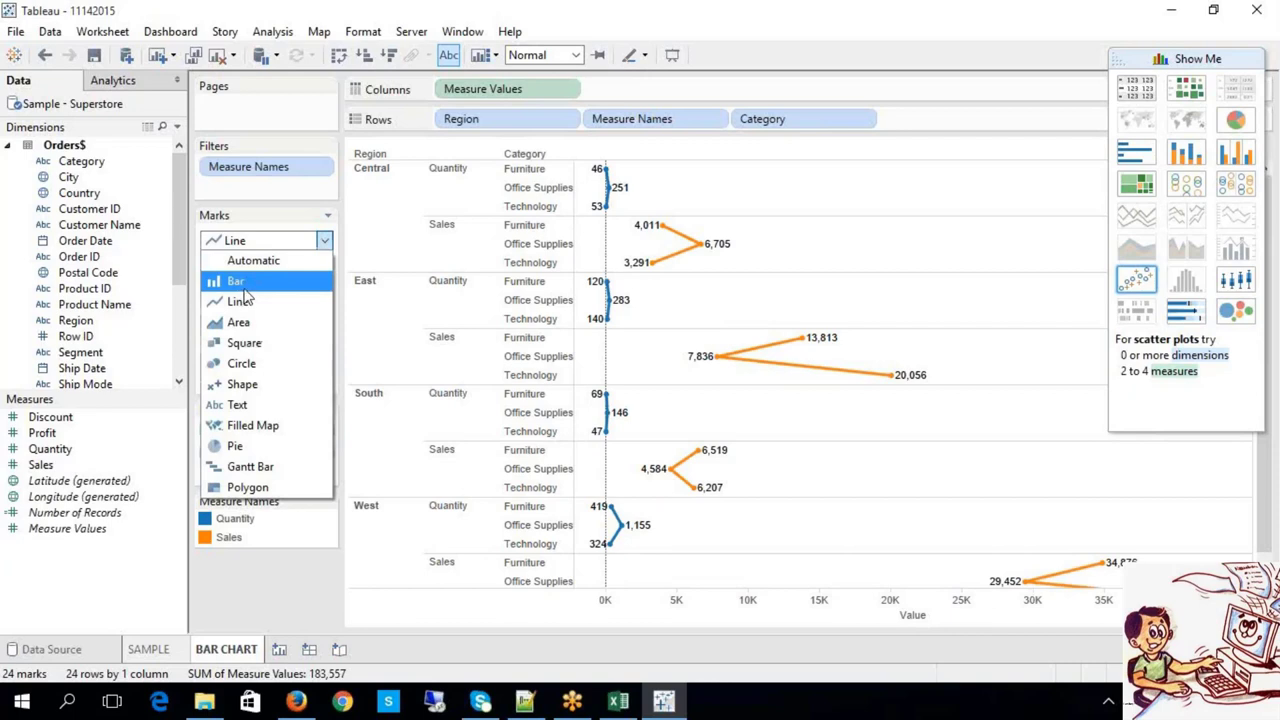
pyautogui.click(242, 283)
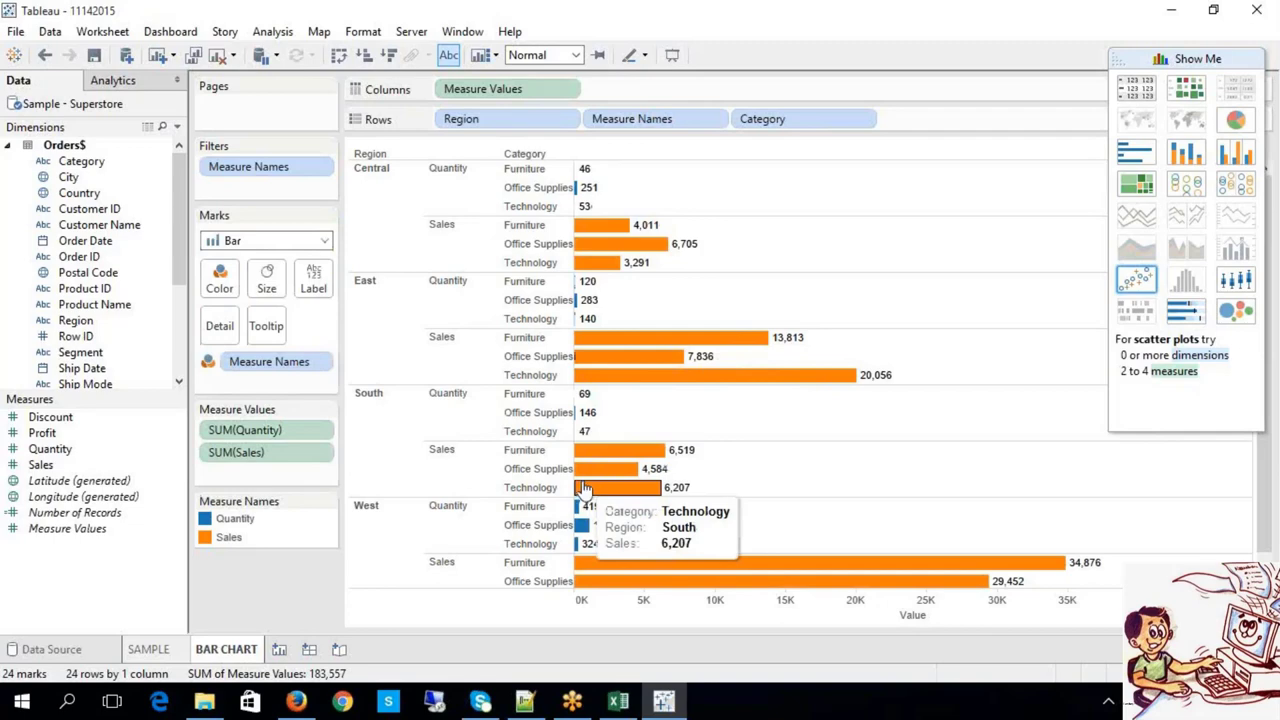
# Rearrange the chart into horizontal side-by-side bars of Quantity and Sales, grouped by Category and Region
pyautogui.moveTo(646, 131); pyautogui.dragTo(632, 94)
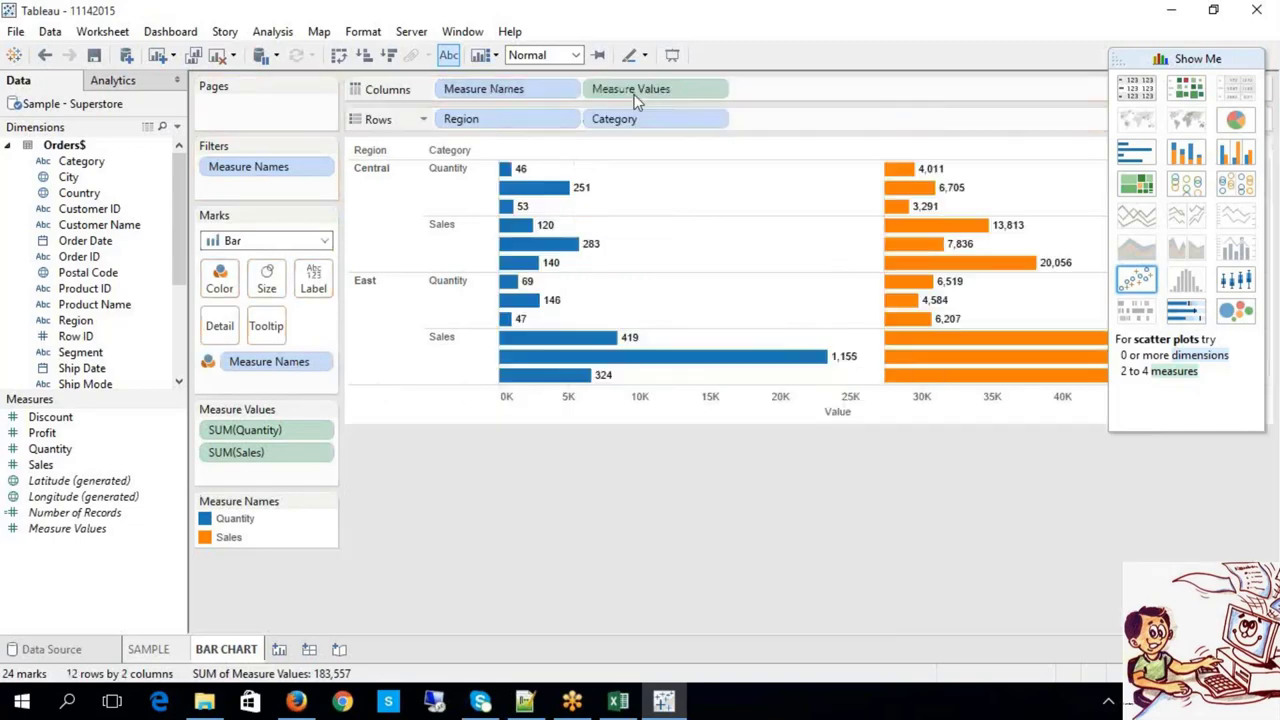
pyautogui.click(1246, 153)
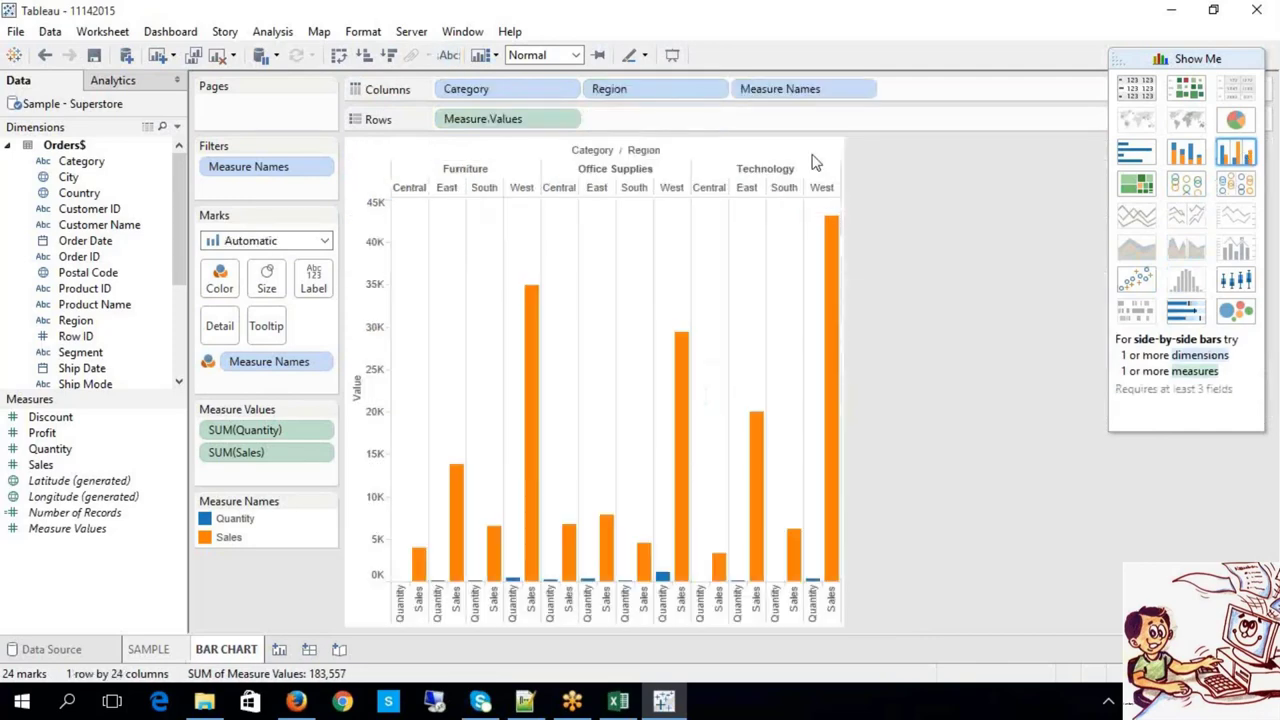
pyautogui.click(340, 55)
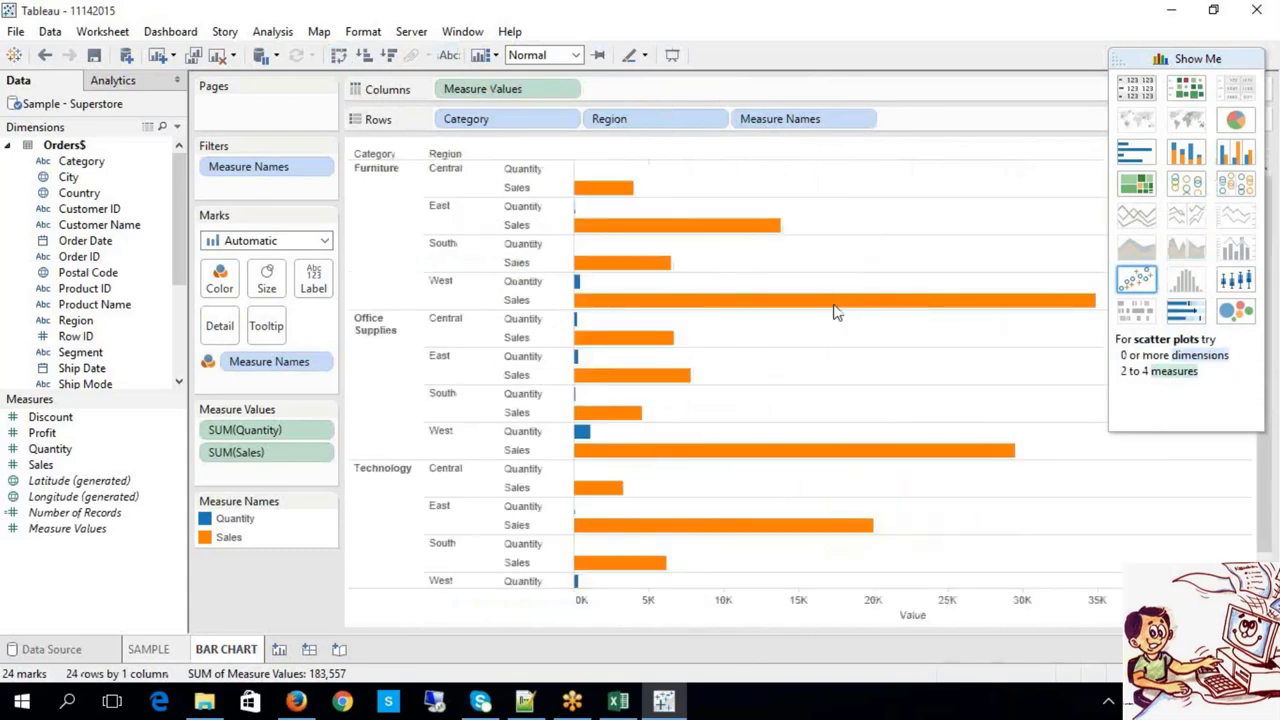
# Move Measure Names to the columns to separate Quantity and Sales, show mark labels and collapse the chart-type suggestions
pyautogui.moveTo(783, 121); pyautogui.dragTo(765, 93)
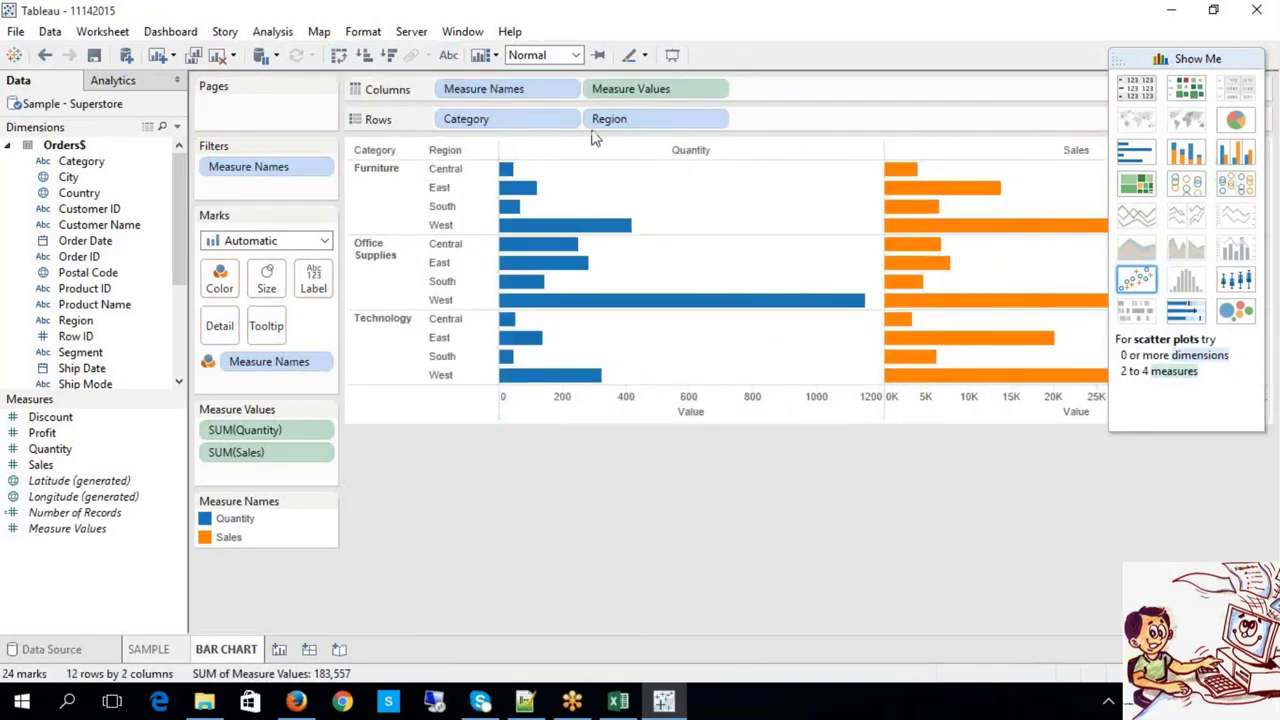
pyautogui.click(448, 55)
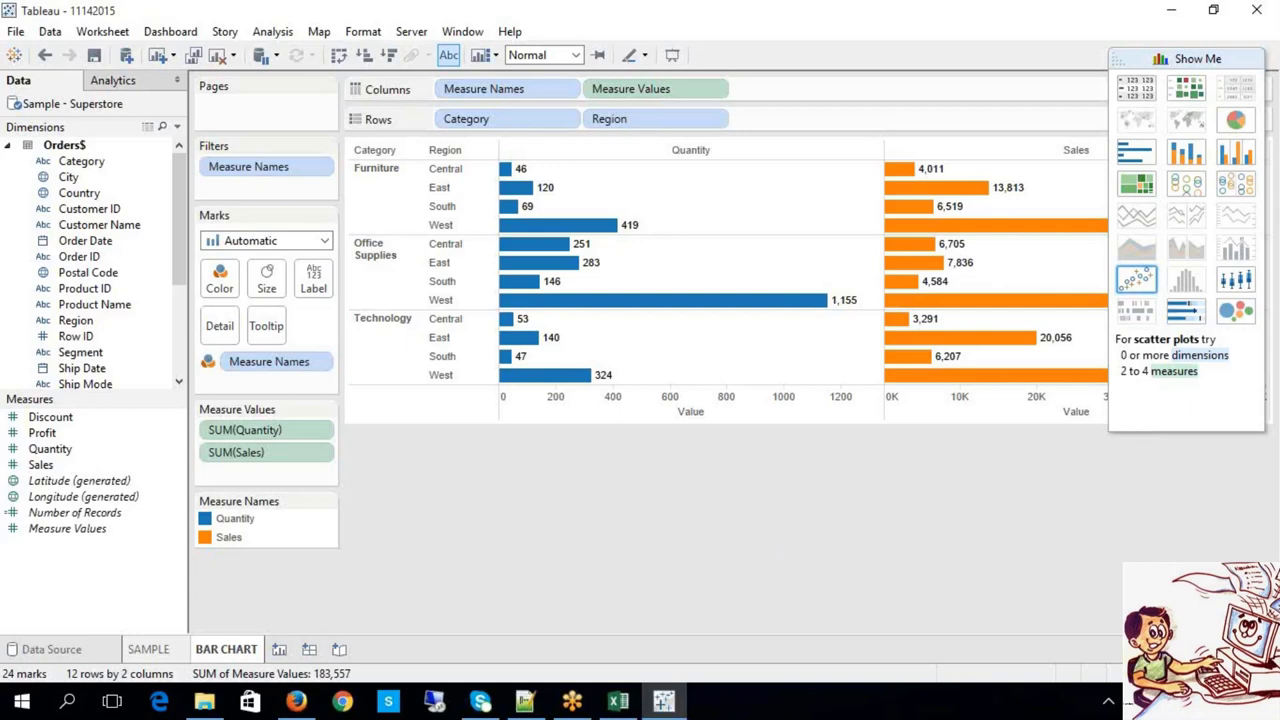
pyautogui.click(1182, 62)
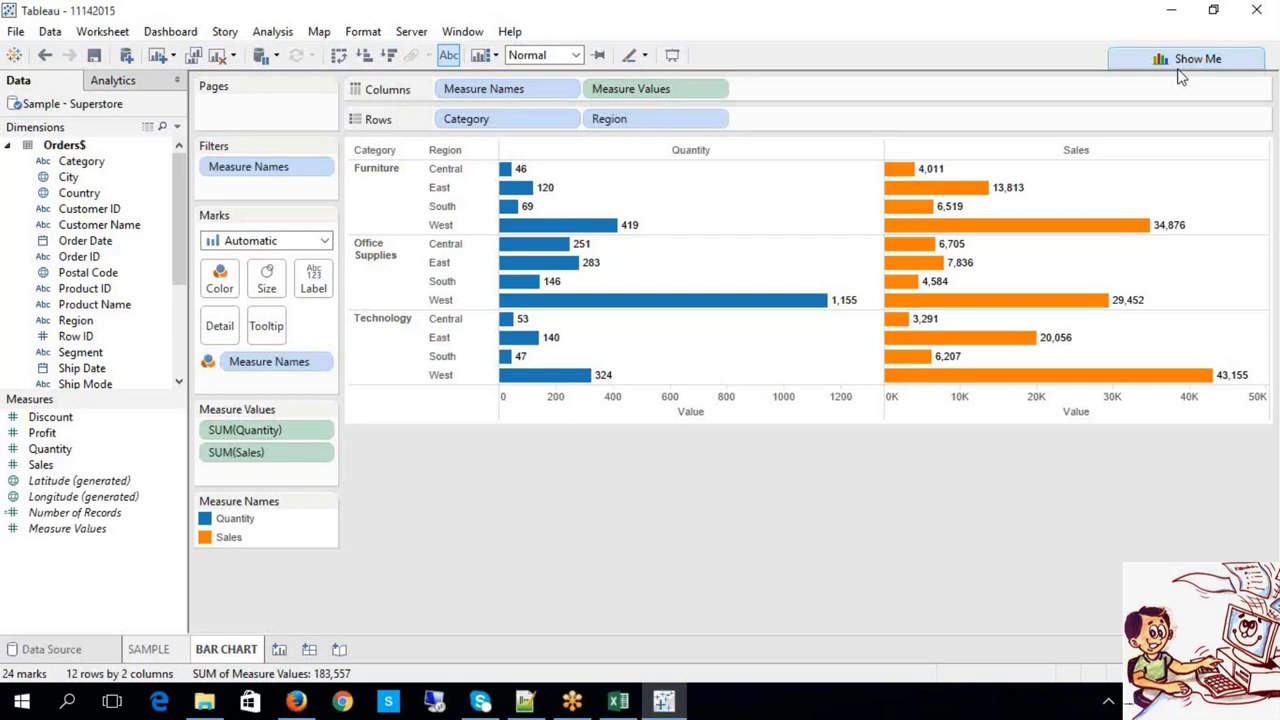
pyautogui.moveTo(1090, 388)
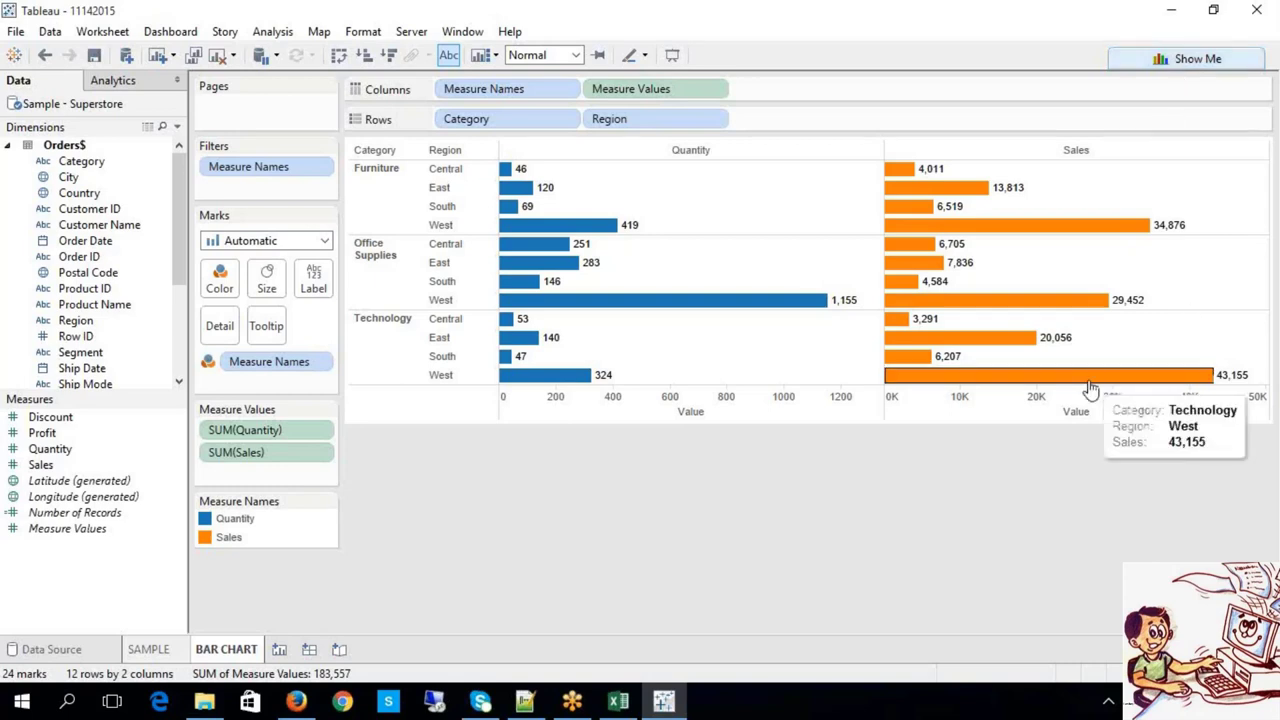
# Switch to the Excel notes and read the Tree Maps definition, highlighting "Hierarchial" and "Nested Rectangles"
pyautogui.click(626, 702)
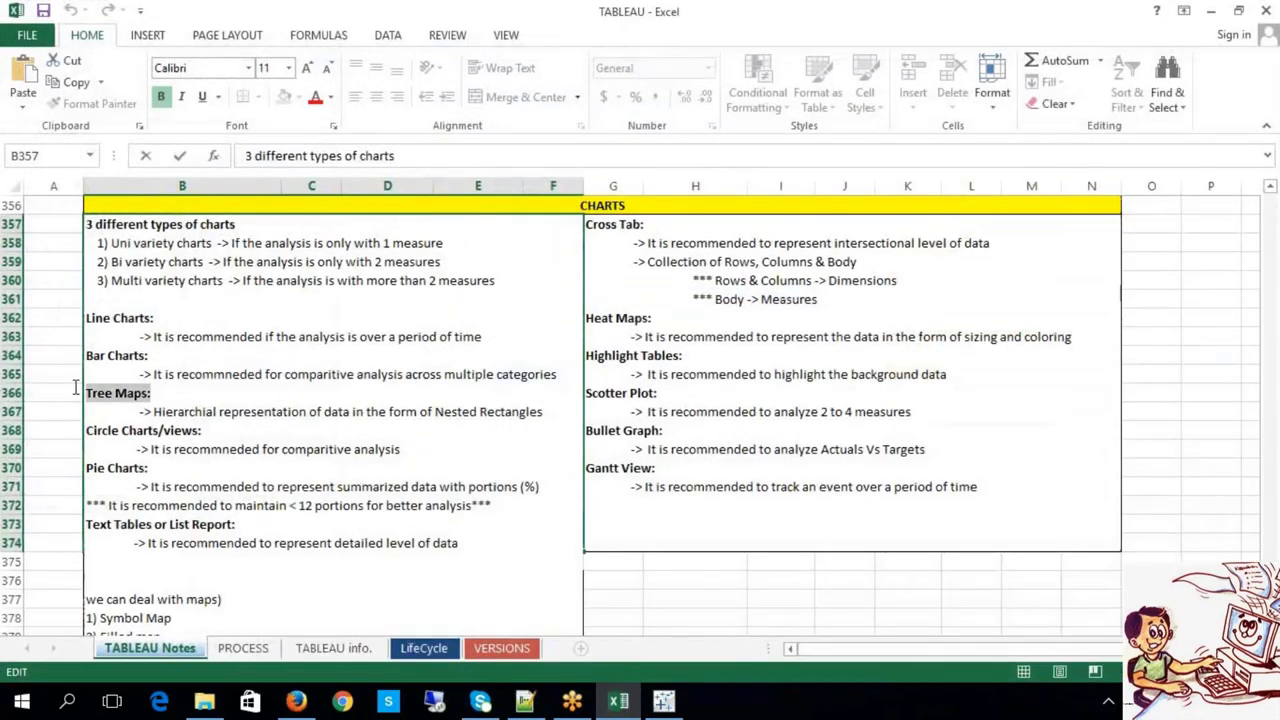
pyautogui.moveTo(78, 388)
pyautogui.click(175, 412)
pyautogui.moveTo(154, 412); pyautogui.dragTo(217, 416)
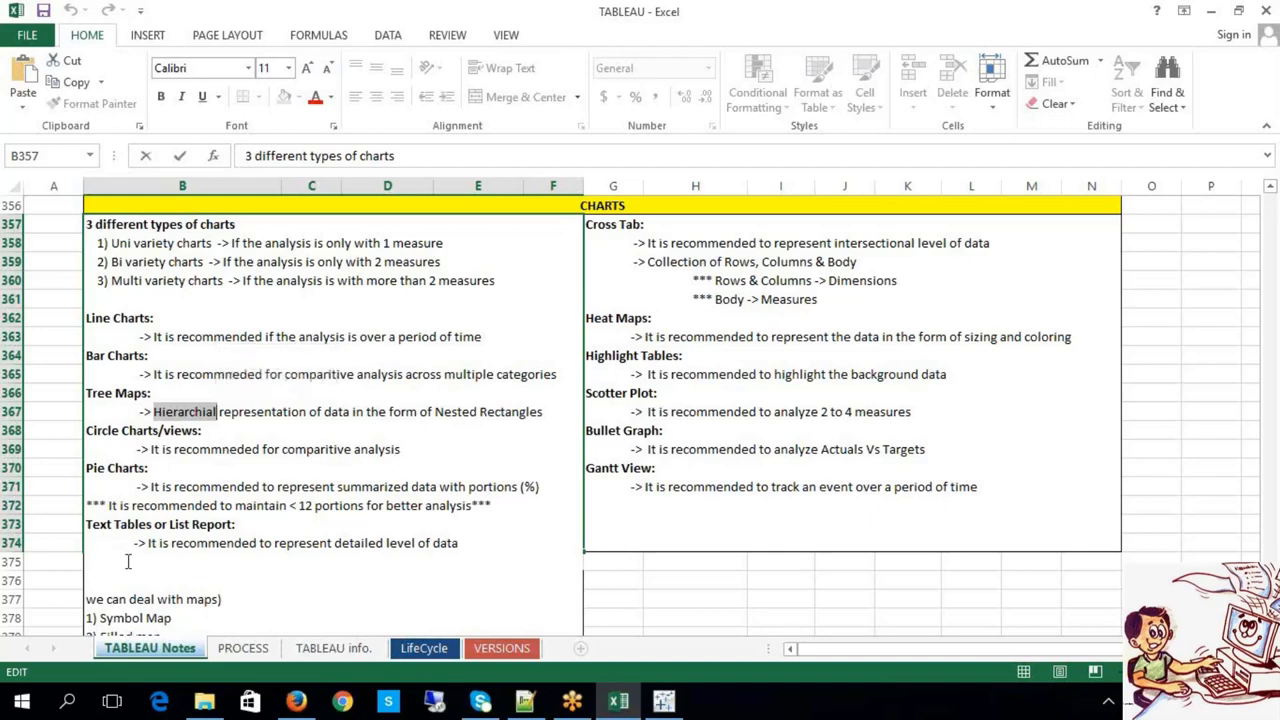
pyautogui.click(302, 410)
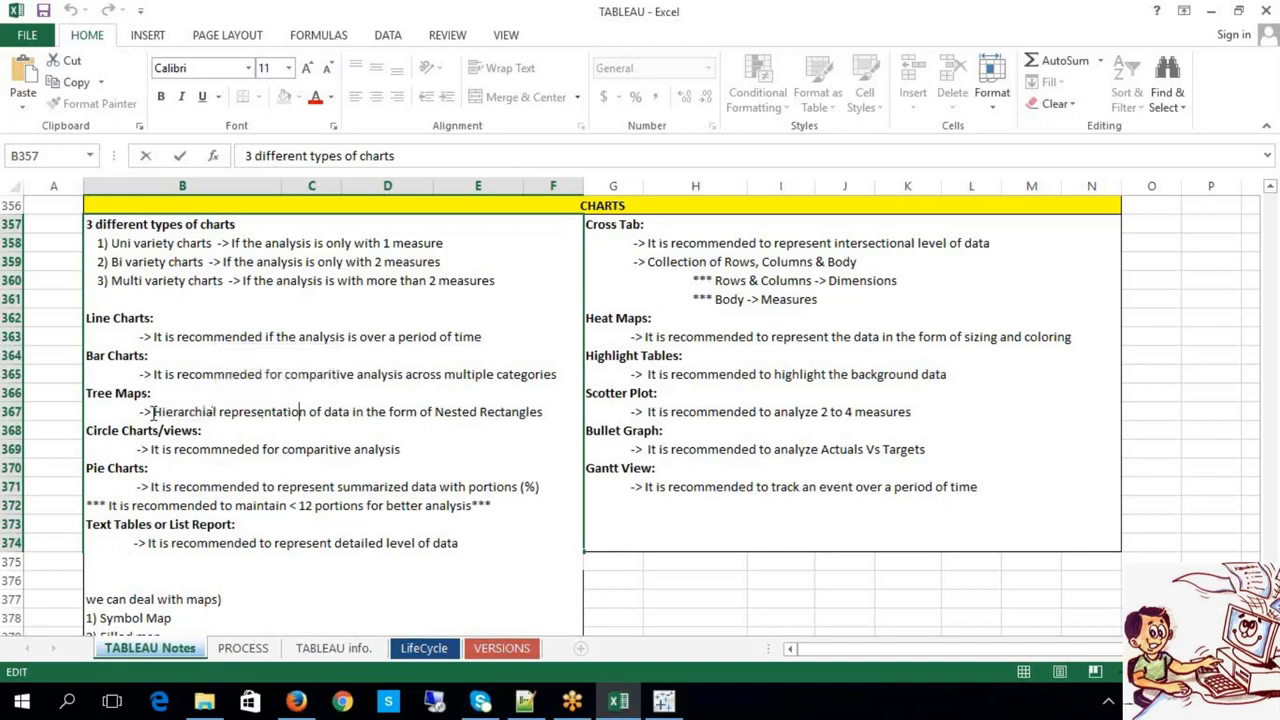
pyautogui.moveTo(152, 410); pyautogui.dragTo(218, 410)
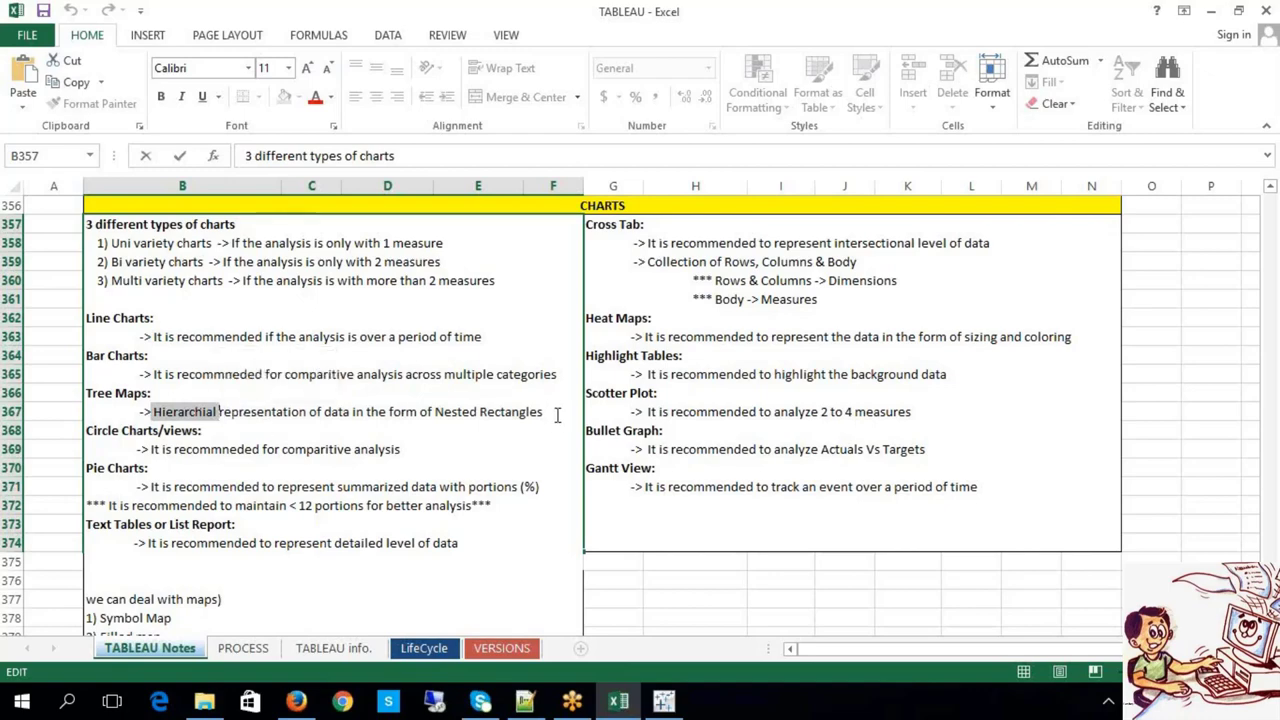
pyautogui.moveTo(550, 411); pyautogui.dragTo(437, 407)
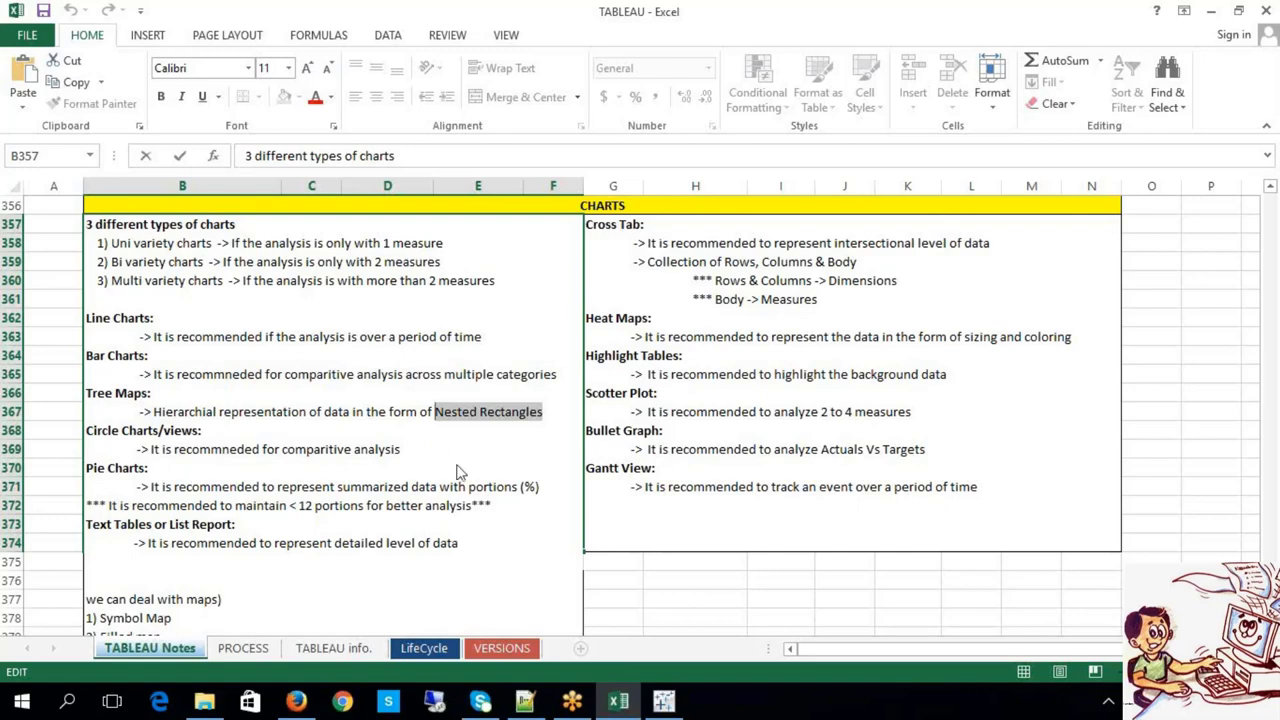
# Switch back to Tableau and remove Measure Values from the columns and Region from the rows of the bar chart
pyautogui.click(666, 701)
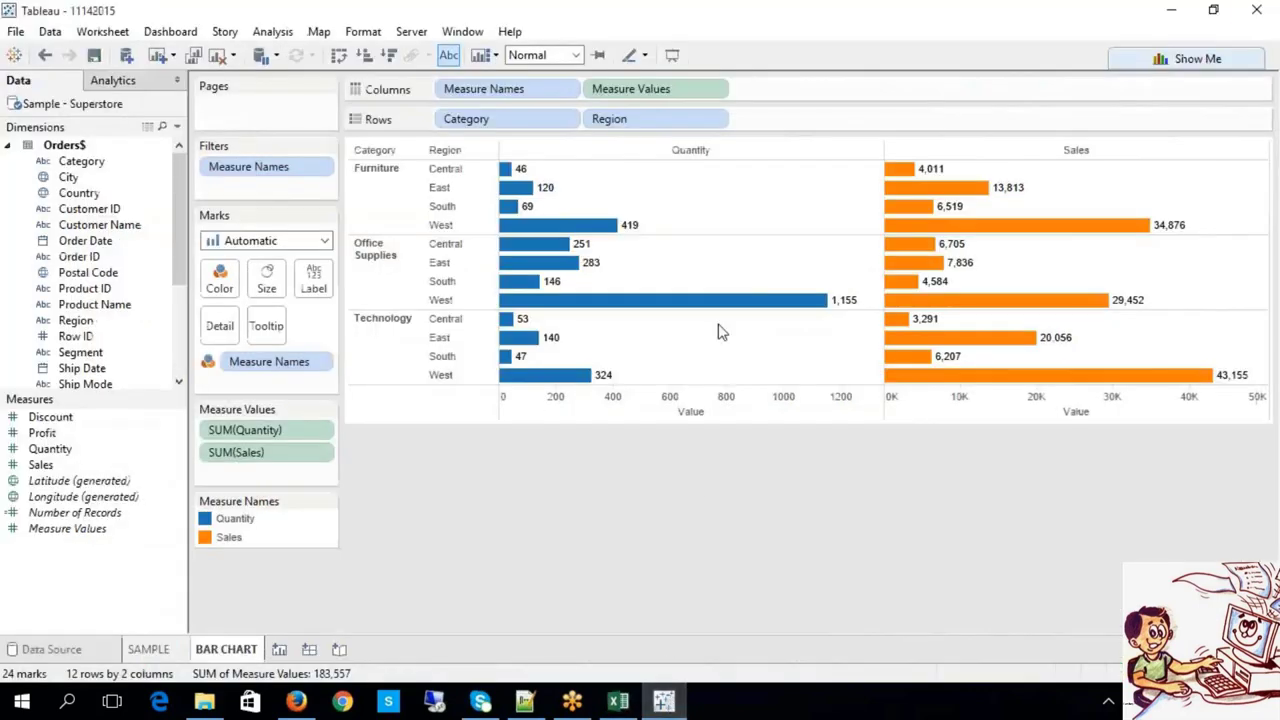
pyautogui.click(1212, 59)
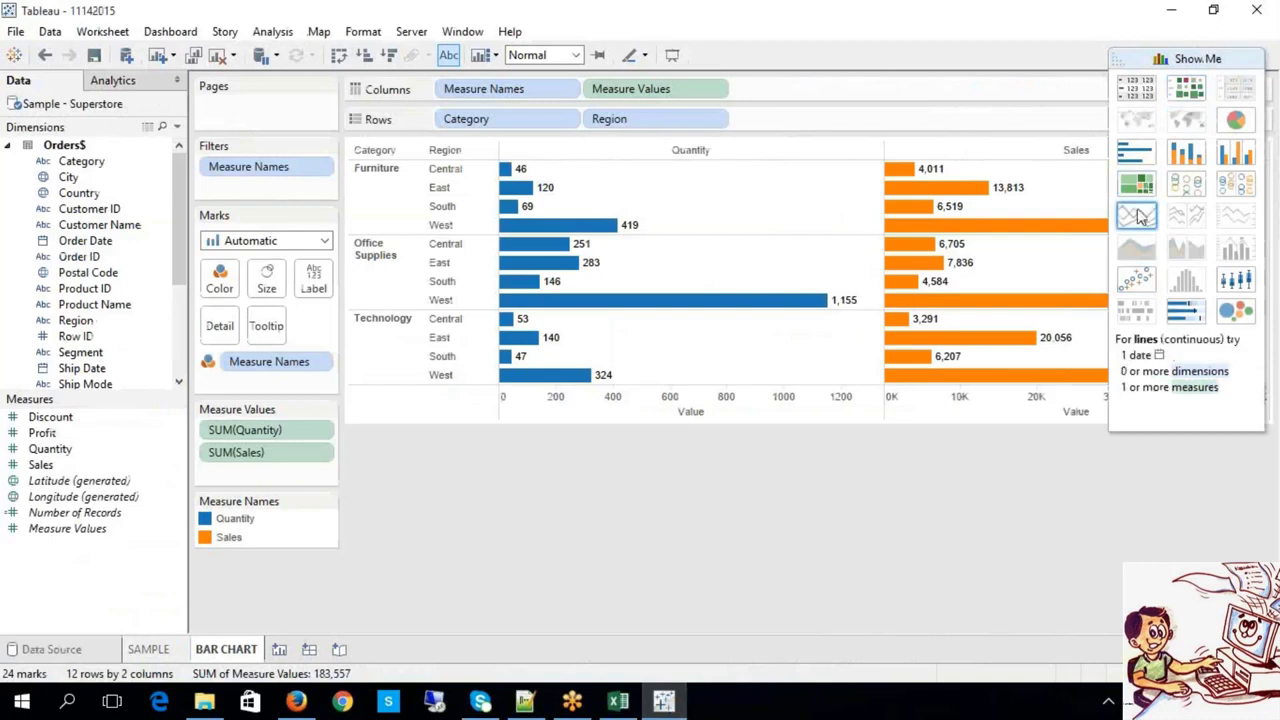
pyautogui.click(660, 92)
pyautogui.press('Delete')
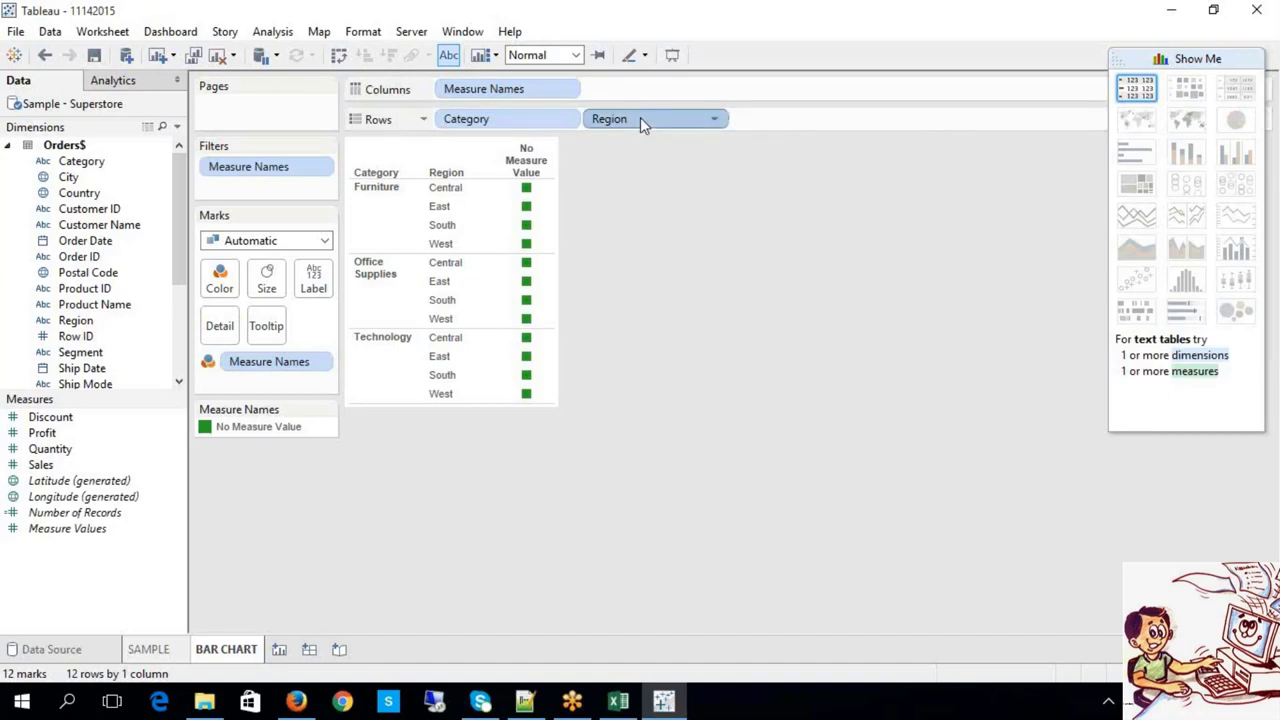
pyautogui.press('Delete')
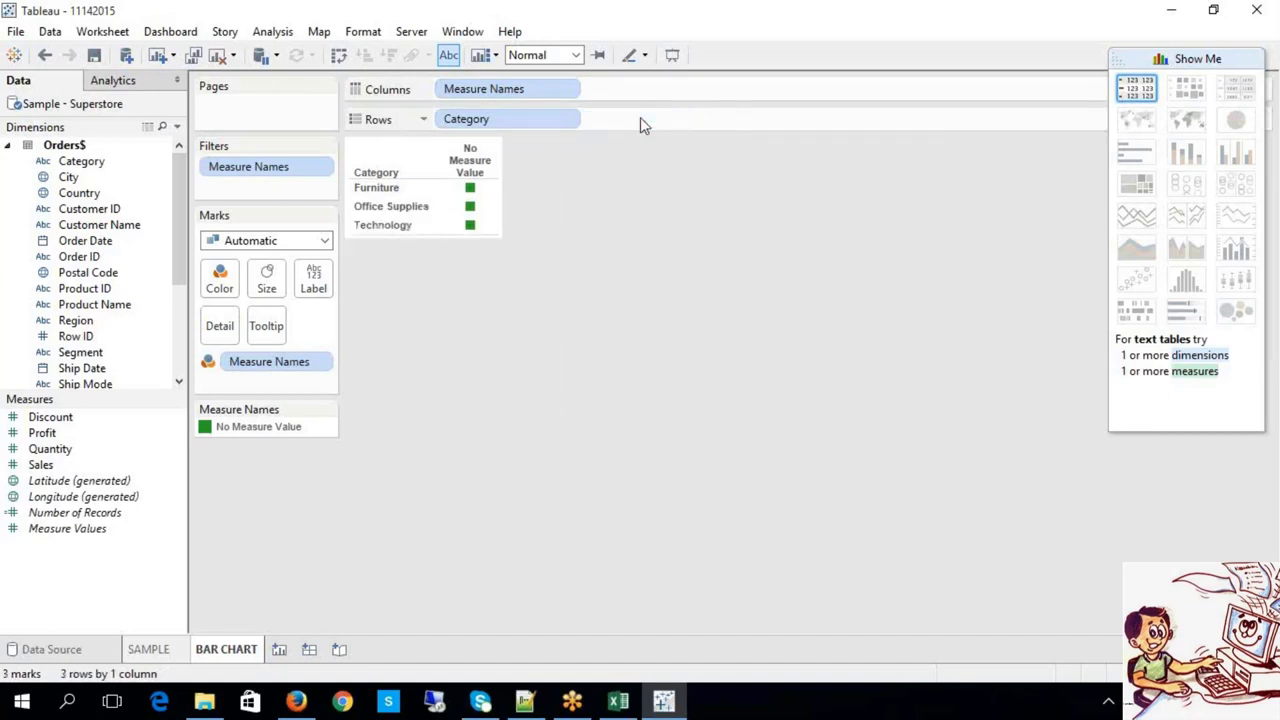
# Create a new worksheet and plot Sales as horizontal bars with Category and Region on the rows
pyautogui.rightClick(233, 652)
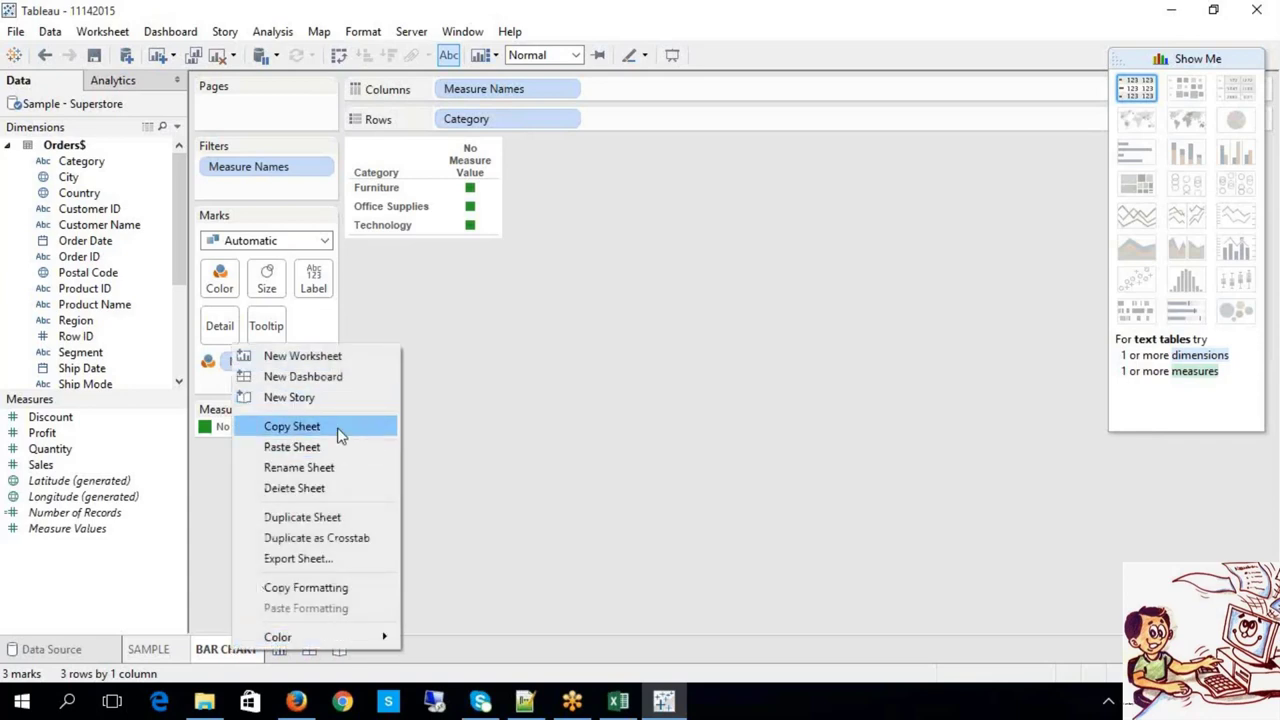
pyautogui.click(334, 358)
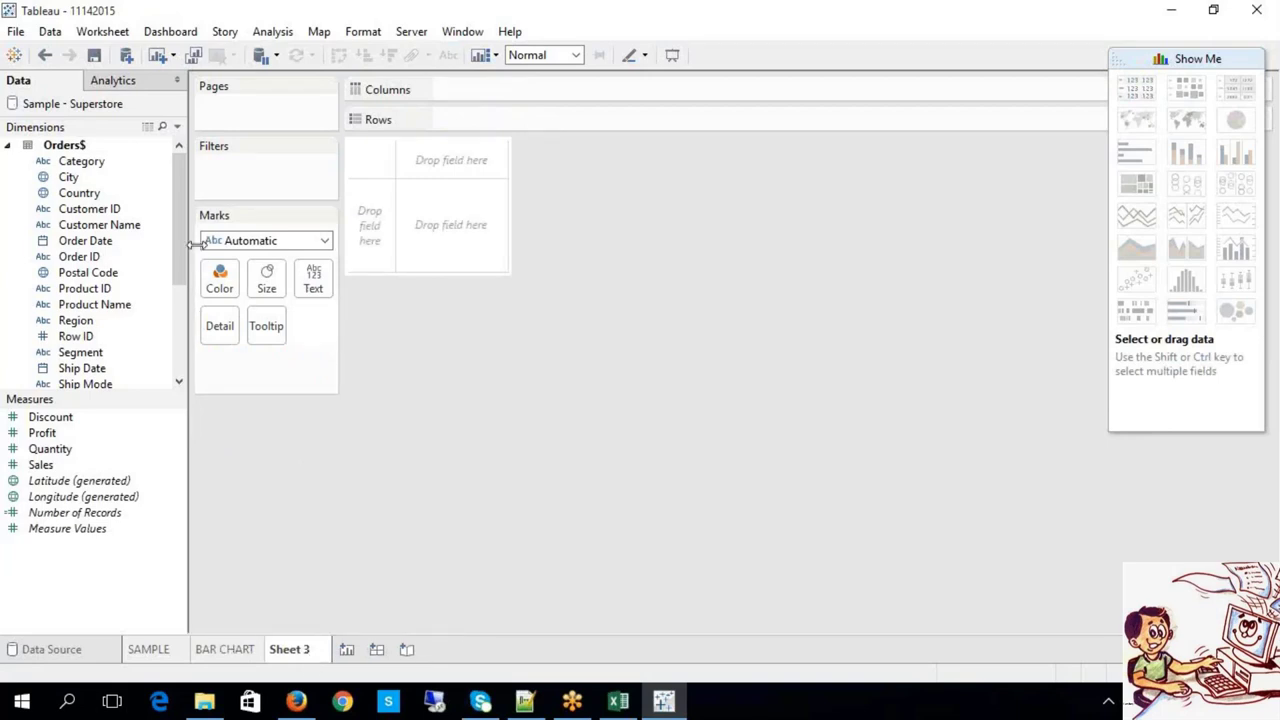
pyautogui.moveTo(137, 172); pyautogui.dragTo(479, 124)
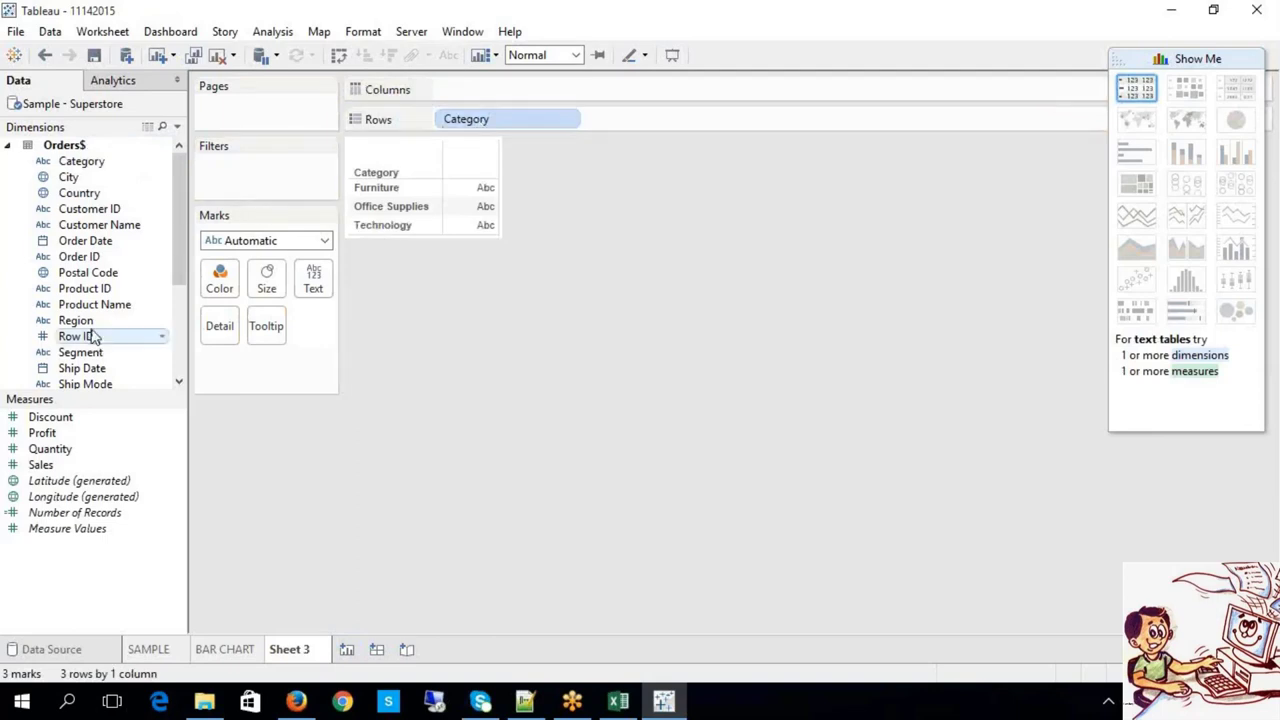
pyautogui.moveTo(88, 328); pyautogui.dragTo(662, 96)
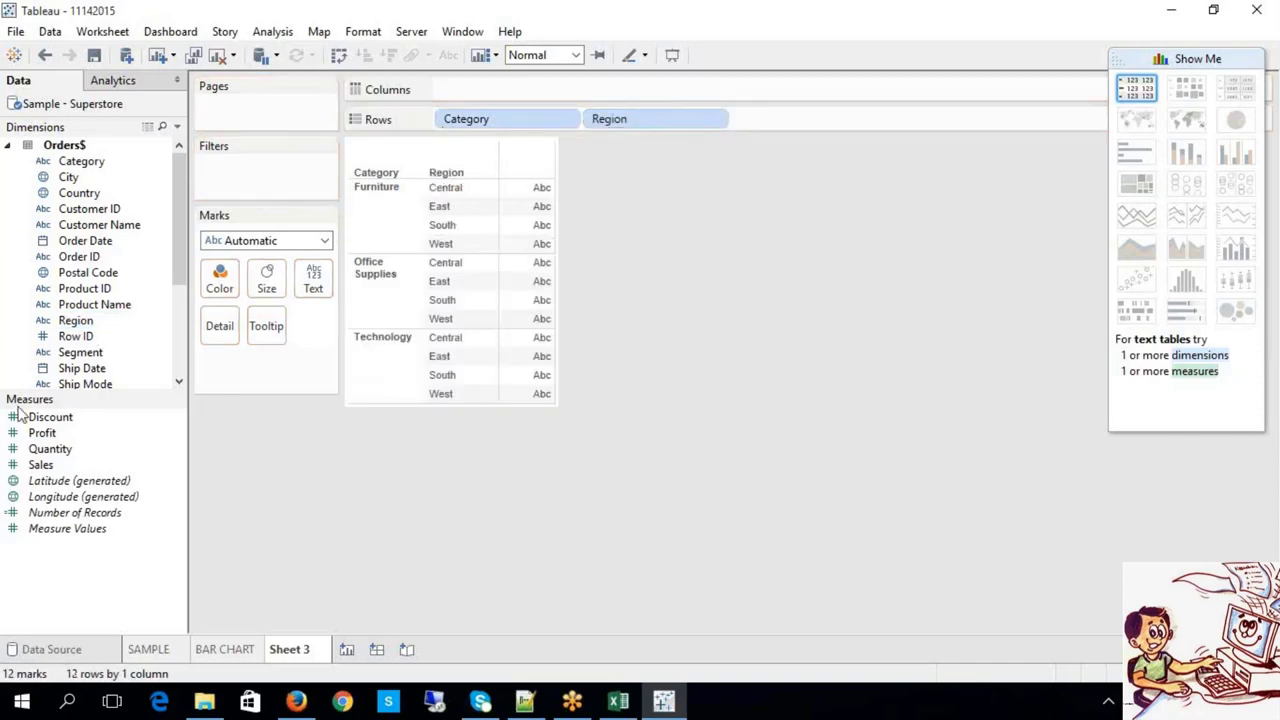
pyautogui.moveTo(40, 465); pyautogui.dragTo(458, 103)
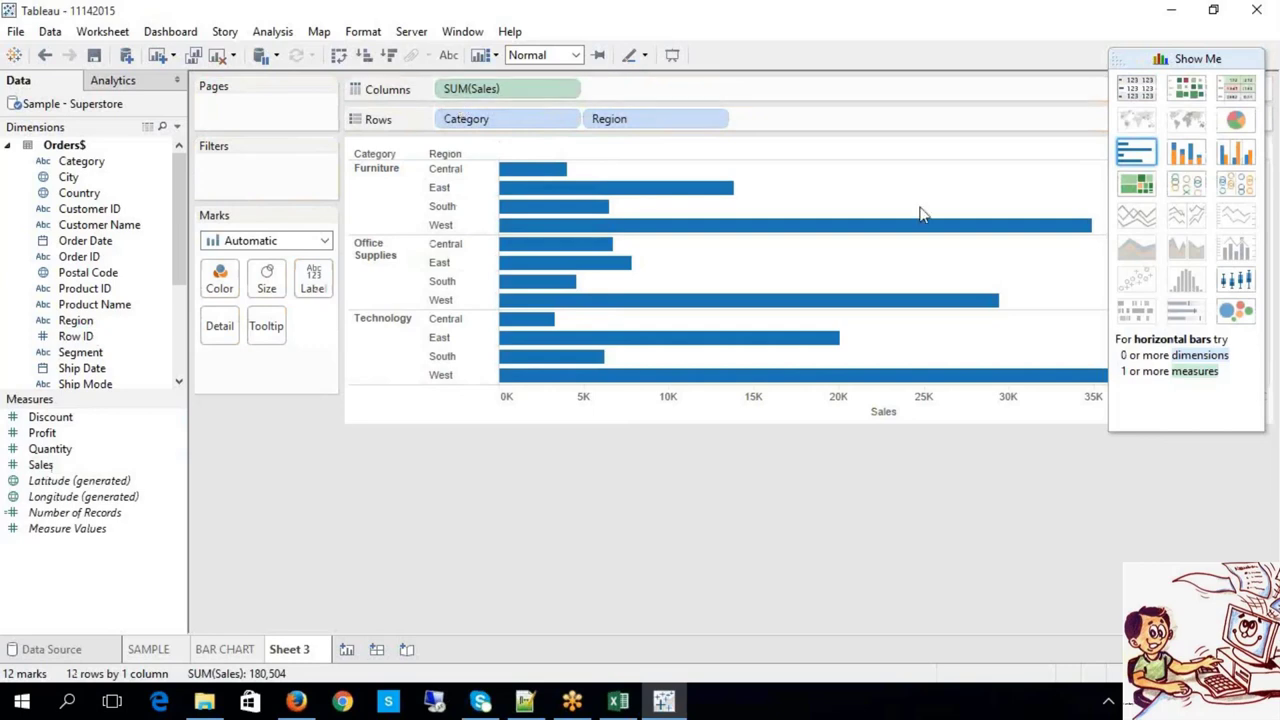
# Convert the Sales bar chart to a tree map and toggle its mark labels off and back on
pyautogui.click(1137, 185)
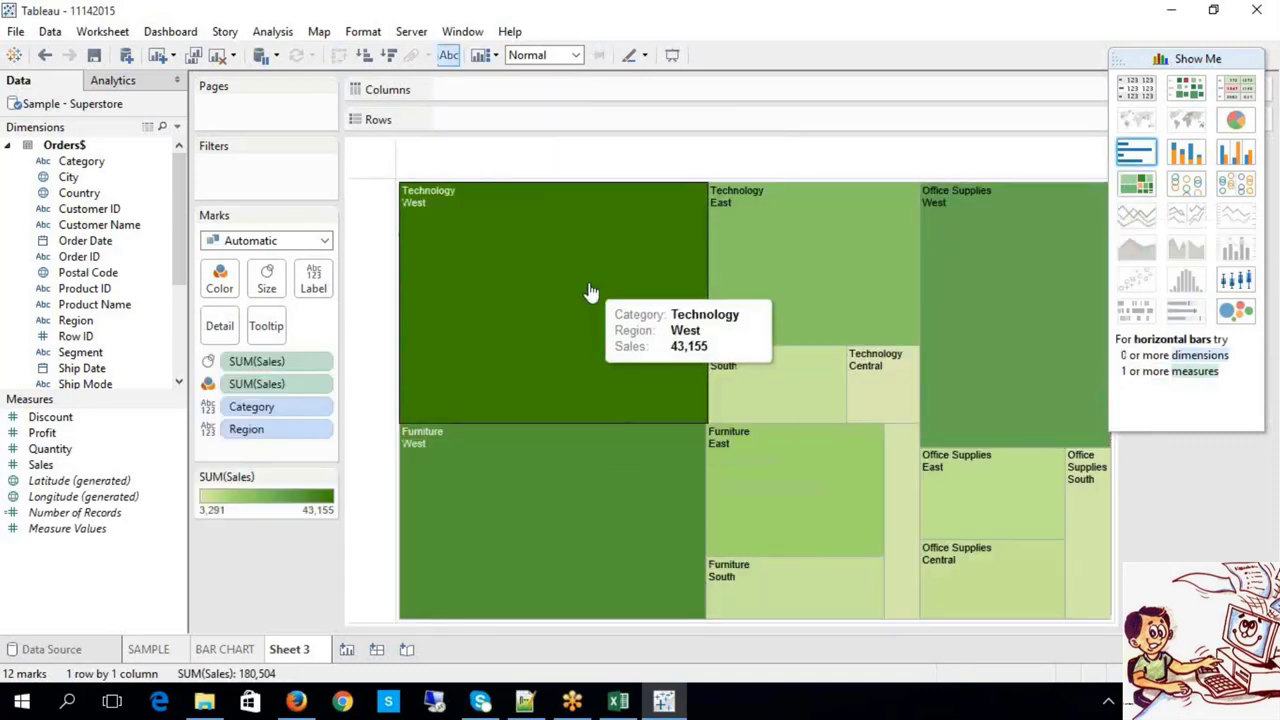
pyautogui.click(448, 55)
pyautogui.click(448, 55)
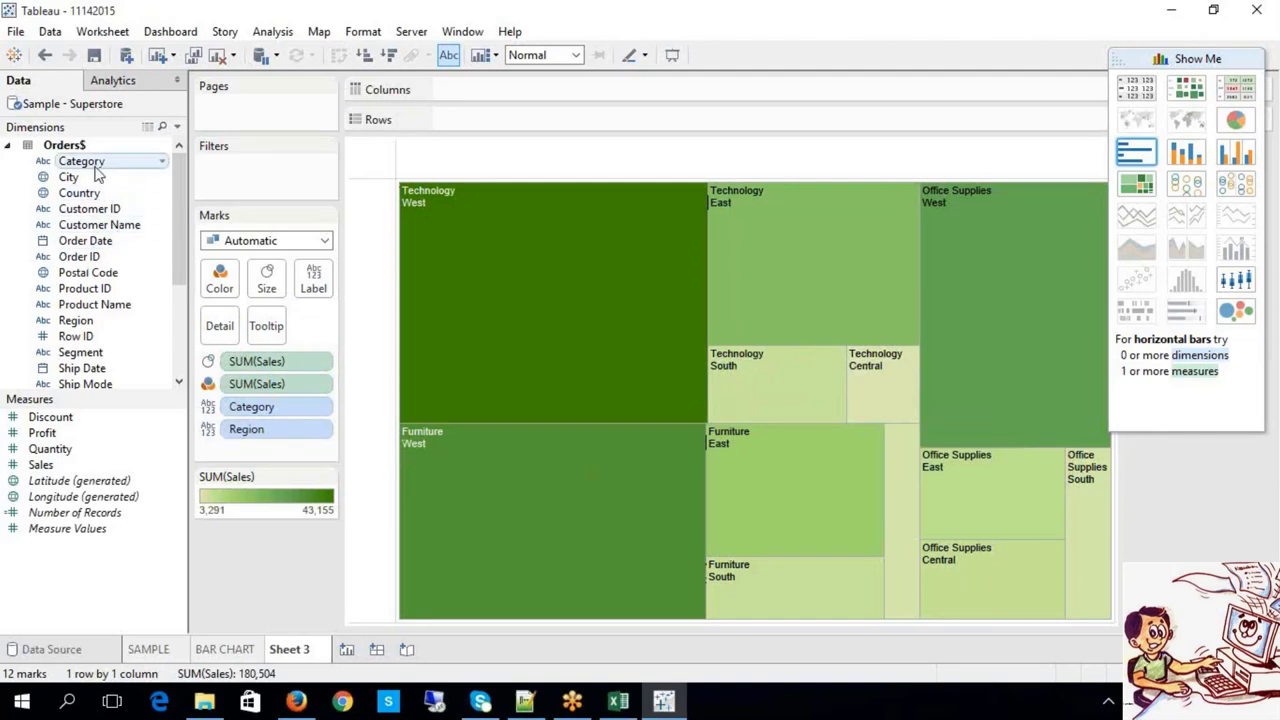
# Try sizing the tree map marks by Category and remove the Category and Region labels
pyautogui.moveTo(85, 162); pyautogui.dragTo(316, 293)
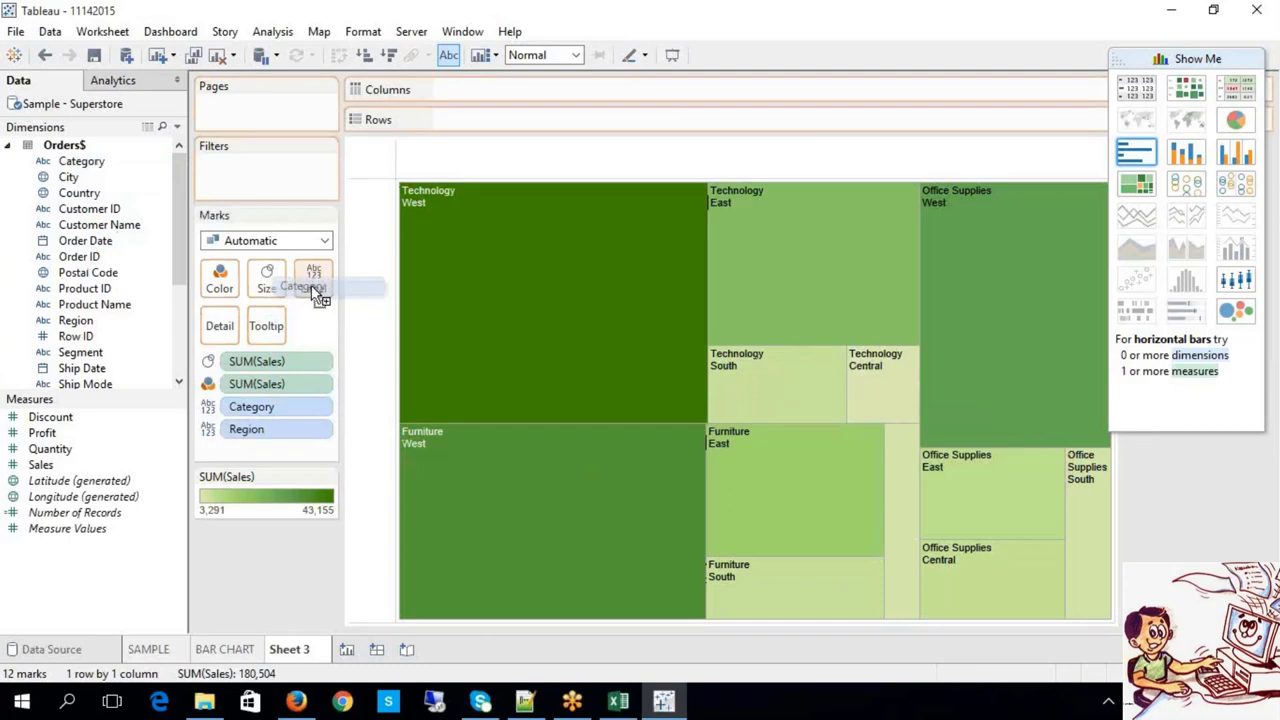
pyautogui.moveTo(316, 293); pyautogui.dragTo(276, 288)
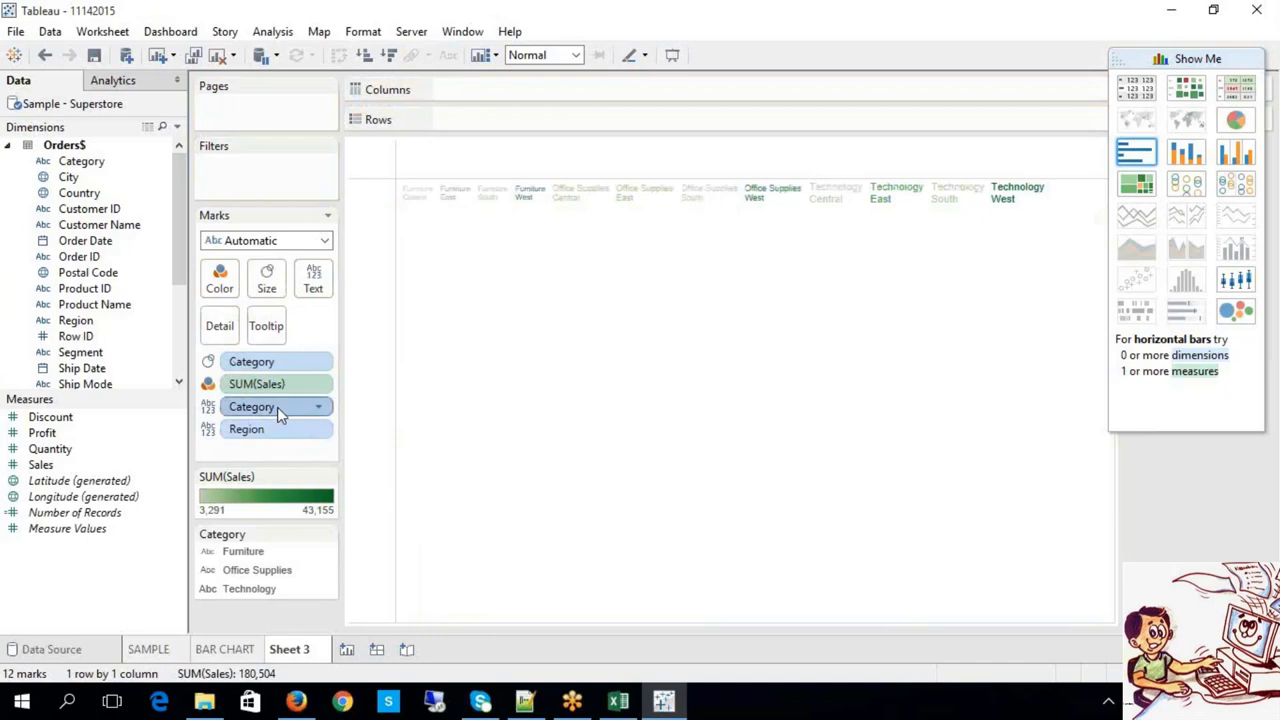
pyautogui.moveTo(277, 408); pyautogui.dragTo(288, 688)
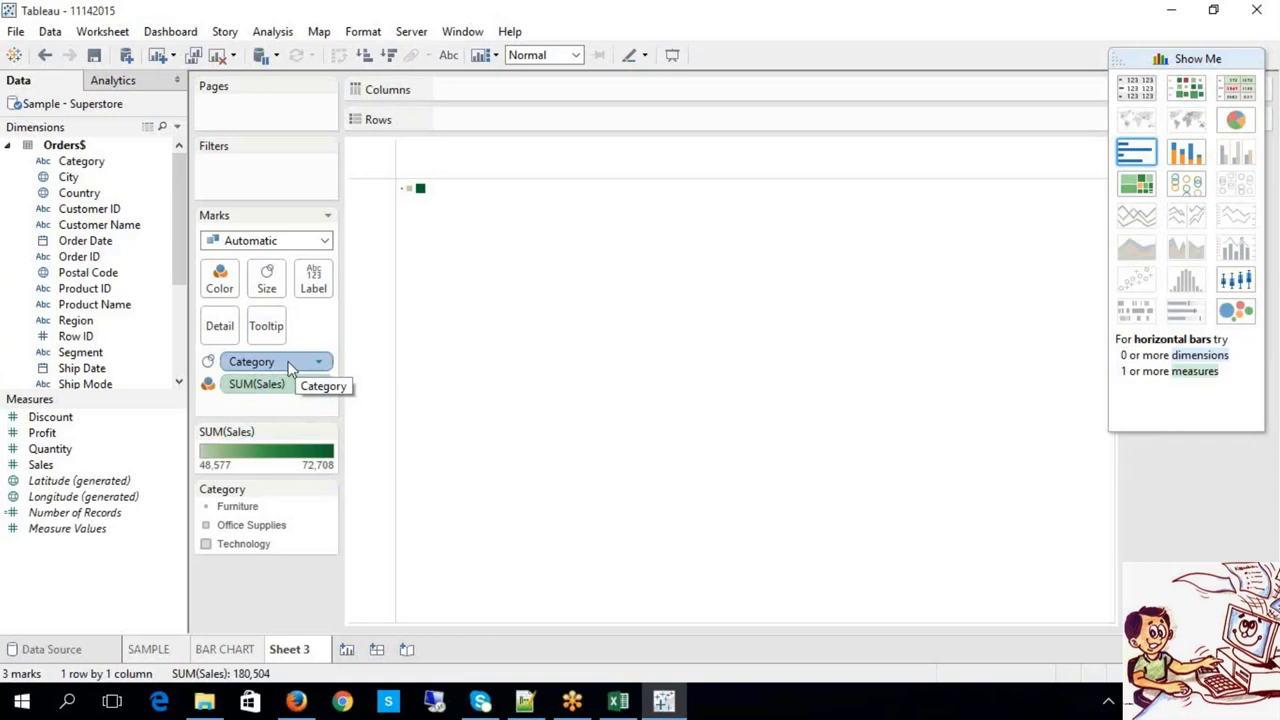
# Try labelling the marks with Sales and remove that label field again
pyautogui.moveTo(46, 472); pyautogui.dragTo(307, 290)
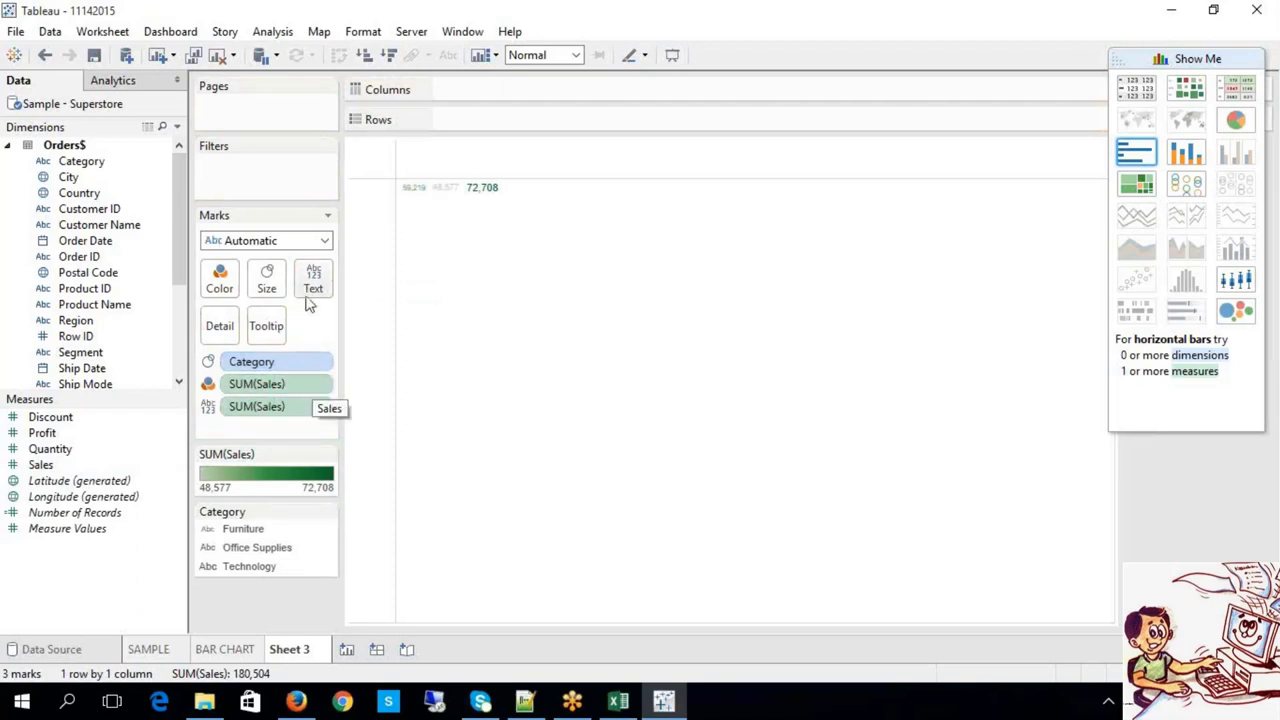
pyautogui.rightClick(286, 414)
pyautogui.click(336, 394)
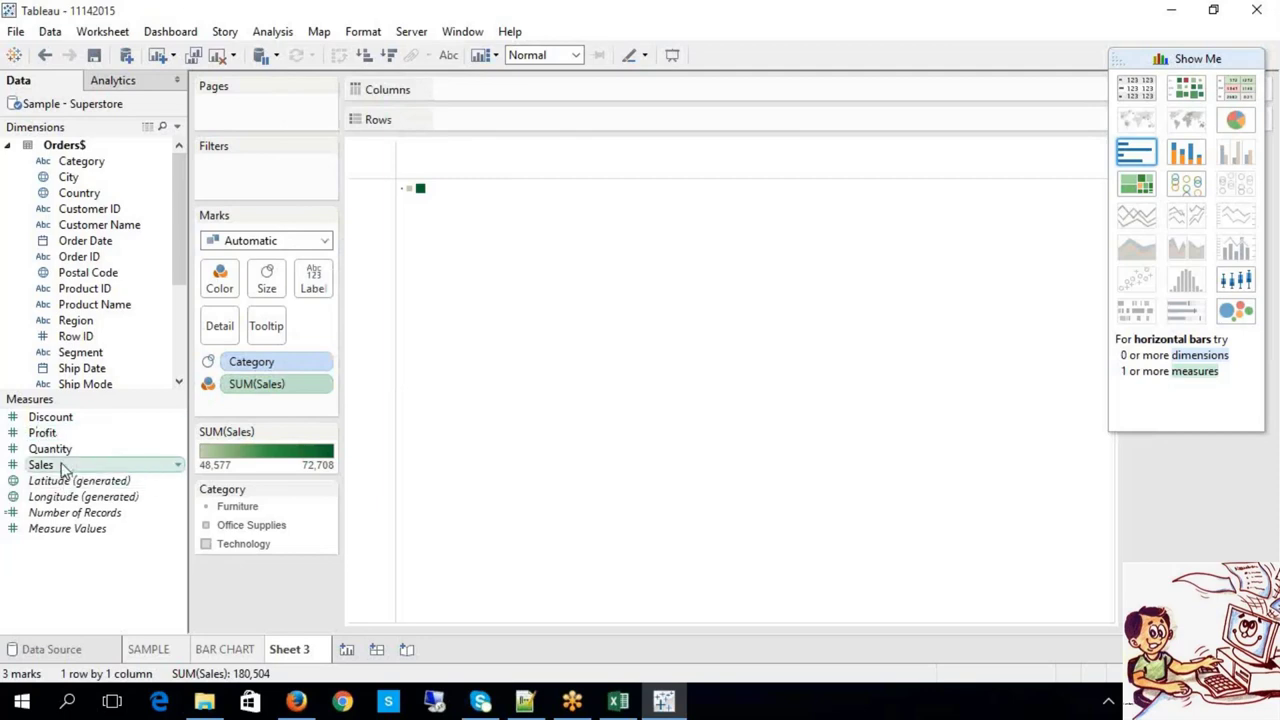
# Replace Category with Sales as the mark size and remove the remaining Sales fields to empty the sheet
pyautogui.moveTo(113, 462); pyautogui.dragTo(270, 289)
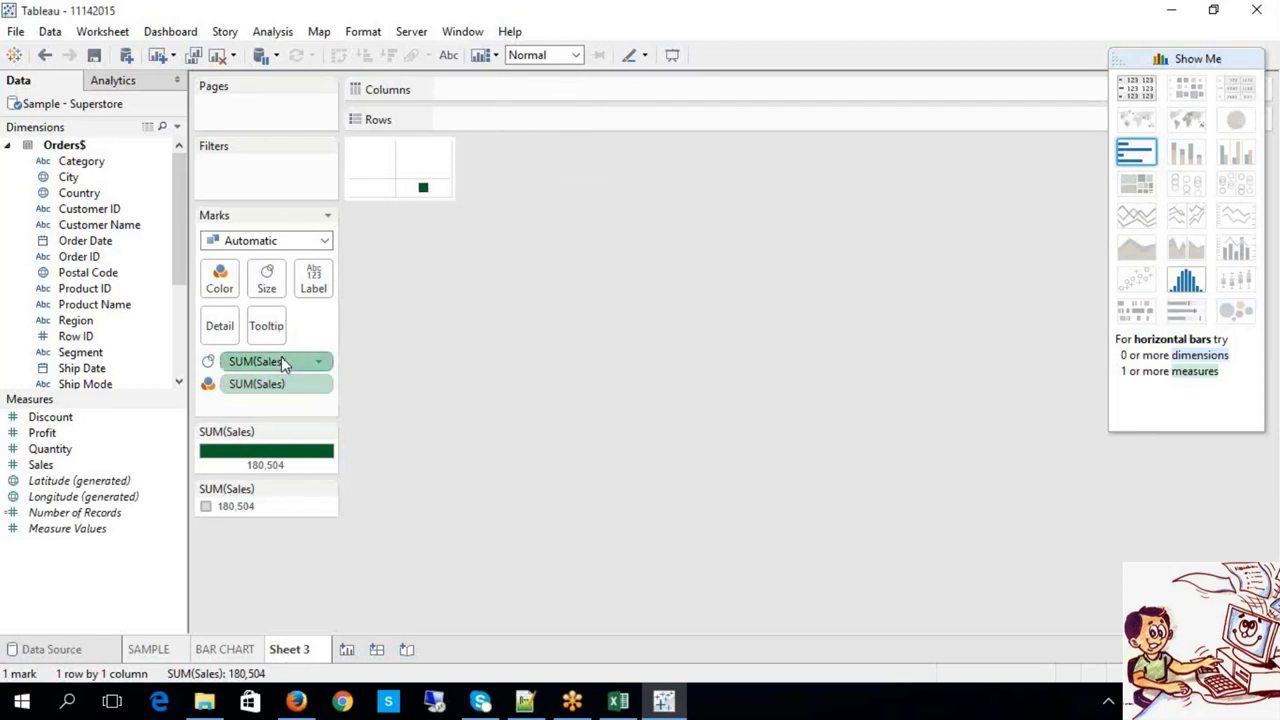
pyautogui.hotkey('ctrl', 'z')
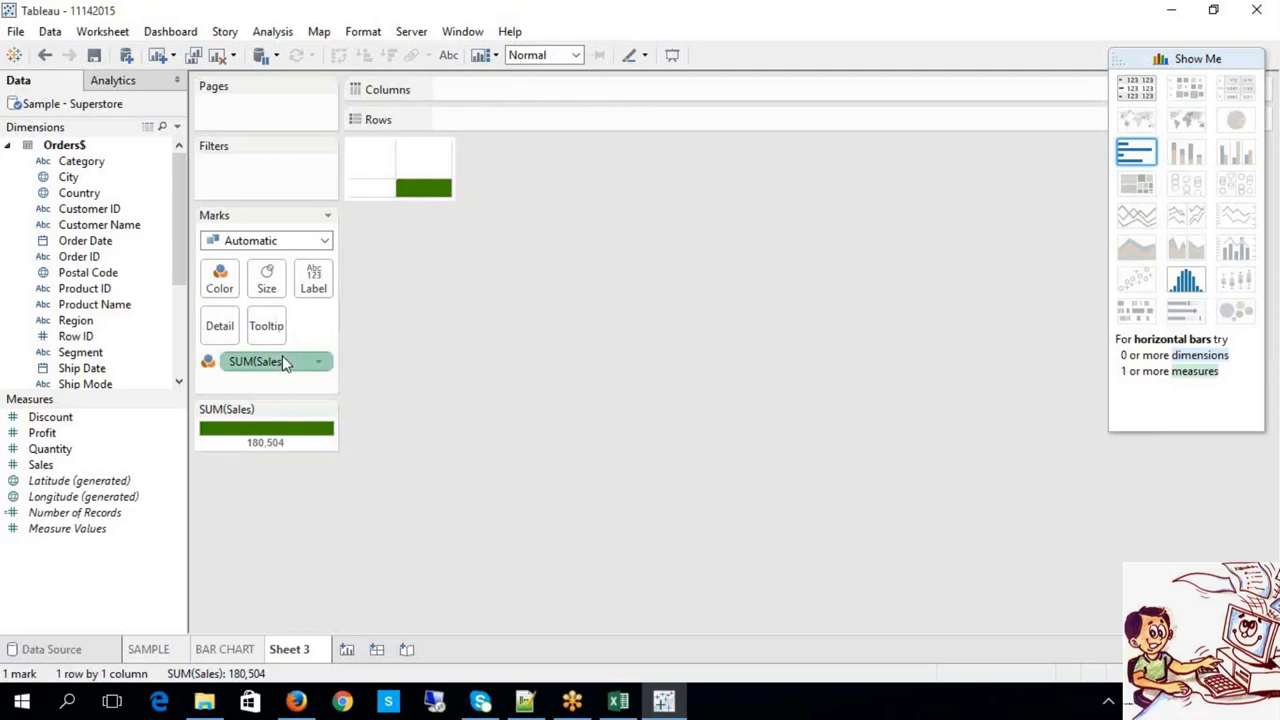
pyautogui.moveTo(282, 361); pyautogui.dragTo(280, 403)
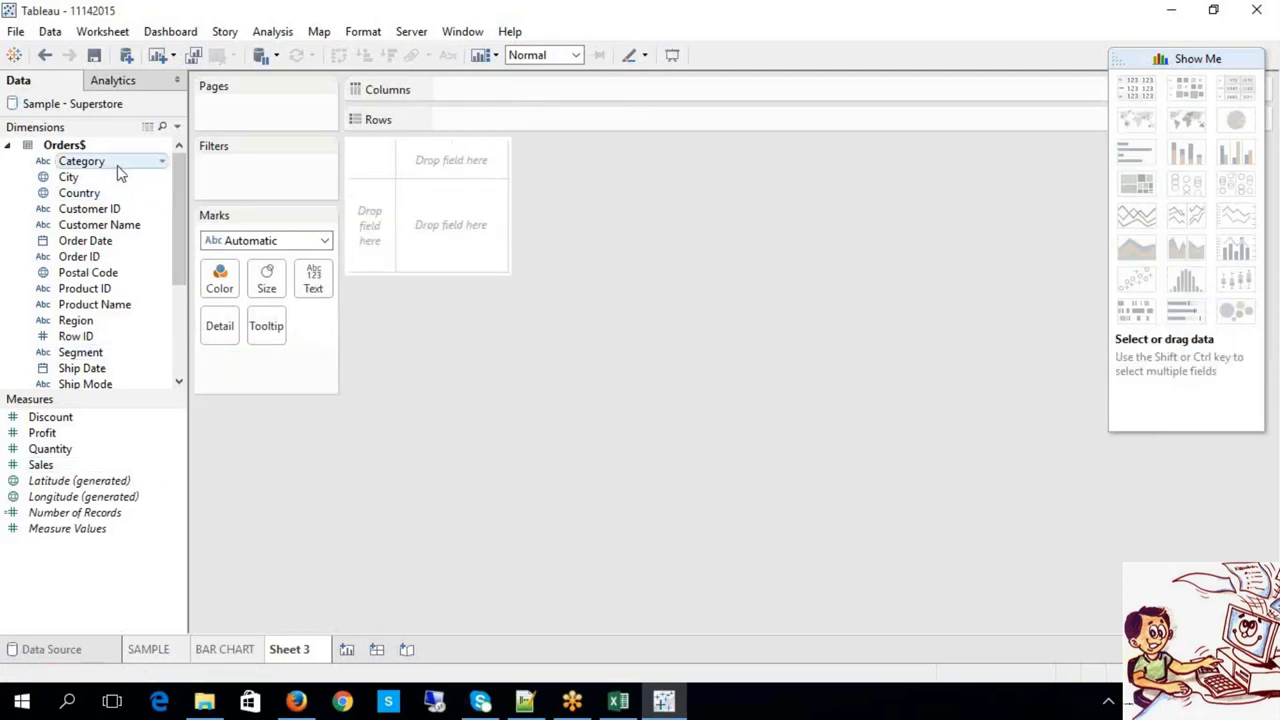
# Plot Sales in the columns against Category and Region in the rows, and convert the chart to a tree map
pyautogui.moveTo(80, 161); pyautogui.dragTo(482, 128)
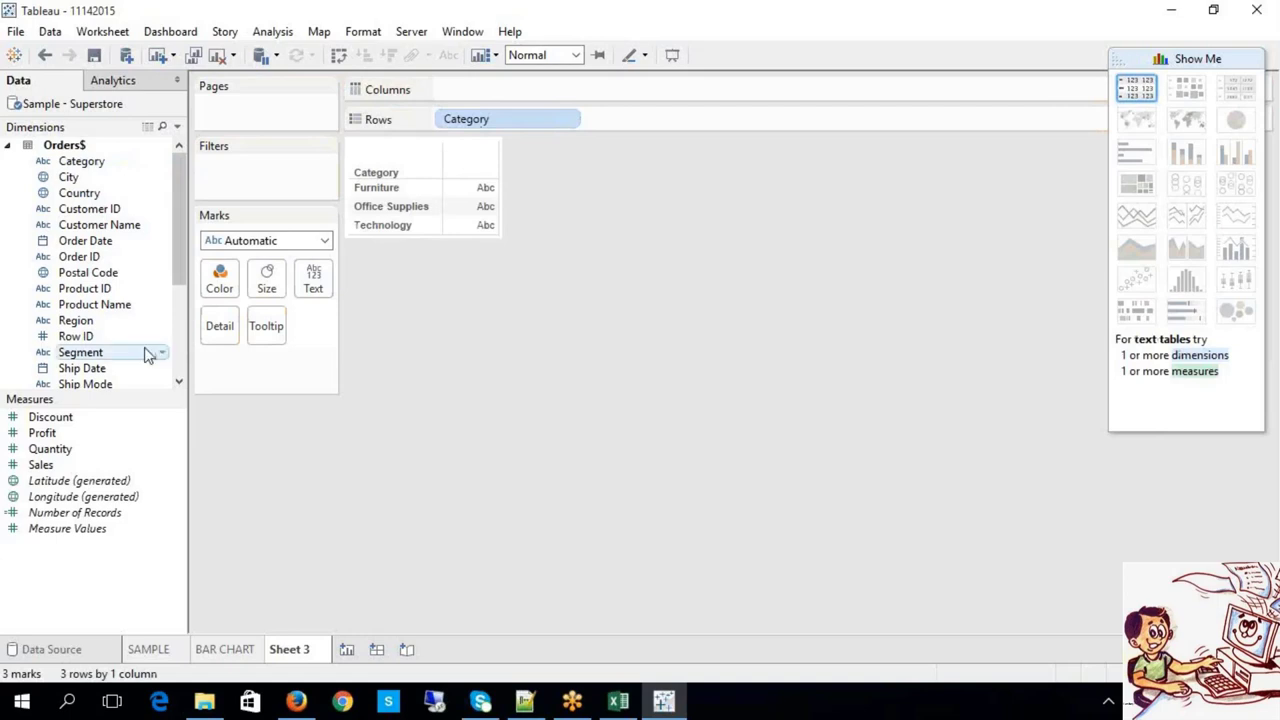
pyautogui.moveTo(92, 322); pyautogui.dragTo(617, 133)
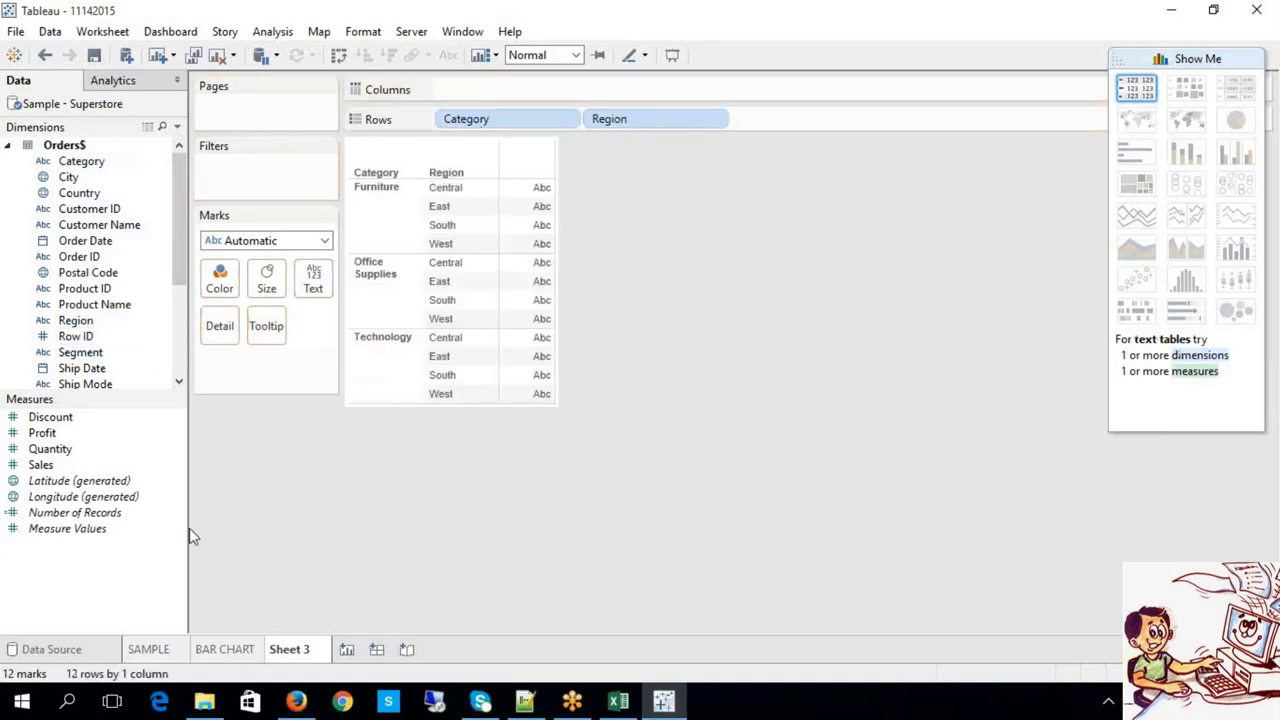
pyautogui.moveTo(72, 466); pyautogui.dragTo(465, 90)
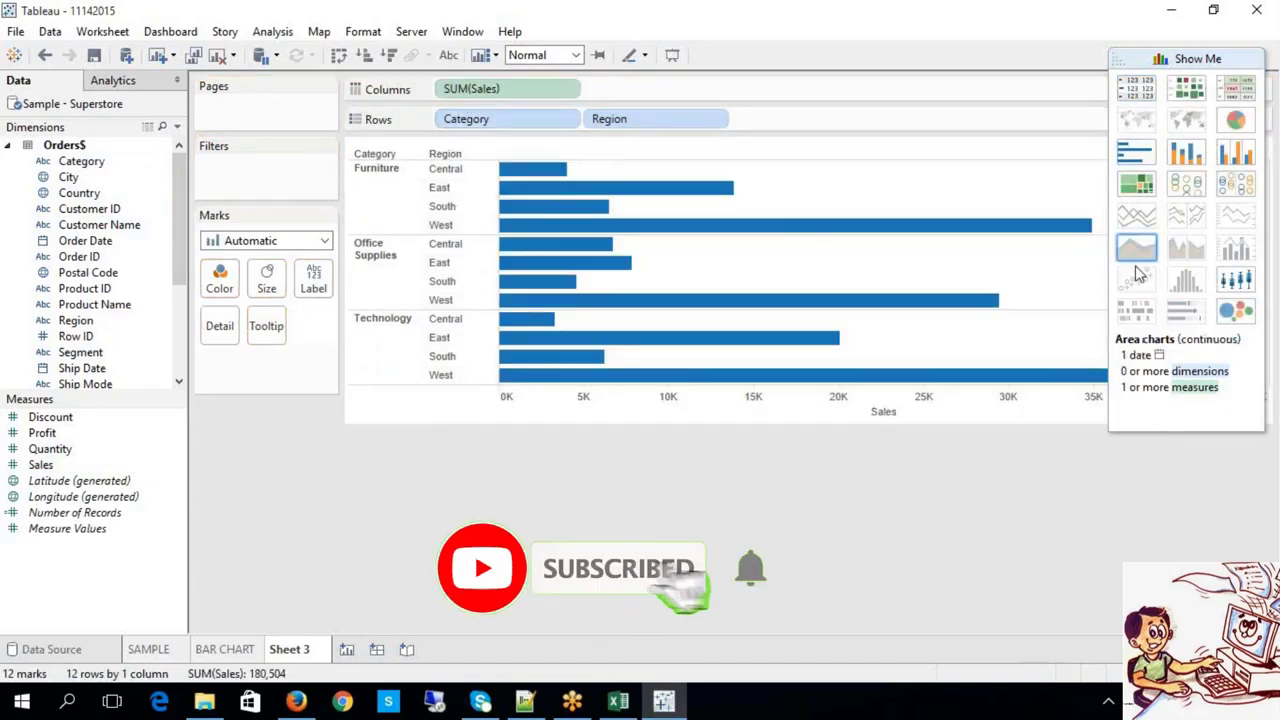
pyautogui.click(1136, 184)
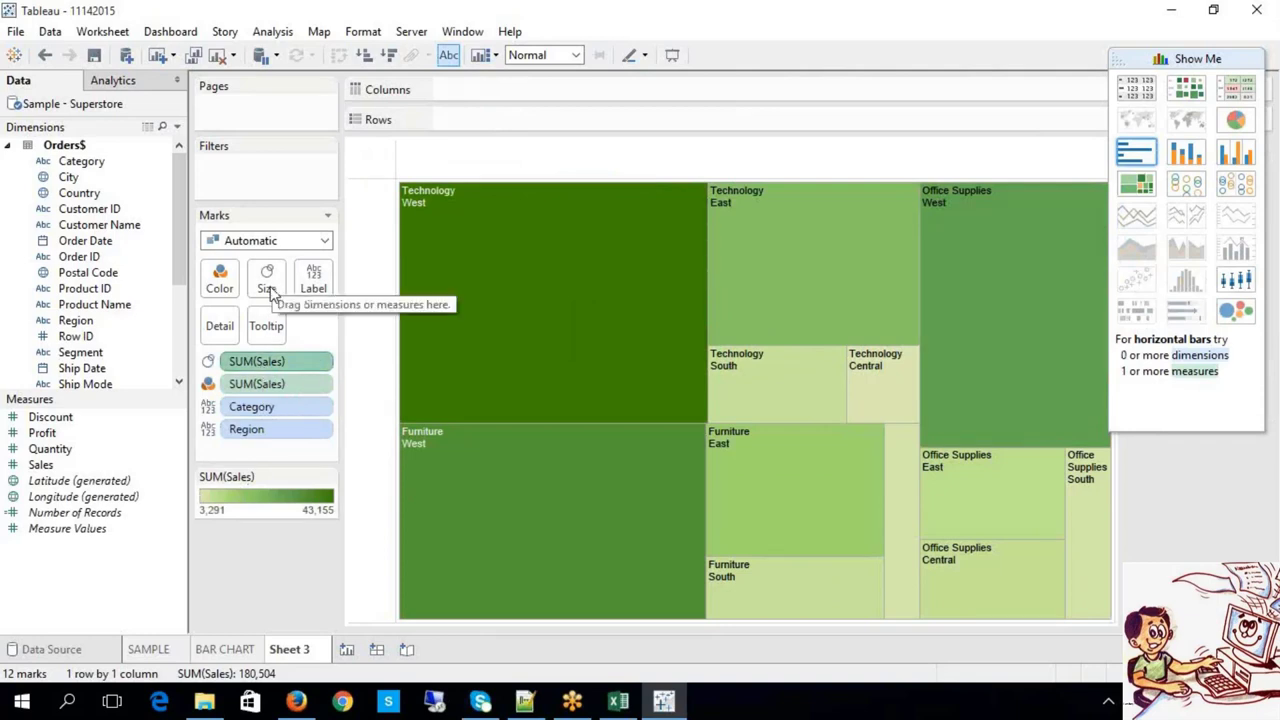
pyautogui.rightClick(264, 384)
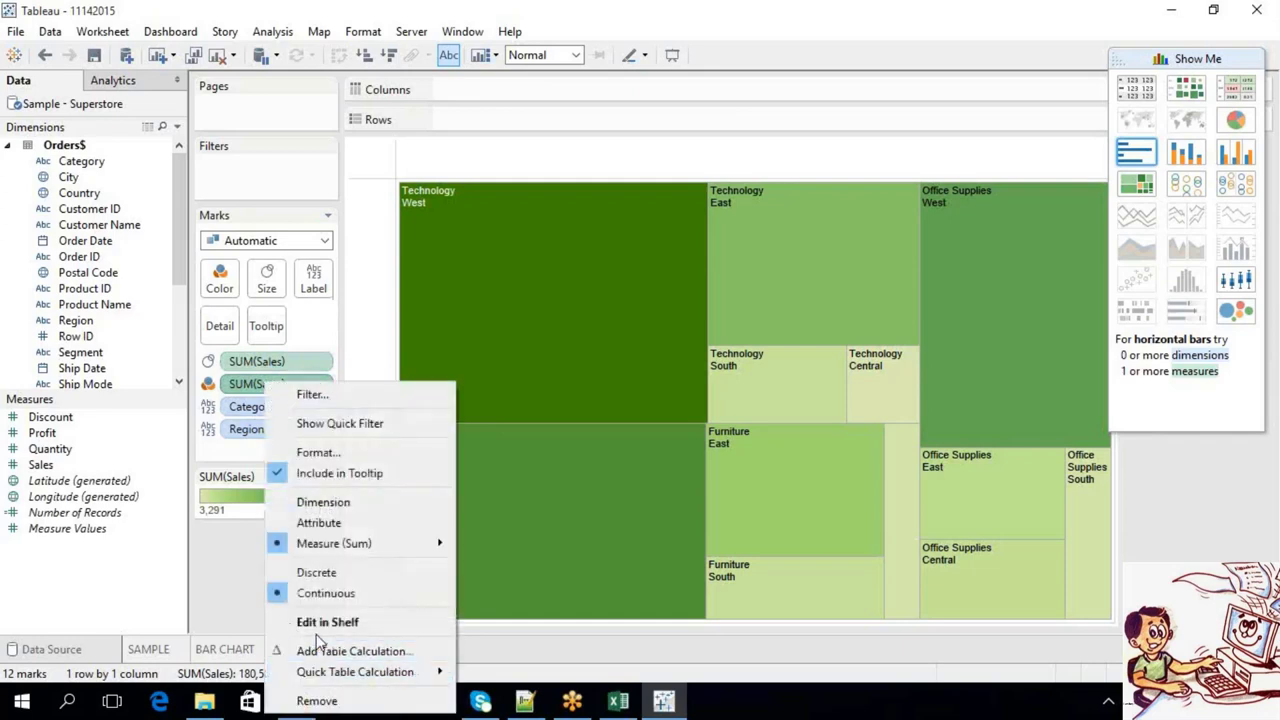
pyautogui.click(244, 389)
pyautogui.click(317, 385)
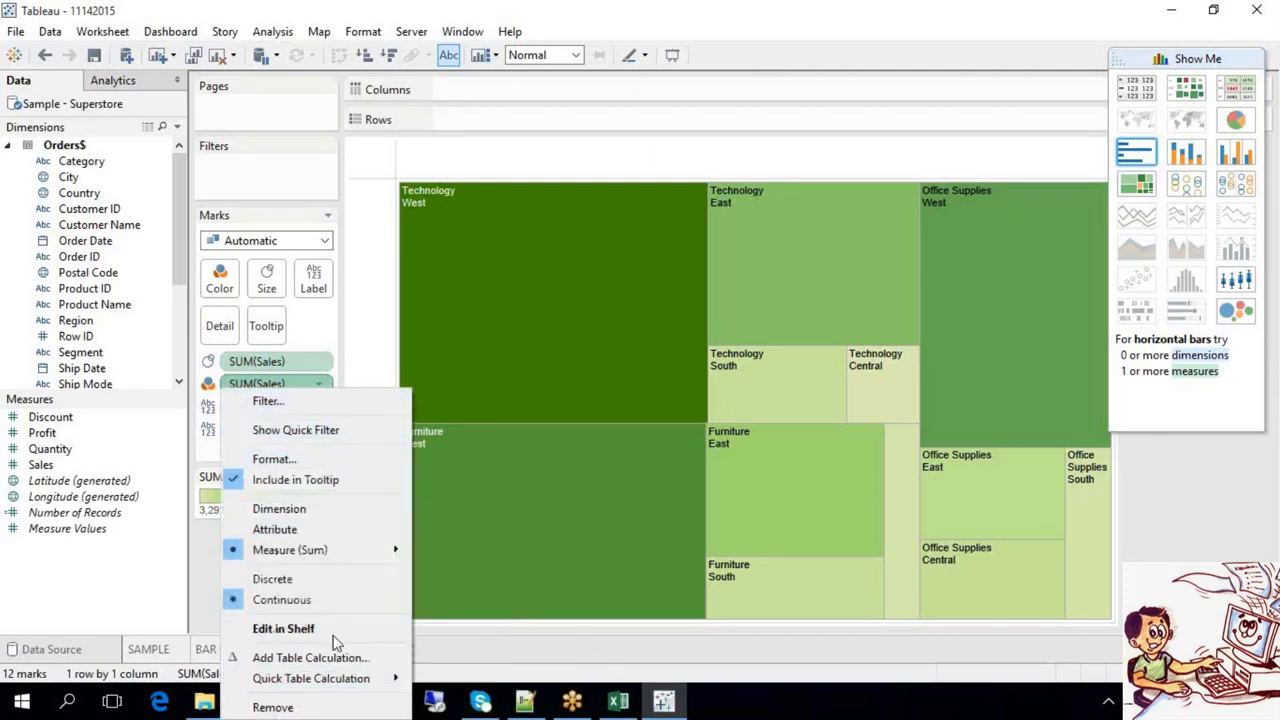
pyautogui.click(322, 360)
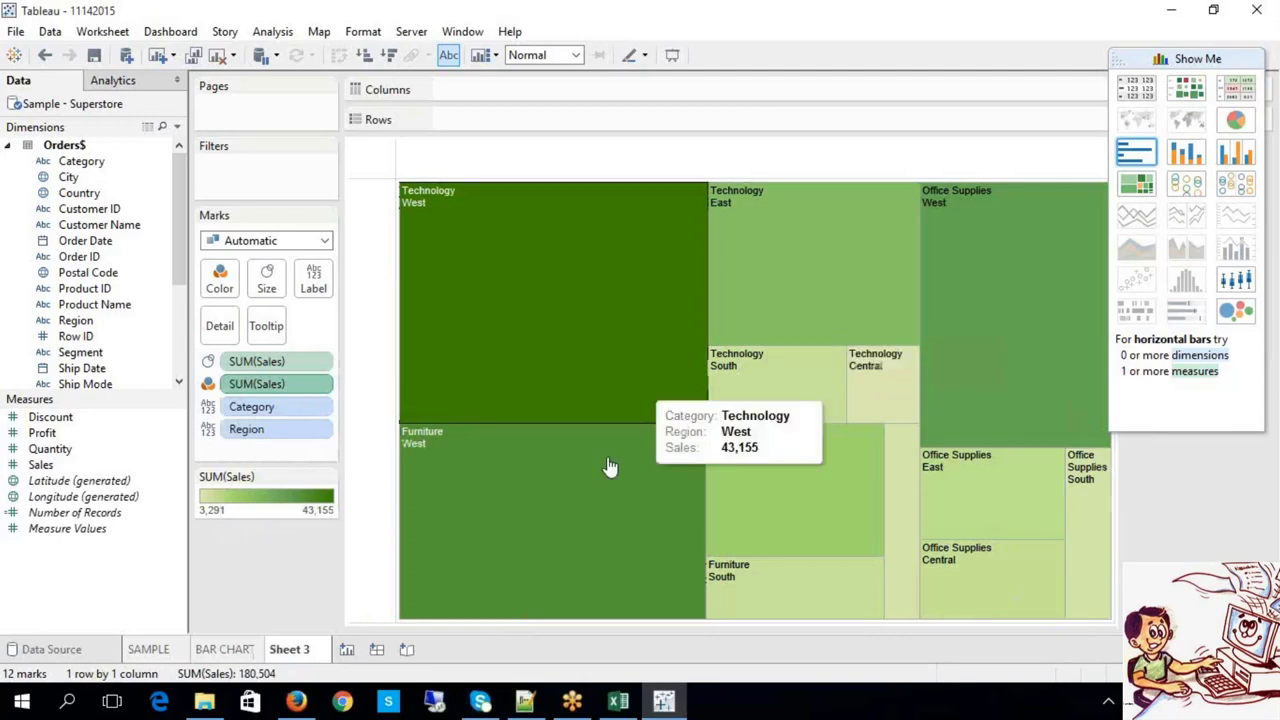
pyautogui.moveTo(611, 466)
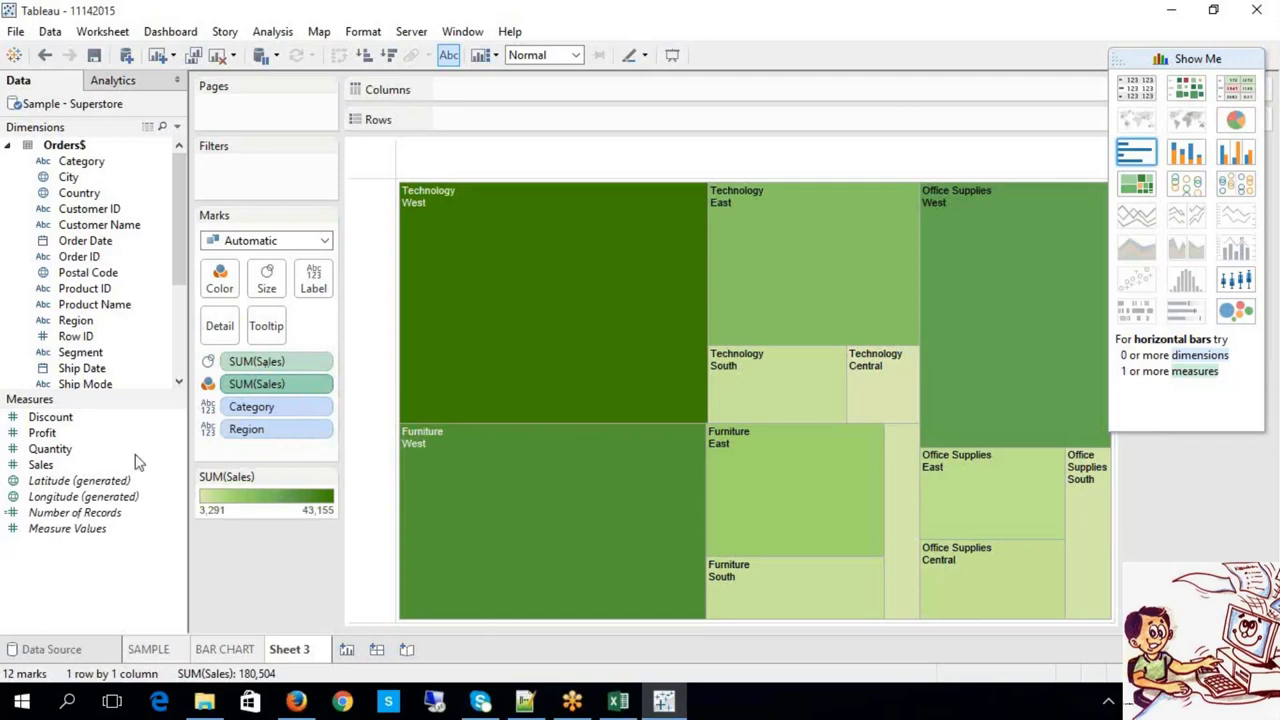
# Add Sales to the tree map's labels, reapply the tree map and add Sales to the labels again
pyautogui.moveTo(48, 464); pyautogui.dragTo(314, 295)
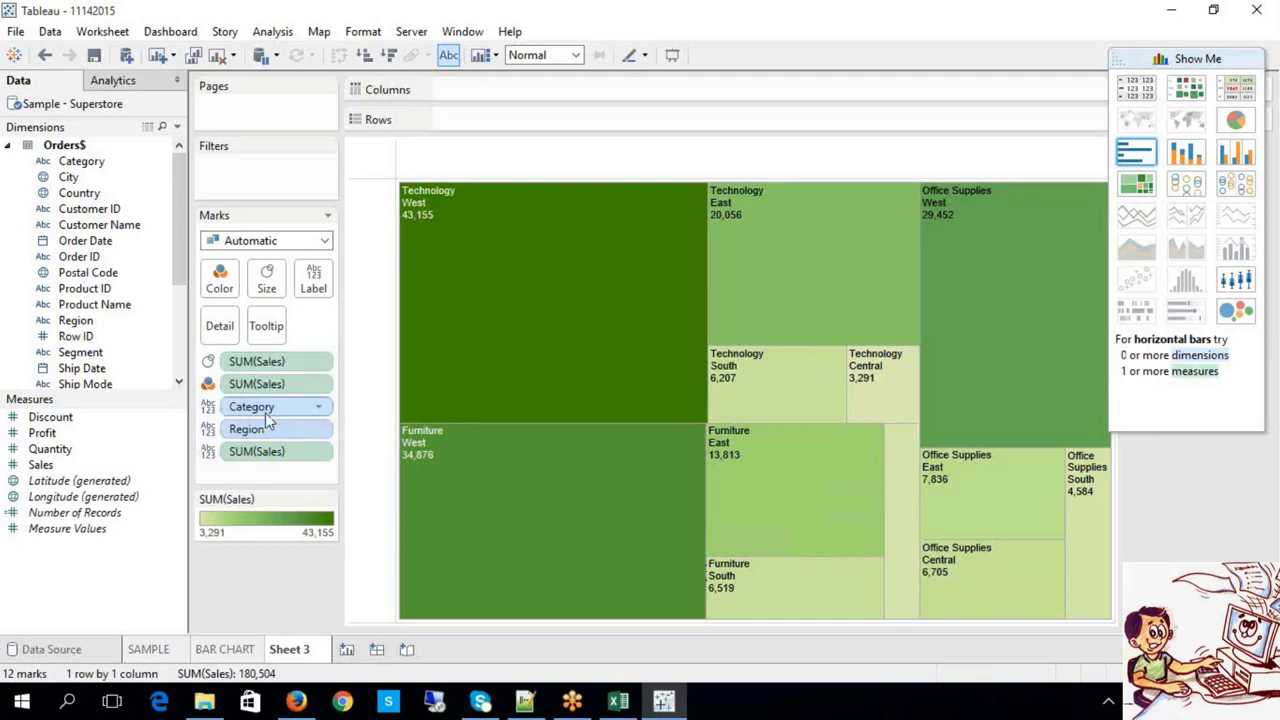
pyautogui.click(1139, 190)
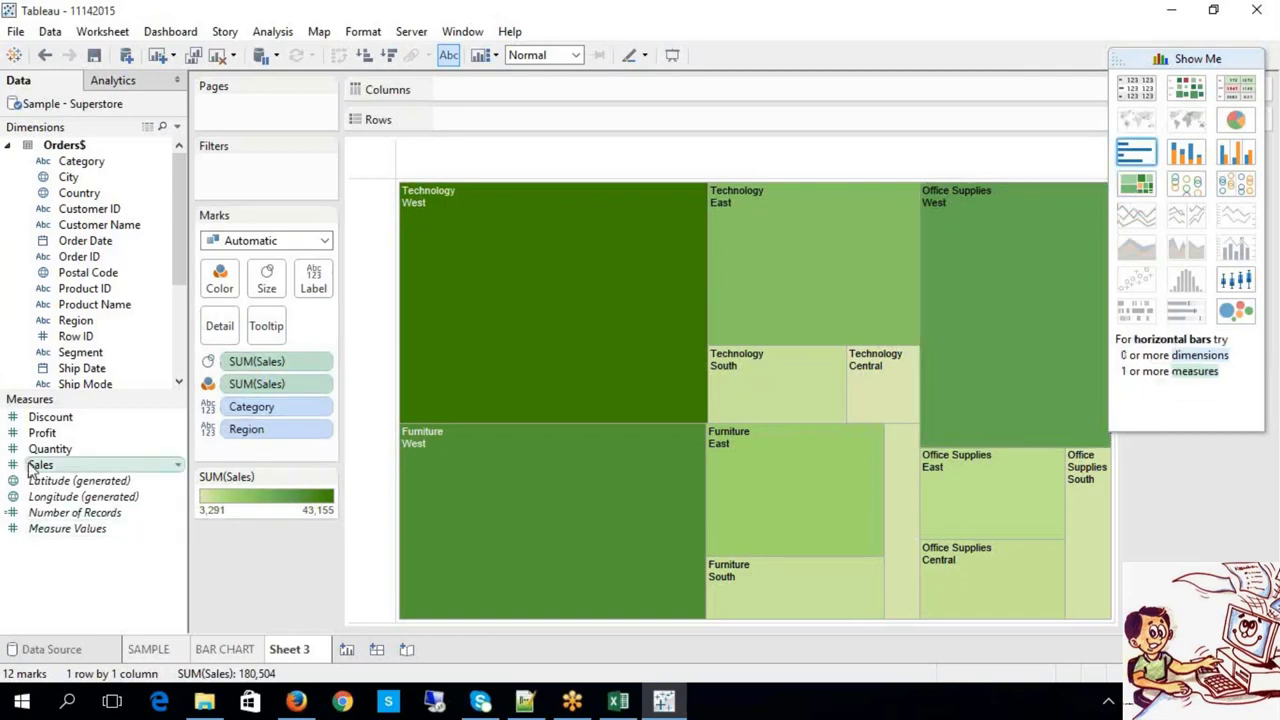
pyautogui.moveTo(110, 465); pyautogui.dragTo(316, 287)
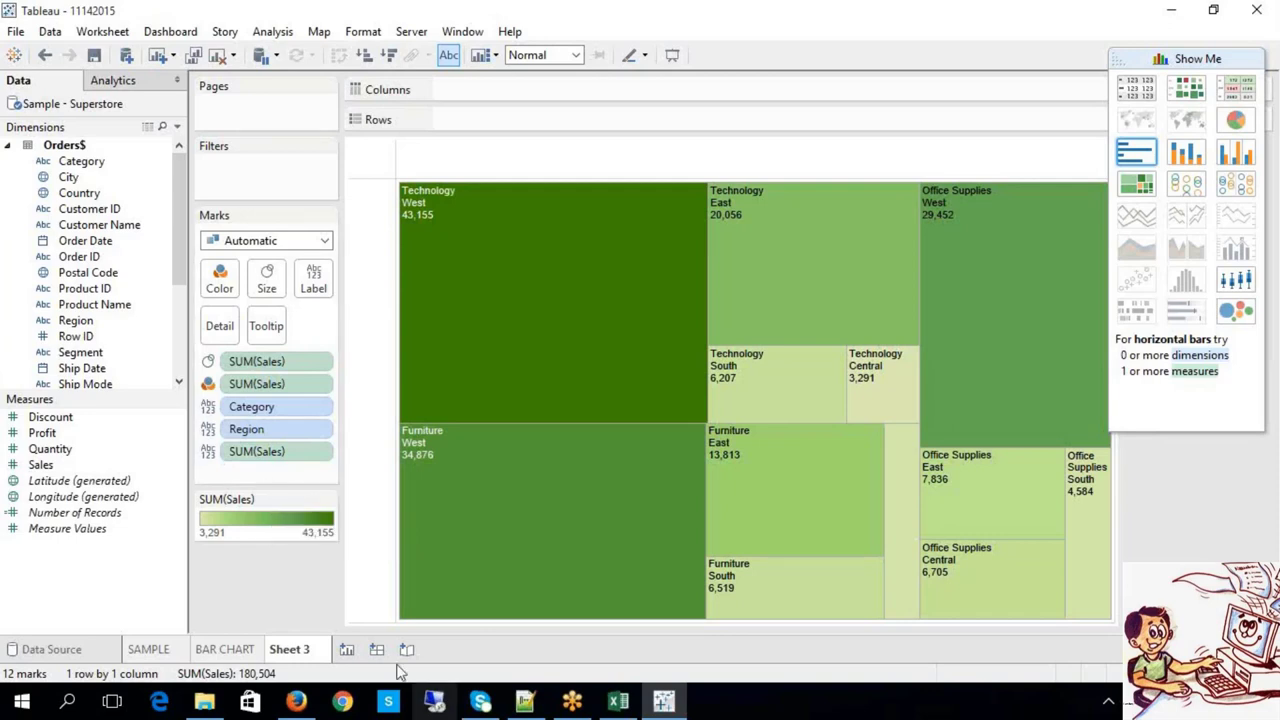
# Rename Sheet 3 as TREE MAP and create a new worksheet
pyautogui.rightClick(293, 657)
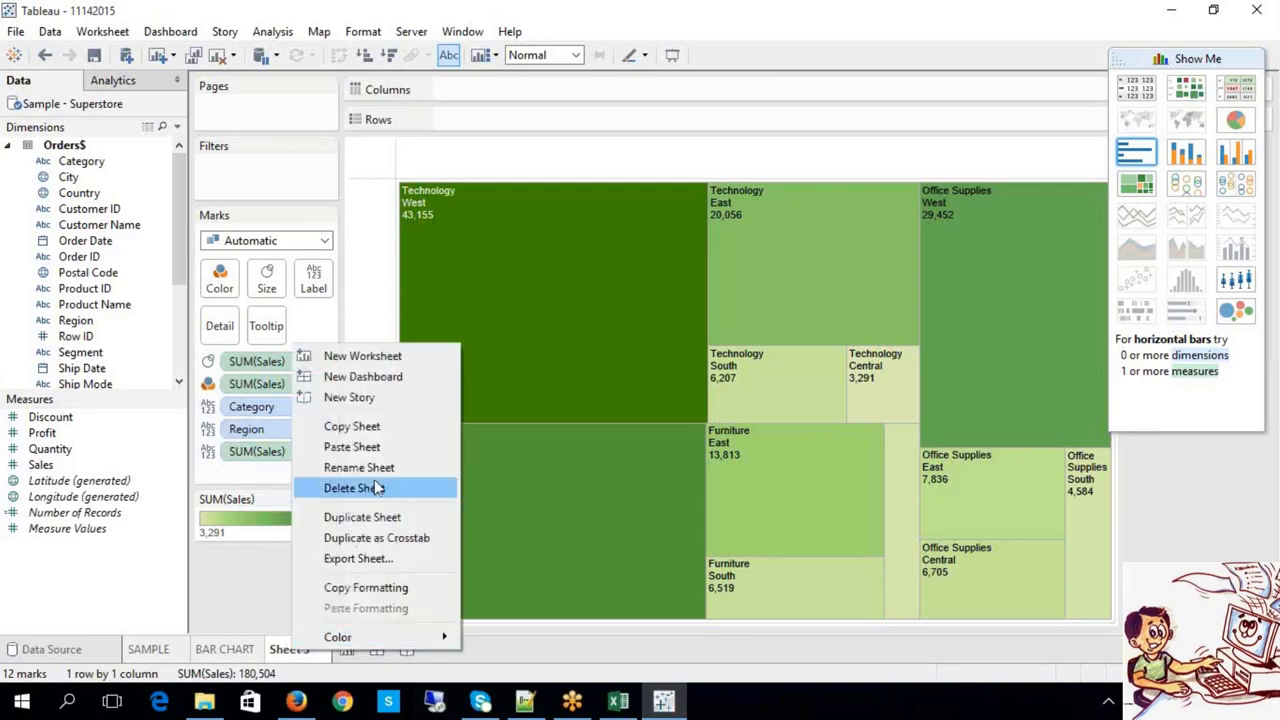
pyautogui.click(378, 480)
pyautogui.write('TREE MAP')
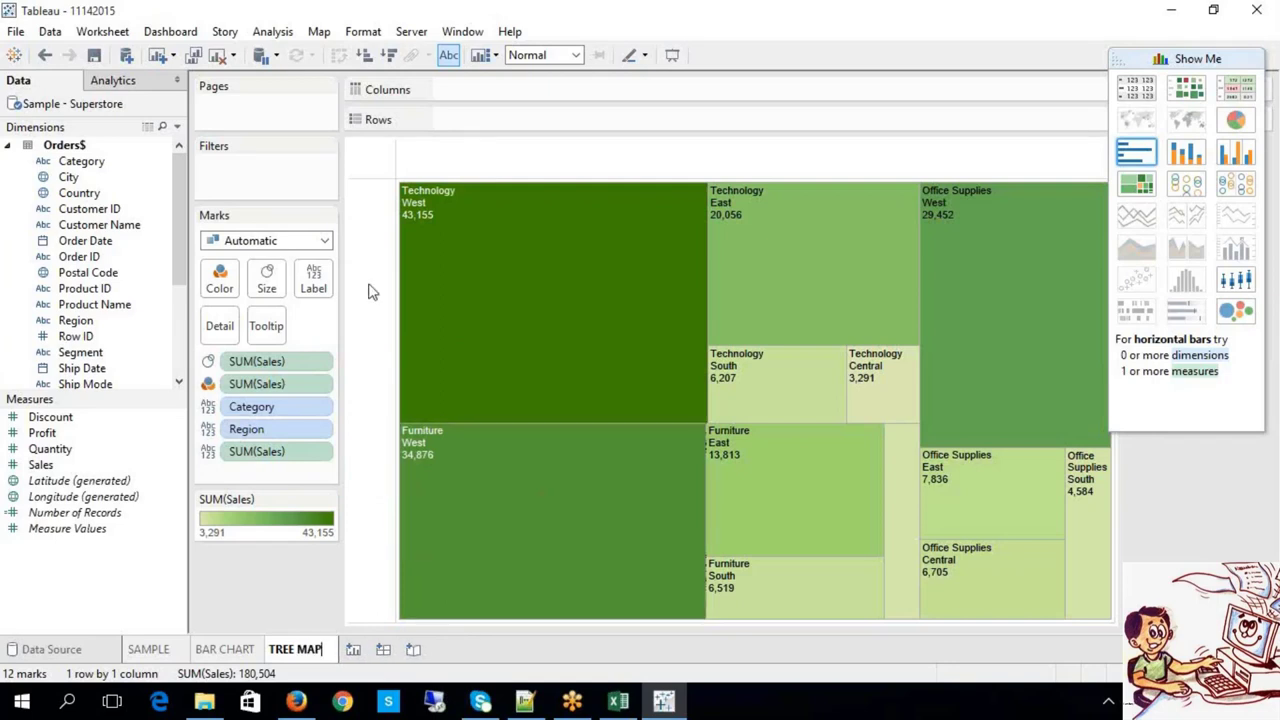
pyautogui.press('Return')
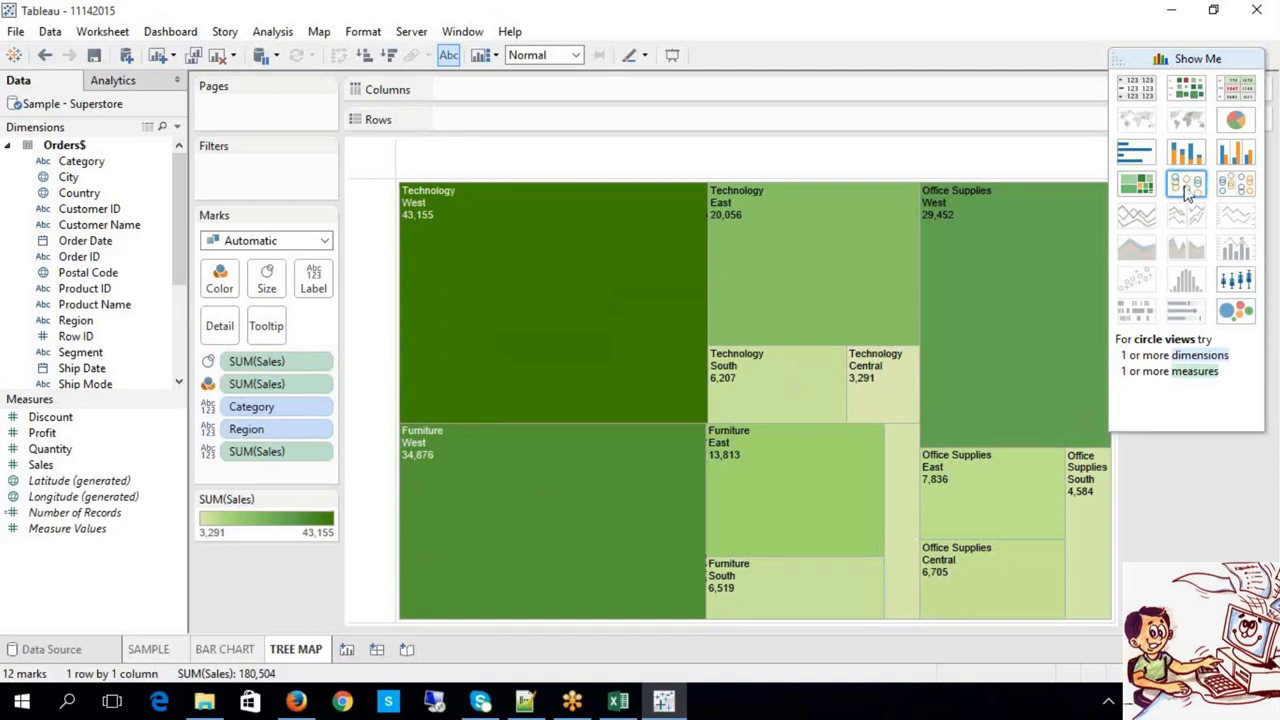
pyautogui.moveTo(663, 705)
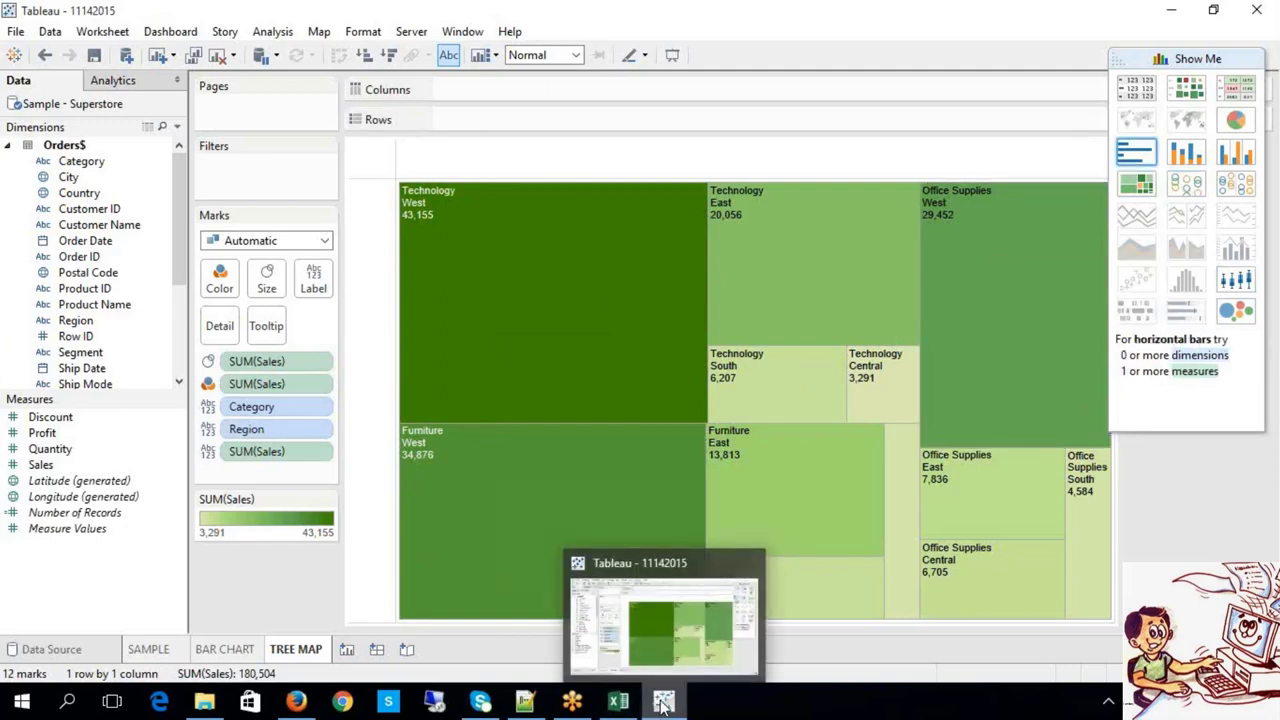
pyautogui.click(346, 649)
# Switch to the Excel notes and read the Circle Charts/views definition, highlighting "It is recommneded for comparitive analysis"
pyautogui.click(618, 703)
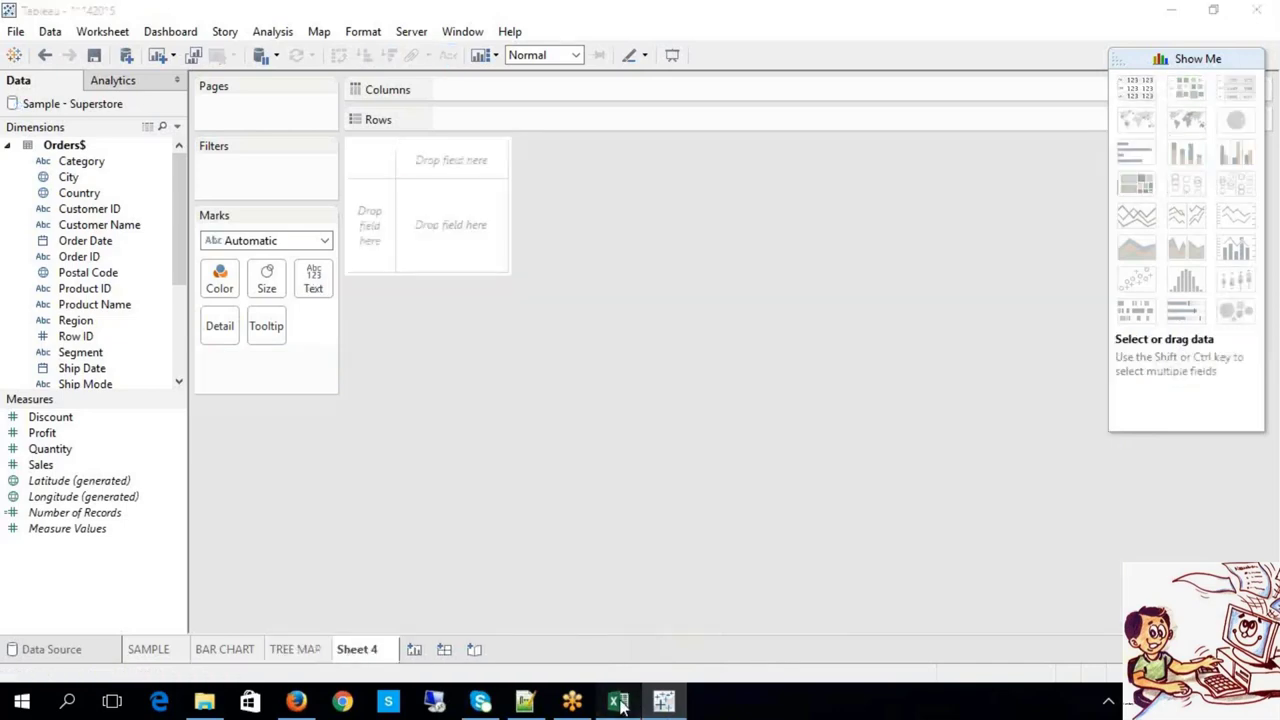
pyautogui.click(152, 451)
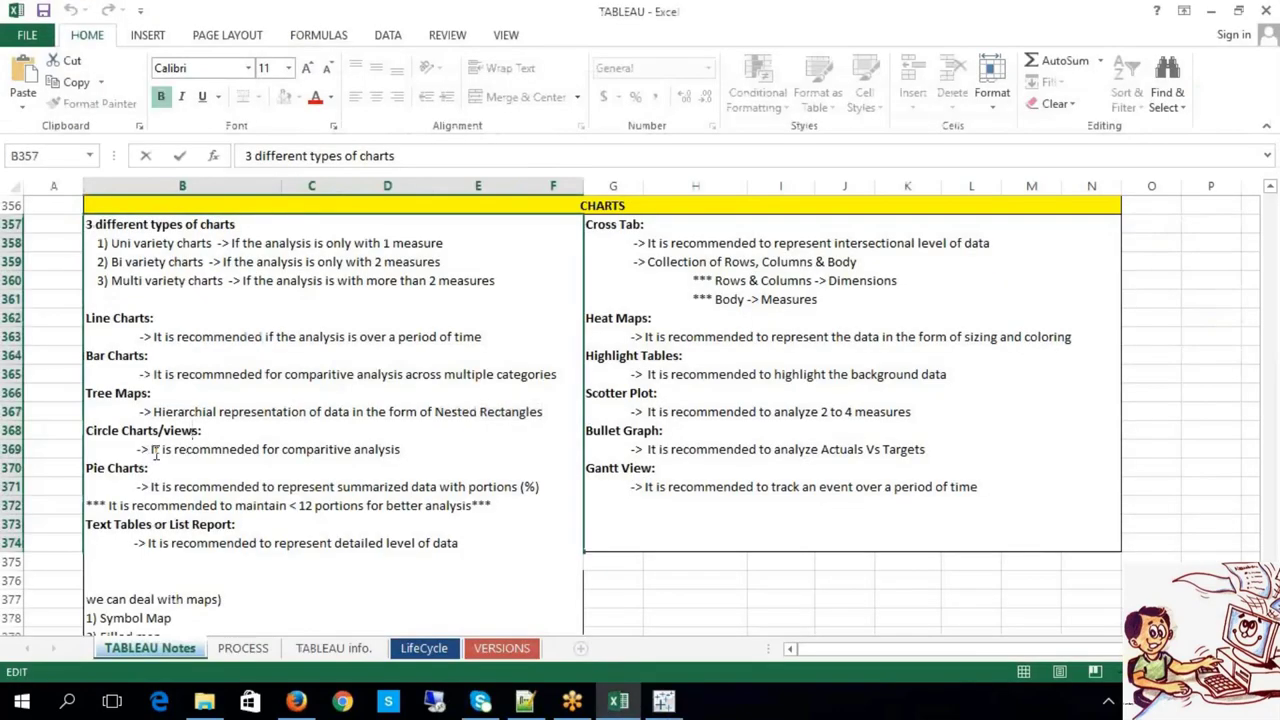
pyautogui.moveTo(152, 450); pyautogui.dragTo(424, 450)
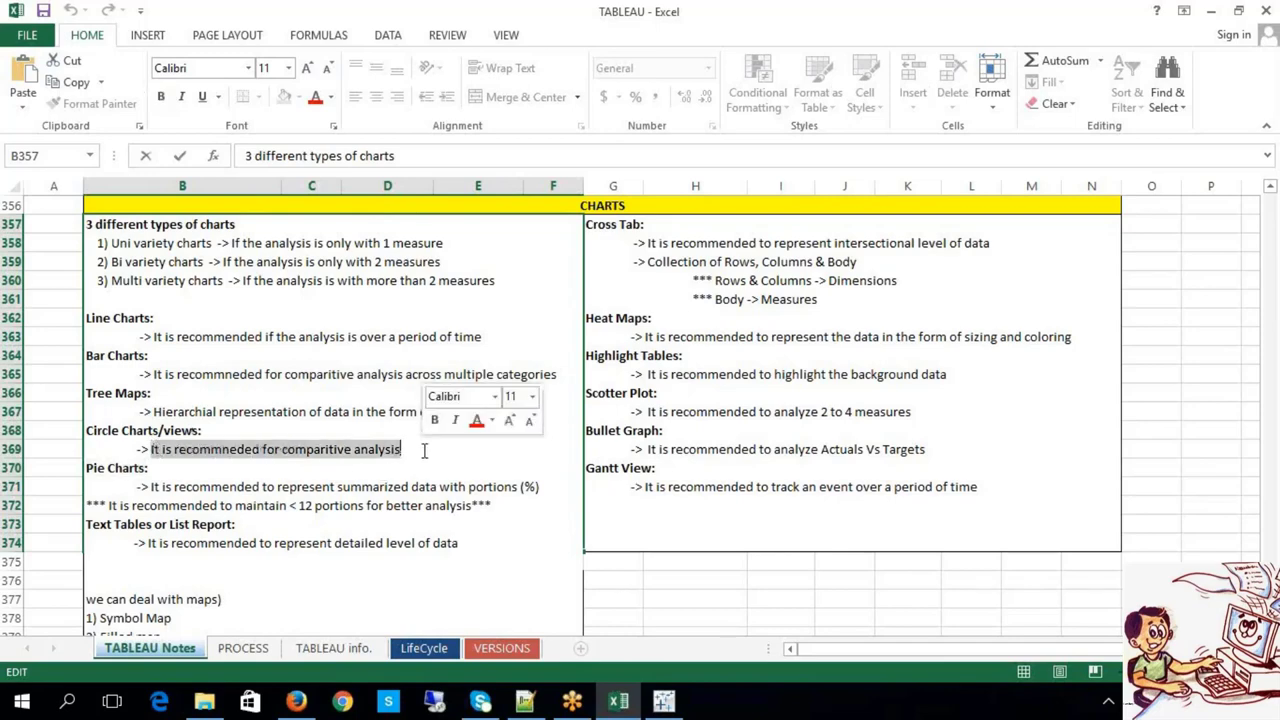
pyautogui.click(667, 614)
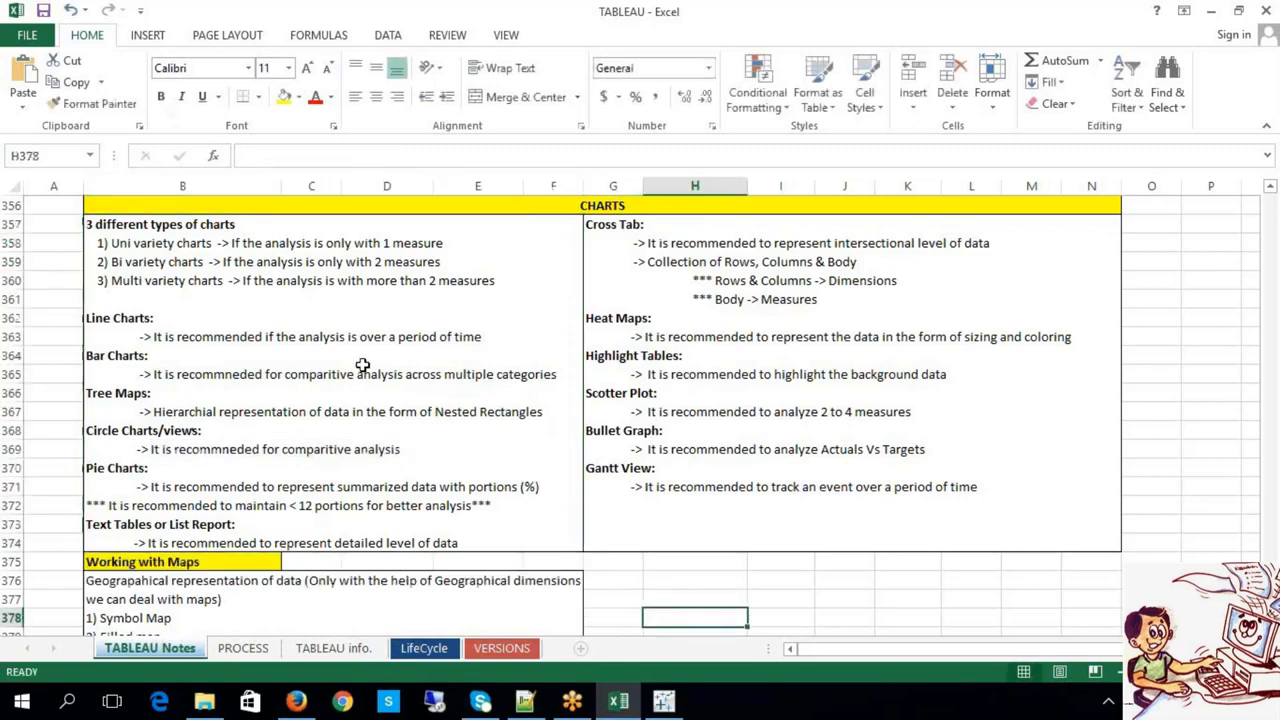
# Switch back to Tableau, plot Sales by Category on the new sheet and convert the bars to a circle view
pyautogui.click(677, 705)
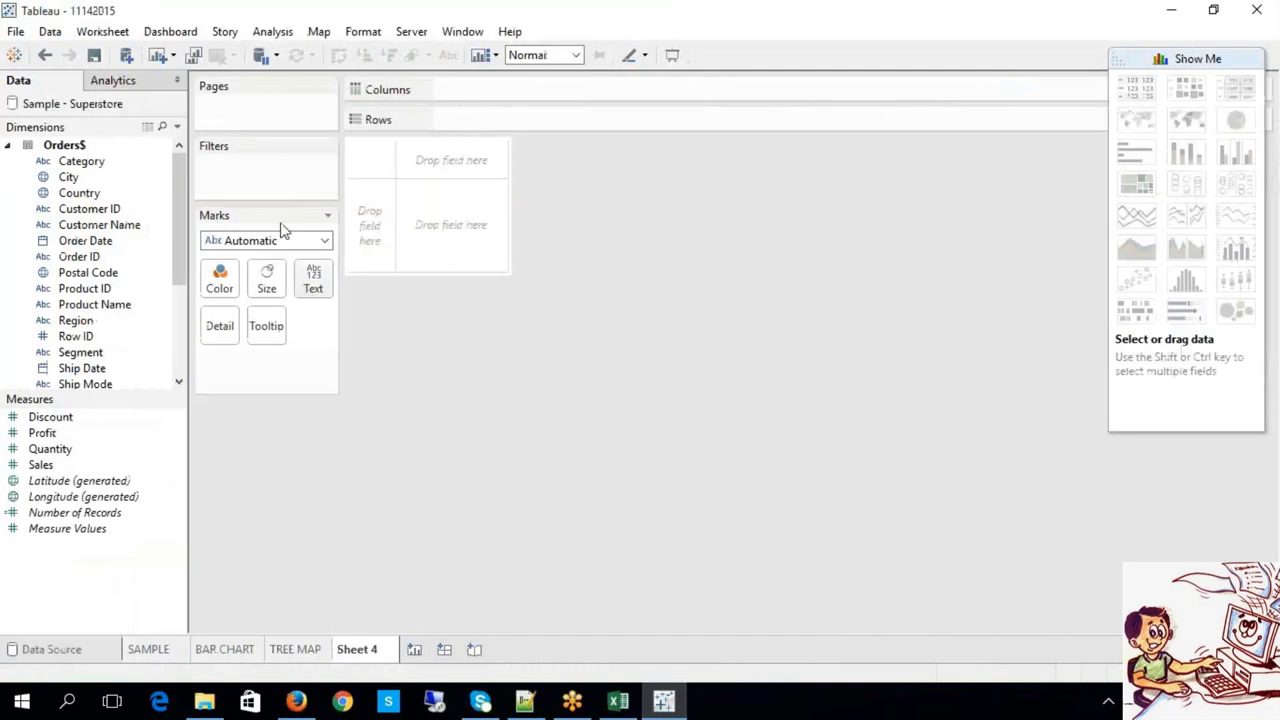
pyautogui.moveTo(80, 161); pyautogui.dragTo(466, 126)
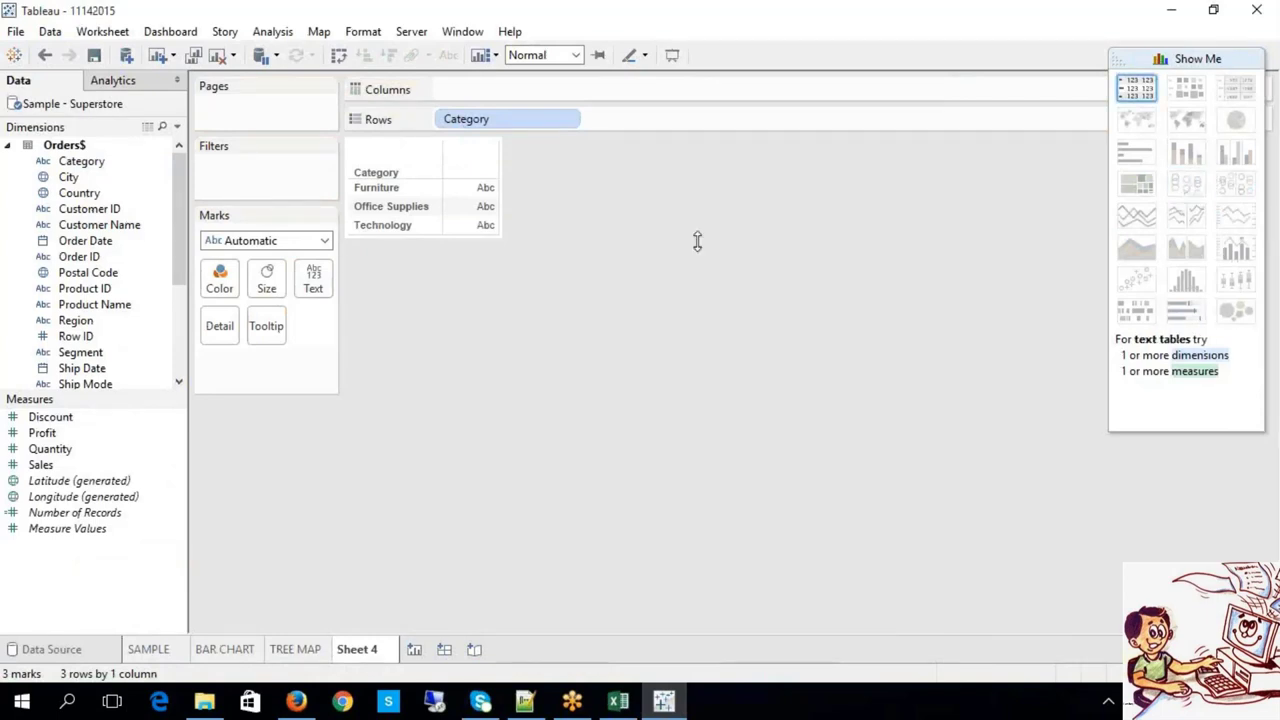
pyautogui.moveTo(114, 472)
pyautogui.mouseDown()
pyautogui.moveTo(265, 295)
pyautogui.moveTo(543, 106)
pyautogui.moveTo(535, 98)
pyautogui.mouseUp()
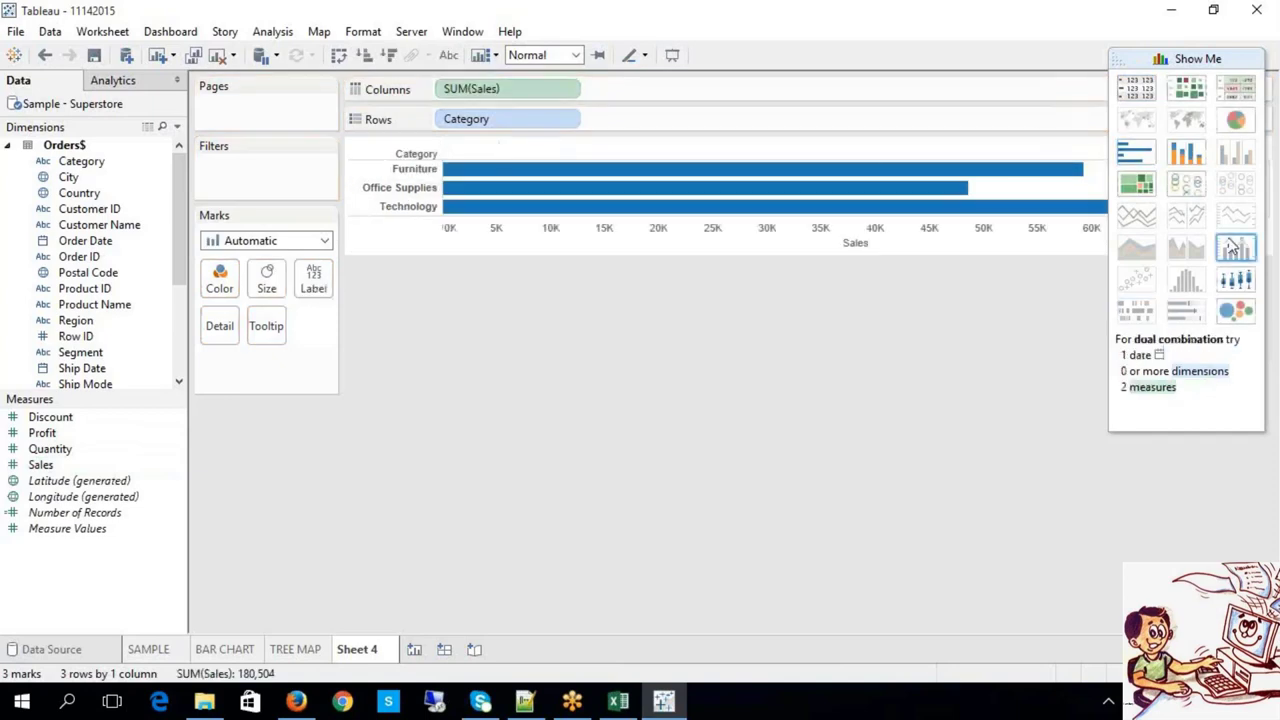
pyautogui.click(1189, 187)
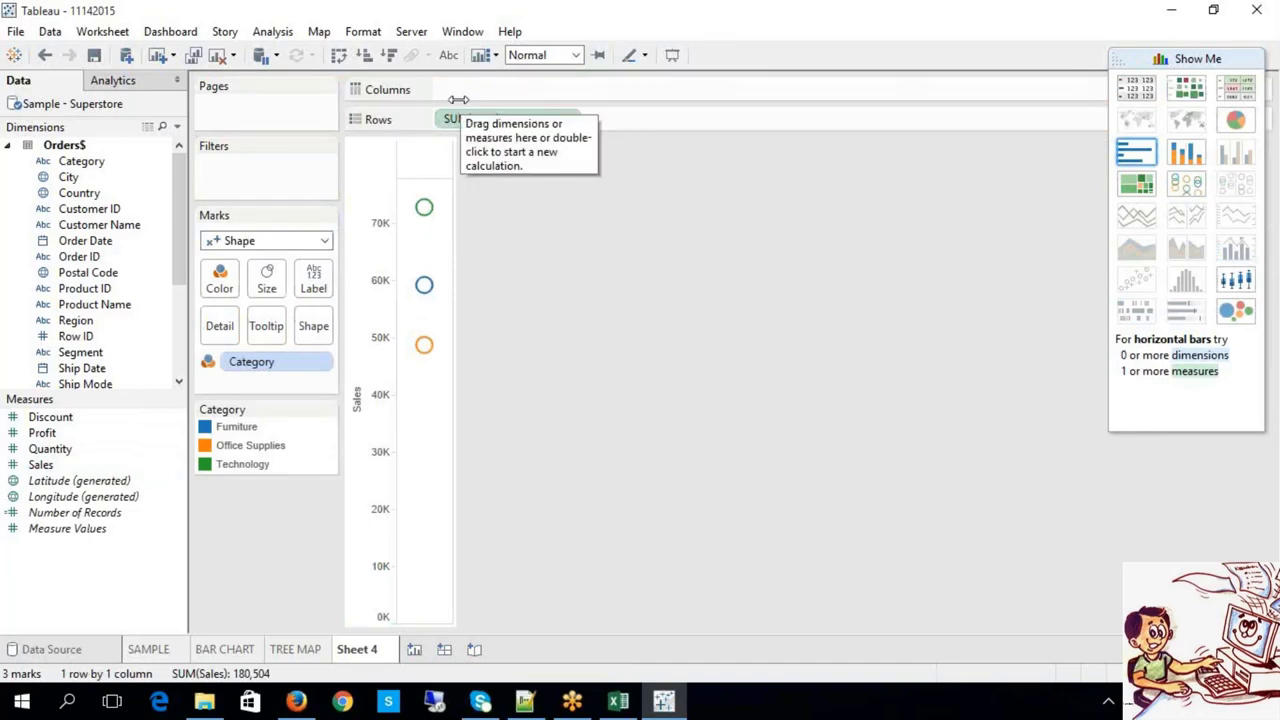
# Switch the circle view's mark type to Bar and return it to Shape
pyautogui.click(308, 243)
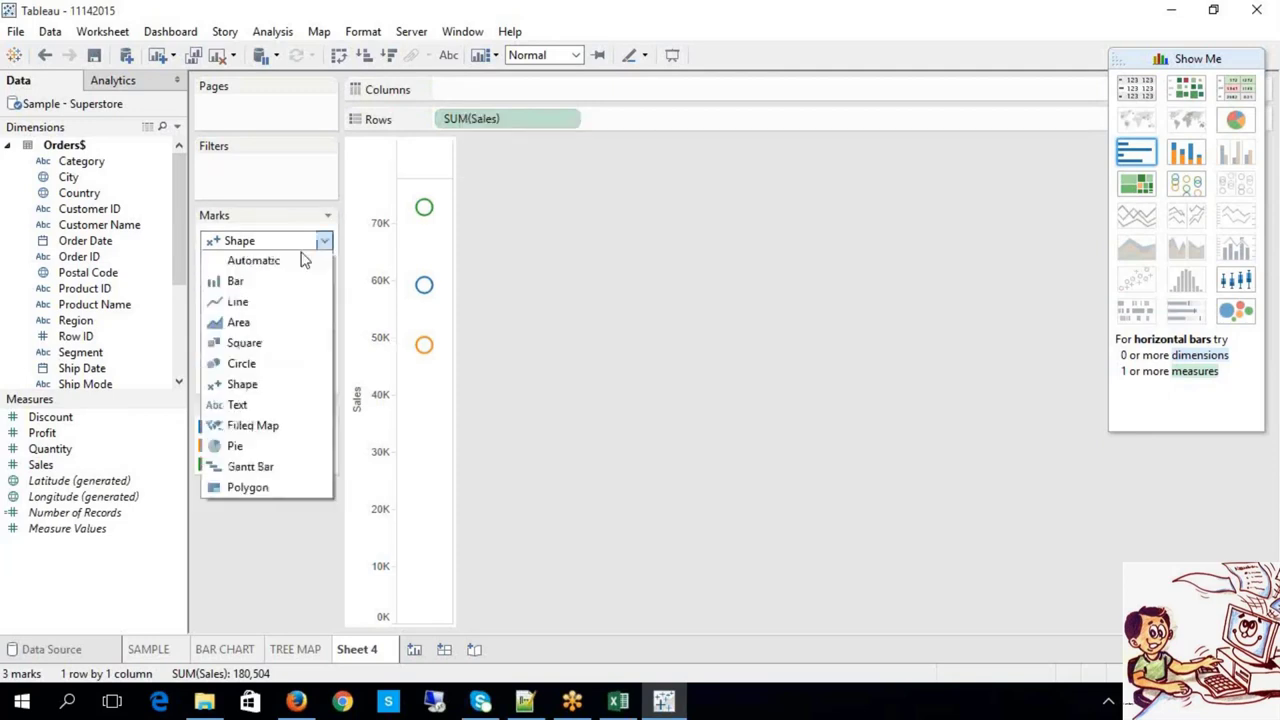
pyautogui.click(305, 281)
pyautogui.click(300, 241)
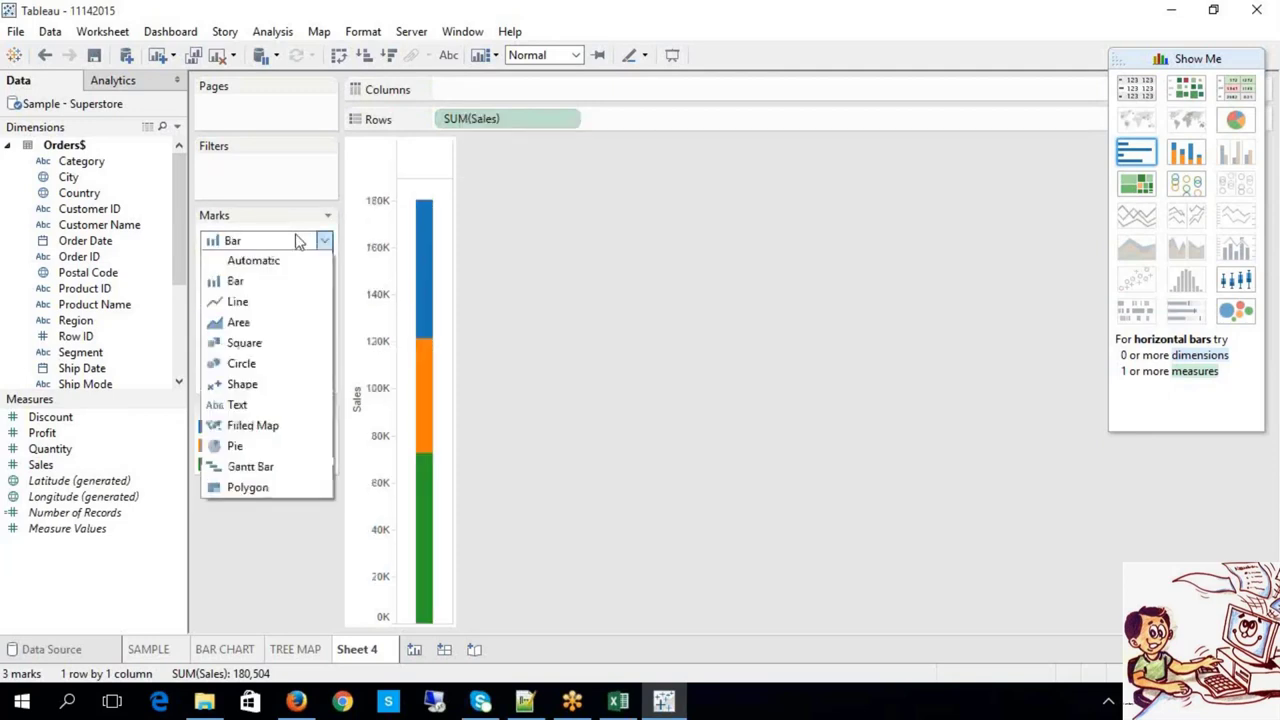
pyautogui.click(242, 385)
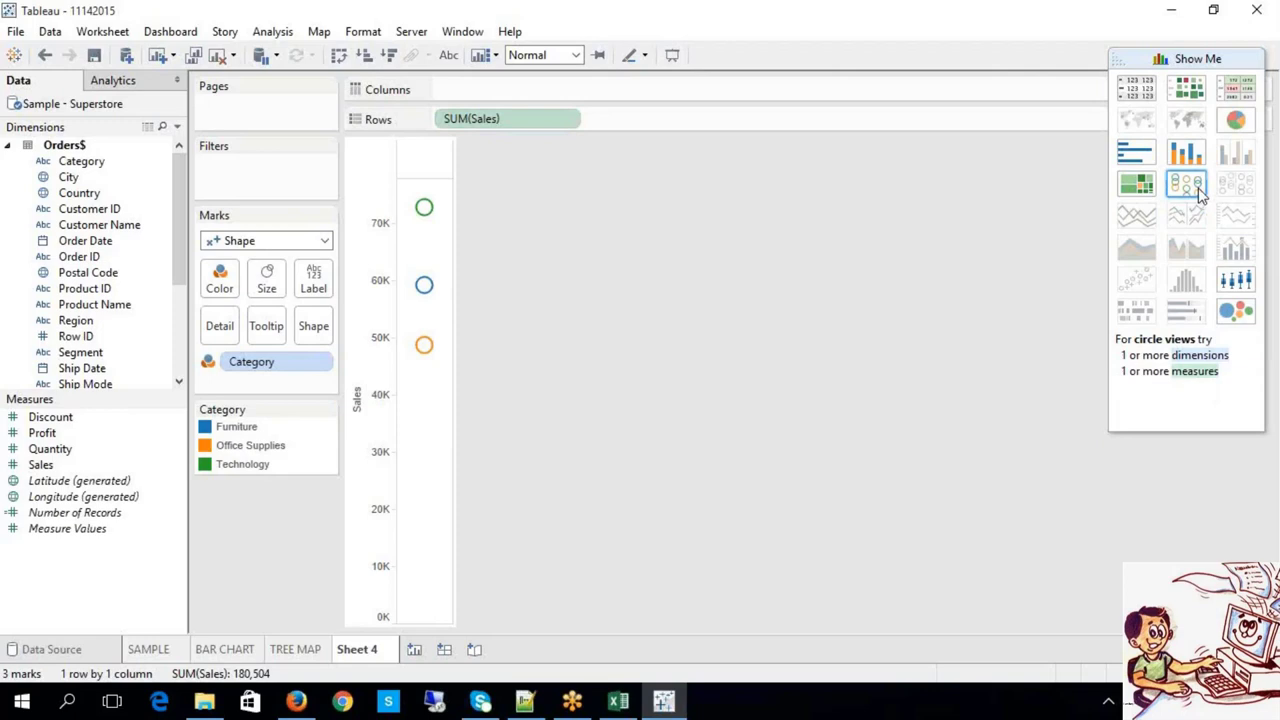
# Add Quantity to the rows and Order Date by year and quarter to the columns, with mark labels shown
pyautogui.click(447, 57)
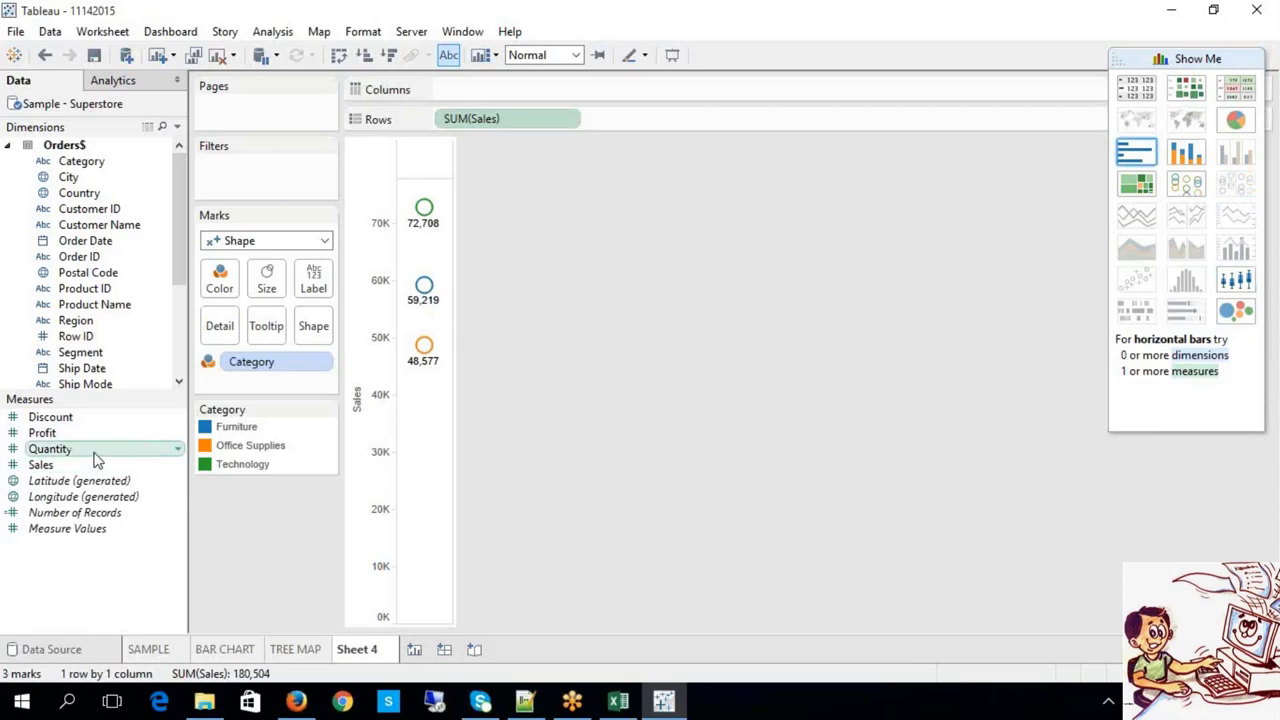
pyautogui.moveTo(94, 453); pyautogui.dragTo(437, 312)
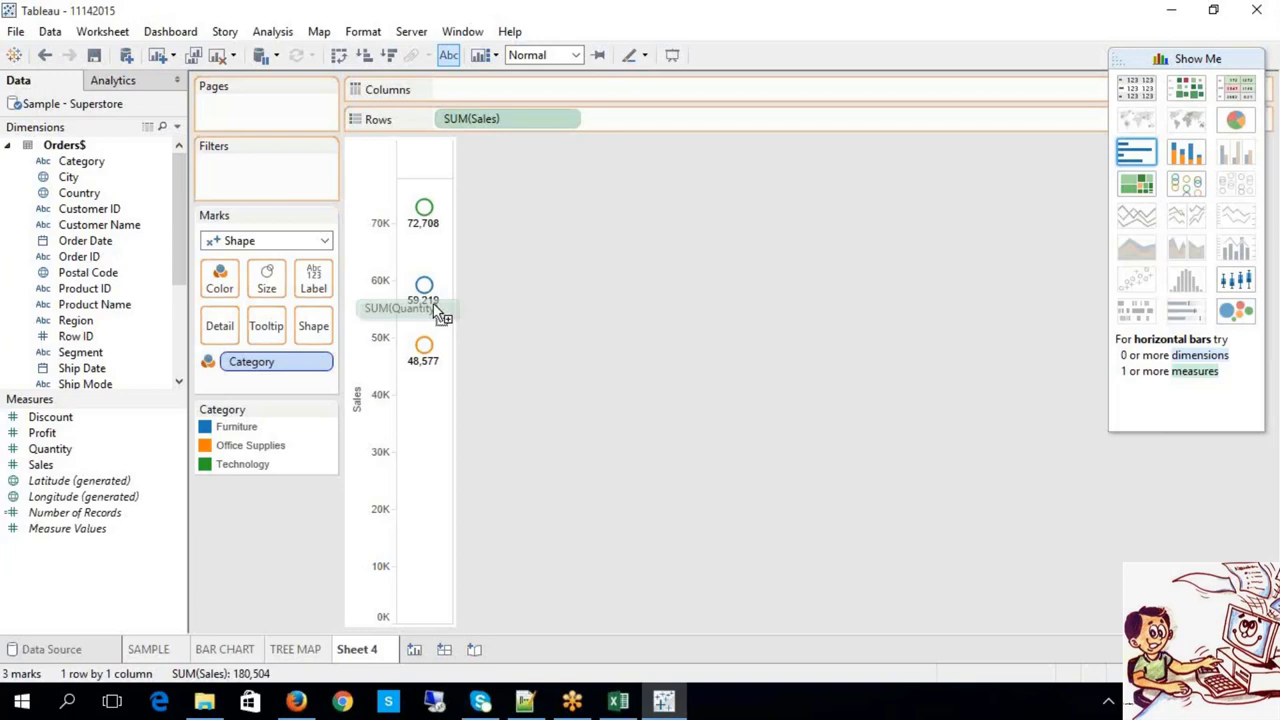
pyautogui.moveTo(437, 310); pyautogui.dragTo(440, 305)
pyautogui.click(450, 90)
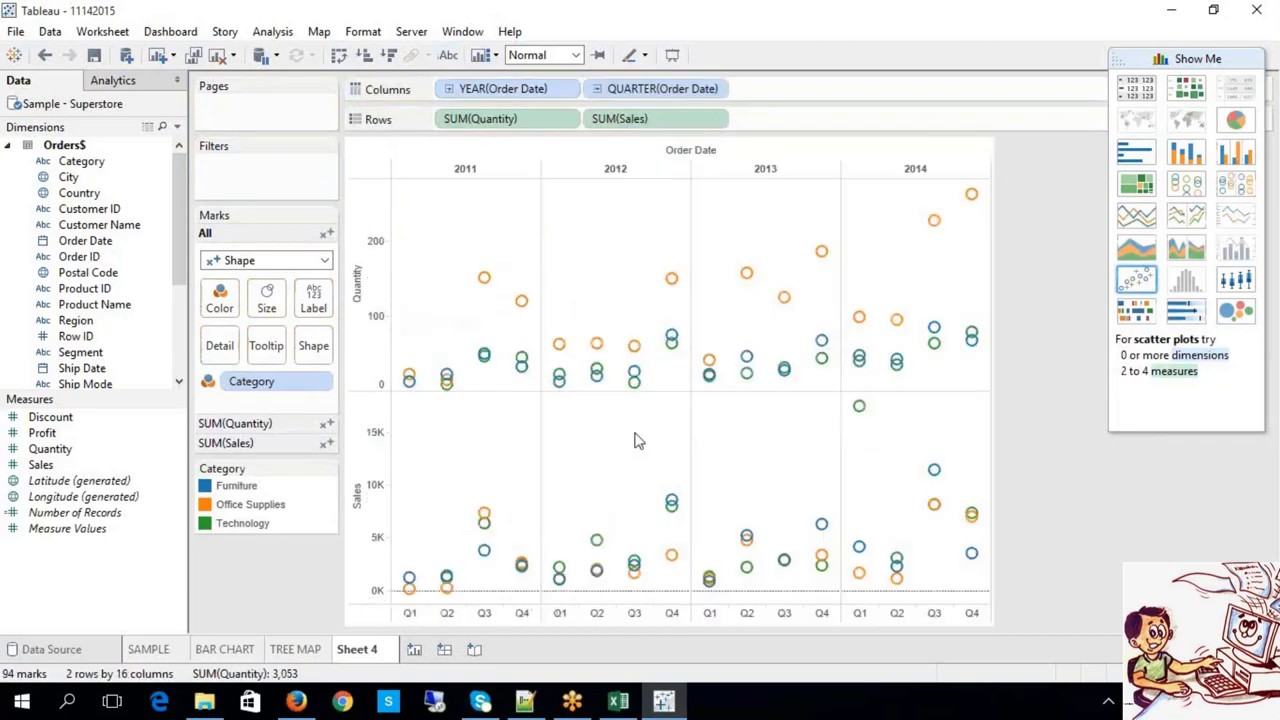
pyautogui.click(448, 55)
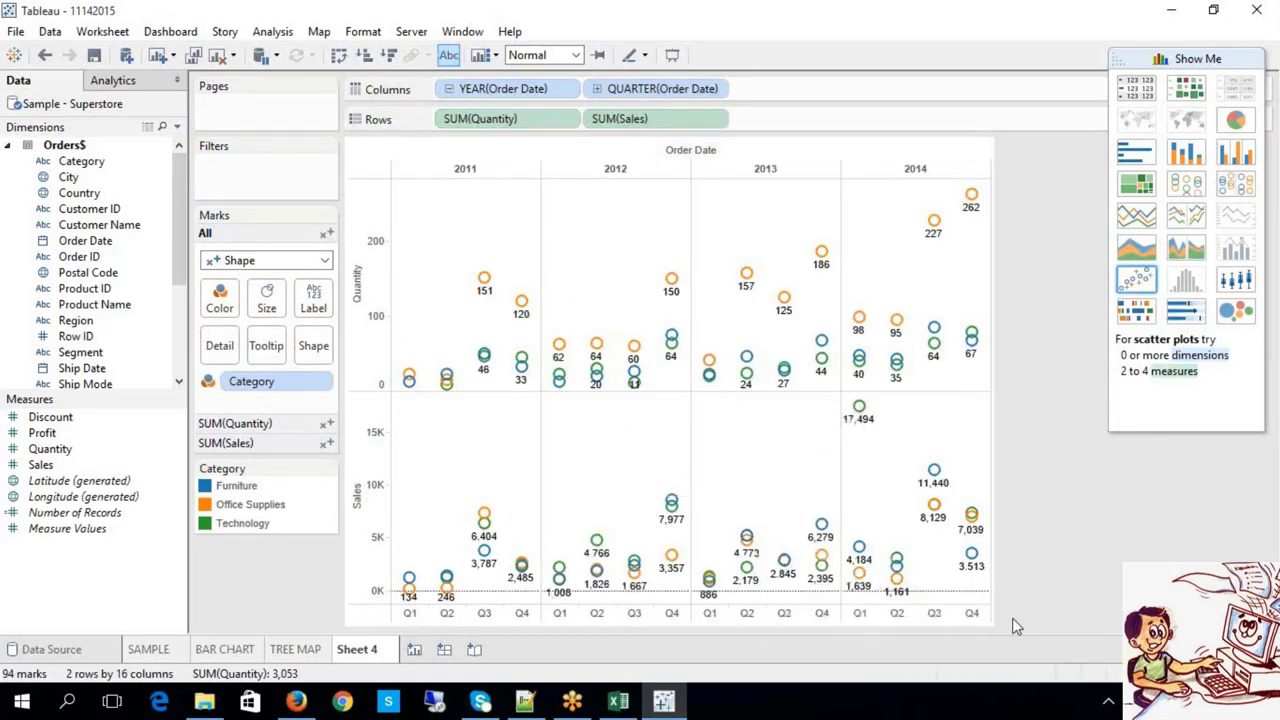
# Remove the Order Date quarter from the columns and add Discount to the rows after Sales
pyautogui.click(655, 90)
pyautogui.press('Delete')
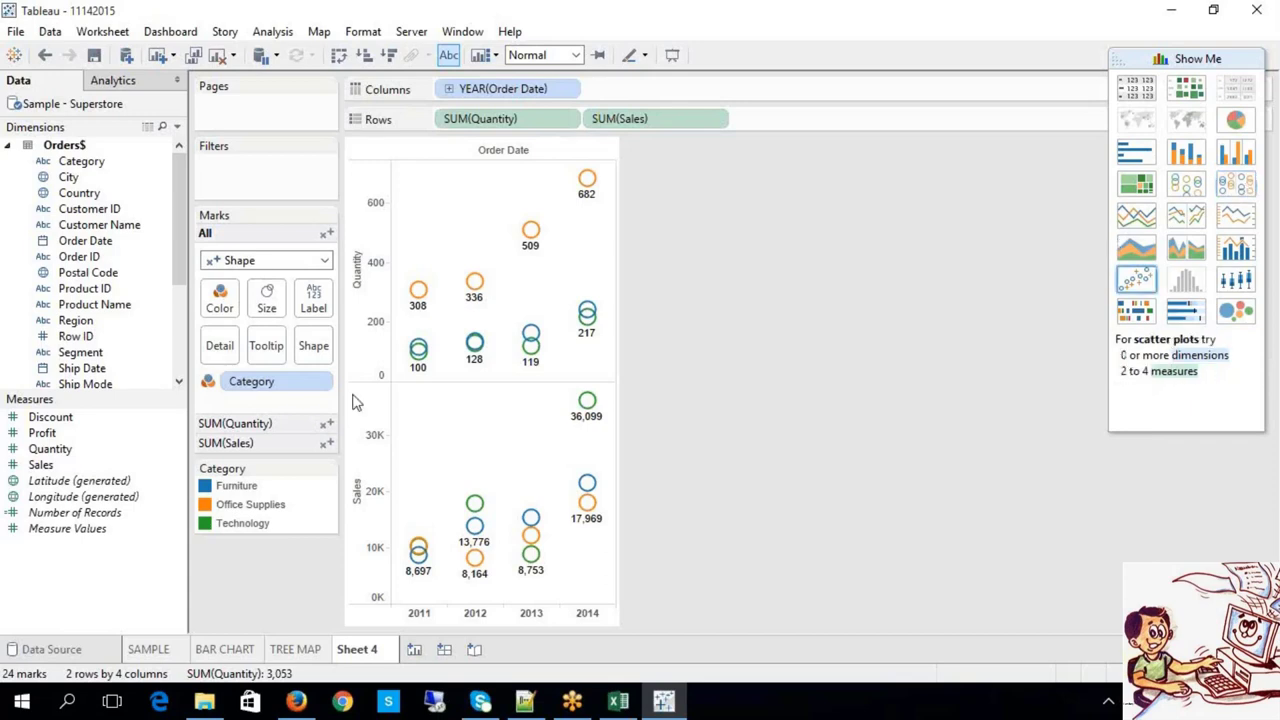
pyautogui.click(70, 424)
pyautogui.moveTo(70, 424); pyautogui.dragTo(831, 129)
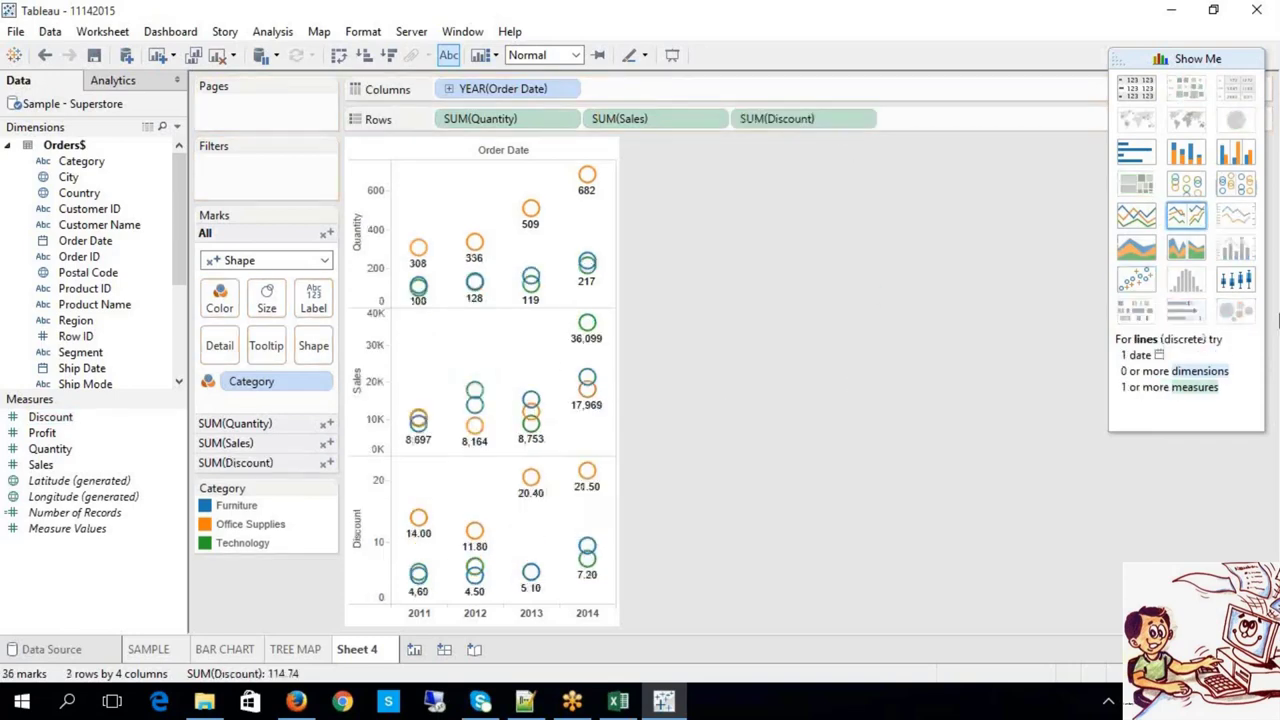
# Convert the view to side-by-side circles with mark labels and remove Measure Names from the columns
pyautogui.click(1236, 186)
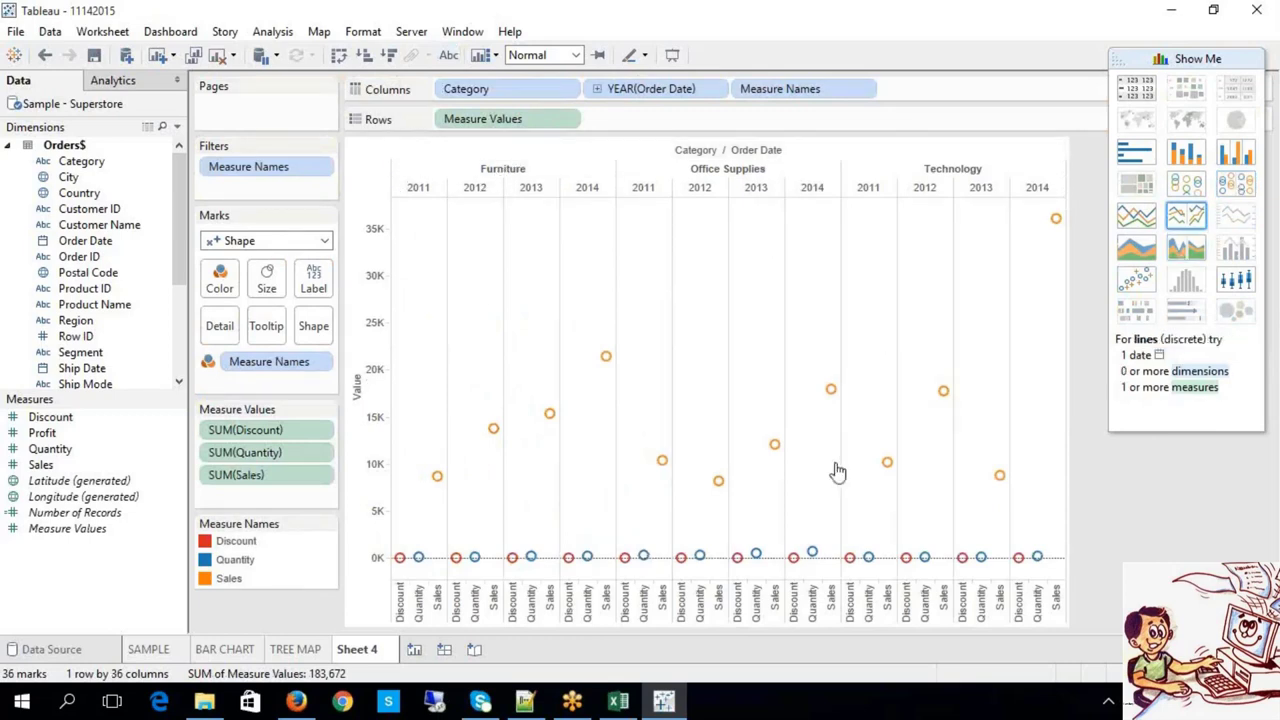
pyautogui.click(448, 57)
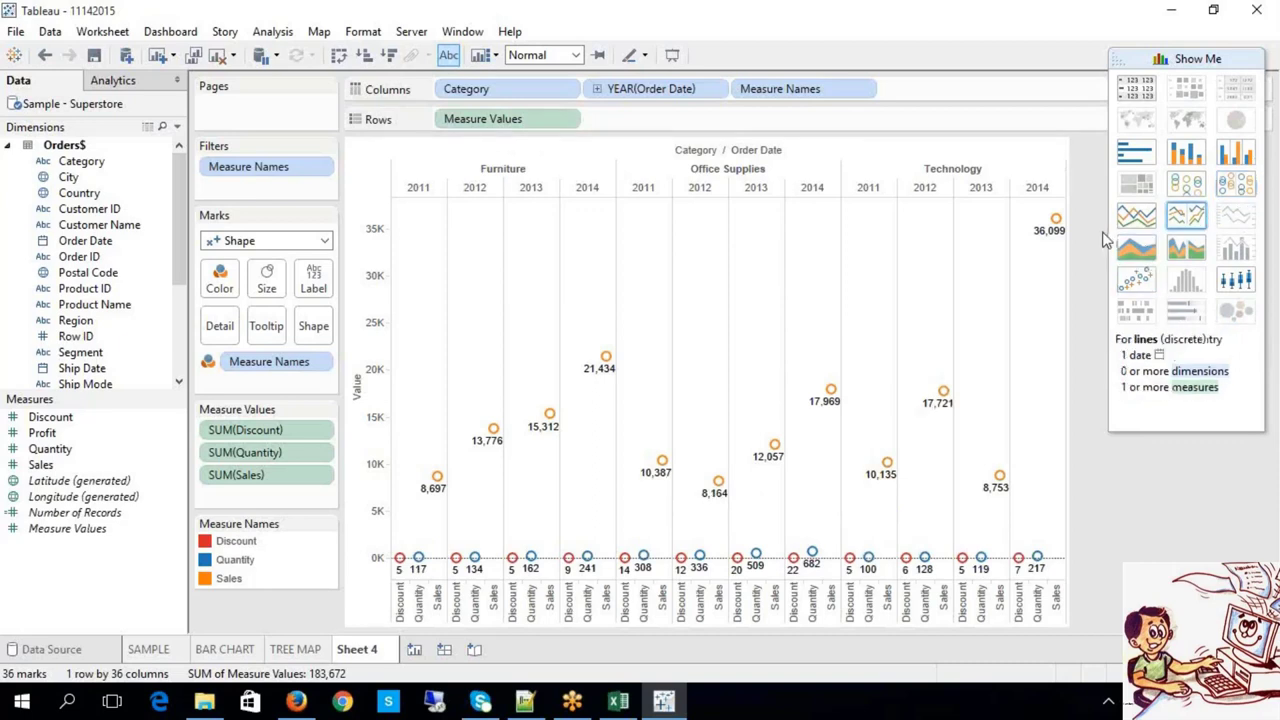
pyautogui.click(812, 92)
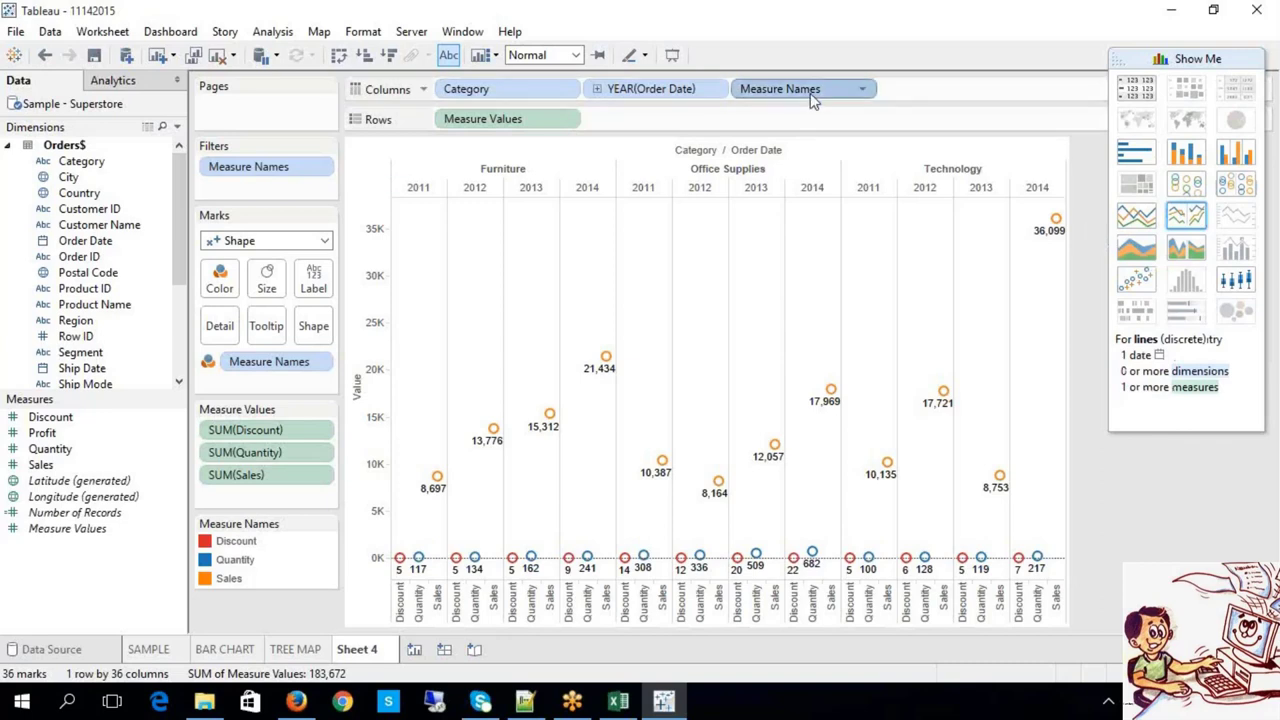
pyautogui.press('Delete')
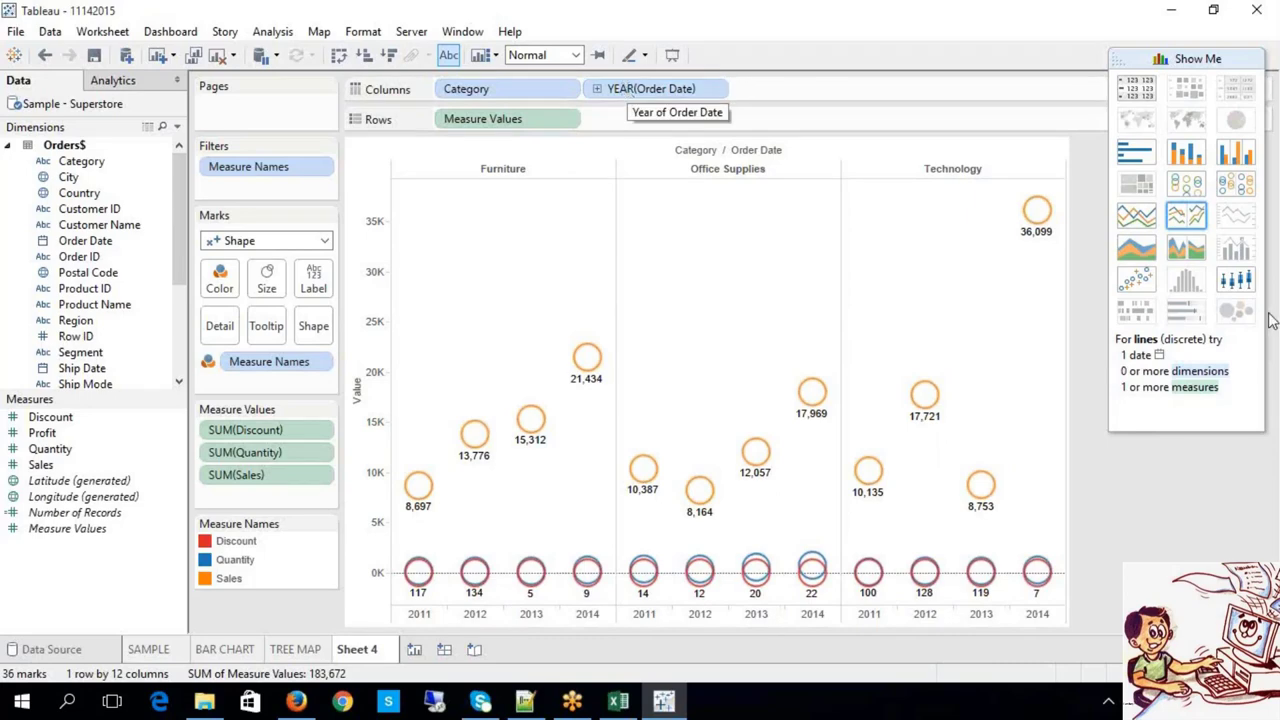
# Reapply side-by-side circles without Measure Names in the columns, and swap Measure Values to the columns and the Order Date year to the rows
pyautogui.click(1249, 199)
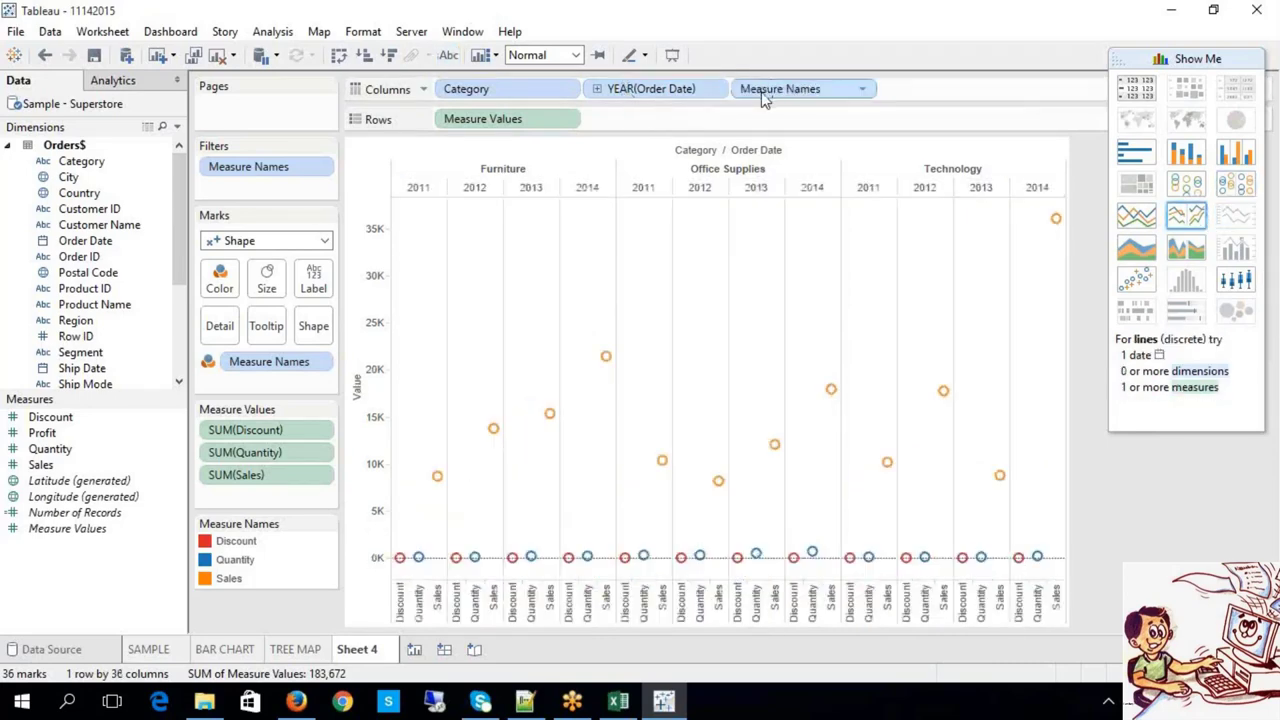
pyautogui.moveTo(765, 100); pyautogui.dragTo(640, 170)
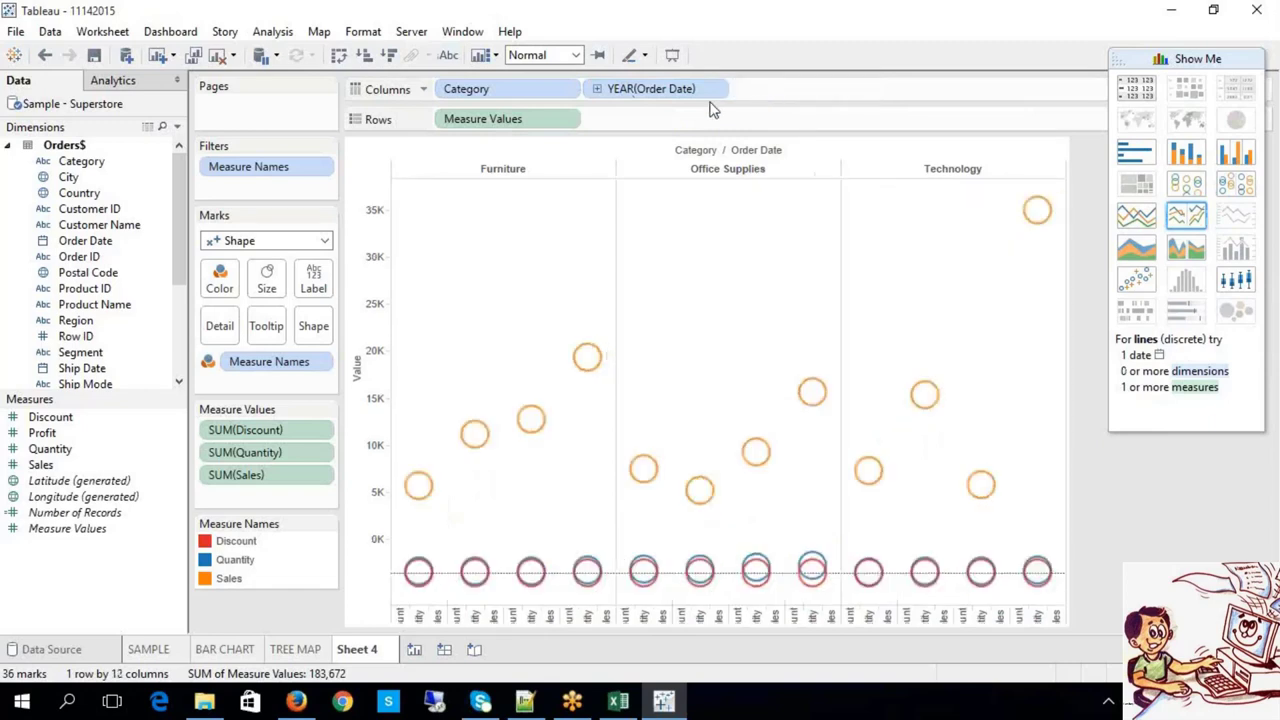
pyautogui.moveTo(550, 120); pyautogui.dragTo(800, 89)
pyautogui.moveTo(651, 89); pyautogui.dragTo(647, 121)
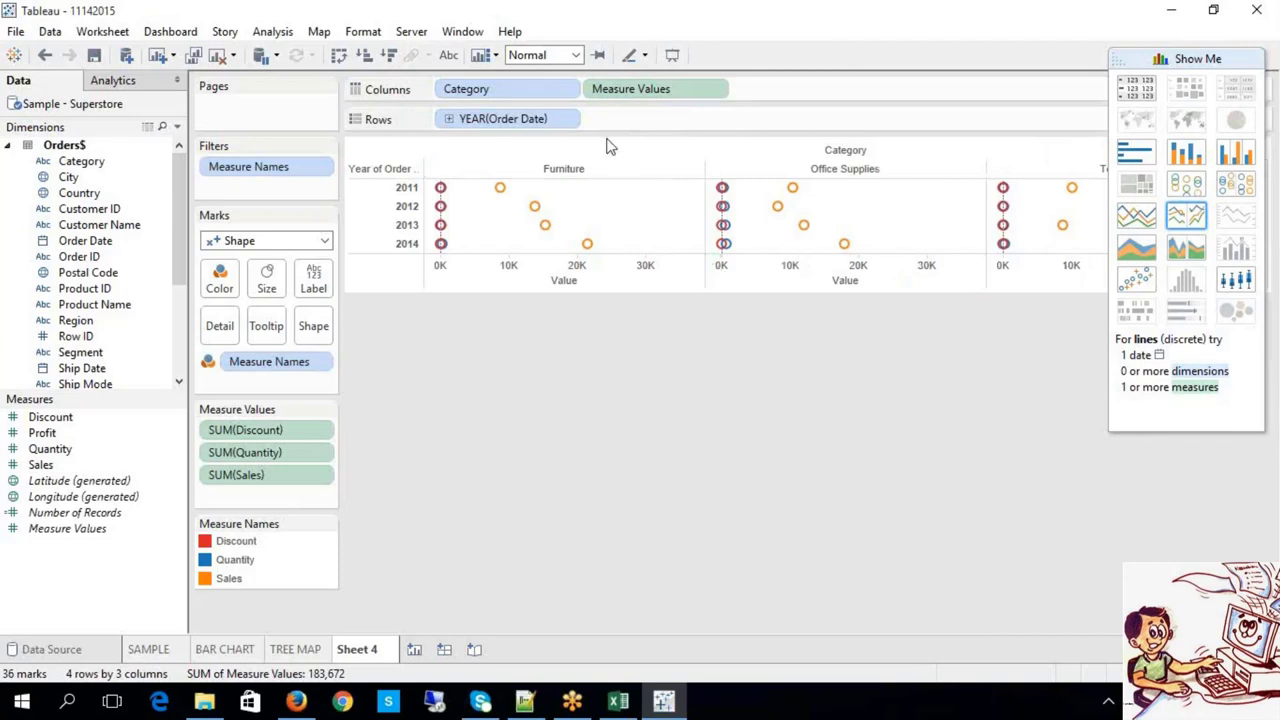
# Remove Quantity and Sales from Measure Values, keeping only Discount in the circle view
pyautogui.click(237, 455)
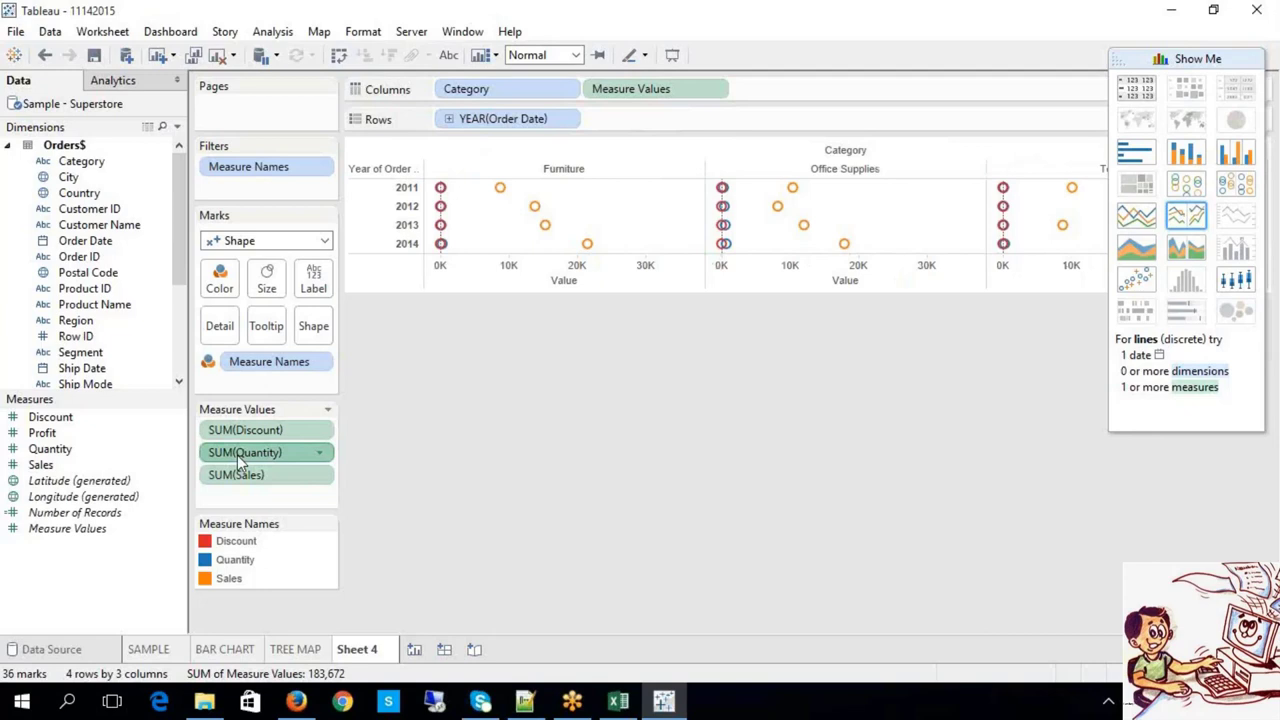
pyautogui.press('Delete')
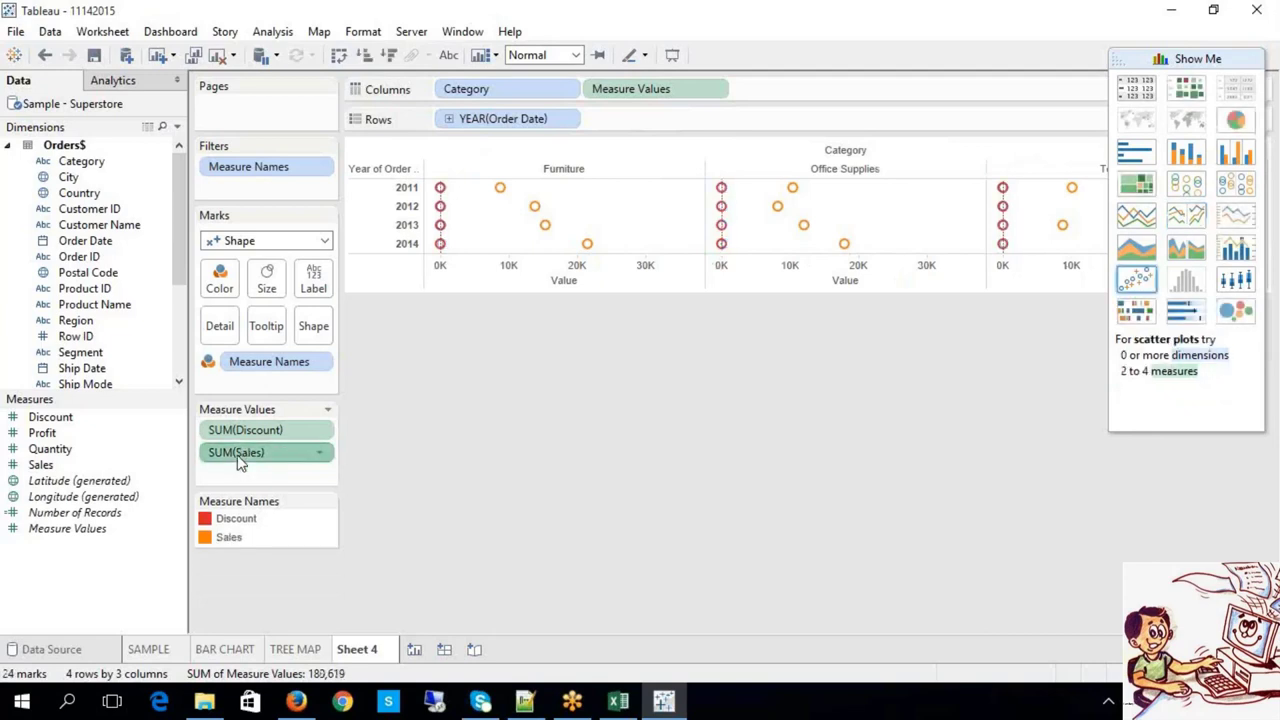
pyautogui.press('Delete')
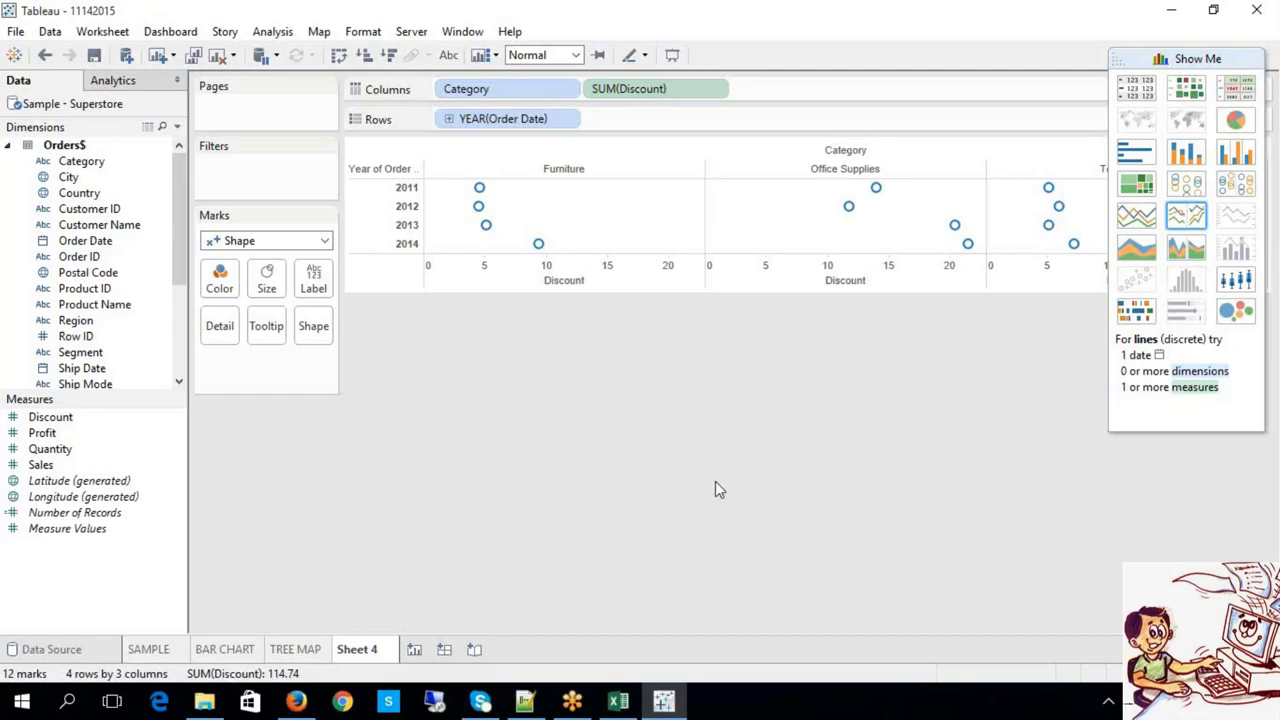
# Switch to the Excel notes and read the Pie Charts definition, highlighting its heading
pyautogui.click(627, 705)
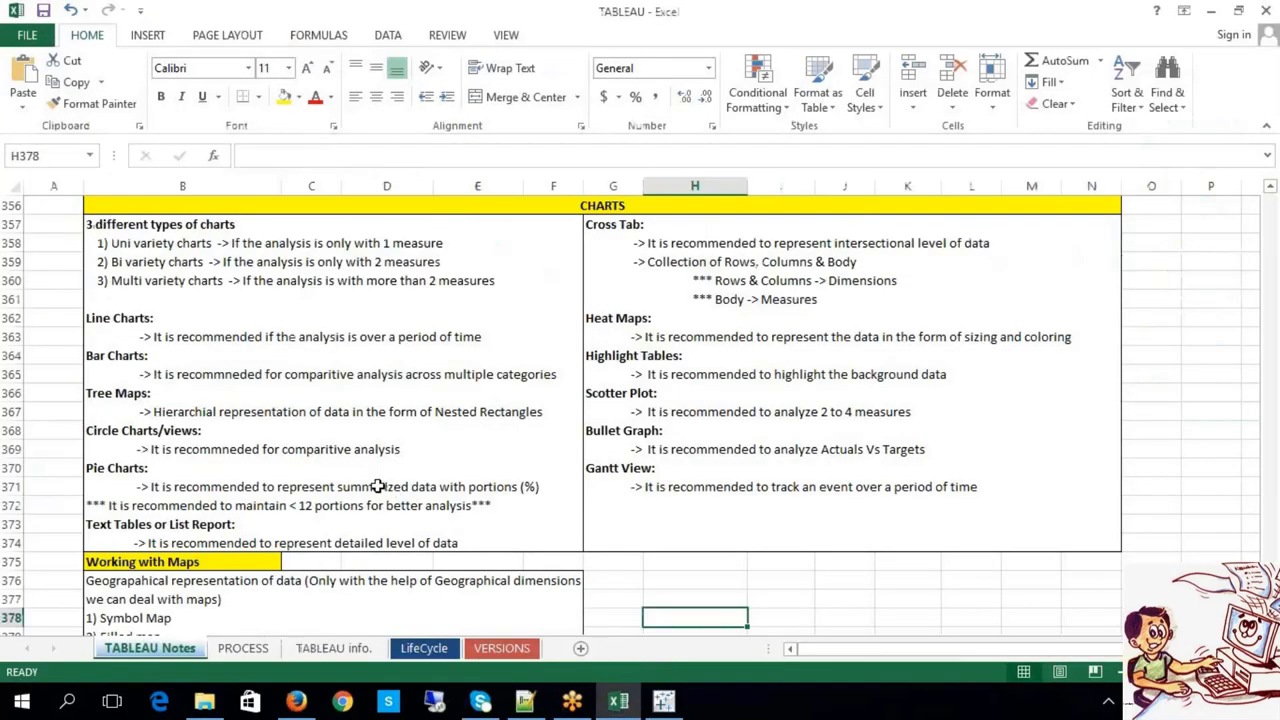
pyautogui.doubleClick(201, 474)
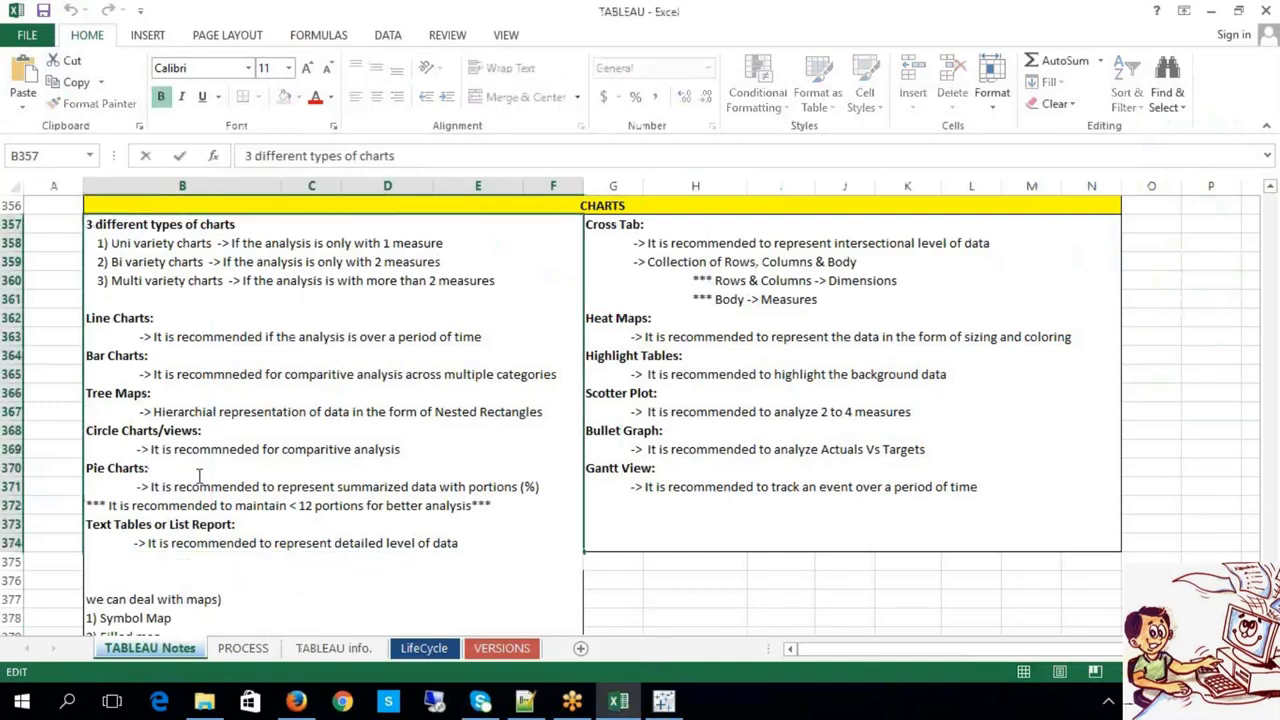
pyautogui.moveTo(201, 474); pyautogui.dragTo(80, 468)
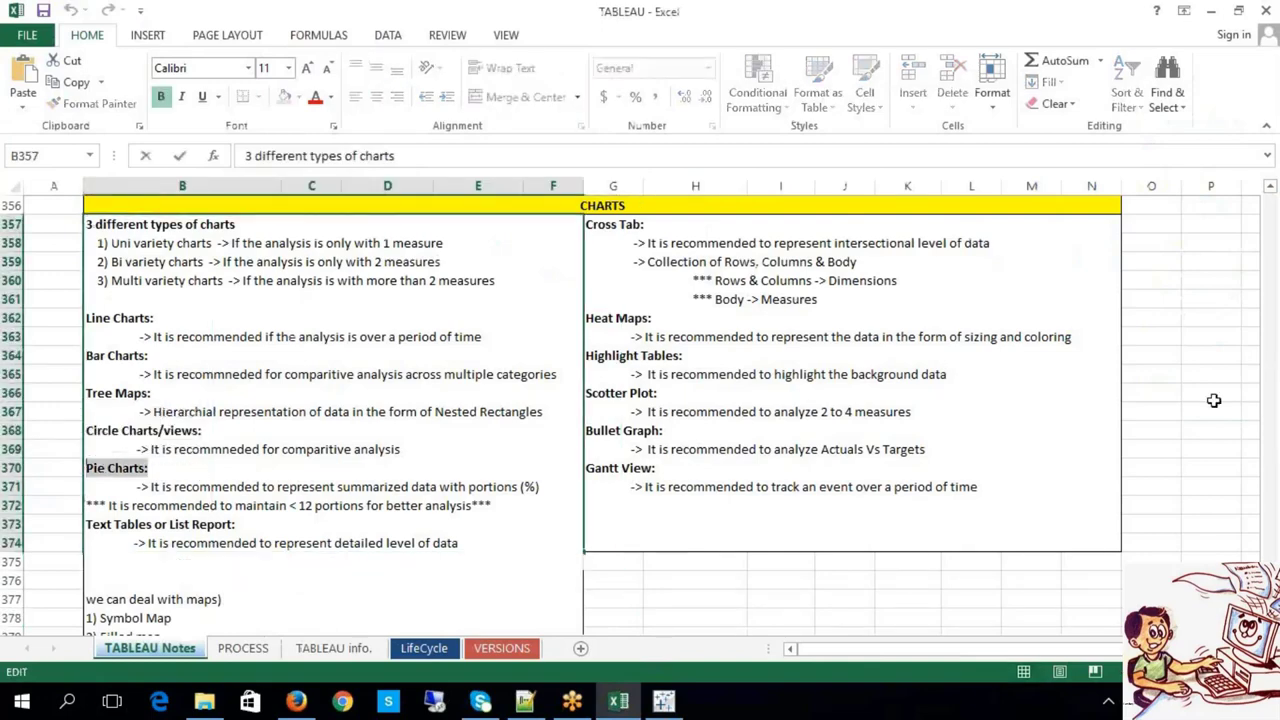
pyautogui.click(1203, 367)
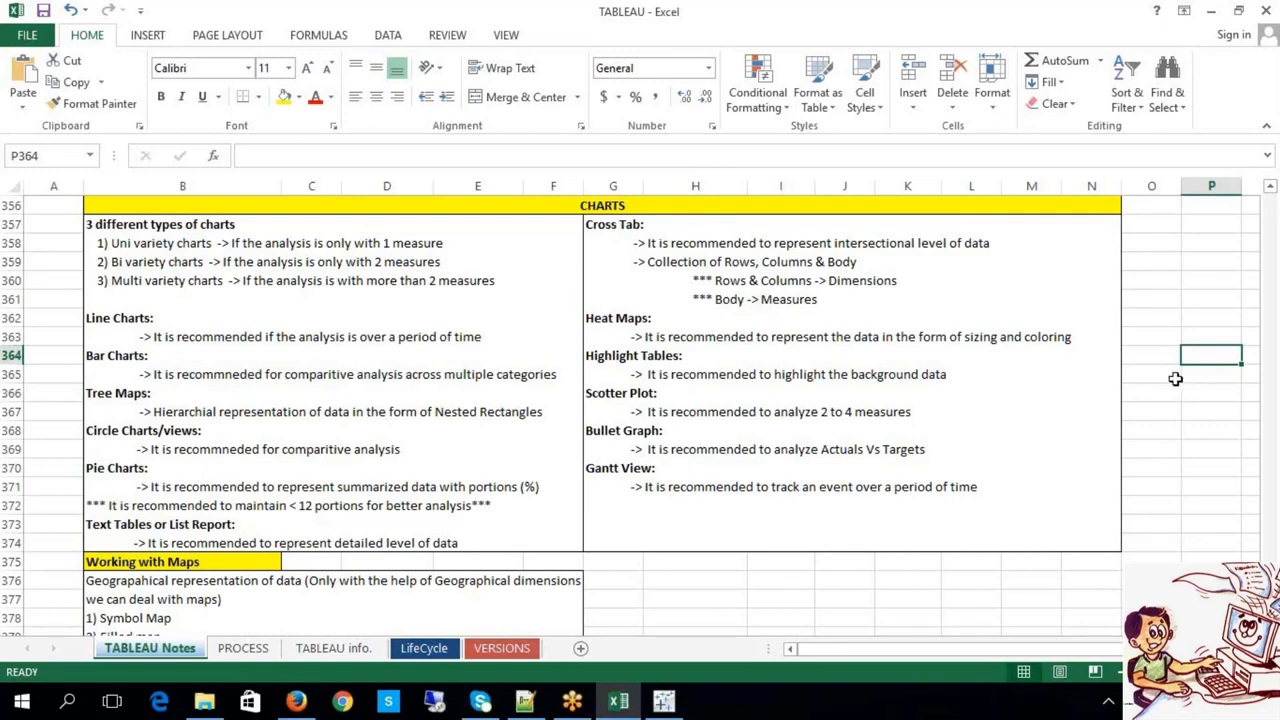
pyautogui.doubleClick(484, 480)
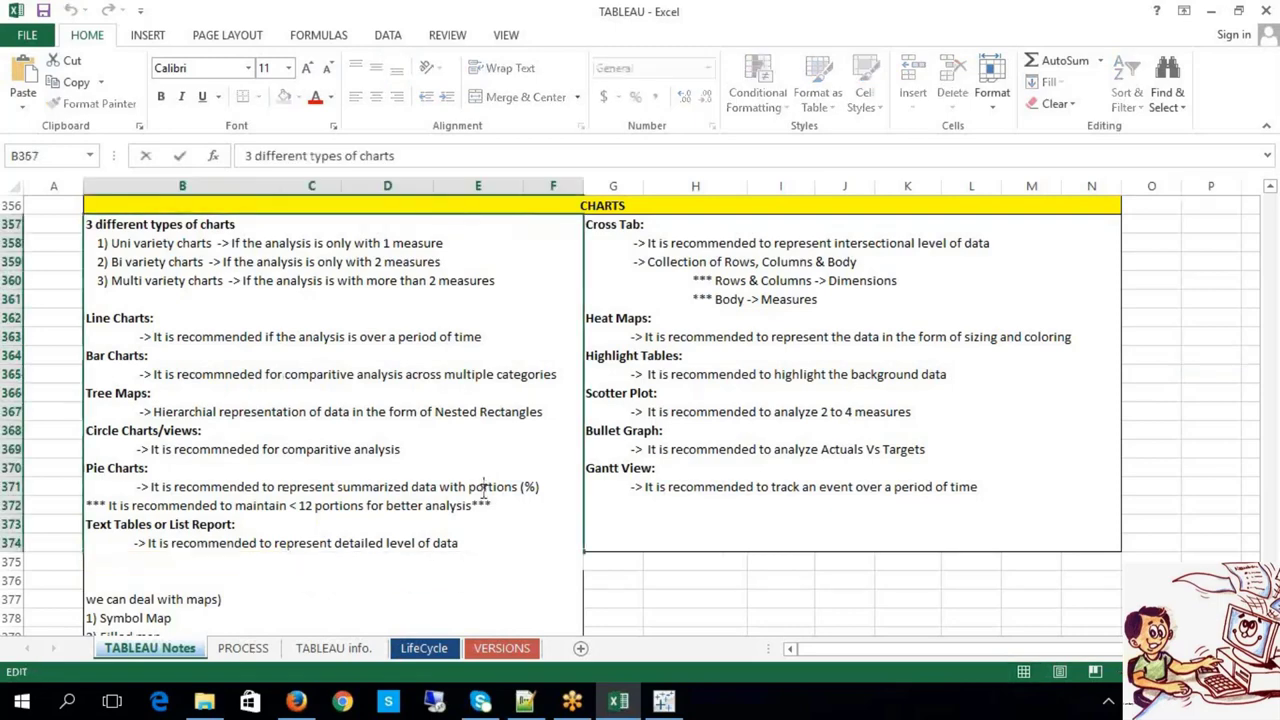
pyautogui.click(1186, 390)
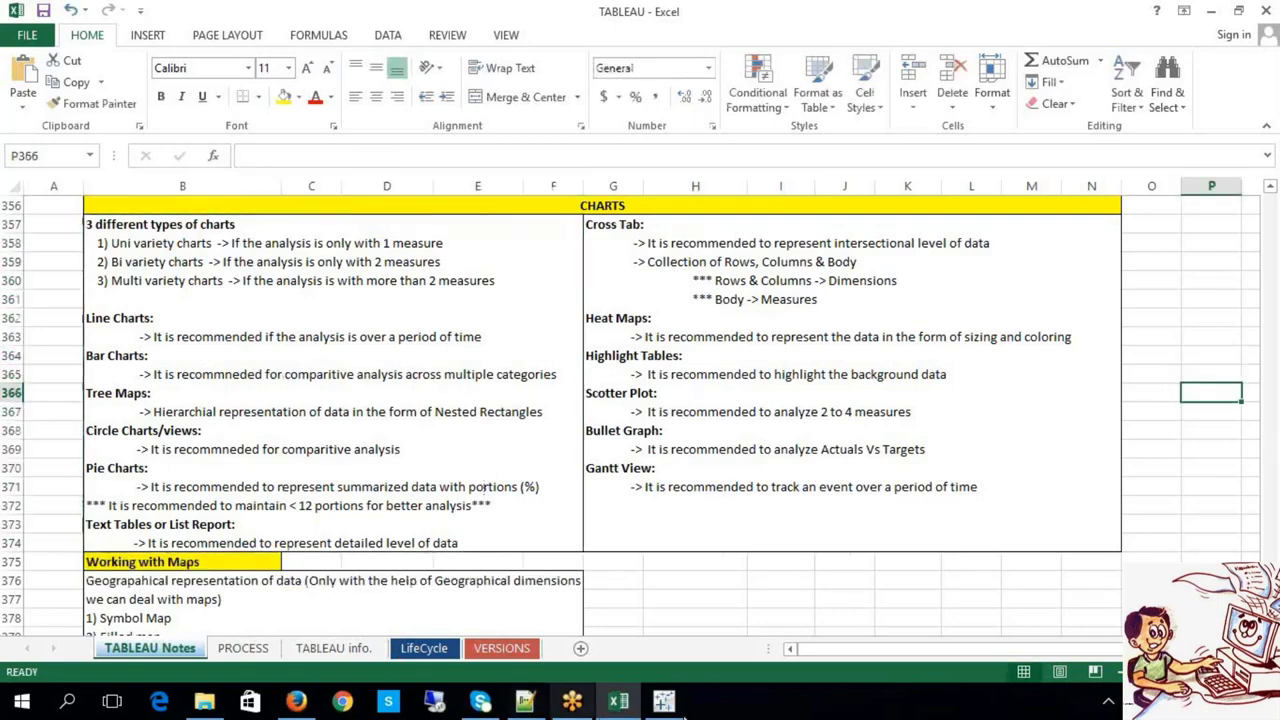
# Switch back to Tableau, create a new worksheet and name it PIE CHARTS
pyautogui.click(672, 701)
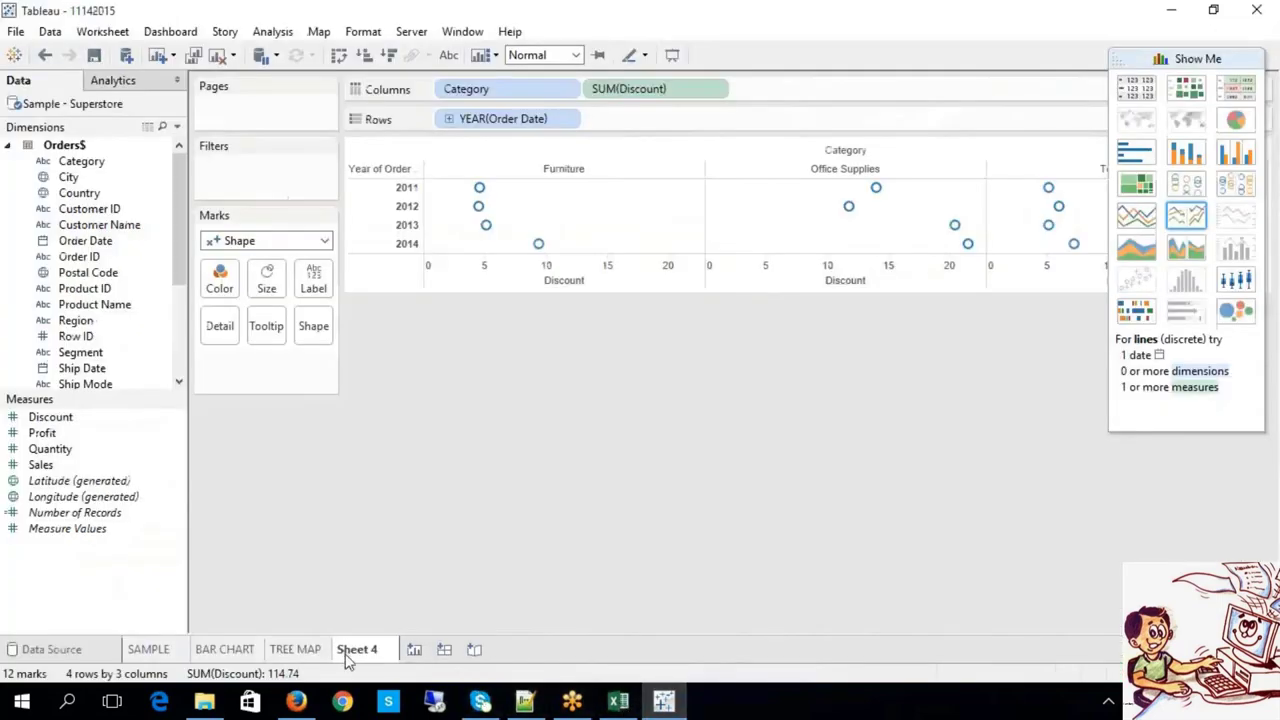
pyautogui.rightClick(413, 653)
pyautogui.click(382, 651)
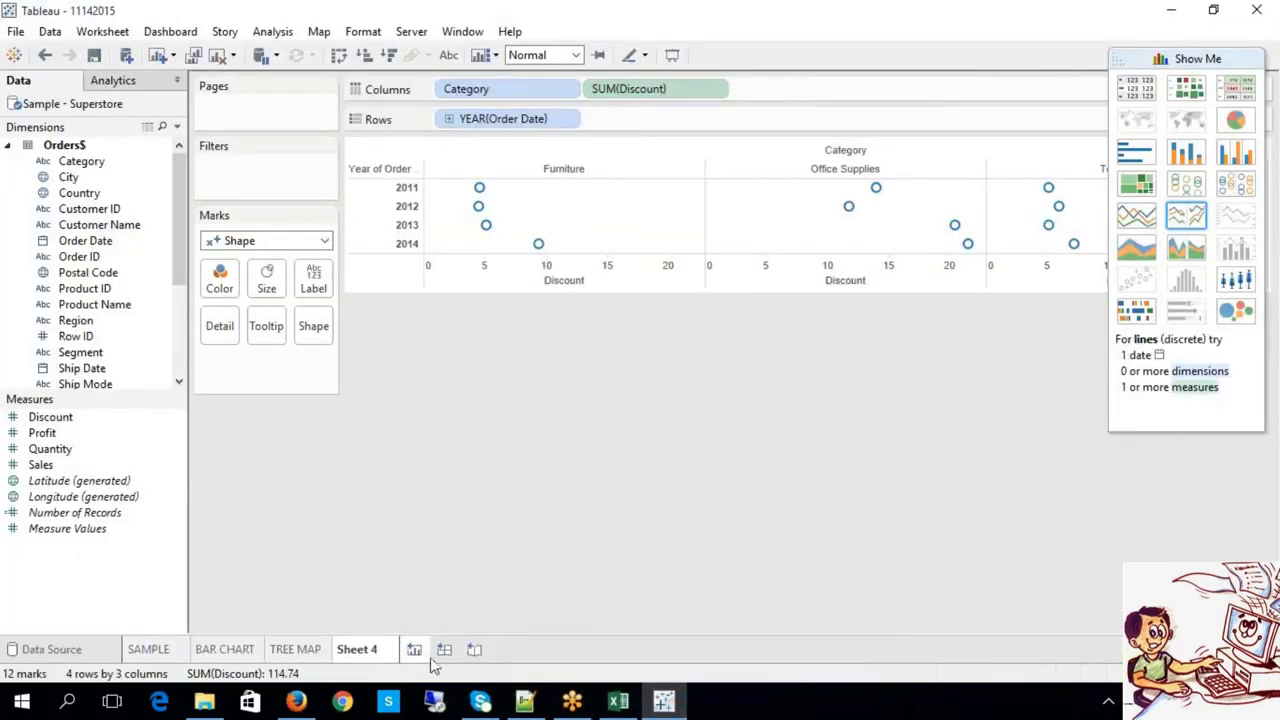
pyautogui.click(414, 651)
pyautogui.rightClick(422, 651)
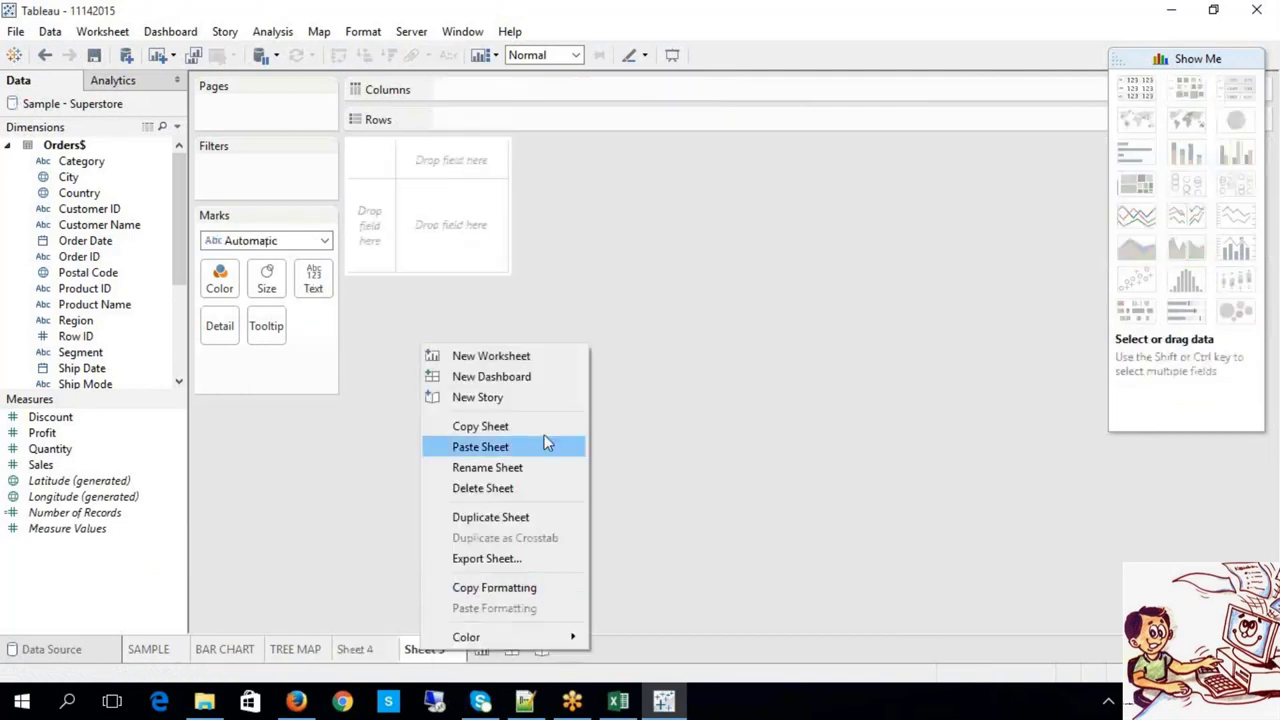
pyautogui.click(537, 466)
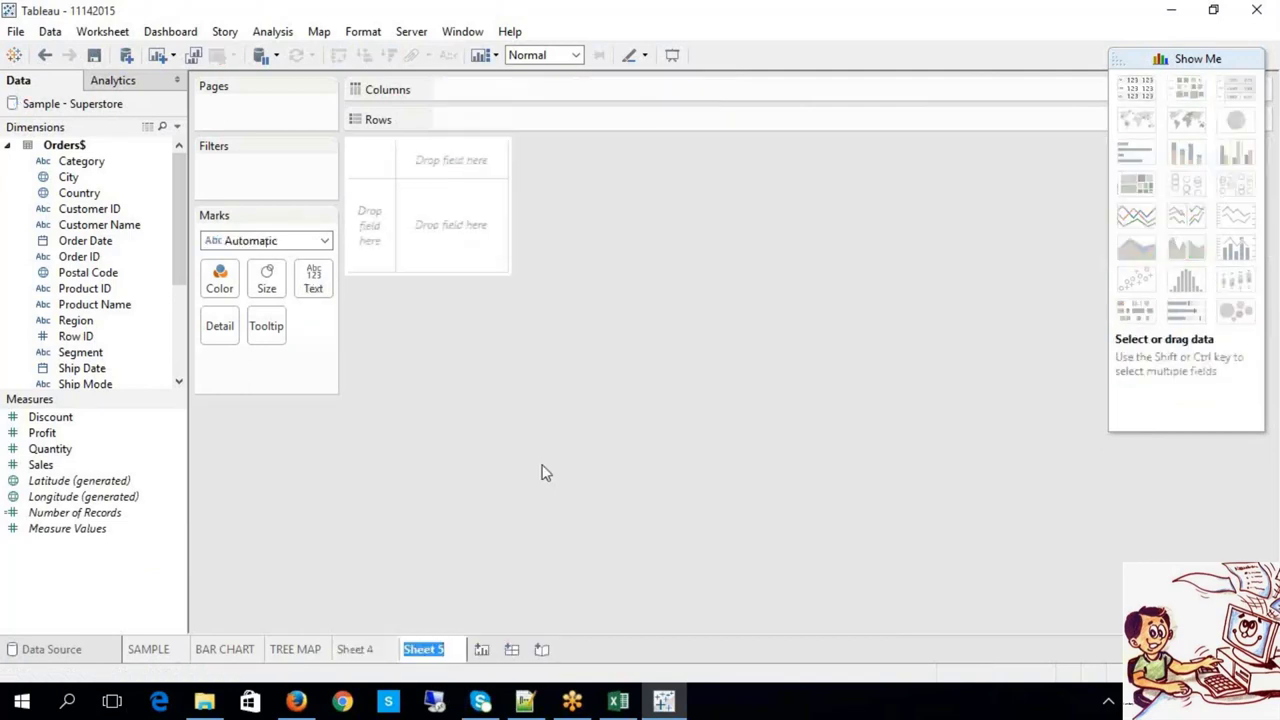
pyautogui.write('PIE CHARTS')
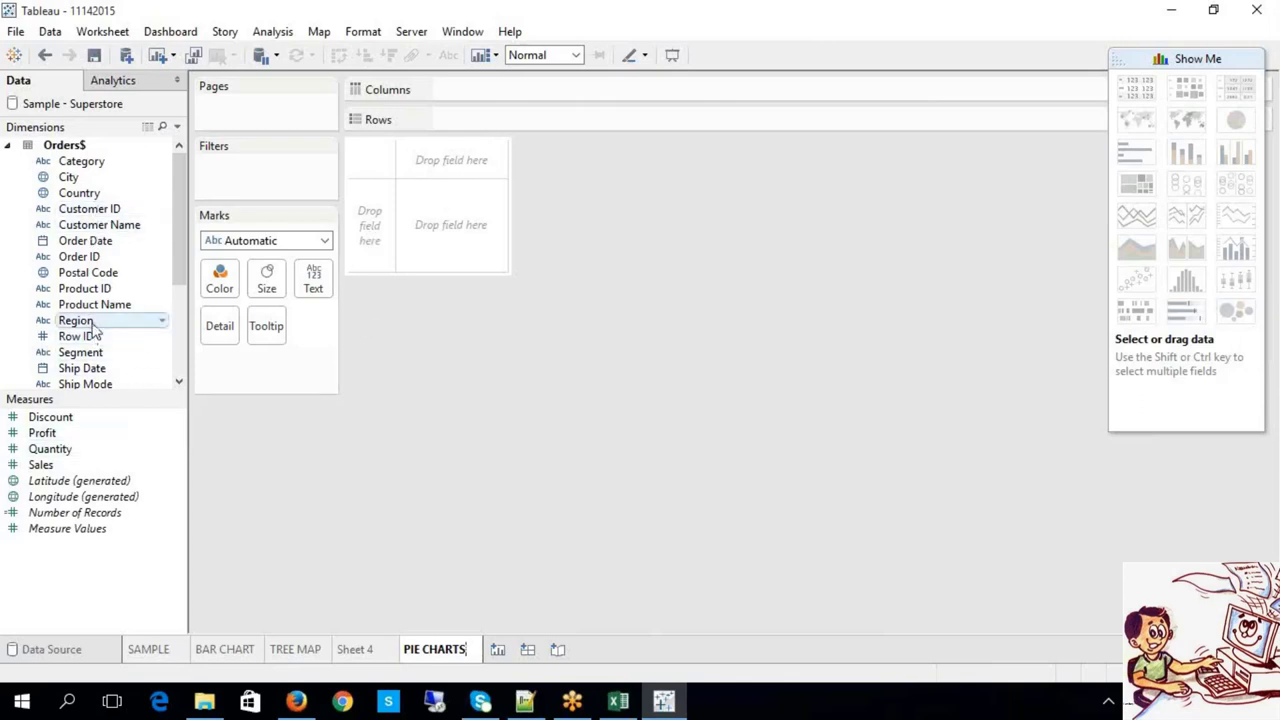
# Plot Quantity and Discount by Region as labelled bars and convert the view to a pie chart
pyautogui.moveTo(92, 330); pyautogui.dragTo(504, 120)
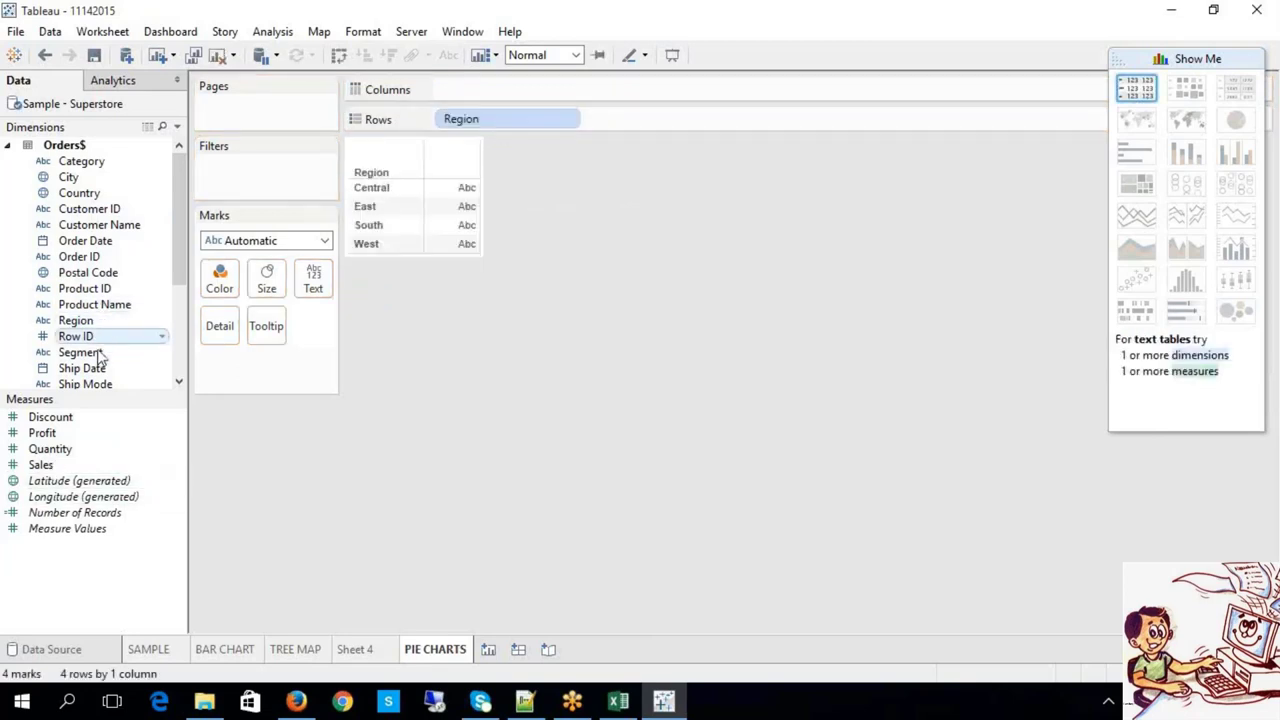
pyautogui.moveTo(71, 451); pyautogui.dragTo(505, 100)
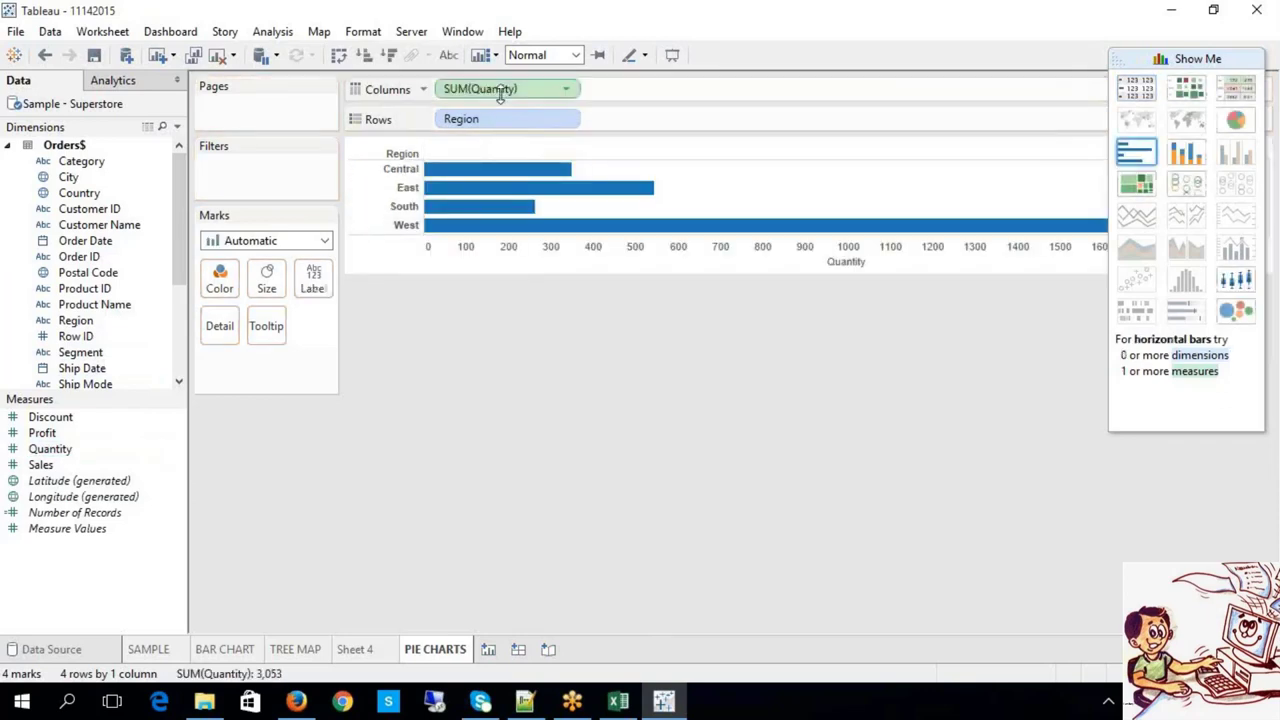
pyautogui.click(448, 55)
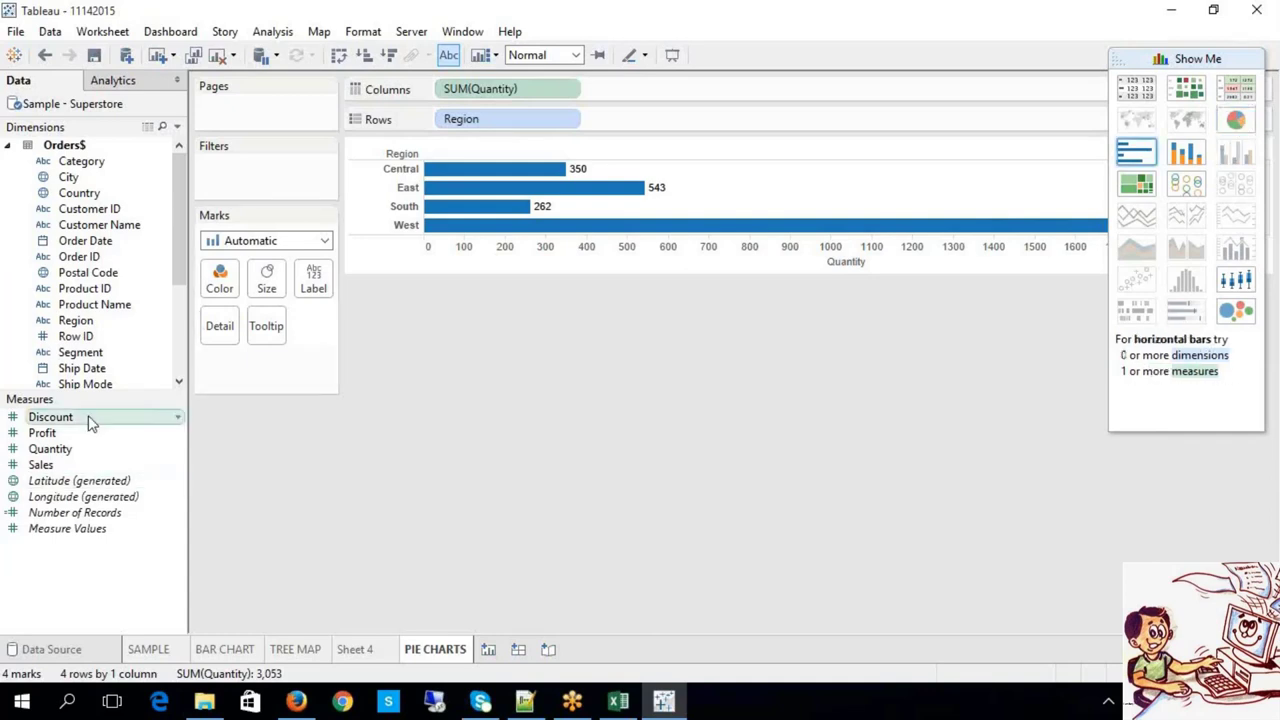
pyautogui.moveTo(89, 423)
pyautogui.mouseDown()
pyautogui.moveTo(283, 409)
pyautogui.moveTo(440, 249)
pyautogui.moveTo(633, 92)
pyautogui.mouseUp()
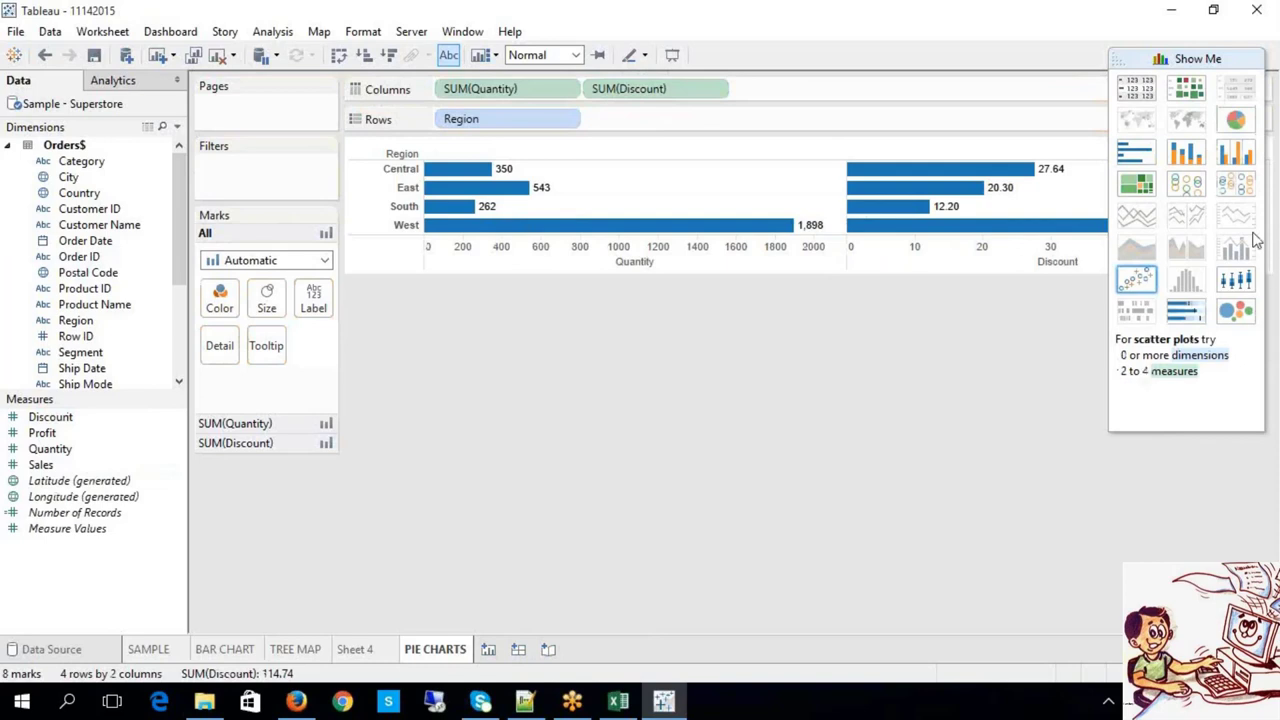
pyautogui.click(1236, 121)
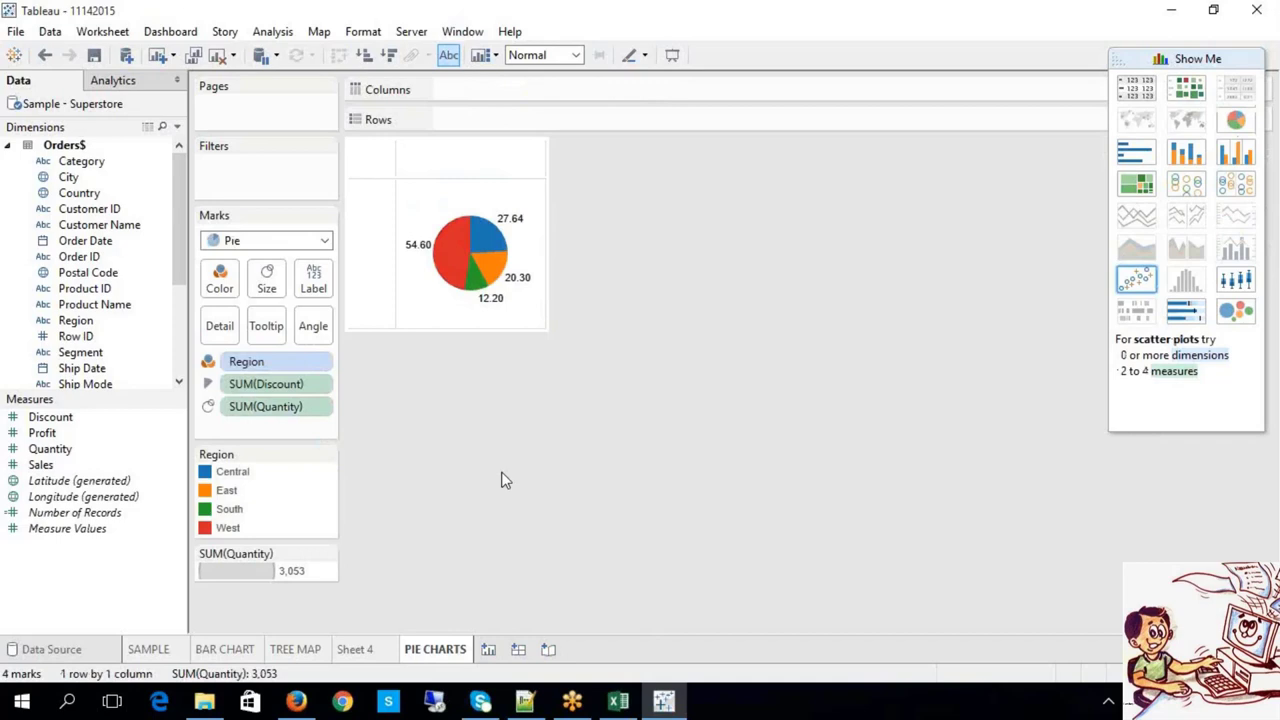
# Remove Quantity, Discount and Region from the pie chart's marks, leaving the worksheet empty
pyautogui.click(282, 416)
pyautogui.press('Delete')
pyautogui.click(276, 386)
pyautogui.press('Delete')
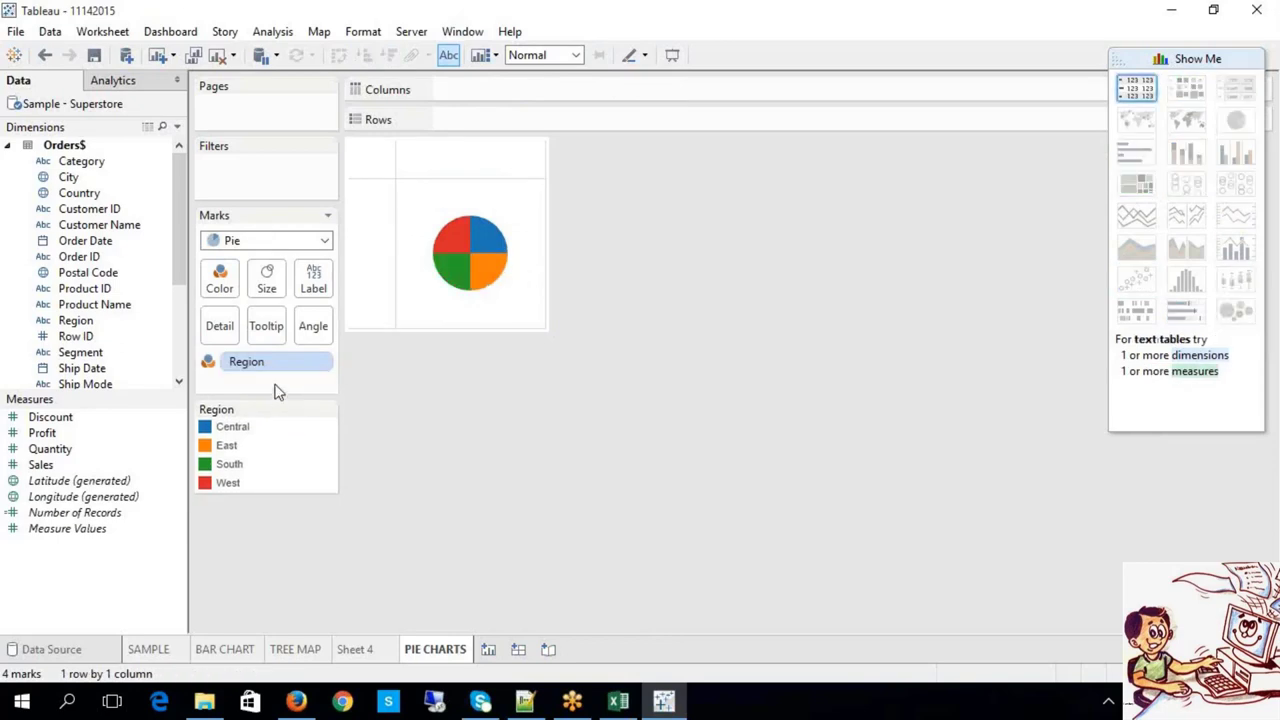
pyautogui.click(278, 372)
pyautogui.press('Delete')
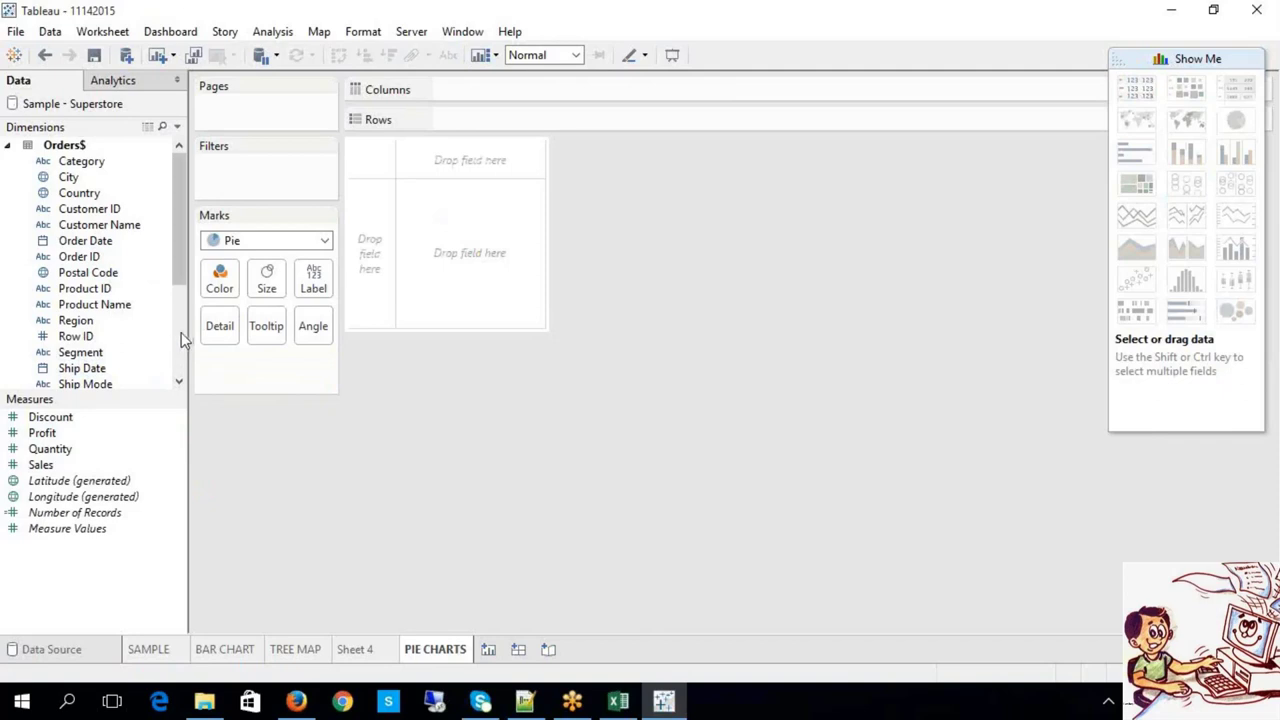
# Place the Segment dimension on the Rows shelf
pyautogui.scroll(-3, 181, 340)
pyautogui.scroll(2, 182, 310)
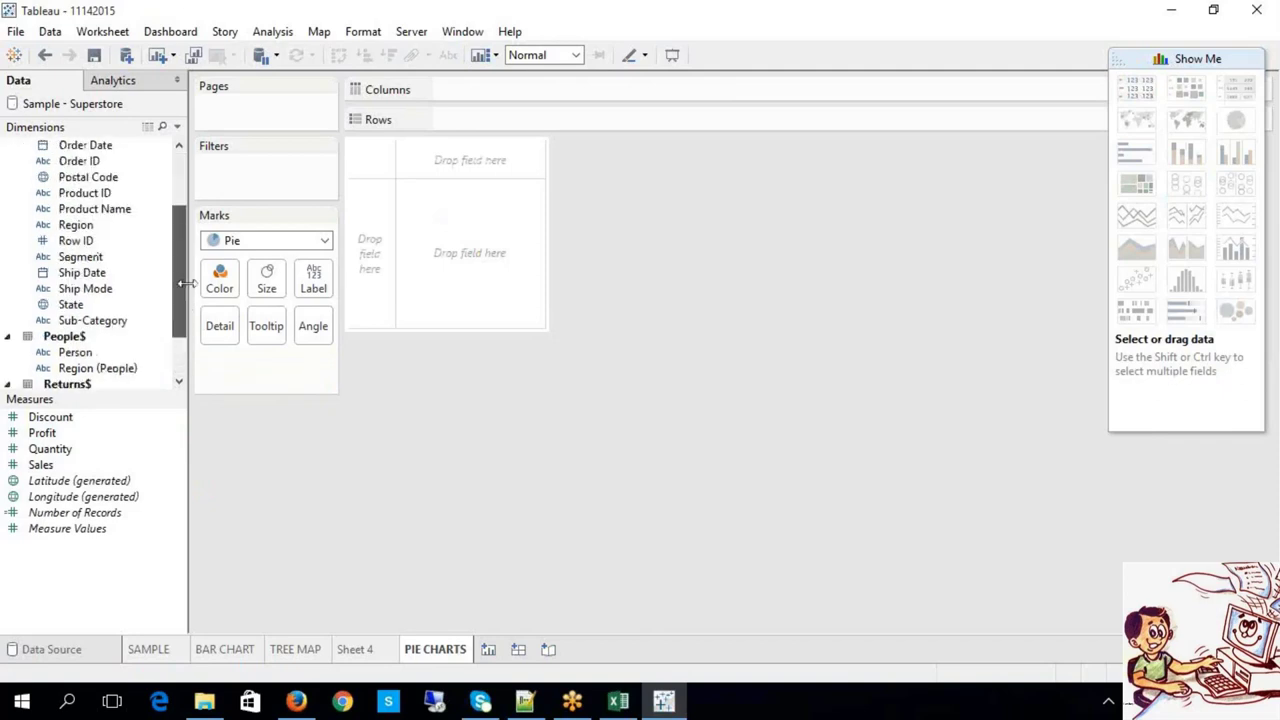
pyautogui.click(156, 259)
pyautogui.moveTo(154, 270); pyautogui.dragTo(466, 129)
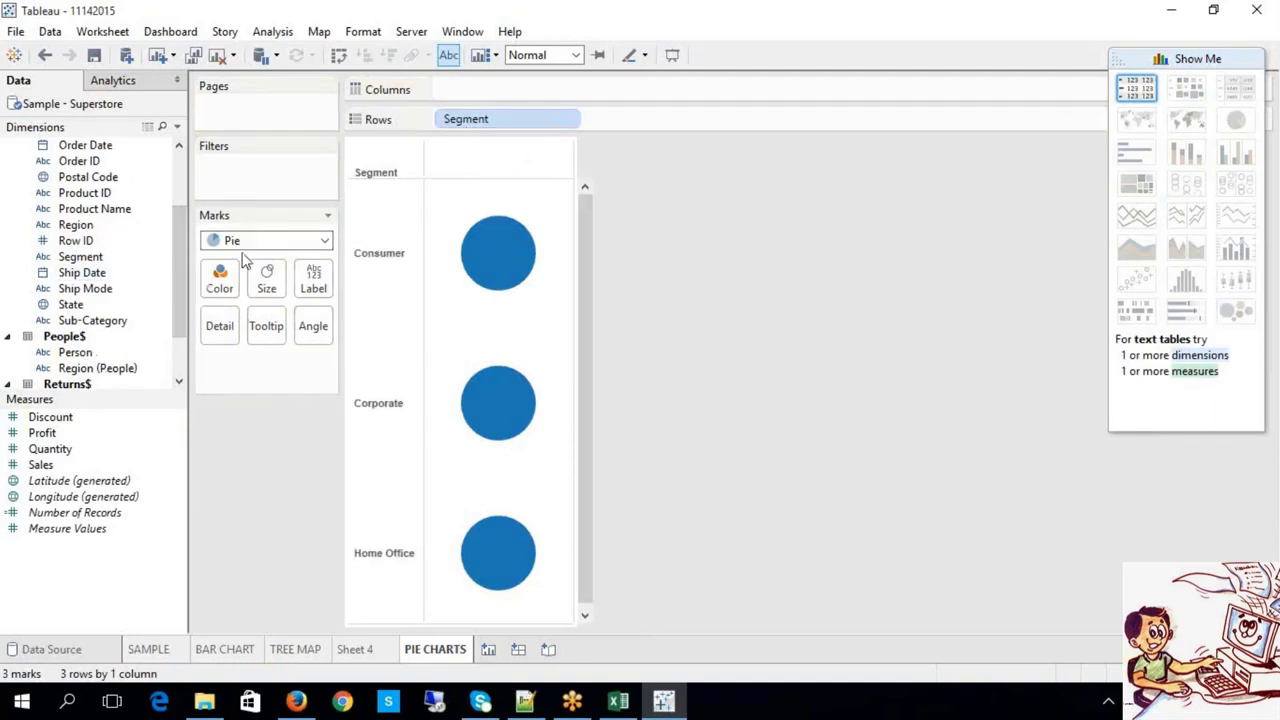
pyautogui.moveTo(171, 289); pyautogui.dragTo(177, 249)
pyautogui.scroll(2, 185, 250)
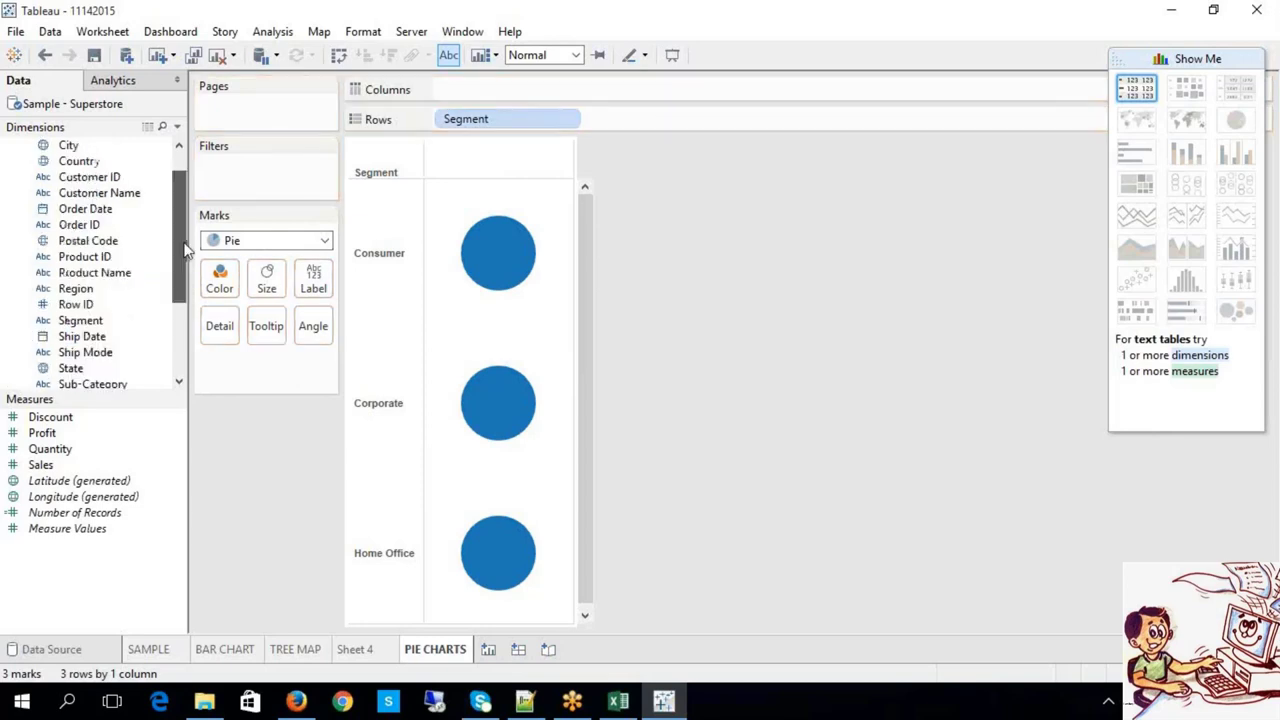
pyautogui.moveTo(86, 464); pyautogui.dragTo(60, 478)
pyautogui.doubleClick(57, 469)
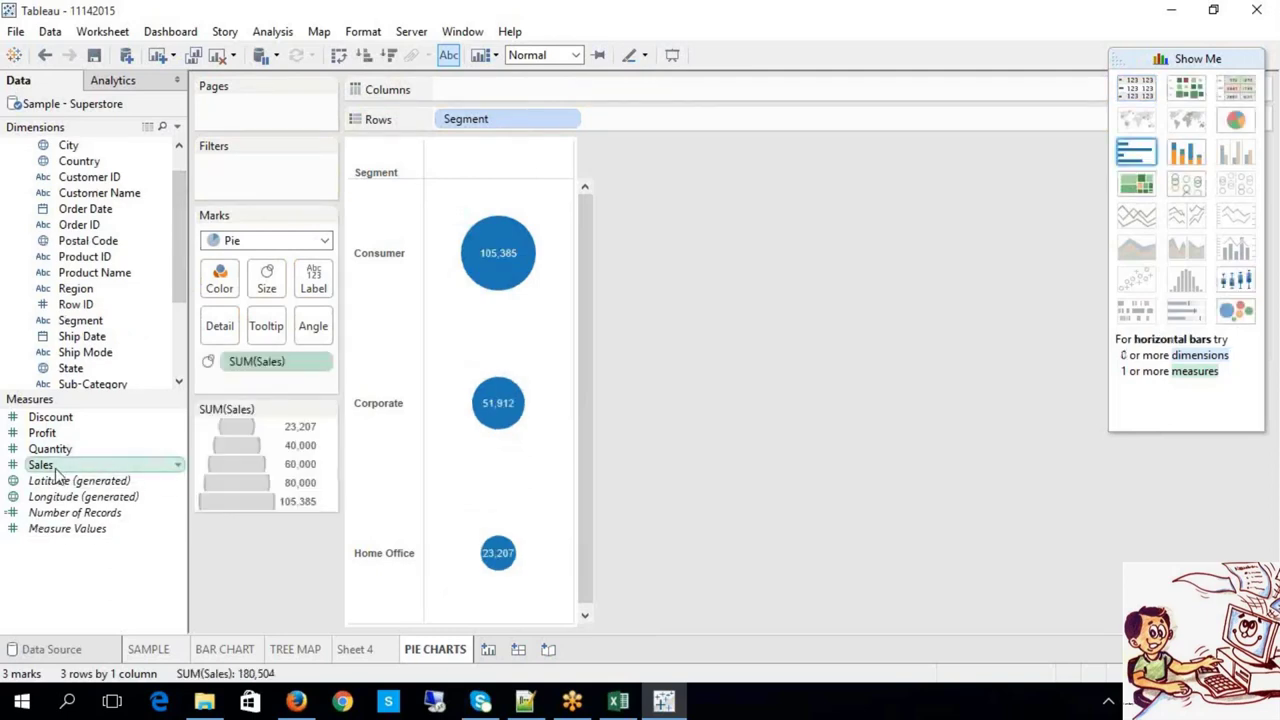
pyautogui.moveTo(89, 452); pyautogui.dragTo(505, 100)
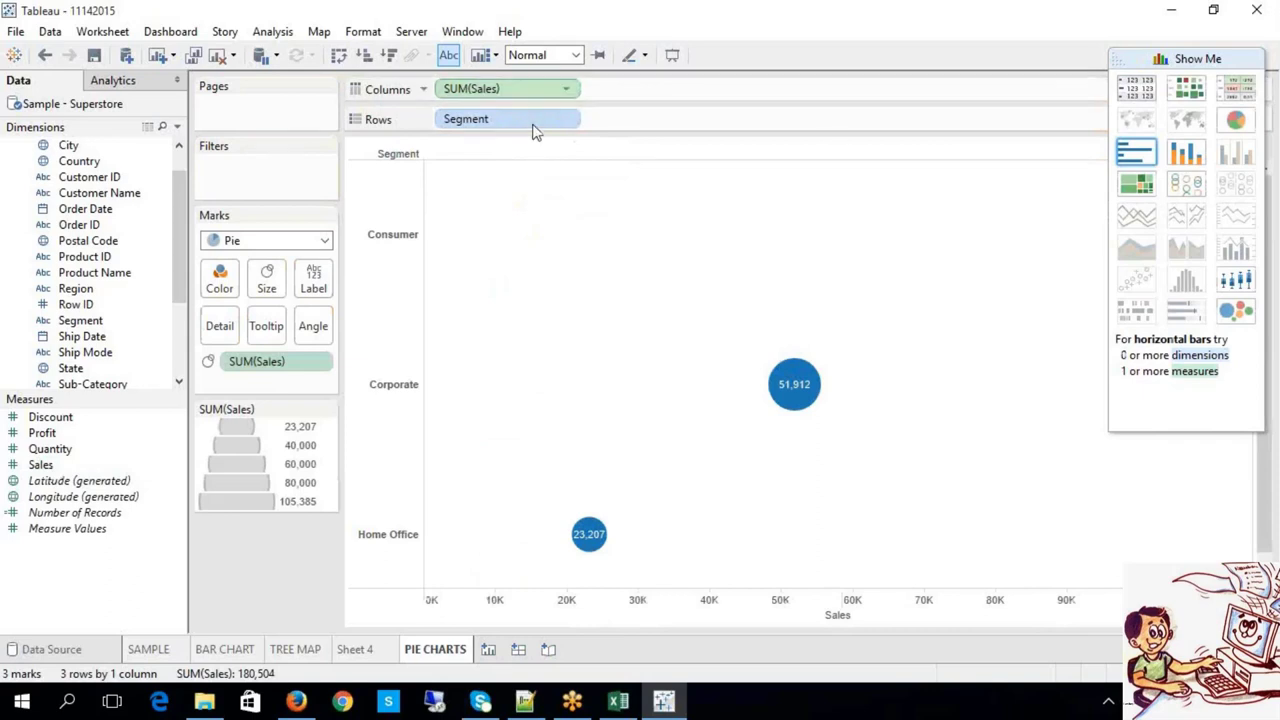
pyautogui.moveTo(532, 98); pyautogui.dragTo(172, 490)
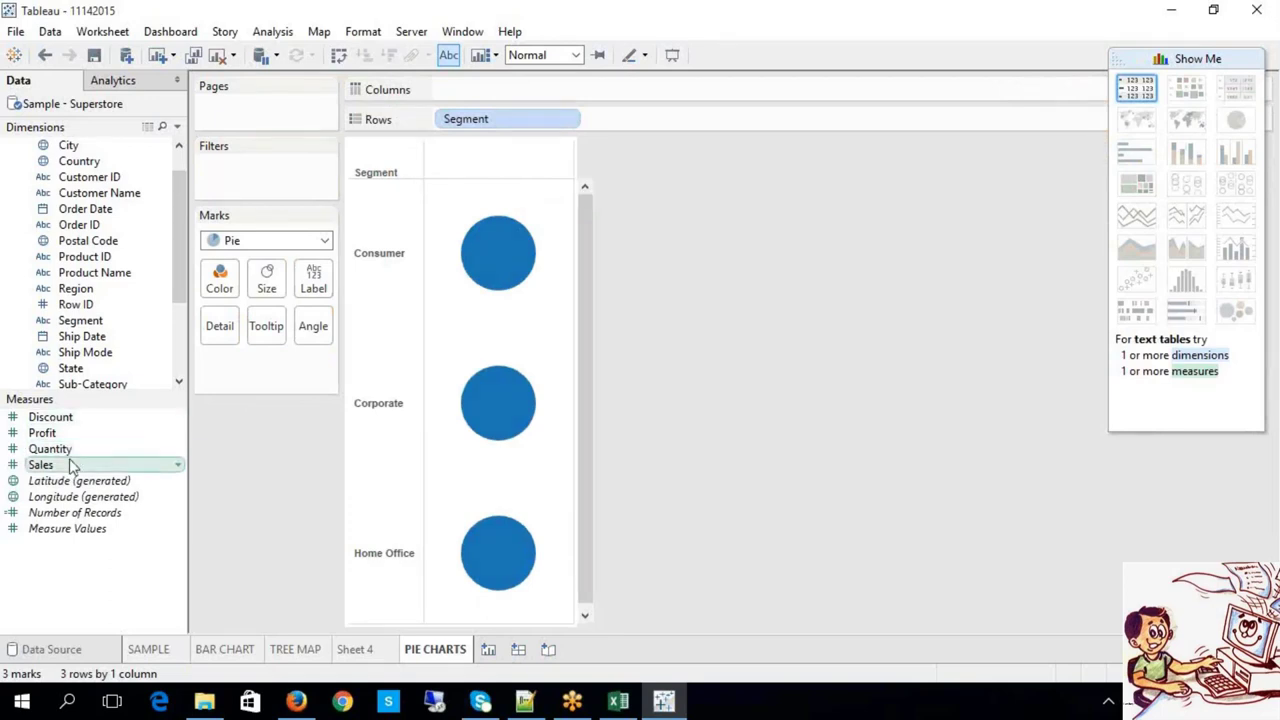
# Add Sales to the Columns shelf, convert the view to a pie chart and show its mark labels
pyautogui.moveTo(71, 464); pyautogui.dragTo(471, 88)
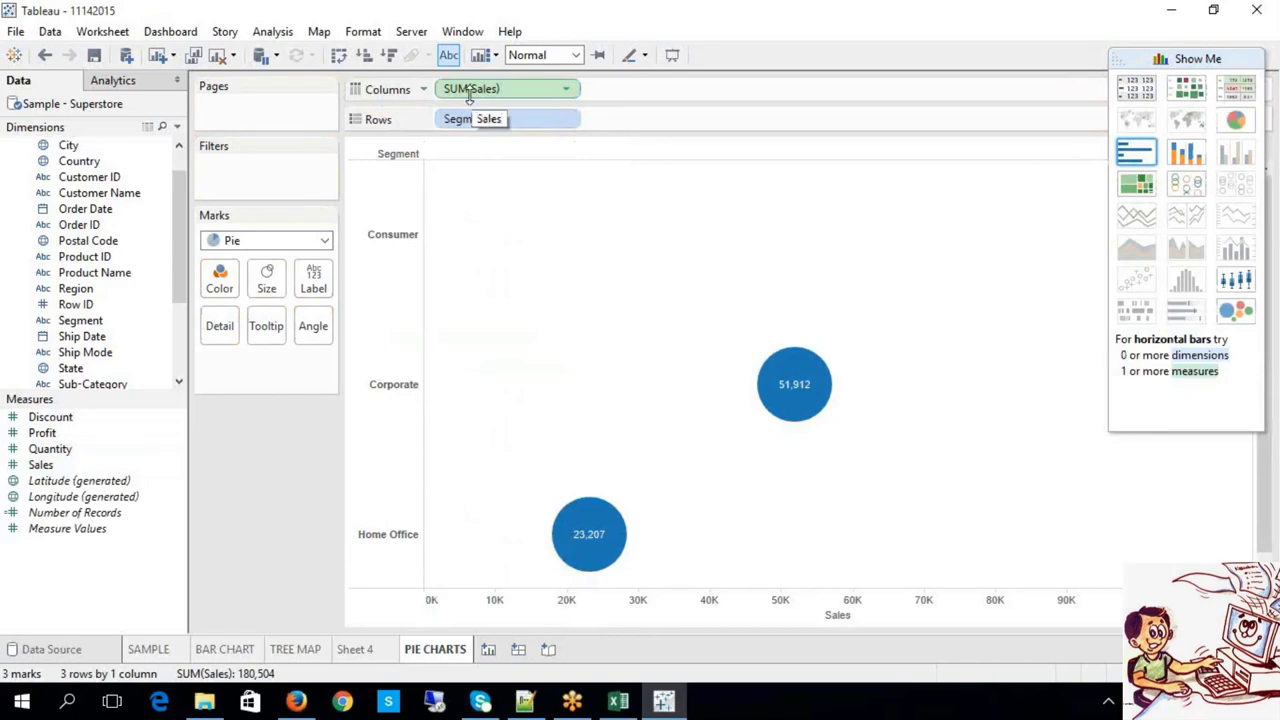
pyautogui.click(1237, 120)
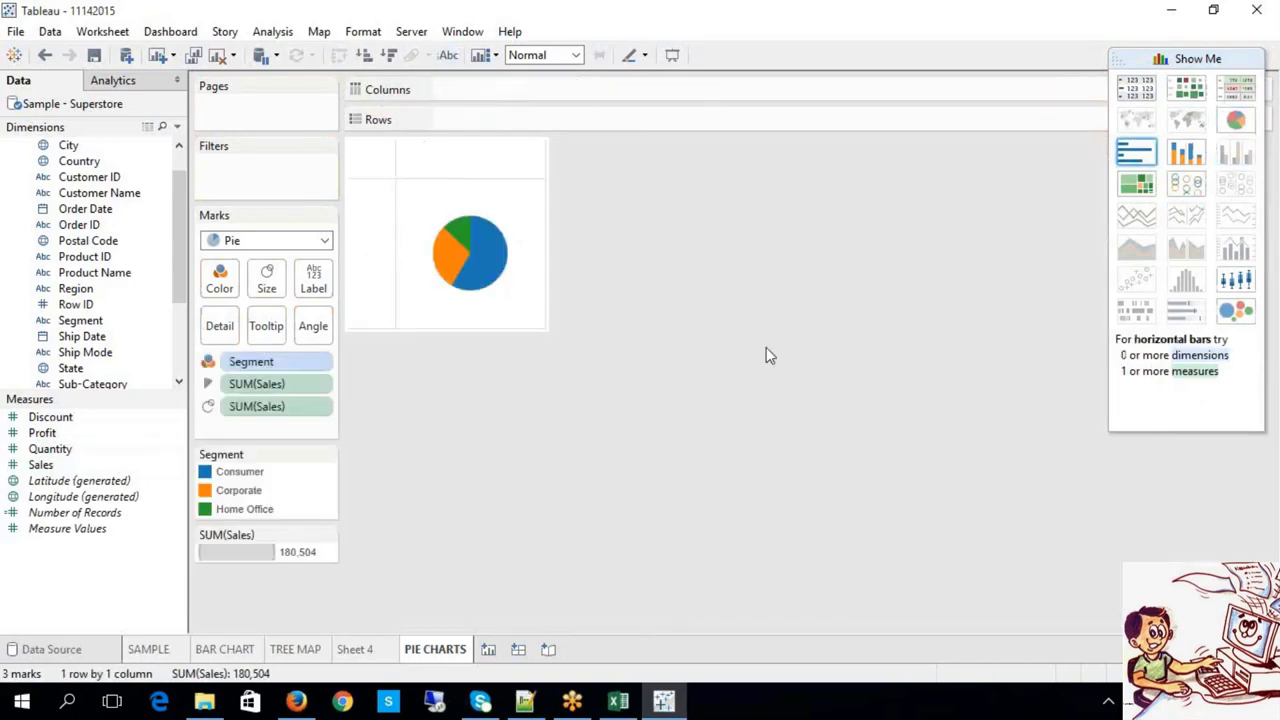
pyautogui.click(446, 57)
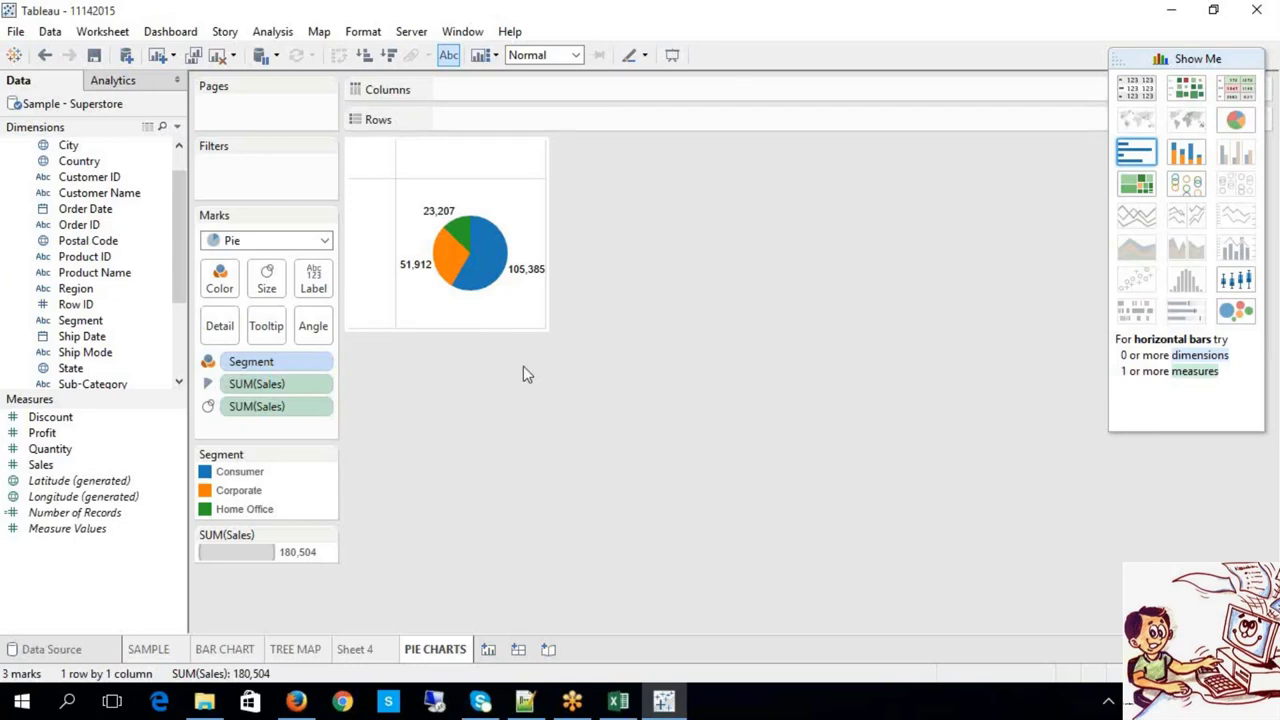
# Filter the pie to keep only the Home Office slice, and undo the filter
pyautogui.click(448, 260)
pyautogui.click(457, 238)
pyautogui.click(503, 232)
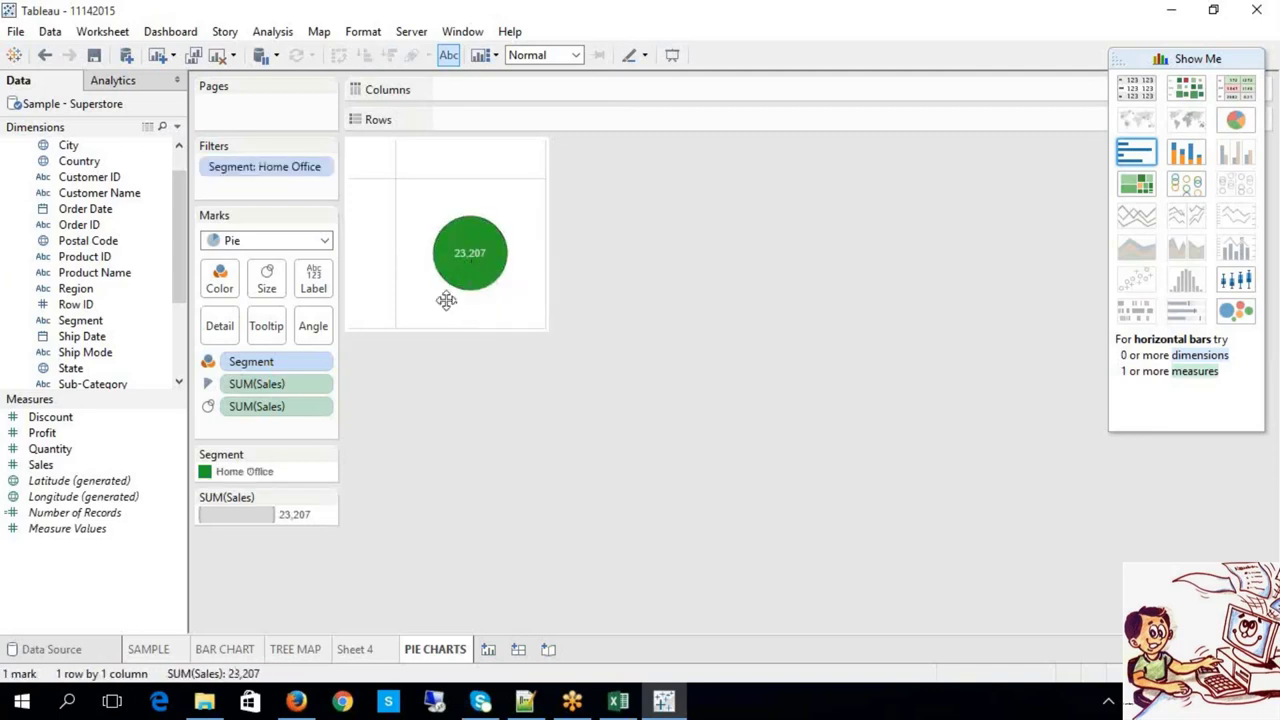
pyautogui.click(45, 55)
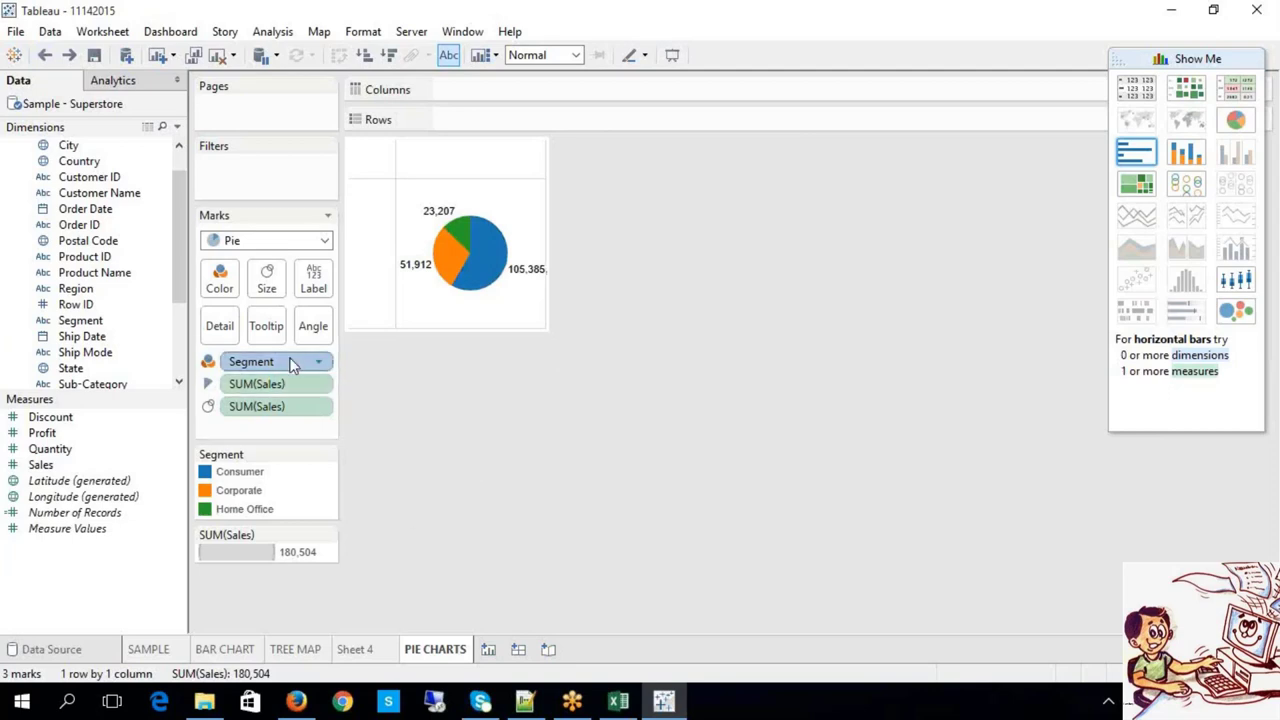
# Replace Segment with Product Name as the pie's color, adding all members, and undo the Product Name addition
pyautogui.moveTo(292, 366); pyautogui.dragTo(151, 389)
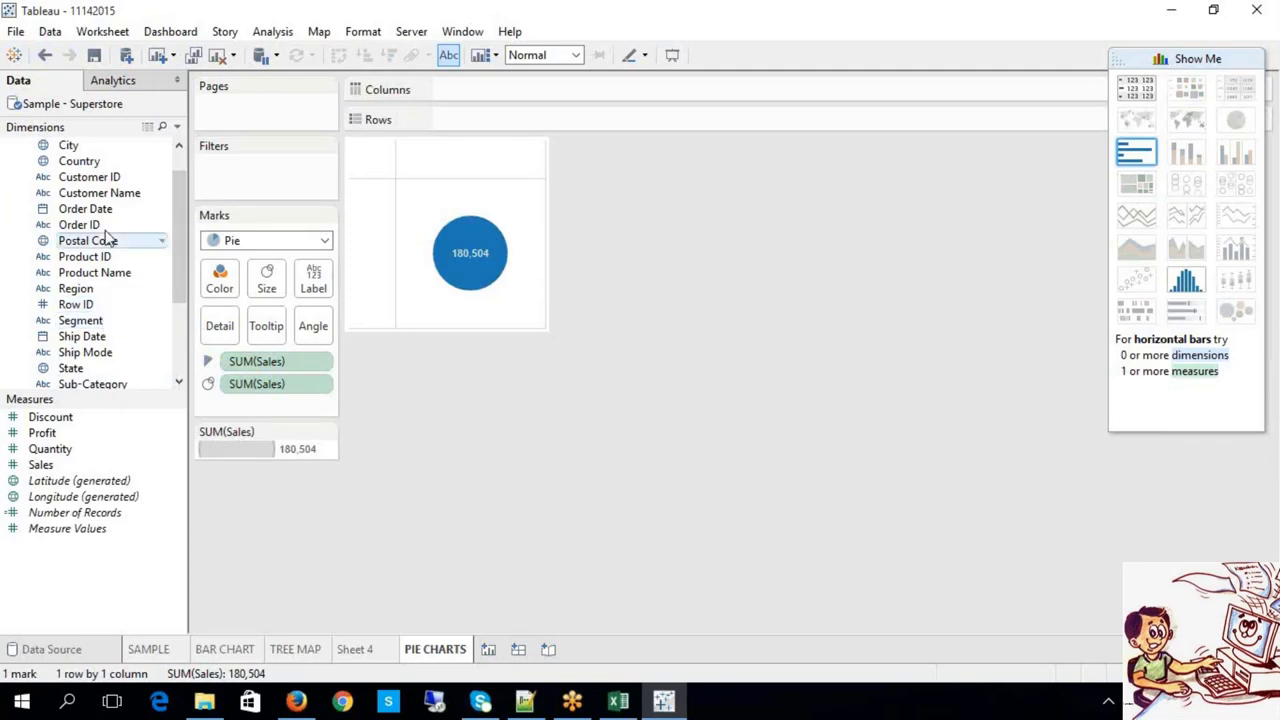
pyautogui.moveTo(93, 280); pyautogui.dragTo(226, 288)
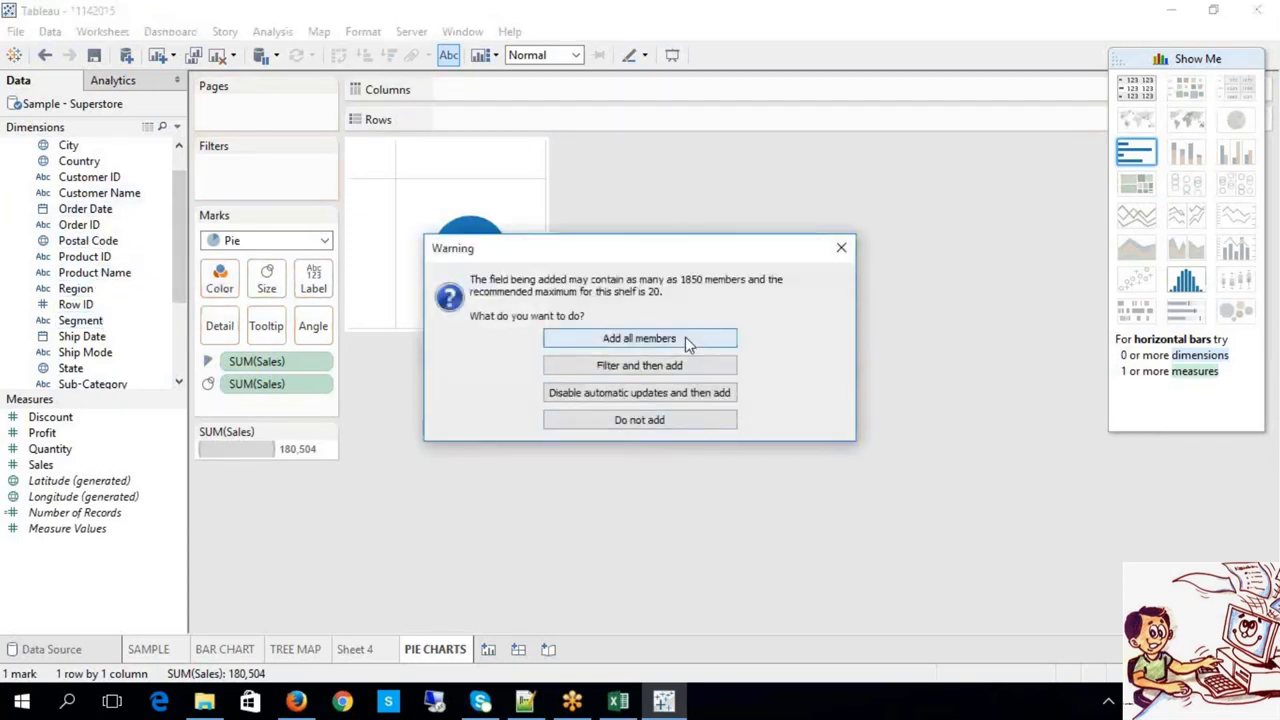
pyautogui.click(725, 338)
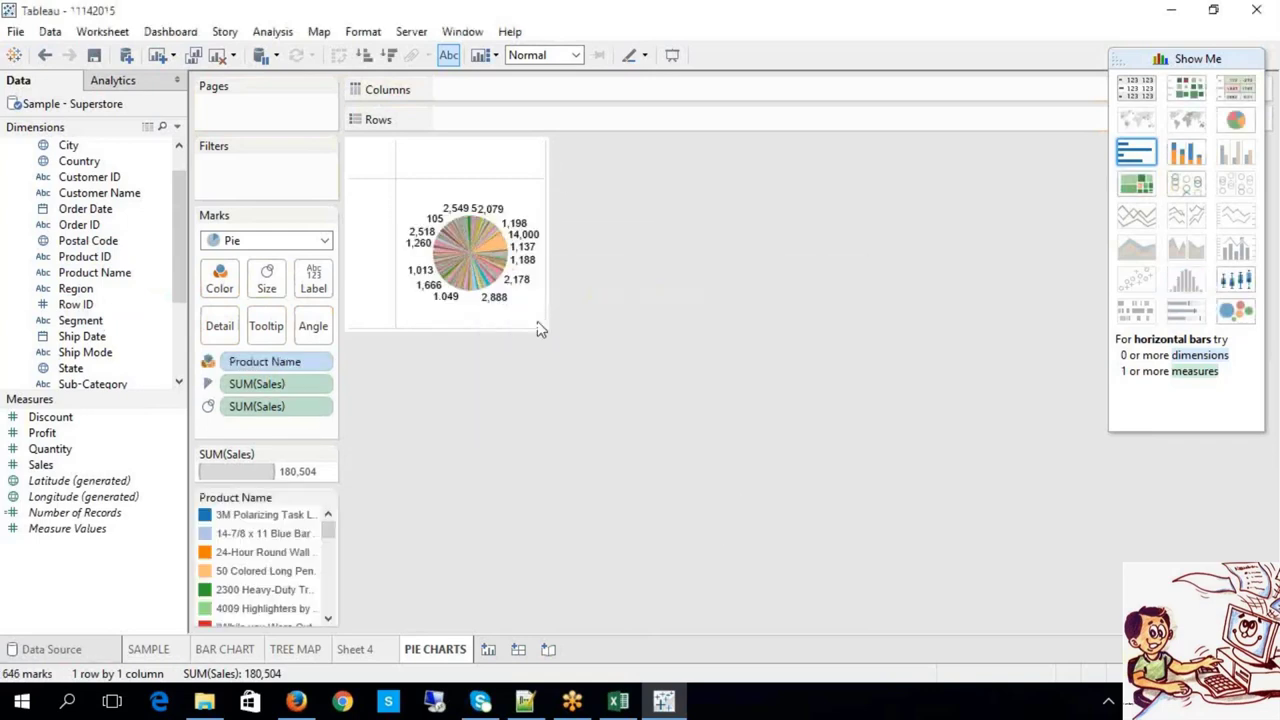
pyautogui.moveTo(490, 268)
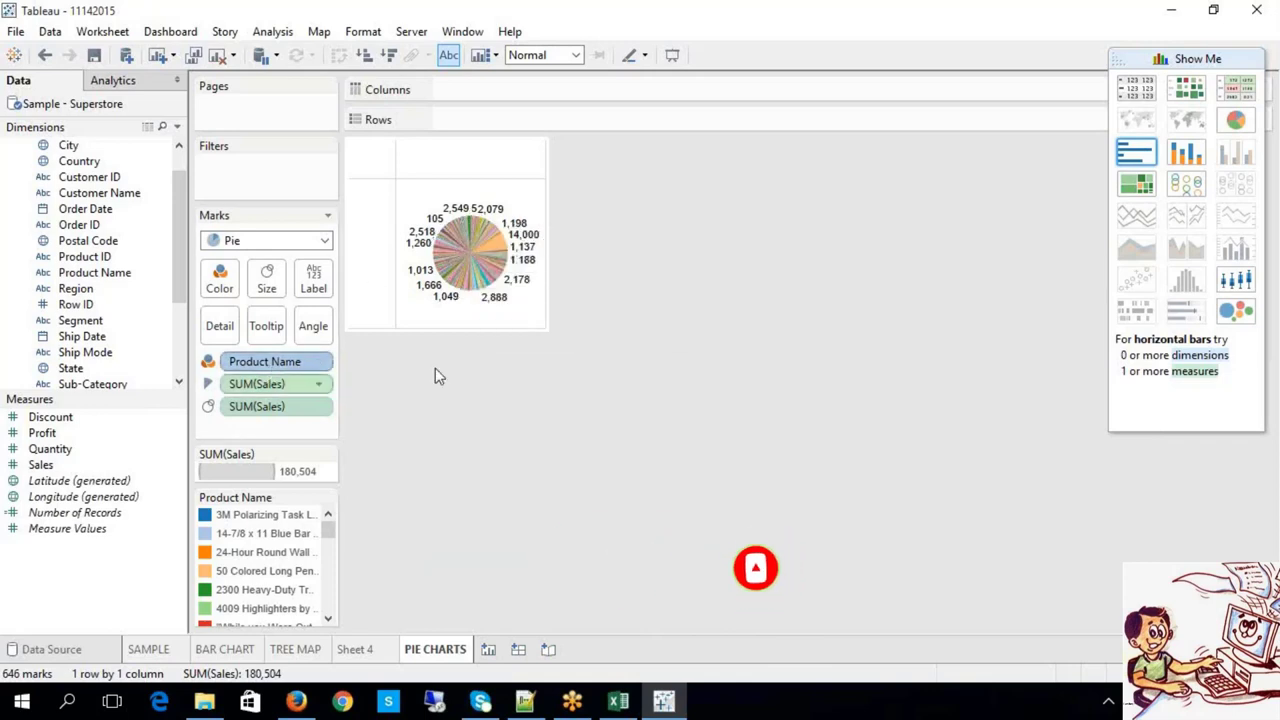
pyautogui.hotkey('ctrl', 'z')
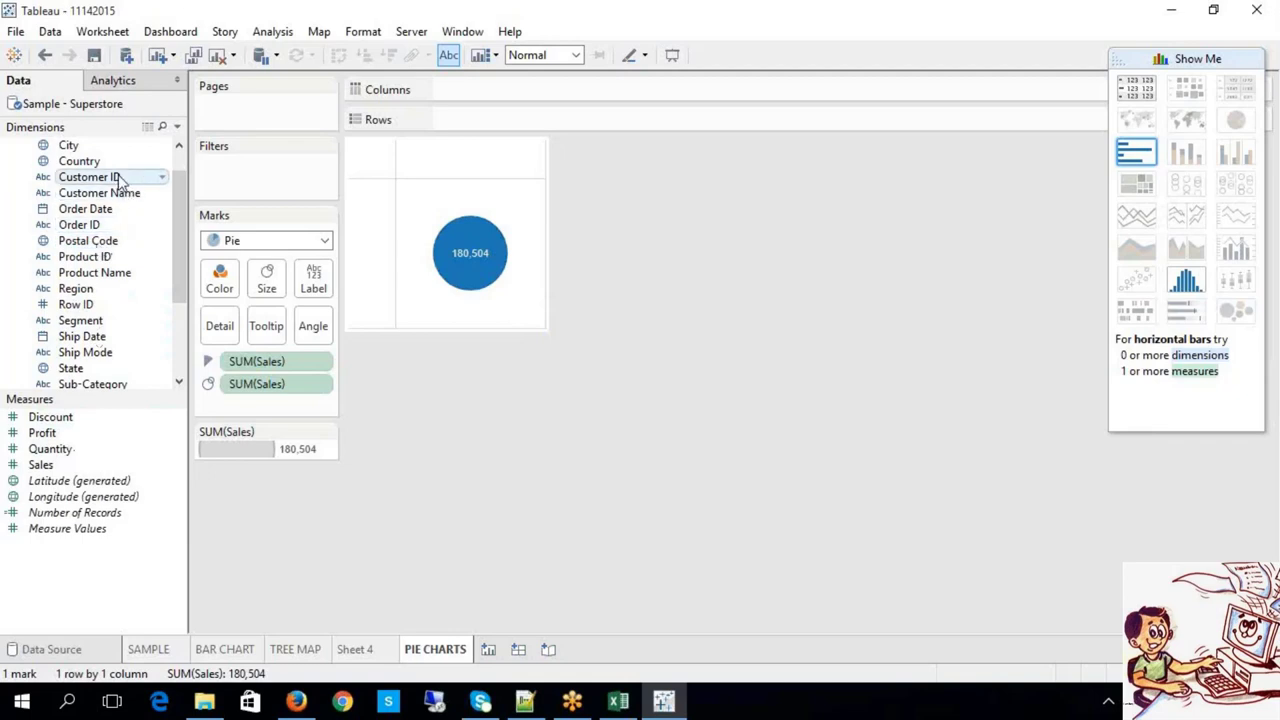
# Color the pie by Country and remove both Sales fields from its marks
pyautogui.moveTo(100, 161); pyautogui.dragTo(228, 282)
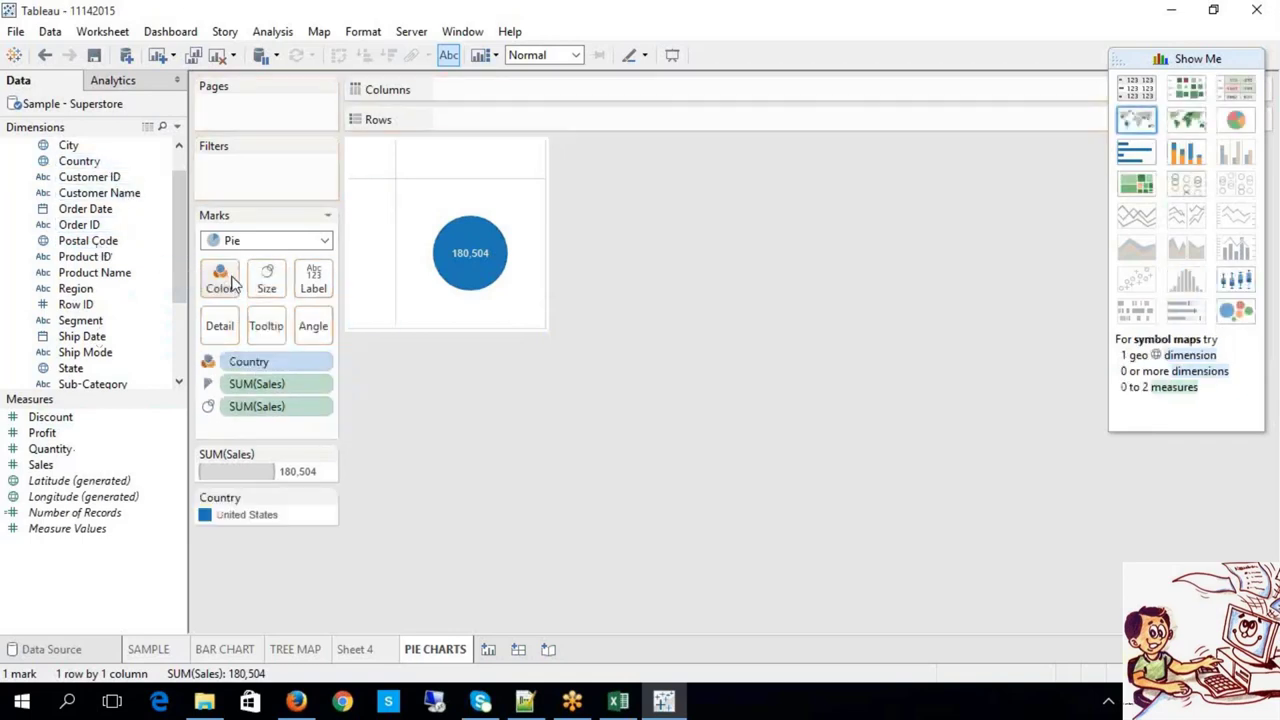
pyautogui.click(254, 385)
pyautogui.press('Delete')
pyautogui.click(254, 385)
pyautogui.press('Delete')
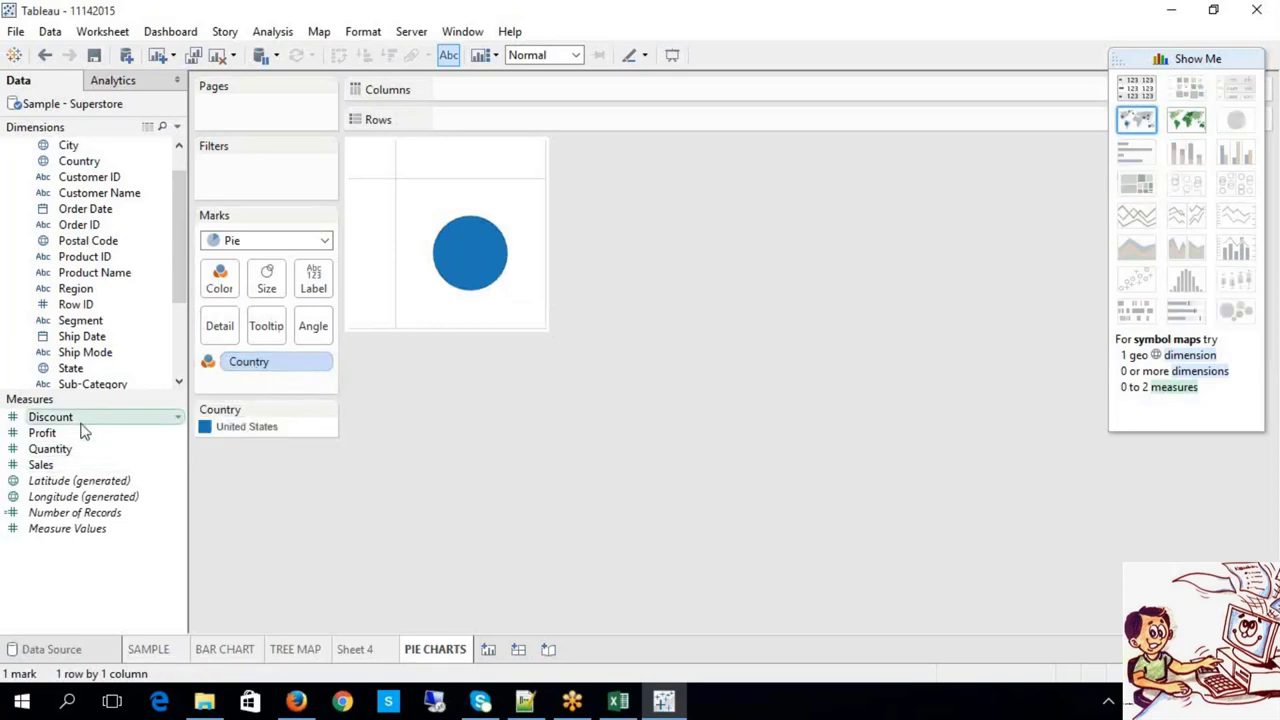
# Place Quantity on the Columns shelf and remove Country from the marks
pyautogui.moveTo(74, 455)
pyautogui.mouseDown()
pyautogui.moveTo(357, 286)
pyautogui.moveTo(522, 105)
pyautogui.mouseUp()
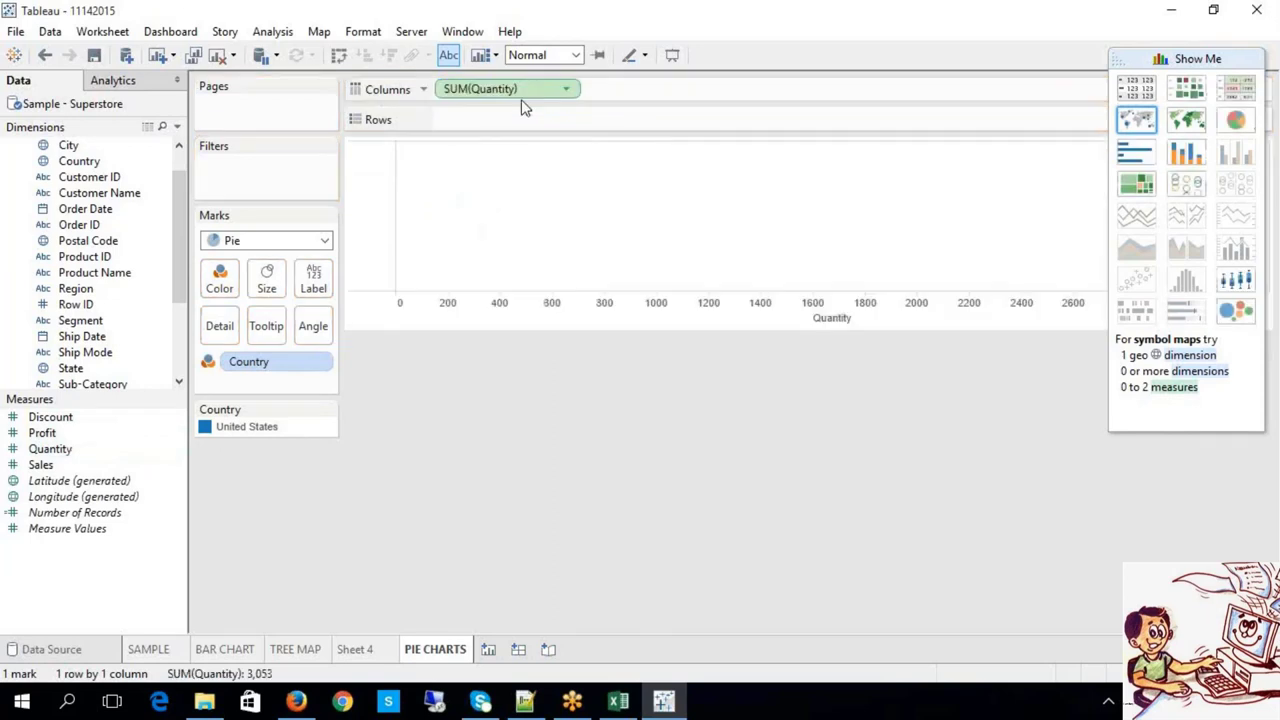
pyautogui.click(245, 369)
pyautogui.press('Delete')
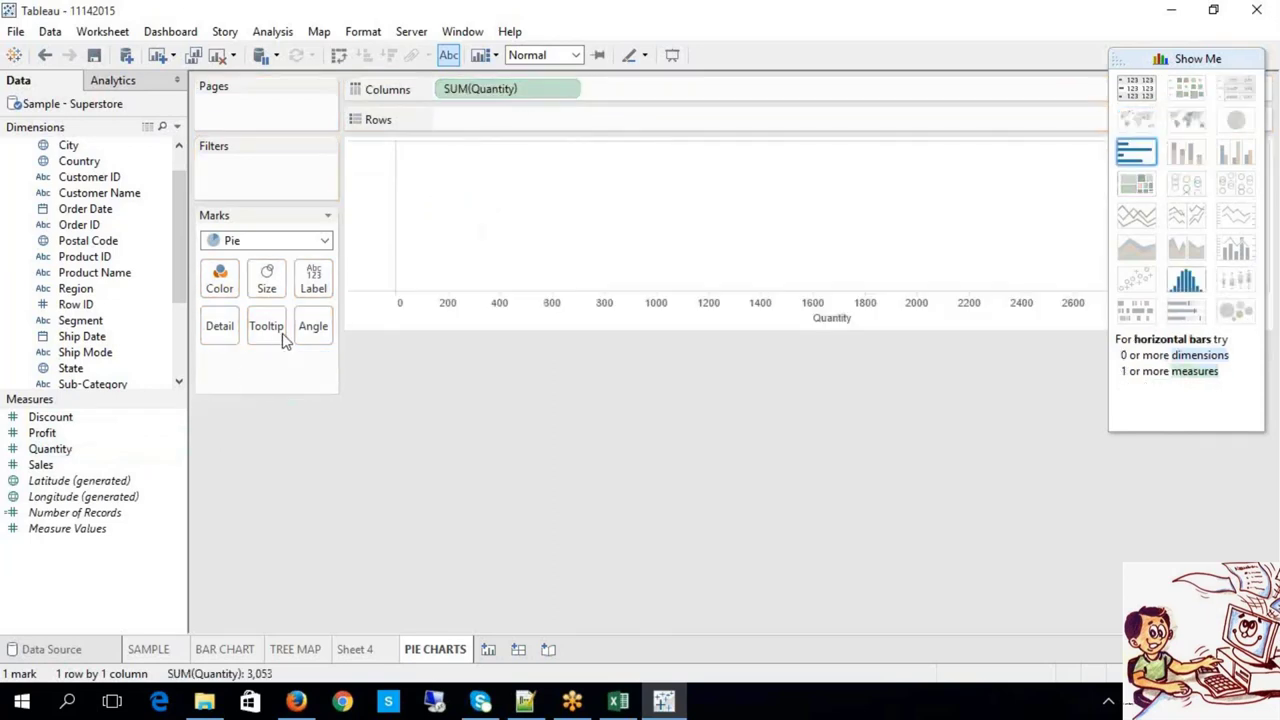
# Add Segment to the Rows shelf and convert the view to a pie chart with mark labels
pyautogui.click(466, 94)
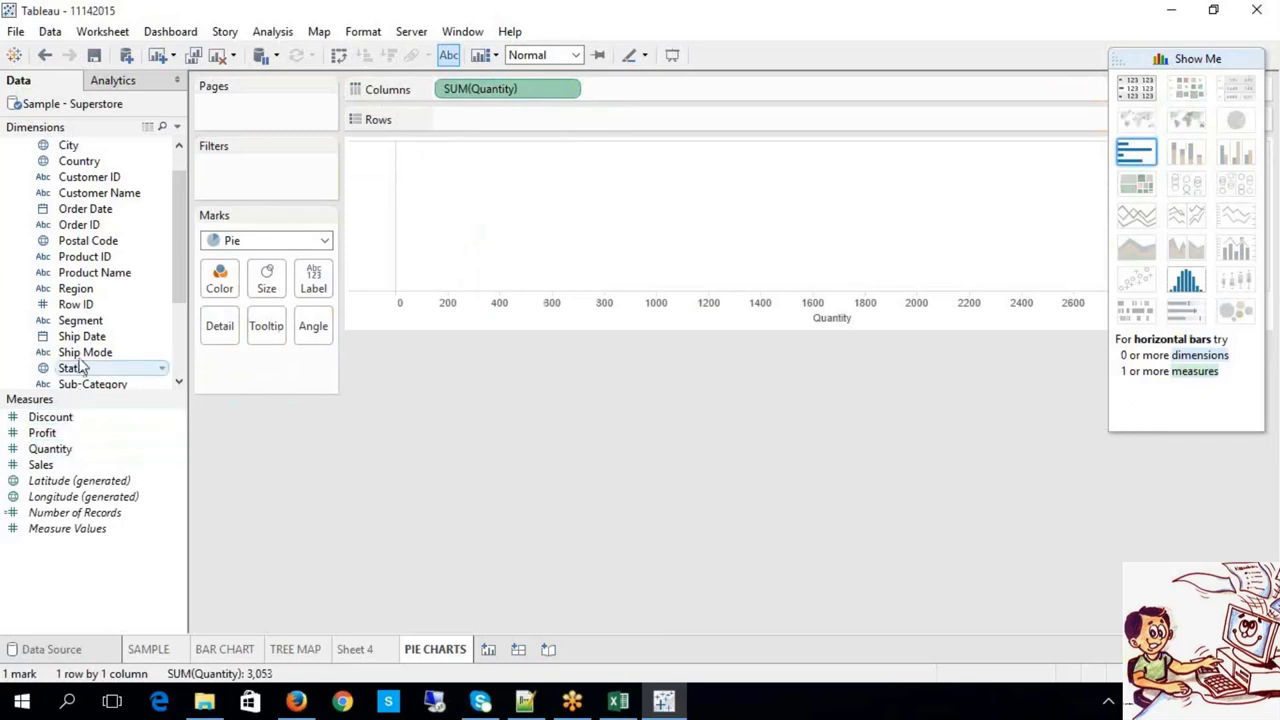
pyautogui.moveTo(85, 321); pyautogui.dragTo(517, 125)
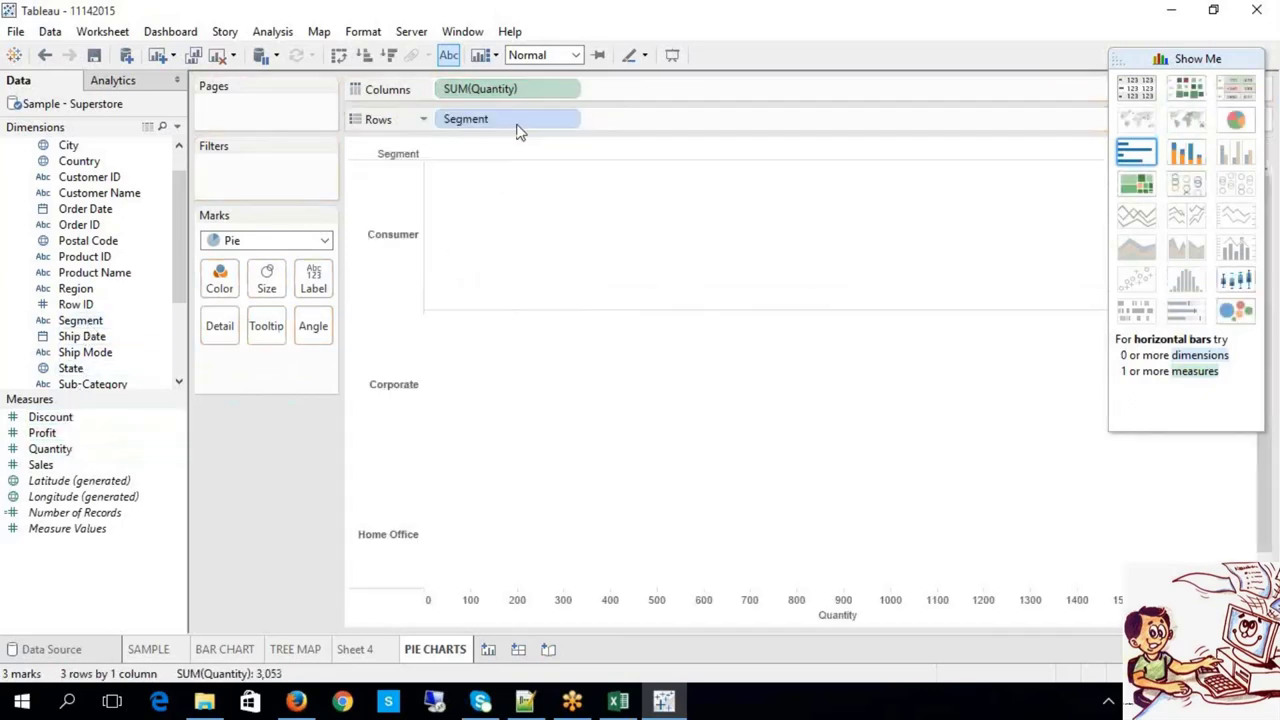
pyautogui.click(1236, 120)
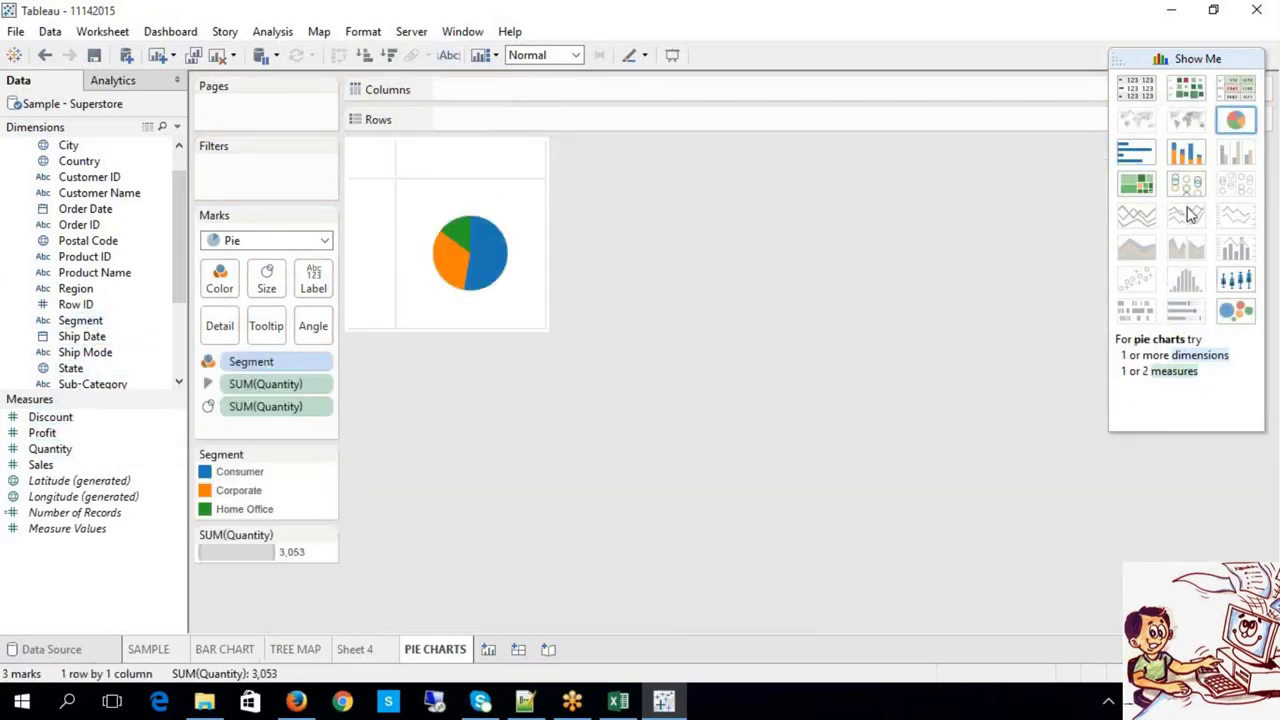
pyautogui.click(449, 56)
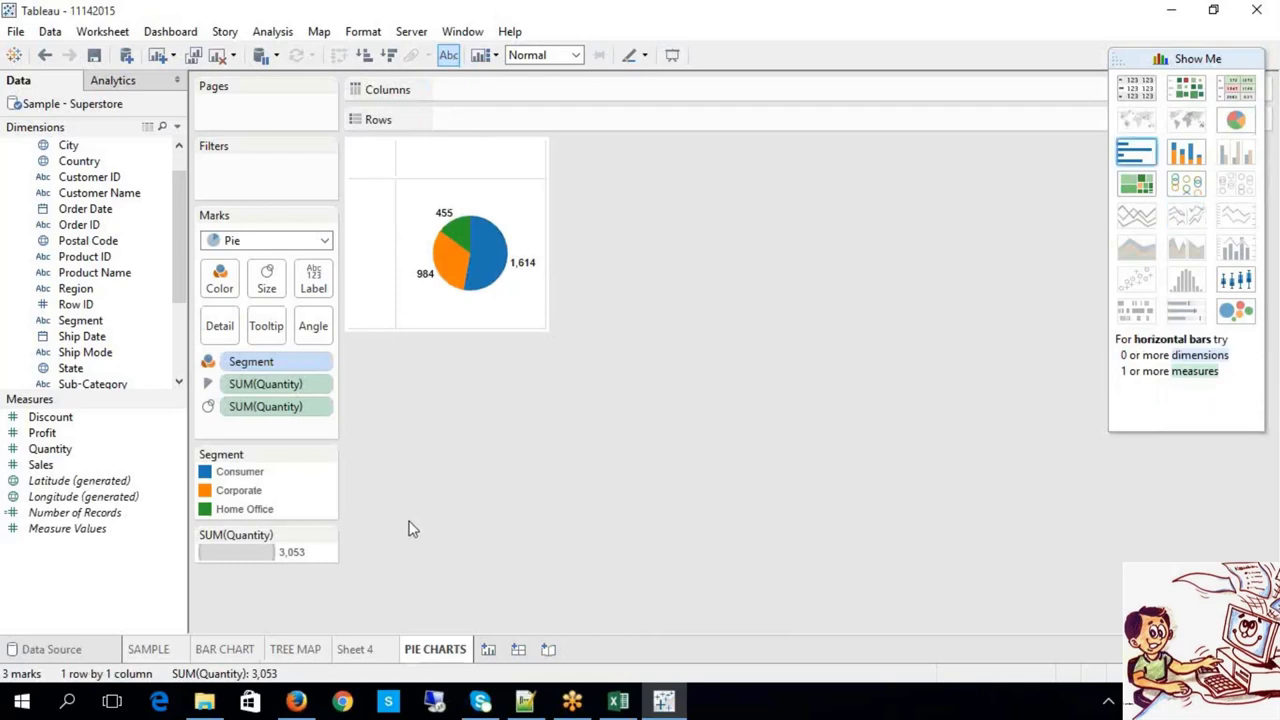
# Replace Segment with Sales as the pie's color, move Sales to the Columns shelf and add Quantity beside it
pyautogui.click(113, 465)
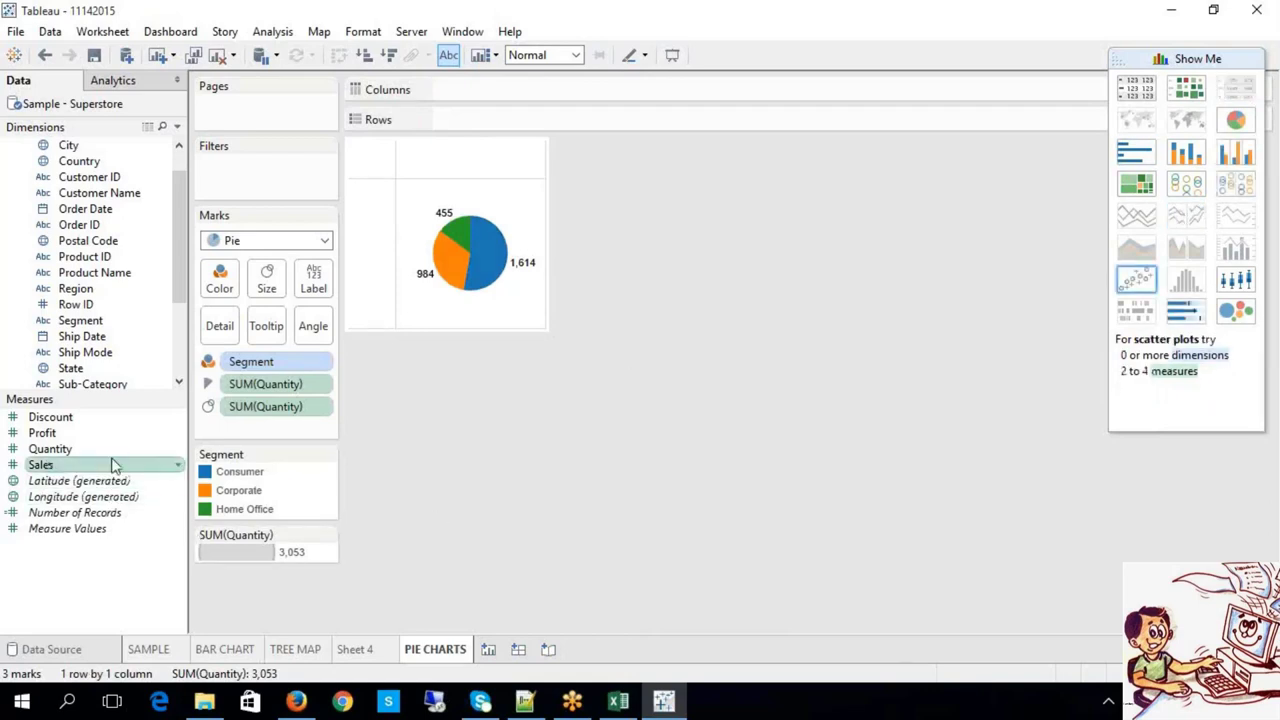
pyautogui.moveTo(113, 465); pyautogui.dragTo(220, 277)
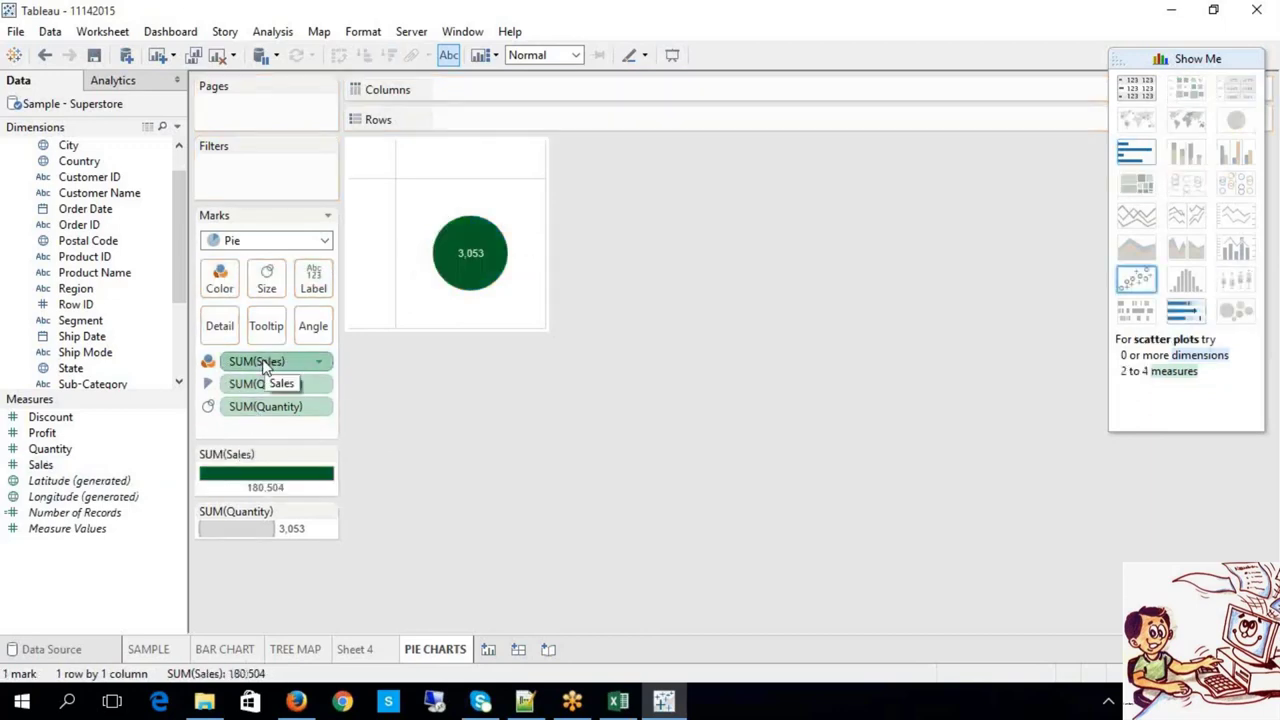
pyautogui.moveTo(265, 368); pyautogui.dragTo(471, 103)
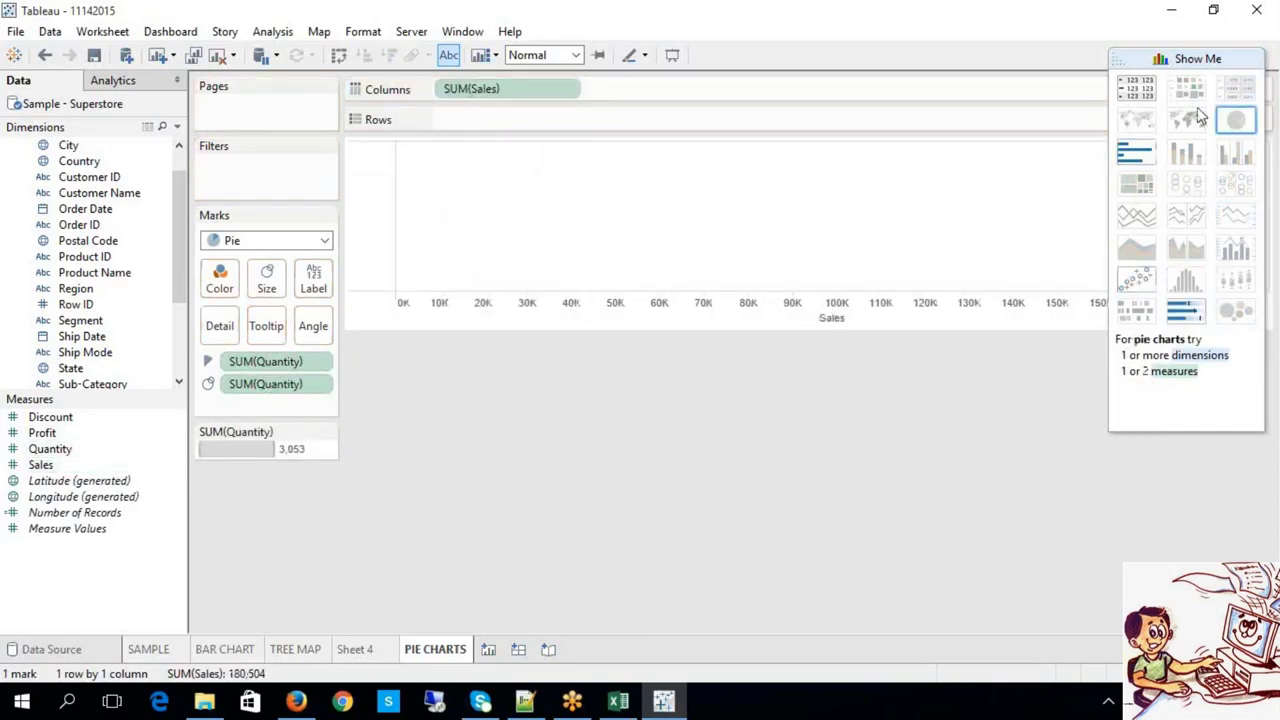
pyautogui.moveTo(57, 451); pyautogui.dragTo(626, 88)
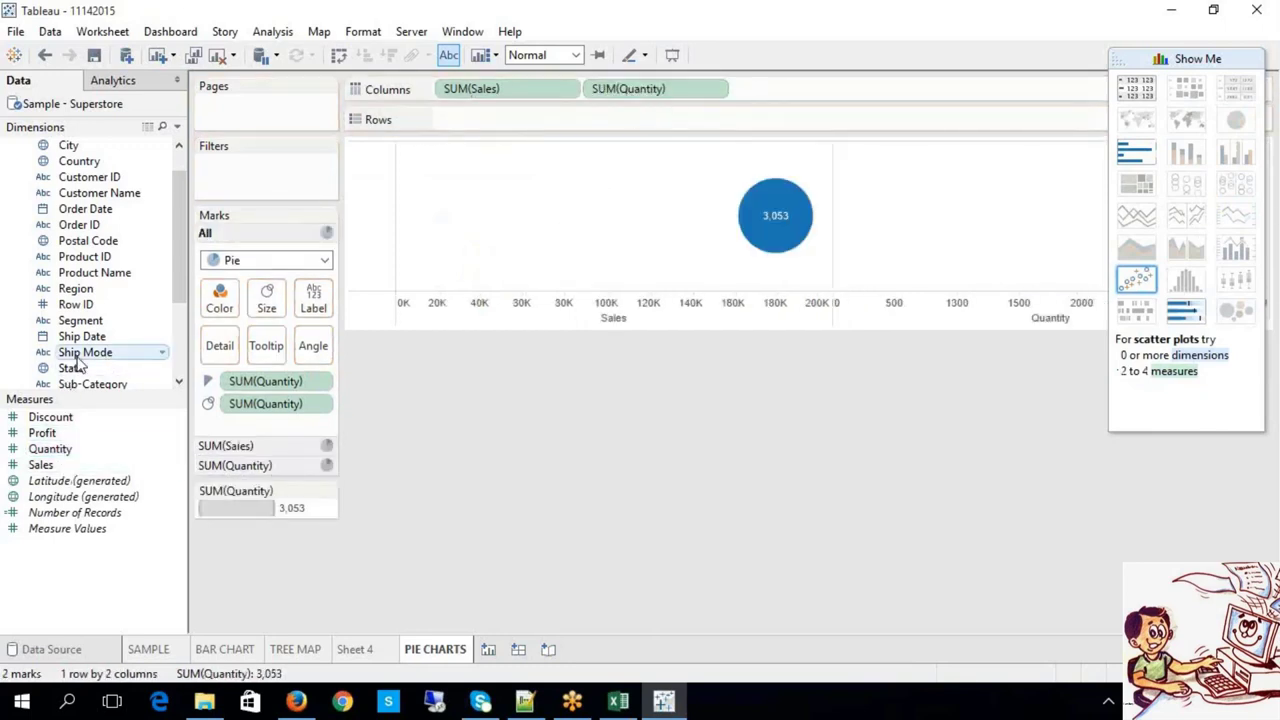
# Place Segment on the Rows shelf and convert the Sales and Quantity view to a pie chart
pyautogui.click(80, 321)
pyautogui.moveTo(506, 150); pyautogui.dragTo(526, 120)
pyautogui.click(1238, 121)
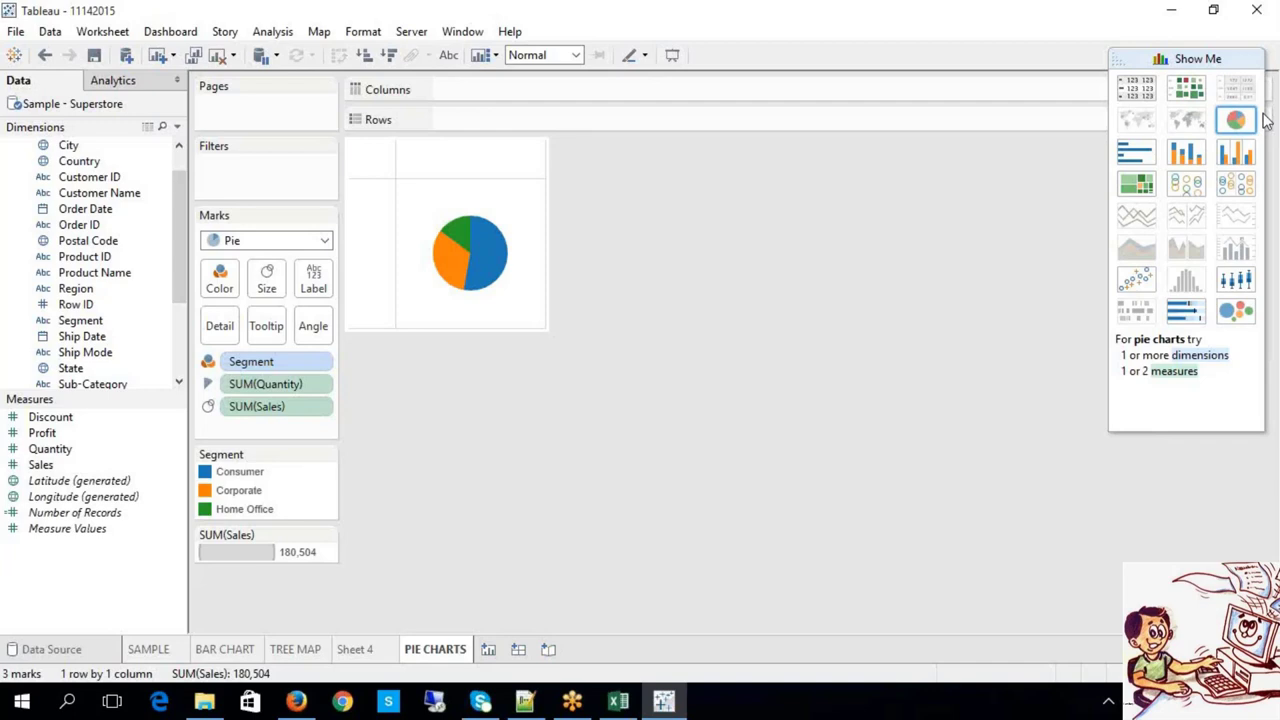
# Switch to the Excel notes and read the Text Tables or List Report definition, highlighting its heading
pyautogui.click(619, 703)
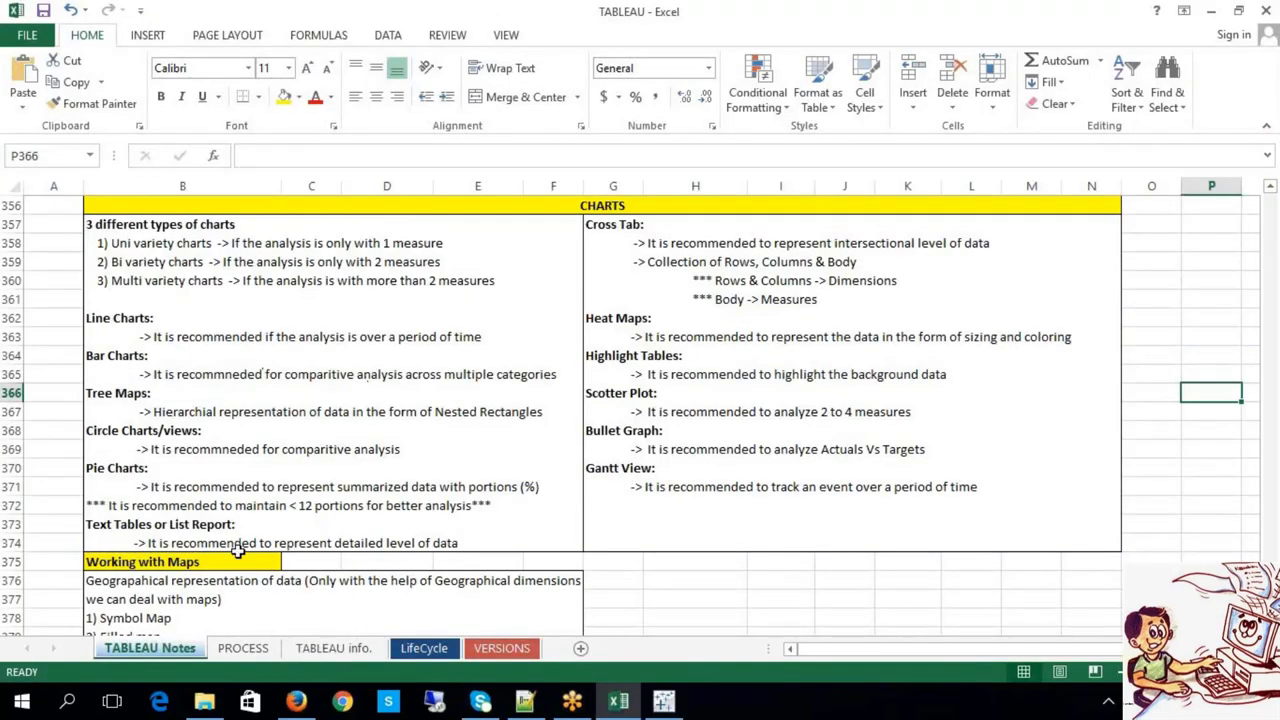
pyautogui.doubleClick(257, 522)
pyautogui.moveTo(257, 522); pyautogui.dragTo(82, 525)
pyautogui.click(1236, 314)
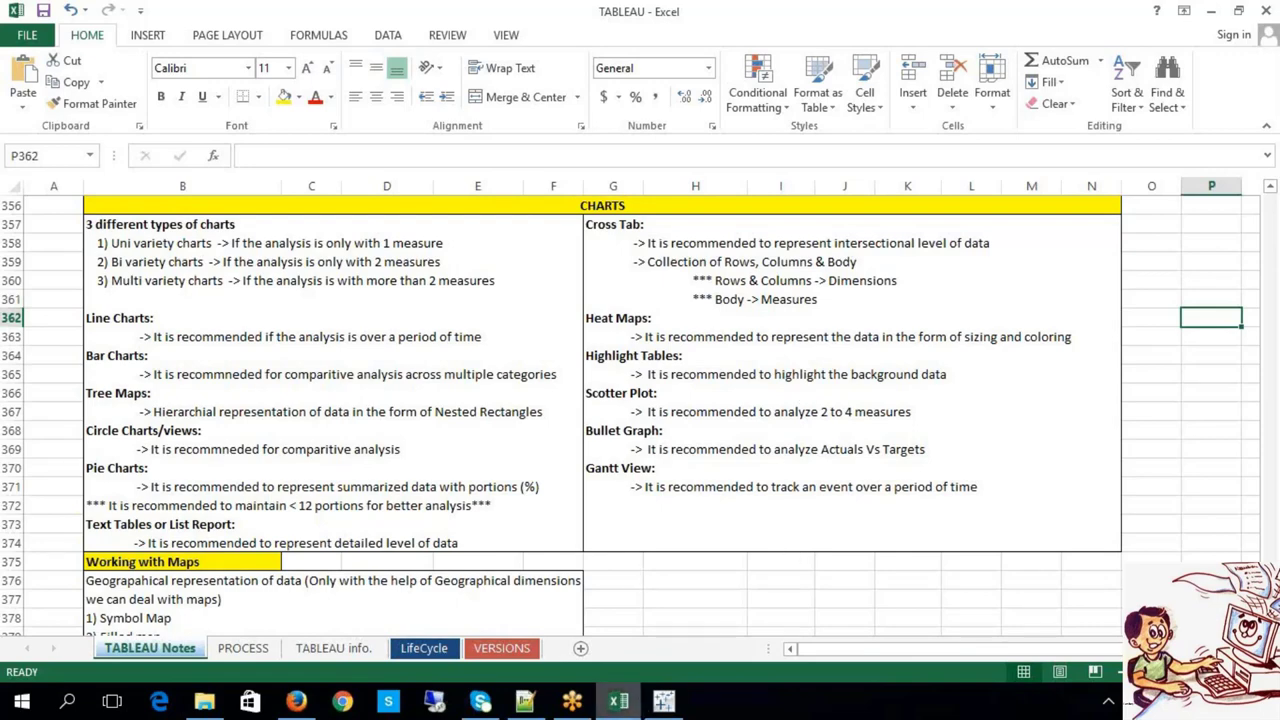
# Switch back to Tableau and create a new worksheet after PIE CHARTS
pyautogui.click(668, 705)
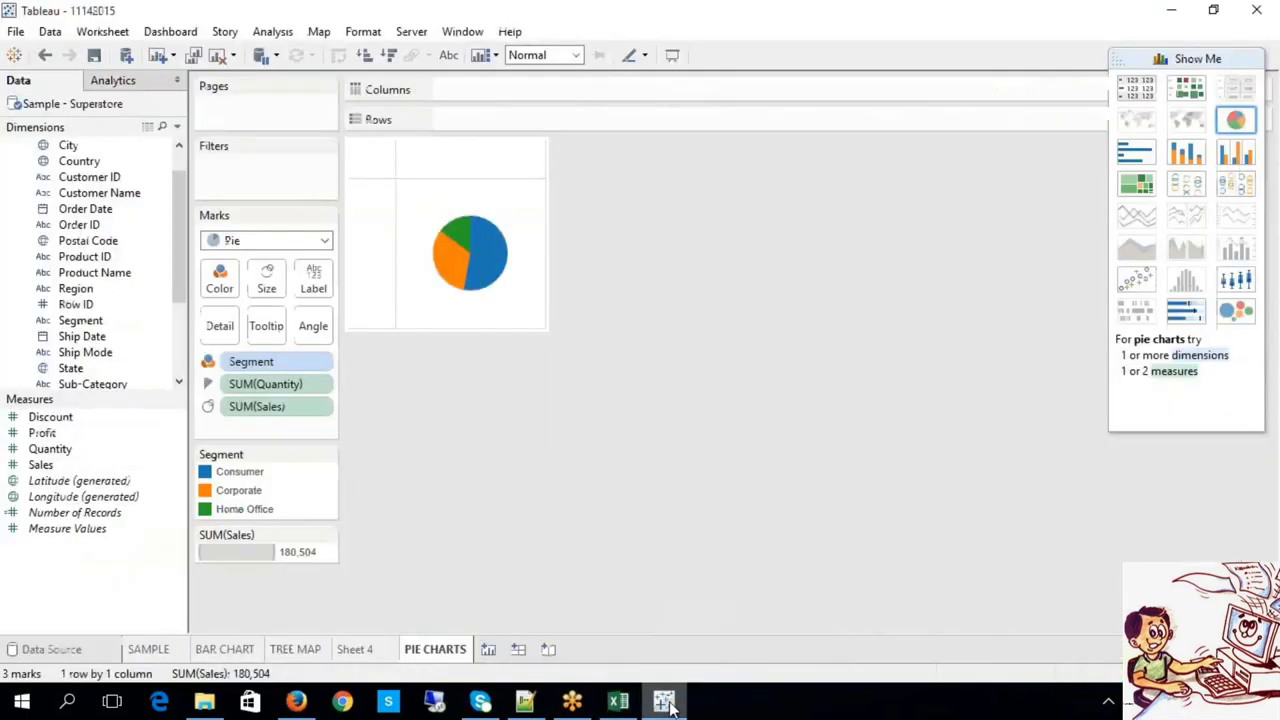
pyautogui.click(488, 649)
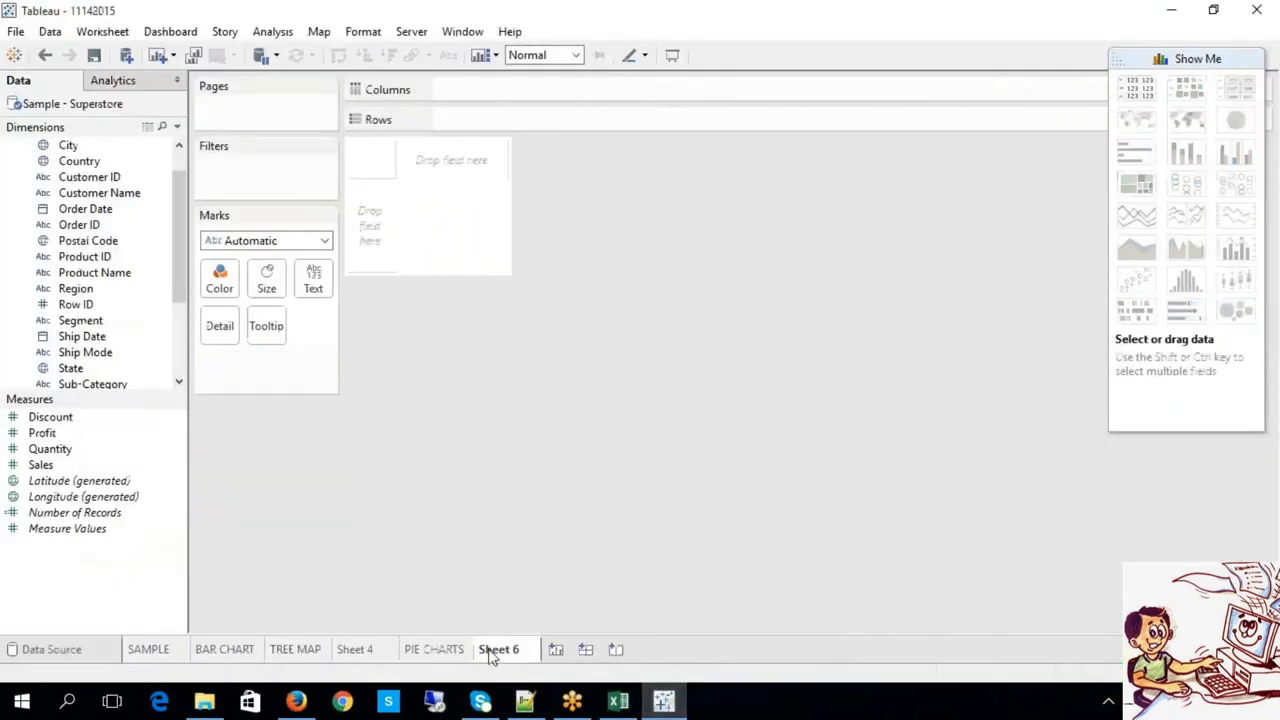
# Rename the new worksheet as TEXT TABLES
pyautogui.doubleClick(490, 650)
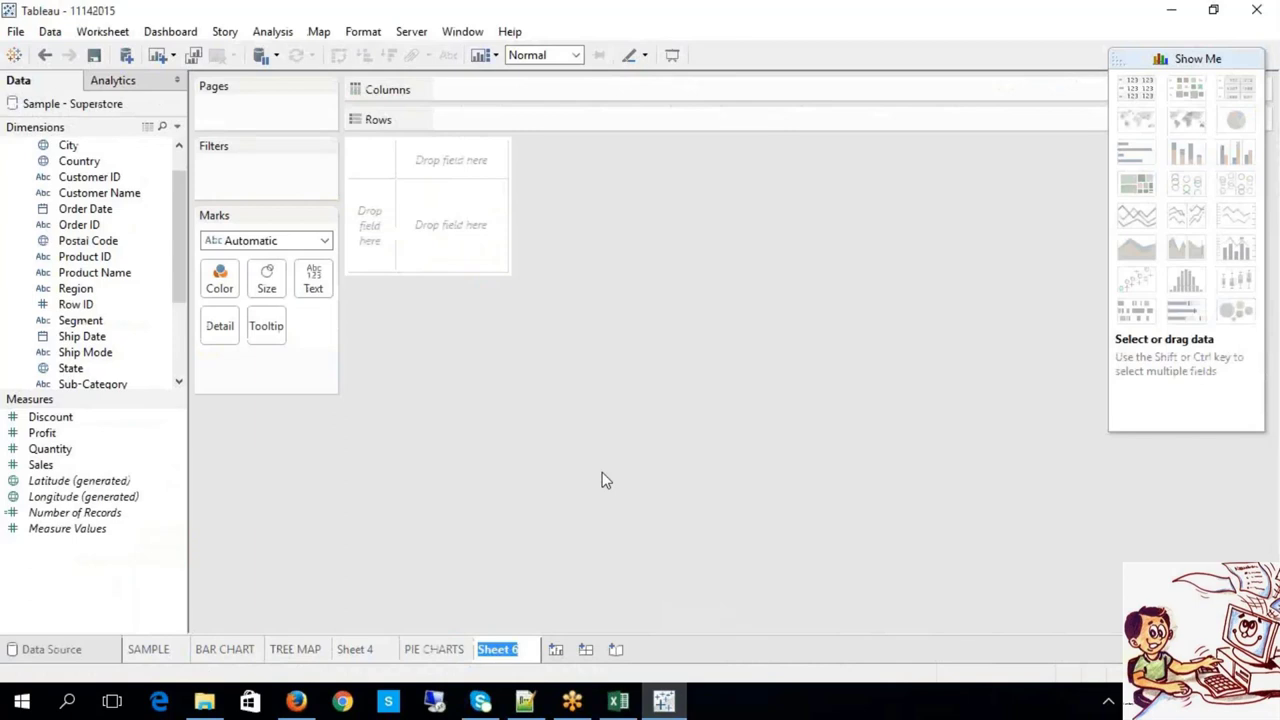
pyautogui.write('TEXT TABLES')
pyautogui.press('Return')
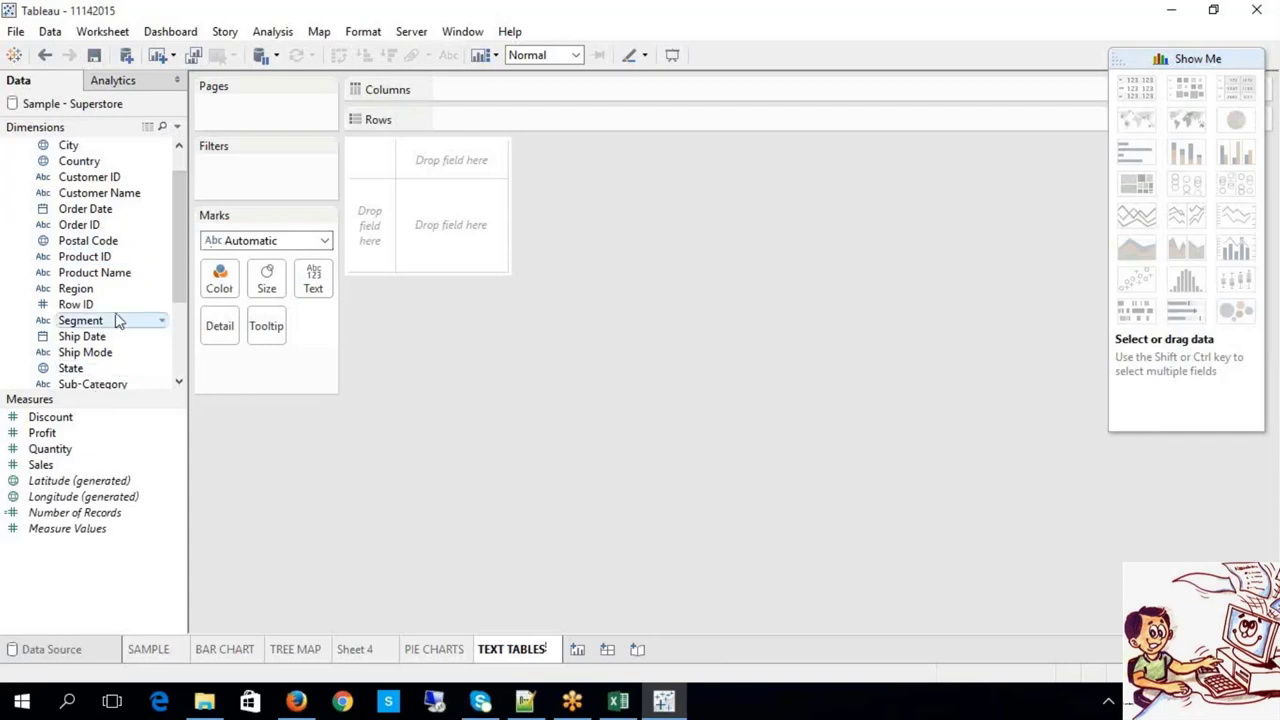
# Place Segment, Sales and Quantity on the Rows shelf in that order
pyautogui.moveTo(110, 328); pyautogui.dragTo(480, 133)
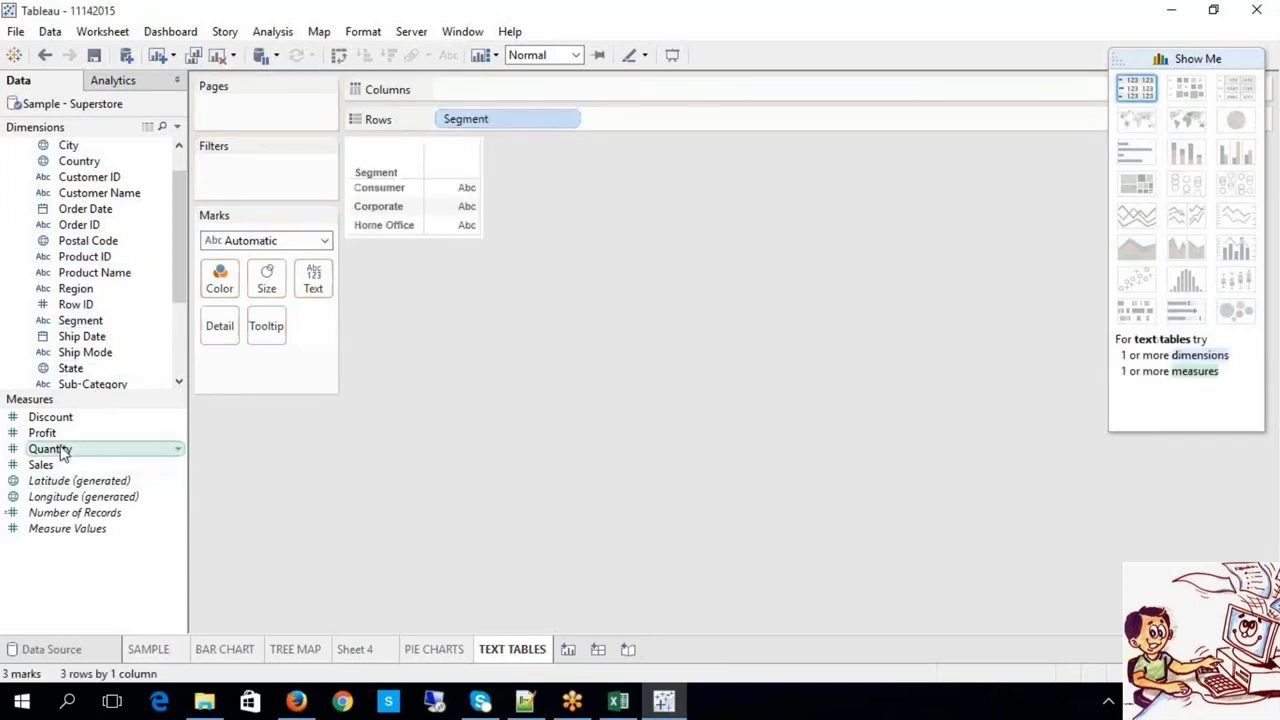
pyautogui.moveTo(57, 467); pyautogui.dragTo(636, 120)
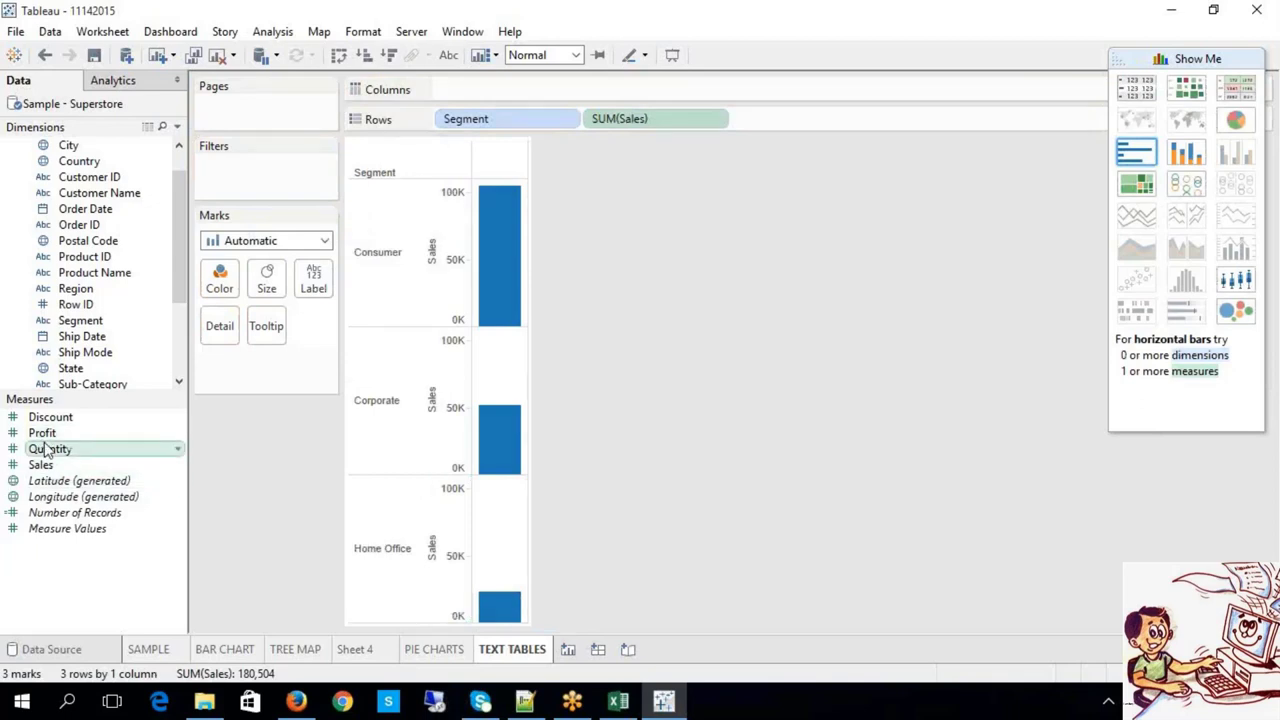
pyautogui.moveTo(45, 453); pyautogui.dragTo(787, 122)
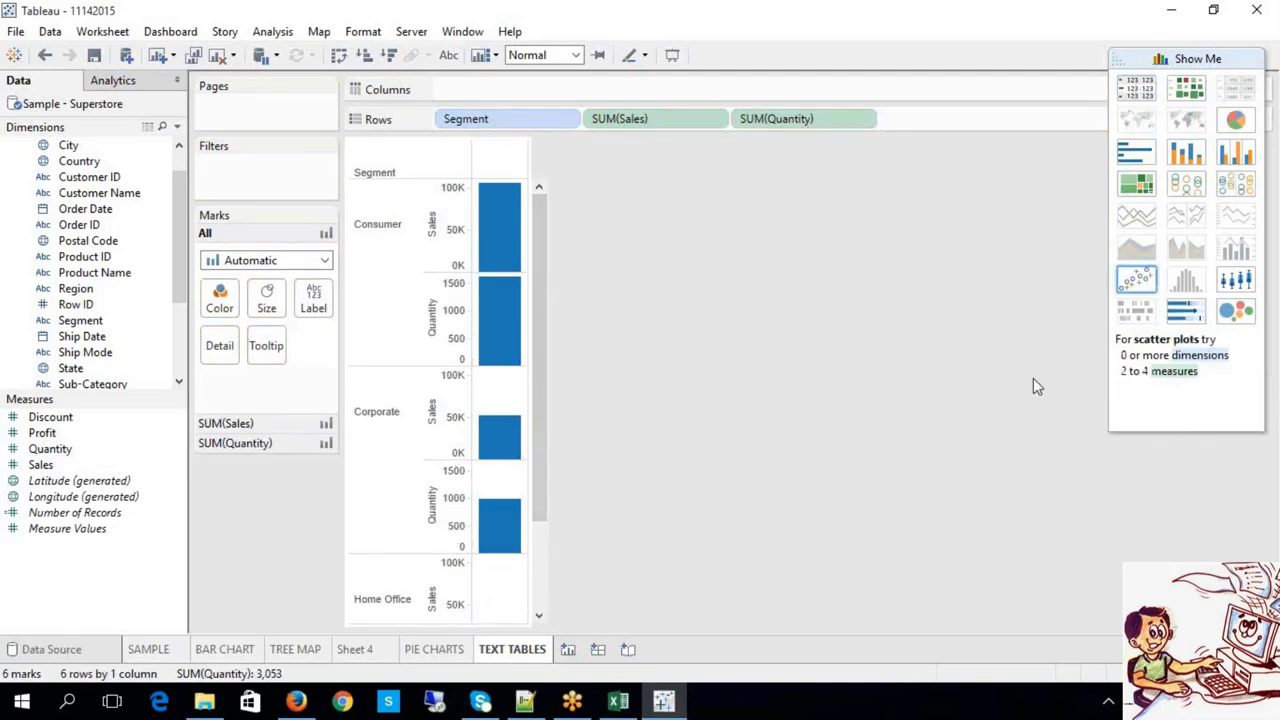
# Convert the Sales and Quantity measures on the Rows shelf from continuous to discrete
pyautogui.click(630, 122)
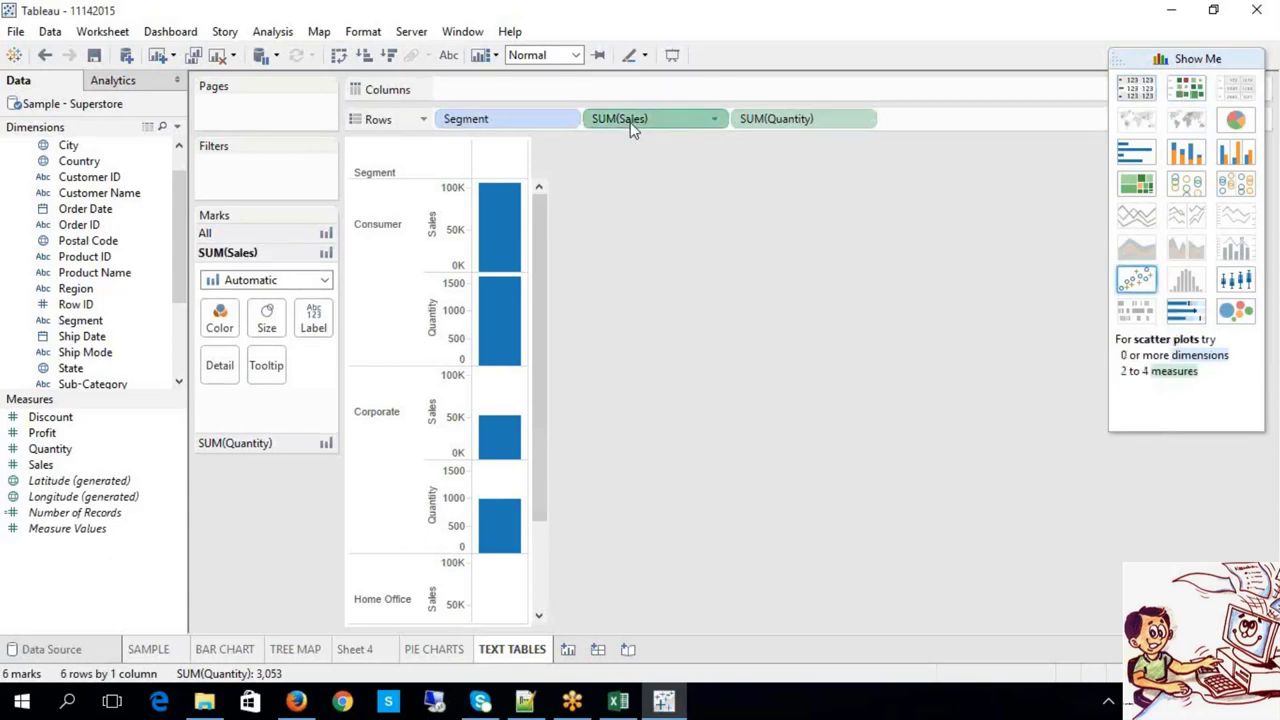
pyautogui.click(714, 119)
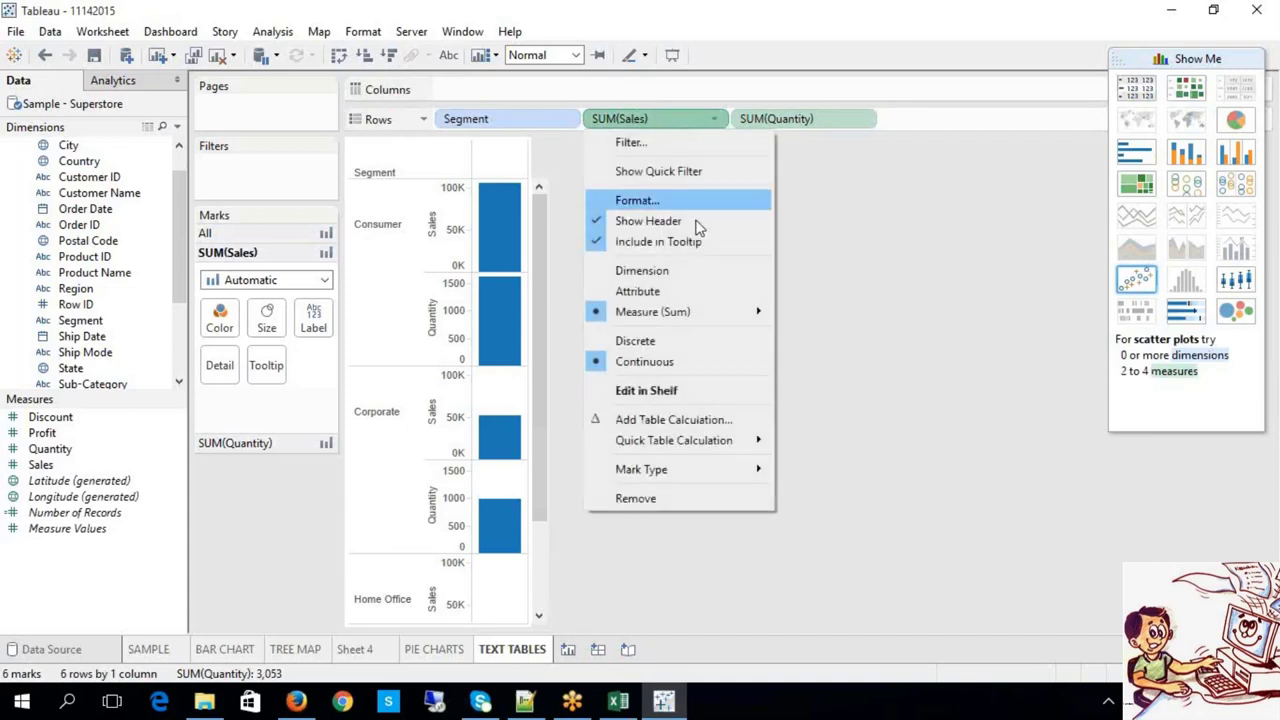
pyautogui.click(652, 341)
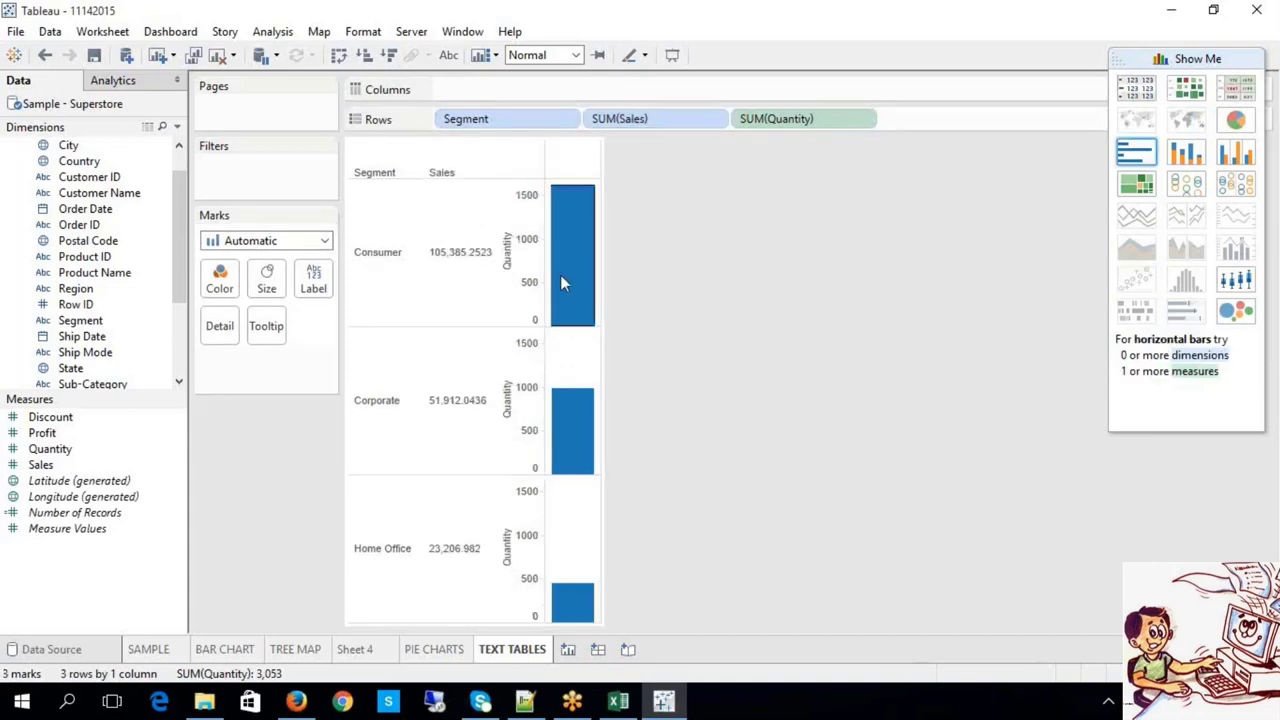
pyautogui.click(863, 119)
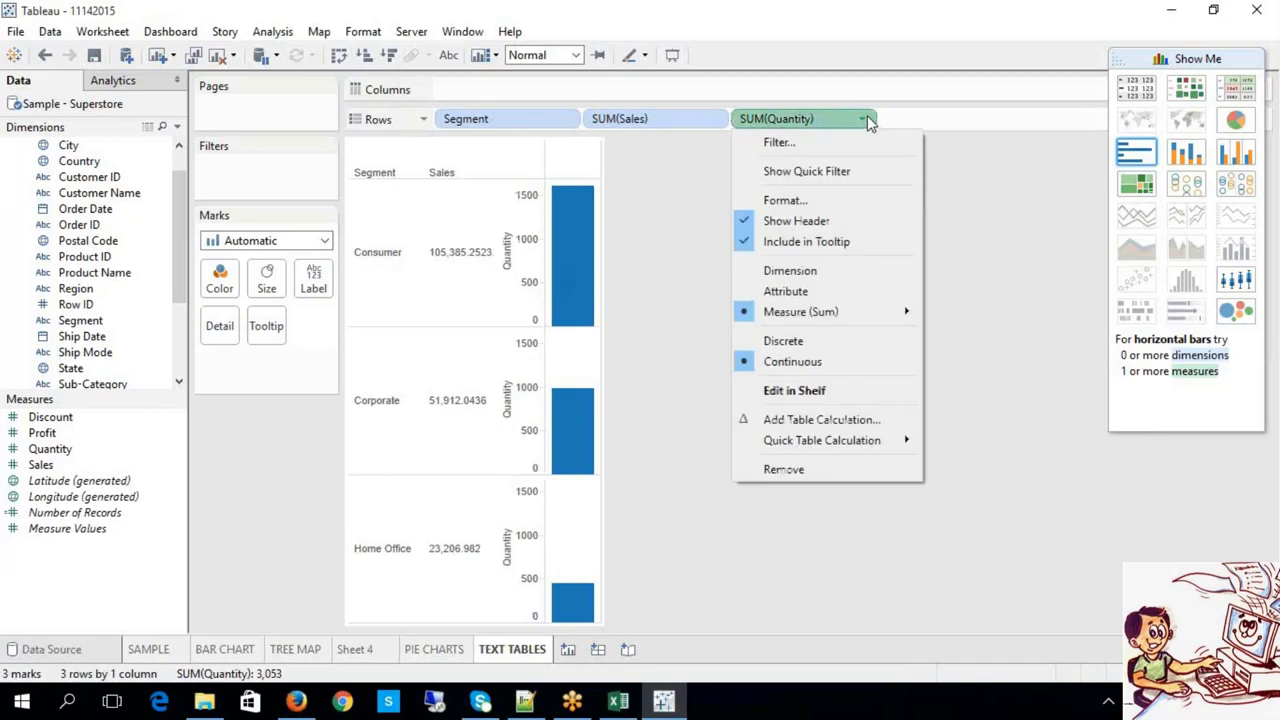
pyautogui.click(806, 341)
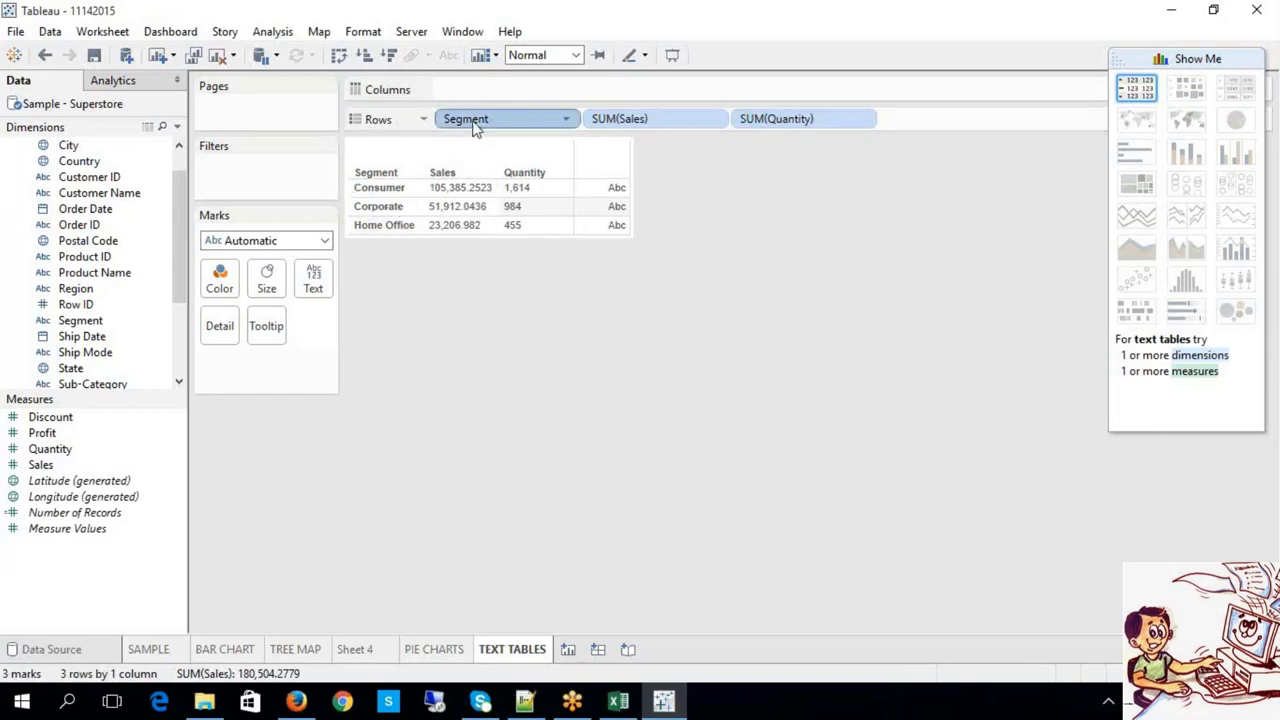
# Replace Segment with Sub-Category as the first Rows field and show Discount as the table's text
pyautogui.moveTo(475, 128); pyautogui.dragTo(186, 329)
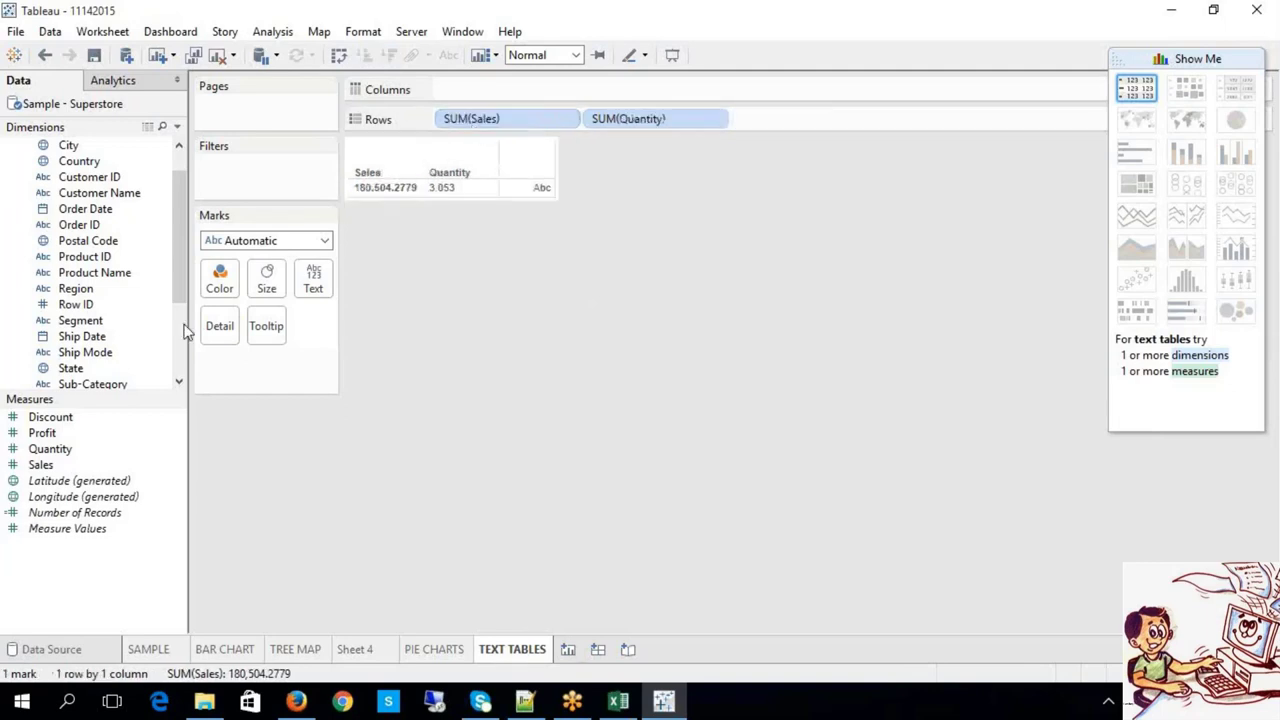
pyautogui.scroll(-3, 180, 357)
pyautogui.moveTo(92, 256); pyautogui.dragTo(835, 117)
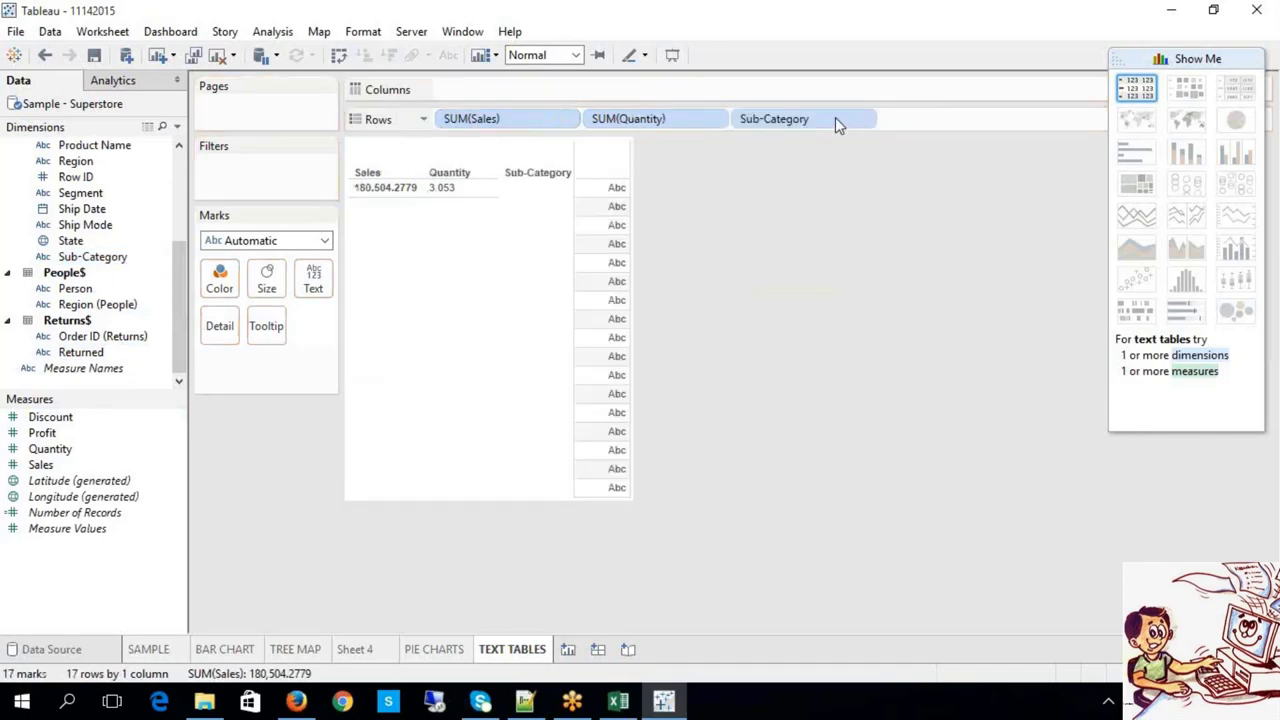
pyautogui.moveTo(835, 117); pyautogui.dragTo(450, 118)
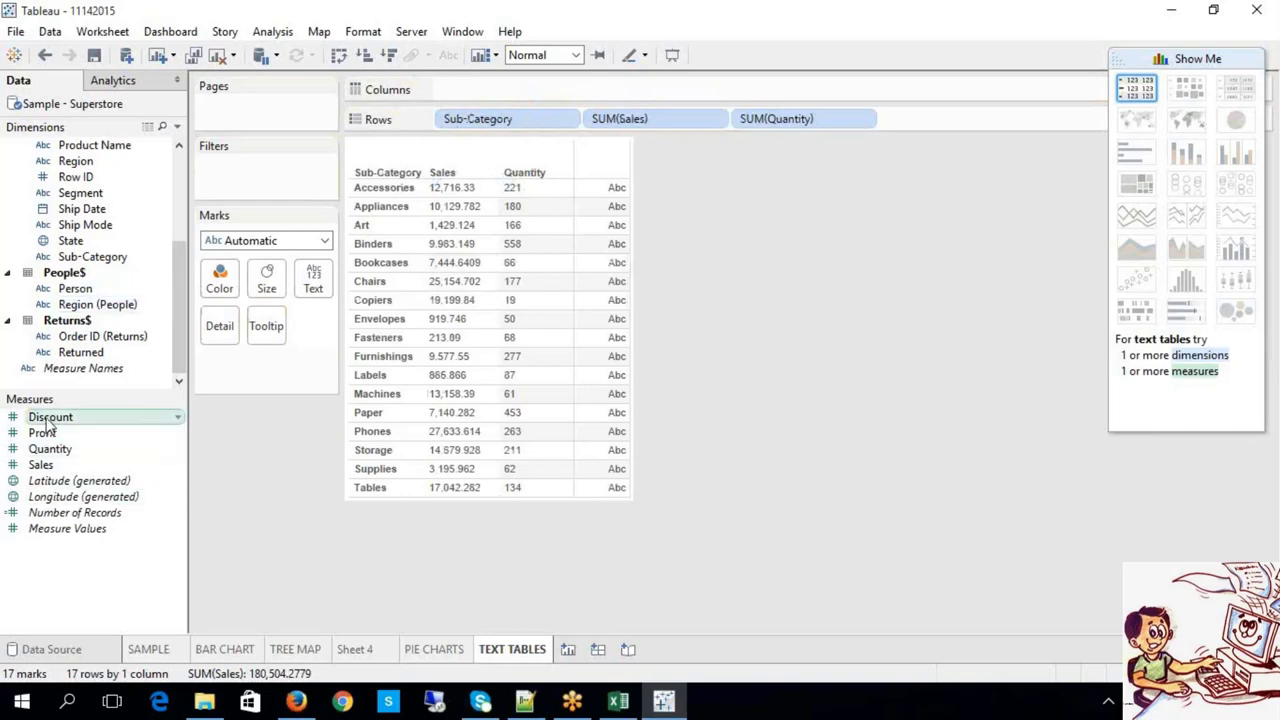
pyautogui.moveTo(46, 424); pyautogui.dragTo(312, 284)
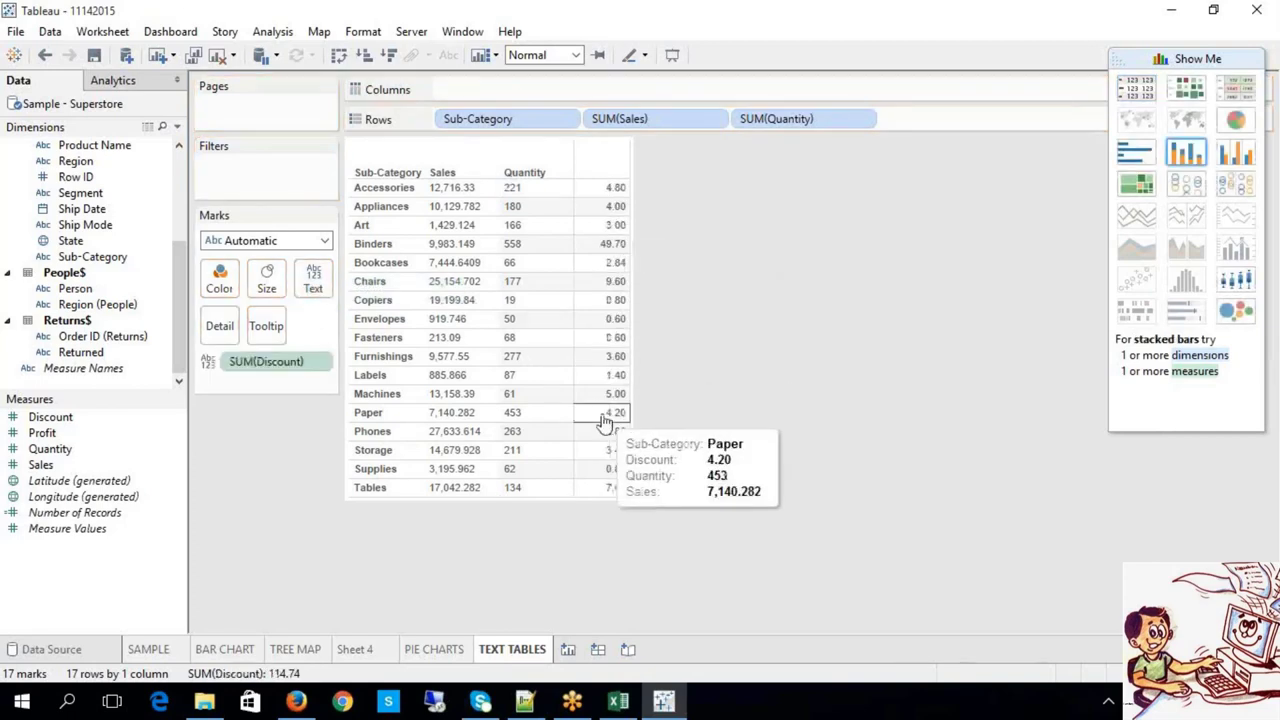
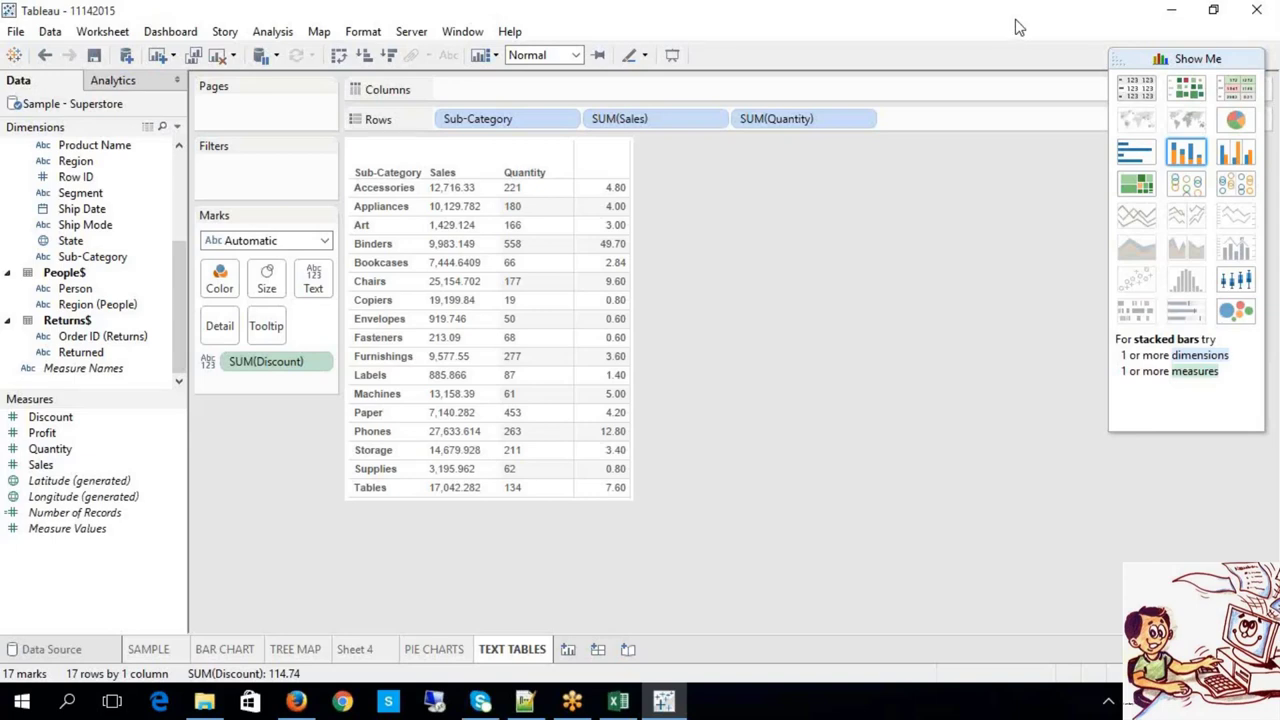
# Switch to the Excel notes and compare the Text Tables and Cross Tab definitions, highlighting the key wording of each
pyautogui.click(612, 705)
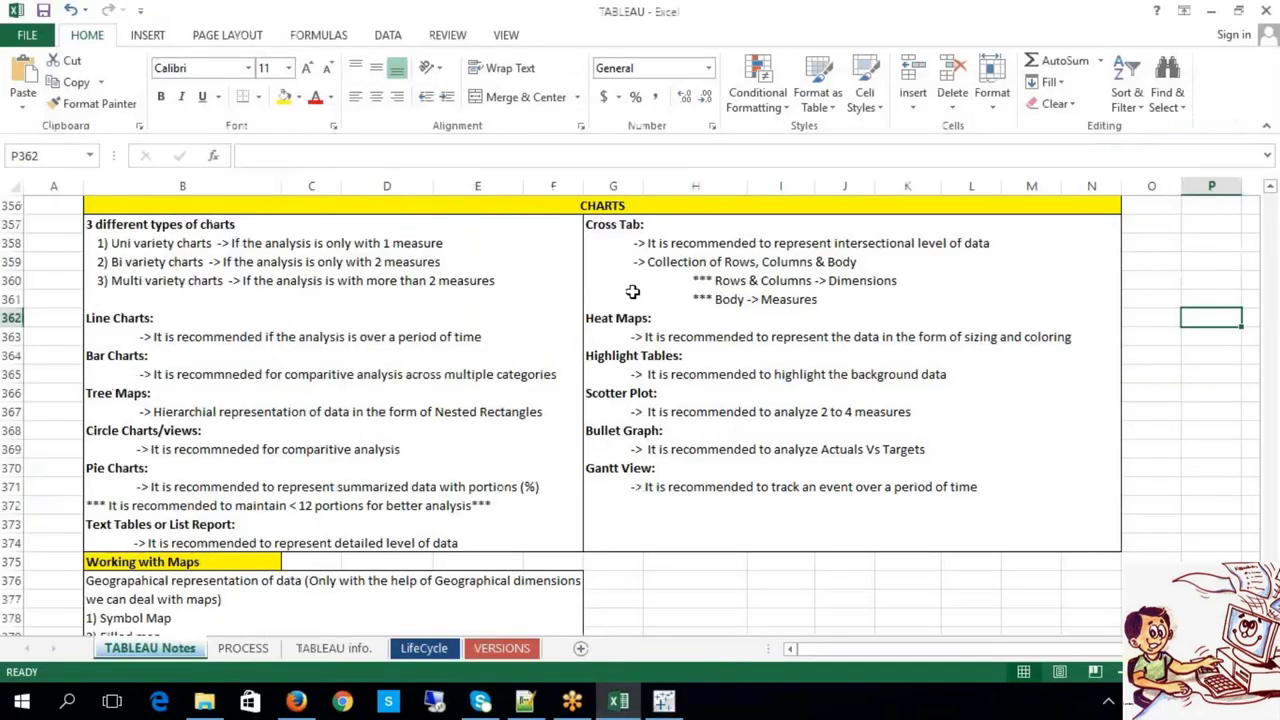
pyautogui.click(634, 289)
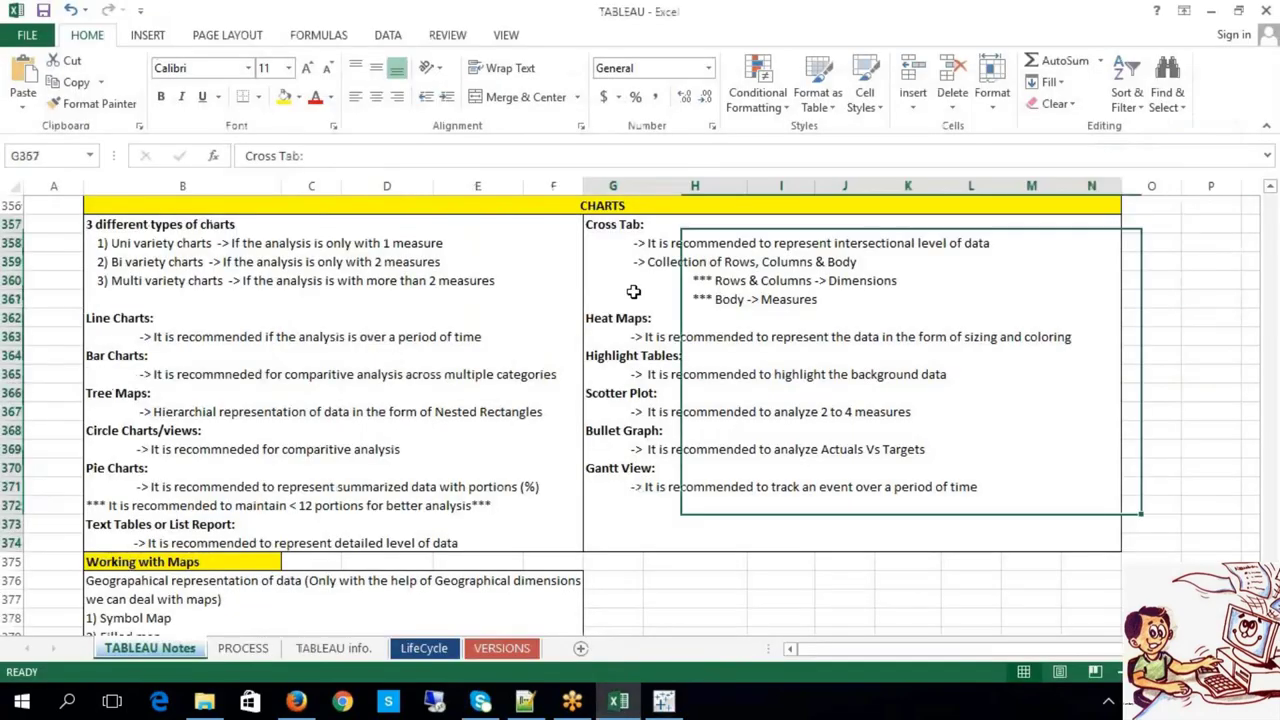
pyautogui.doubleClick(641, 261)
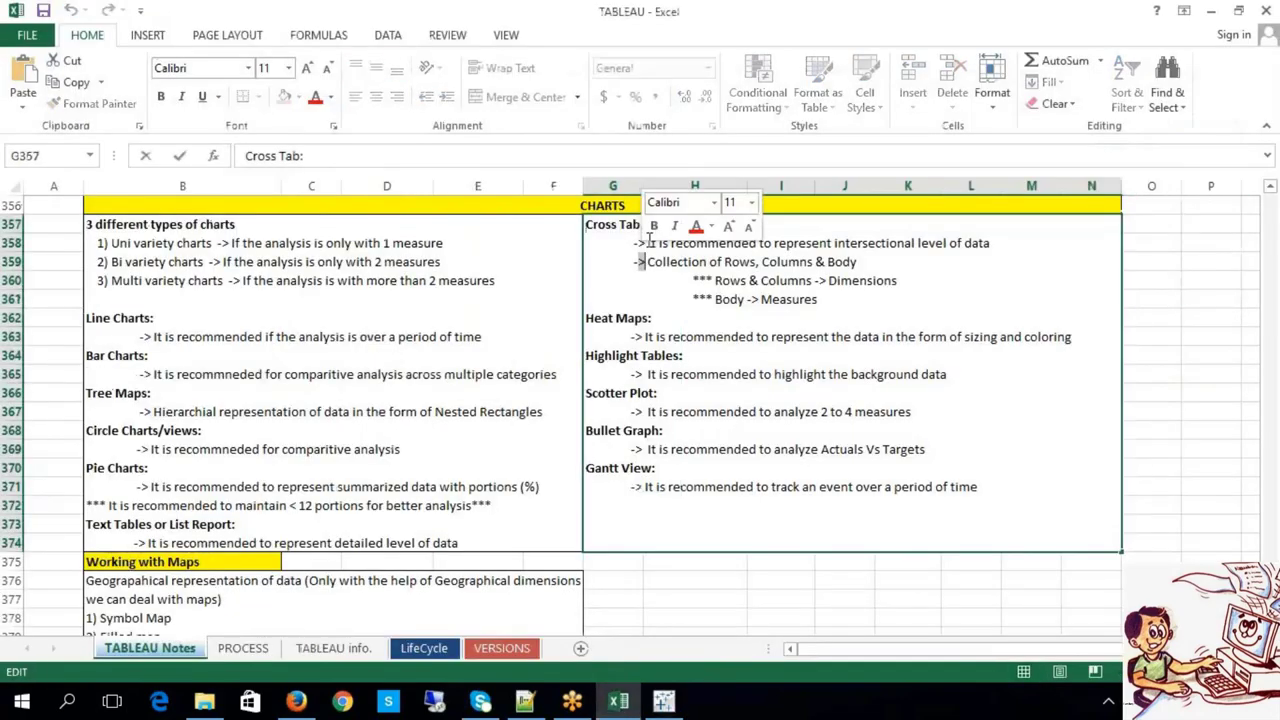
pyautogui.click(648, 243)
pyautogui.click(719, 262)
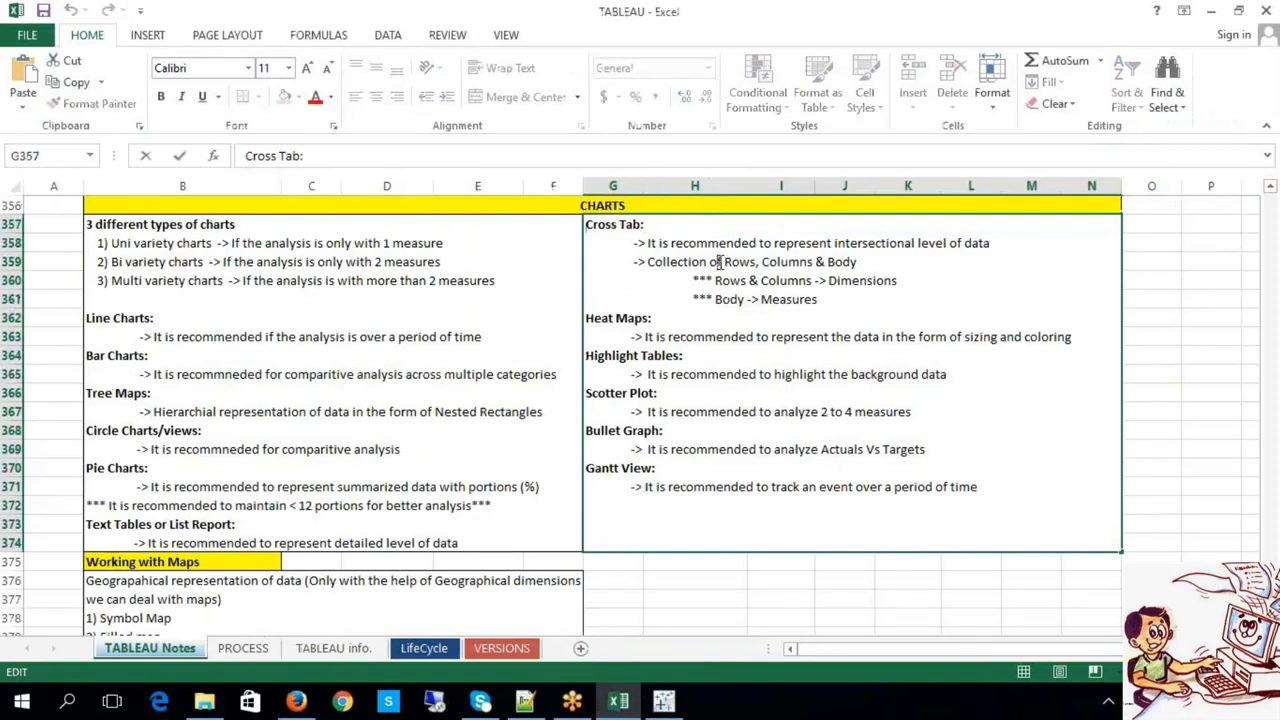
pyautogui.click(184, 540)
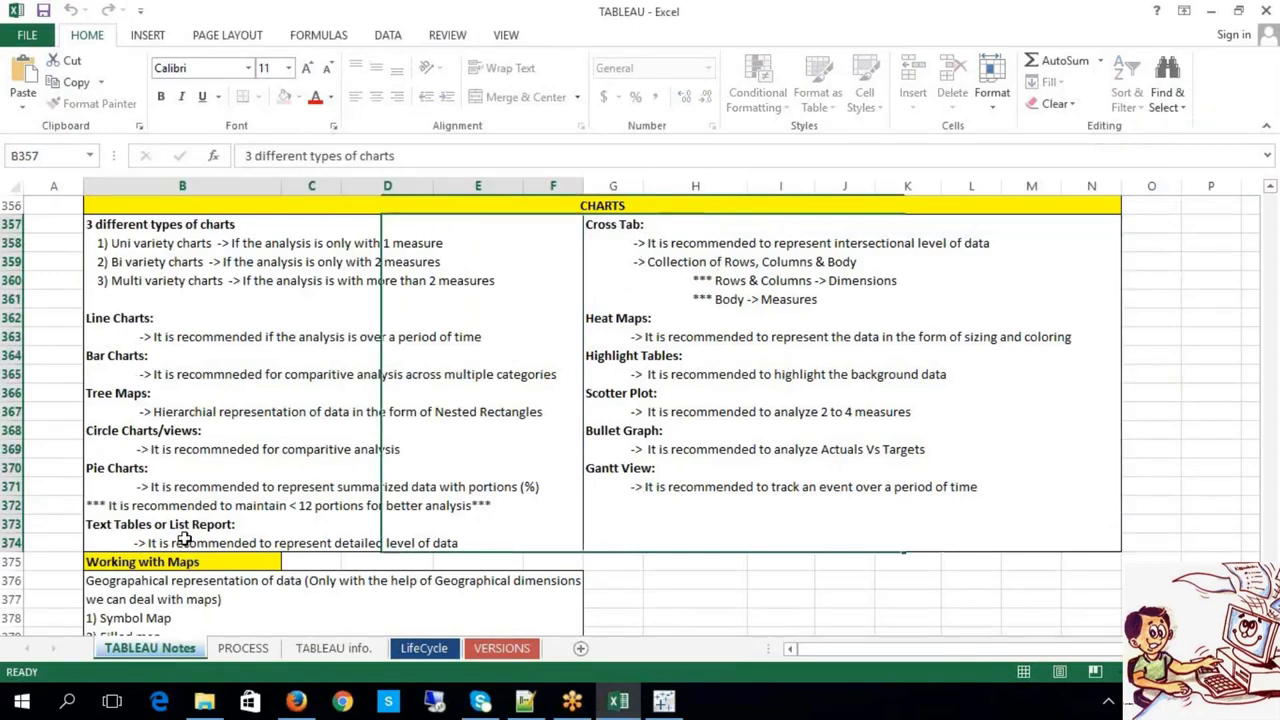
pyautogui.doubleClick(320, 543)
pyautogui.moveTo(320, 543); pyautogui.dragTo(476, 559)
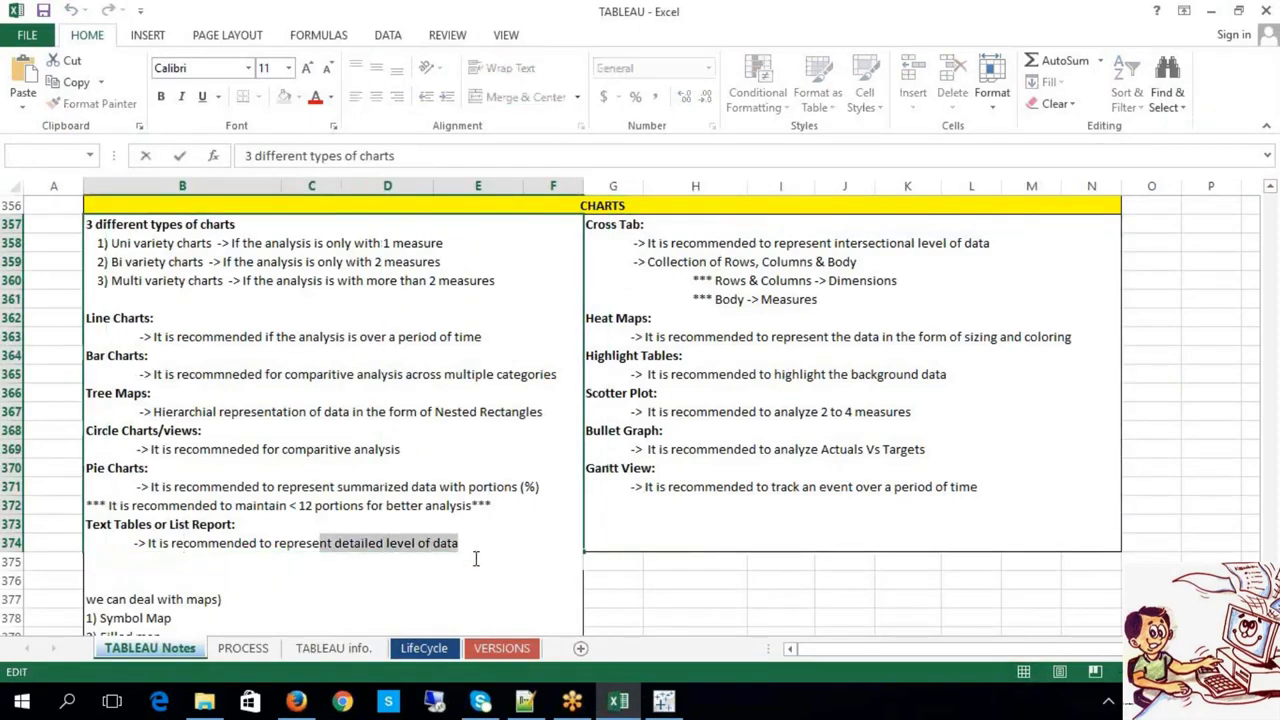
pyautogui.click(674, 592)
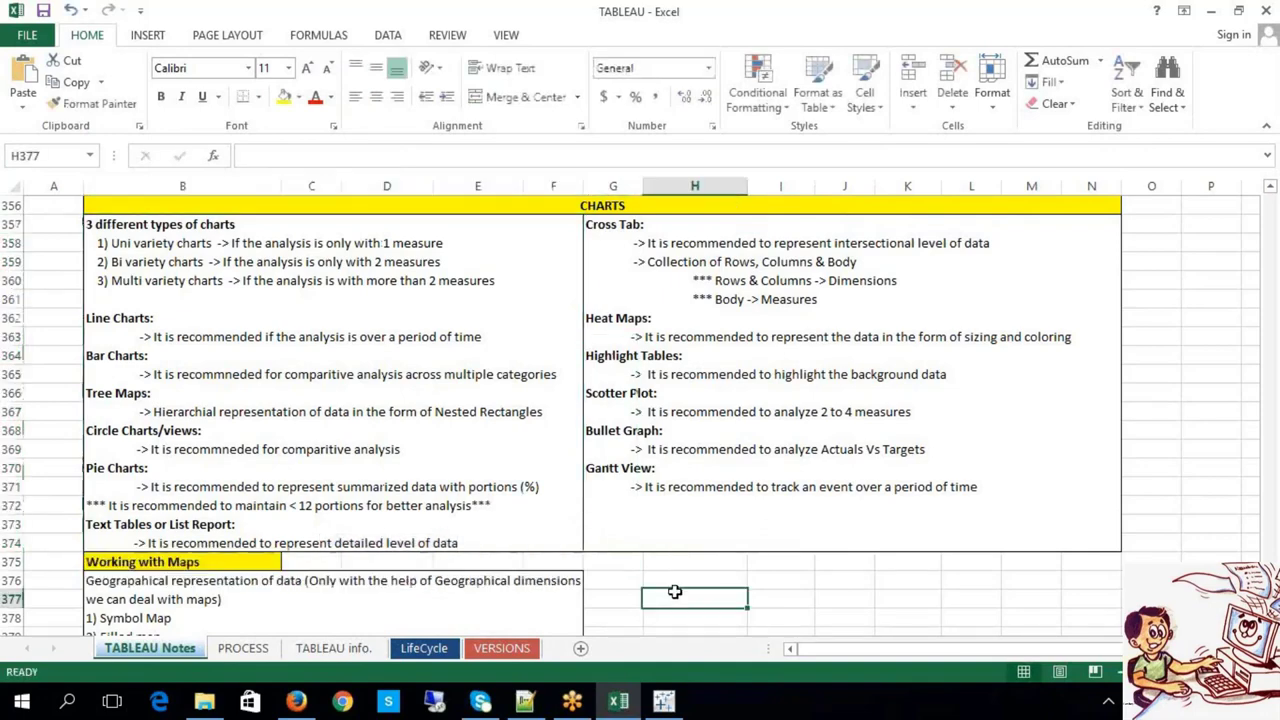
pyautogui.click(650, 243)
pyautogui.doubleClick(648, 243)
pyautogui.moveTo(648, 243); pyautogui.dragTo(1009, 248)
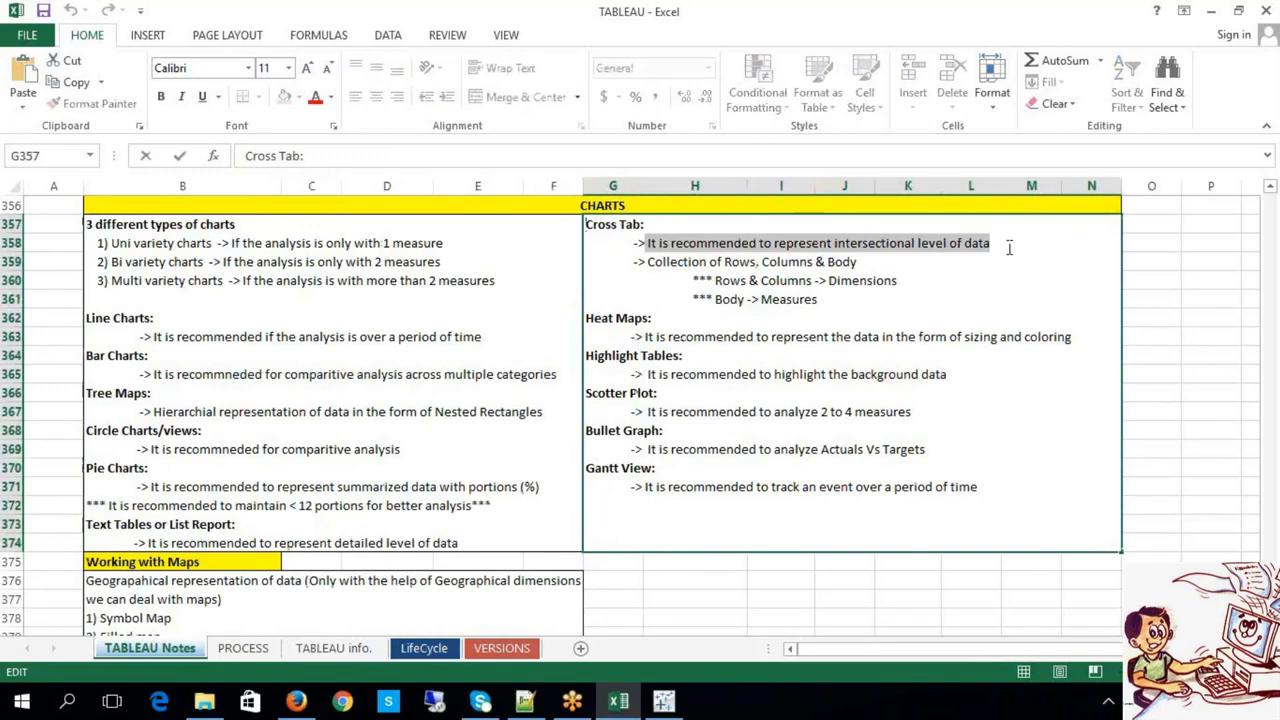
# Delete the word "level" from the Cross Tab recommendation in the notes and save the workbook
pyautogui.click(957, 290)
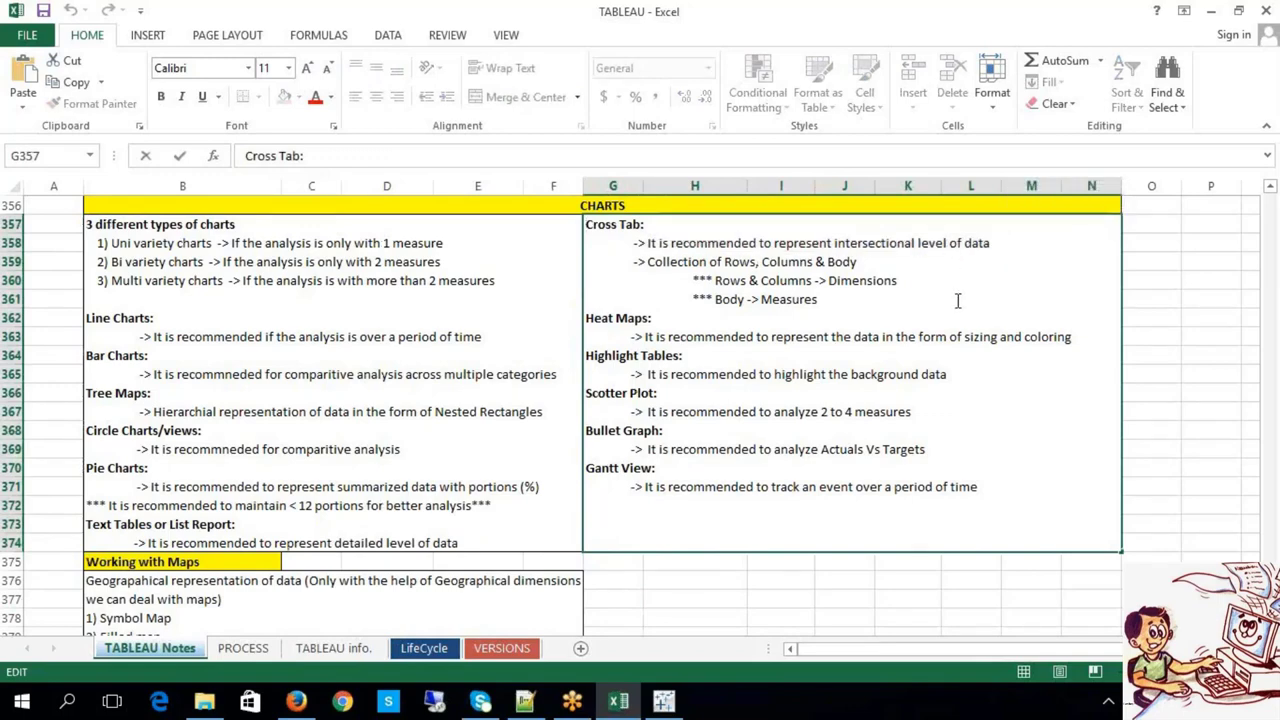
pyautogui.press('BackSpace')
pyautogui.press('BackSpace')
pyautogui.press('BackSpace')
pyautogui.press('BackSpace')
pyautogui.press('BackSpace')
pyautogui.press('BackSpace')
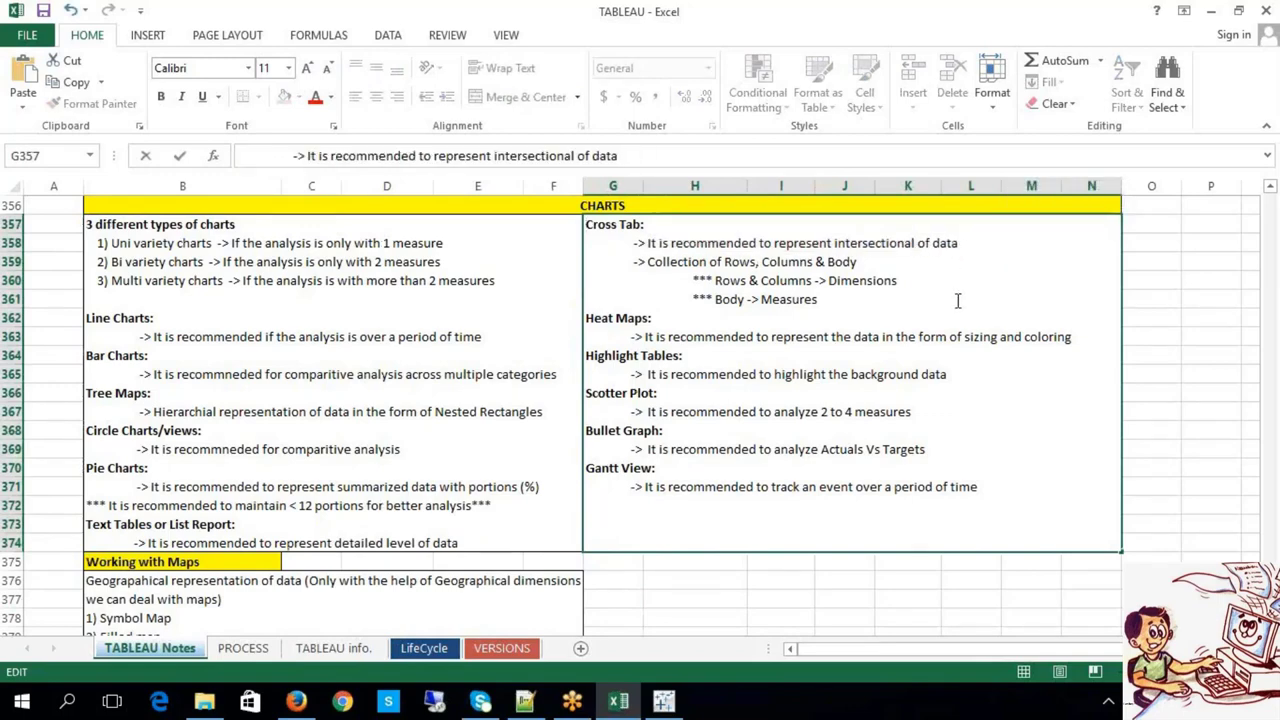
pyautogui.hotkey('ctrl', 's')
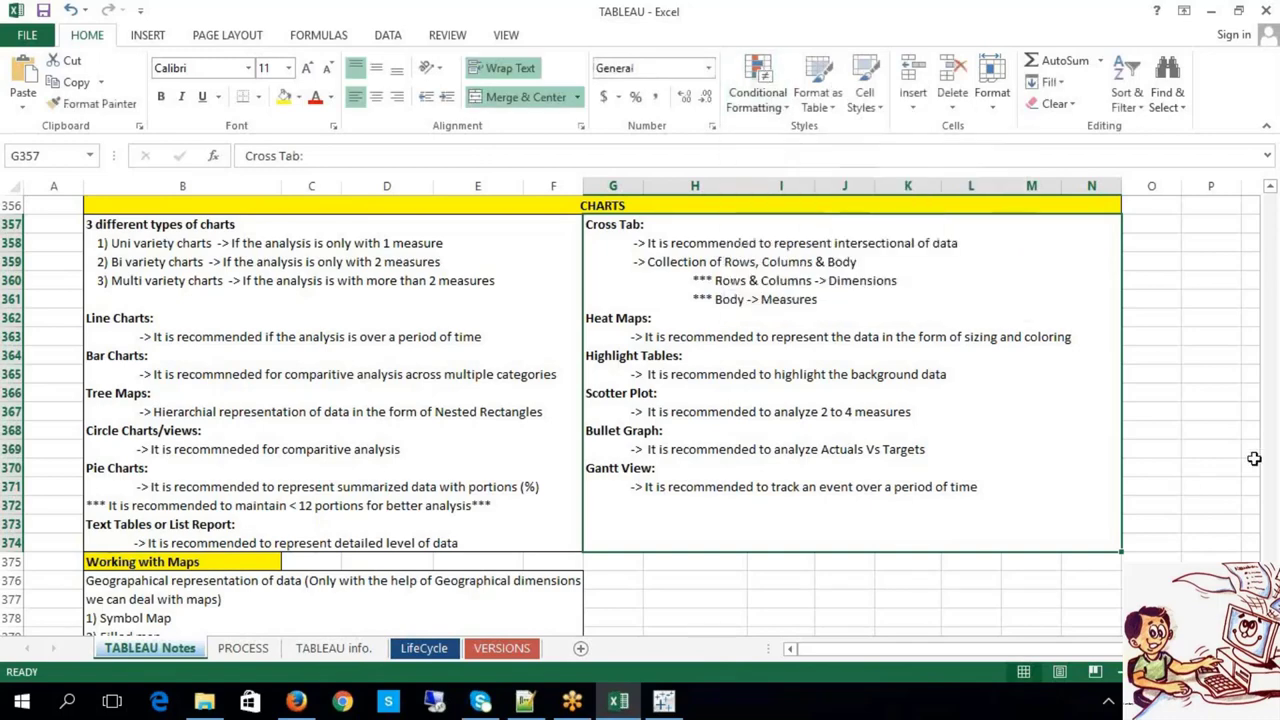
pyautogui.click(1225, 367)
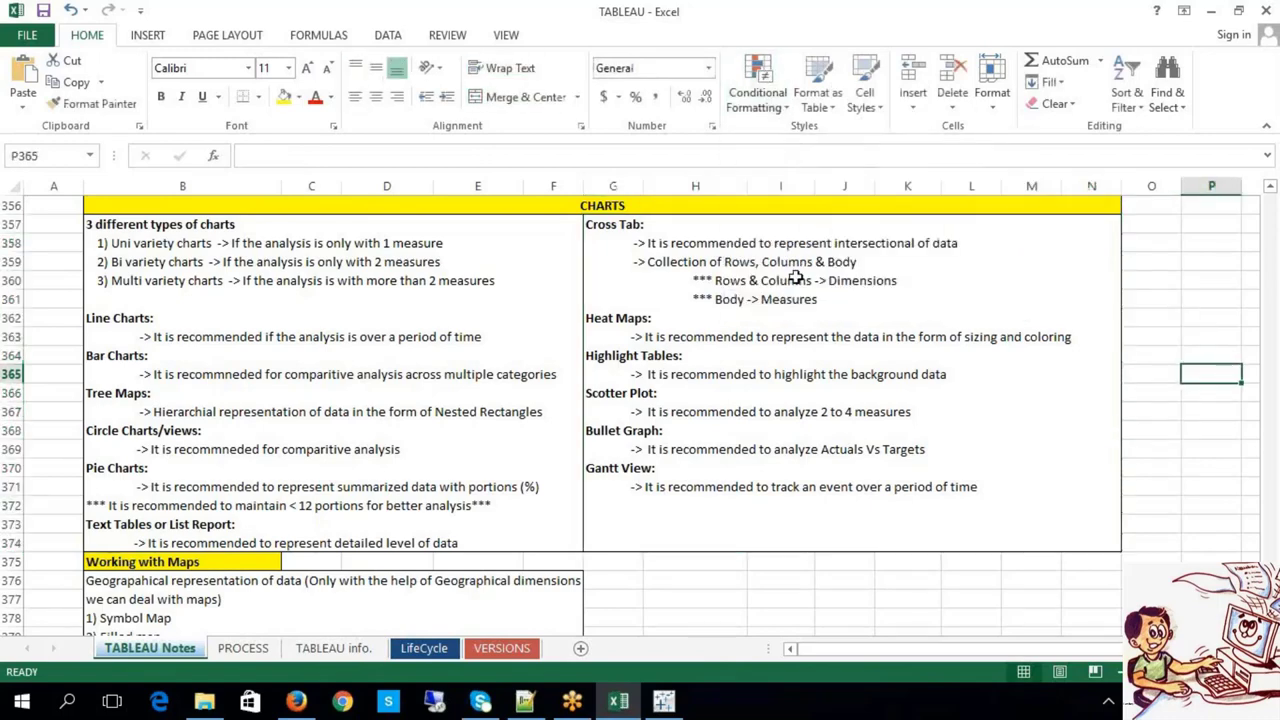
# Make the words "Dimensions" and "Measures" bold in the Cross Tab notes
pyautogui.doubleClick(748, 280)
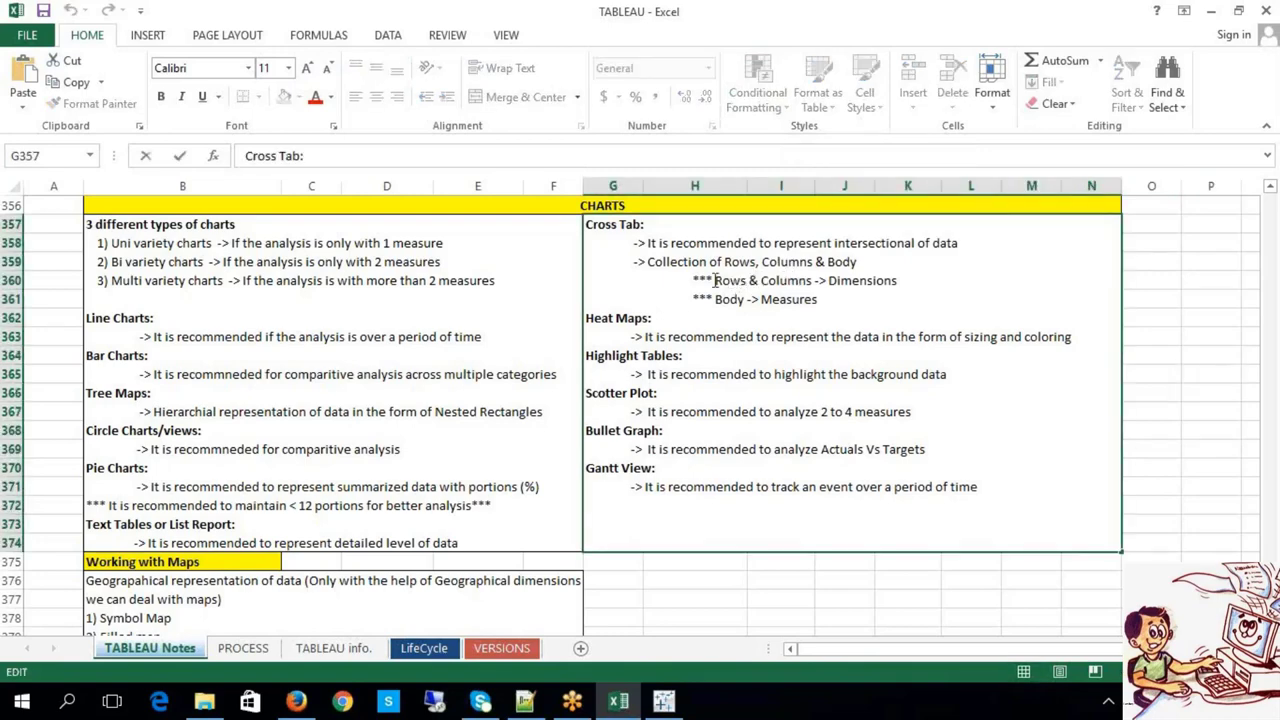
pyautogui.moveTo(714, 281); pyautogui.dragTo(760, 281)
pyautogui.moveTo(840, 299)
pyautogui.mouseDown()
pyautogui.moveTo(905, 285)
pyautogui.moveTo(835, 280)
pyautogui.mouseUp()
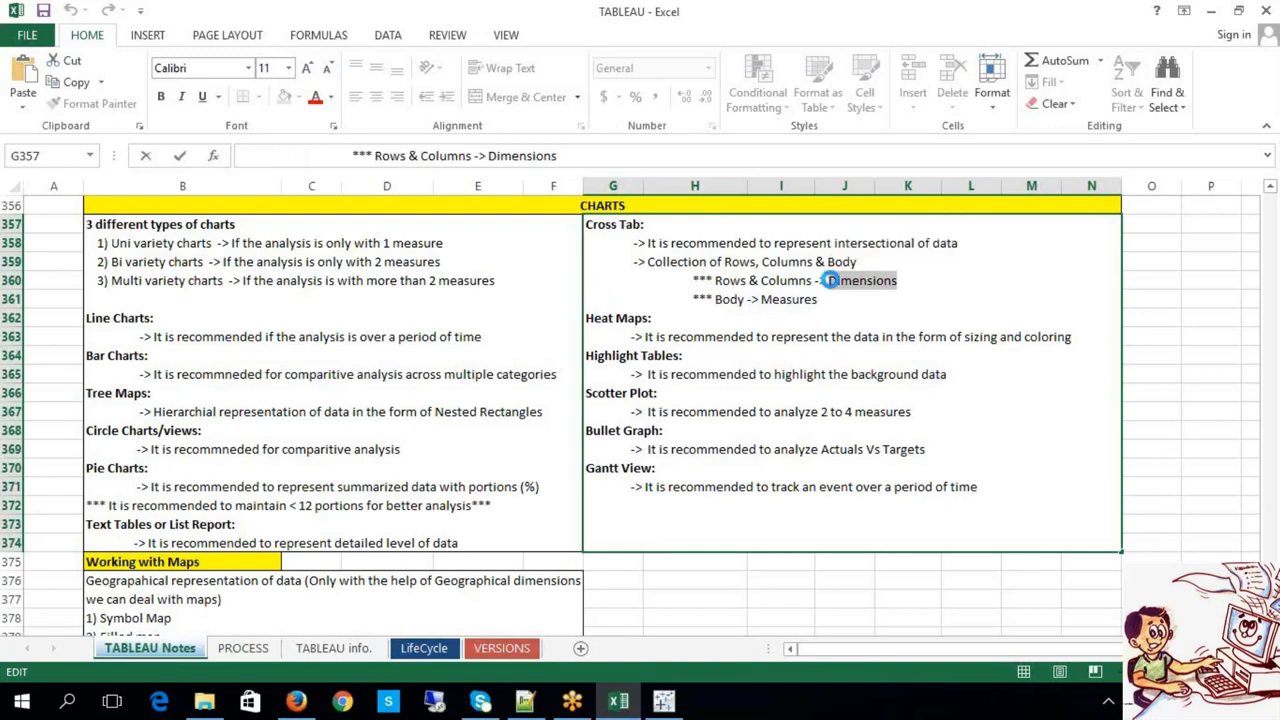
pyautogui.hotkey('ctrl', 'b')
pyautogui.moveTo(817, 299); pyautogui.dragTo(764, 300)
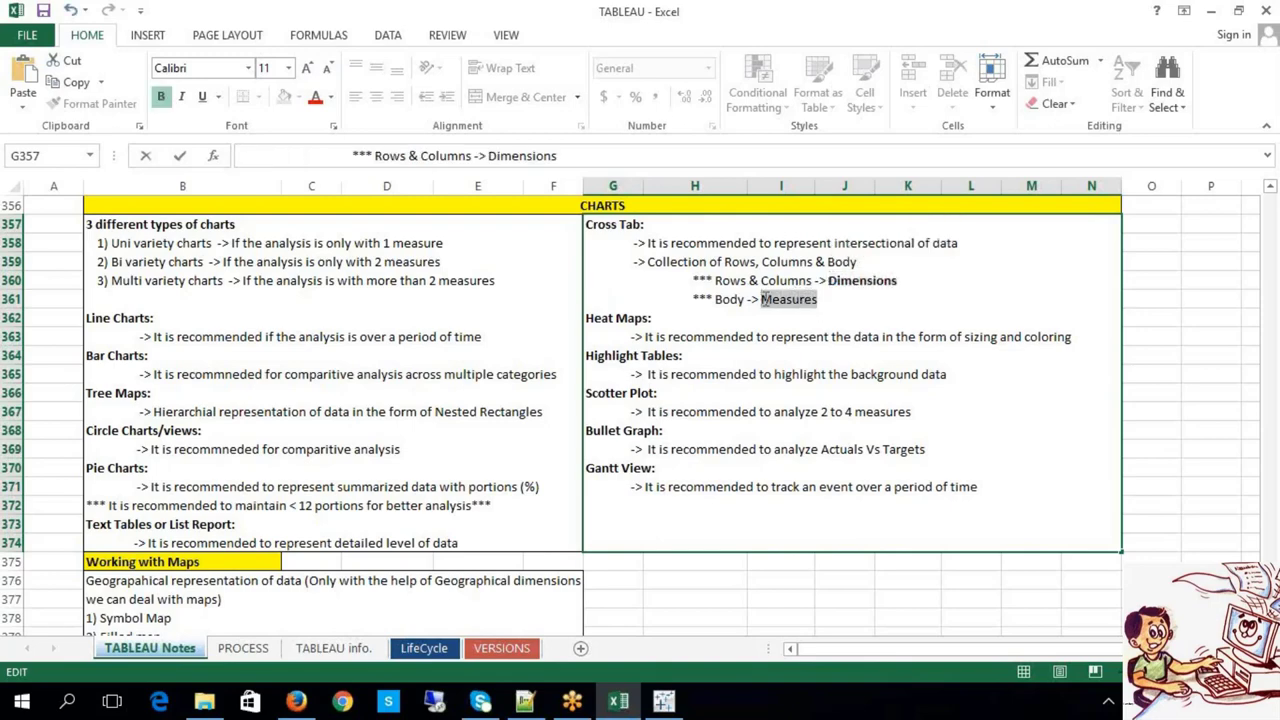
pyautogui.hotkey('ctrl', 'b')
pyautogui.click(1180, 304)
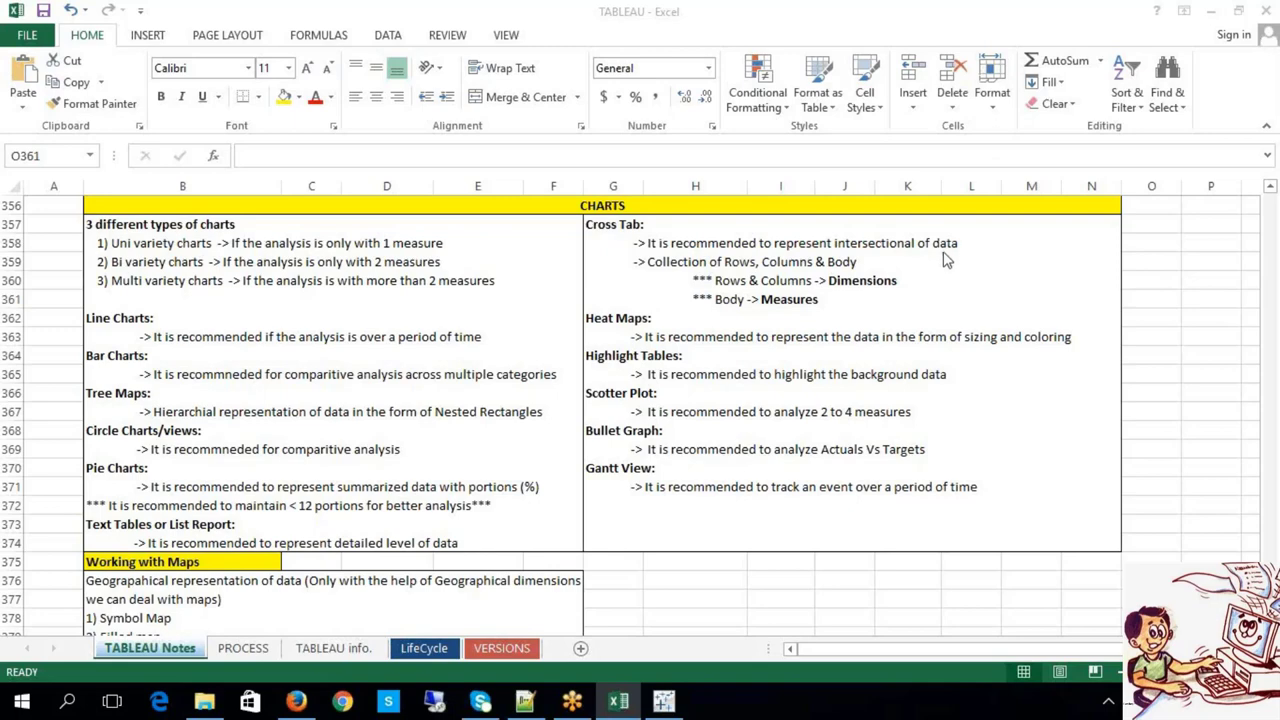
# Switch back to Tableau, create a new worksheet after TEXT TABLES and name it CROSS TAB
pyautogui.moveTo(664, 704)
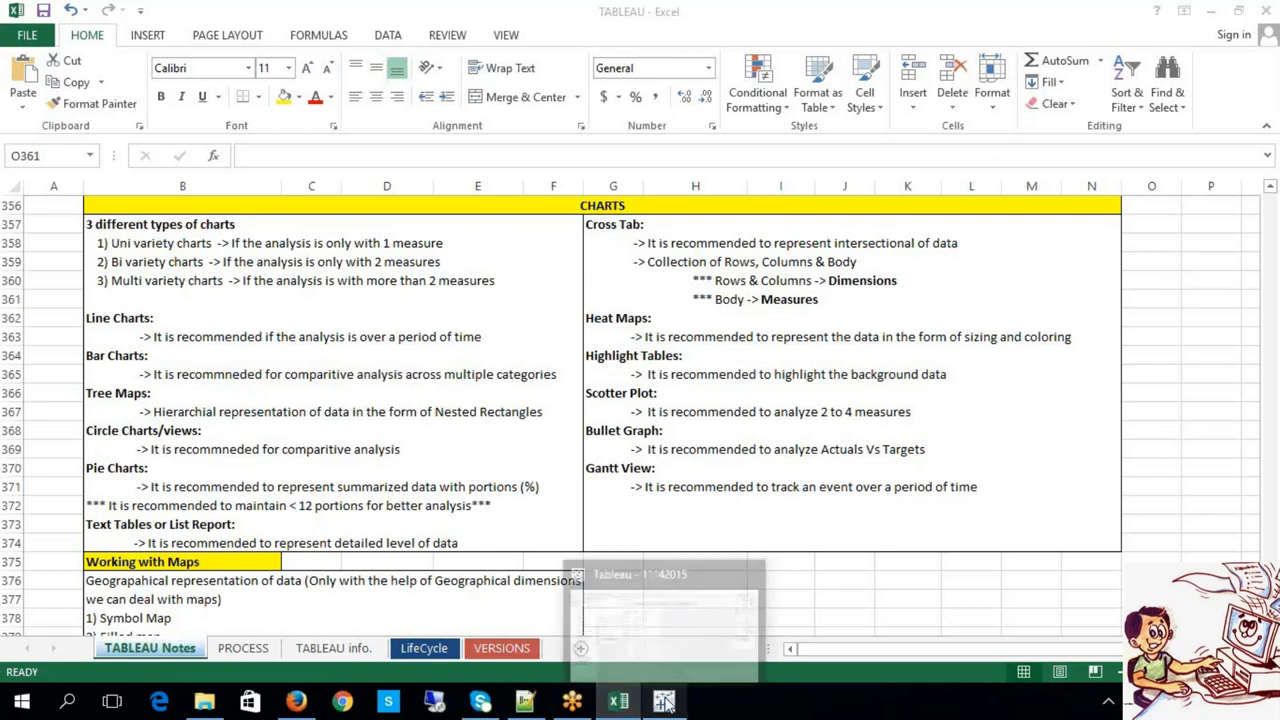
pyautogui.click(669, 600)
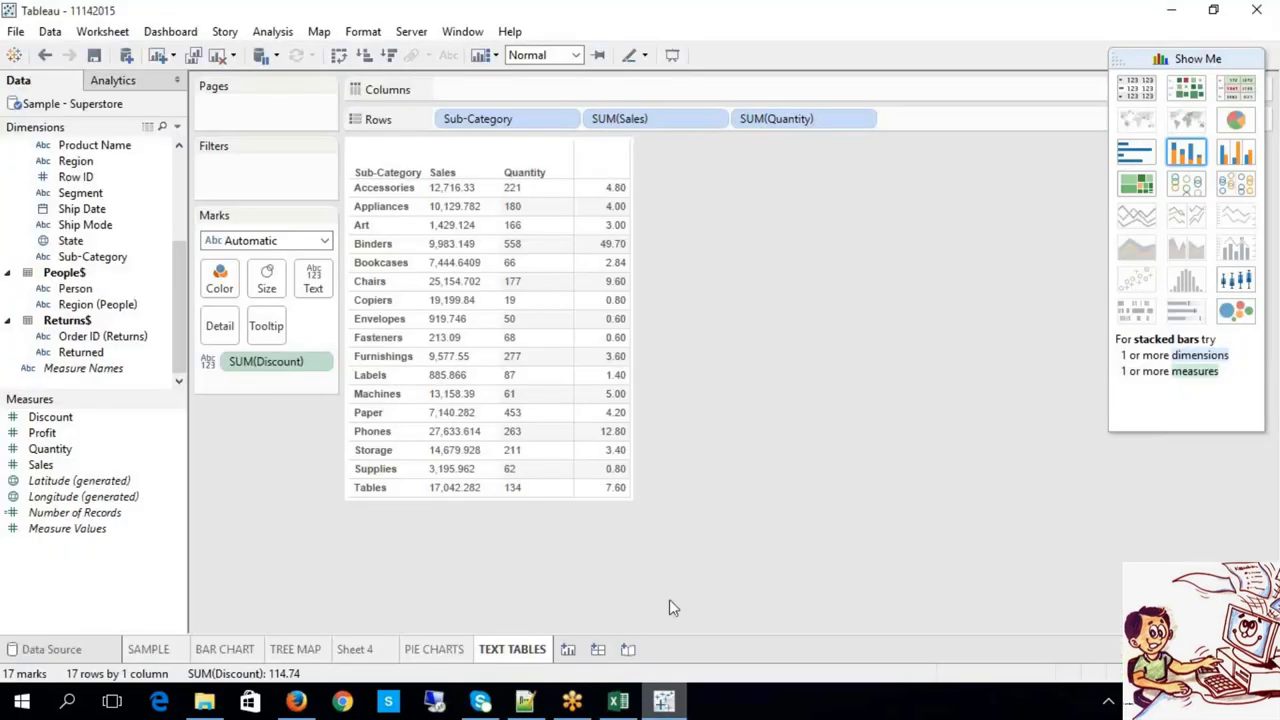
pyautogui.click(567, 651)
pyautogui.rightClick(575, 660)
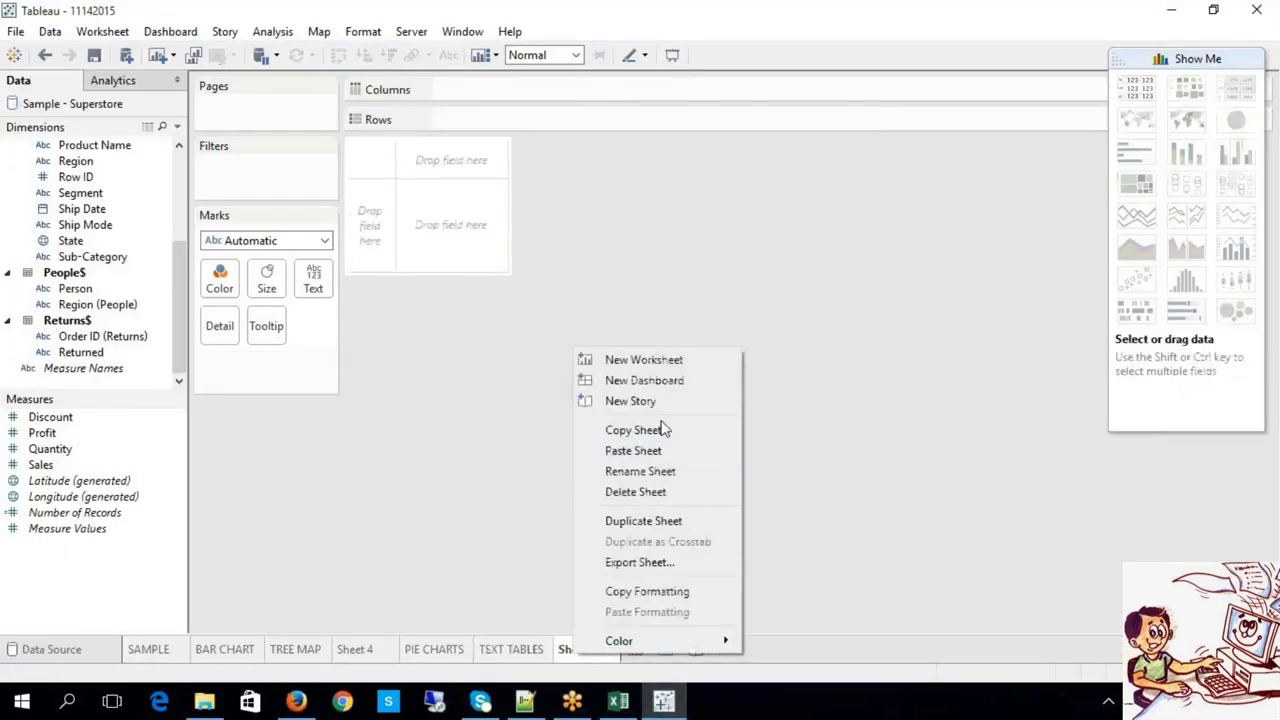
pyautogui.click(658, 468)
pyautogui.write('CROSS TAB')
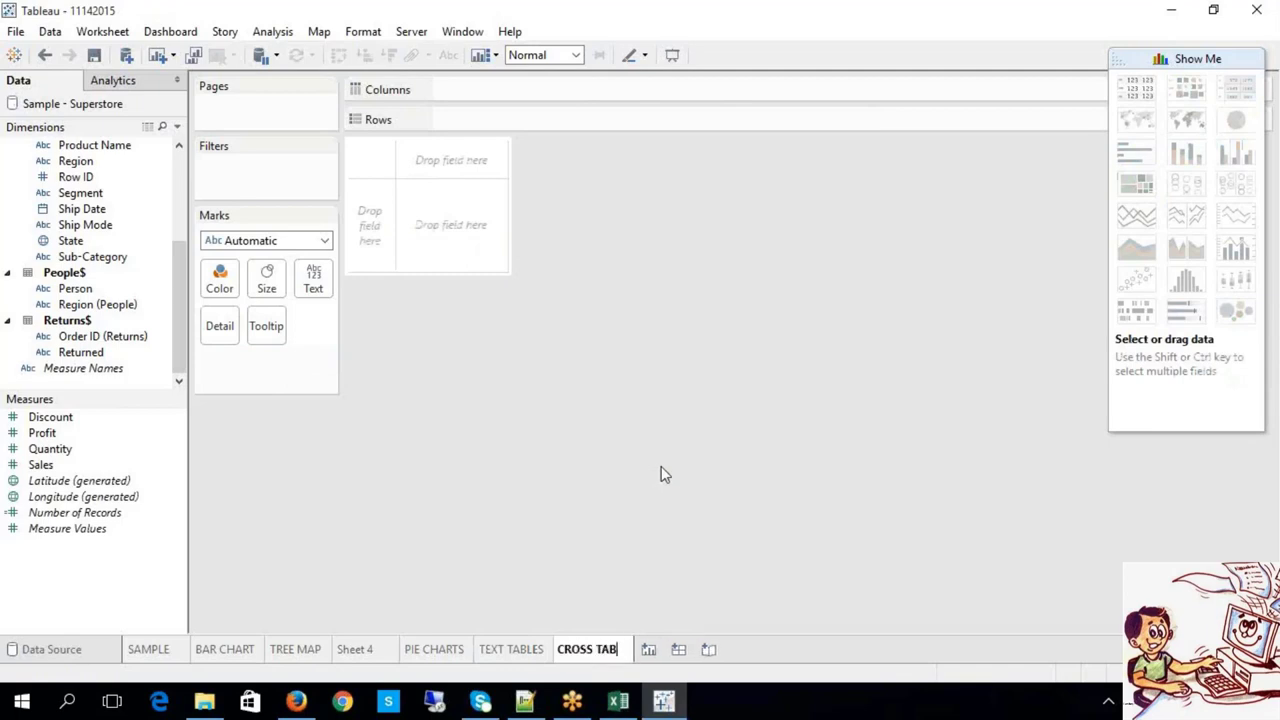
# Build a cross tab with the year of Order Date in columns, Segment in rows and Sales as the text values
pyautogui.press('Return')
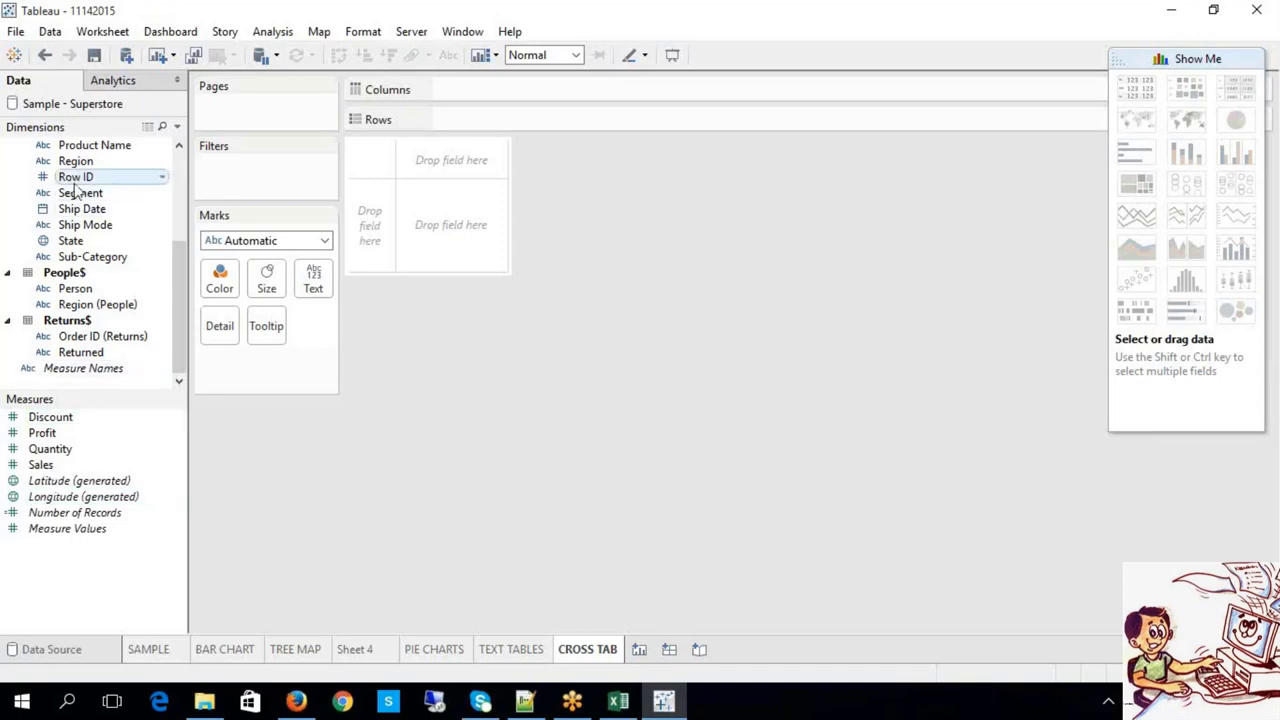
pyautogui.click(175, 198)
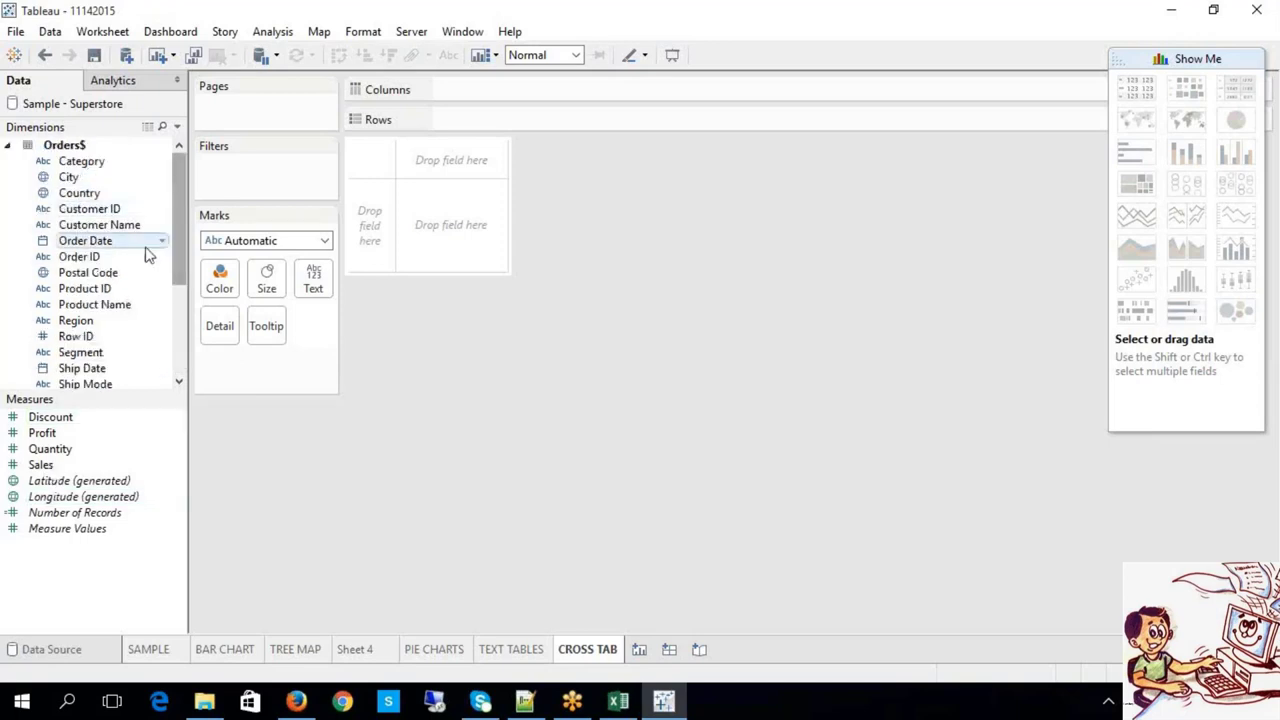
pyautogui.moveTo(128, 251); pyautogui.dragTo(451, 100)
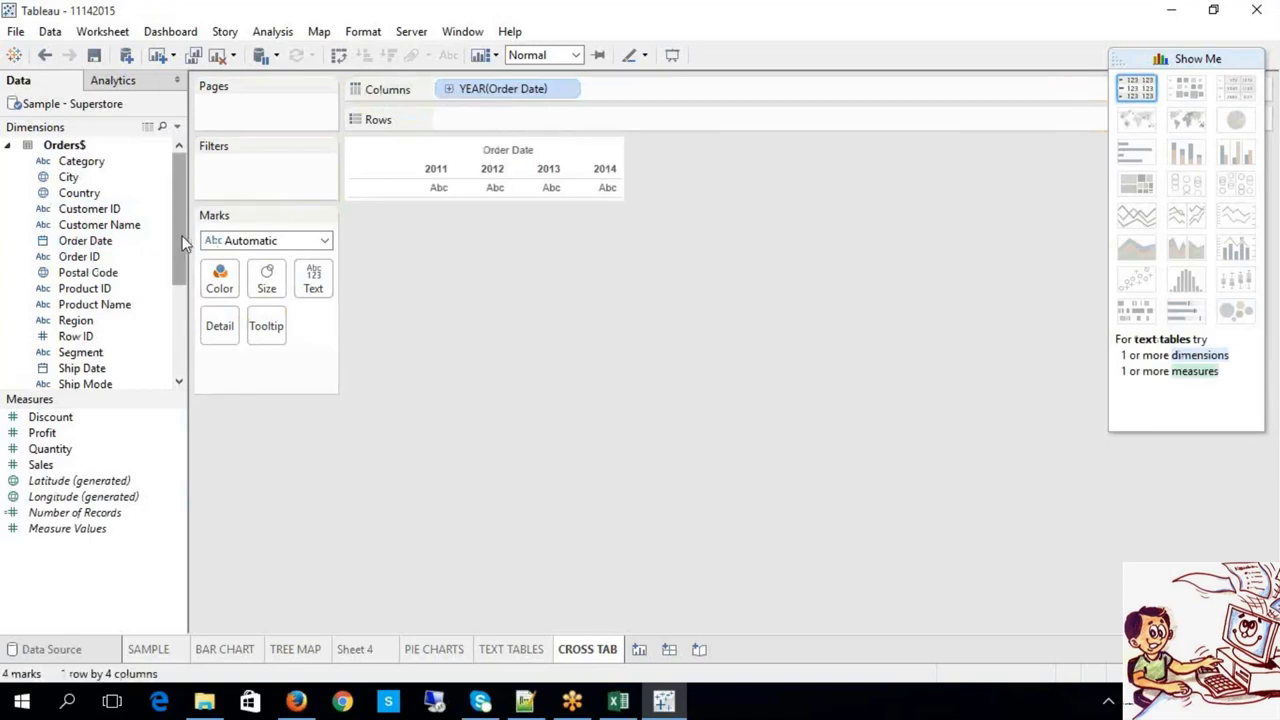
pyautogui.scroll(-3, 183, 244)
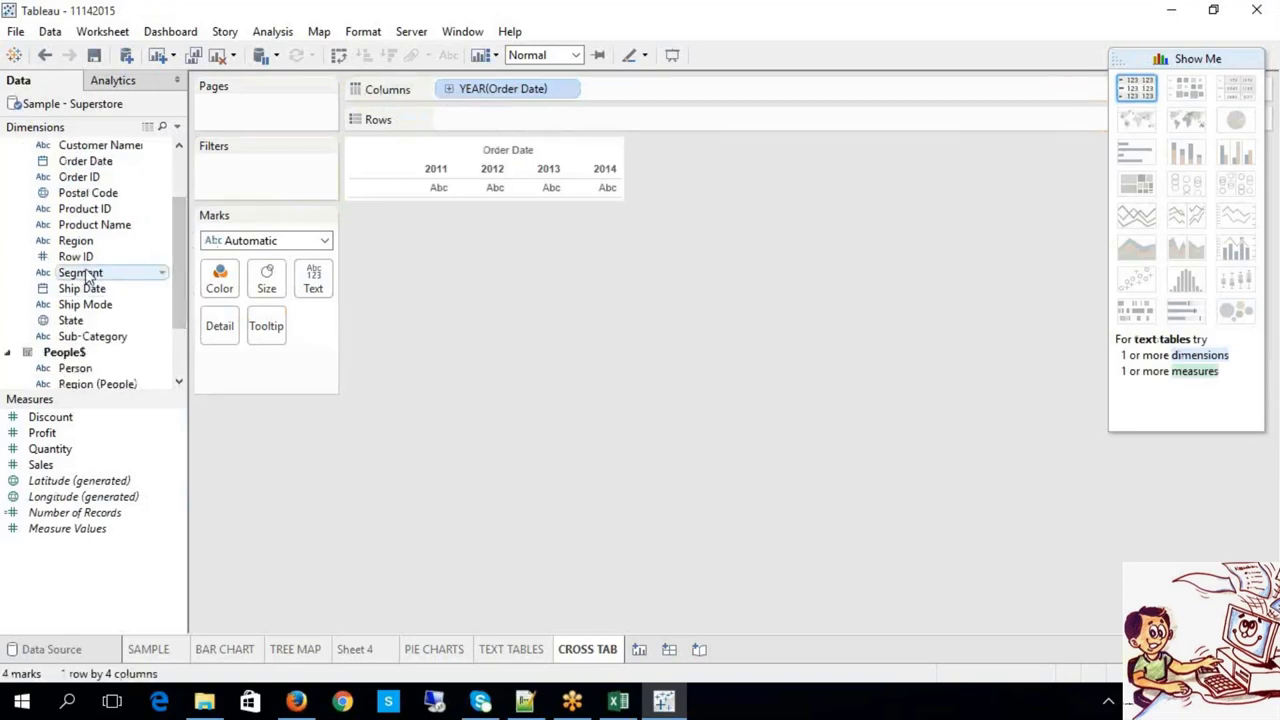
pyautogui.moveTo(95, 287); pyautogui.dragTo(466, 121)
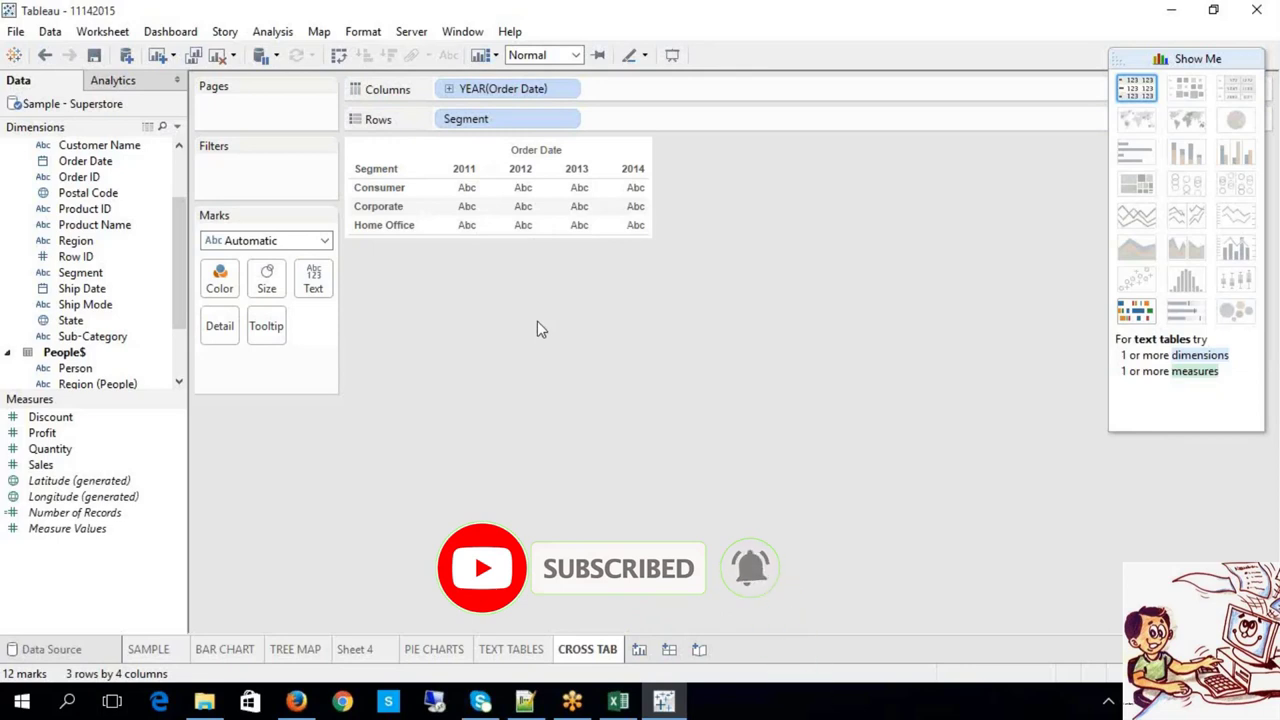
pyautogui.moveTo(51, 464); pyautogui.dragTo(314, 281)
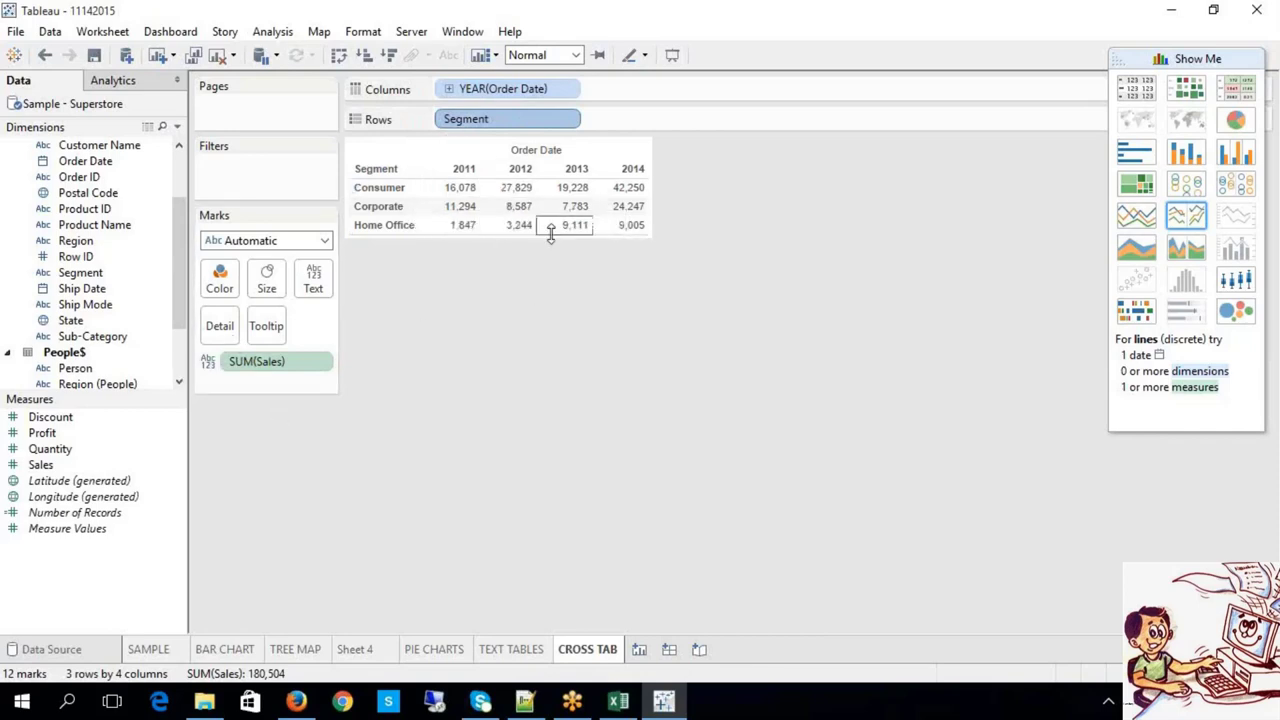
# Replace Segment with Sub-Category in the rows and nest Segment inside each sub-category
pyautogui.click(498, 120)
pyautogui.press('Delete')
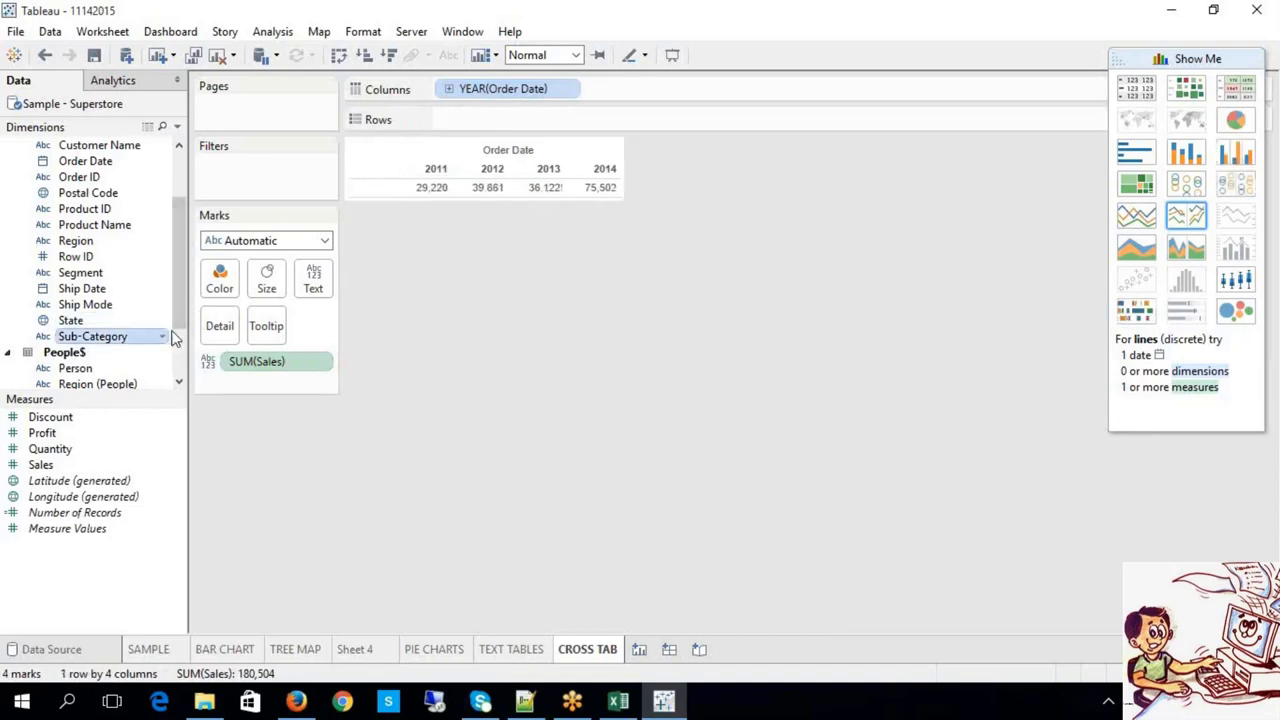
pyautogui.moveTo(172, 338); pyautogui.dragTo(509, 129)
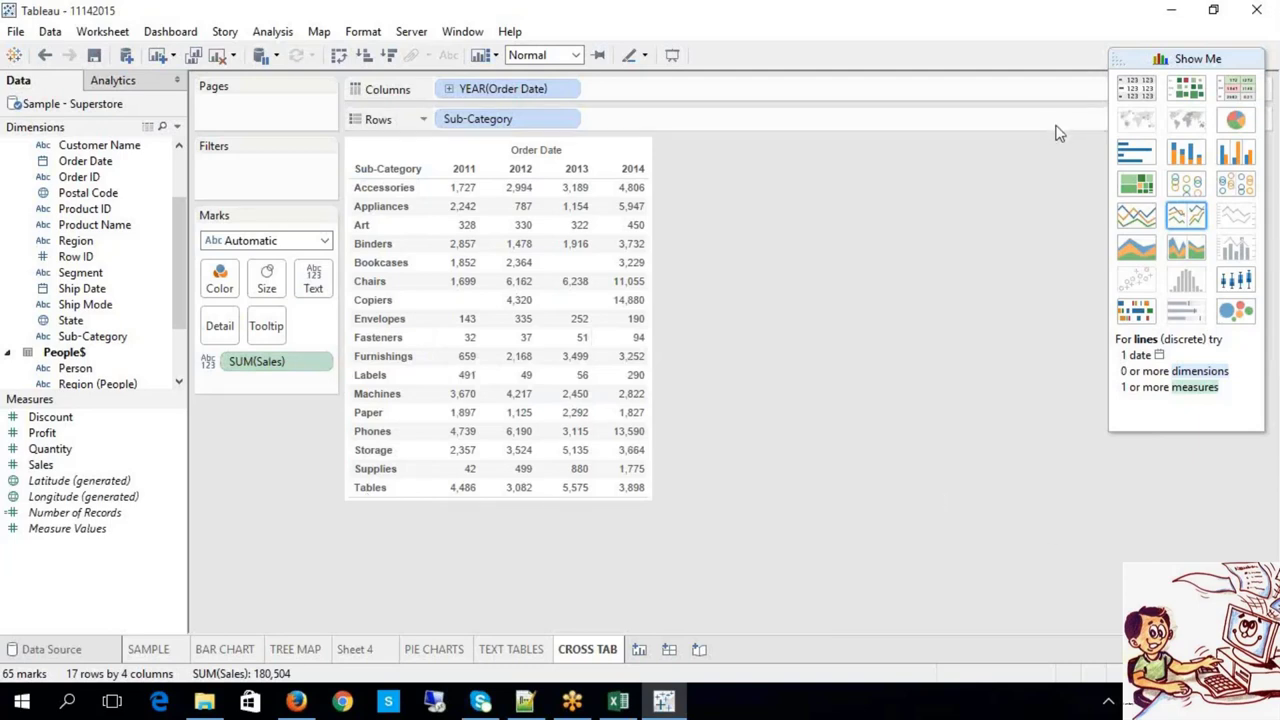
pyautogui.moveTo(571, 229)
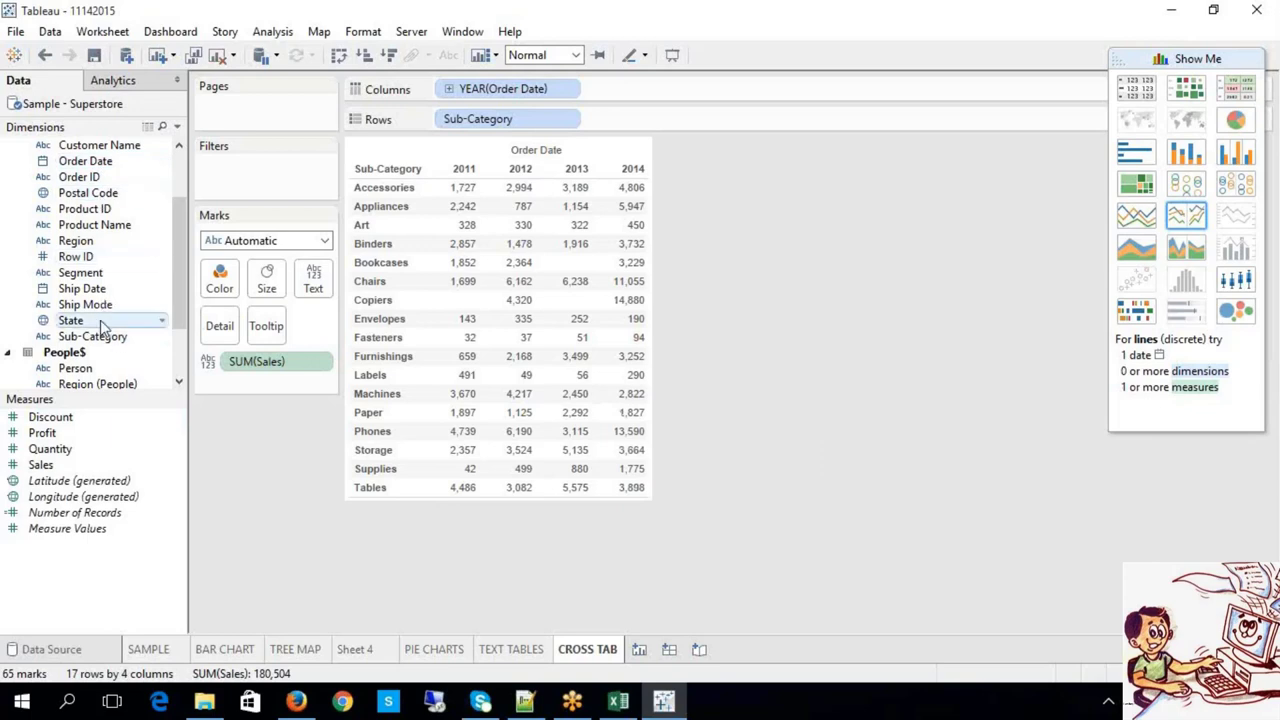
pyautogui.moveTo(90, 272); pyautogui.dragTo(655, 121)
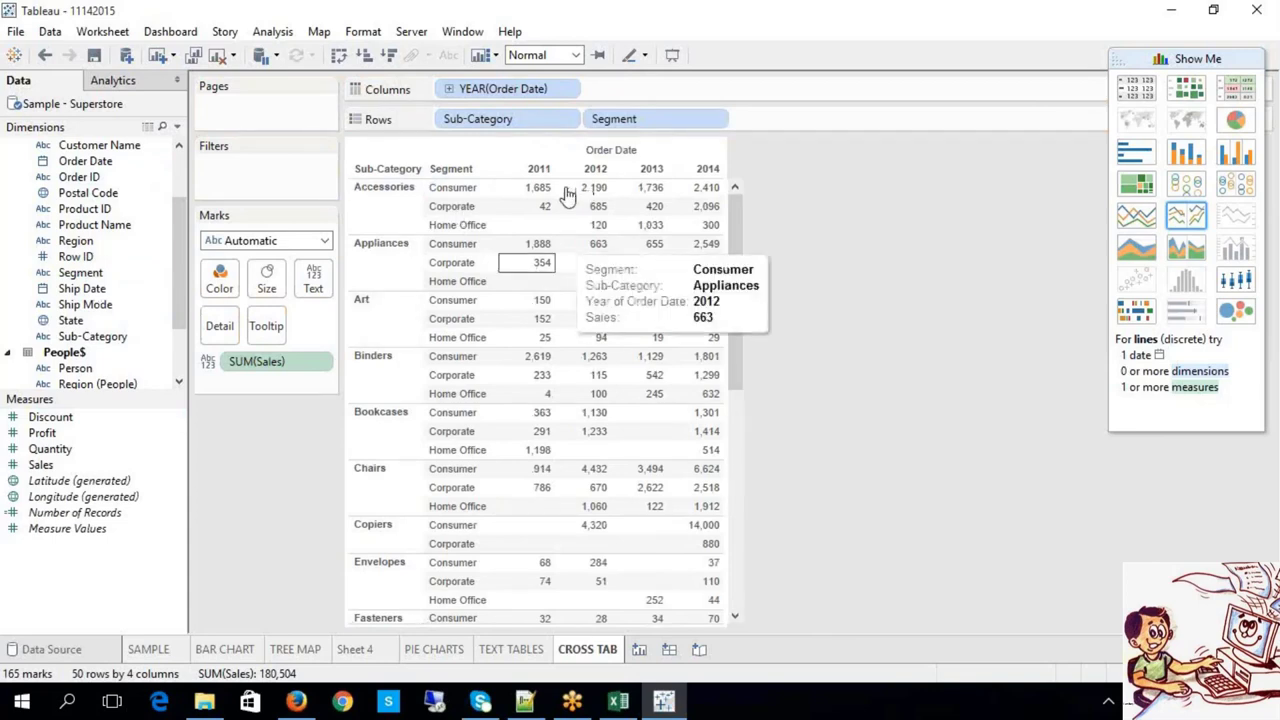
pyautogui.moveTo(538, 195)
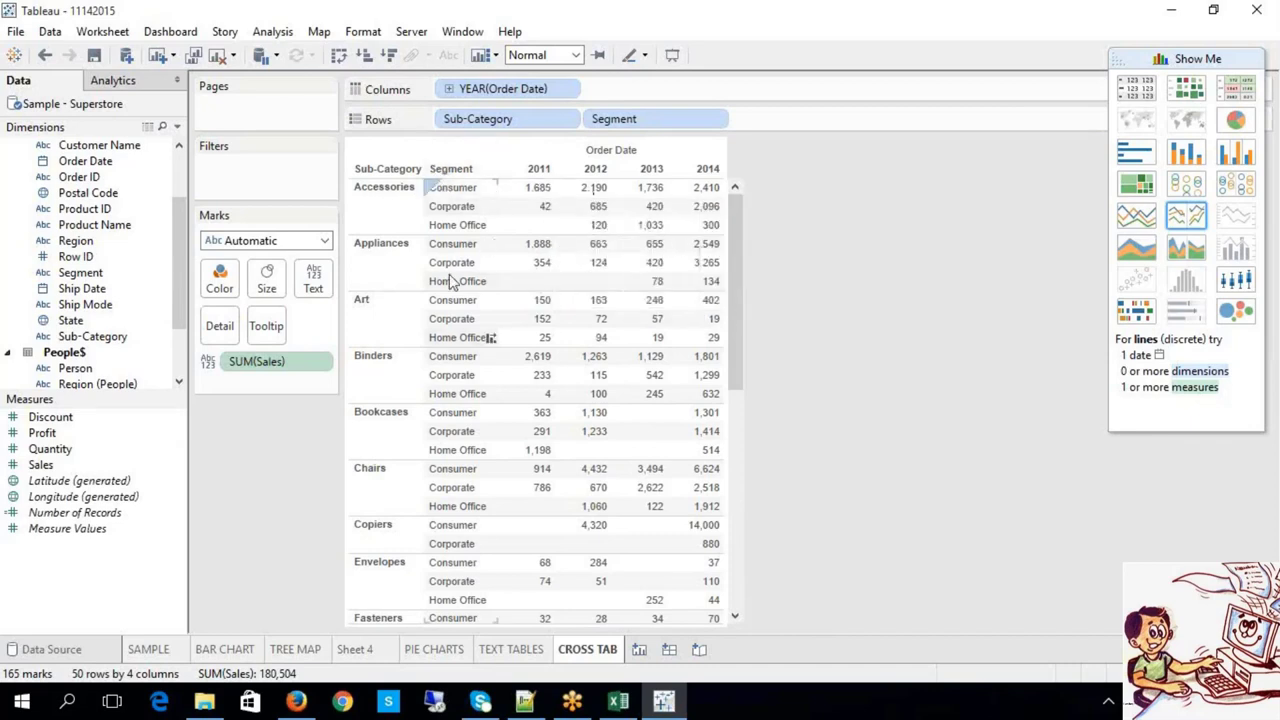
# Add Quantity beside Sales, with measure names above the order years, and place Segment ahead of Sub-Category in the rows
pyautogui.click(73, 453)
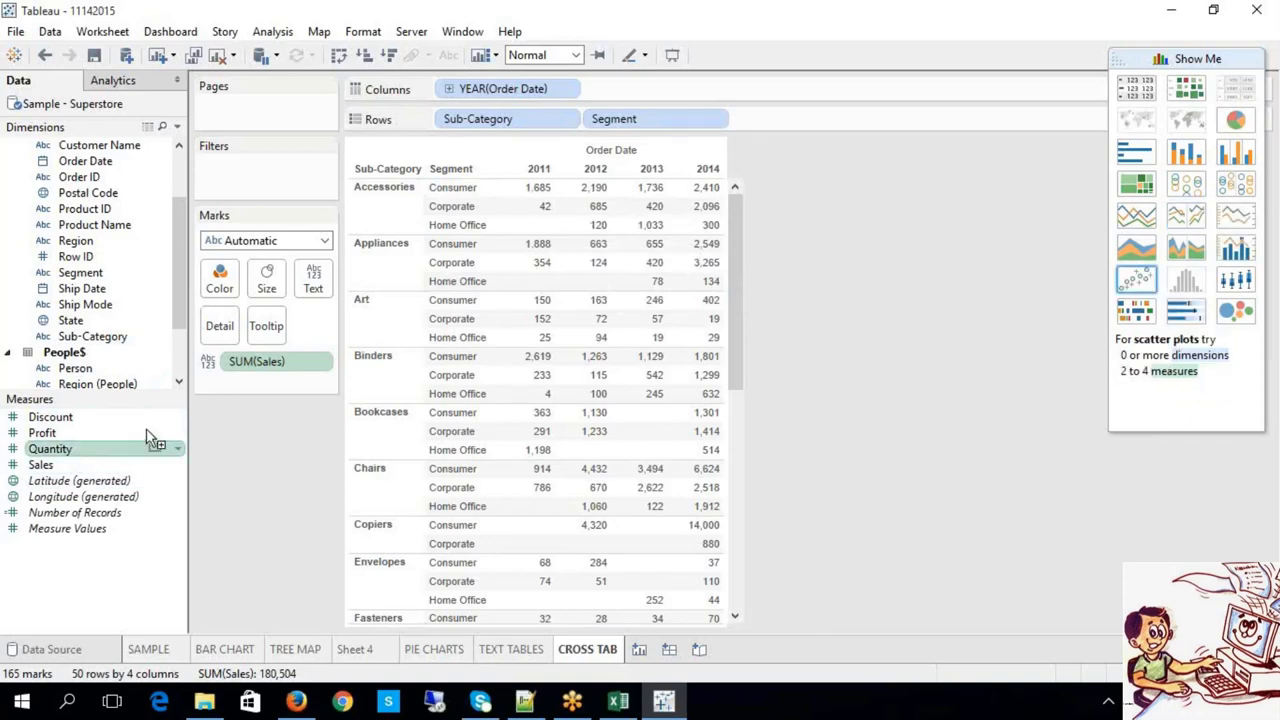
pyautogui.moveTo(150, 440); pyautogui.dragTo(625, 88)
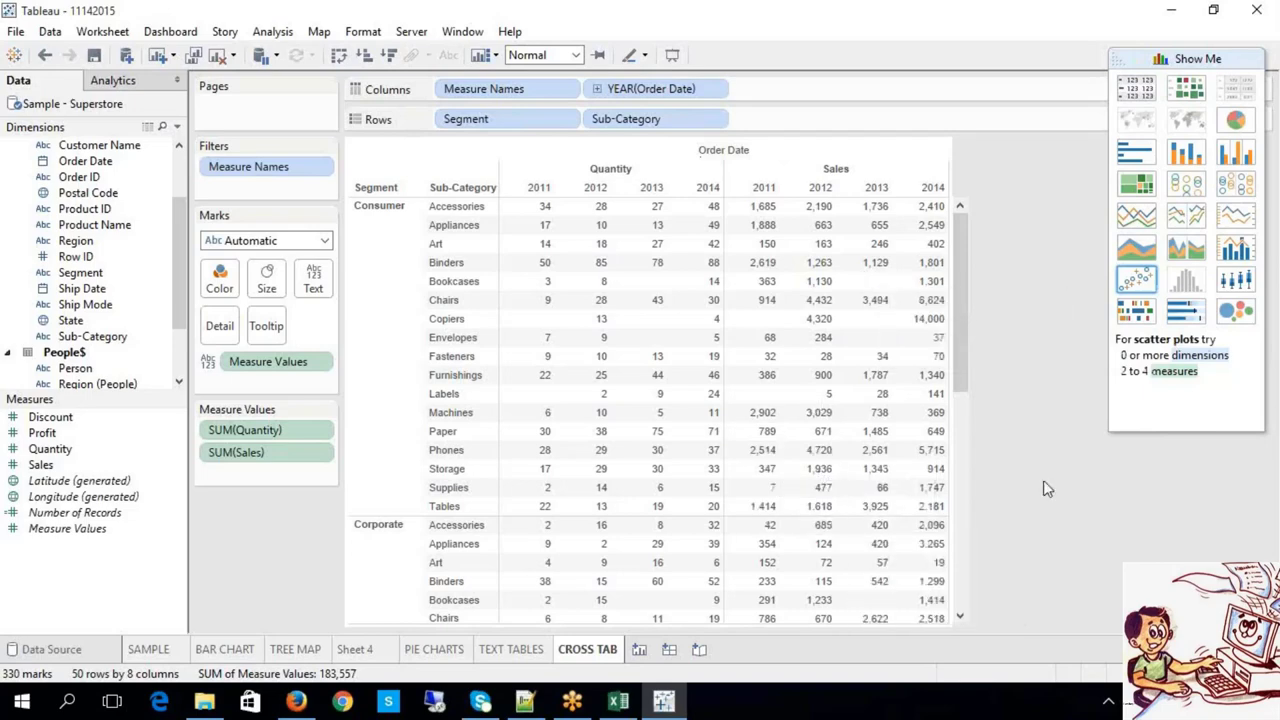
pyautogui.moveTo(735, 500)
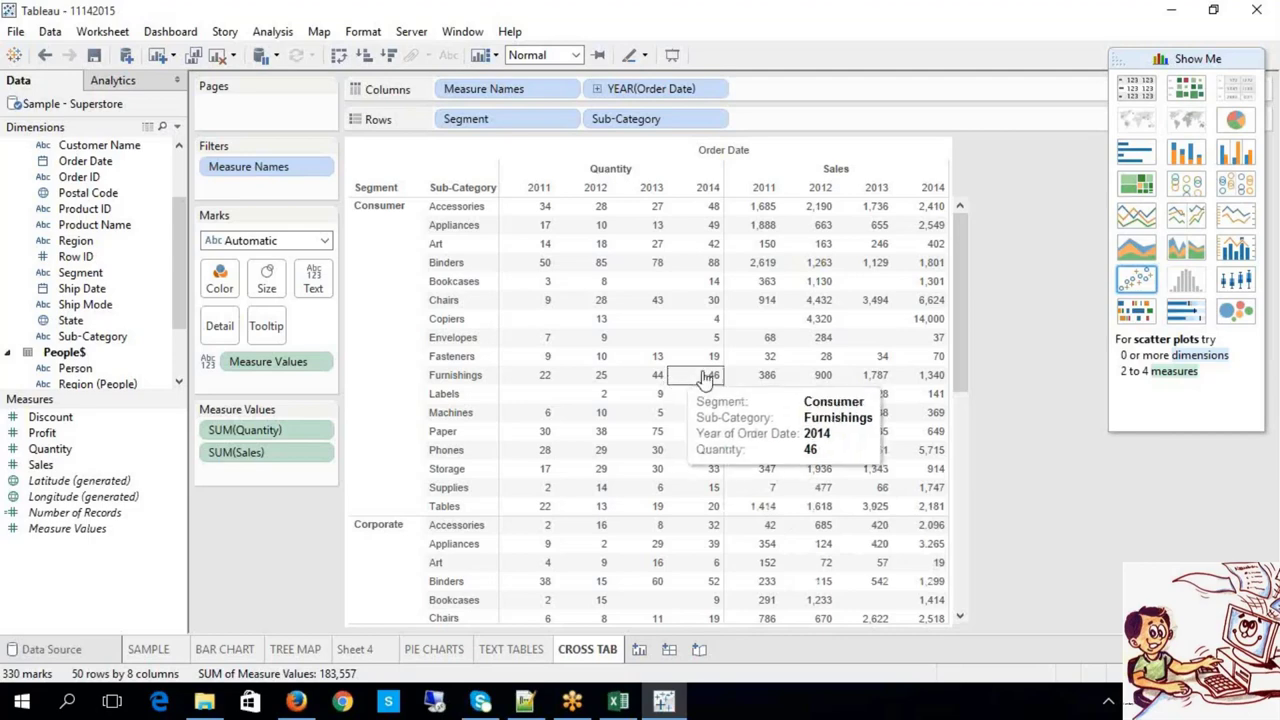
pyautogui.scroll(-8, 723, 380)
pyautogui.scroll(8, 740, 590)
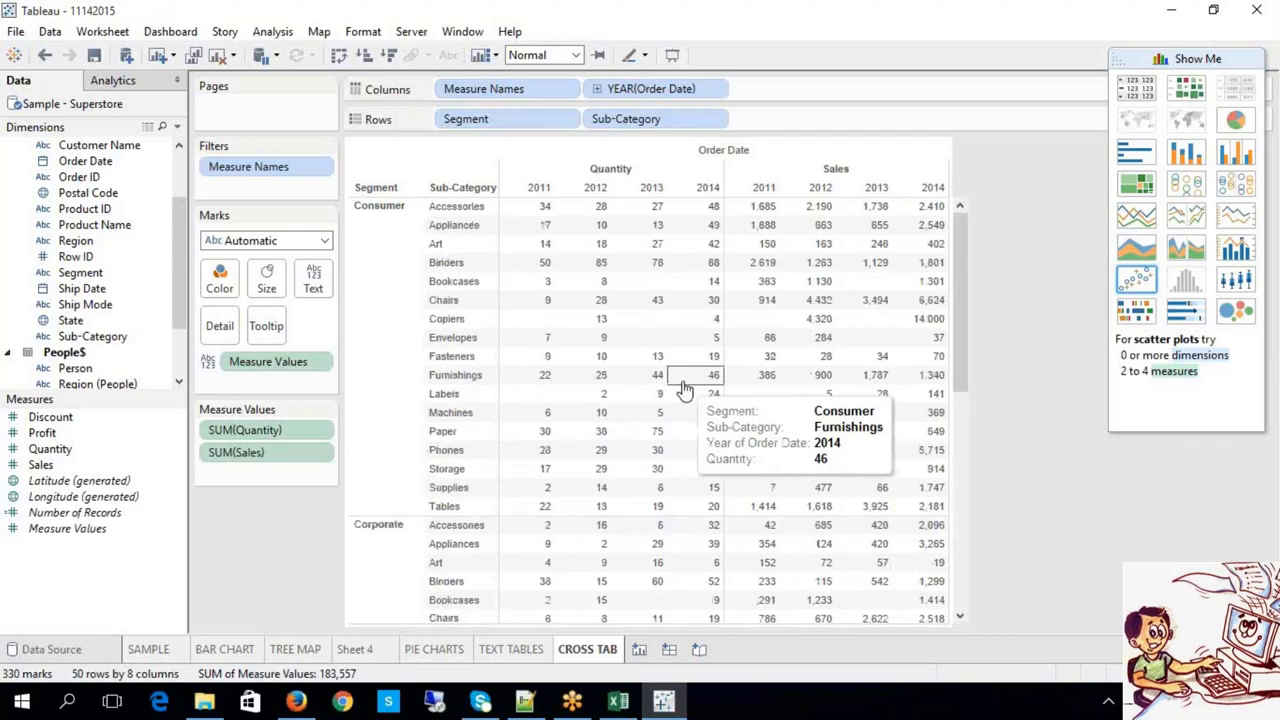
pyautogui.rightClick(903, 212)
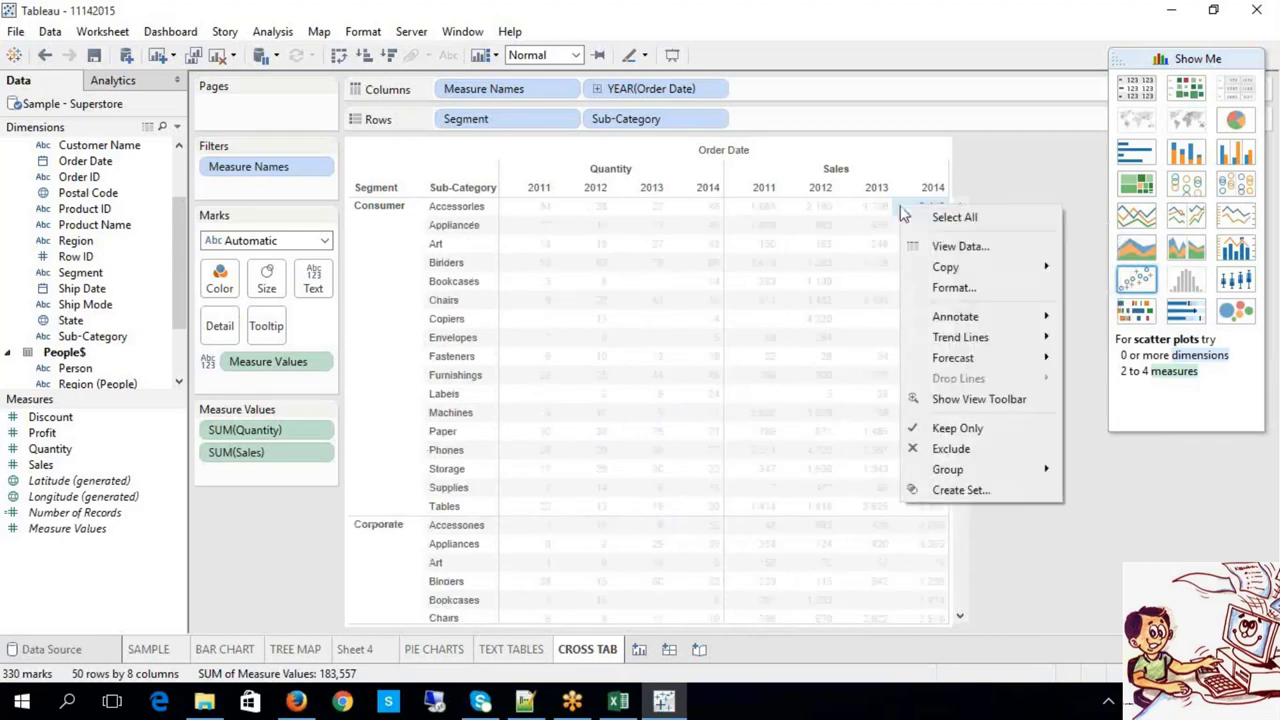
pyautogui.moveTo(1029, 470)
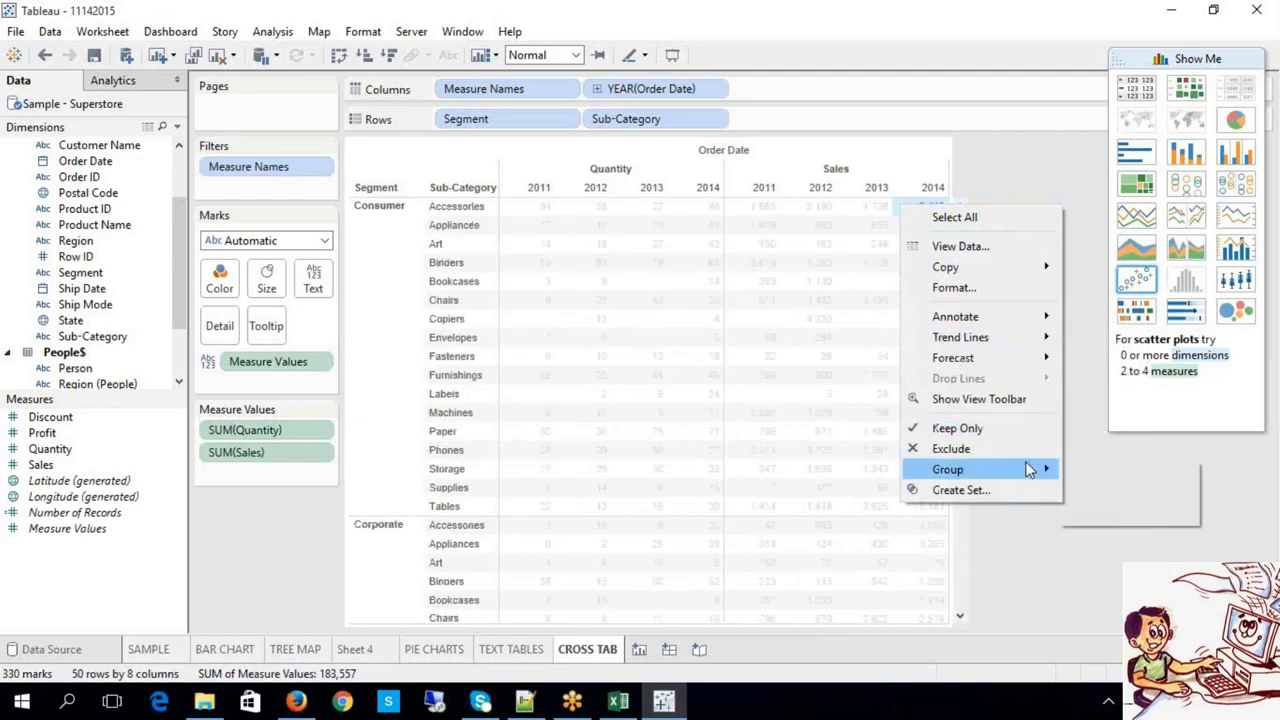
pyautogui.moveTo(1019, 362)
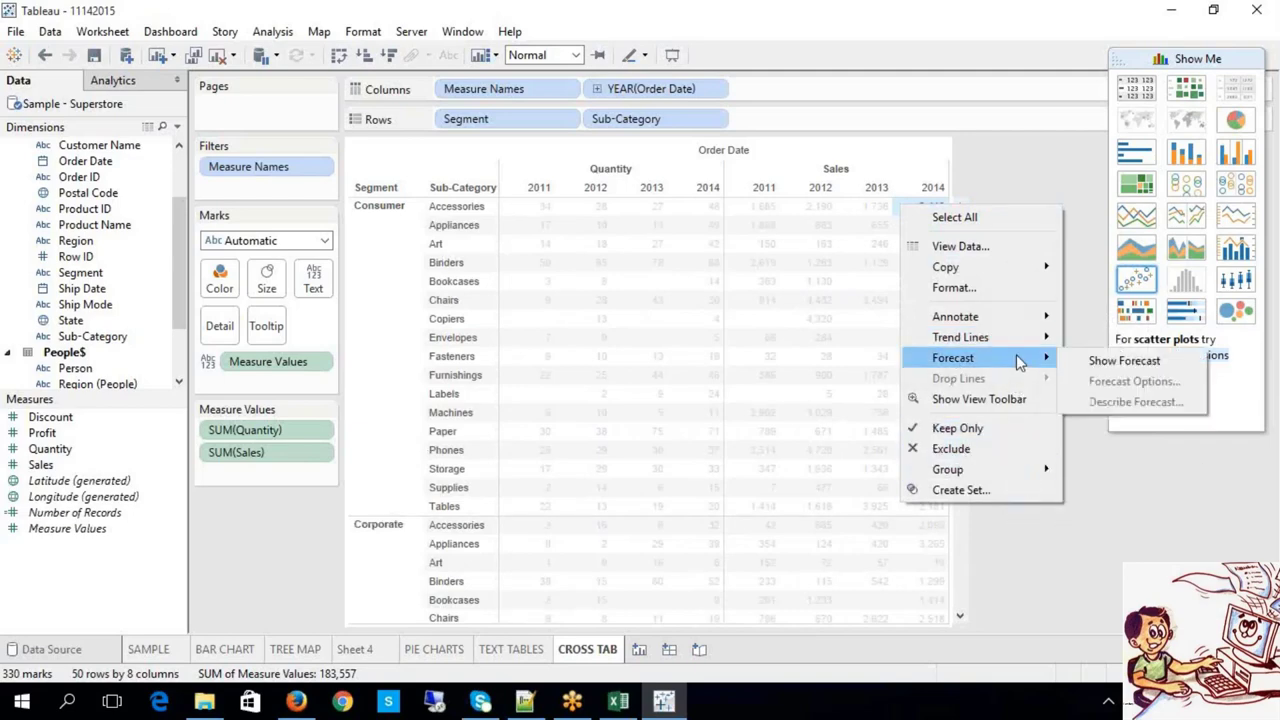
pyautogui.click(250, 365)
pyautogui.rightClick(250, 368)
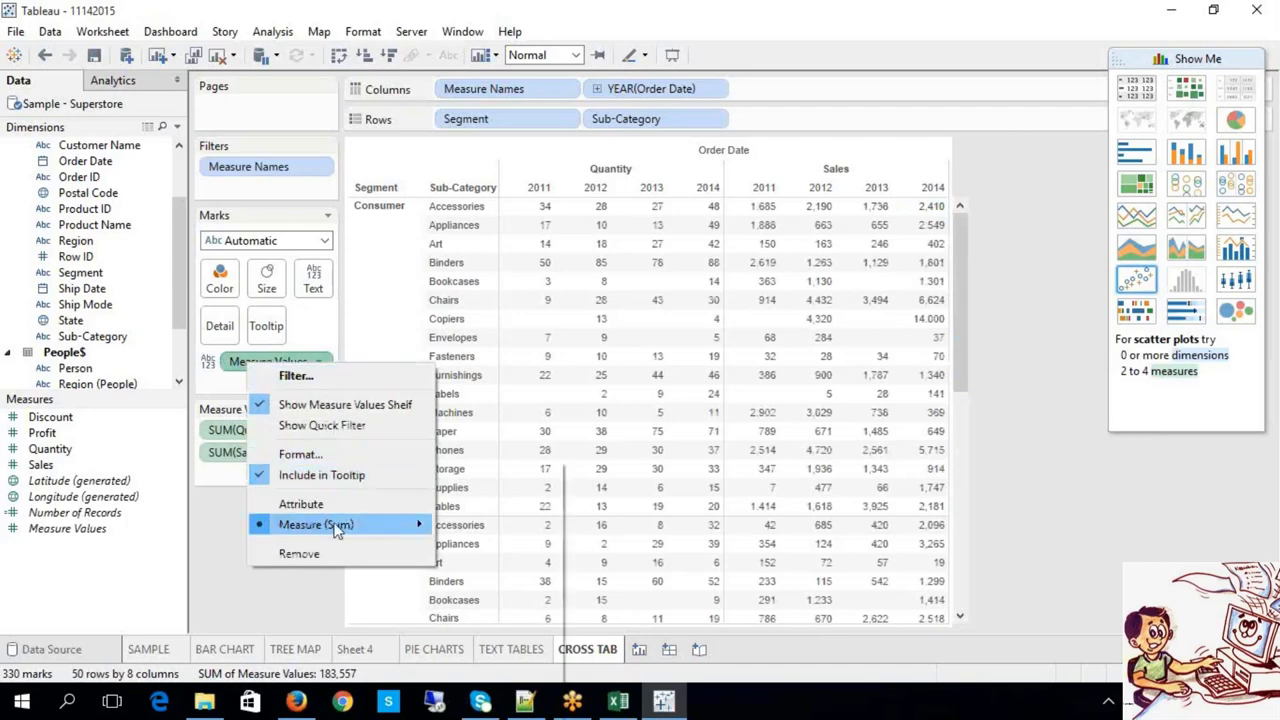
pyautogui.moveTo(337, 530)
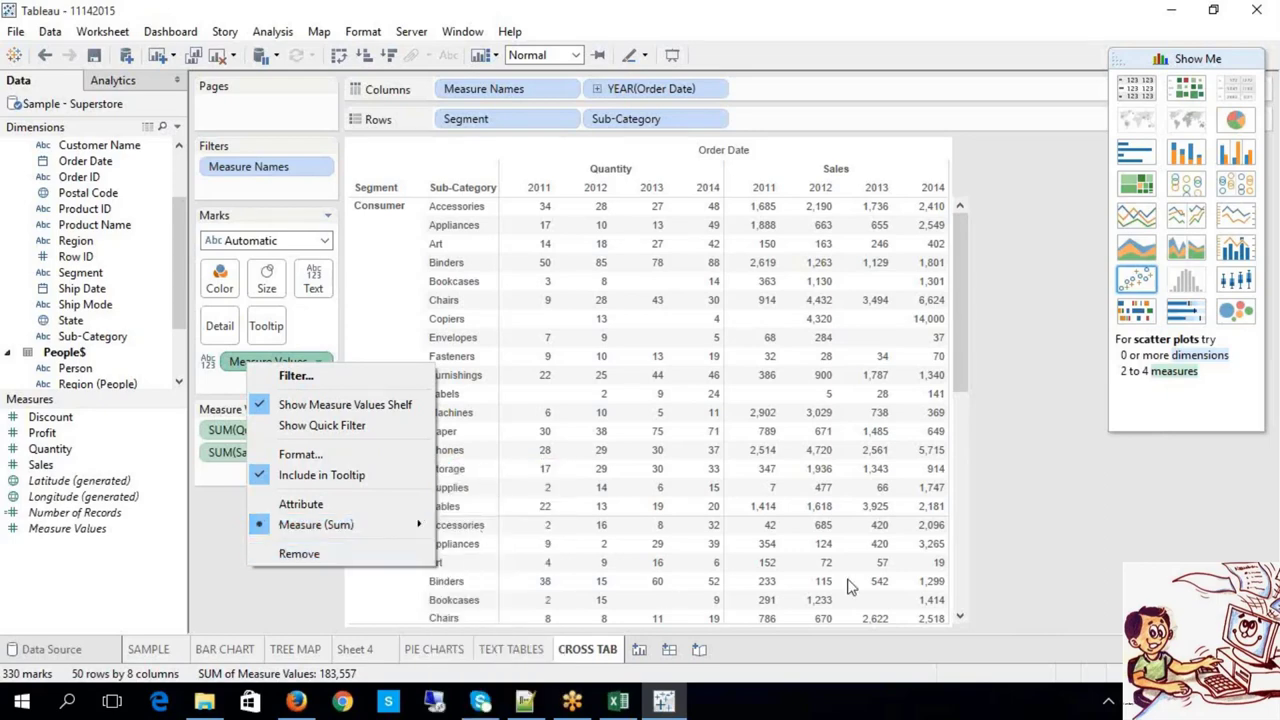
# Switch to the TABLEAU notes workbook in Excel and examine the Heat Maps entry in the CHARTS section
pyautogui.click(1170, 541)
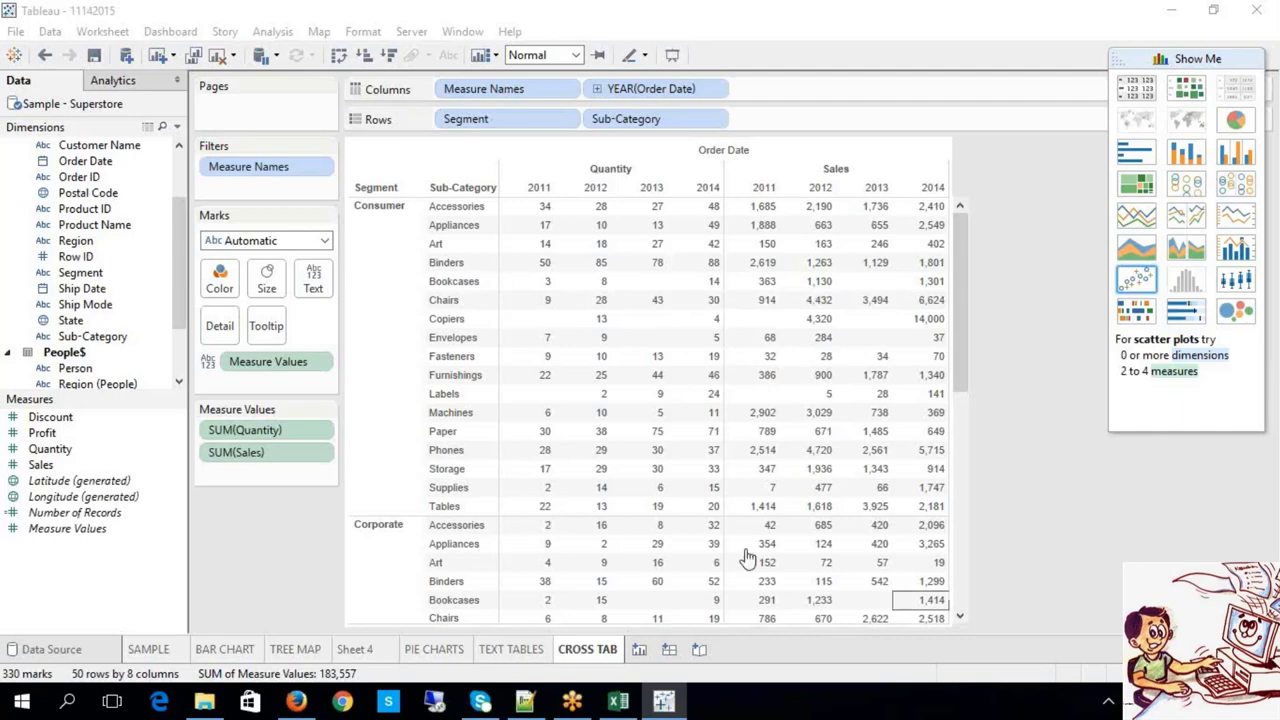
pyautogui.click(617, 703)
pyautogui.click(680, 318)
pyautogui.doubleClick(632, 318)
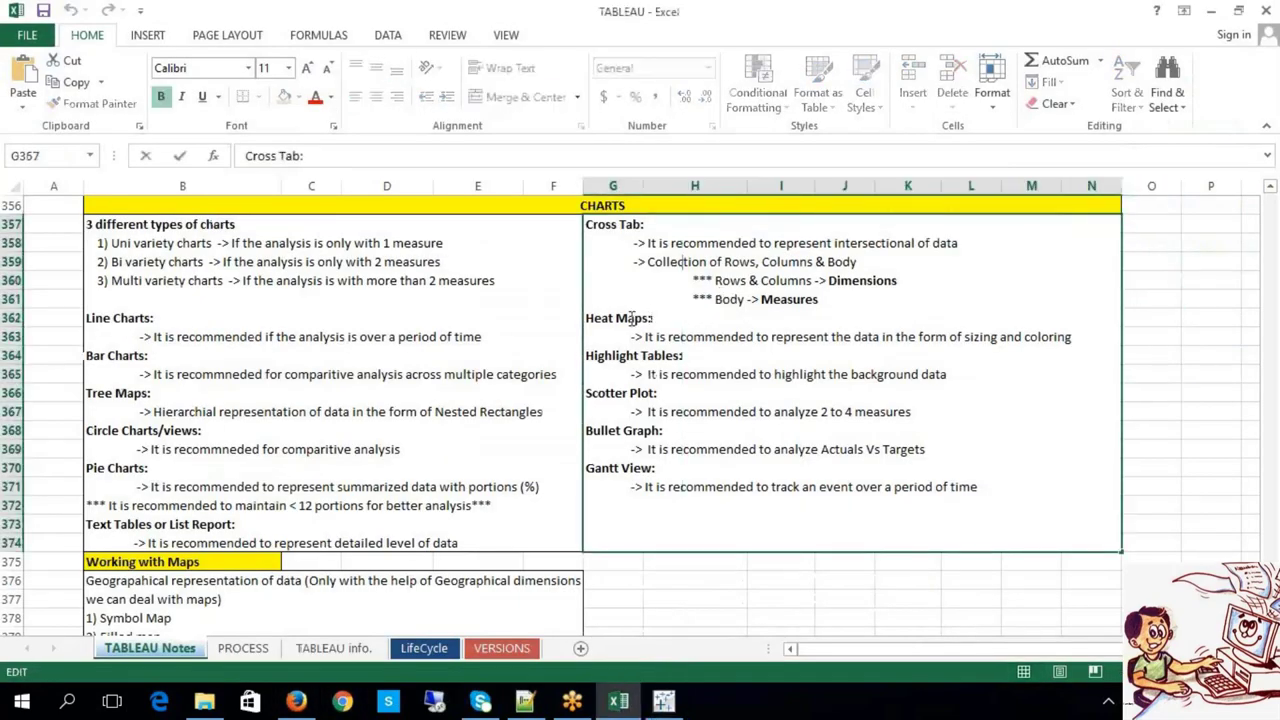
pyautogui.moveTo(652, 318); pyautogui.dragTo(586, 318)
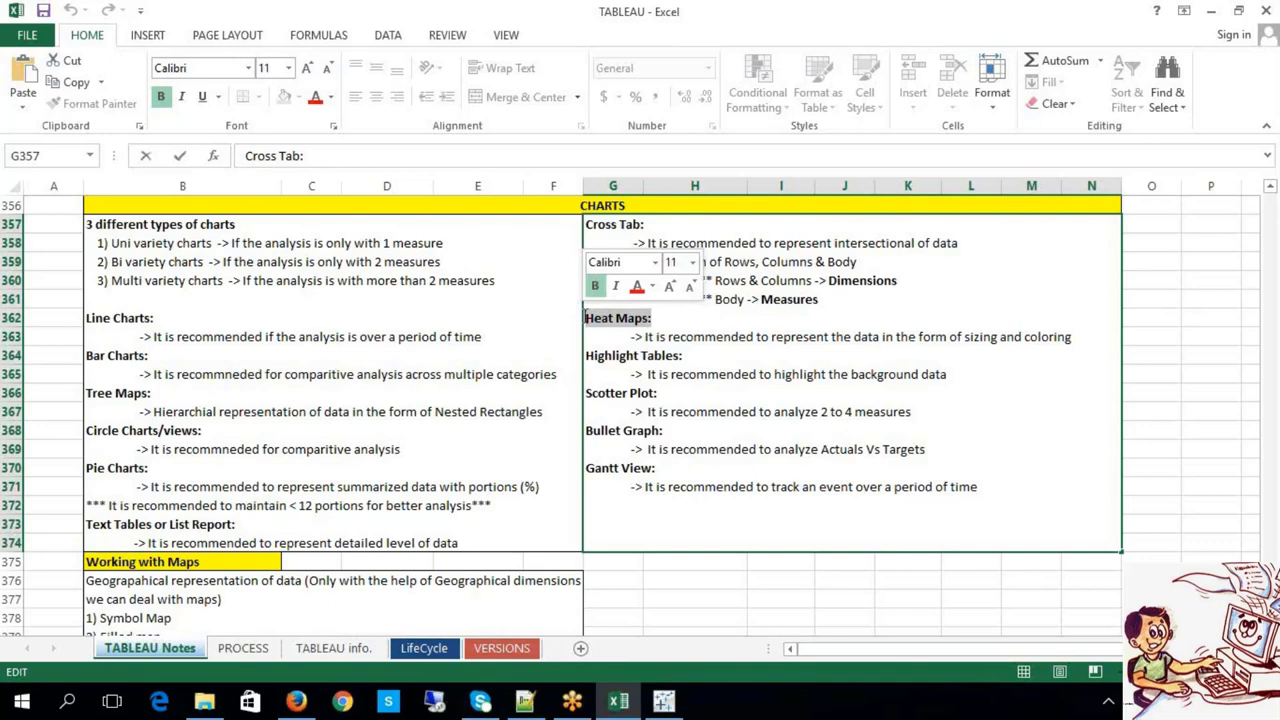
pyautogui.click(1215, 360)
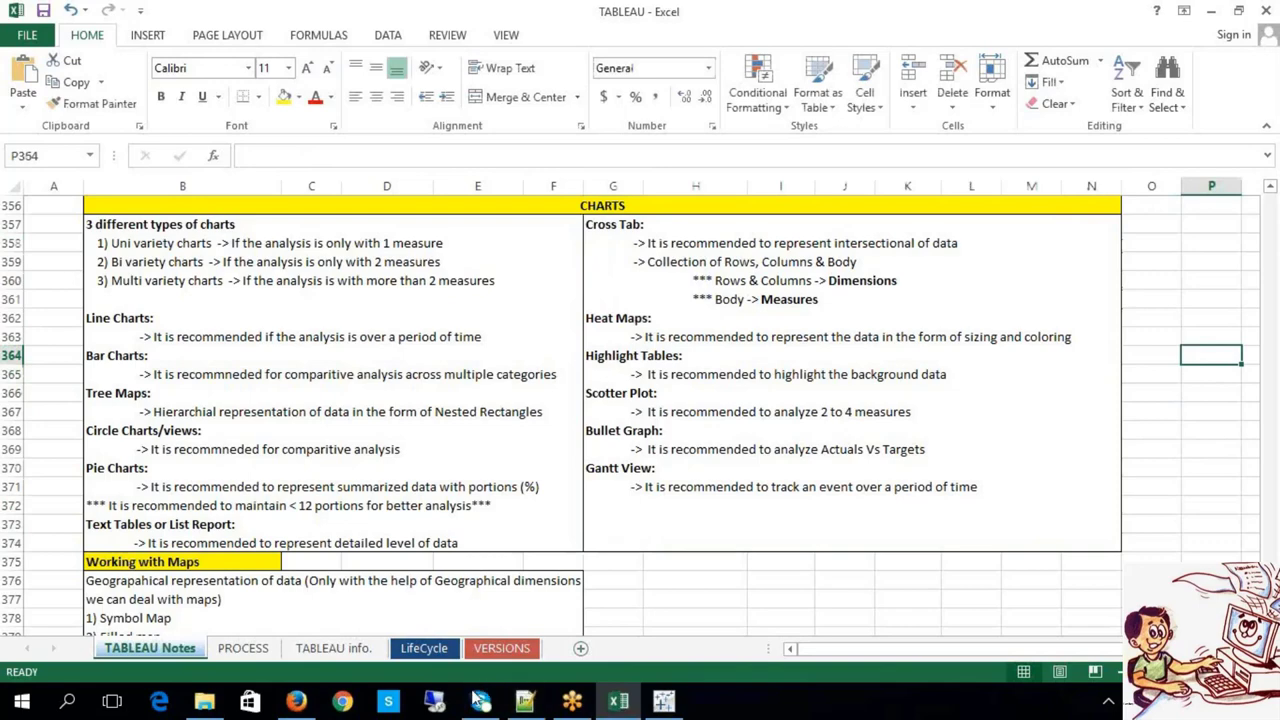
# Switch to Tableau, add a new worksheet after CROSS TAB and rename it HEAT MAP
pyautogui.click(663, 701)
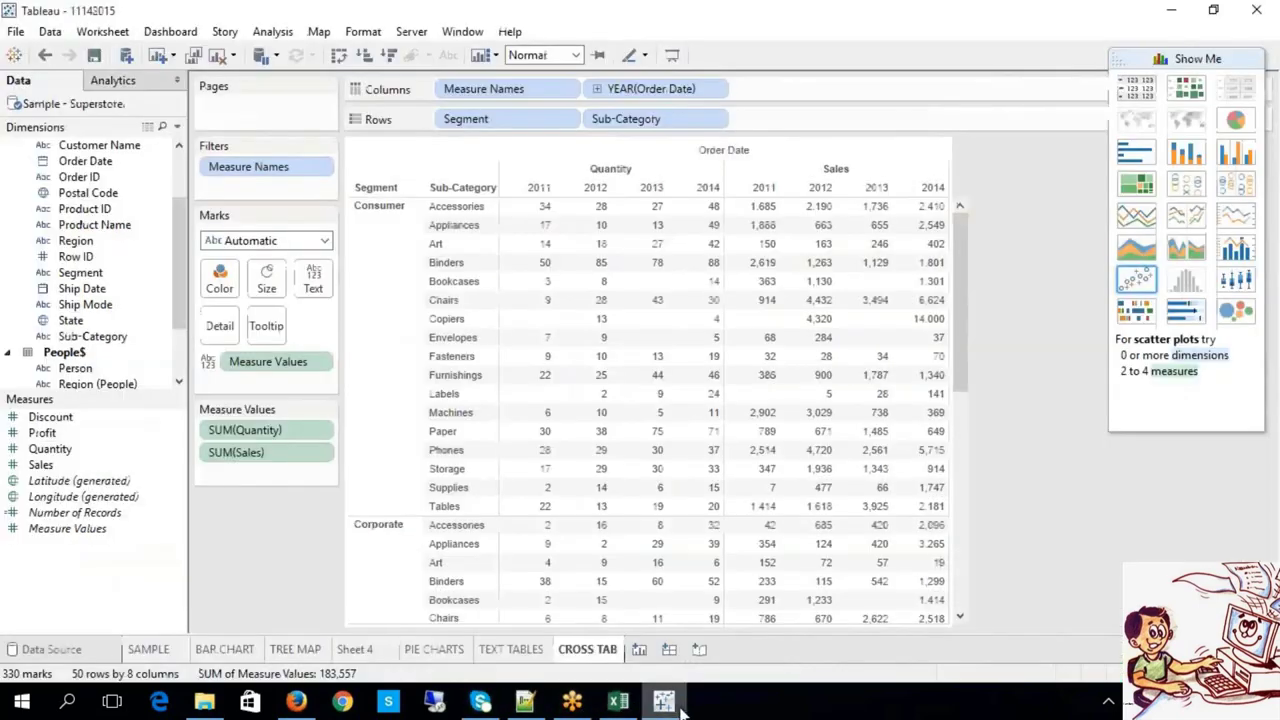
pyautogui.click(645, 650)
pyautogui.rightClick(646, 652)
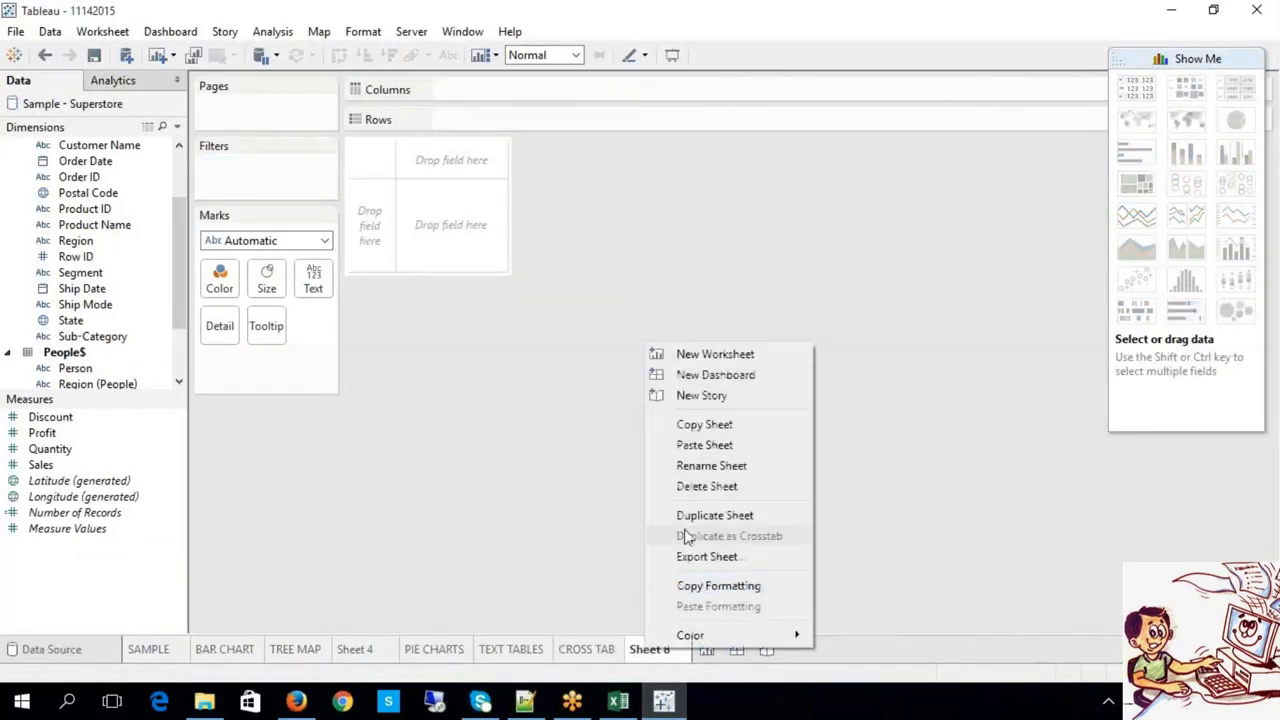
pyautogui.click(703, 468)
pyautogui.write('HE')
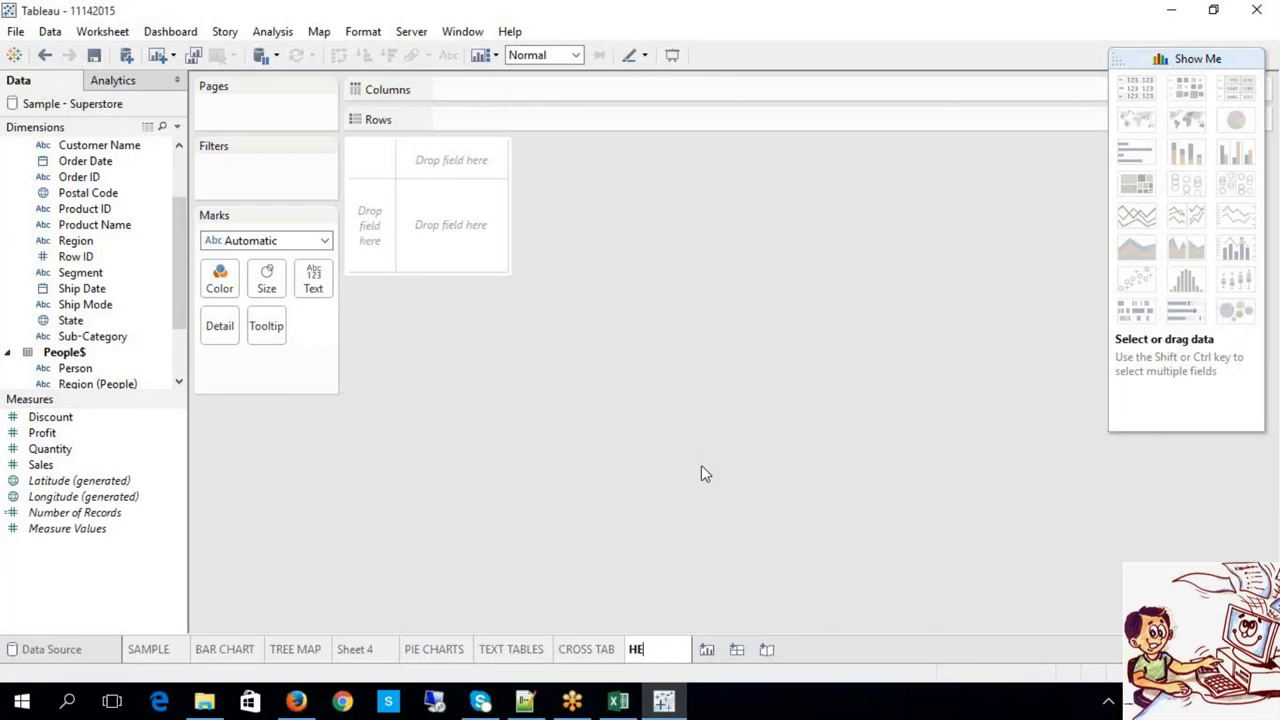
pyautogui.write('AT MAP')
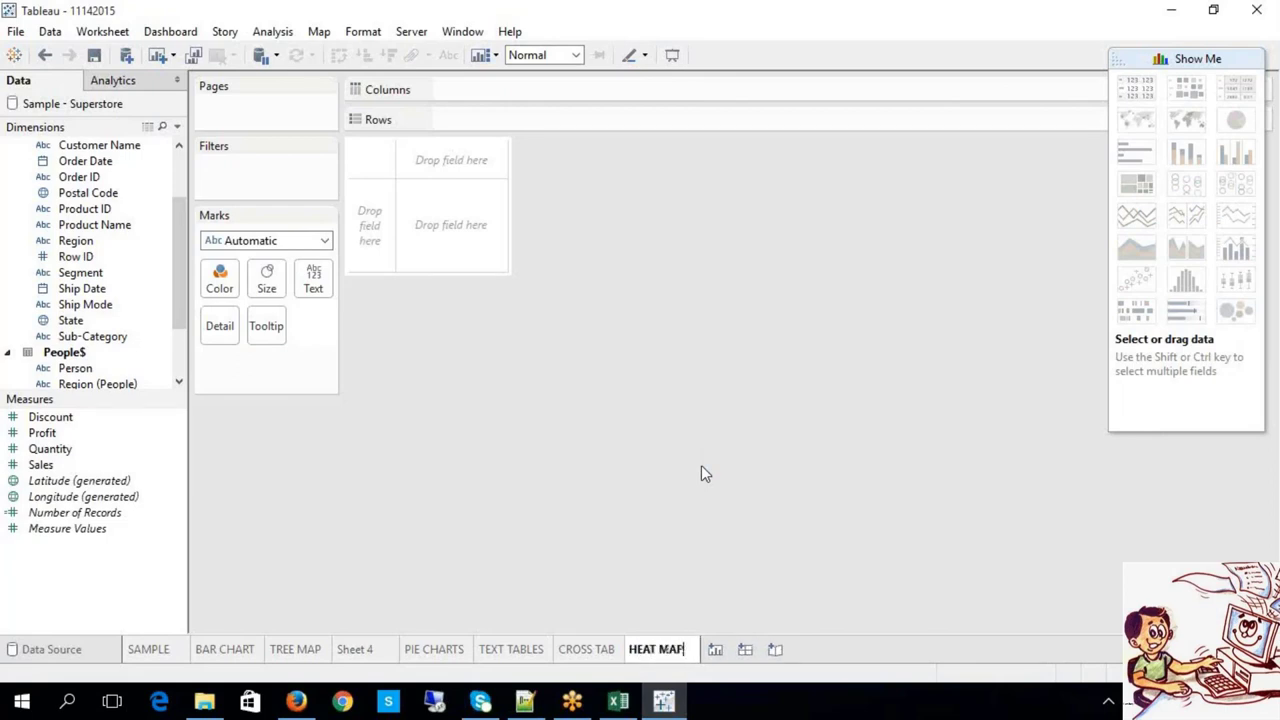
pyautogui.press('Return')
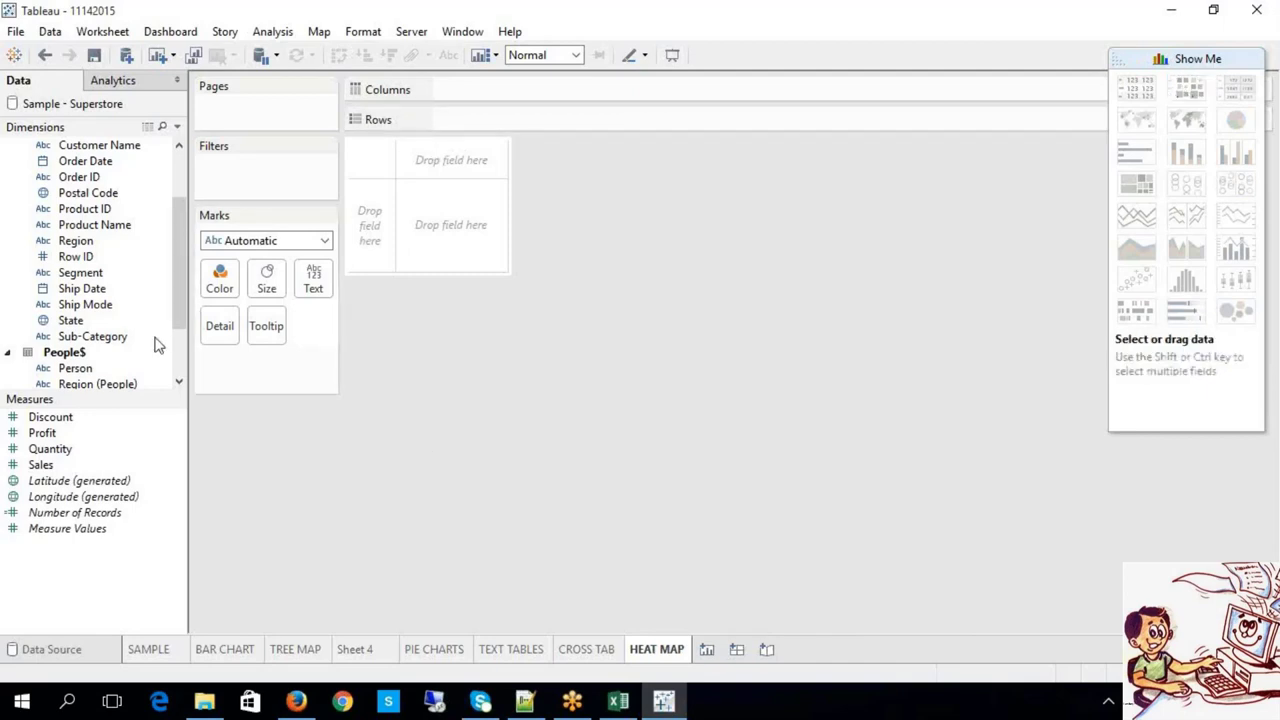
# Build a heat map with Sub-Category on rows and Sales as the measure
pyautogui.moveTo(120, 337); pyautogui.dragTo(444, 129)
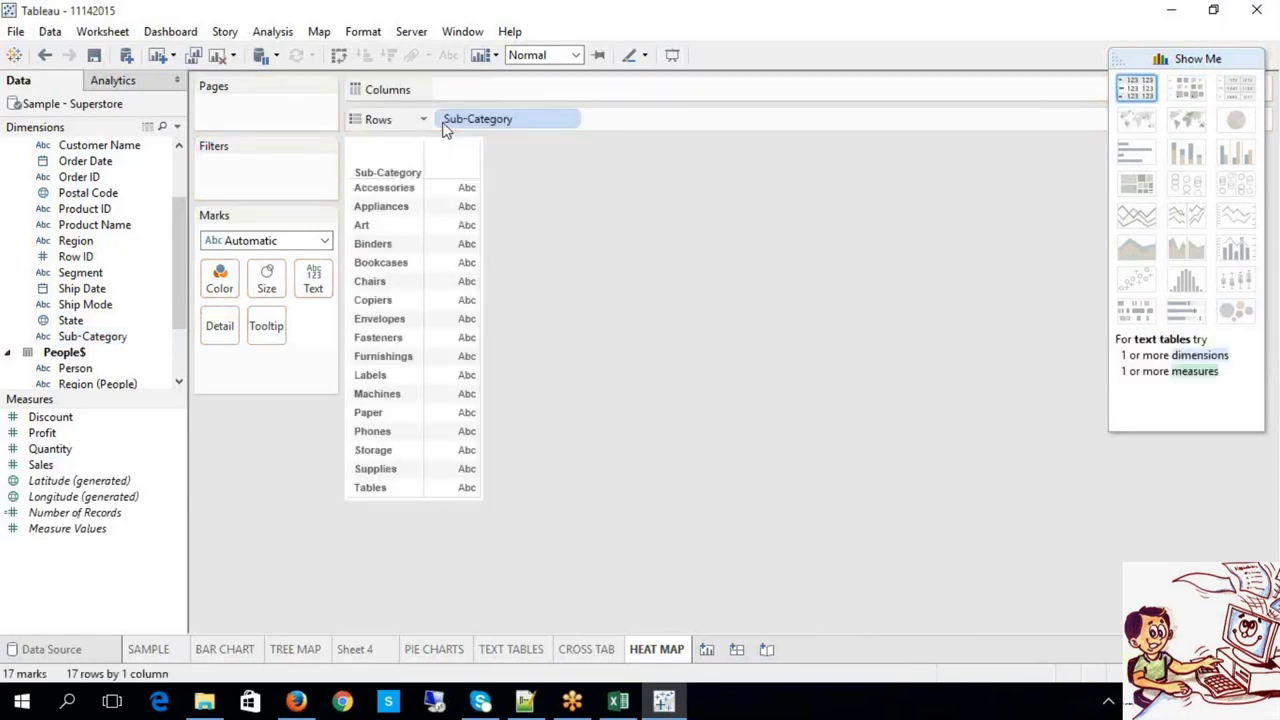
pyautogui.moveTo(70, 466); pyautogui.dragTo(226, 290)
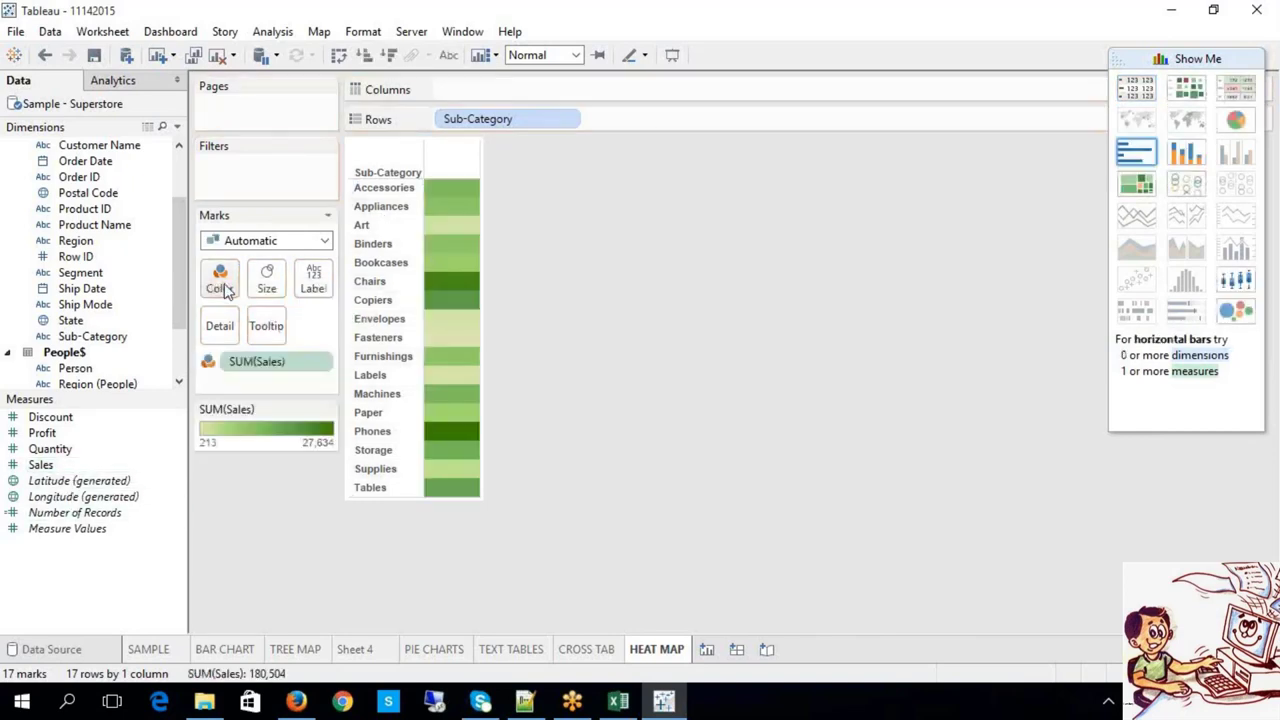
pyautogui.click(1195, 90)
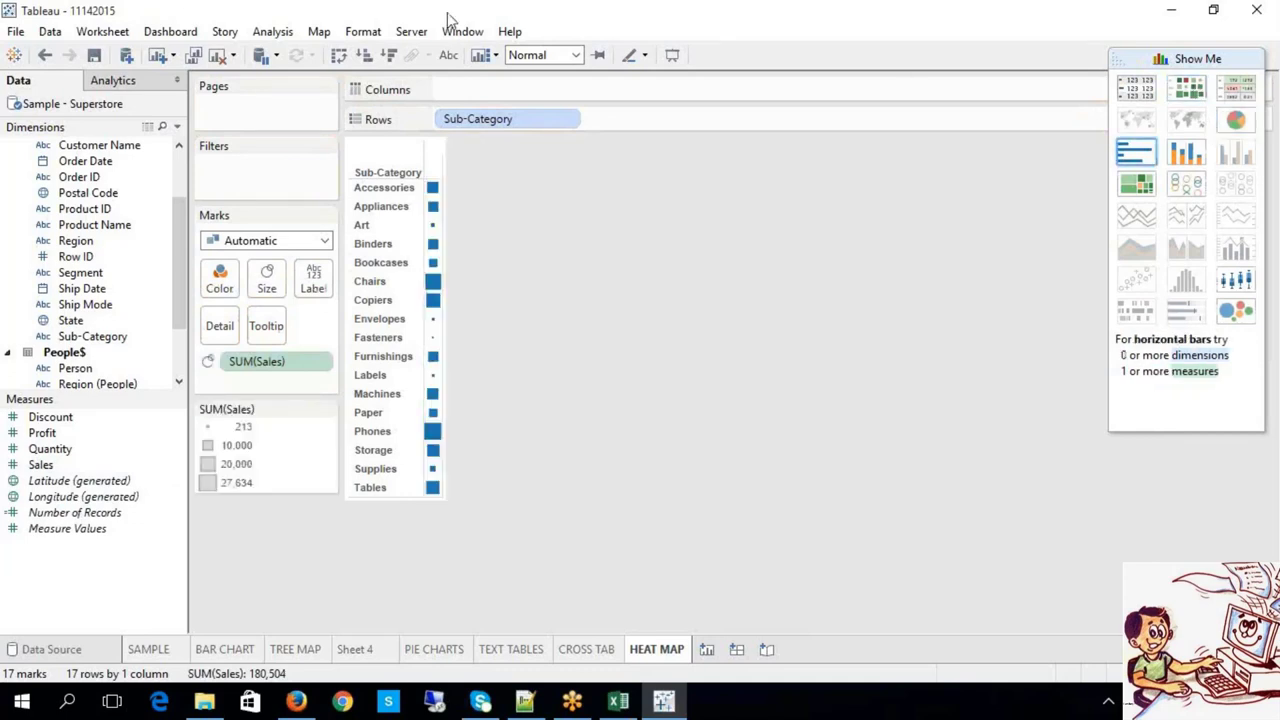
# Try mark labels on the heat map, turn them off again and inspect the Chairs mark
pyautogui.click(448, 55)
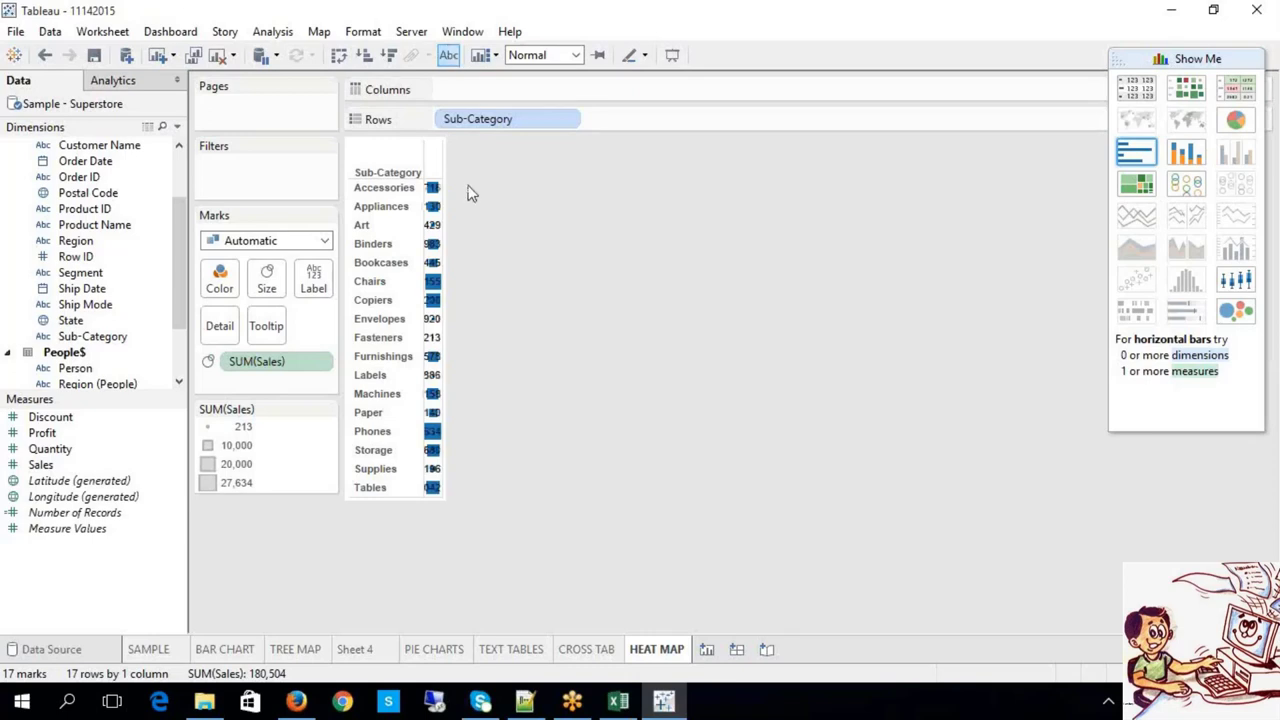
pyautogui.click(450, 57)
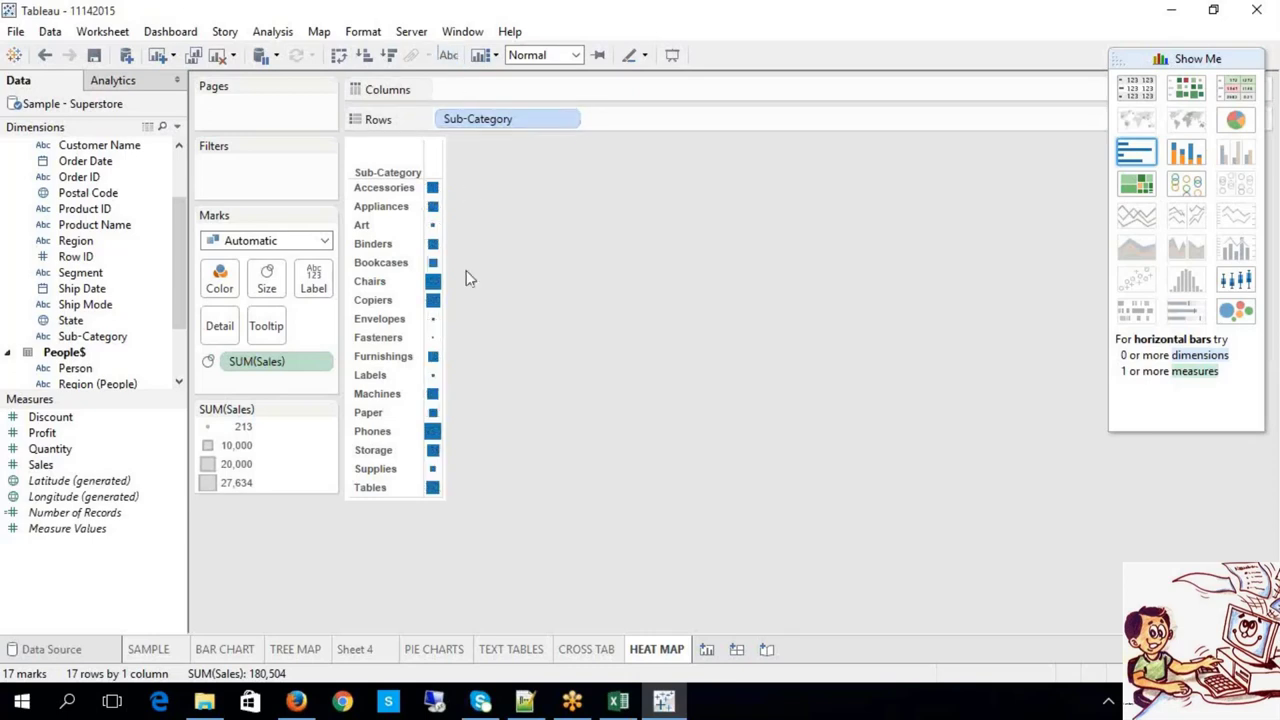
pyautogui.moveTo(437, 290)
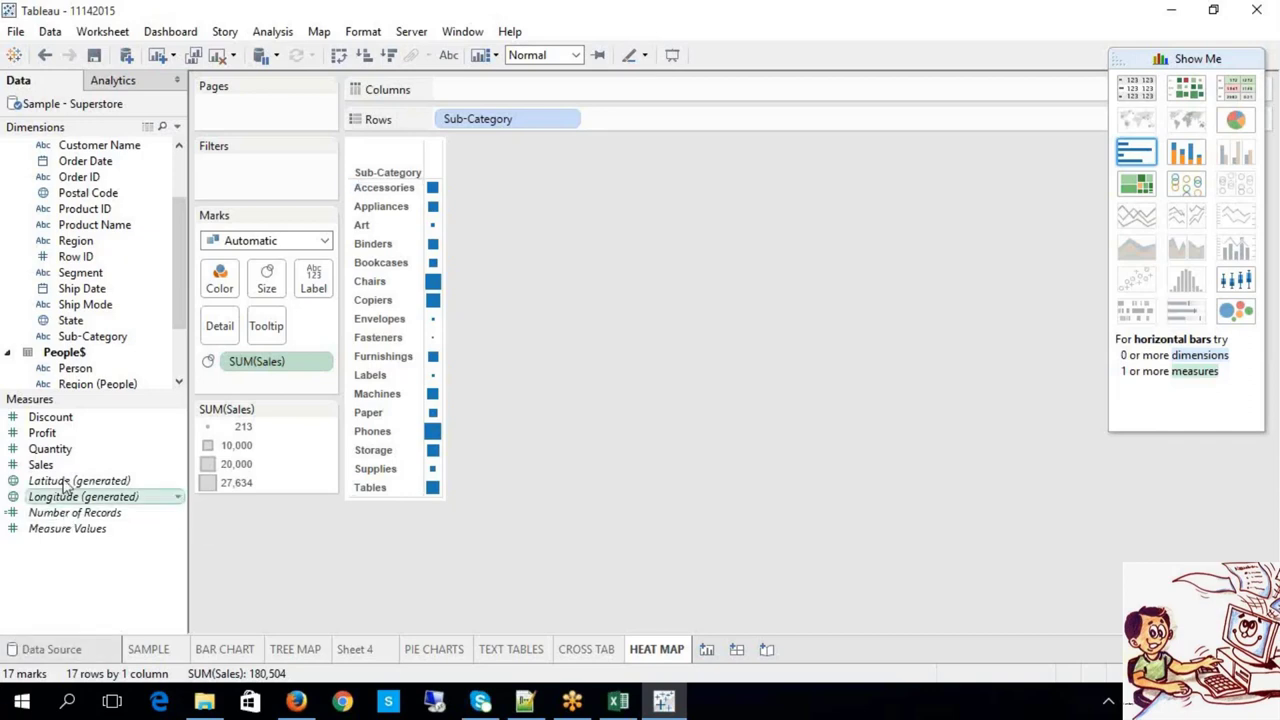
# Encode Quantity as color, move Sales to columns and reapply the heat map so Sales drives color and Quantity drives size
pyautogui.moveTo(50, 449); pyautogui.dragTo(220, 278)
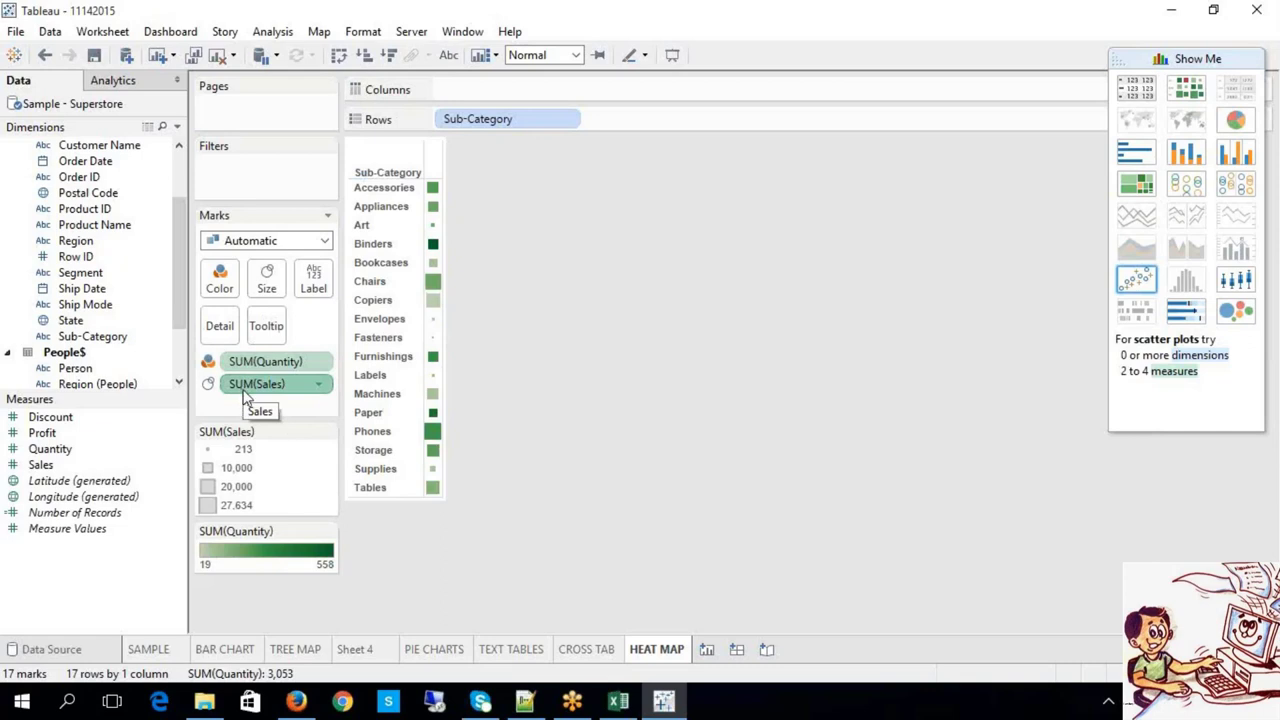
pyautogui.moveTo(243, 395); pyautogui.dragTo(536, 93)
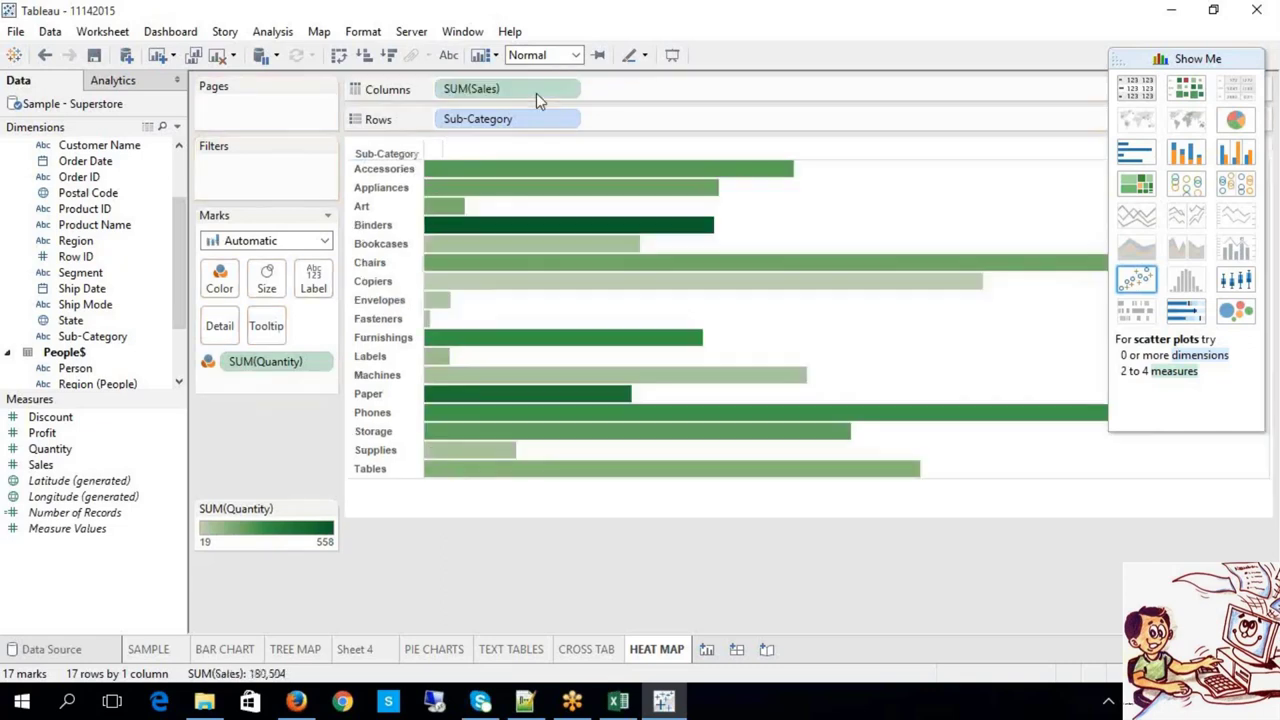
pyautogui.click(1187, 98)
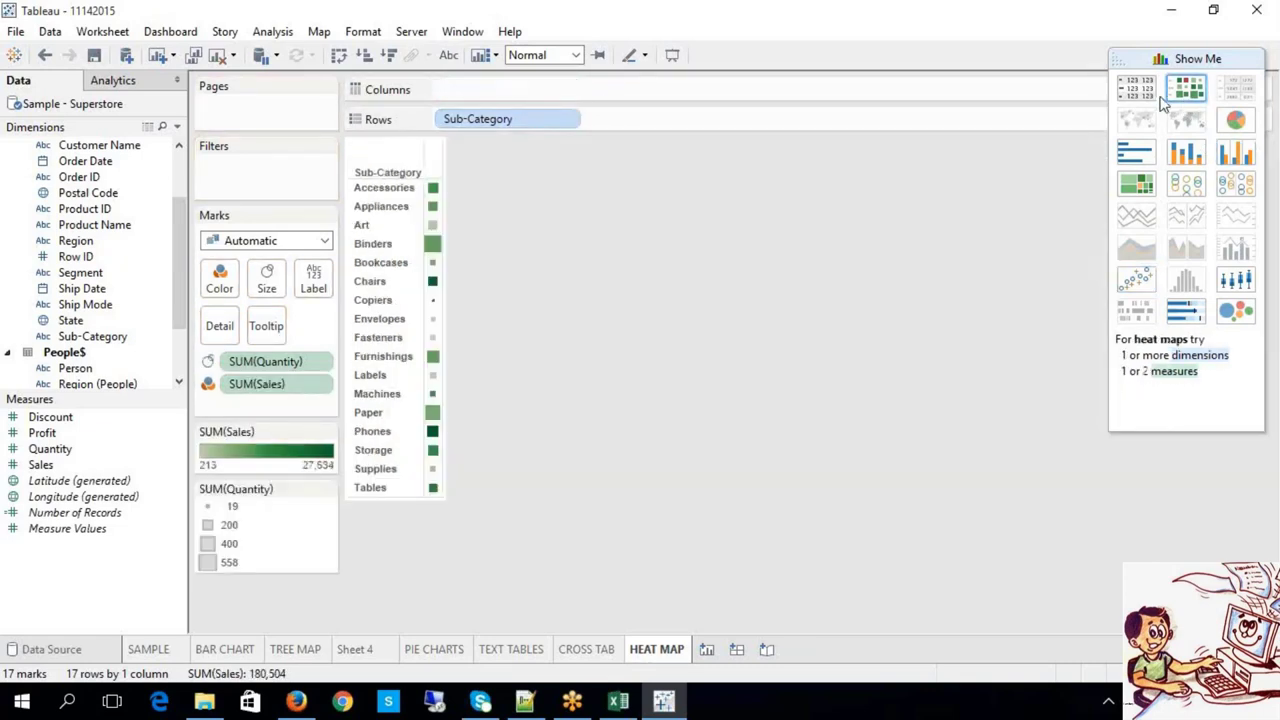
# Try Quantity on columns, reapply the heat map chart type and inspect the Binders mark
pyautogui.moveTo(300, 355); pyautogui.dragTo(471, 90)
pyautogui.click(1187, 89)
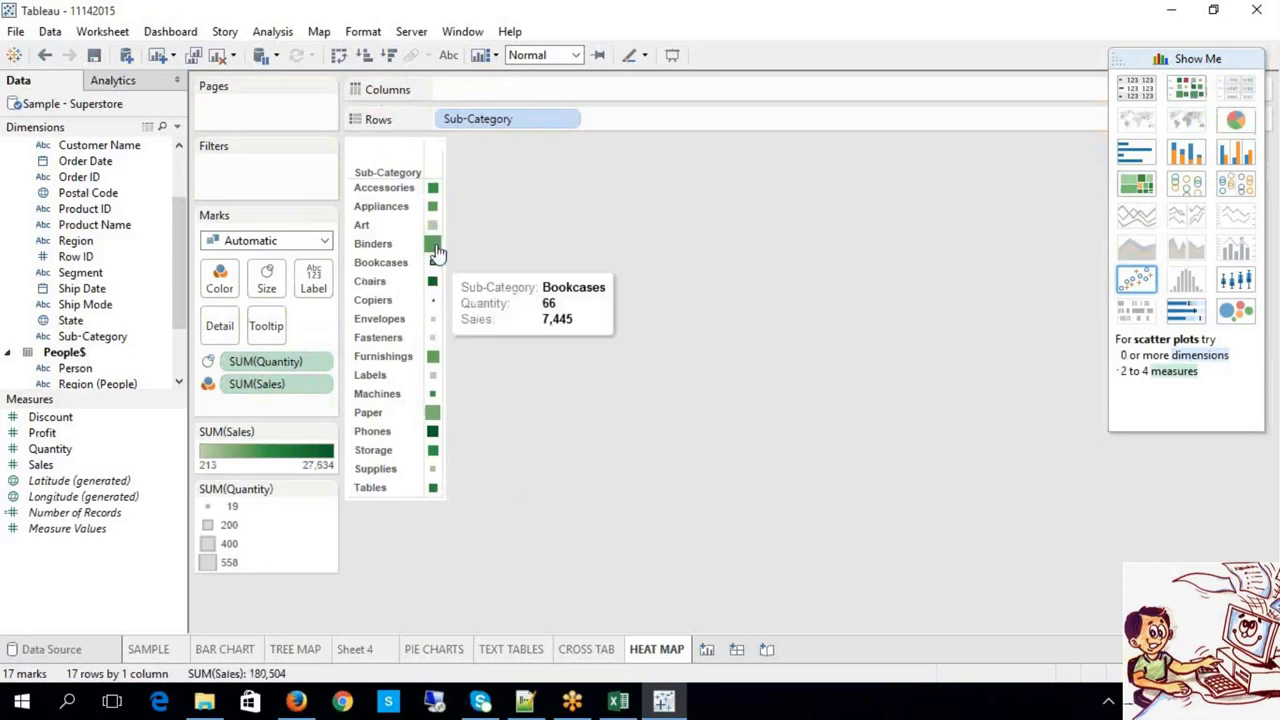
pyautogui.moveTo(440, 243)
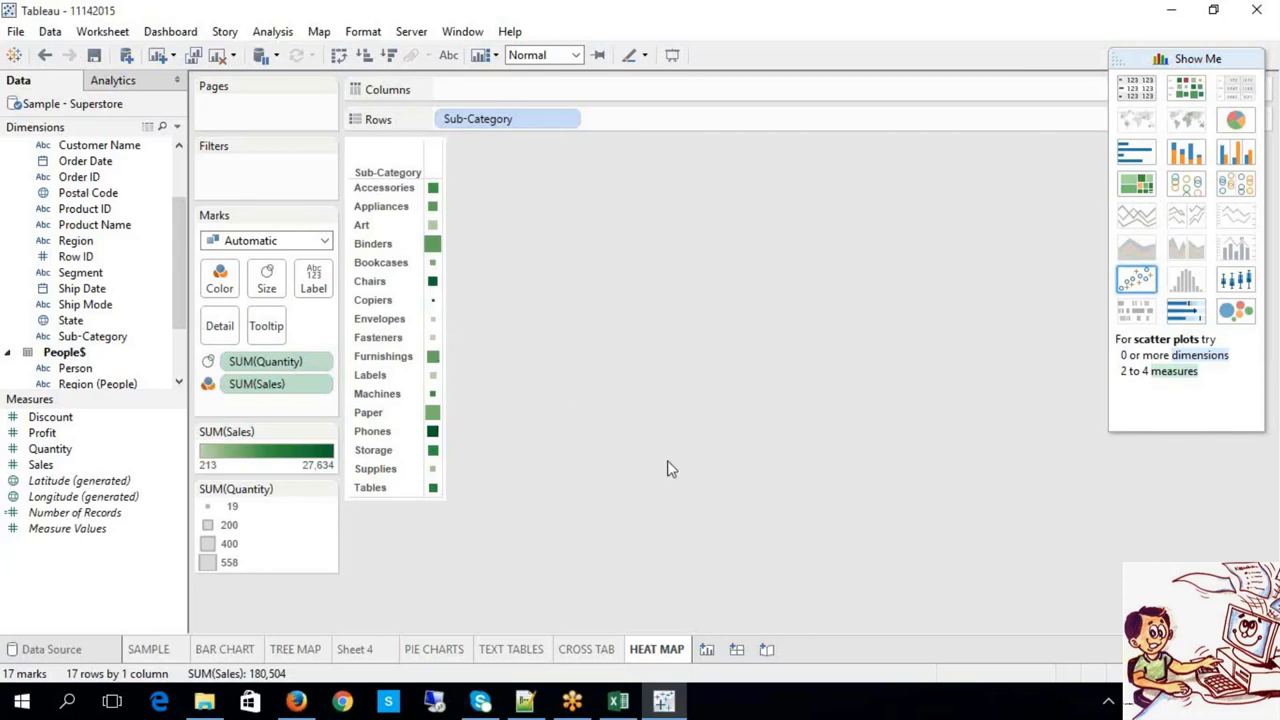
# Switch to the Excel notes and examine the Highlight Tables heading and its recommendation line
pyautogui.click(618, 701)
pyautogui.click(665, 357)
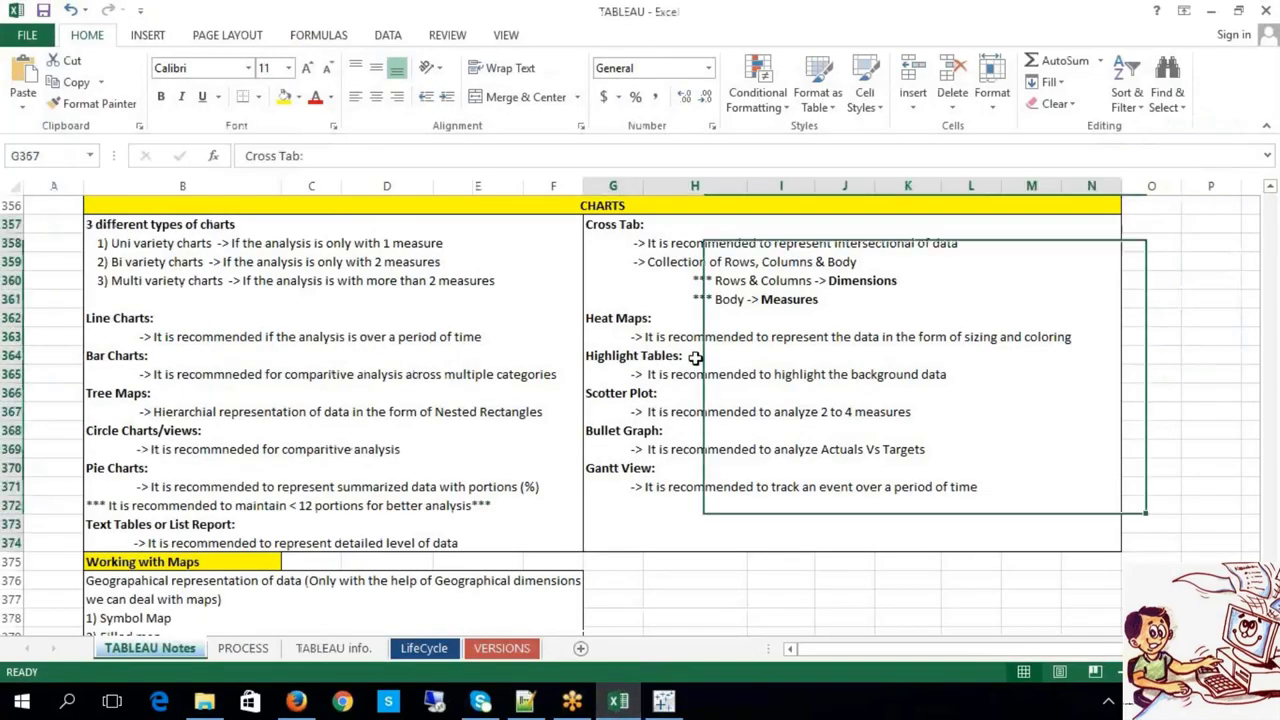
pyautogui.doubleClick(682, 357)
pyautogui.moveTo(682, 357); pyautogui.dragTo(583, 354)
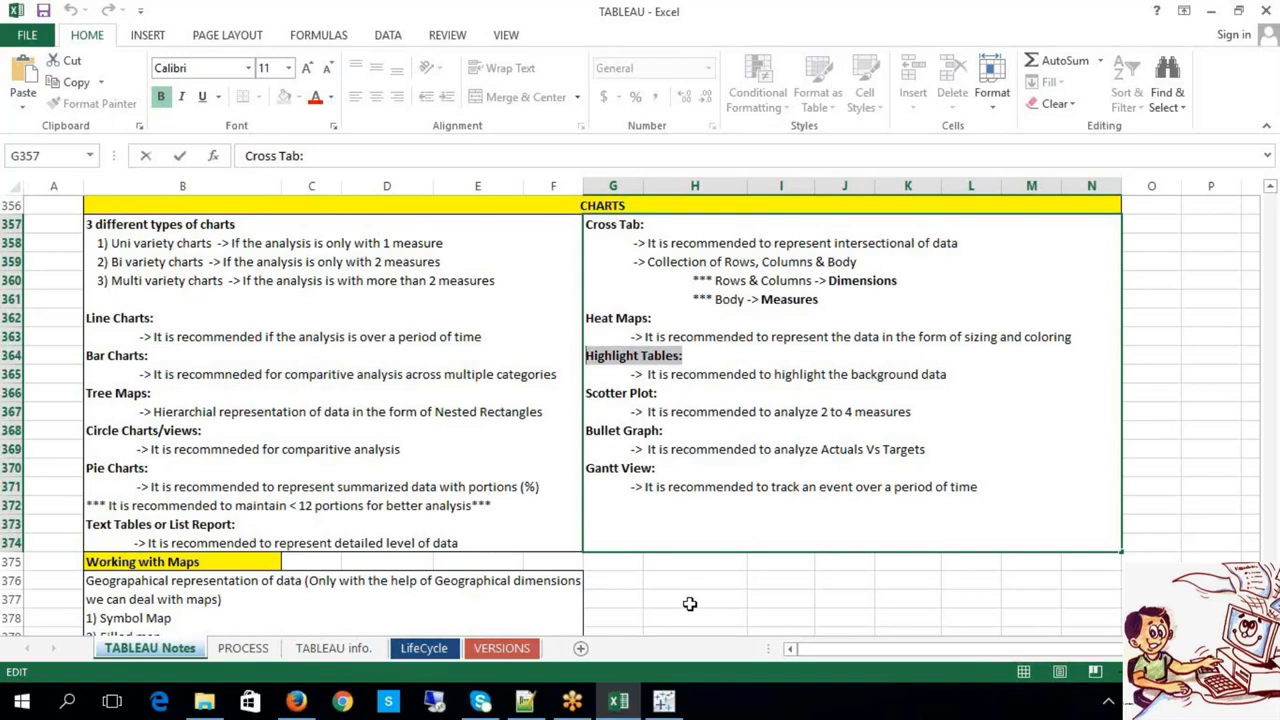
pyautogui.click(955, 379)
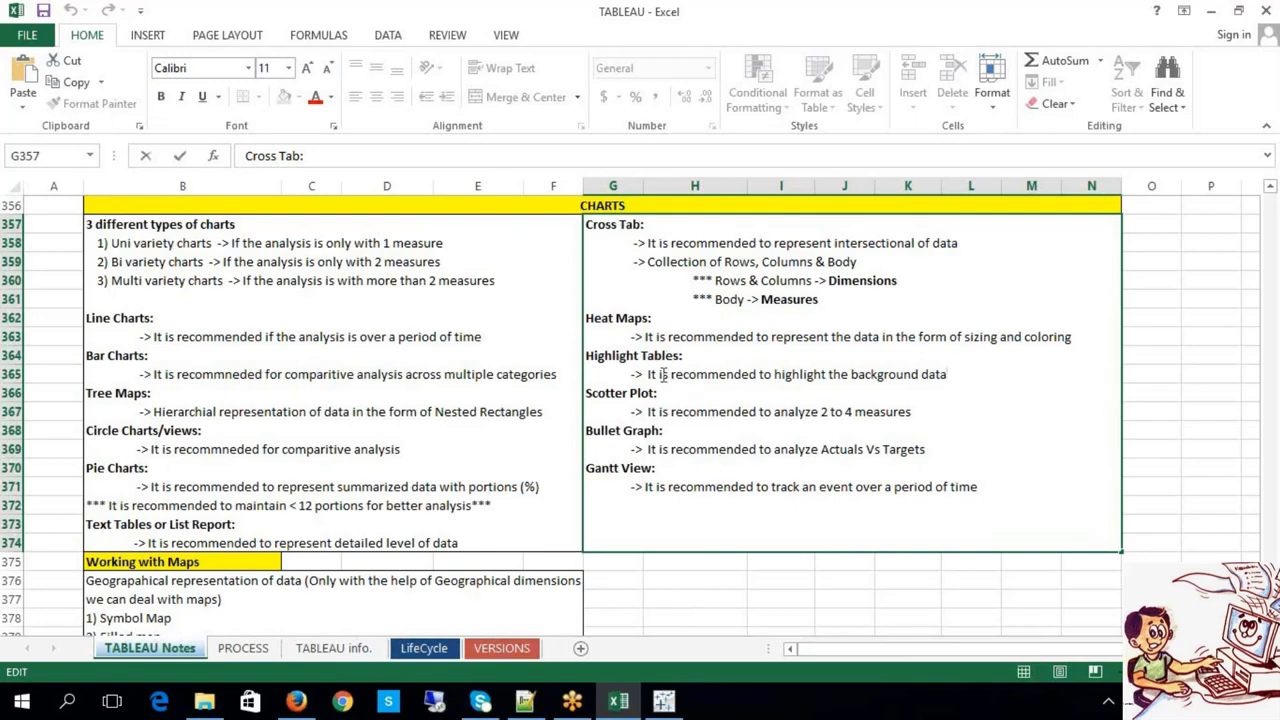
pyautogui.moveTo(647, 374); pyautogui.dragTo(957, 378)
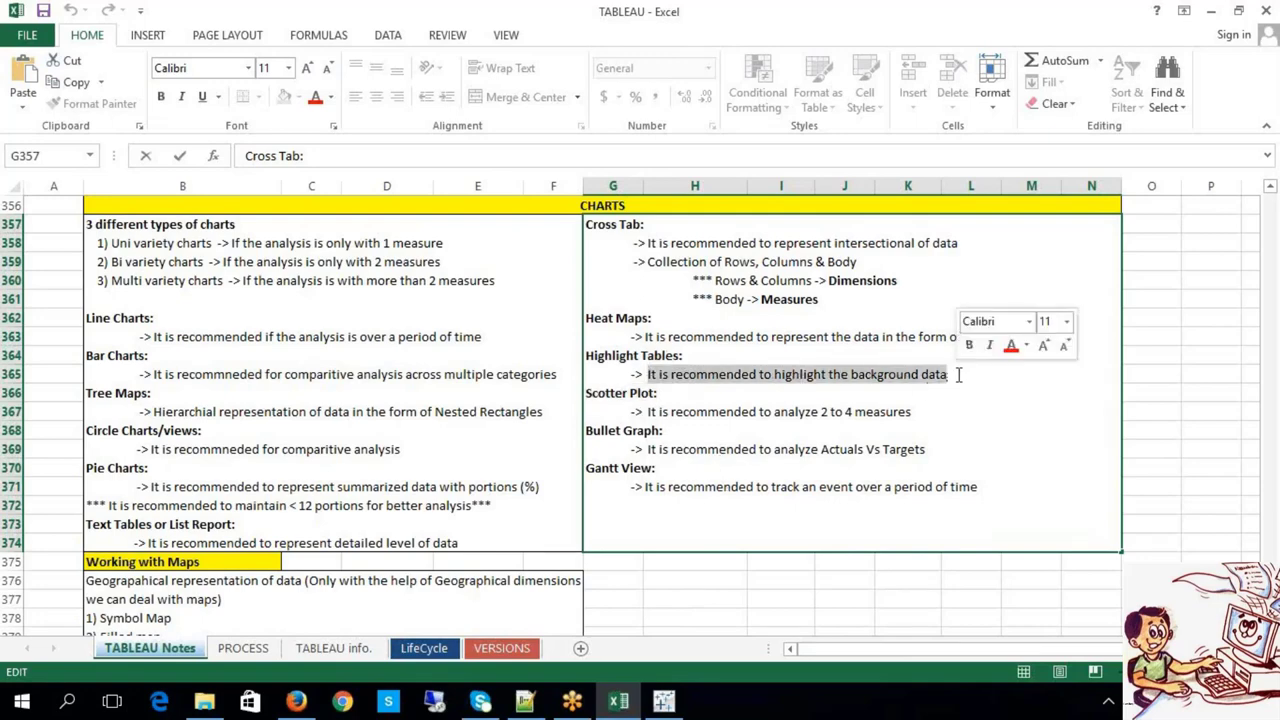
# Switch to Tableau, add a new worksheet after HEAT MAP and rename it Highlight tables
pyautogui.click(664, 700)
pyautogui.click(706, 649)
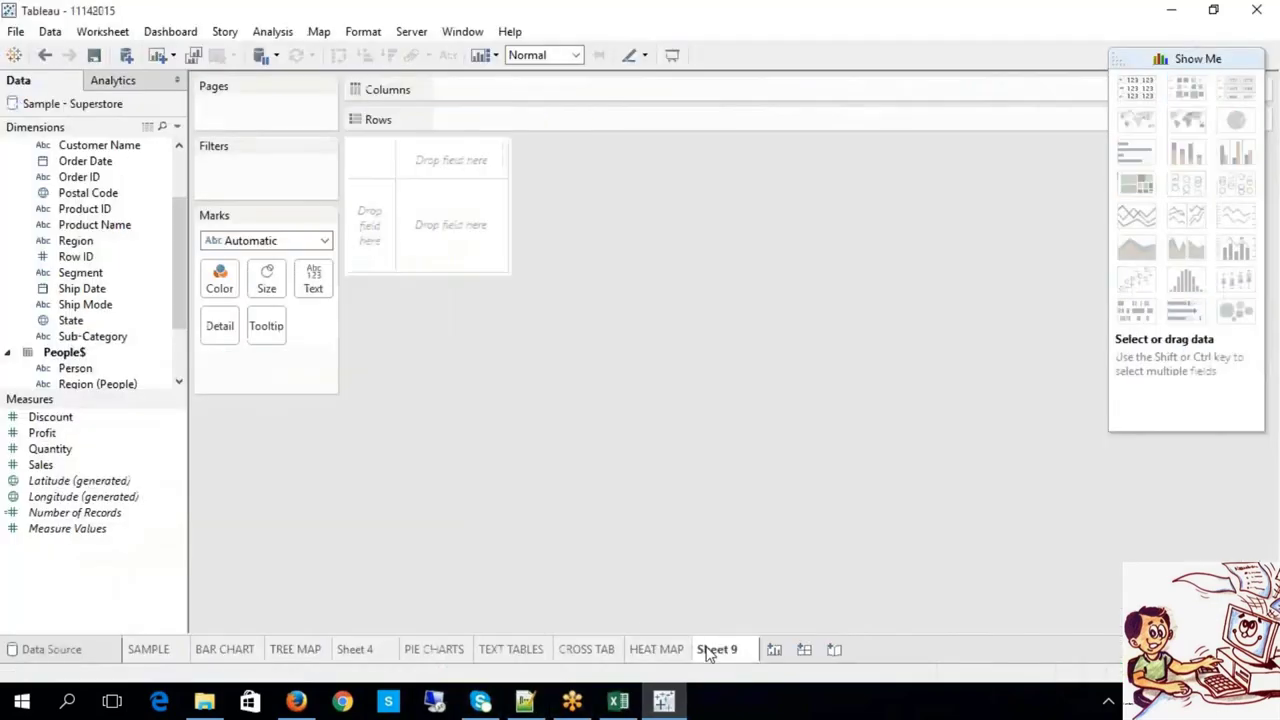
pyautogui.rightClick(708, 651)
pyautogui.click(757, 466)
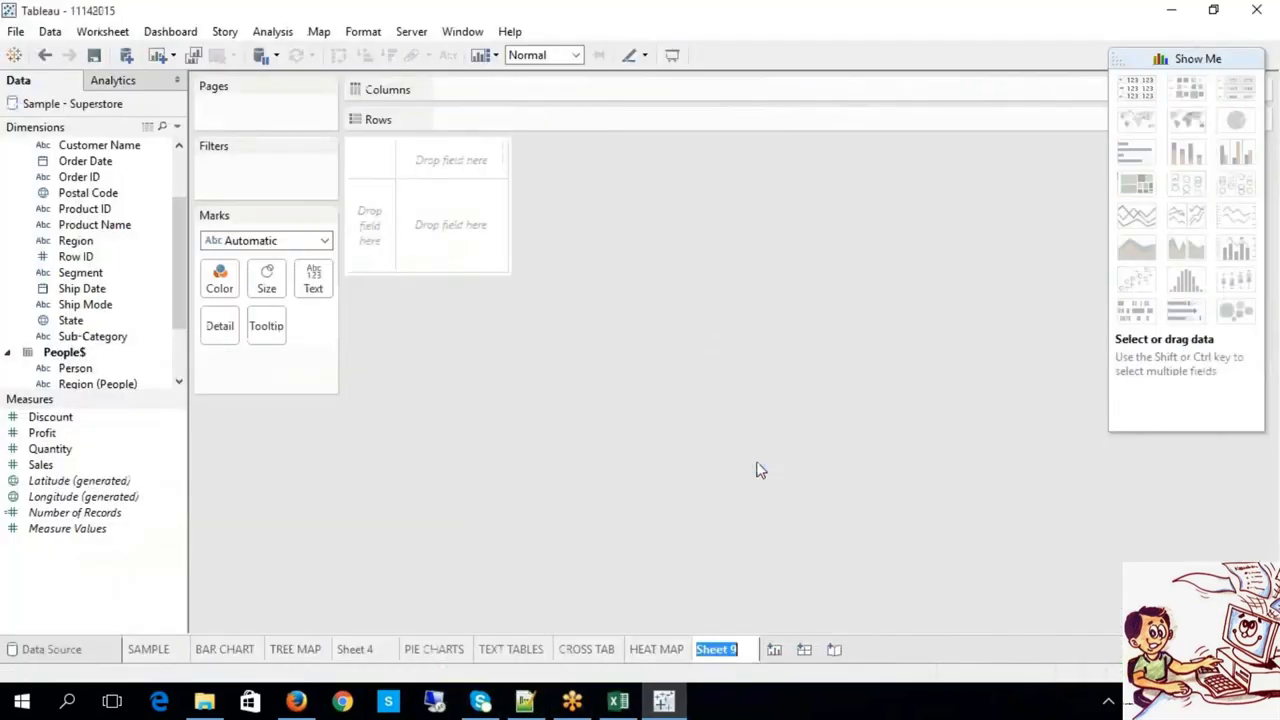
pyautogui.write('Highlight t')
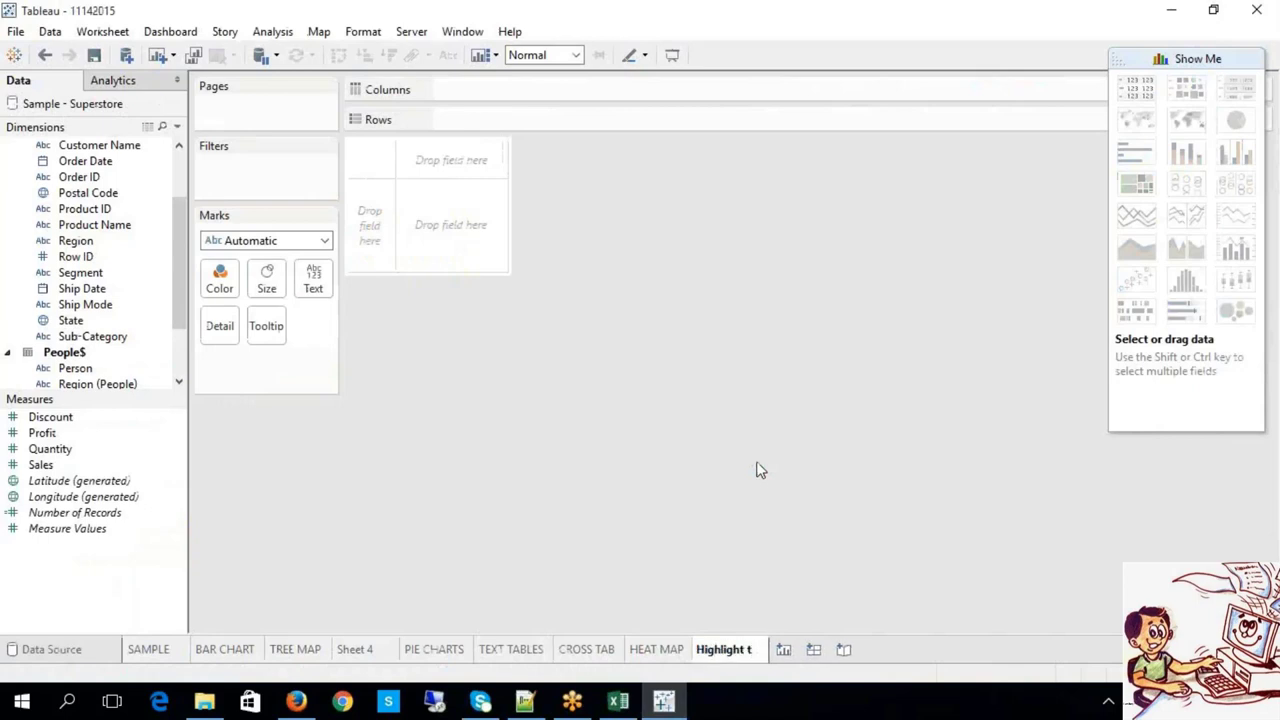
pyautogui.write('abl')
pyautogui.write('es')
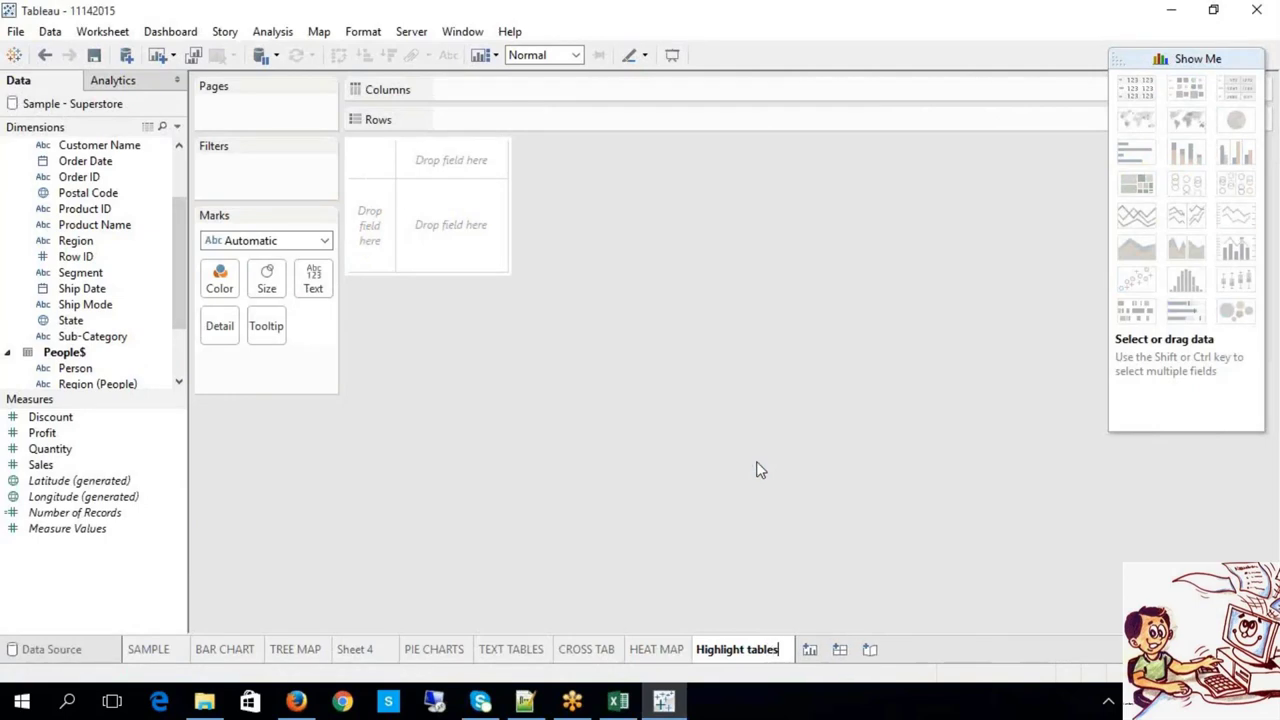
pyautogui.press('Return')
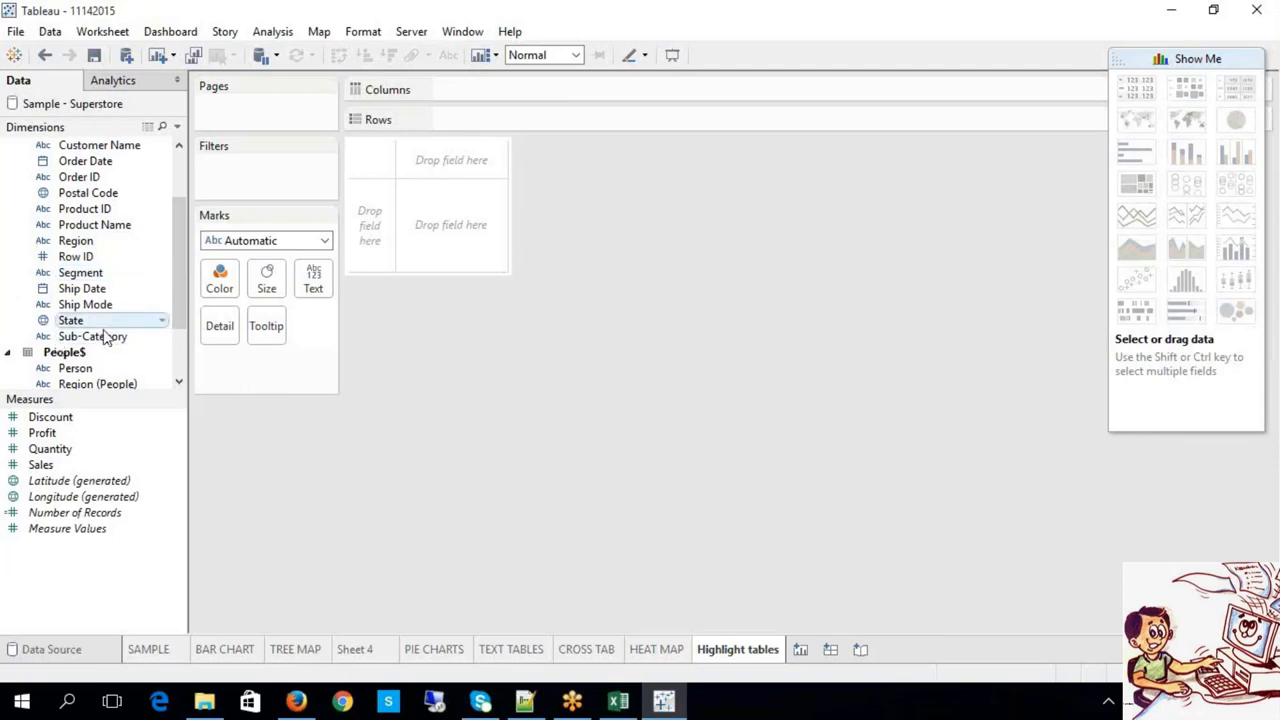
# Place Sub-Category on rows and Sales on columns, convert the view to a highlight table and inspect its cells
pyautogui.moveTo(95, 336); pyautogui.dragTo(476, 132)
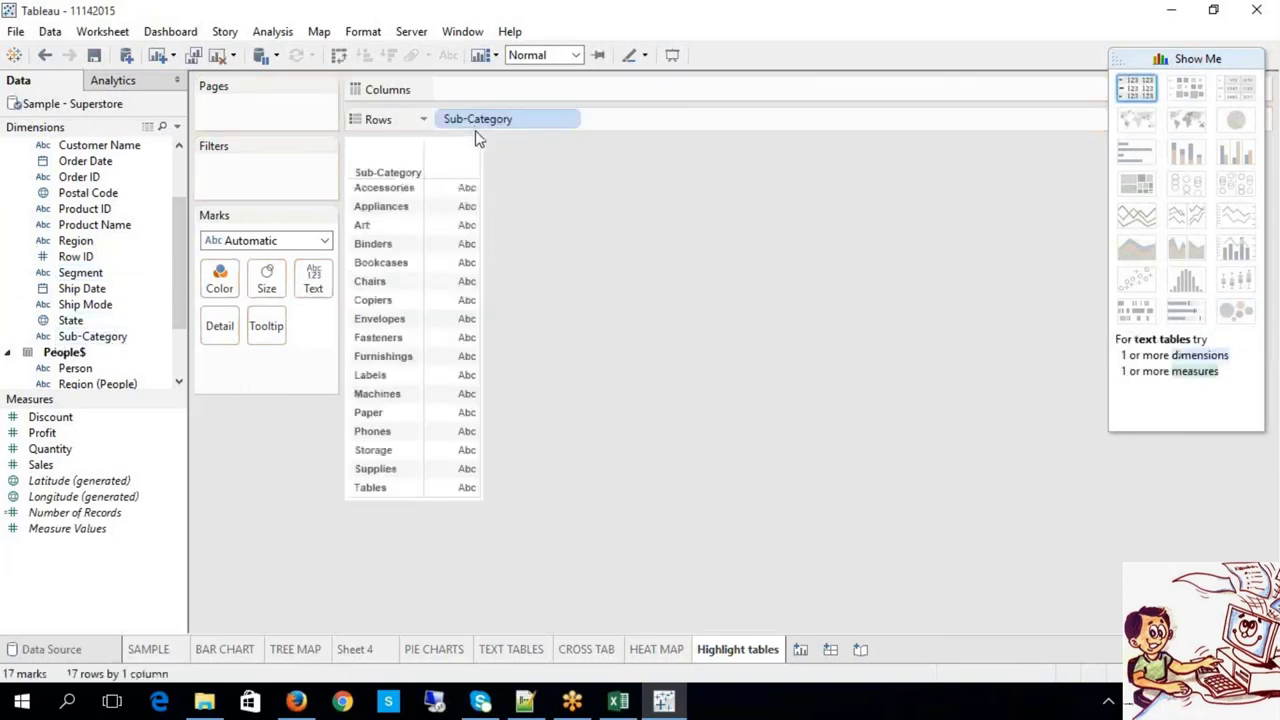
pyautogui.moveTo(38, 468); pyautogui.dragTo(440, 88)
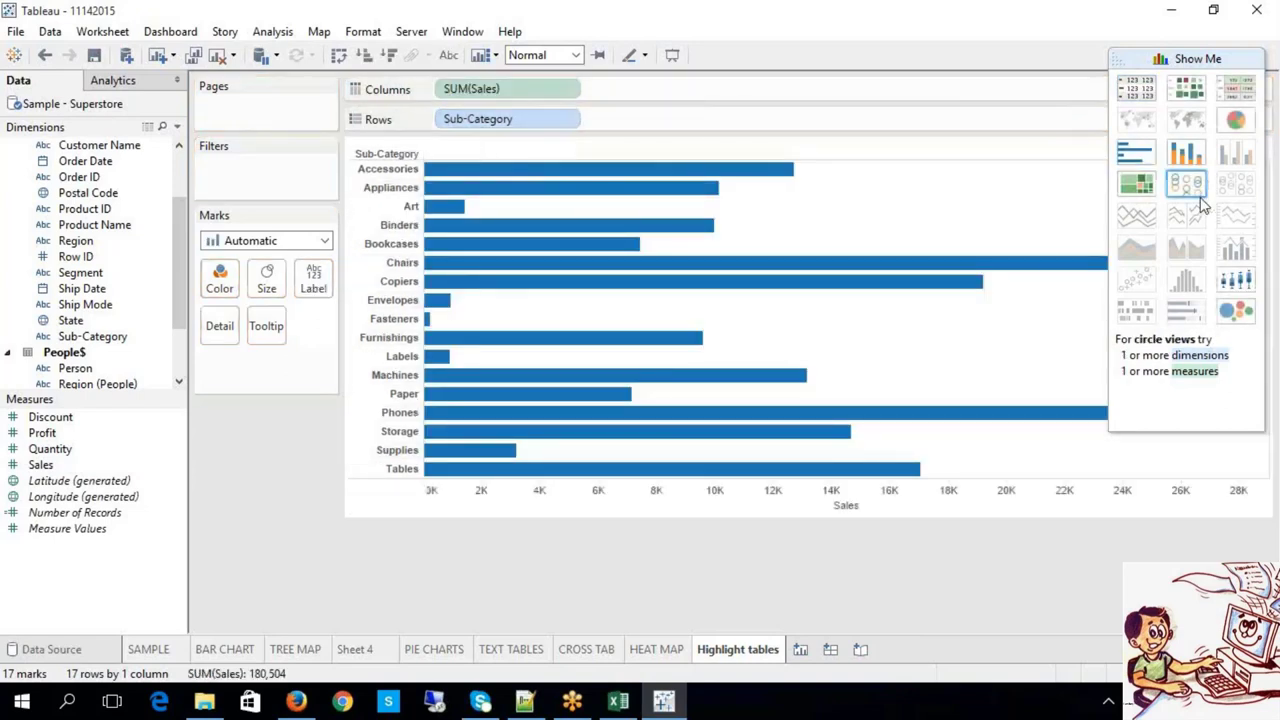
pyautogui.click(1237, 95)
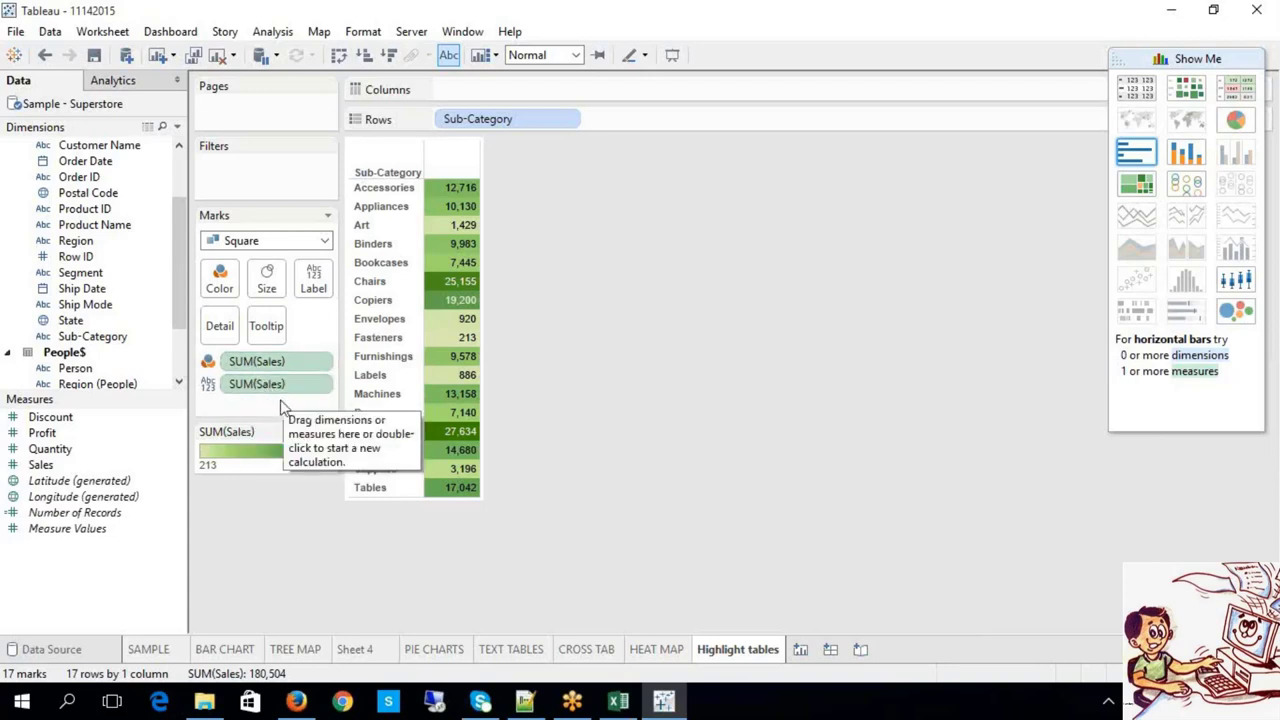
pyautogui.moveTo(468, 257)
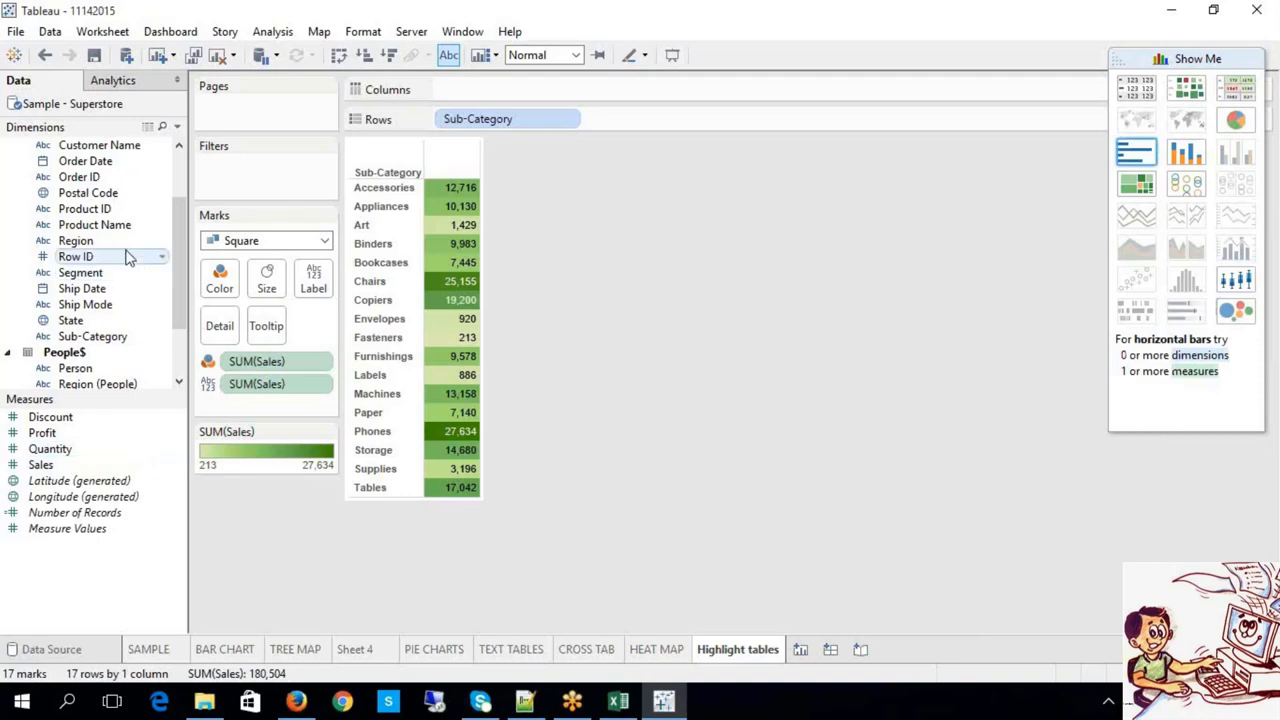
# Break the highlight table down further by adding Order Date by year and Segment to rows after Sub-Category
pyautogui.click(109, 166)
pyautogui.moveTo(109, 168); pyautogui.dragTo(626, 137)
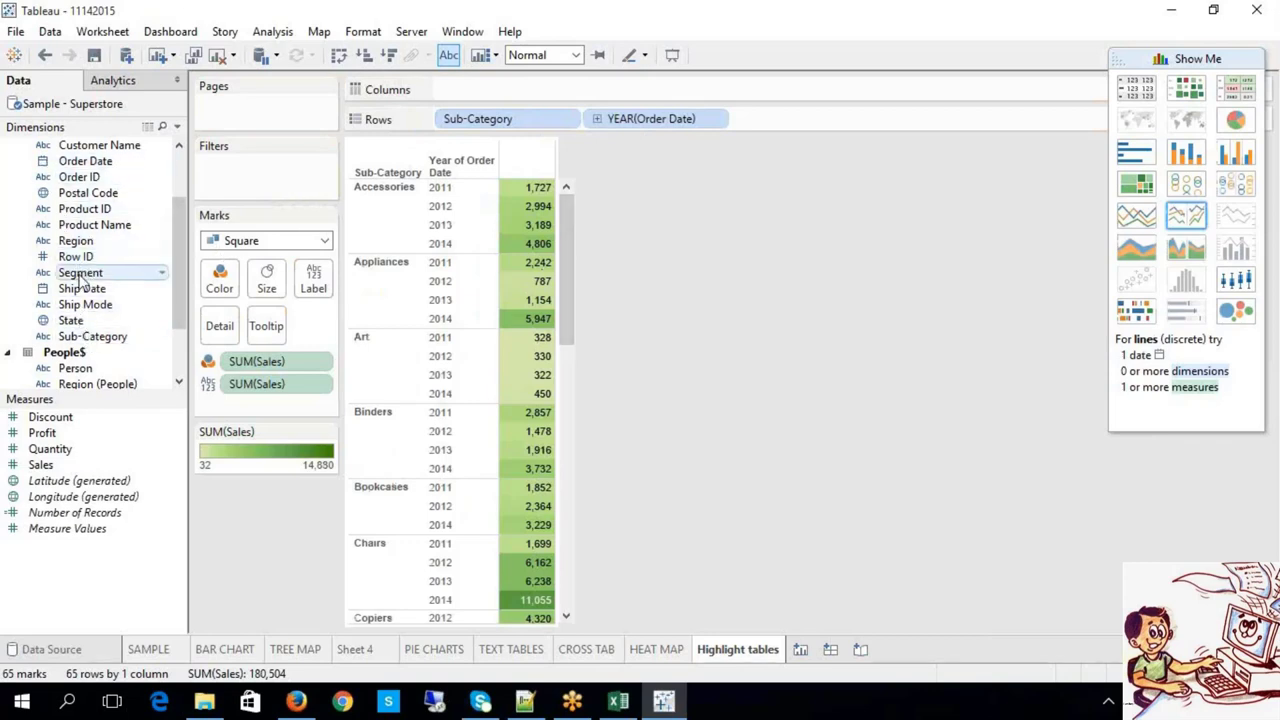
pyautogui.moveTo(80, 273)
pyautogui.mouseDown()
pyautogui.moveTo(658, 206)
pyautogui.moveTo(765, 121)
pyautogui.moveTo(766, 133)
pyautogui.mouseUp()
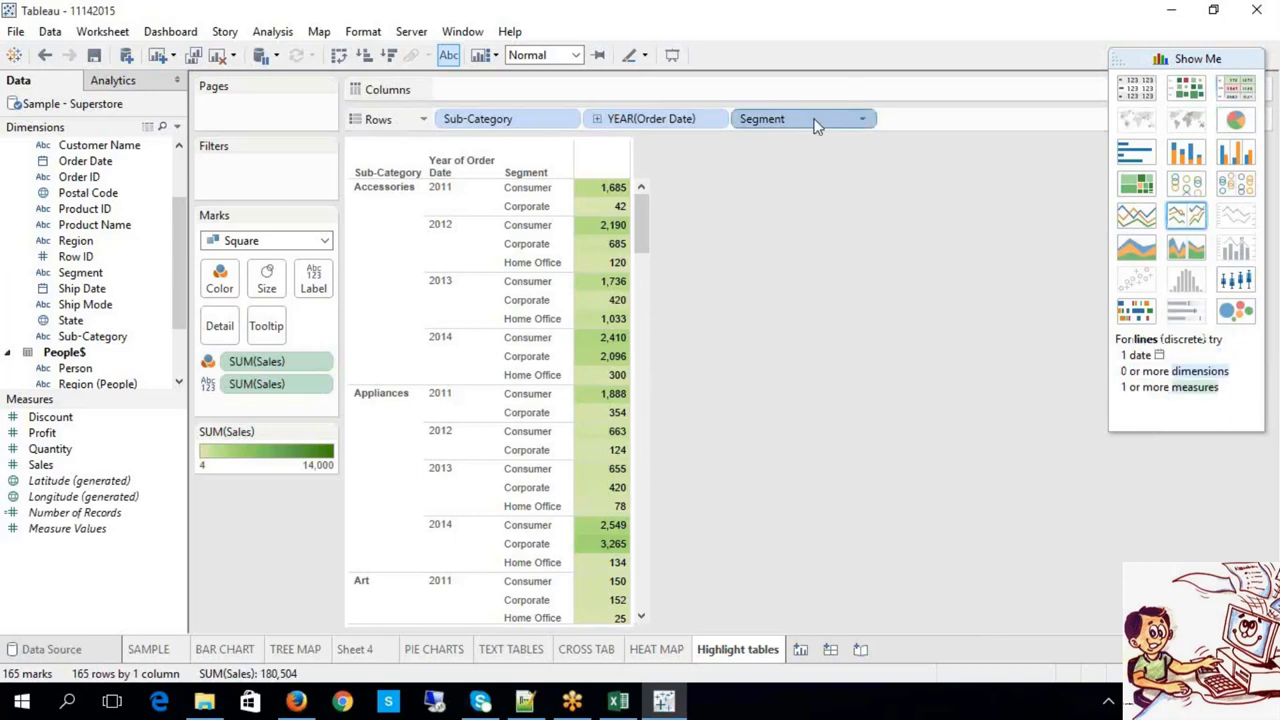
# Remove Segment from rows and inspect the yearly Sales cells of the Accessories sub-category
pyautogui.moveTo(815, 124); pyautogui.dragTo(830, 140)
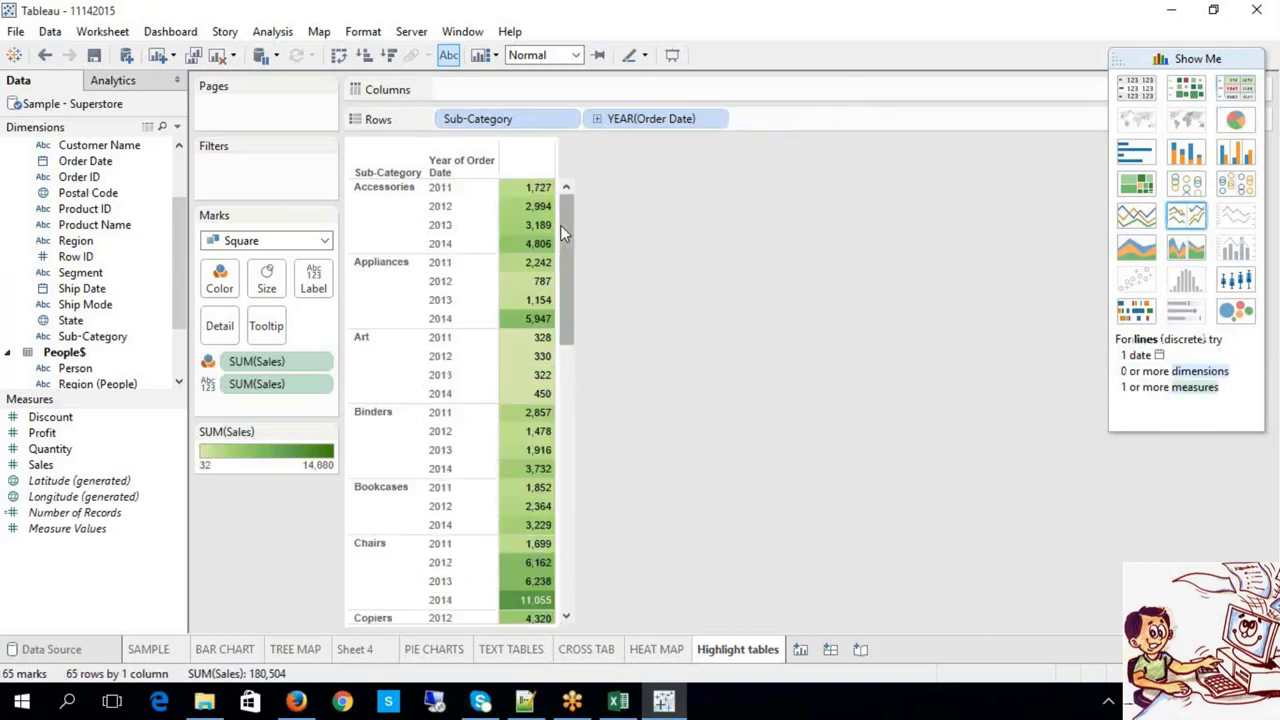
pyautogui.click(385, 210)
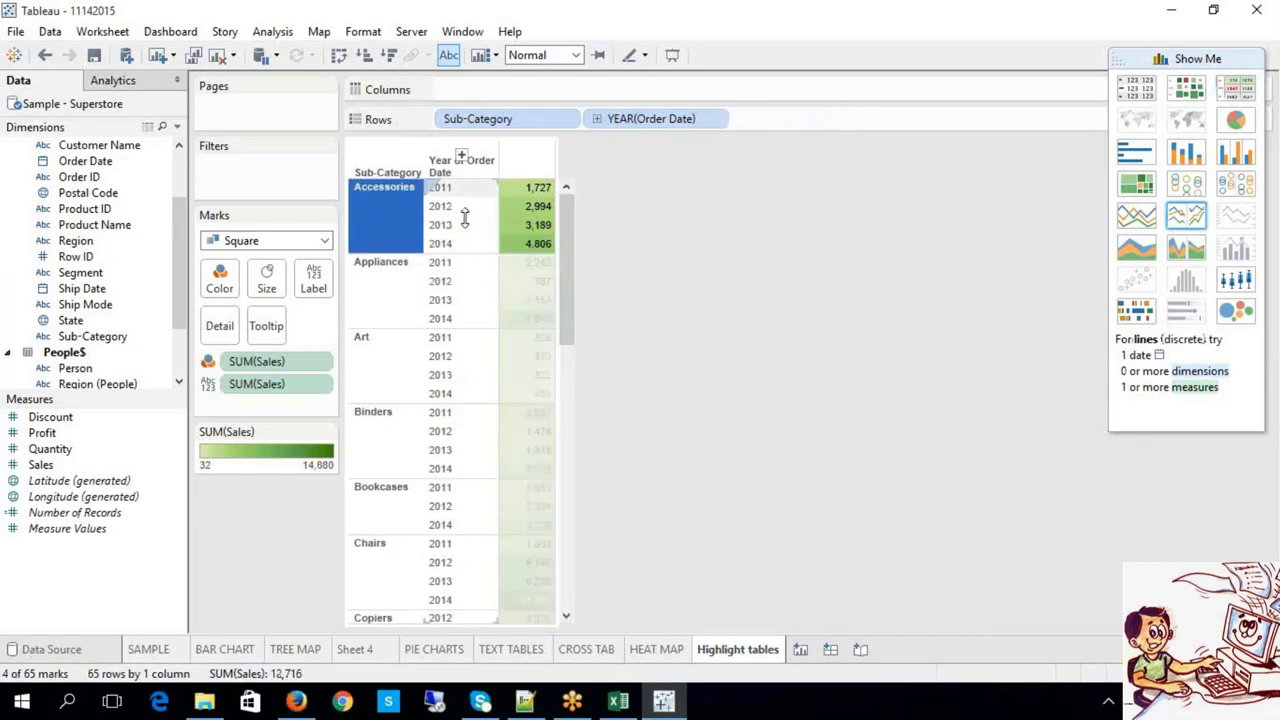
pyautogui.click(626, 283)
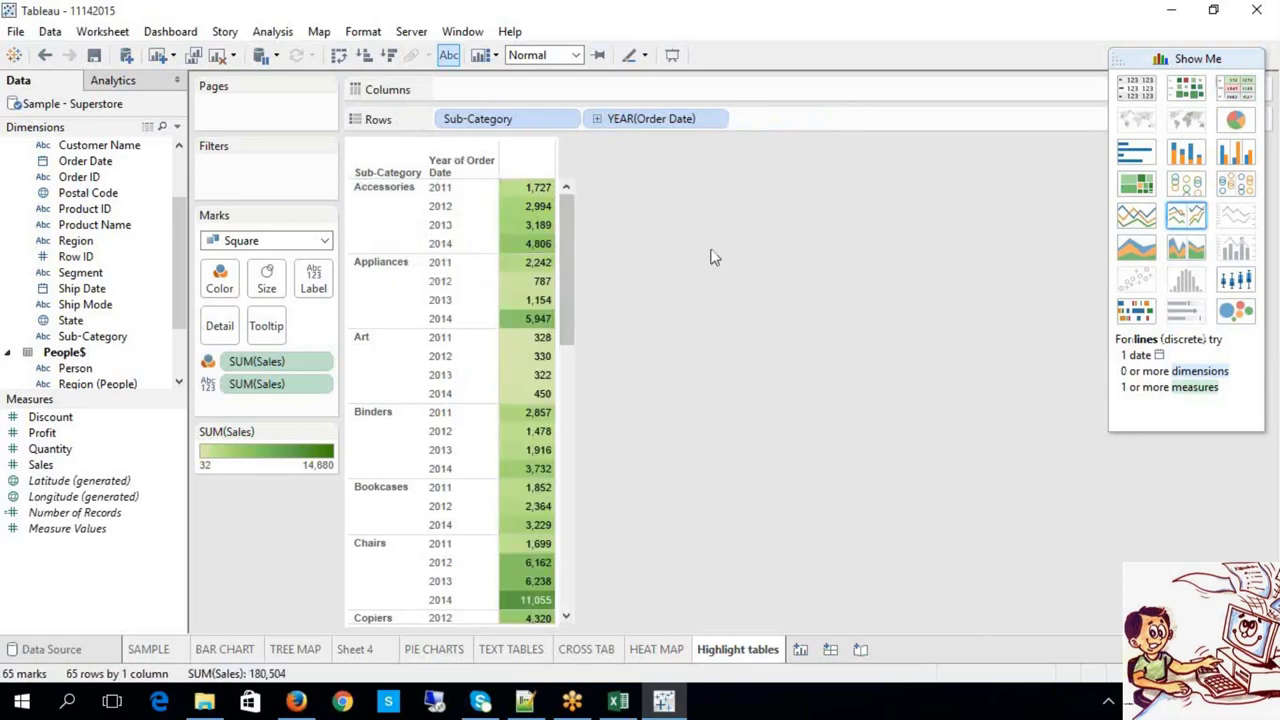
# Recolor the highlight table's Sales values with the Red palette
pyautogui.click(328, 431)
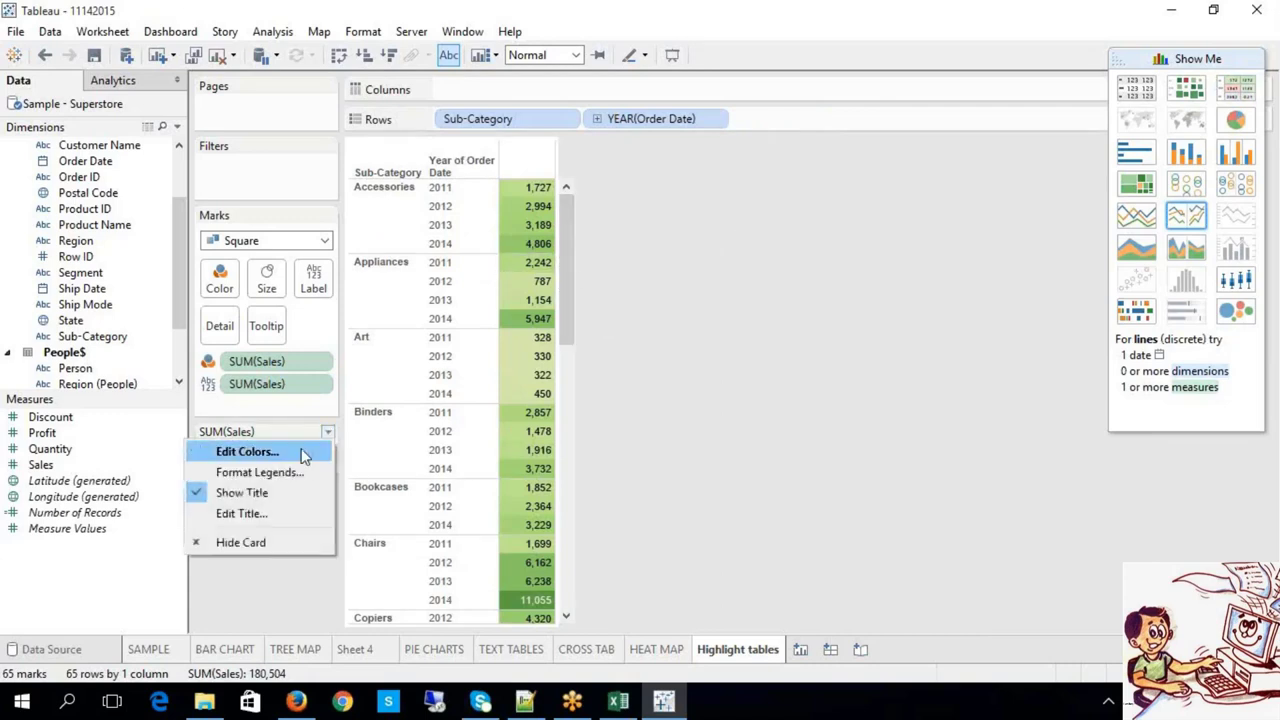
pyautogui.click(304, 455)
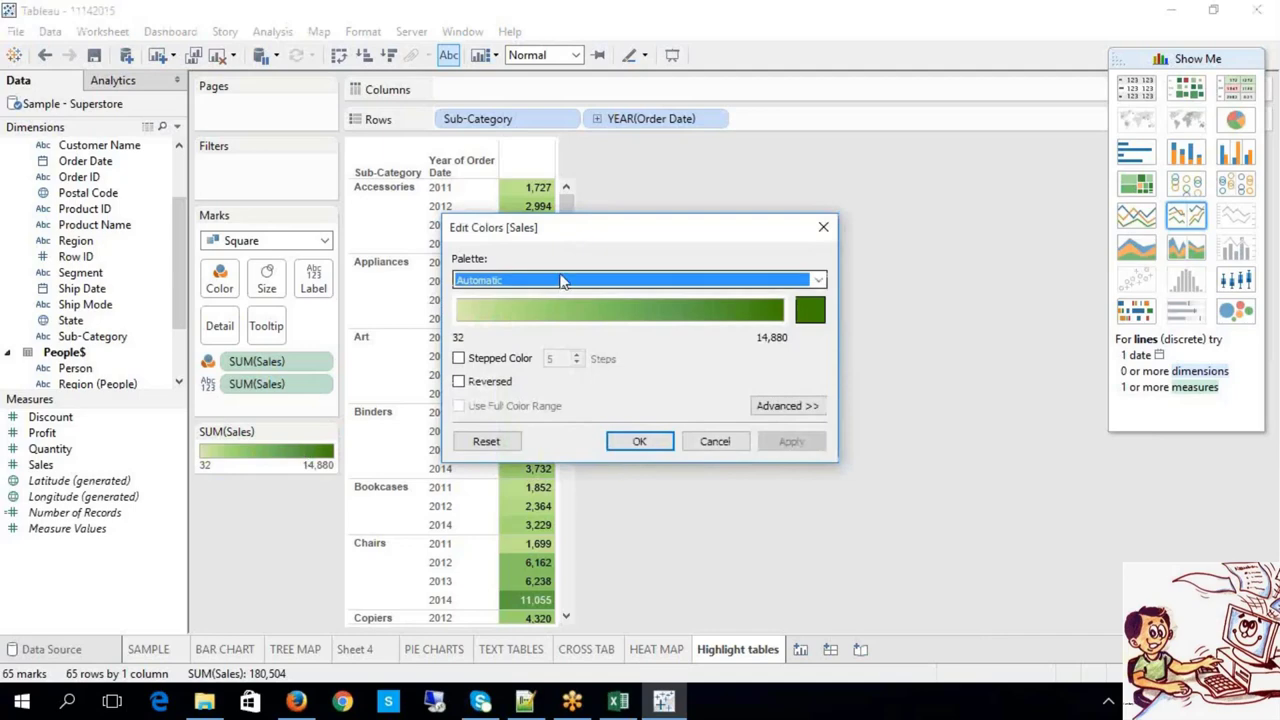
pyautogui.click(561, 281)
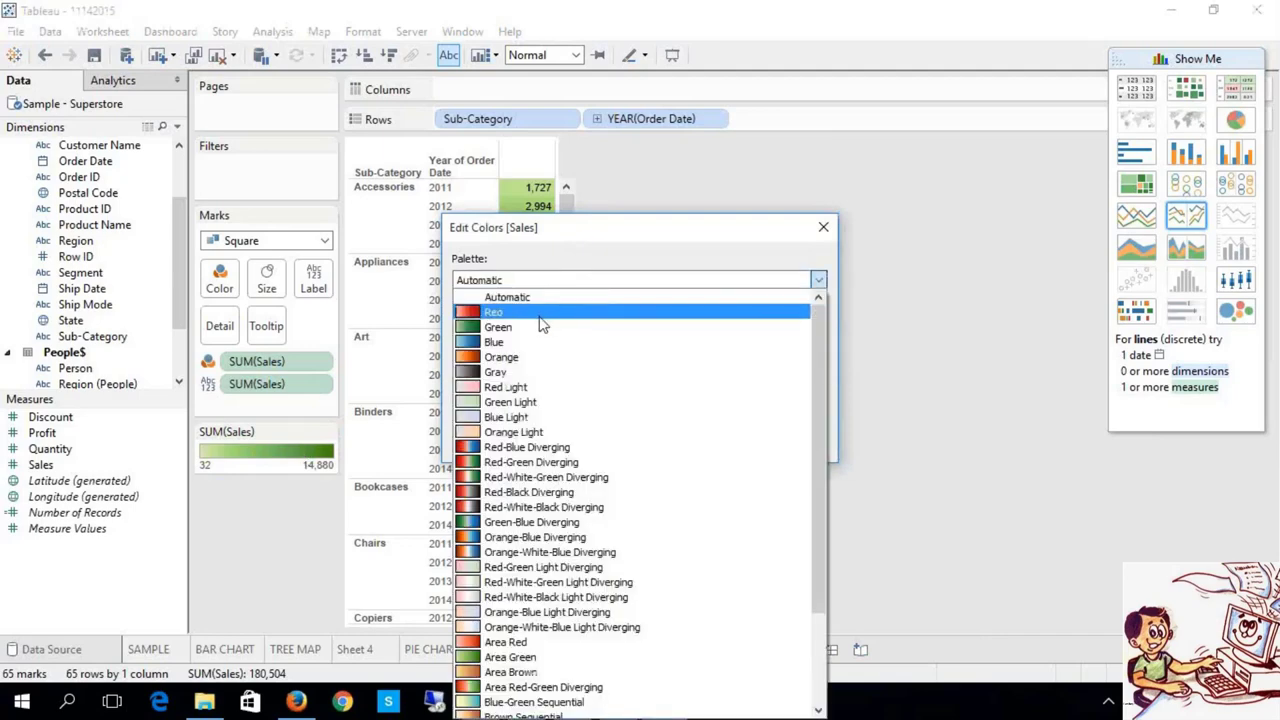
pyautogui.click(539, 317)
pyautogui.click(789, 442)
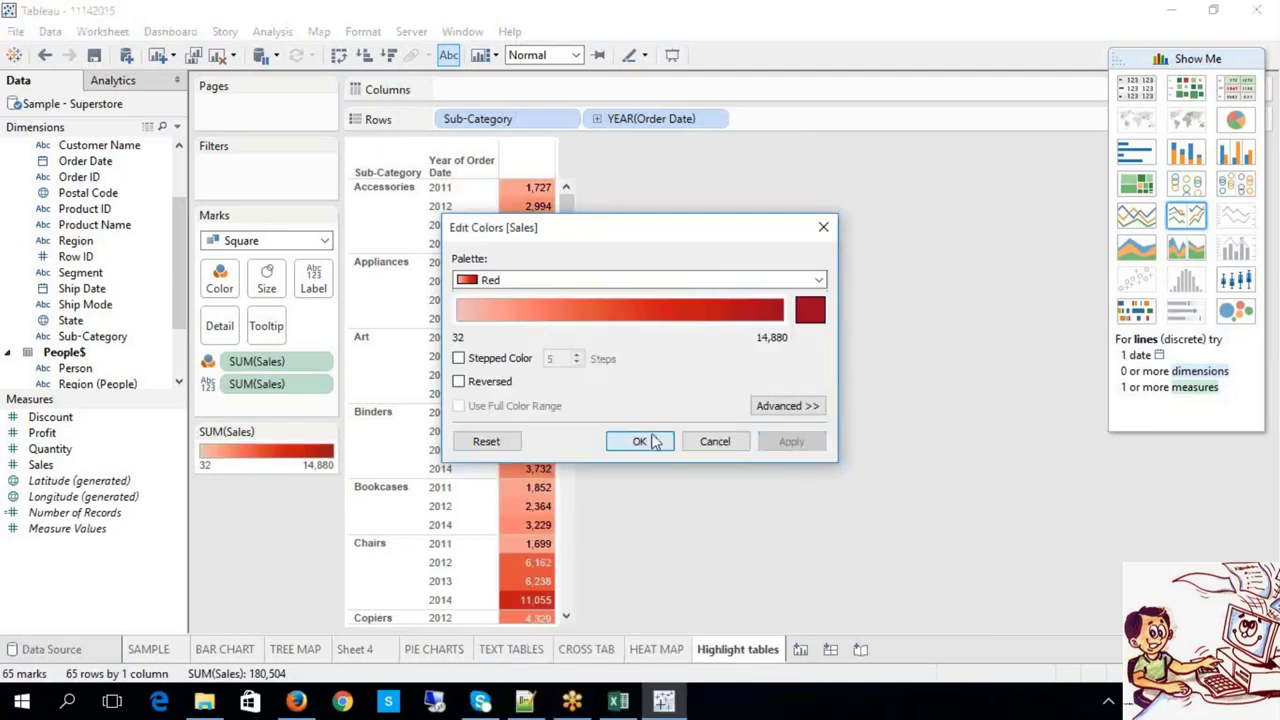
pyautogui.click(640, 441)
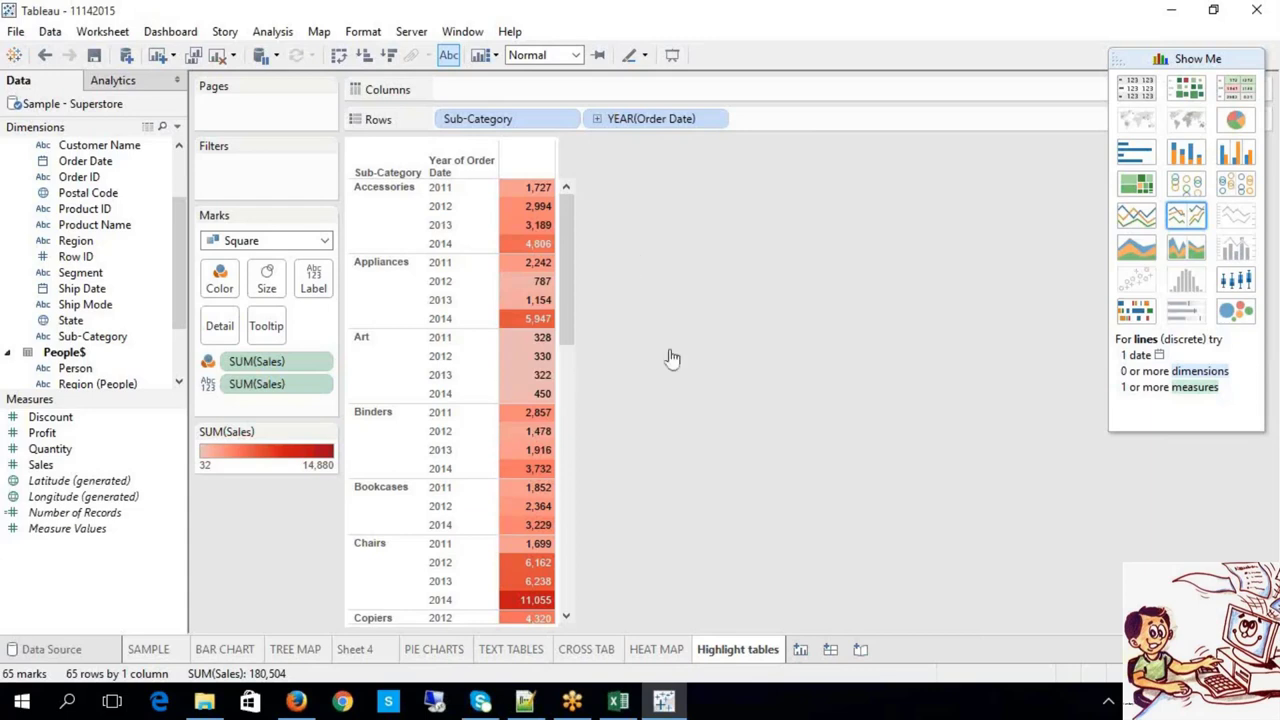
# Edit the Sales colors to use stepped color with 4 steps in reversed order
pyautogui.click(327, 433)
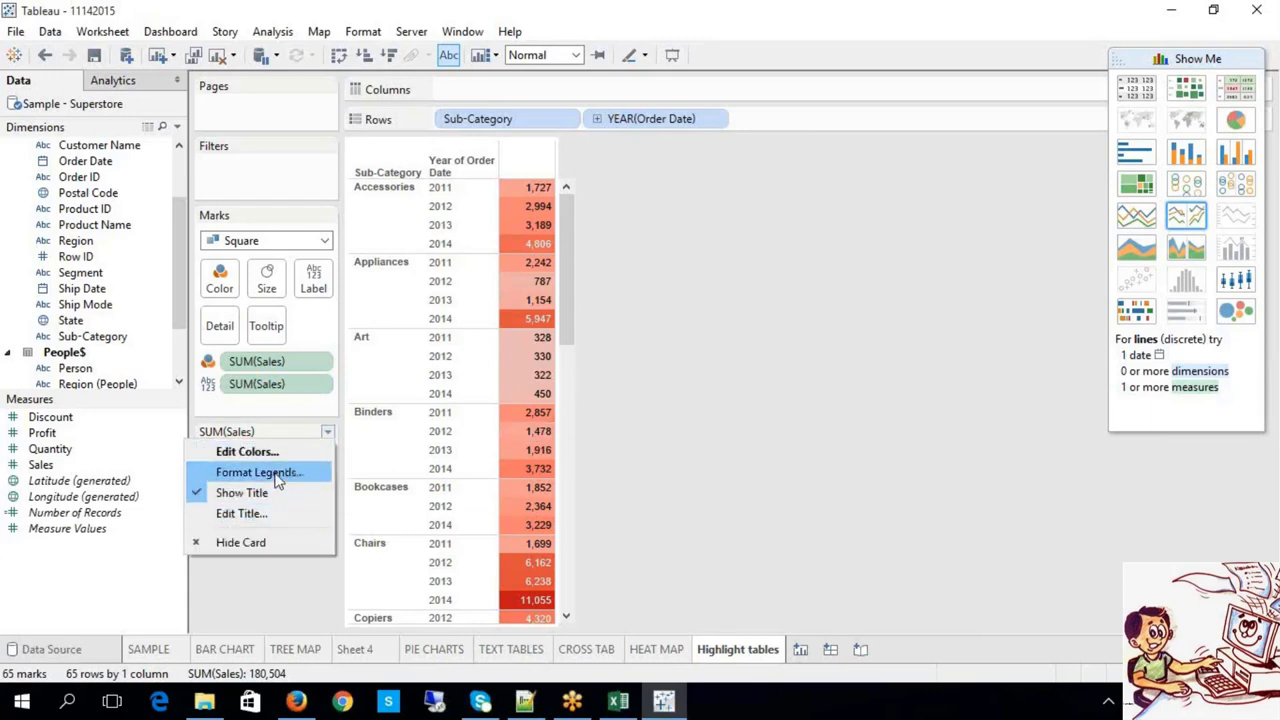
pyautogui.click(267, 431)
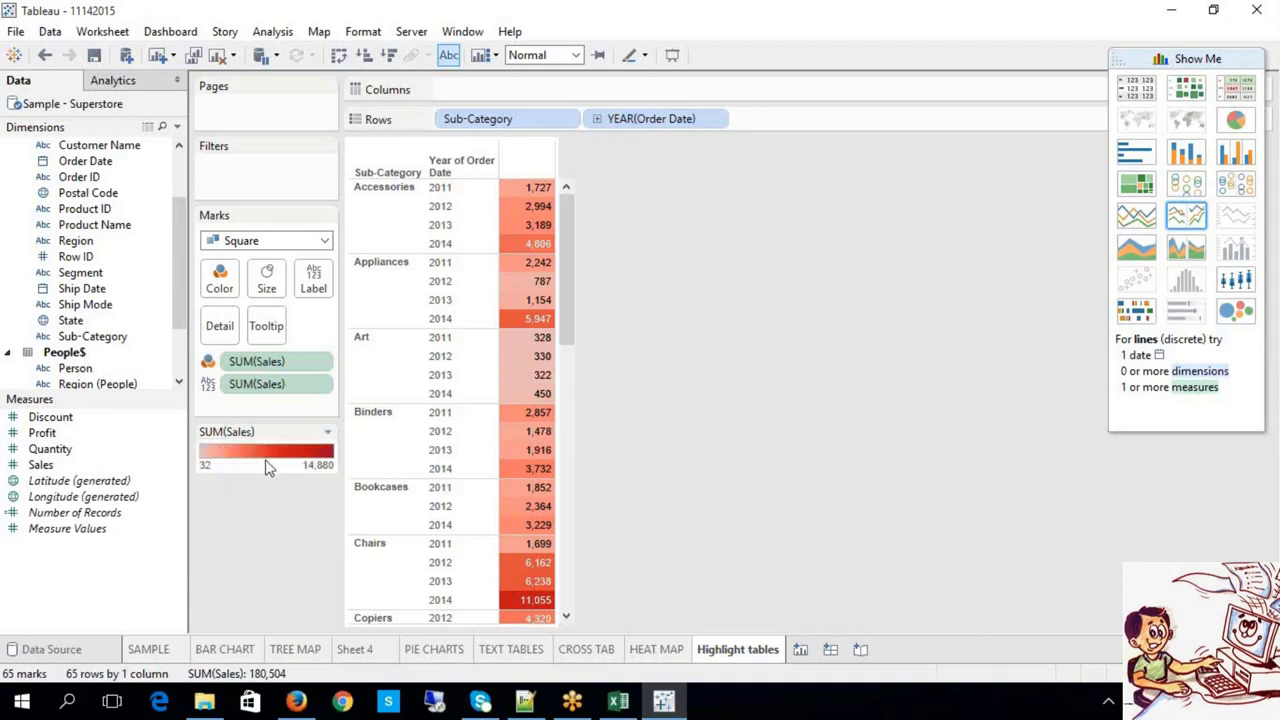
pyautogui.click(327, 433)
pyautogui.click(320, 452)
pyautogui.click(500, 358)
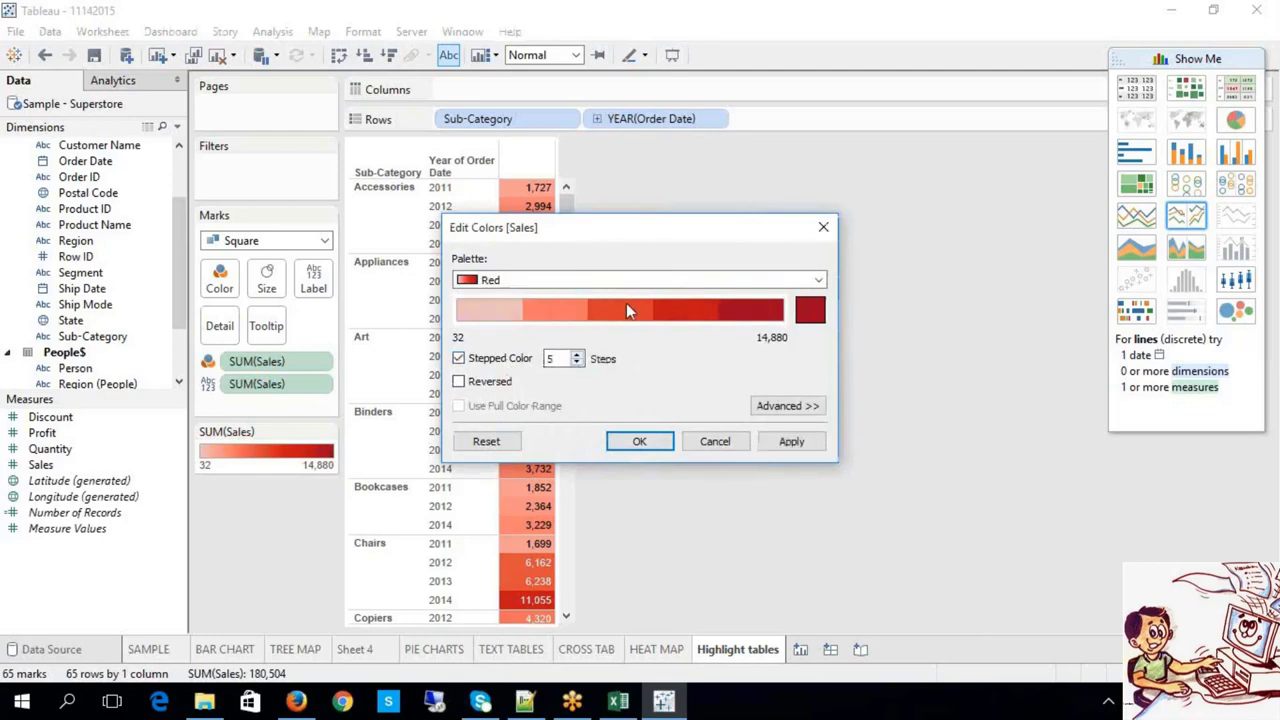
pyautogui.click(577, 363)
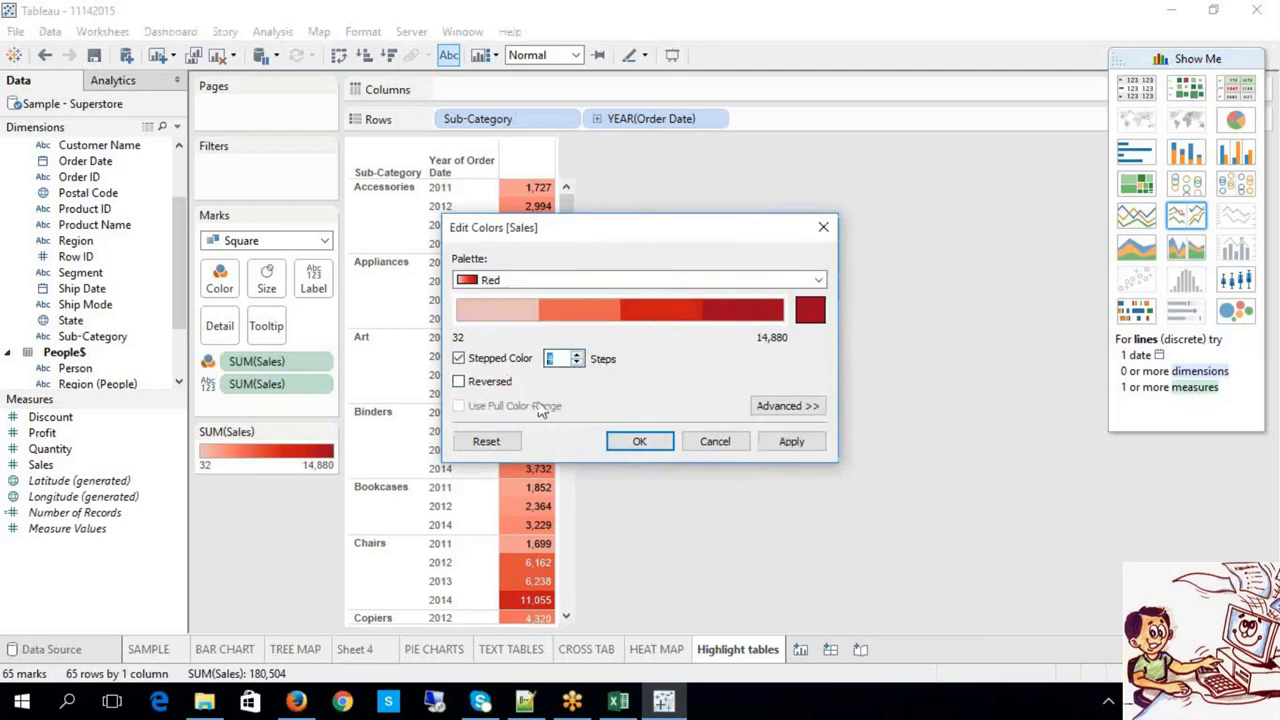
pyautogui.click(491, 381)
# Apply the Green-Blue Diverging palette to the Sales colors and review the recolored highlight table
pyautogui.click(525, 283)
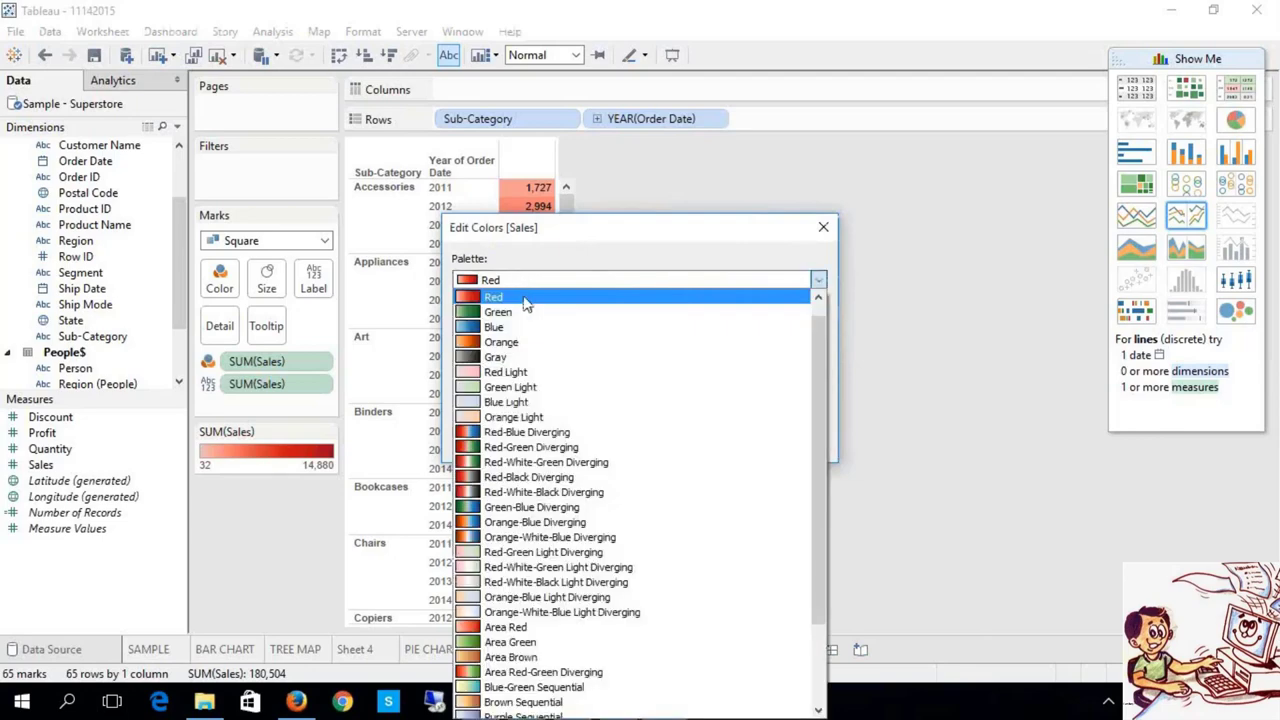
pyautogui.click(541, 508)
pyautogui.click(790, 441)
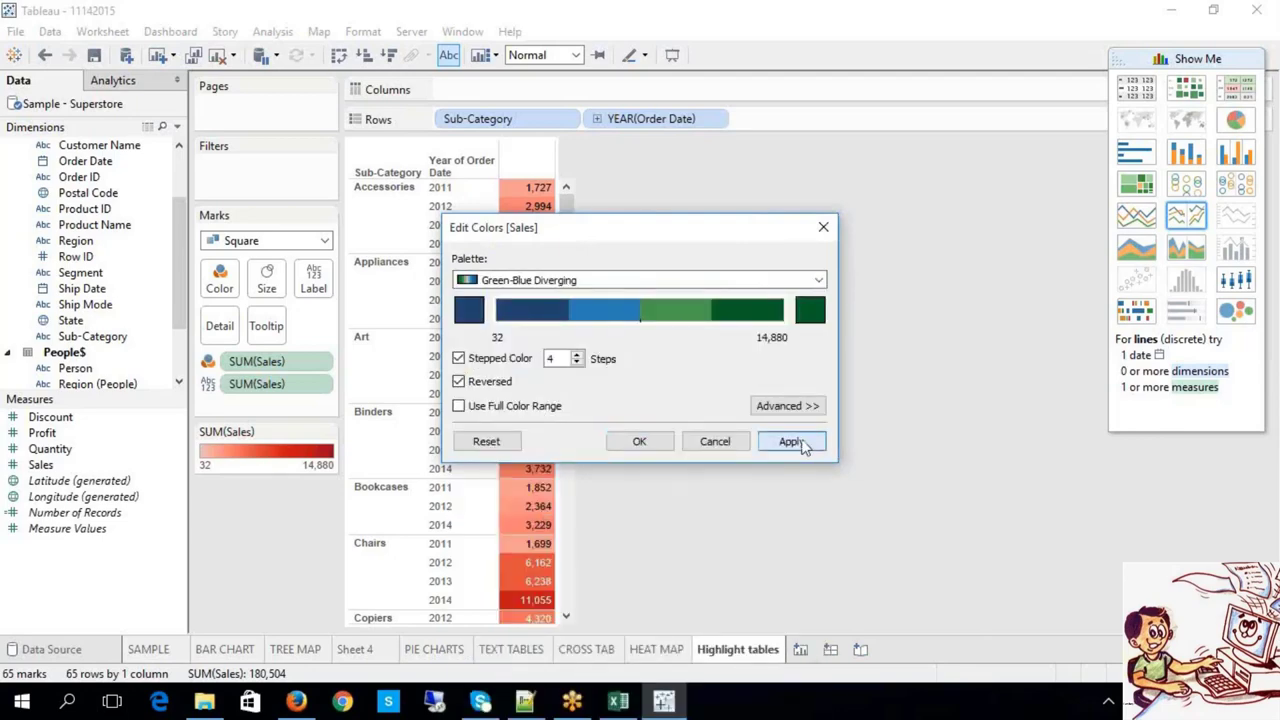
pyautogui.click(636, 441)
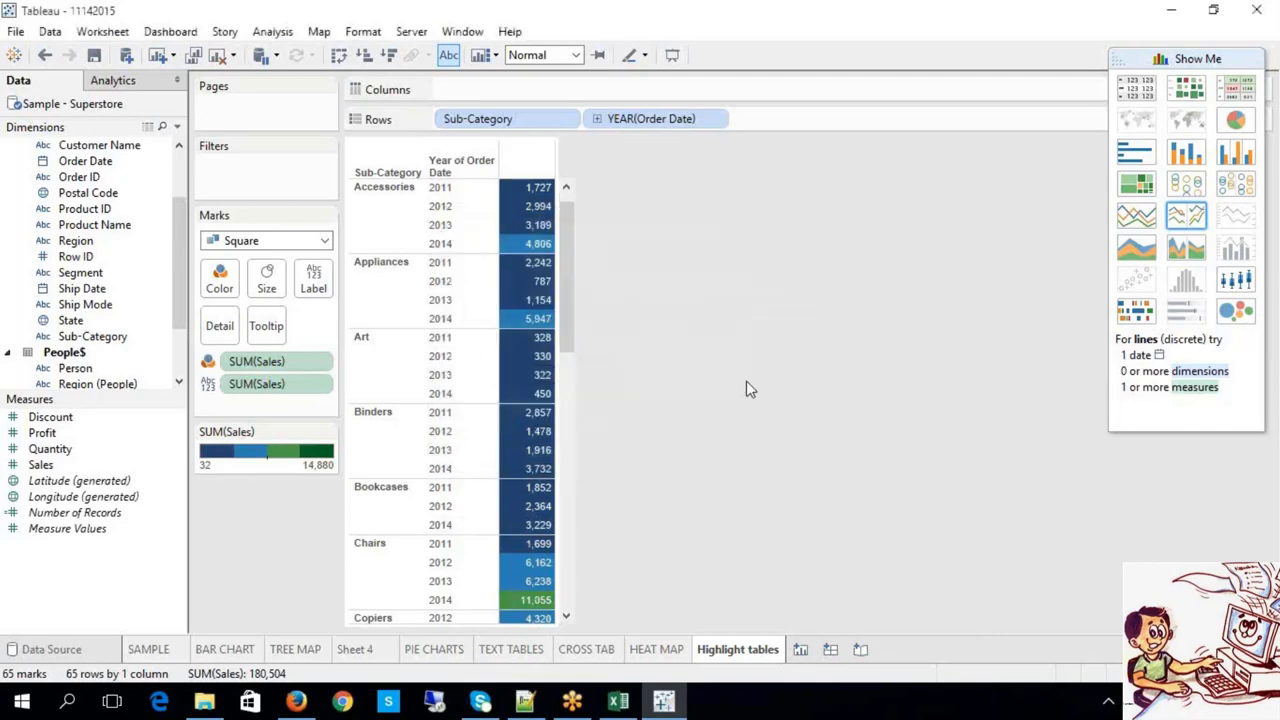
pyautogui.scroll(-10, 746, 381)
pyautogui.scroll(10, 811, 517)
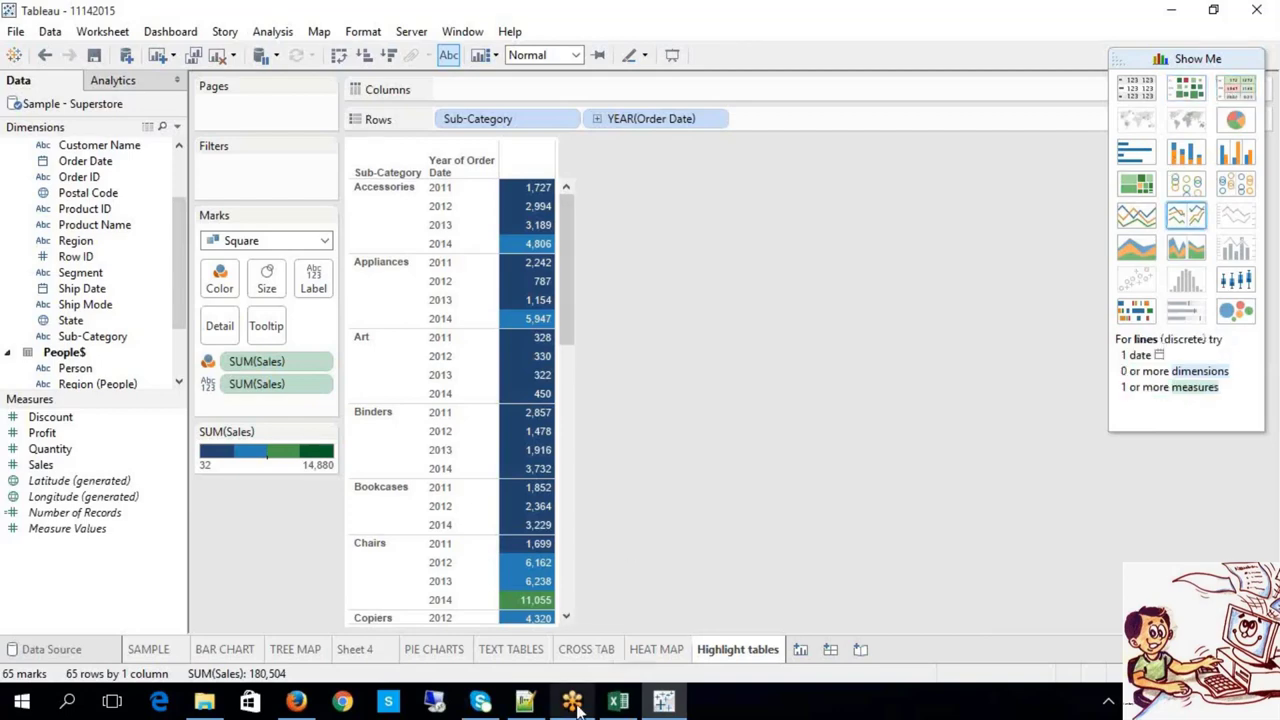
# Switch to the Excel notes and examine the Scotter Plot heading under CHARTS
pyautogui.click(620, 703)
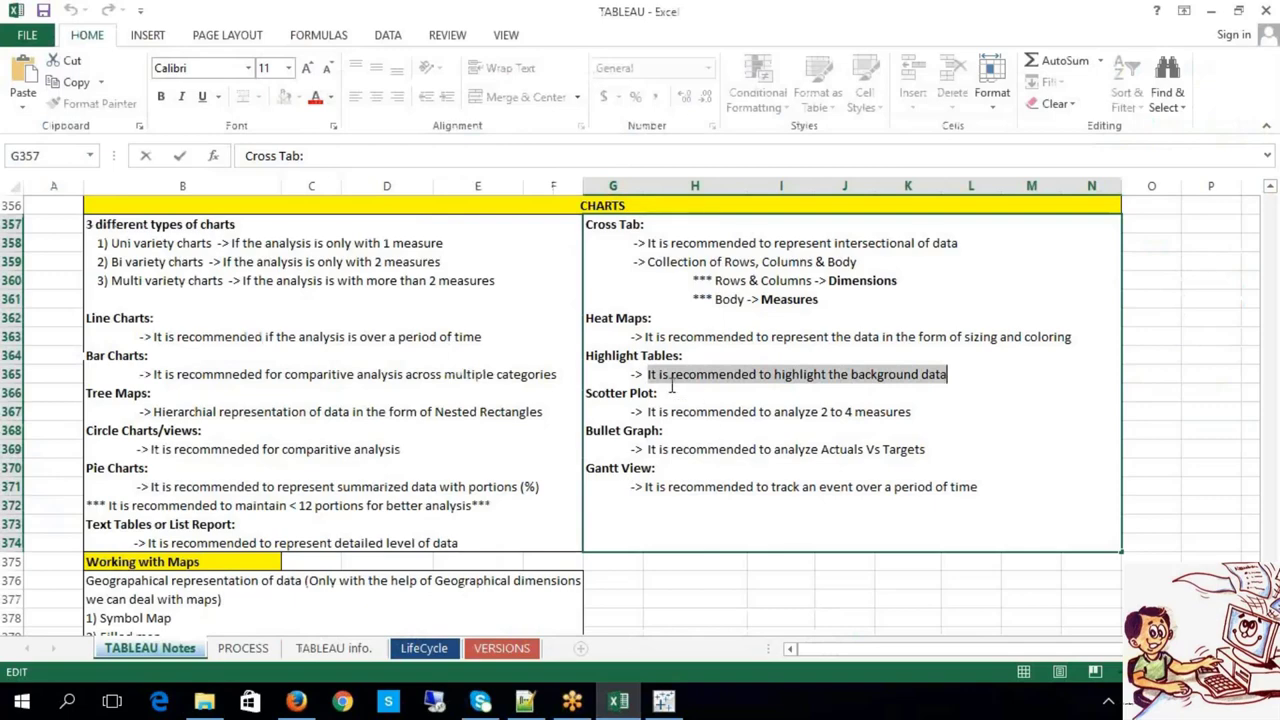
pyautogui.doubleClick(628, 393)
pyautogui.moveTo(657, 393); pyautogui.dragTo(585, 394)
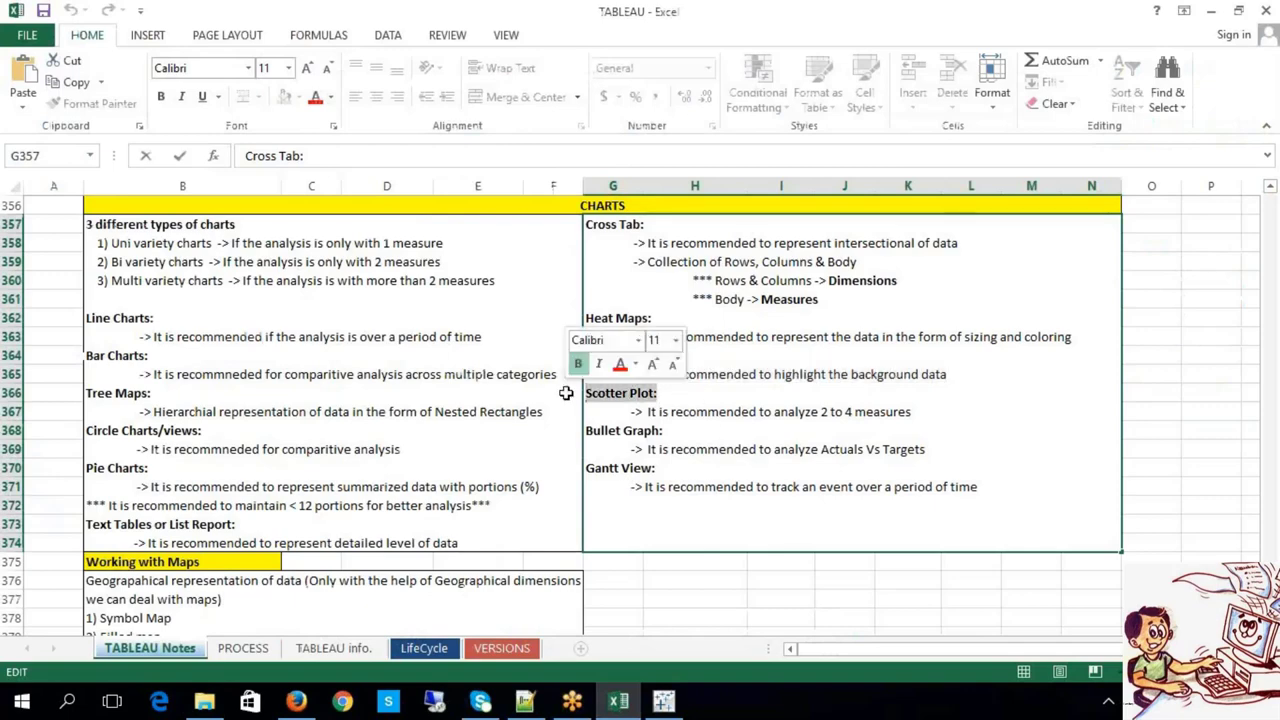
pyautogui.click(755, 617)
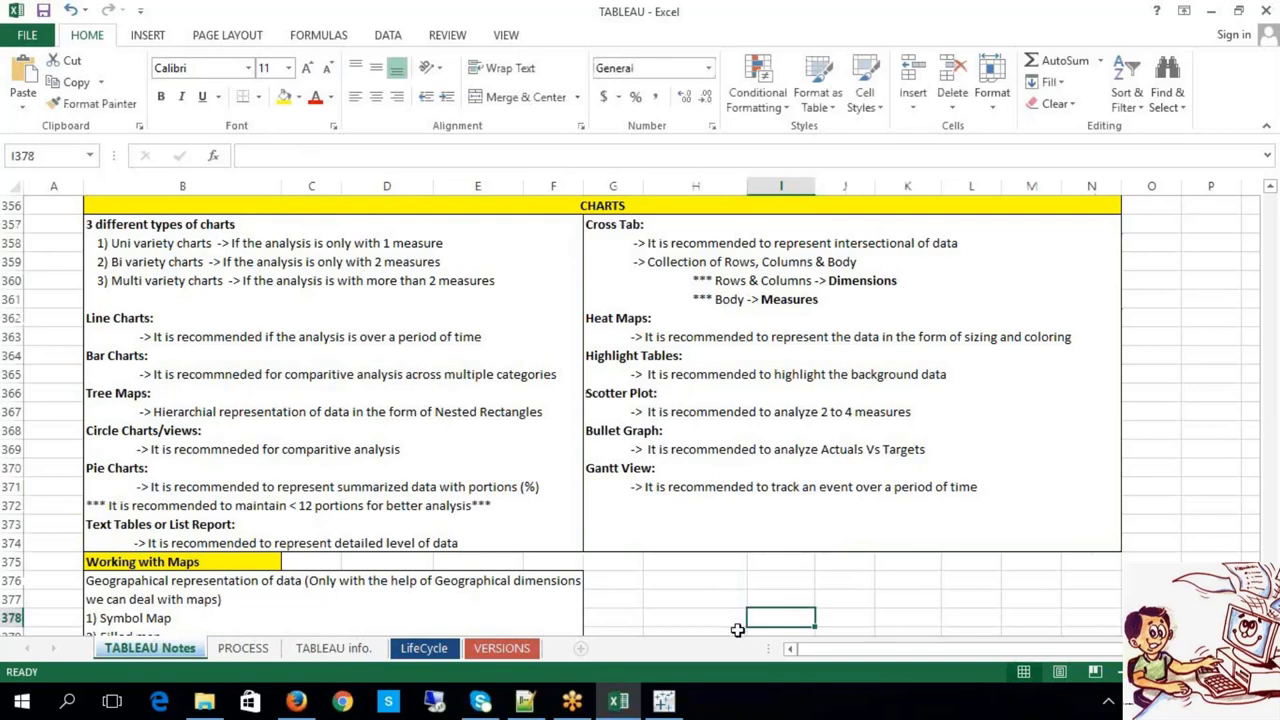
# Switch to Tableau, add a new worksheet after Highlight tables and rename it Scotter Plot
pyautogui.click(670, 708)
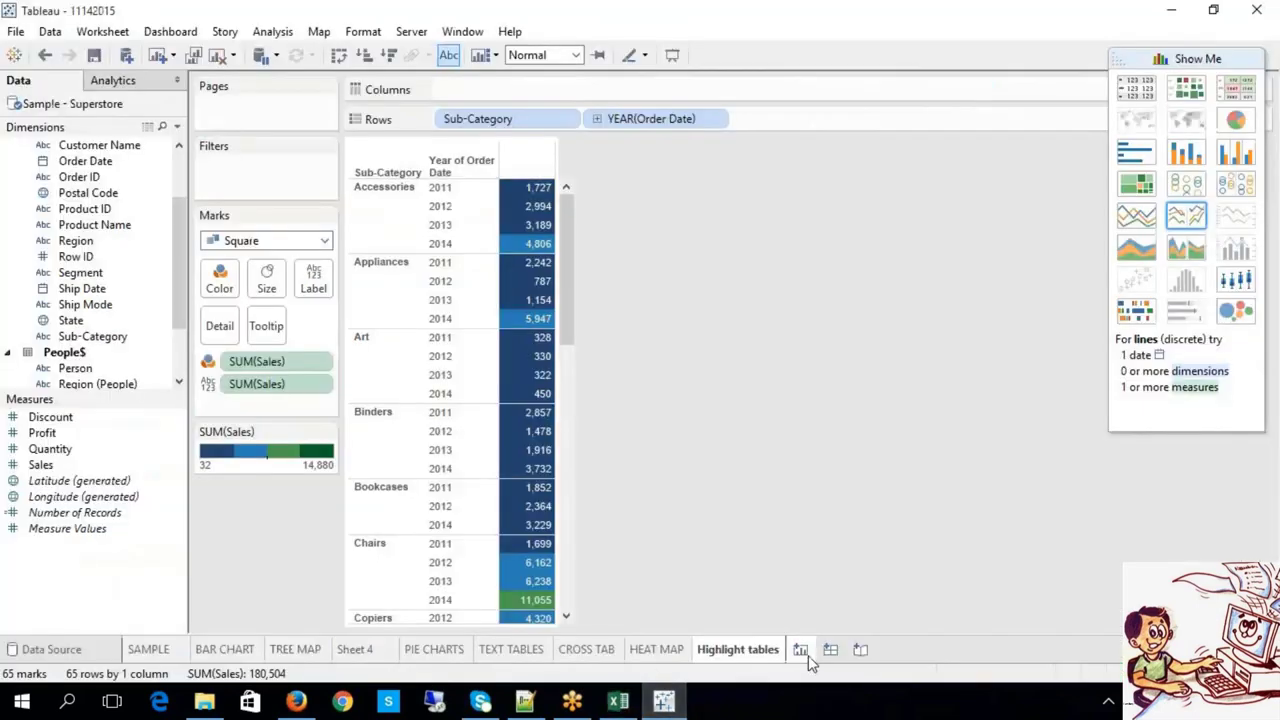
pyautogui.click(804, 653)
pyautogui.rightClick(814, 652)
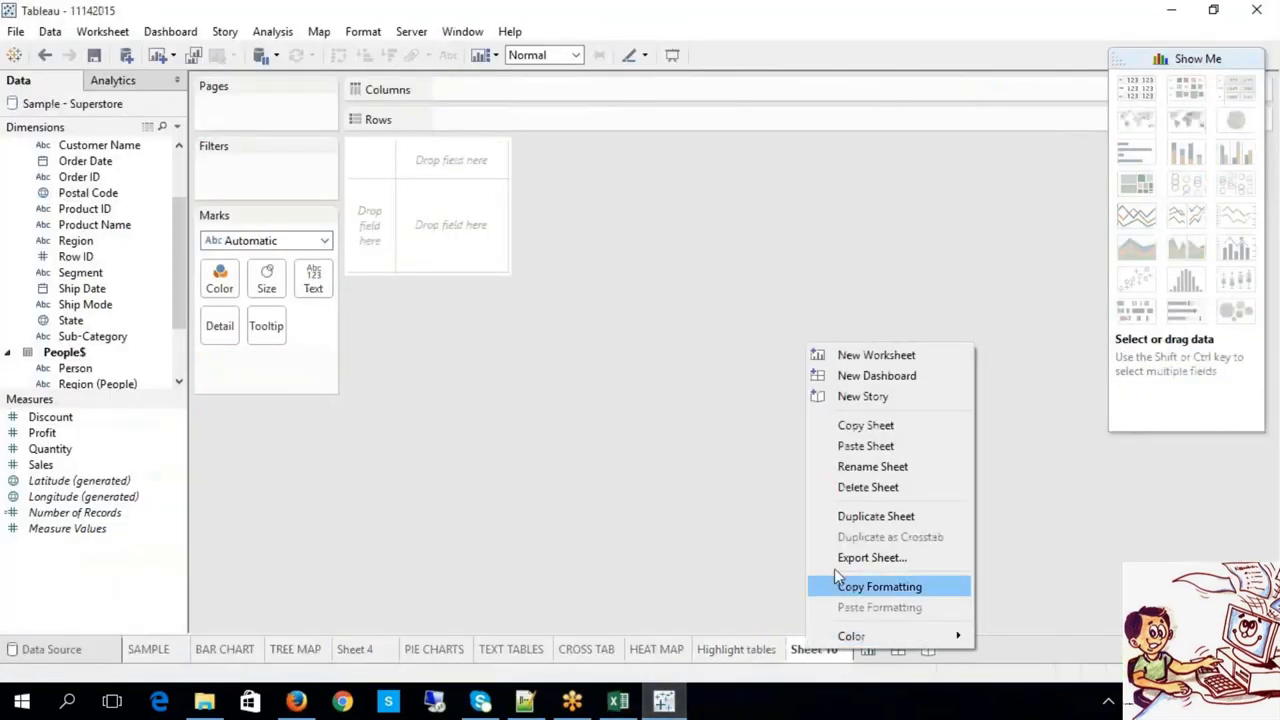
pyautogui.click(880, 470)
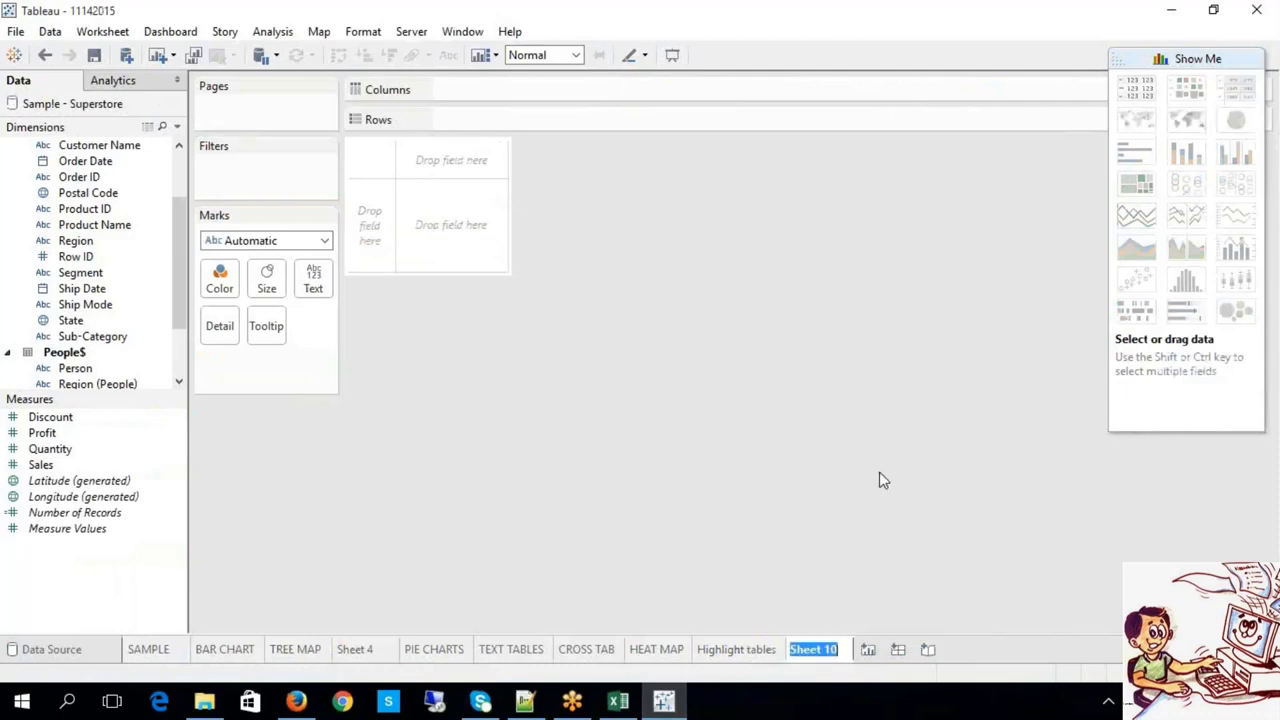
pyautogui.write('Scotter')
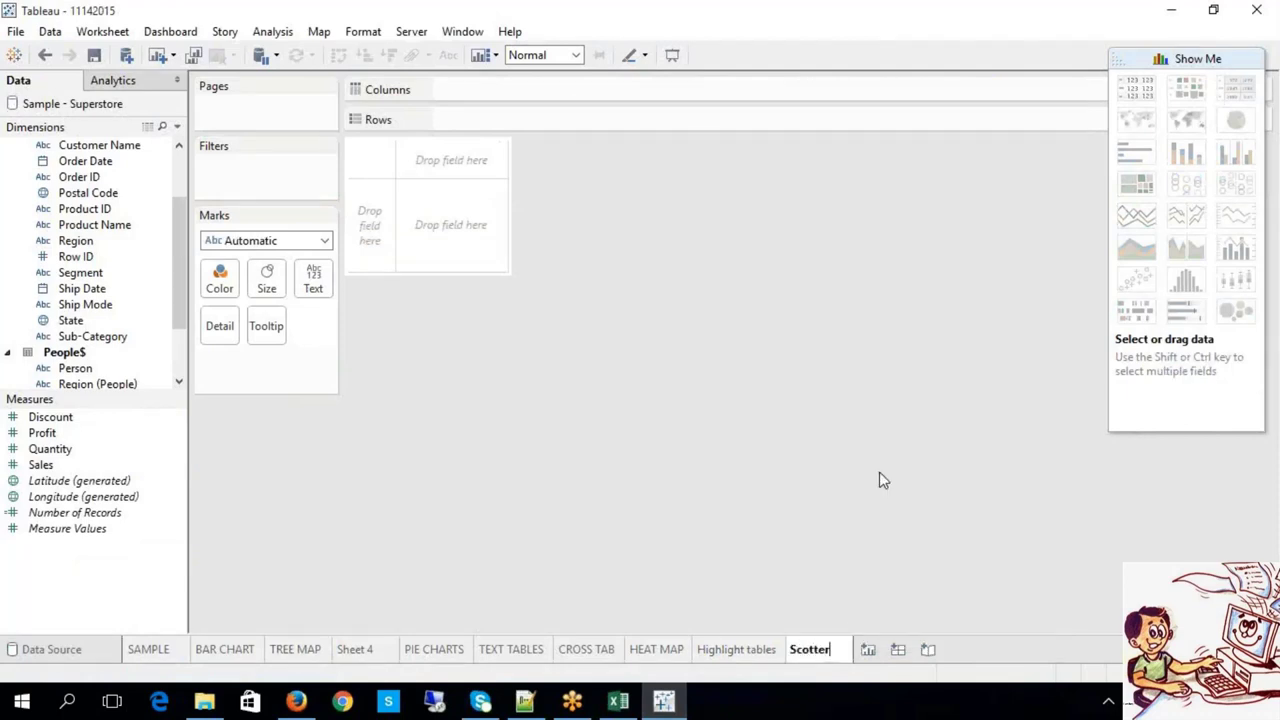
pyautogui.write(' Plot')
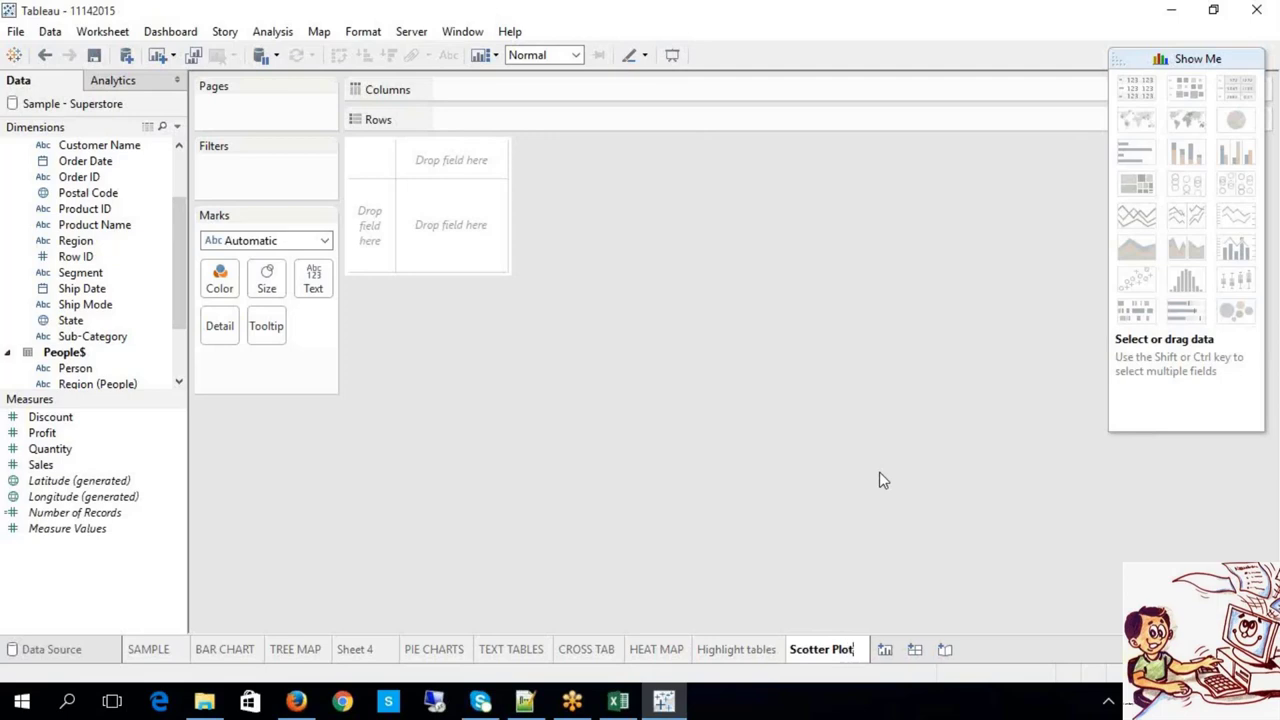
pyautogui.press('Return')
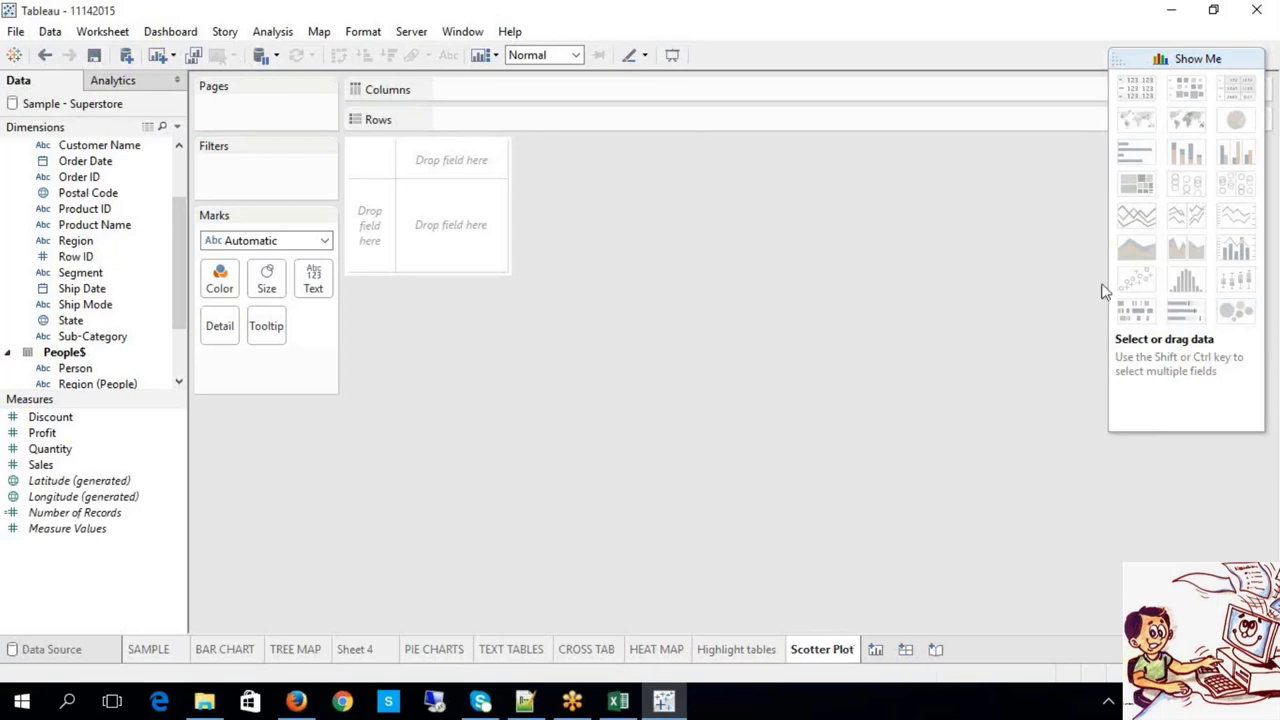
# Check the scatter plot chart requirements and examine the Scotter Plot recommendation on the number of measures in the Excel notes
pyautogui.moveTo(1136, 289)
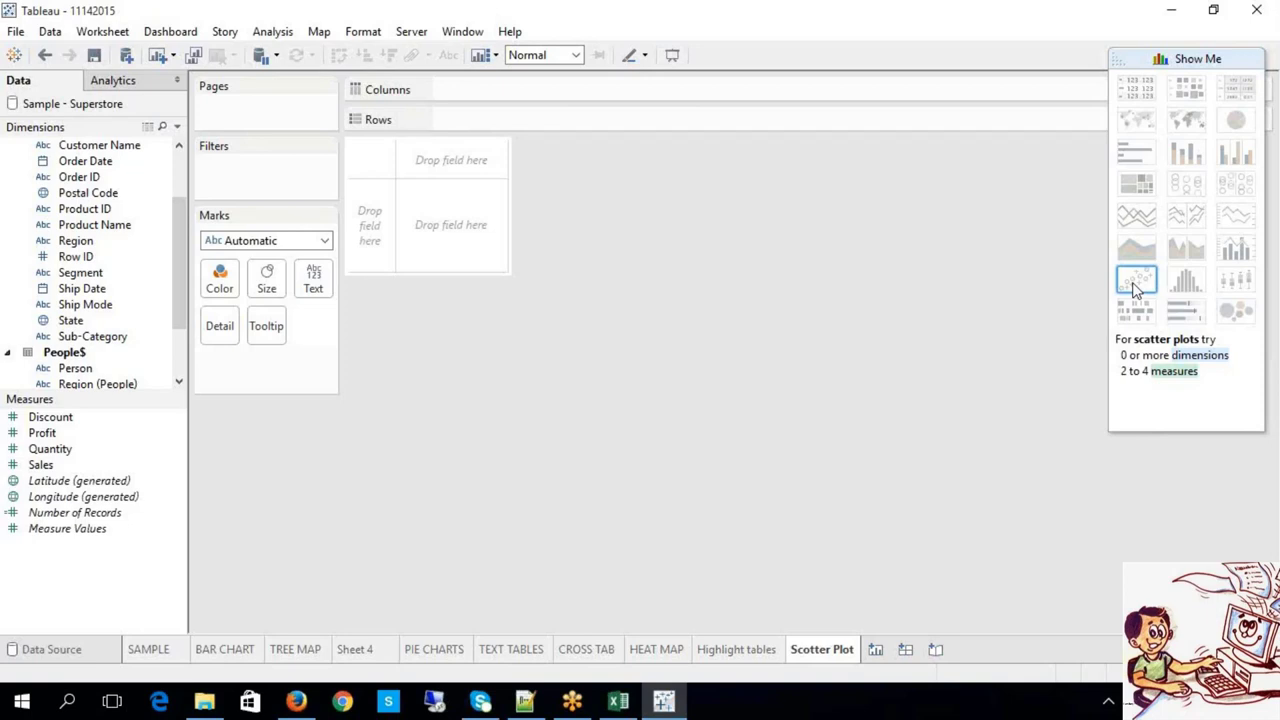
pyautogui.click(620, 705)
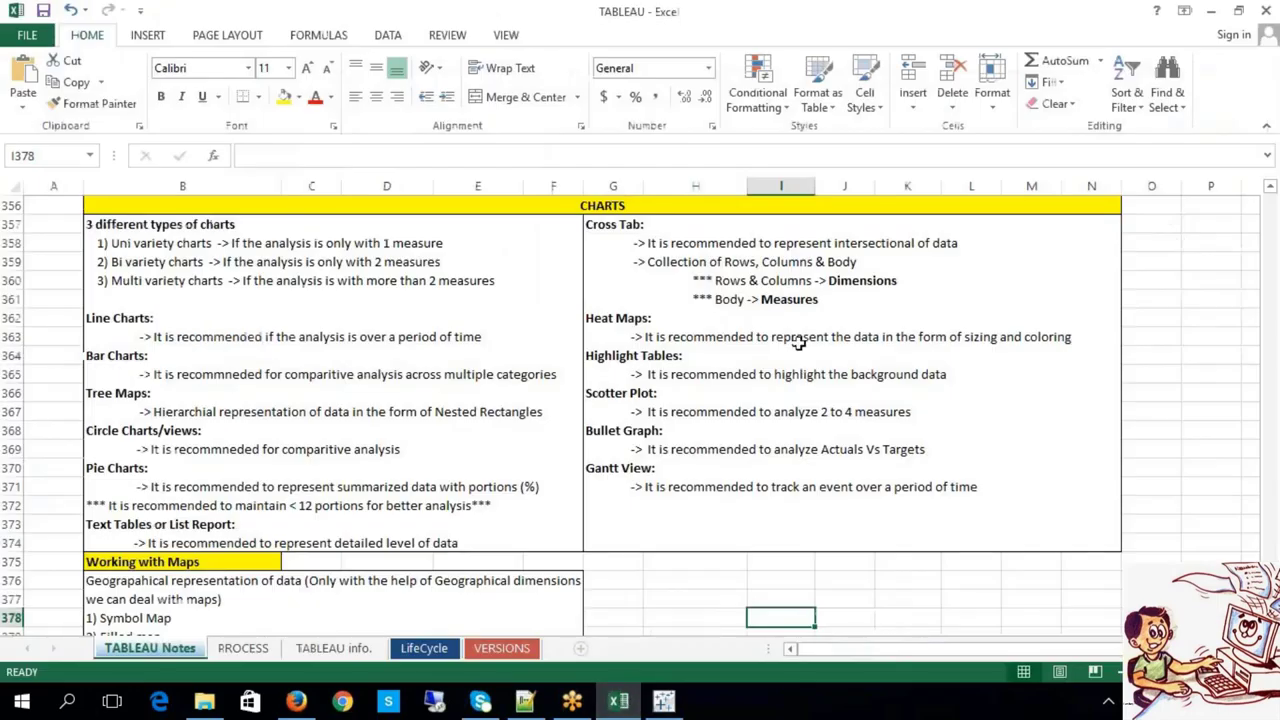
pyautogui.moveTo(773, 424); pyautogui.dragTo(926, 415)
pyautogui.doubleClick(760, 411)
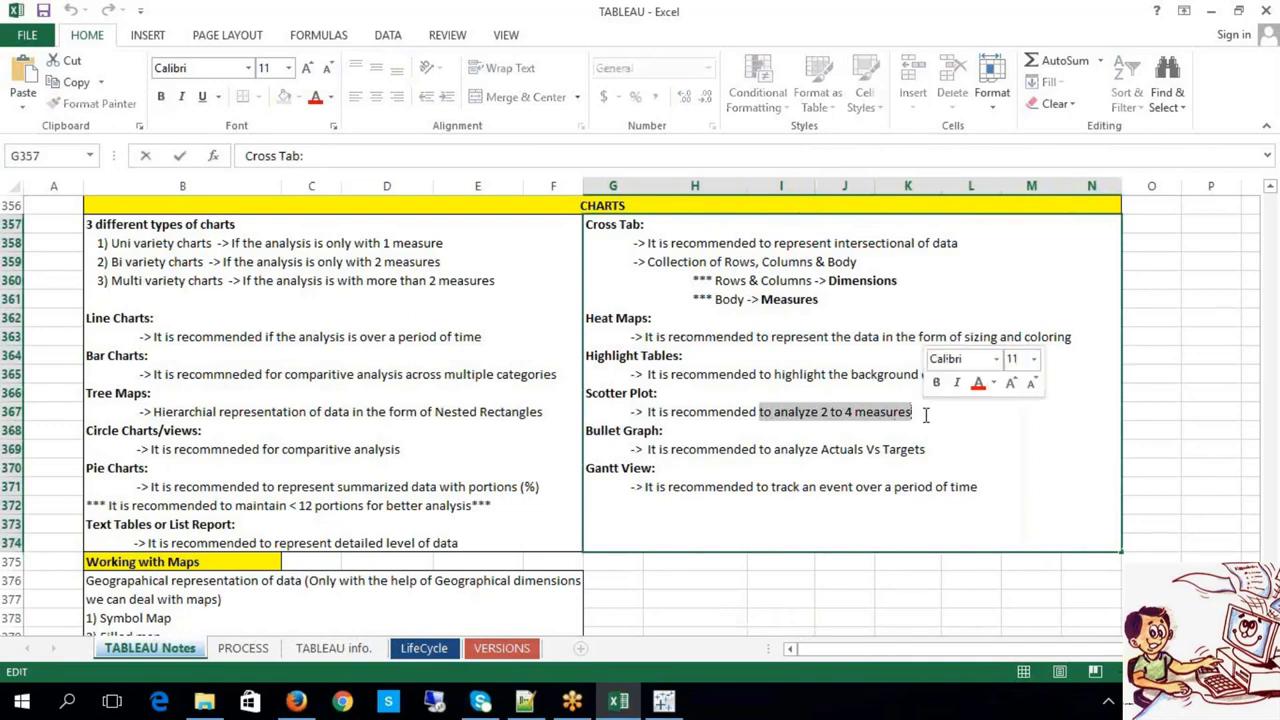
pyautogui.click(879, 412)
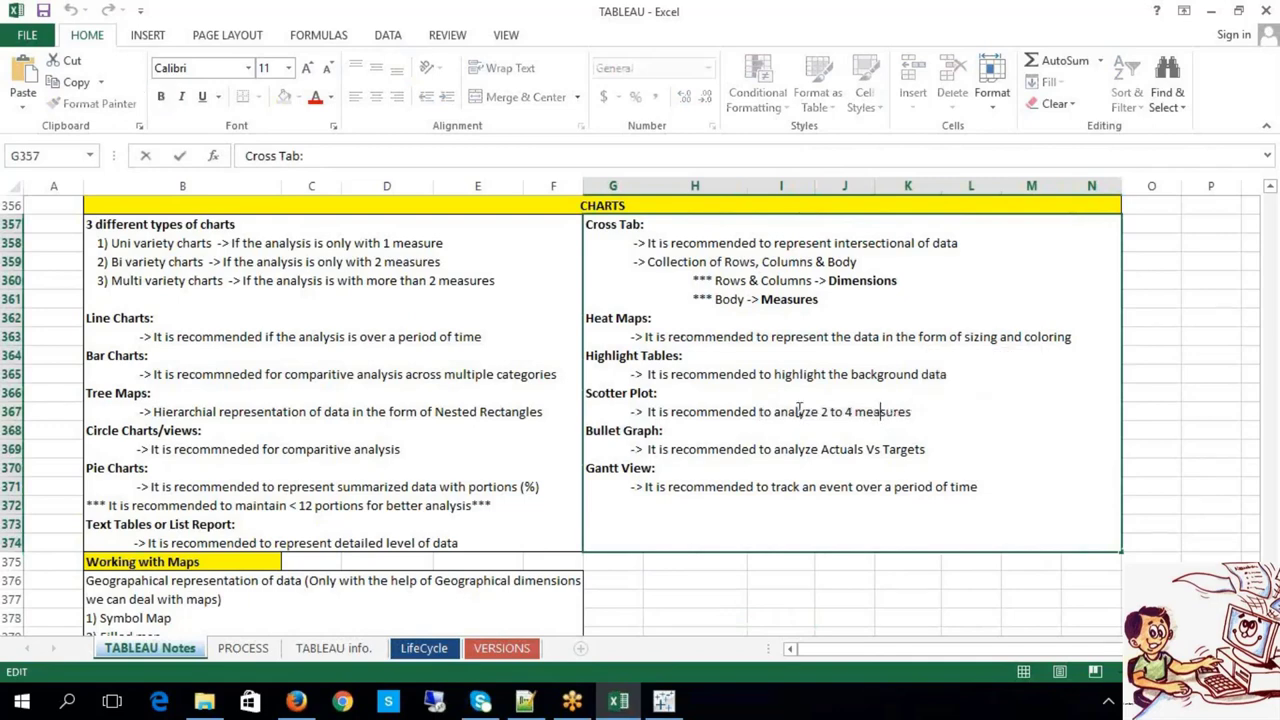
pyautogui.moveTo(820, 412); pyautogui.dragTo(911, 413)
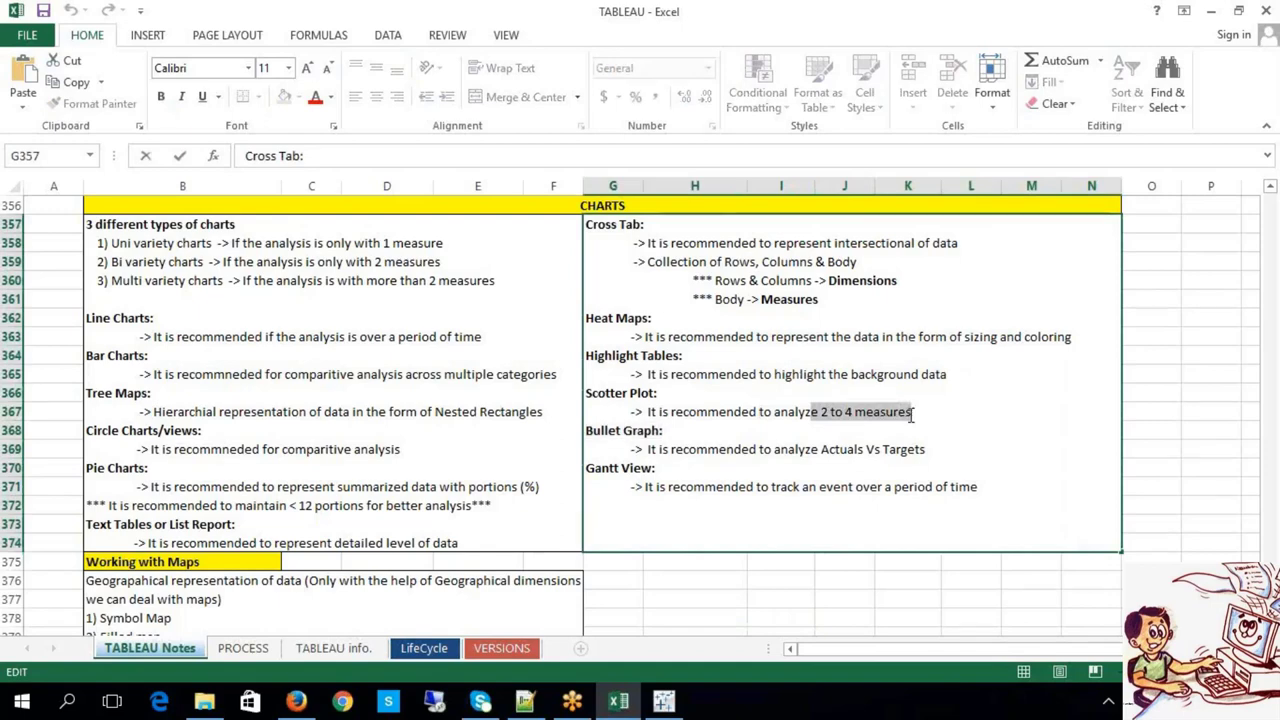
pyautogui.click(785, 597)
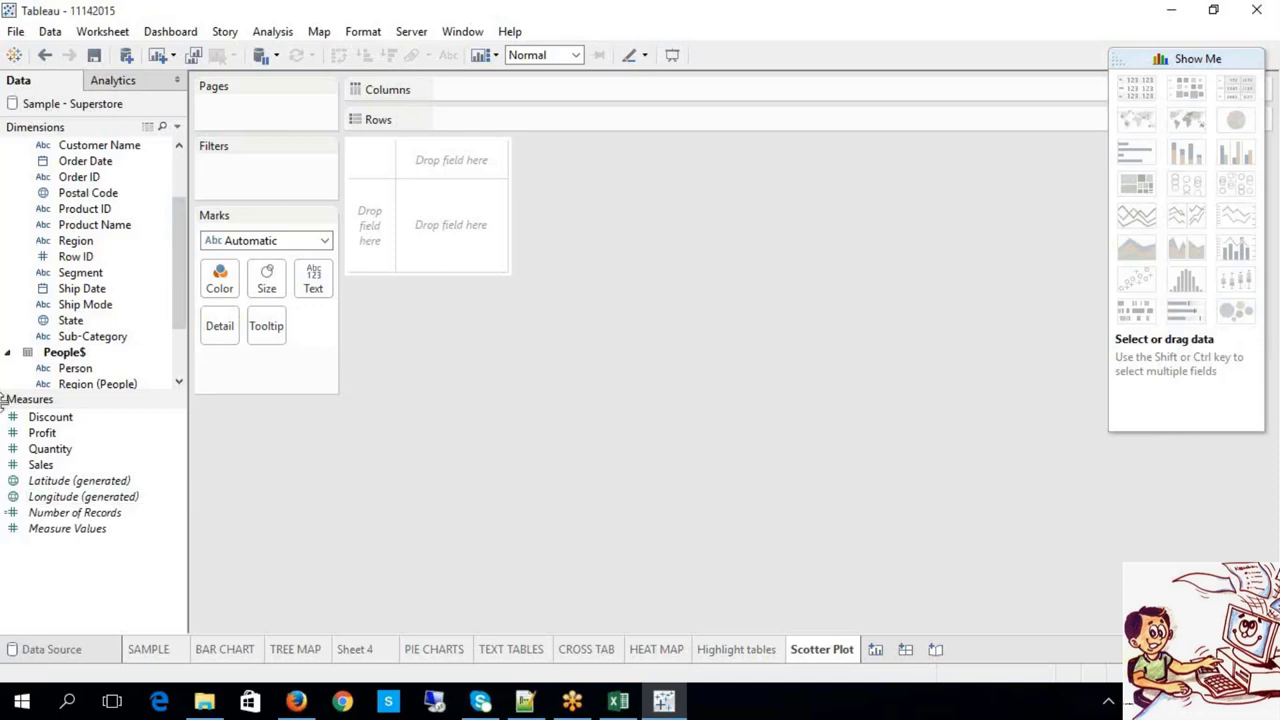
pyautogui.click(620, 703)
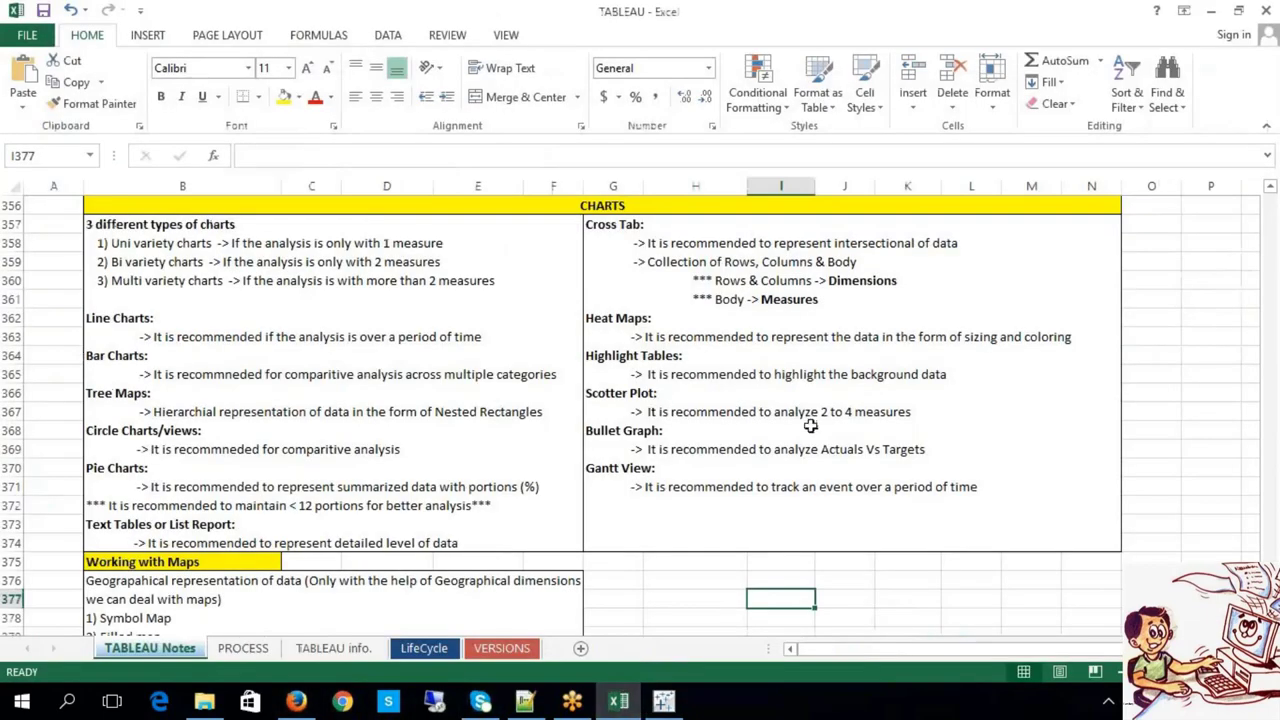
pyautogui.doubleClick(818, 411)
pyautogui.moveTo(820, 411); pyautogui.dragTo(917, 412)
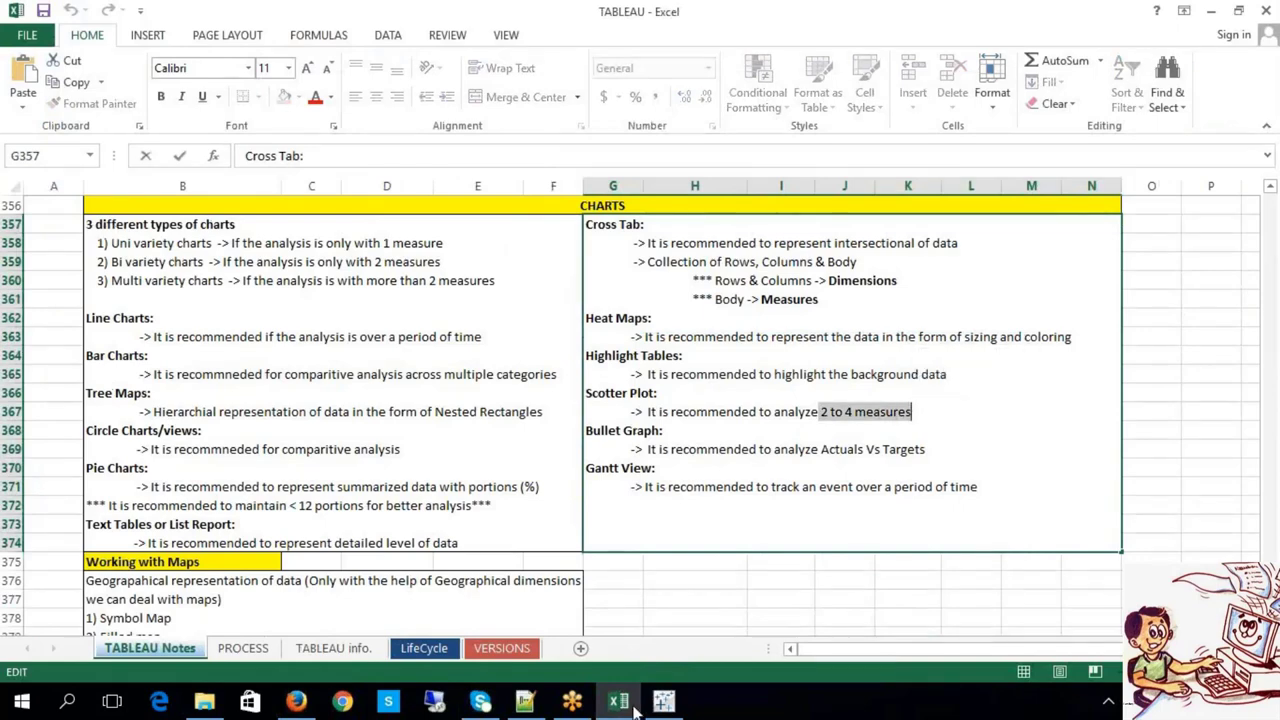
# Switch to Tableau and build a scatter plot with Sales on columns and Profit on rows
pyautogui.click(663, 702)
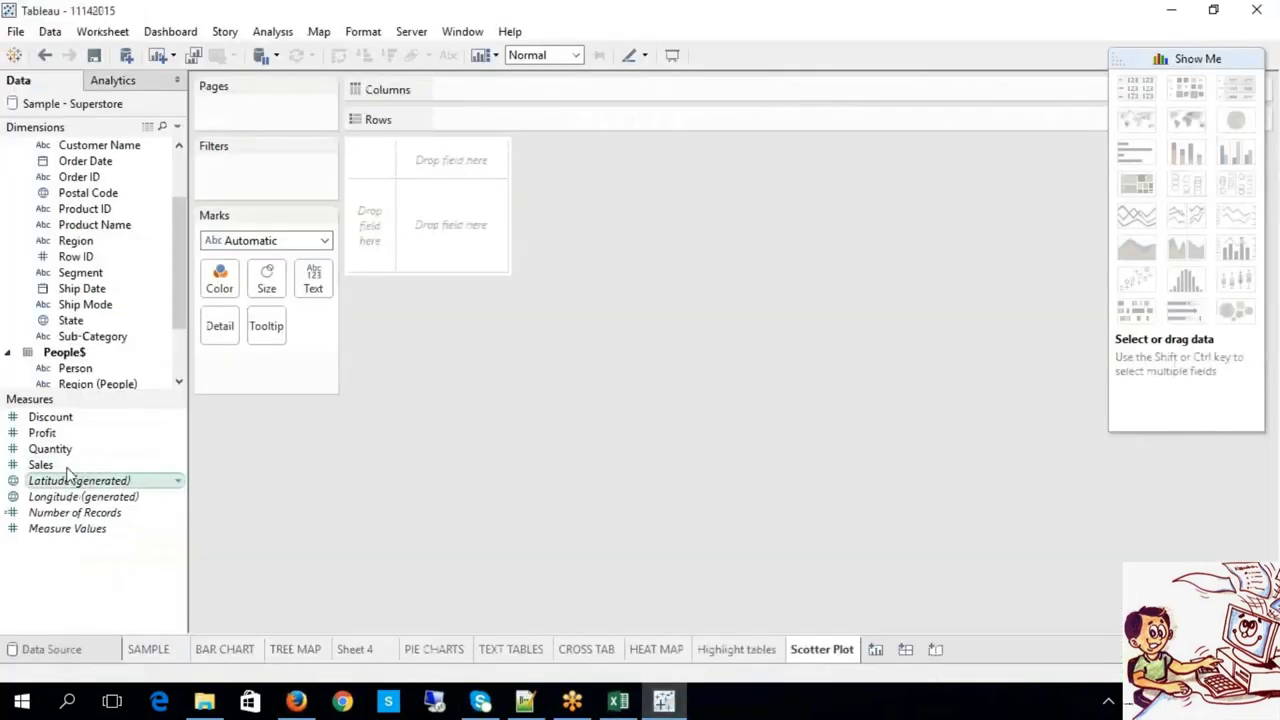
pyautogui.moveTo(68, 470)
pyautogui.mouseDown()
pyautogui.moveTo(320, 434)
pyautogui.moveTo(443, 254)
pyautogui.moveTo(464, 124)
pyautogui.mouseUp()
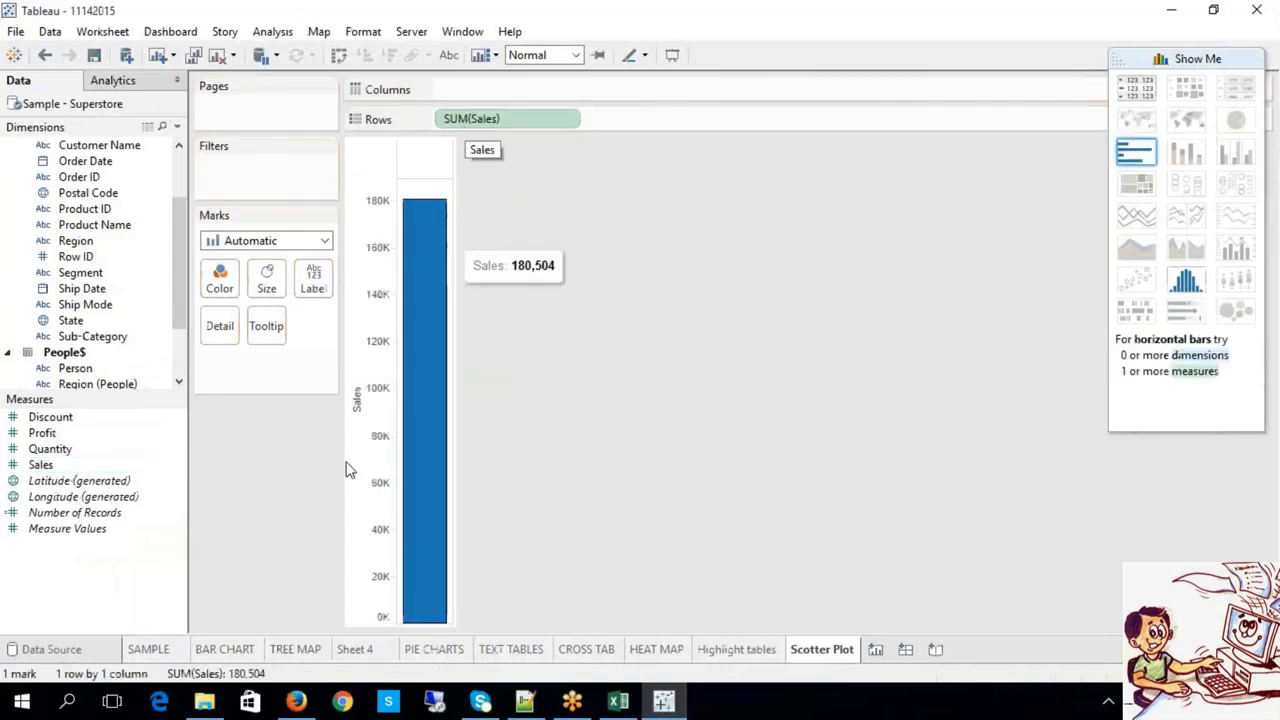
pyautogui.moveTo(63, 434); pyautogui.dragTo(457, 97)
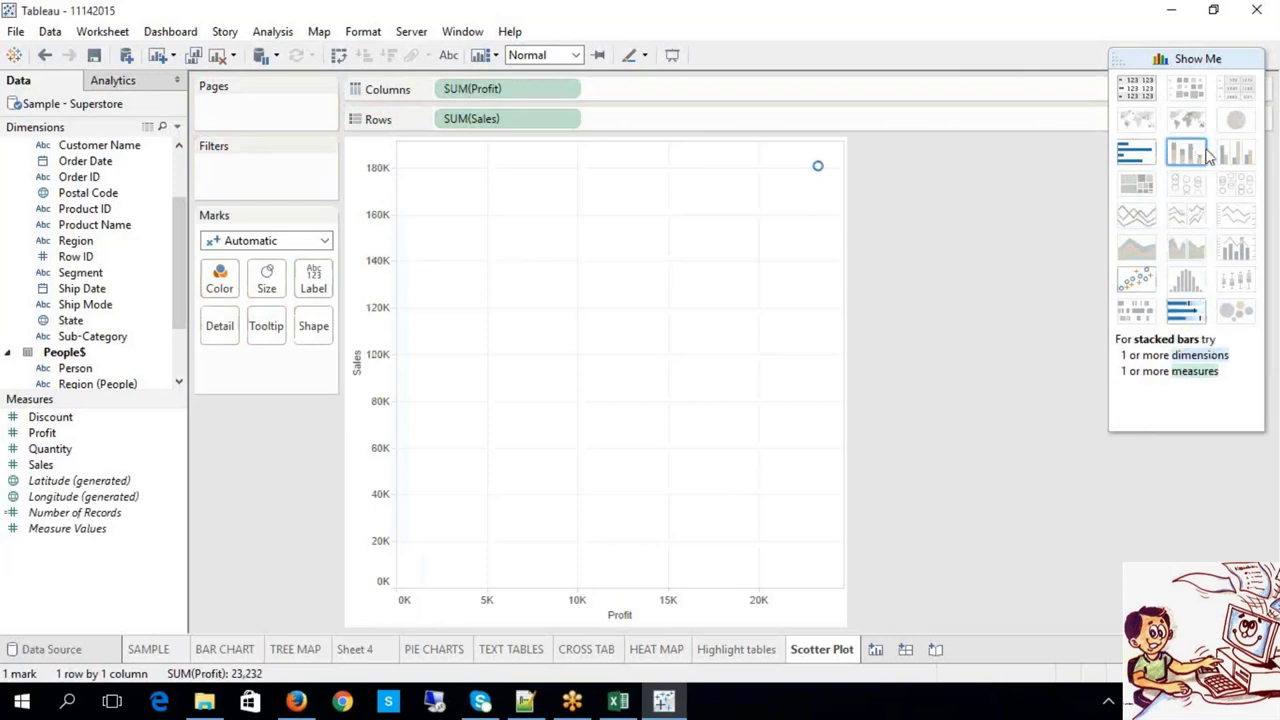
pyautogui.click(1136, 282)
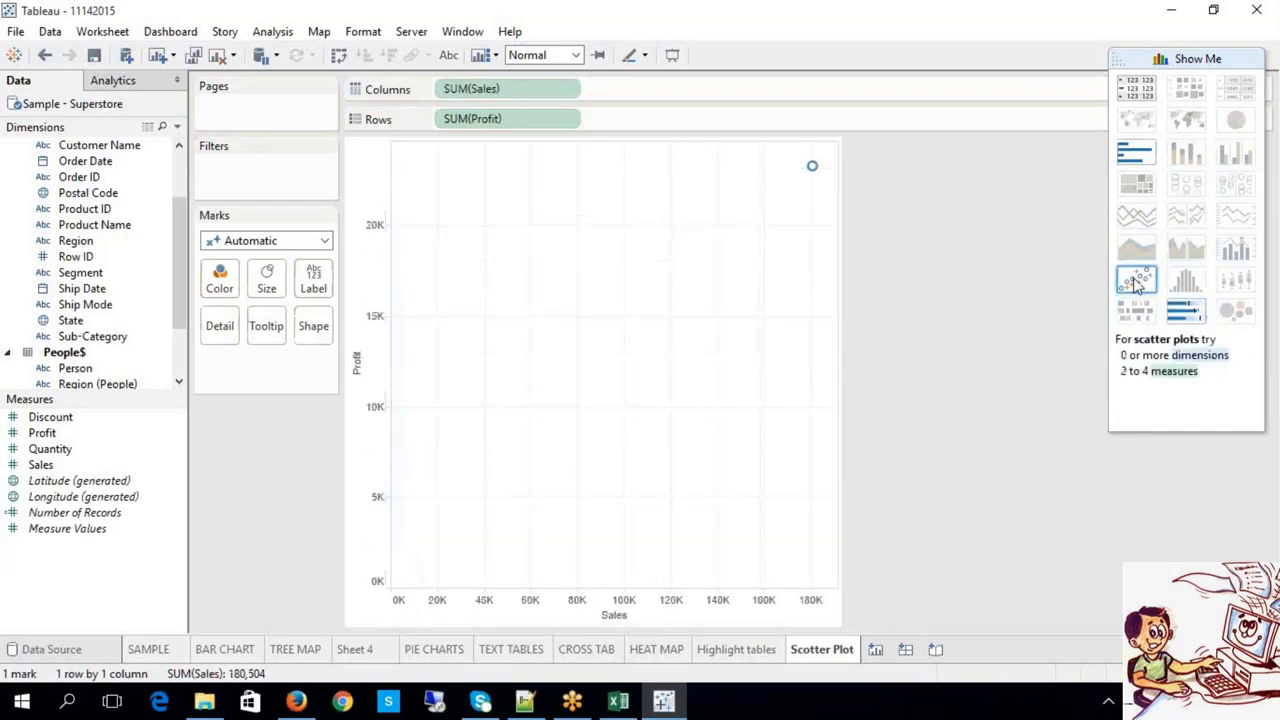
pyautogui.moveTo(811, 168)
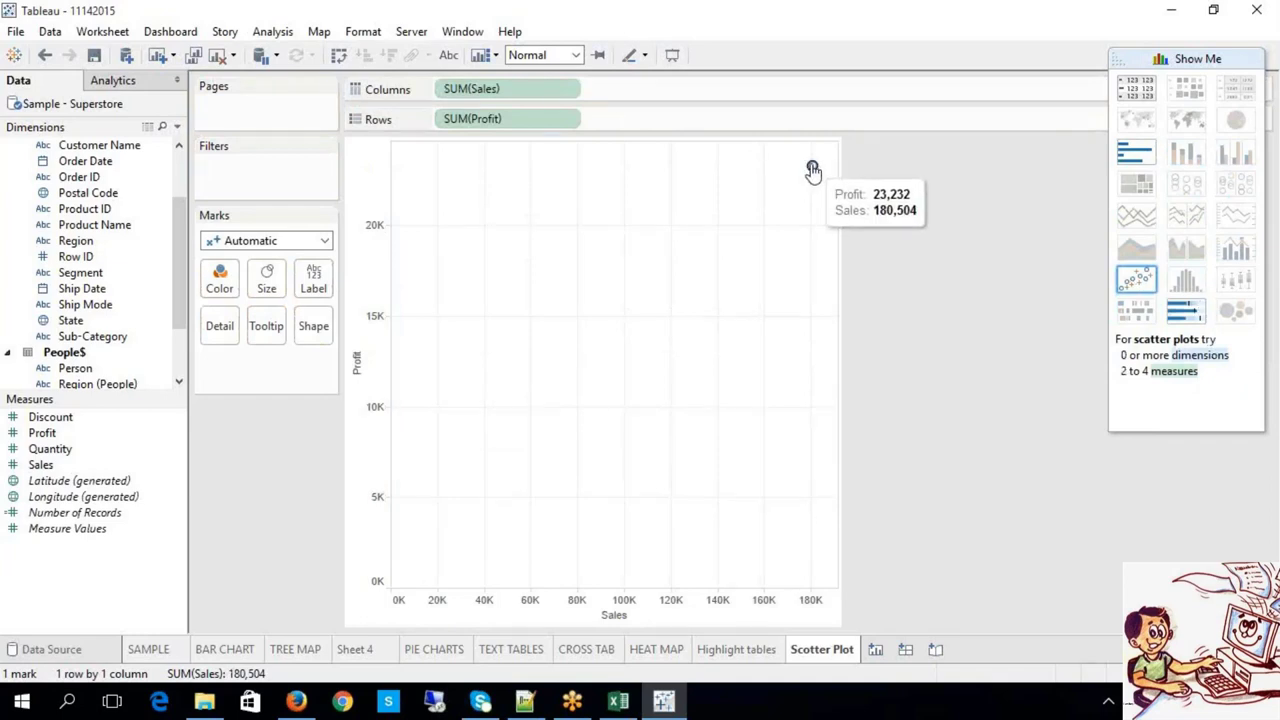
# Turn on mark labels and color the scatter plot by Category, after trying Sub-Category on Color
pyautogui.click(448, 55)
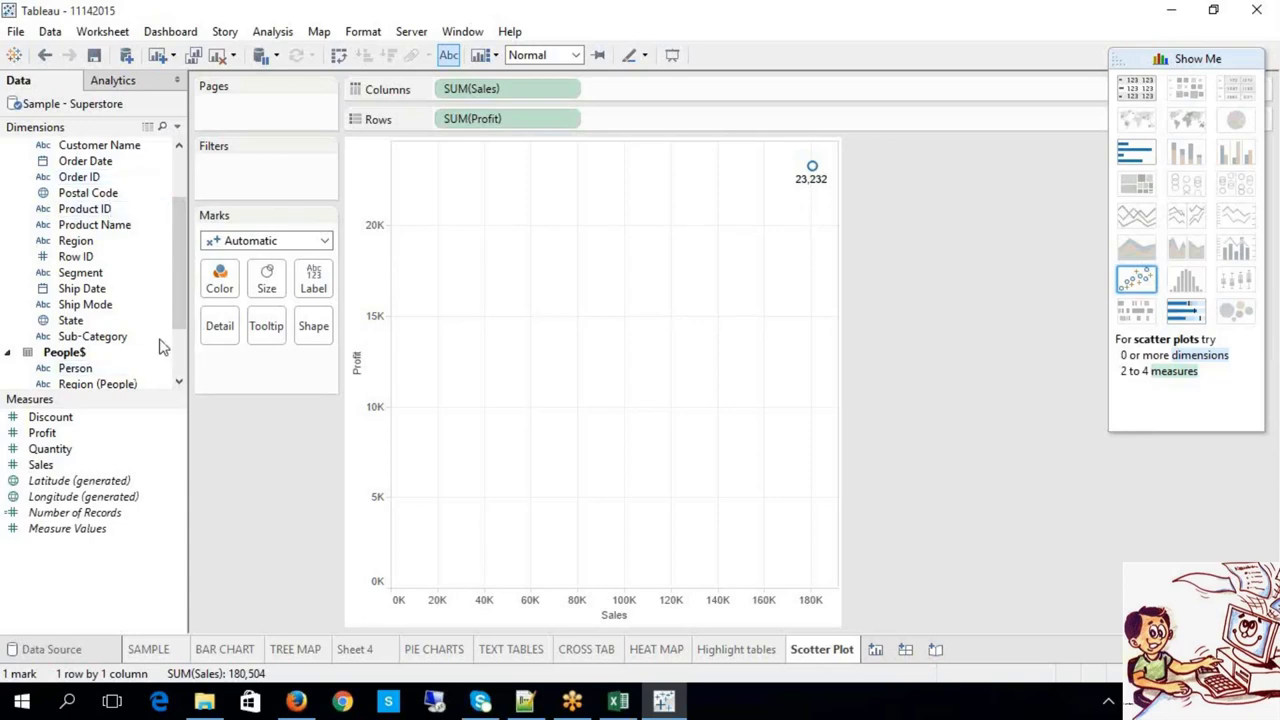
pyautogui.moveTo(122, 341); pyautogui.dragTo(219, 286)
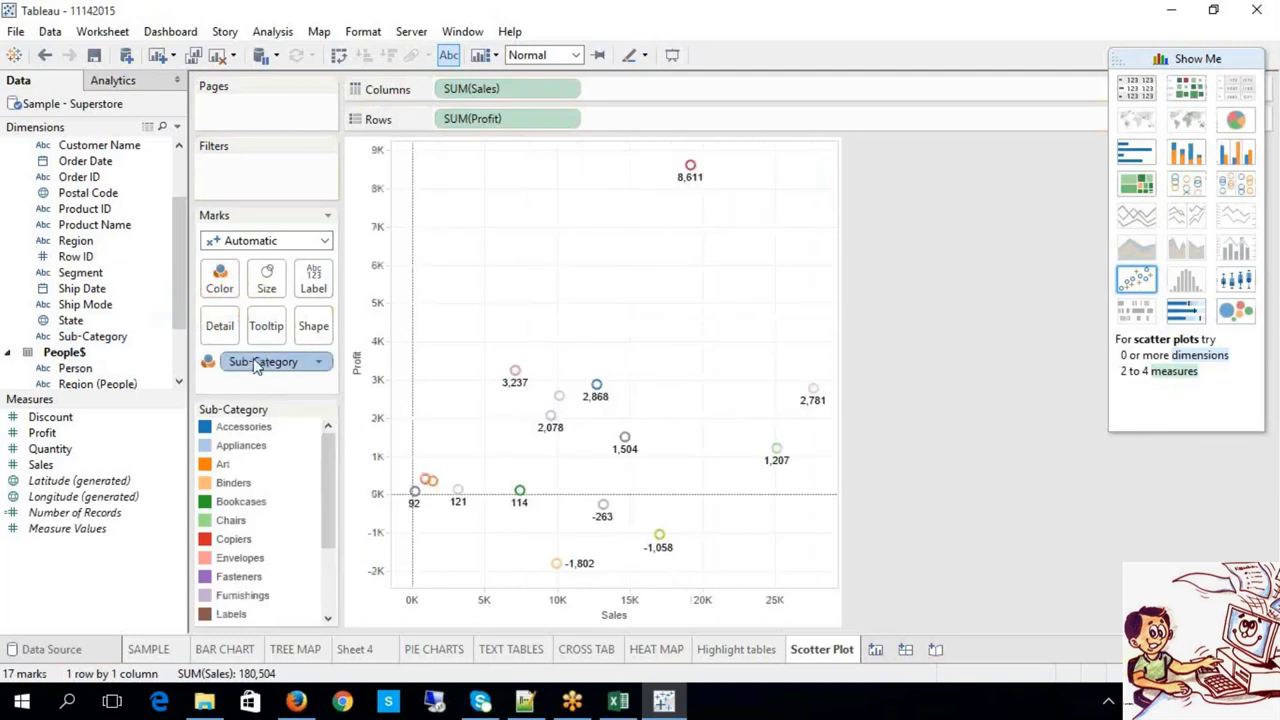
pyautogui.moveTo(255, 366); pyautogui.dragTo(192, 240)
pyautogui.scroll(5, 178, 240)
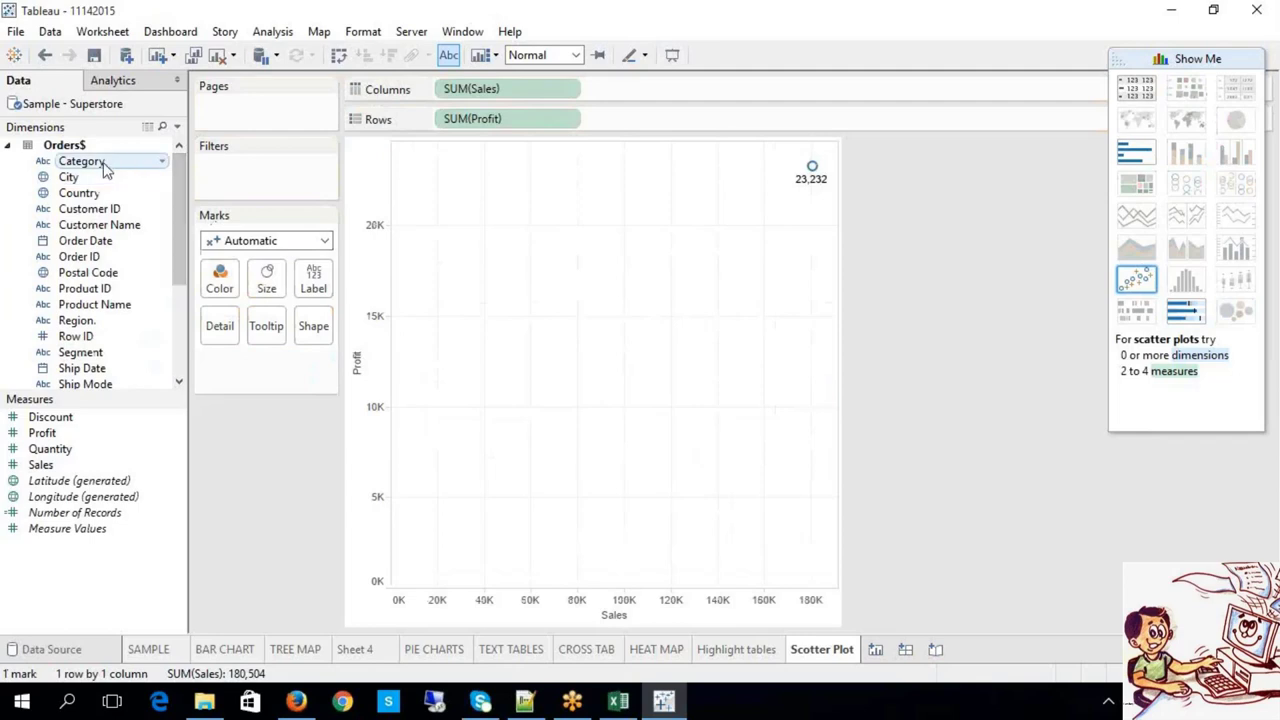
pyautogui.moveTo(105, 162); pyautogui.dragTo(219, 284)
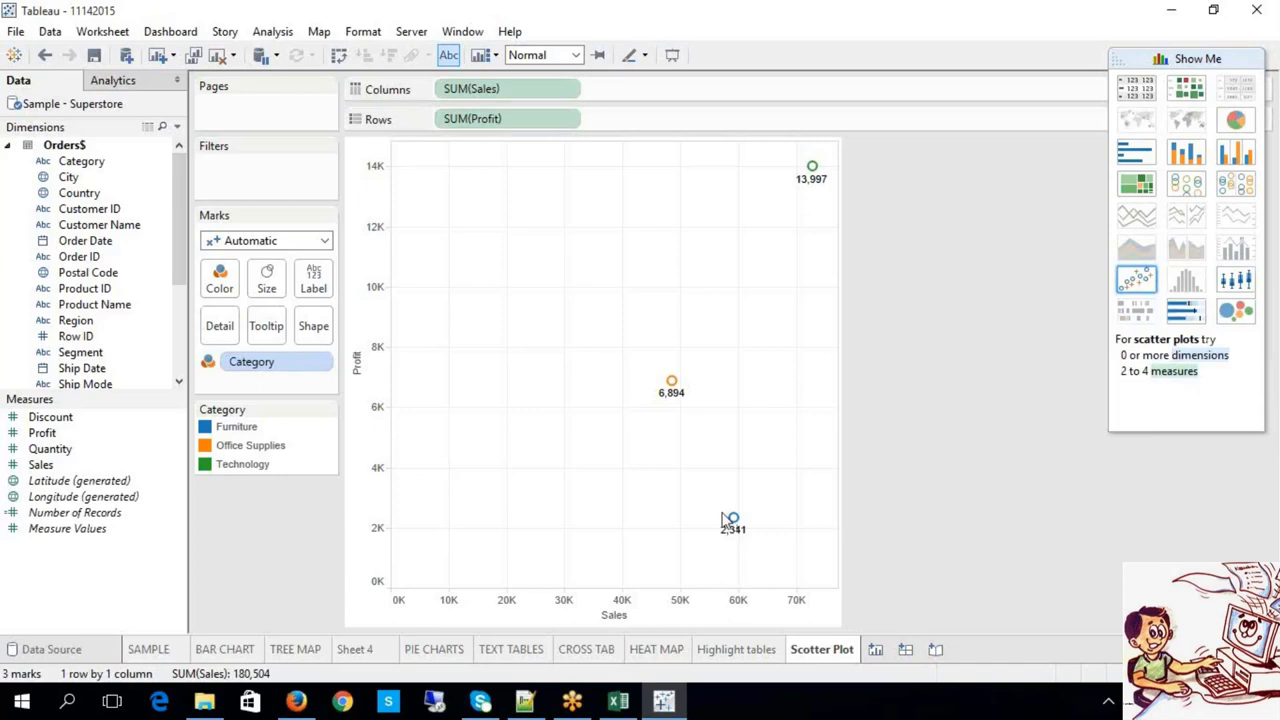
pyautogui.moveTo(735, 527)
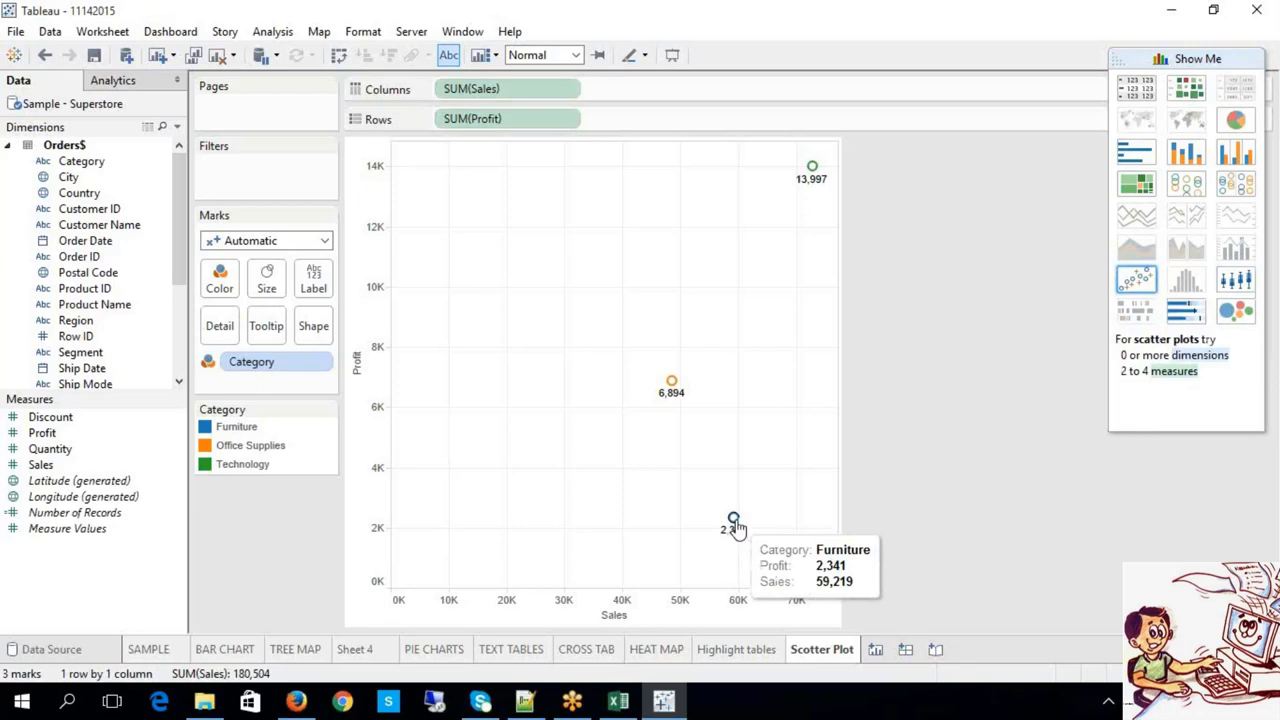
pyautogui.moveTo(672, 386)
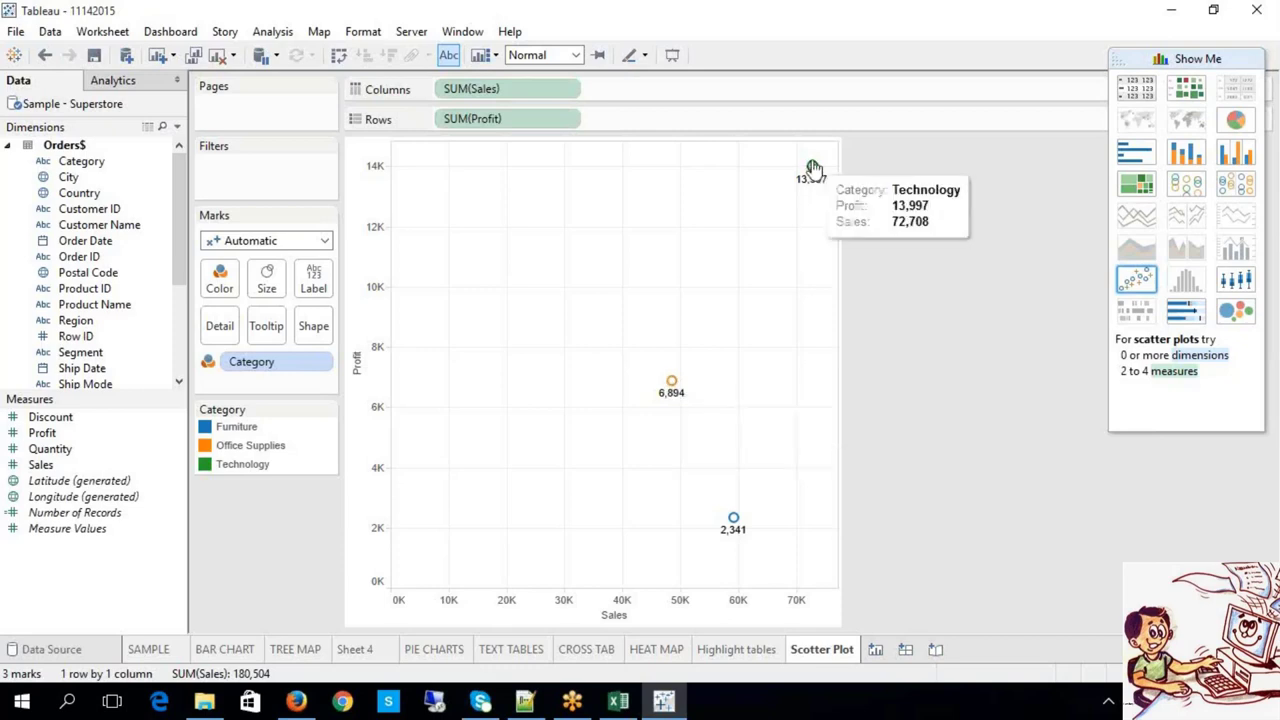
# Show drop lines in the scatter plot from the Office Supplies mark
pyautogui.click(671, 385)
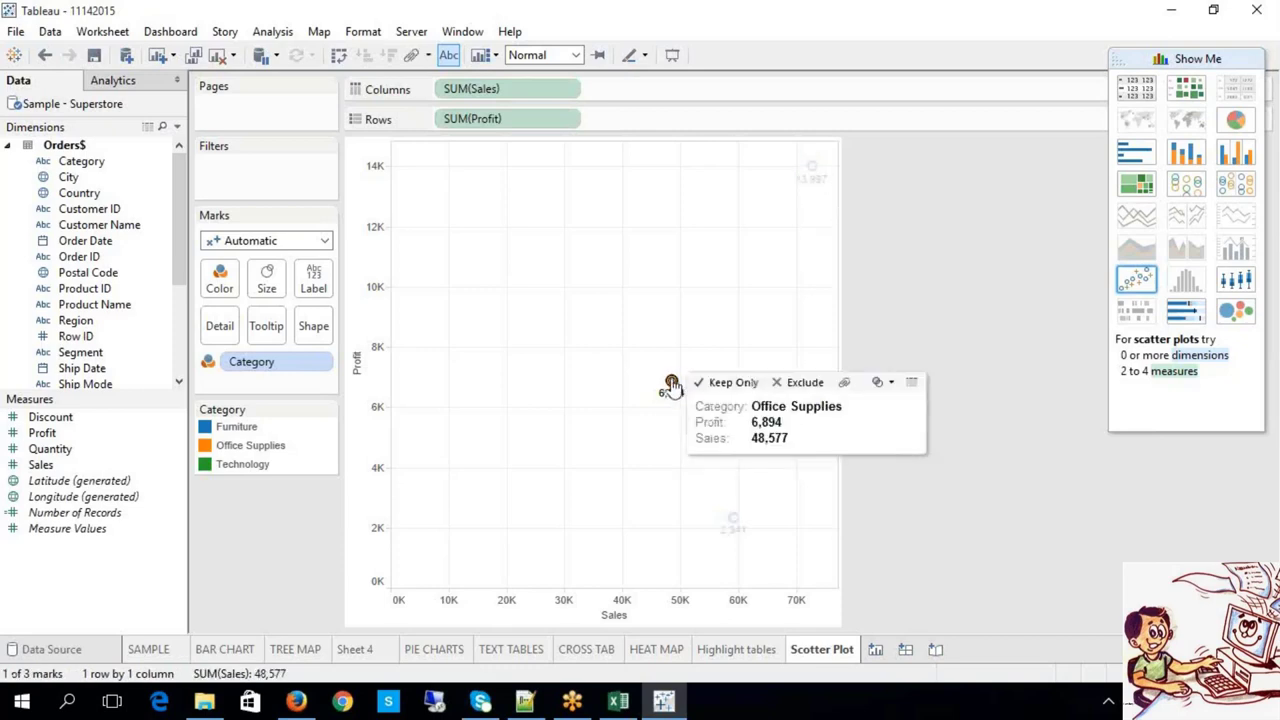
pyautogui.rightClick(671, 385)
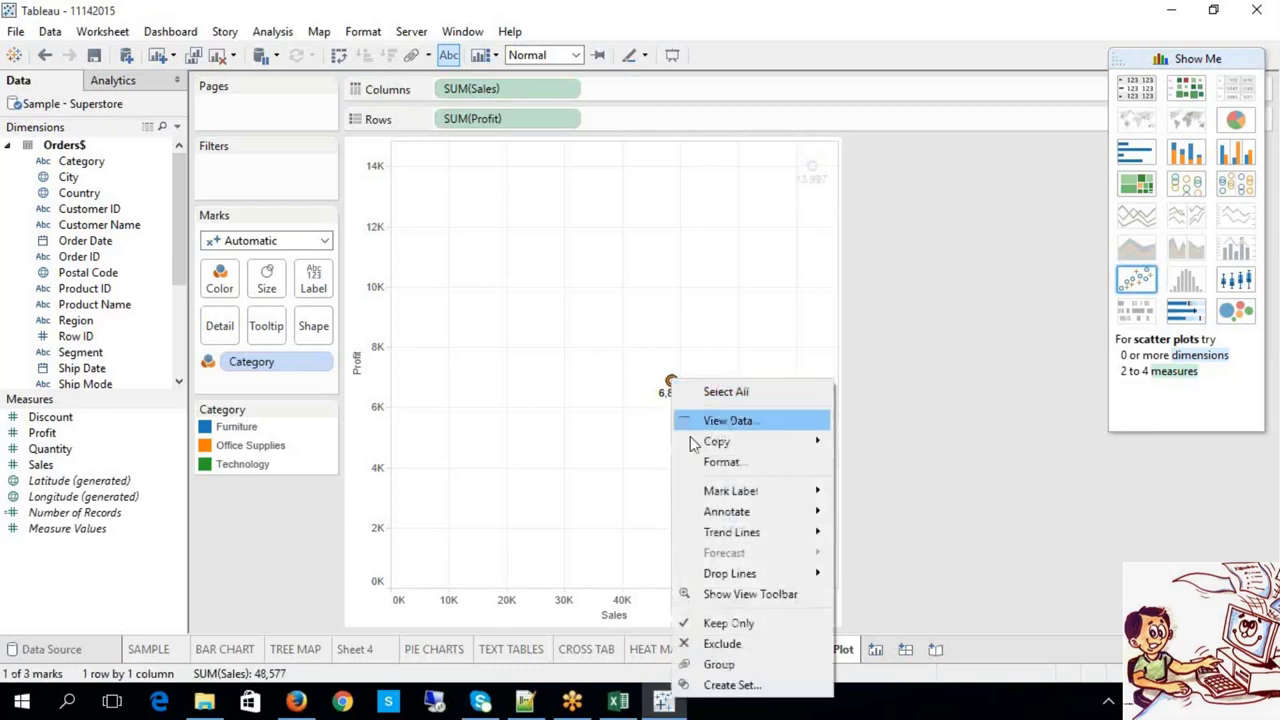
pyautogui.moveTo(772, 580)
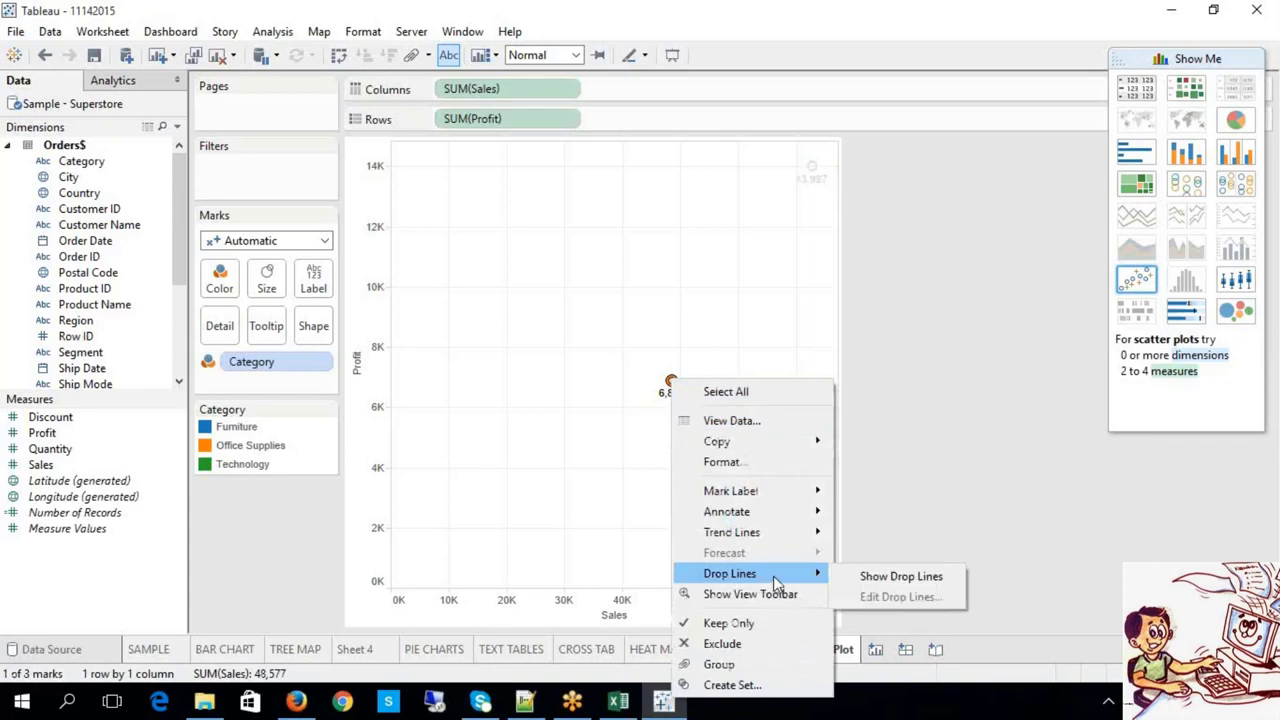
pyautogui.click(860, 585)
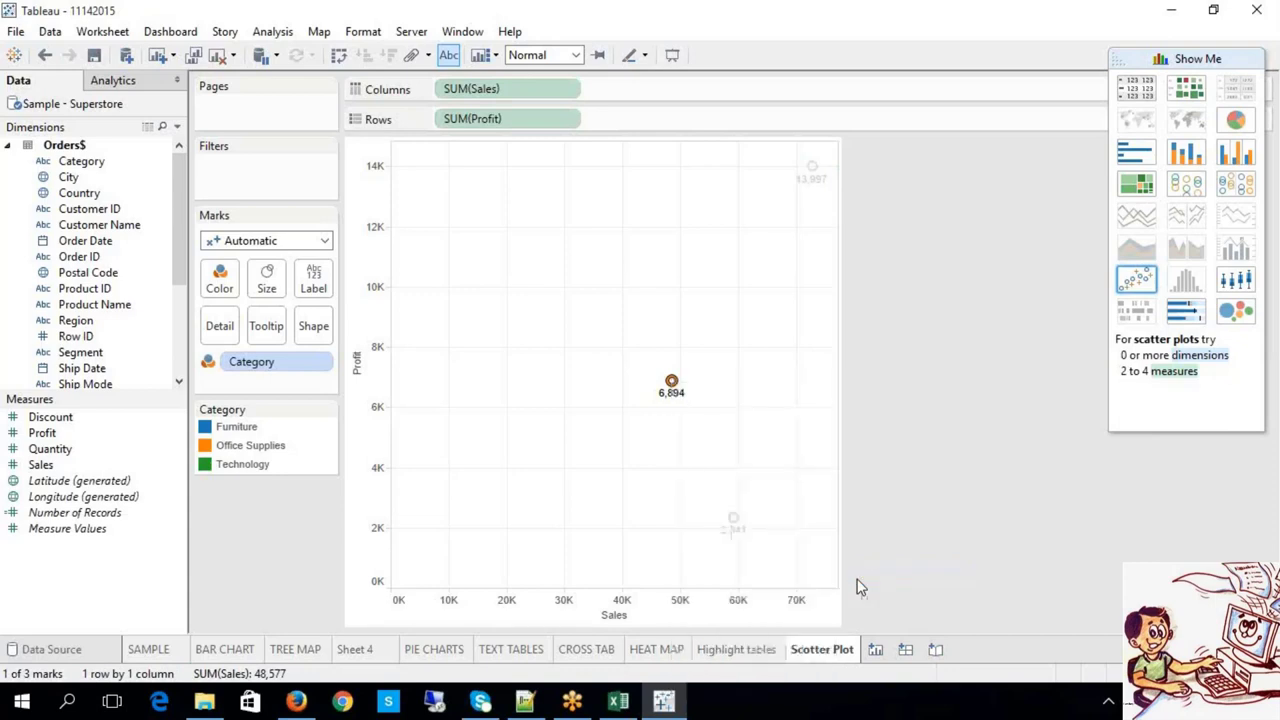
# Select the Technology, Office Supplies and Furniture marks in turn to compare their drop lines
pyautogui.click(813, 174)
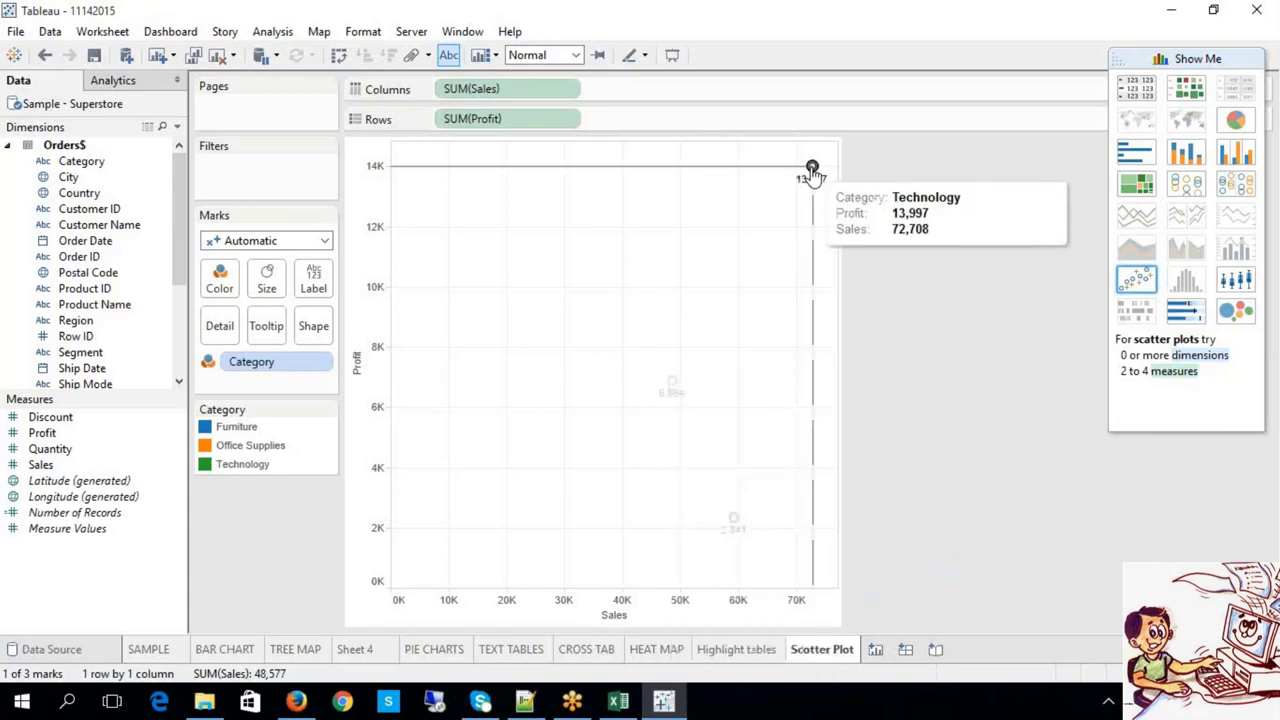
pyautogui.click(671, 382)
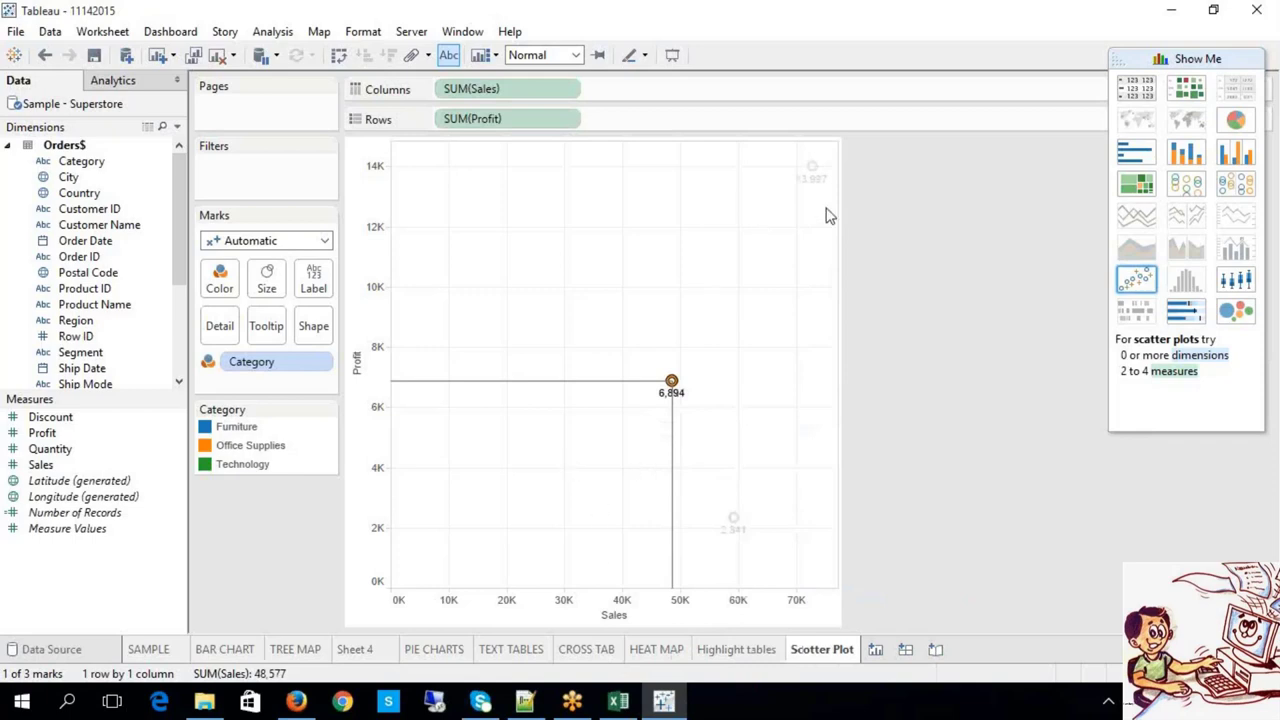
pyautogui.click(812, 168)
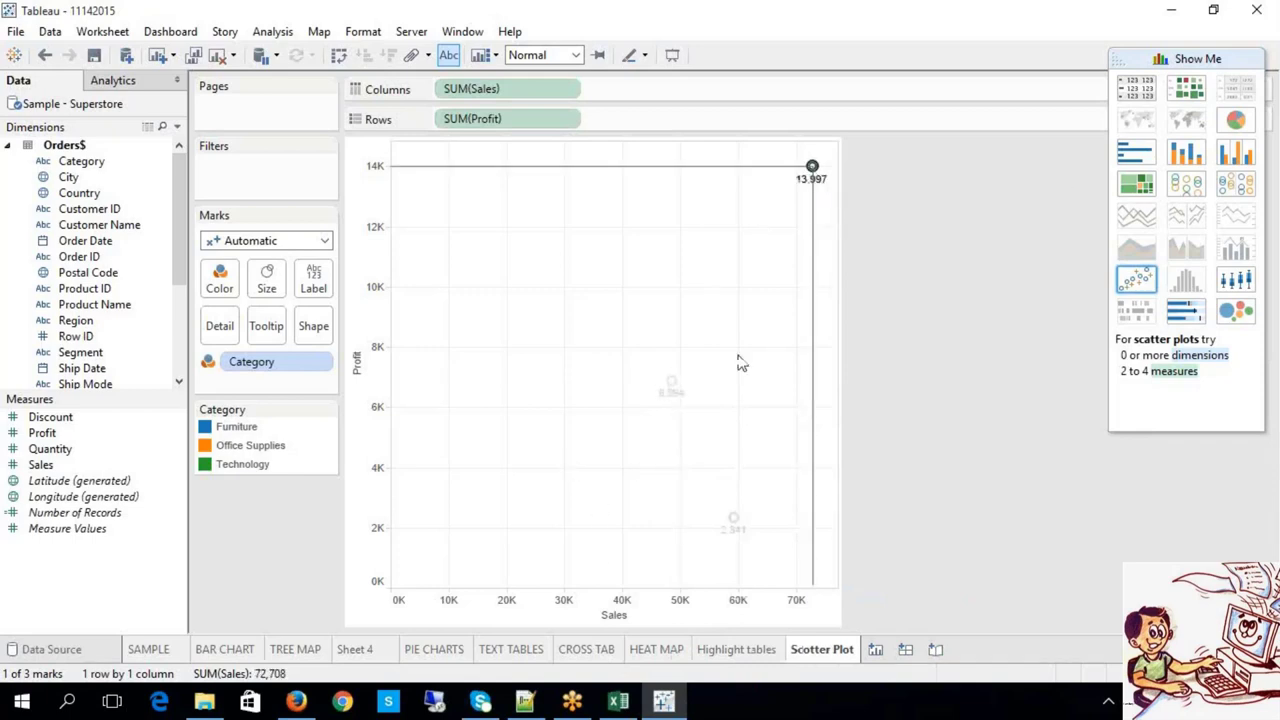
pyautogui.click(672, 384)
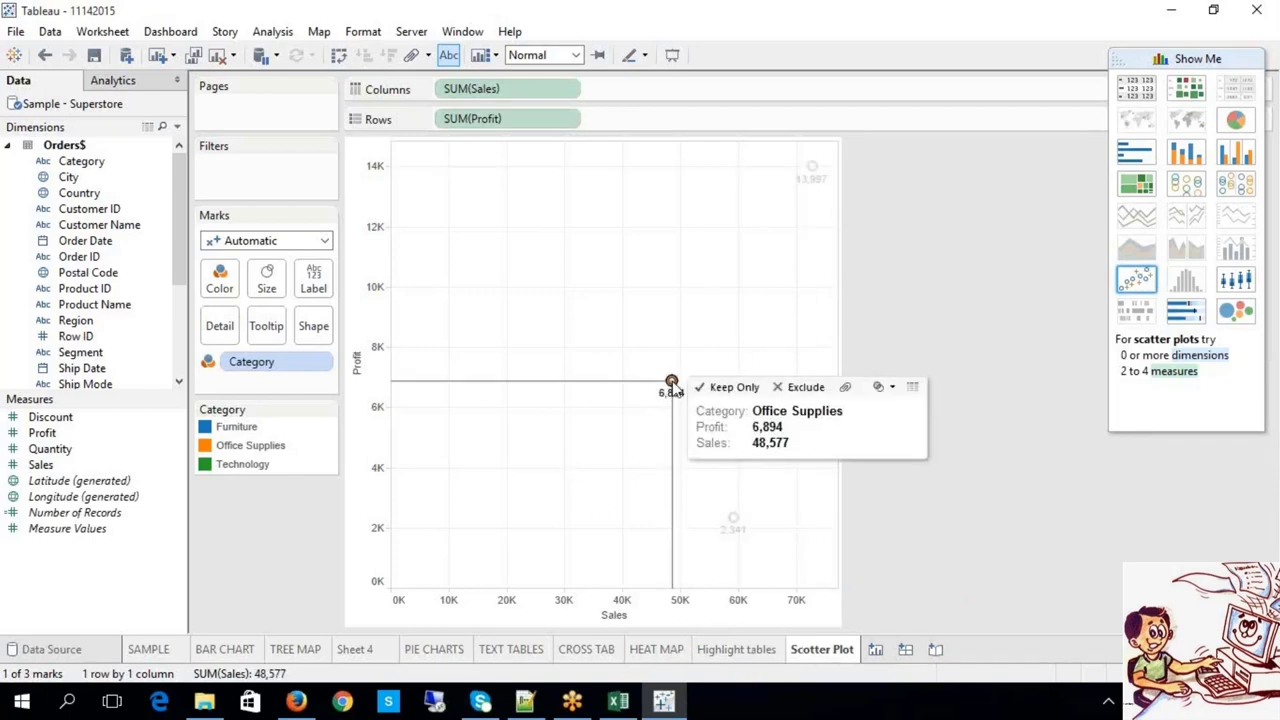
pyautogui.click(733, 521)
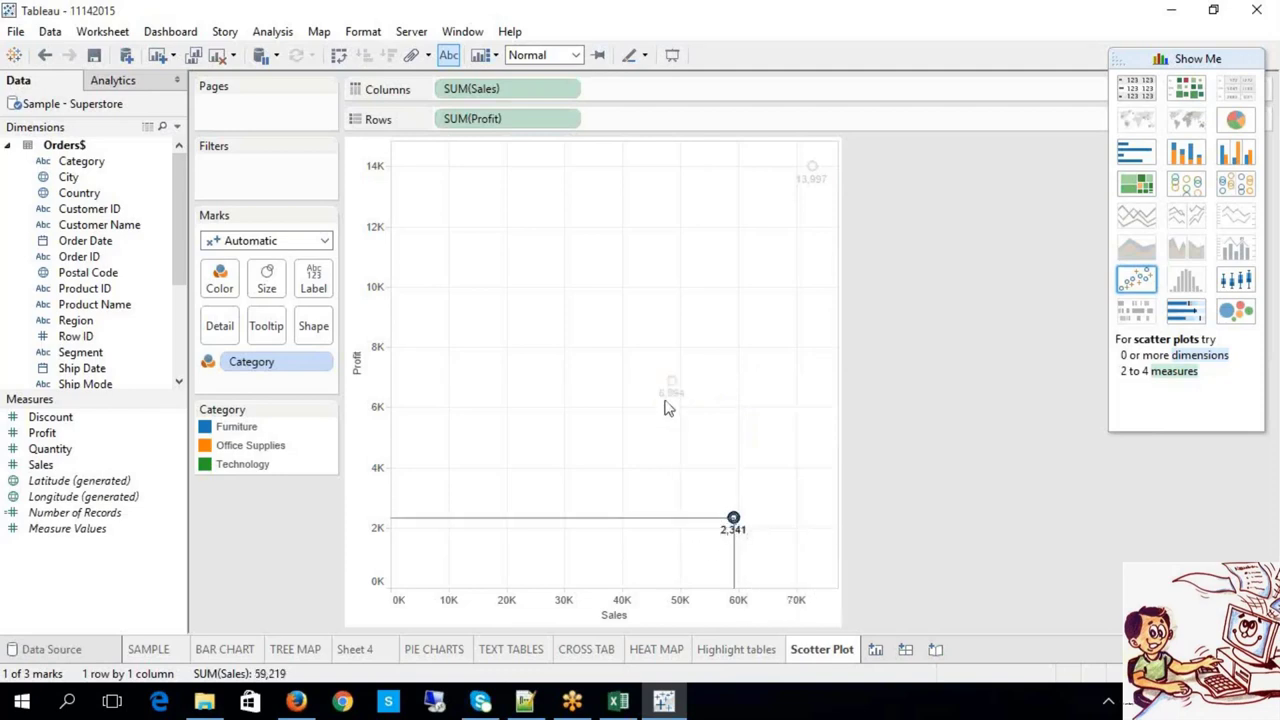
# Set the scatter plot's drop lines to show always, and toggle the mark labels off and back on
pyautogui.rightClick(733, 521)
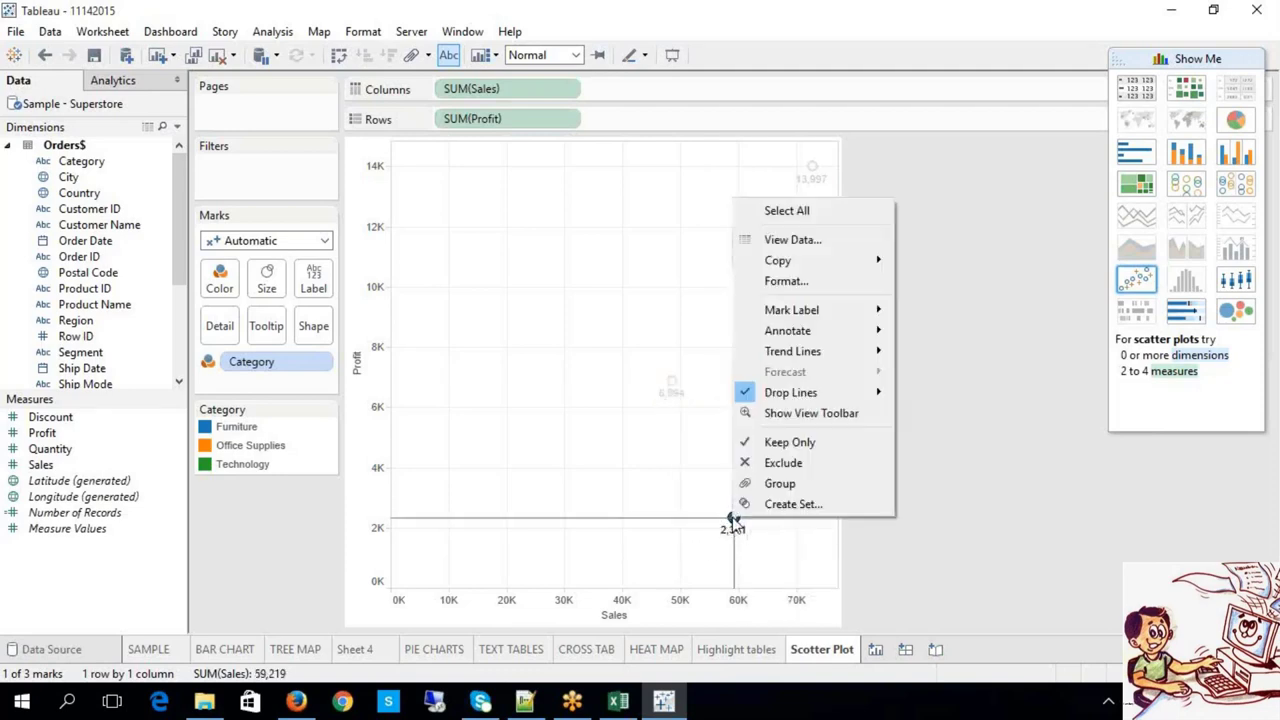
pyautogui.moveTo(849, 400)
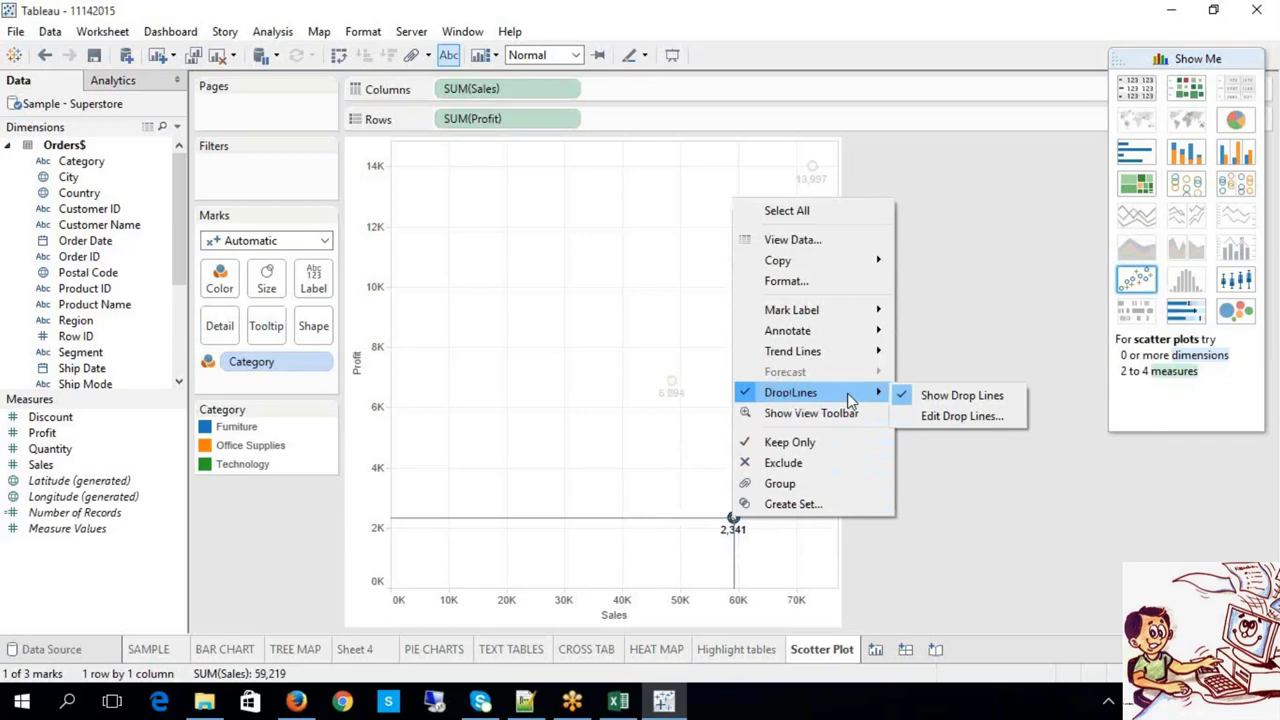
pyautogui.click(942, 418)
pyautogui.click(697, 346)
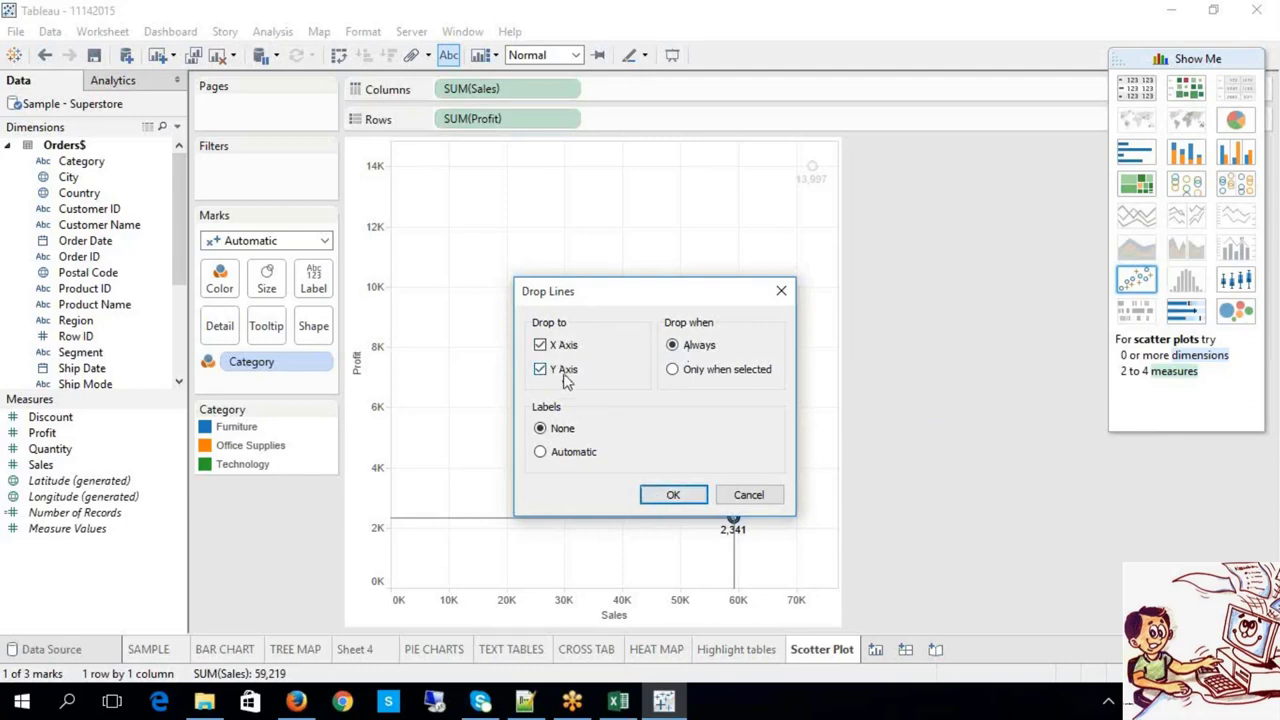
pyautogui.click(673, 495)
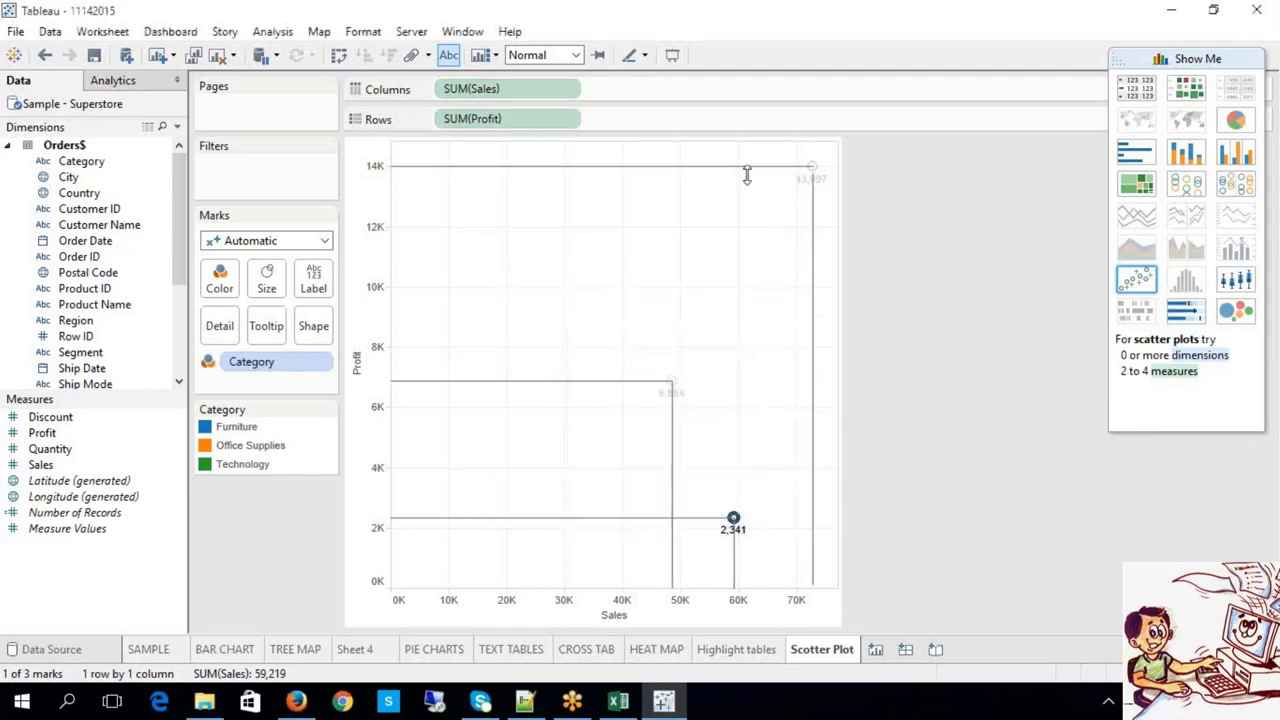
pyautogui.click(448, 57)
pyautogui.click(448, 57)
# Clear the mark selection and color the scatter plot by Sub-Category instead of Category
pyautogui.click(950, 451)
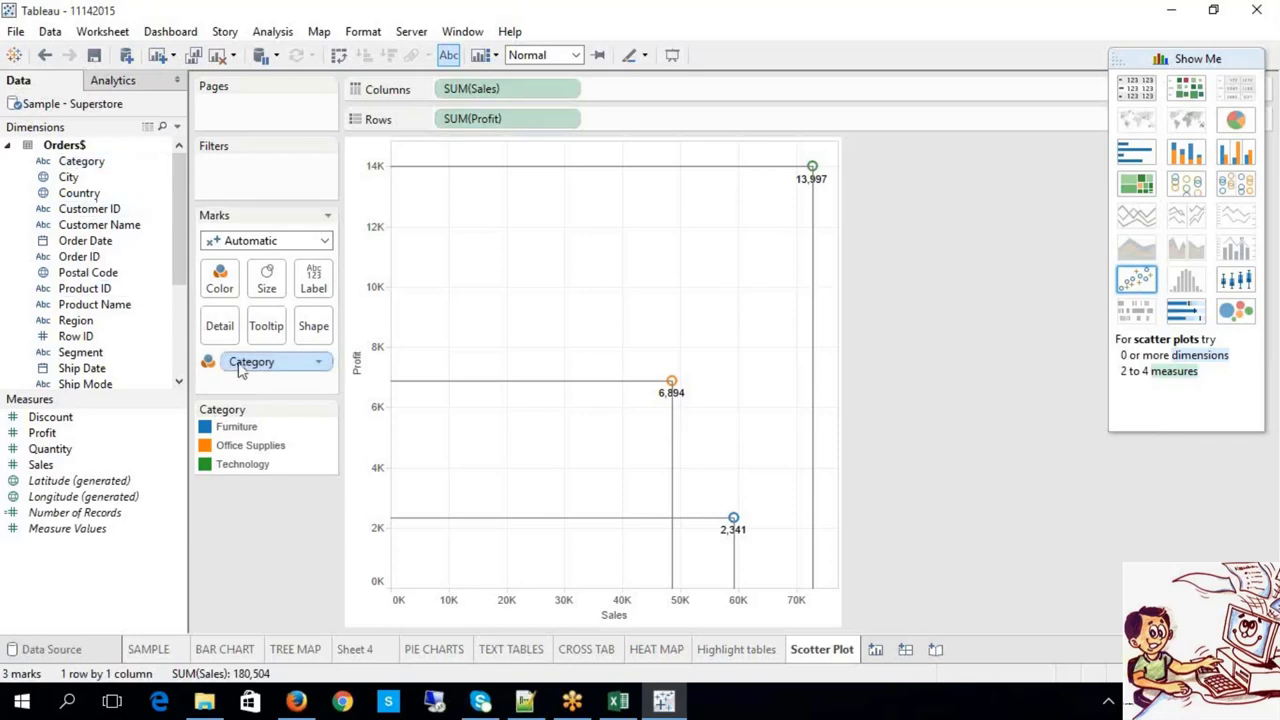
pyautogui.scroll(-5, 175, 368)
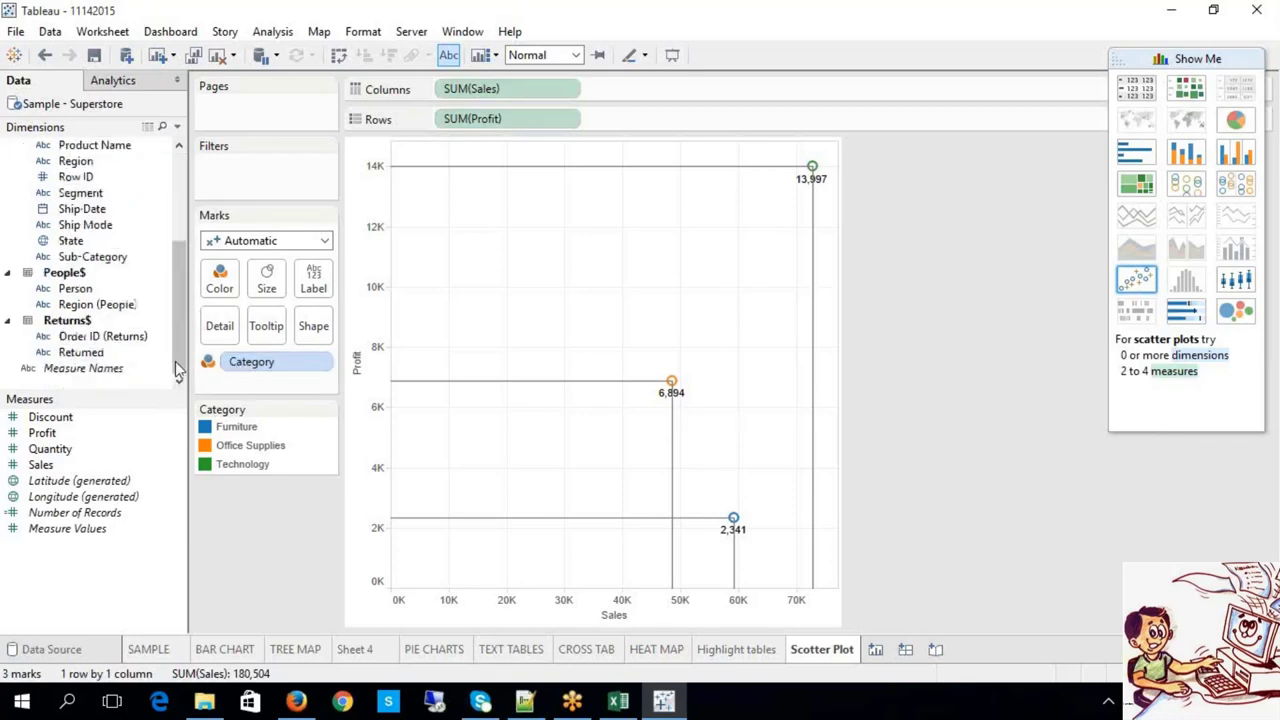
pyautogui.moveTo(88, 262); pyautogui.dragTo(216, 276)
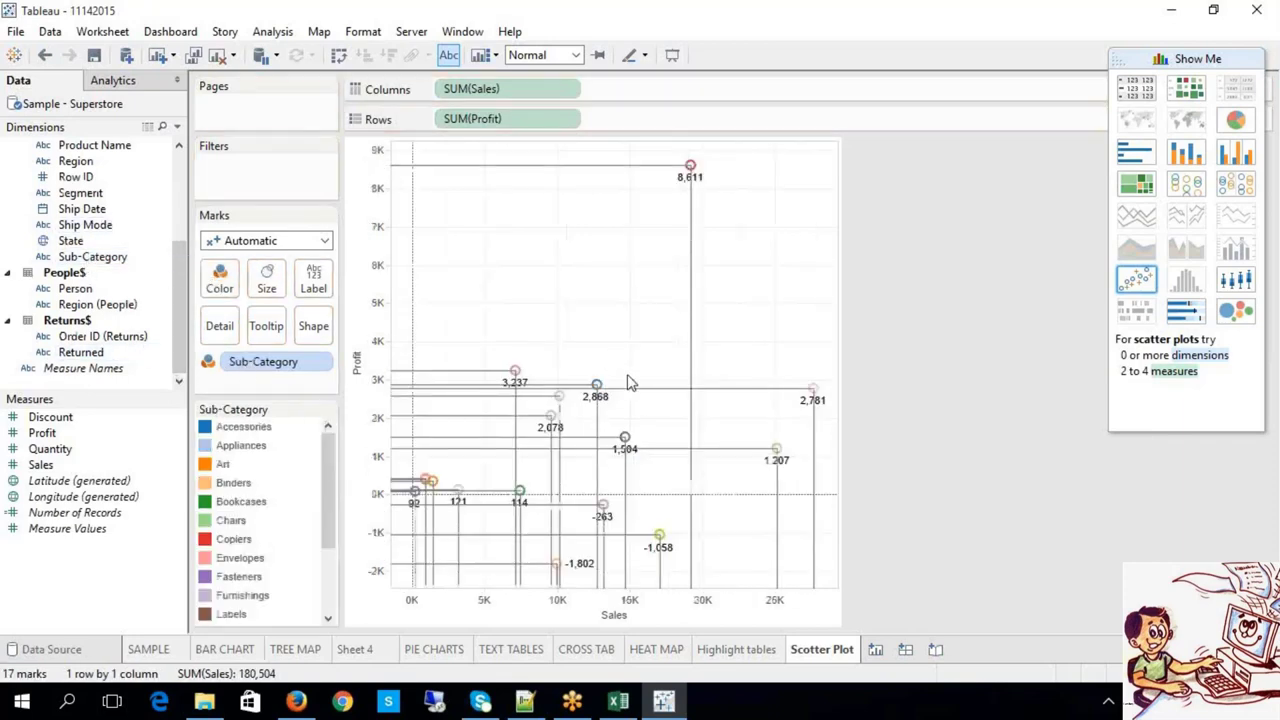
# Edit the drop lines from the Copiers mark so they show only when selected
pyautogui.click(690, 166)
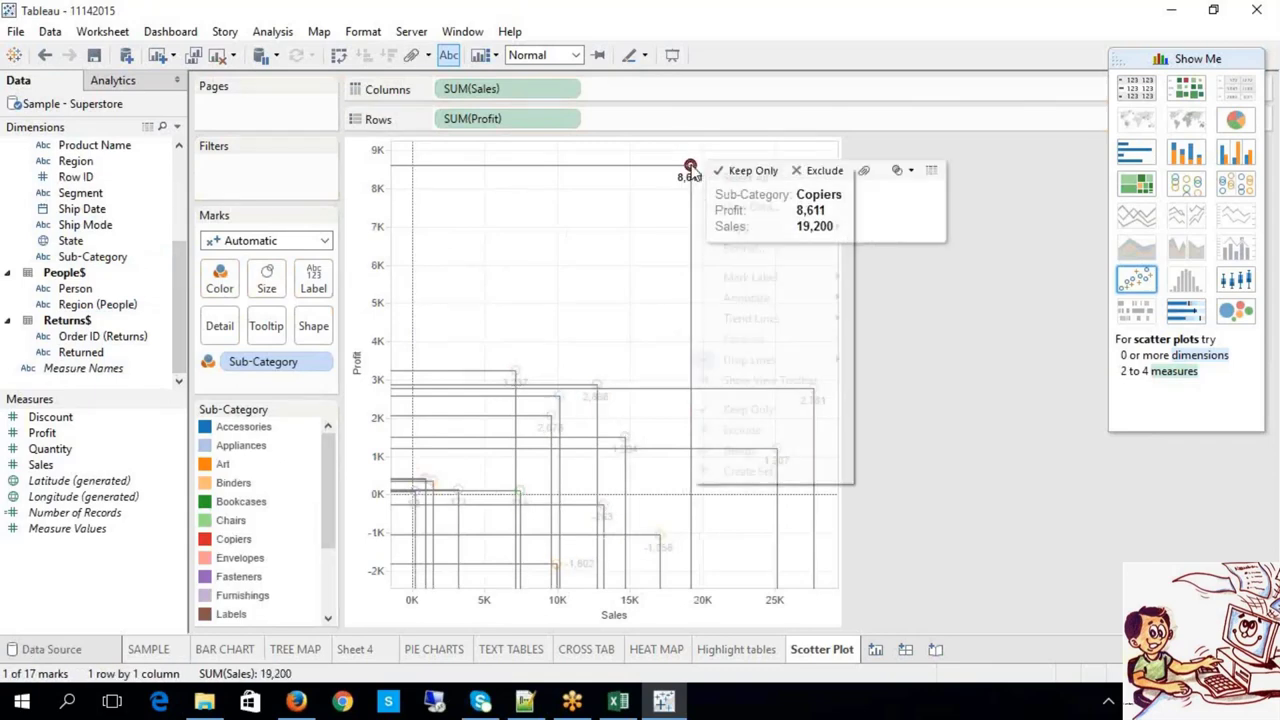
pyautogui.rightClick(690, 167)
pyautogui.moveTo(771, 366)
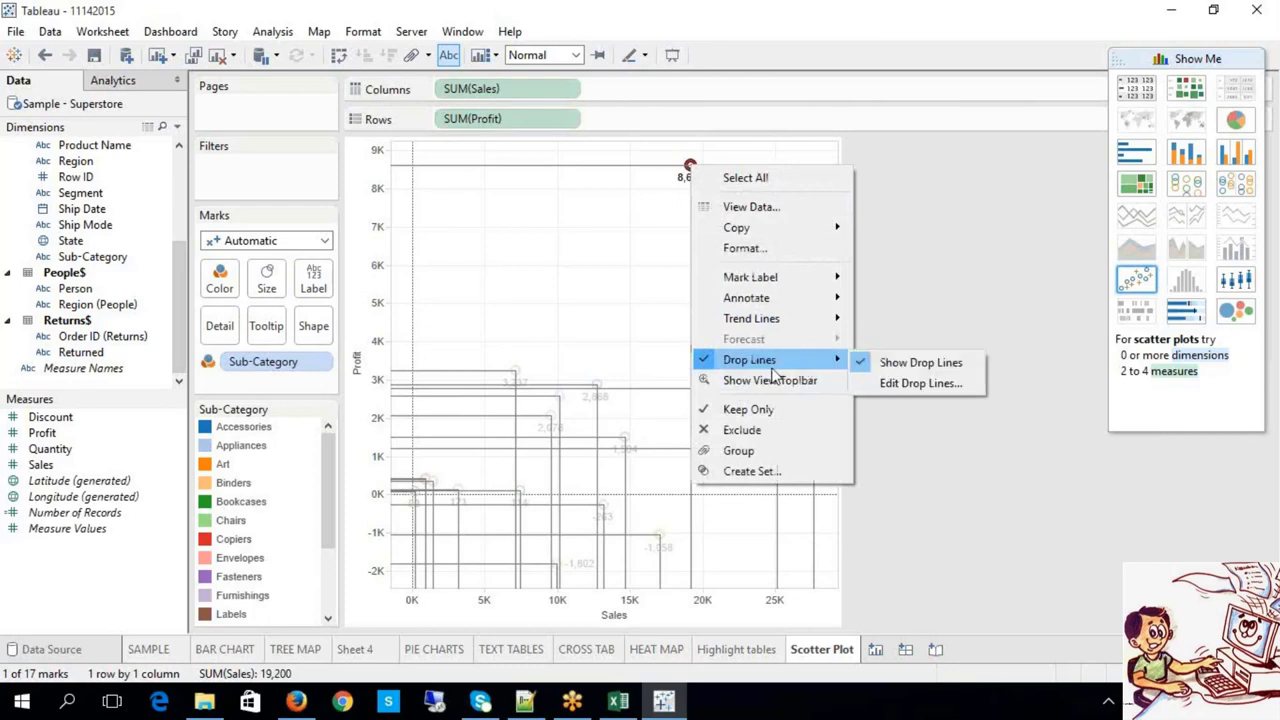
pyautogui.click(889, 384)
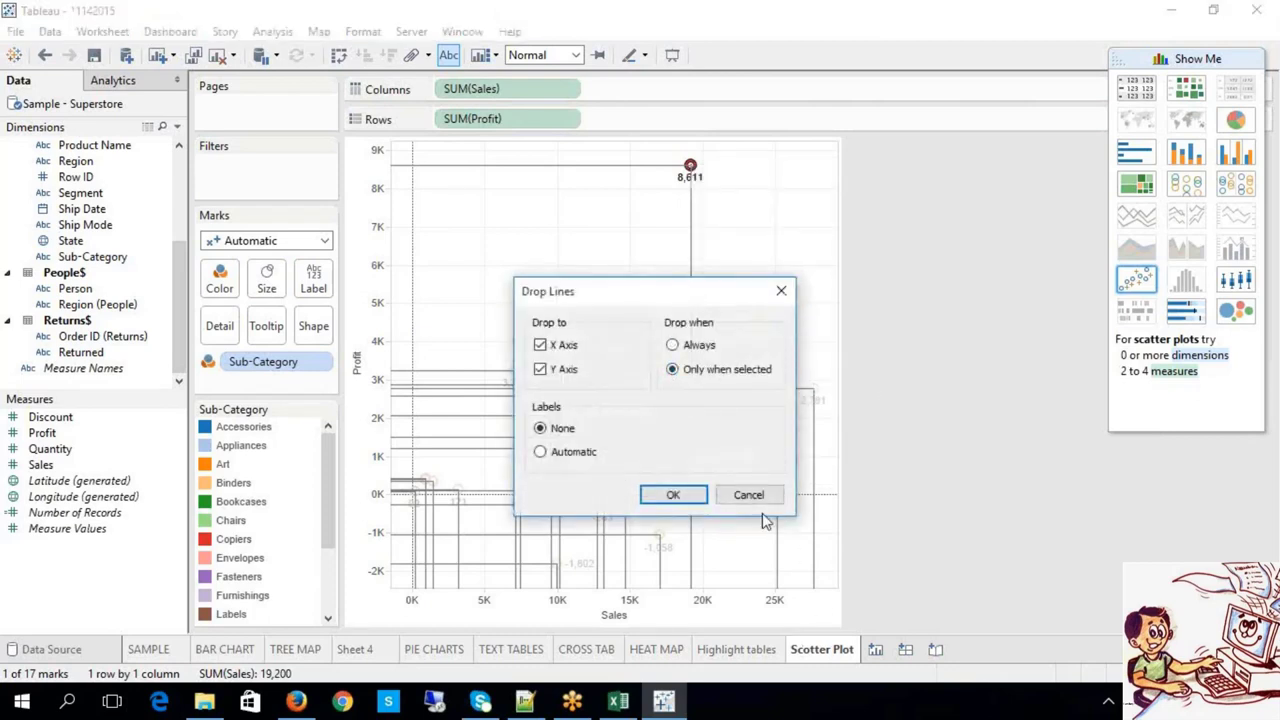
pyautogui.click(672, 494)
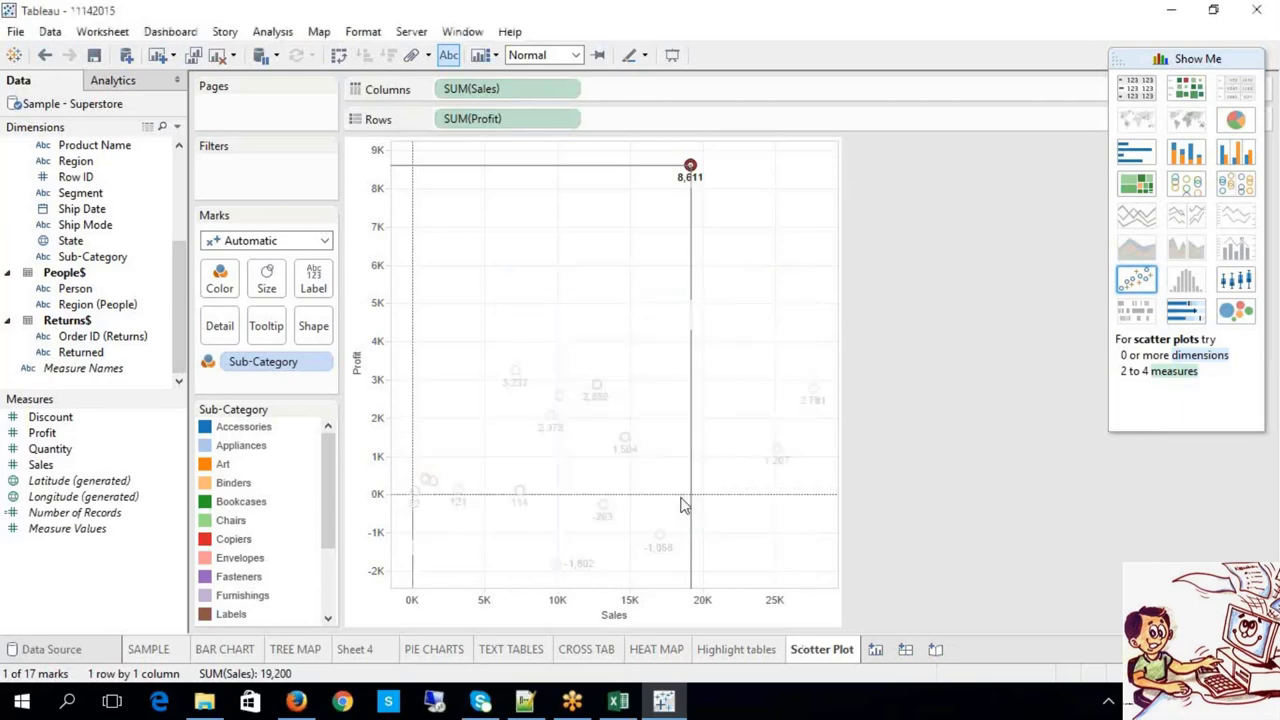
# Select several sub-category marks one after another, including Accessories, Copiers and Paper, to inspect their drop lines
pyautogui.click(814, 392)
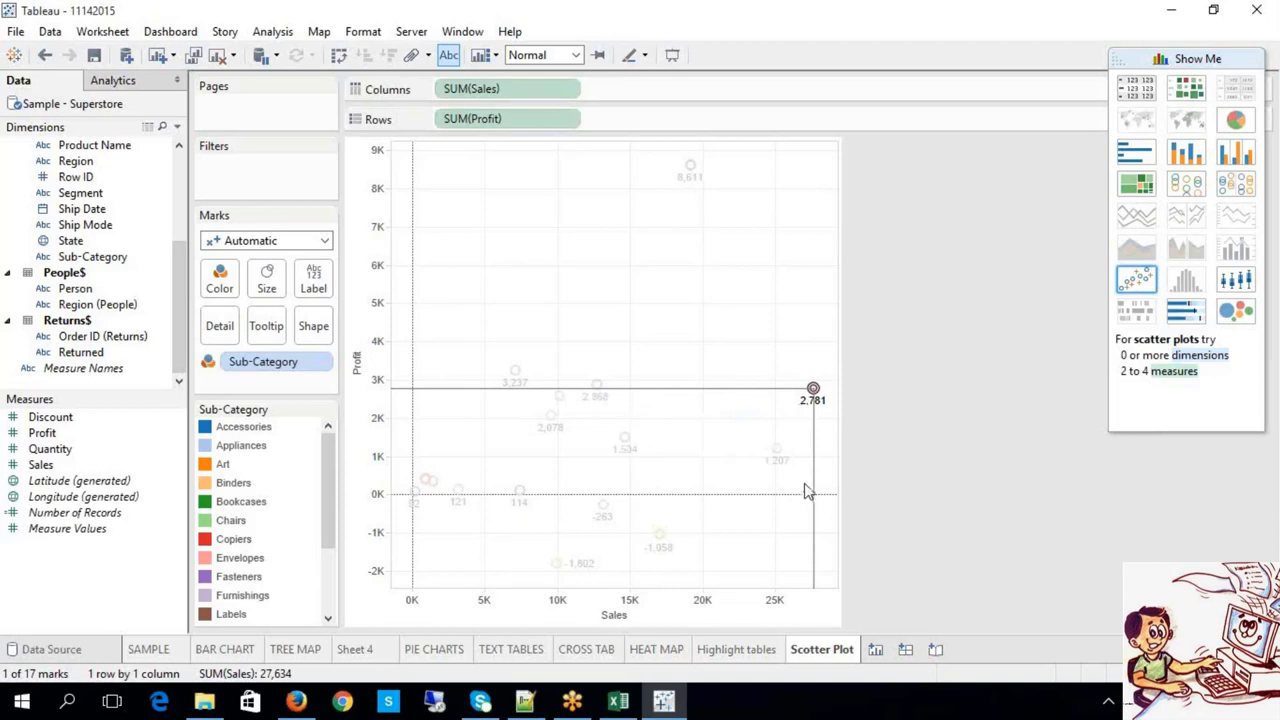
pyautogui.click(625, 441)
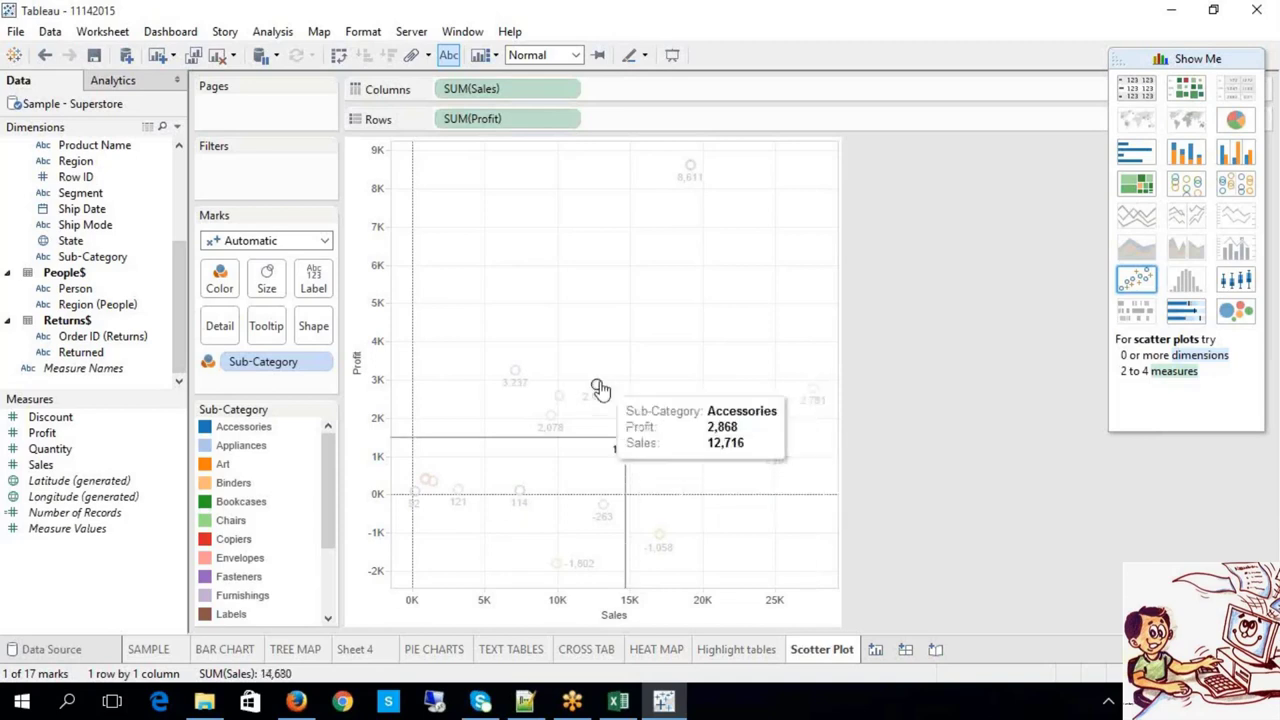
pyautogui.click(597, 385)
pyautogui.click(690, 166)
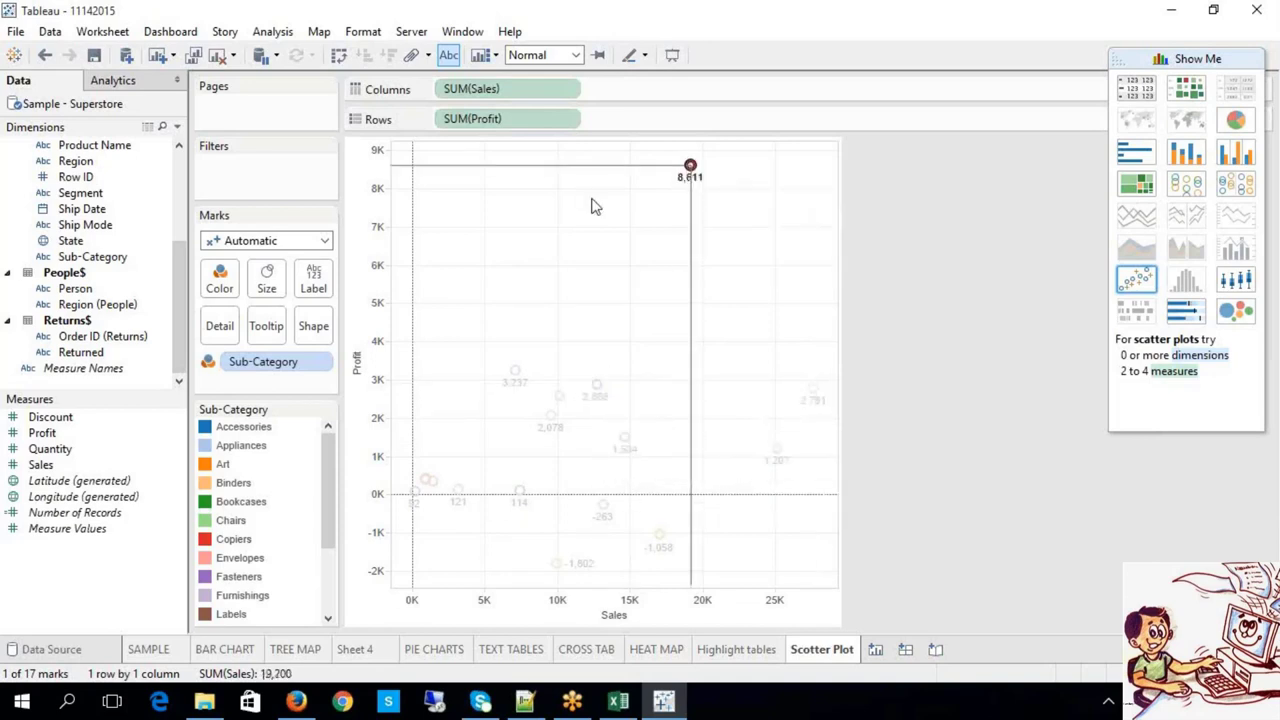
pyautogui.click(515, 374)
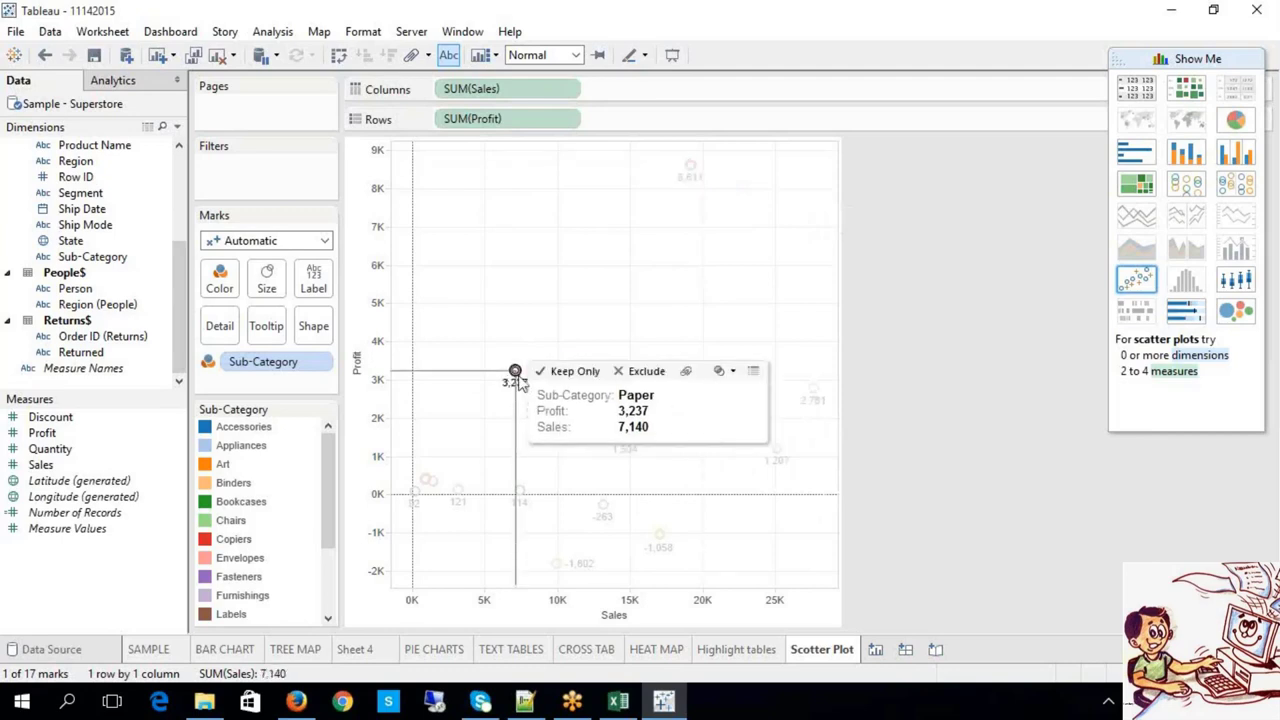
# Edit the drop lines from the Copiers mark so they always show, and clear the mark selection
pyautogui.click(692, 170)
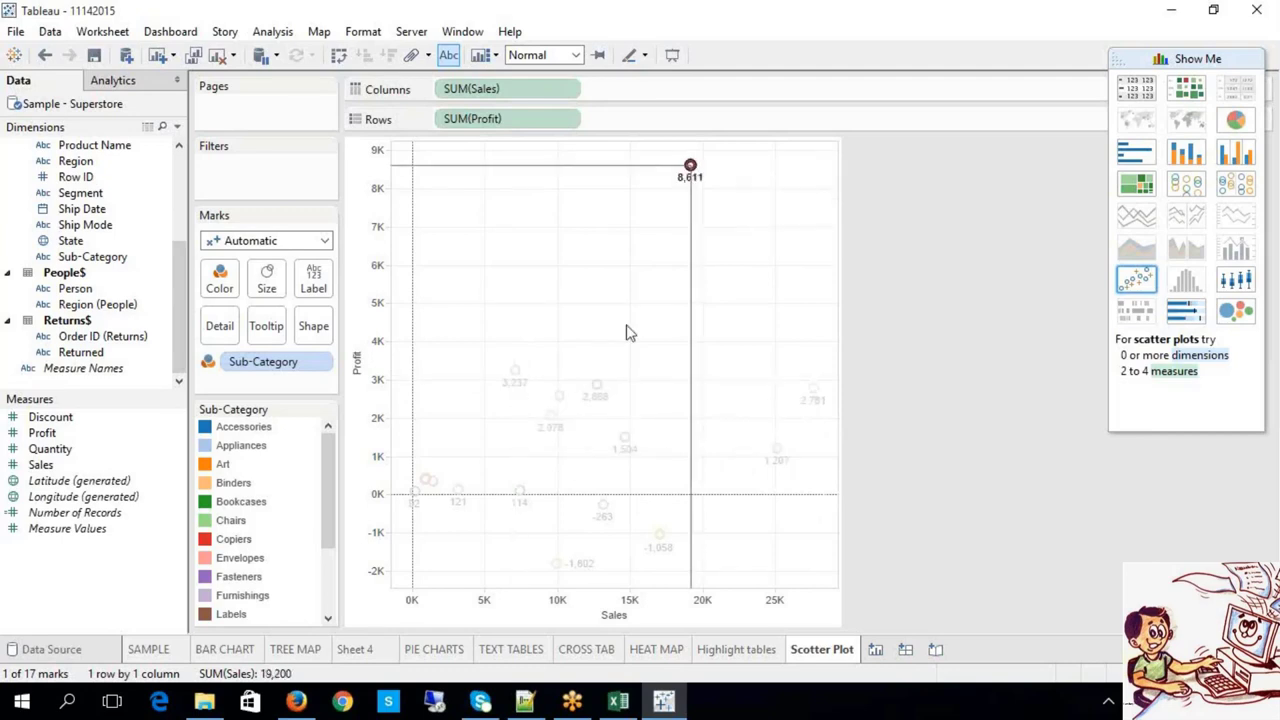
pyautogui.rightClick(690, 168)
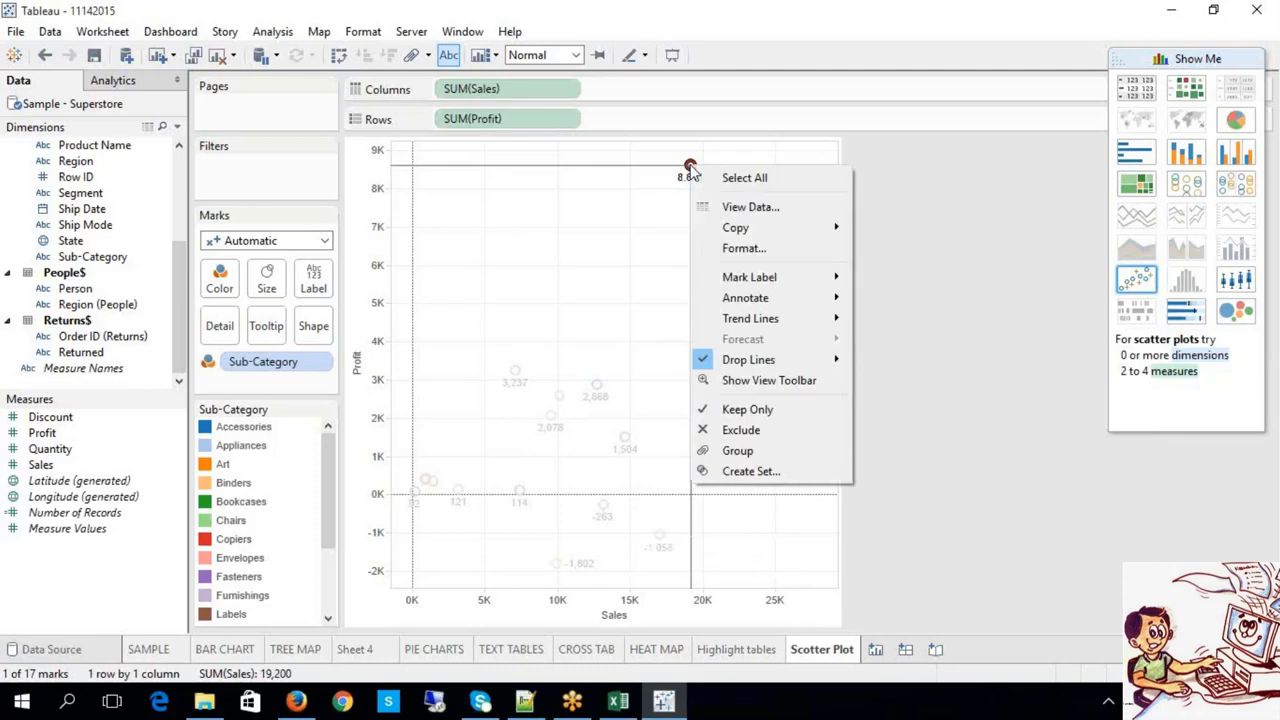
pyautogui.moveTo(752, 360)
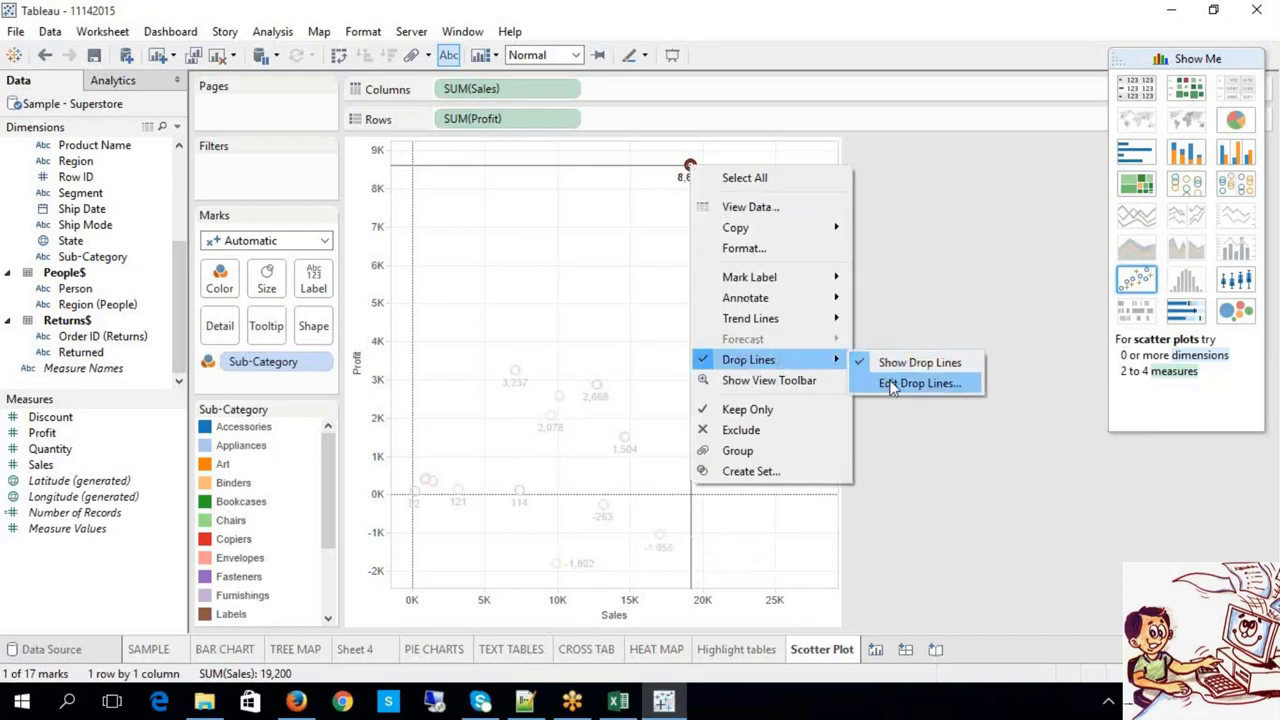
pyautogui.click(899, 383)
pyautogui.click(672, 346)
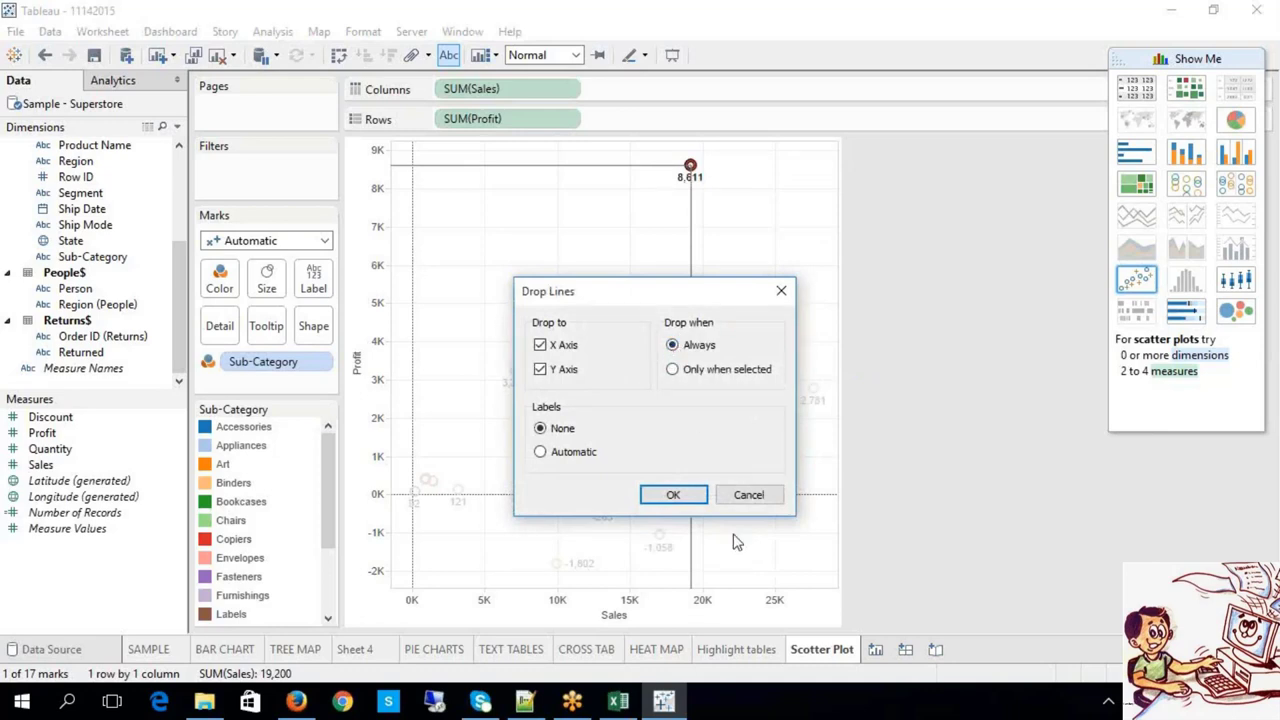
pyautogui.click(675, 495)
pyautogui.click(929, 286)
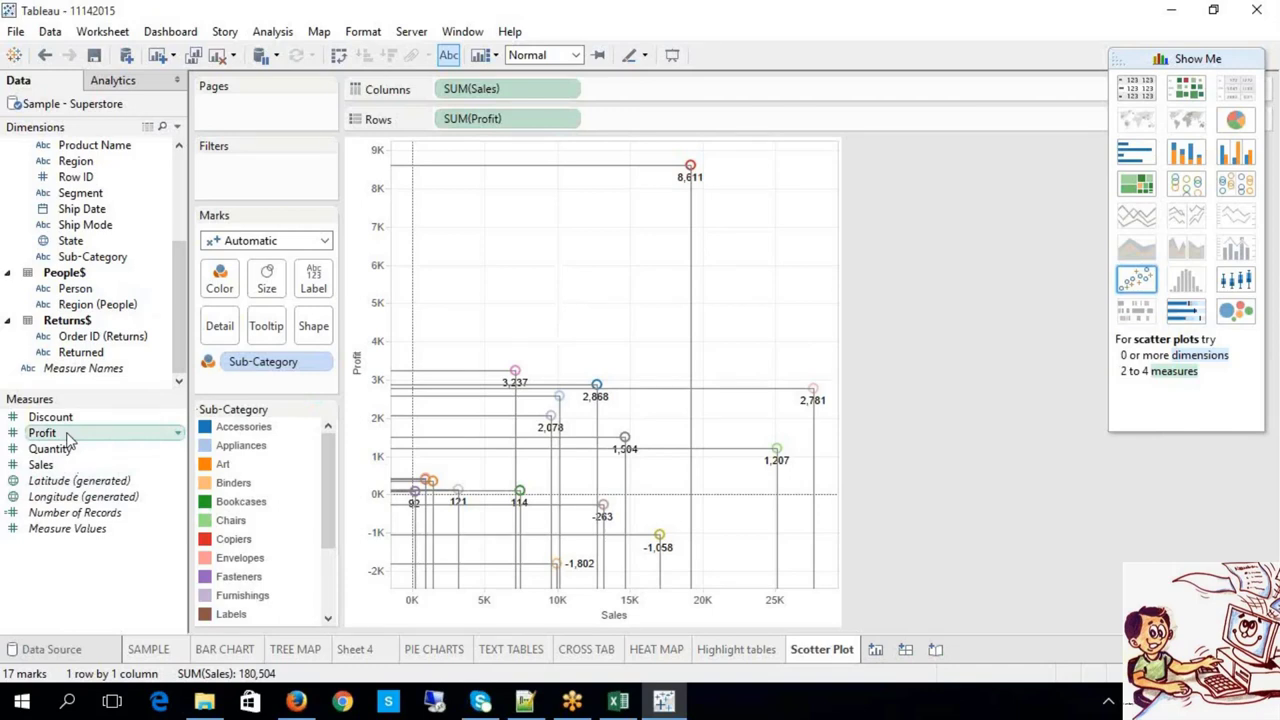
# Add Discount to the scatter plot as a secondary axis and synchronize it with the Profit axis
pyautogui.moveTo(52, 417); pyautogui.dragTo(840, 466)
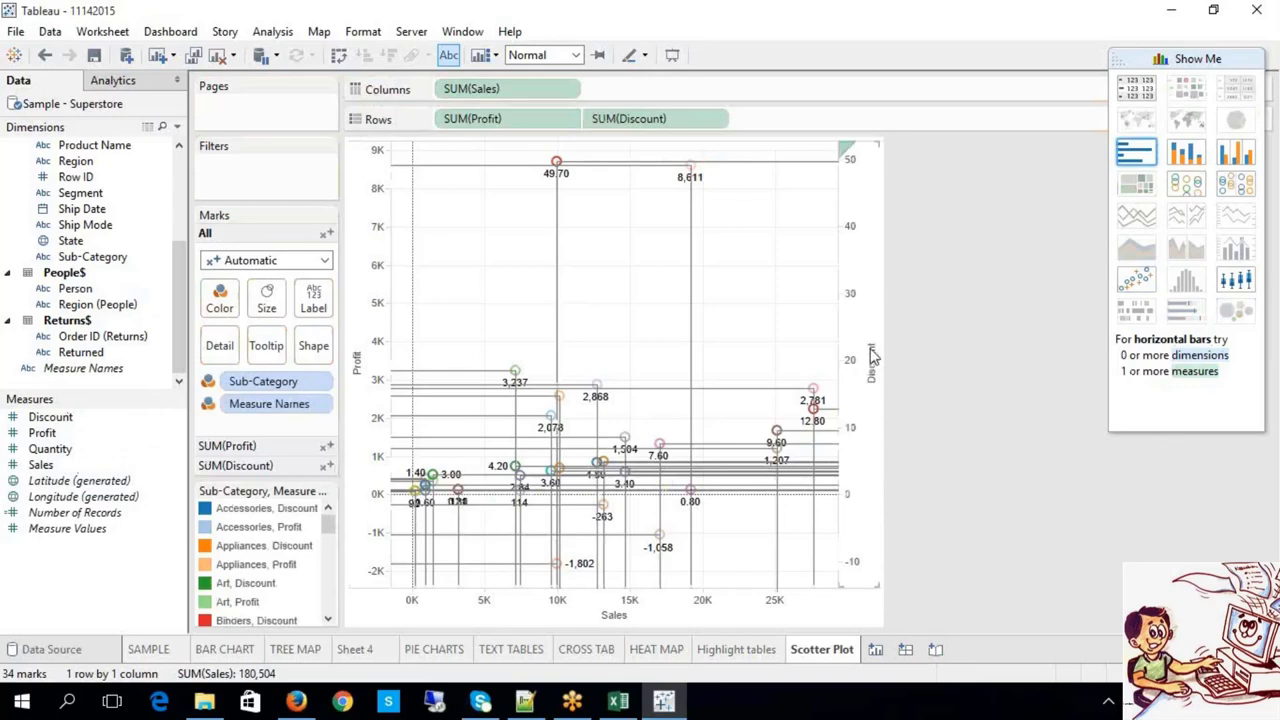
pyautogui.click(355, 395)
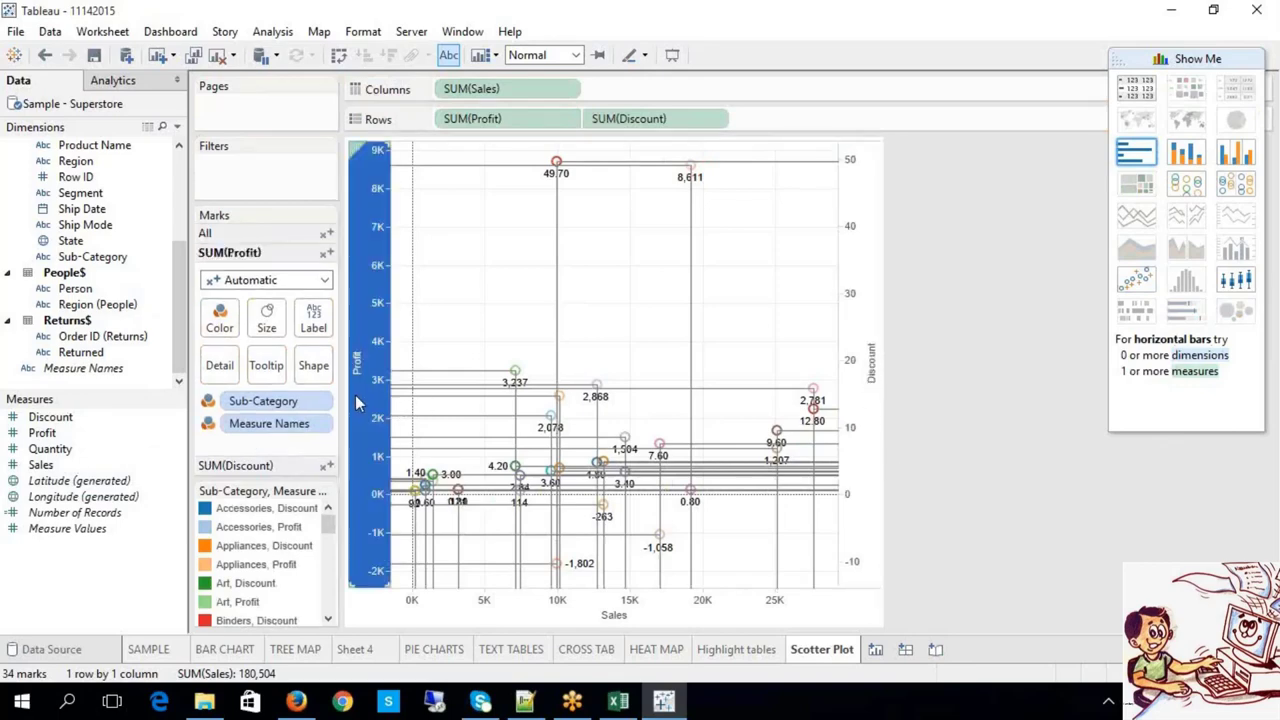
pyautogui.click(868, 421)
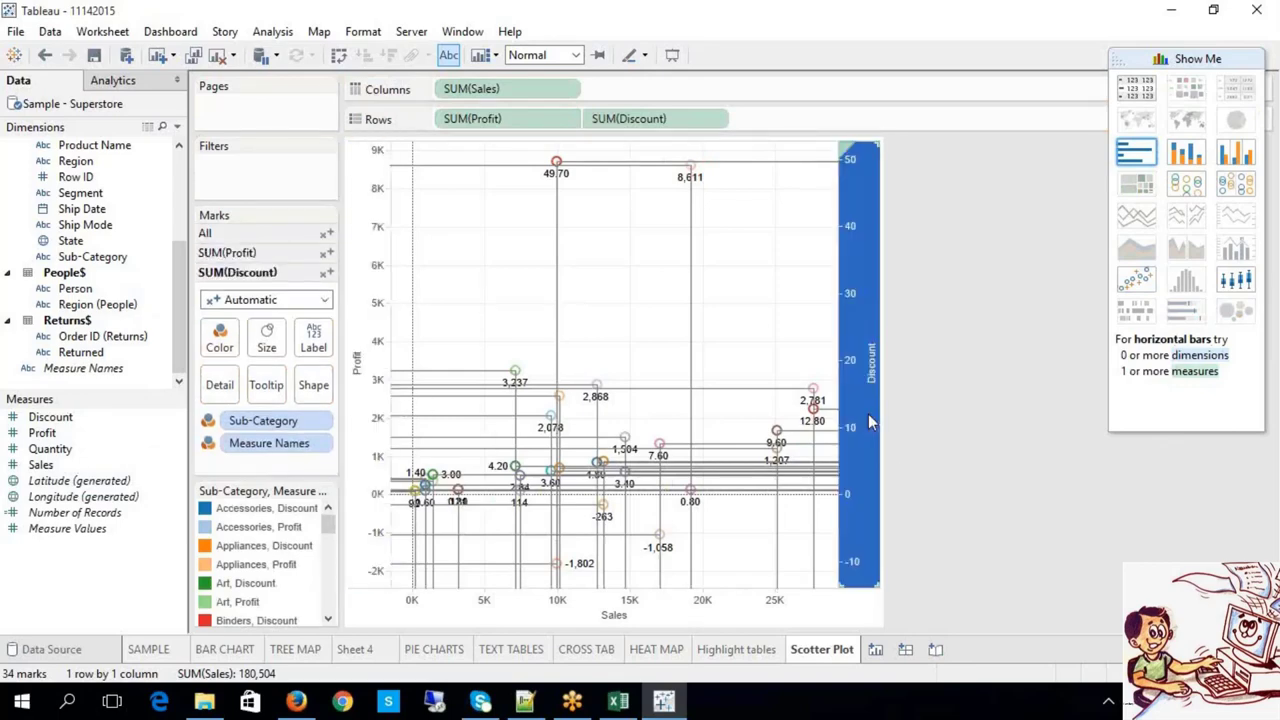
pyautogui.rightClick(851, 504)
pyautogui.click(930, 373)
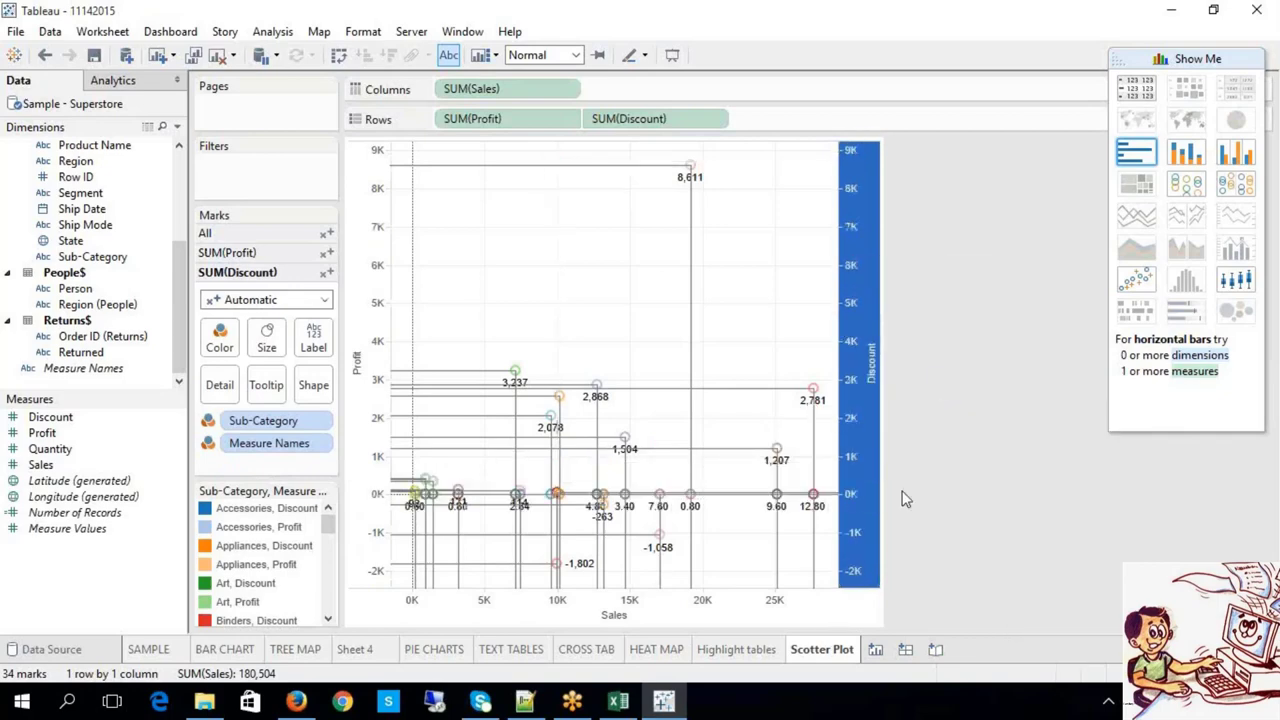
pyautogui.click(982, 484)
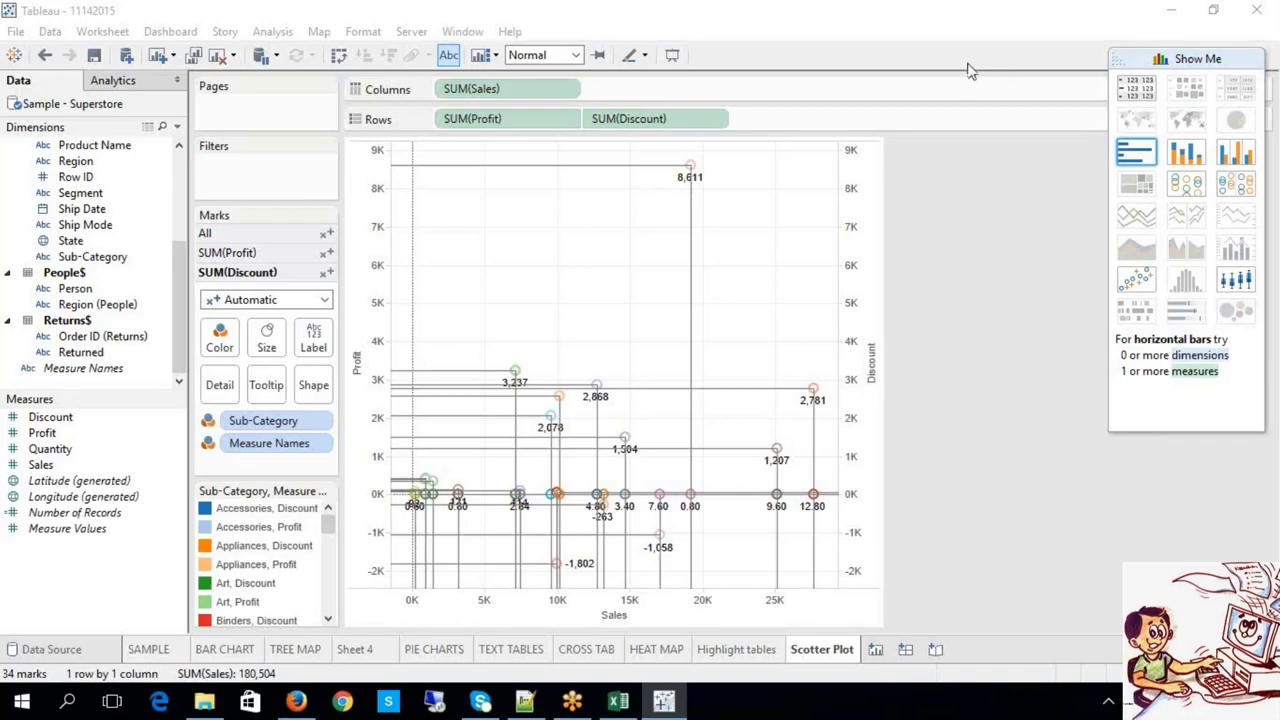
pyautogui.click(720, 120)
pyautogui.click(720, 120)
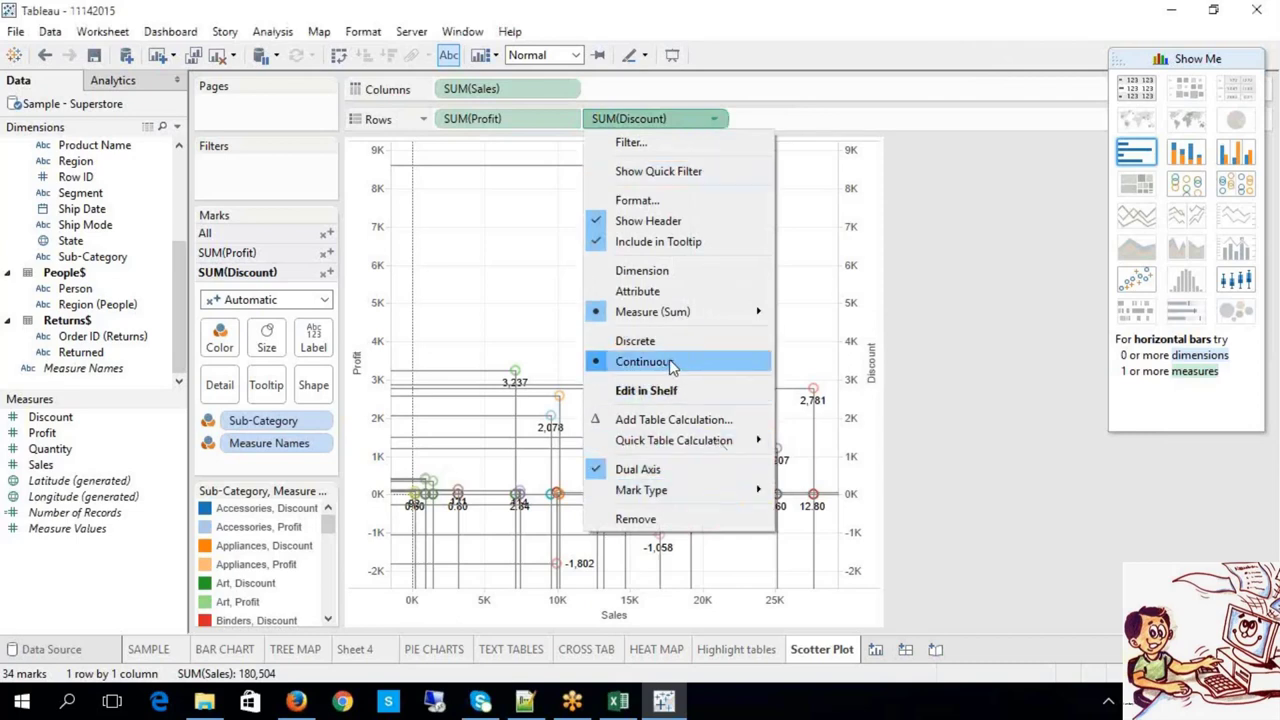
pyautogui.click(578, 129)
pyautogui.click(574, 128)
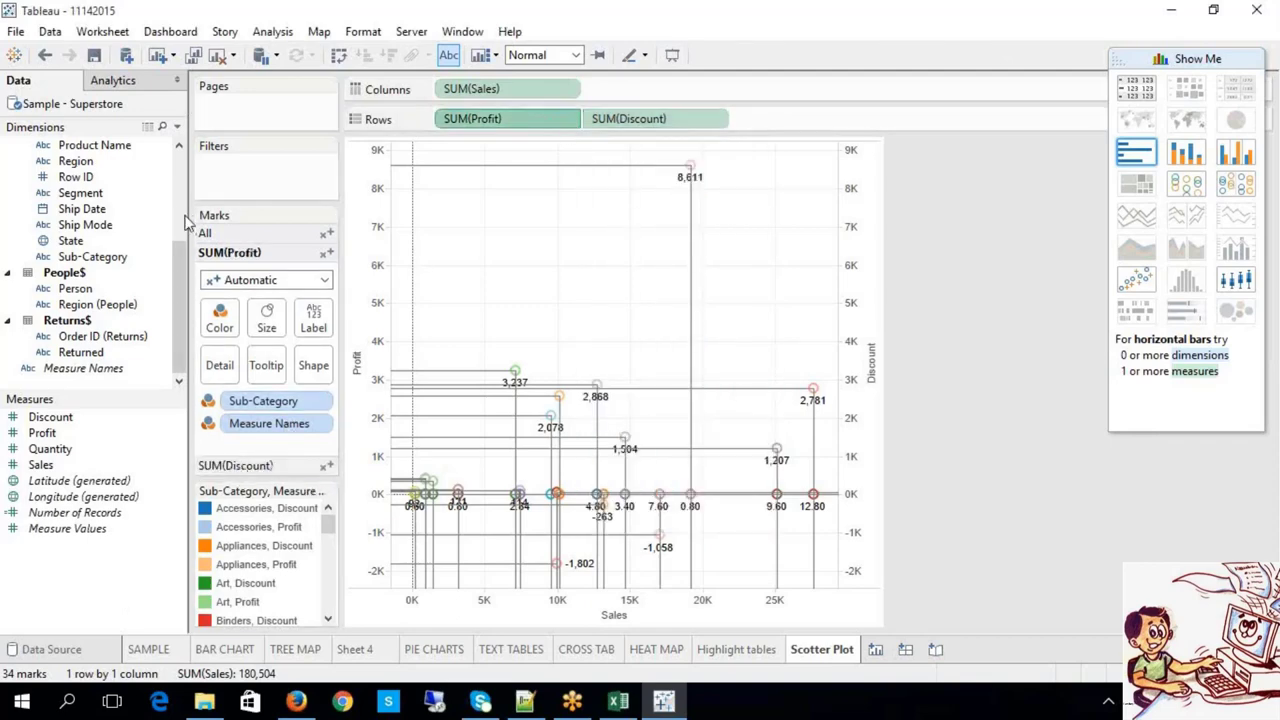
pyautogui.scroll(3, 180, 222)
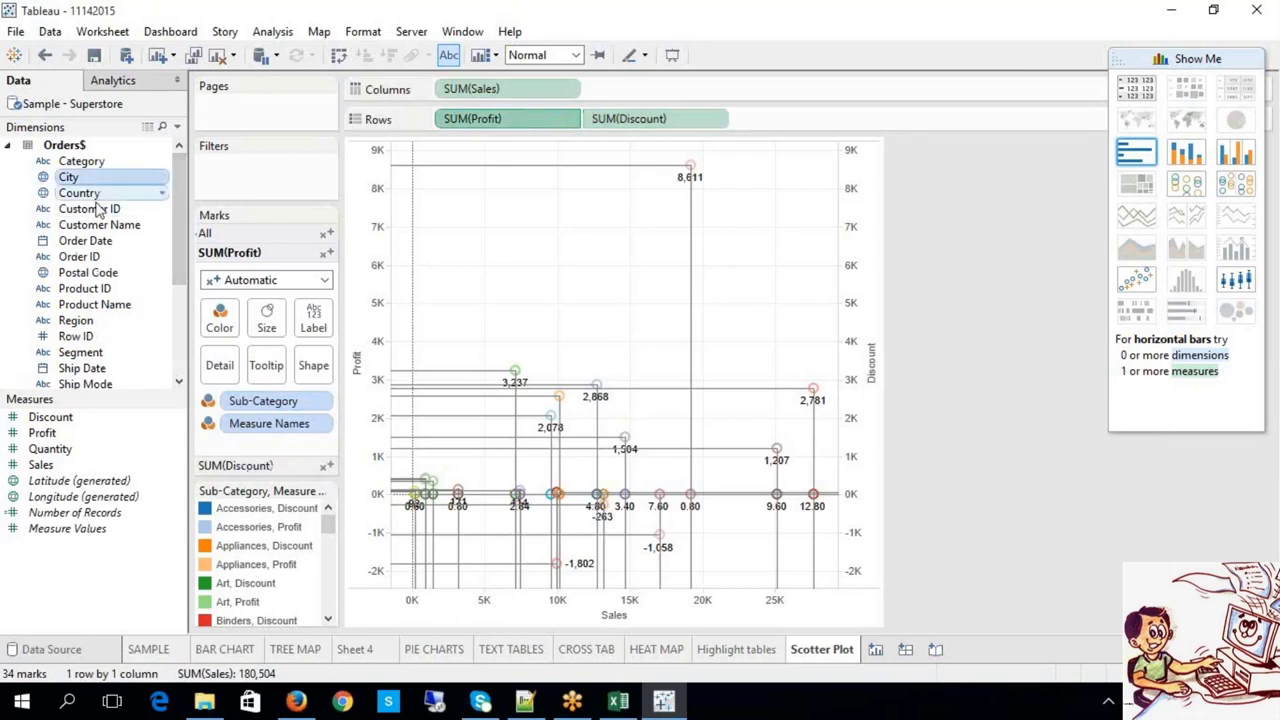
pyautogui.click(94, 320)
pyautogui.scroll(-1, 93, 322)
pyautogui.scroll(-2, 94, 320)
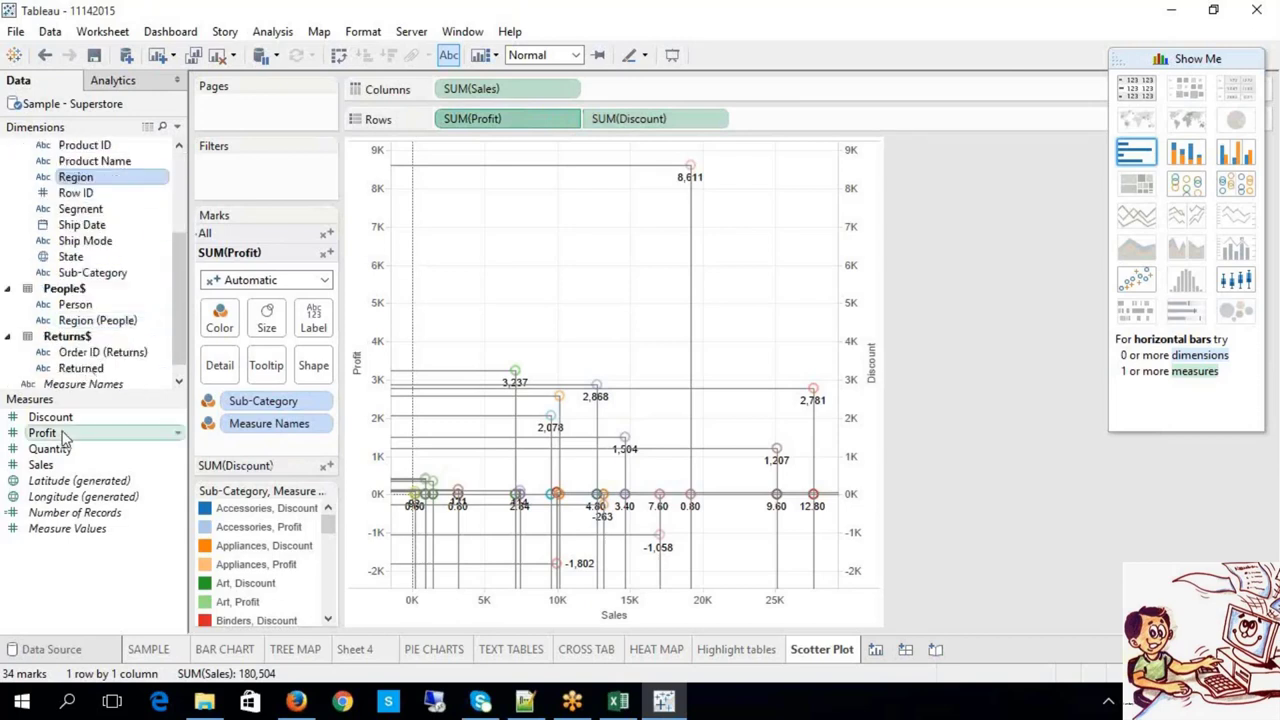
pyautogui.click(62, 433)
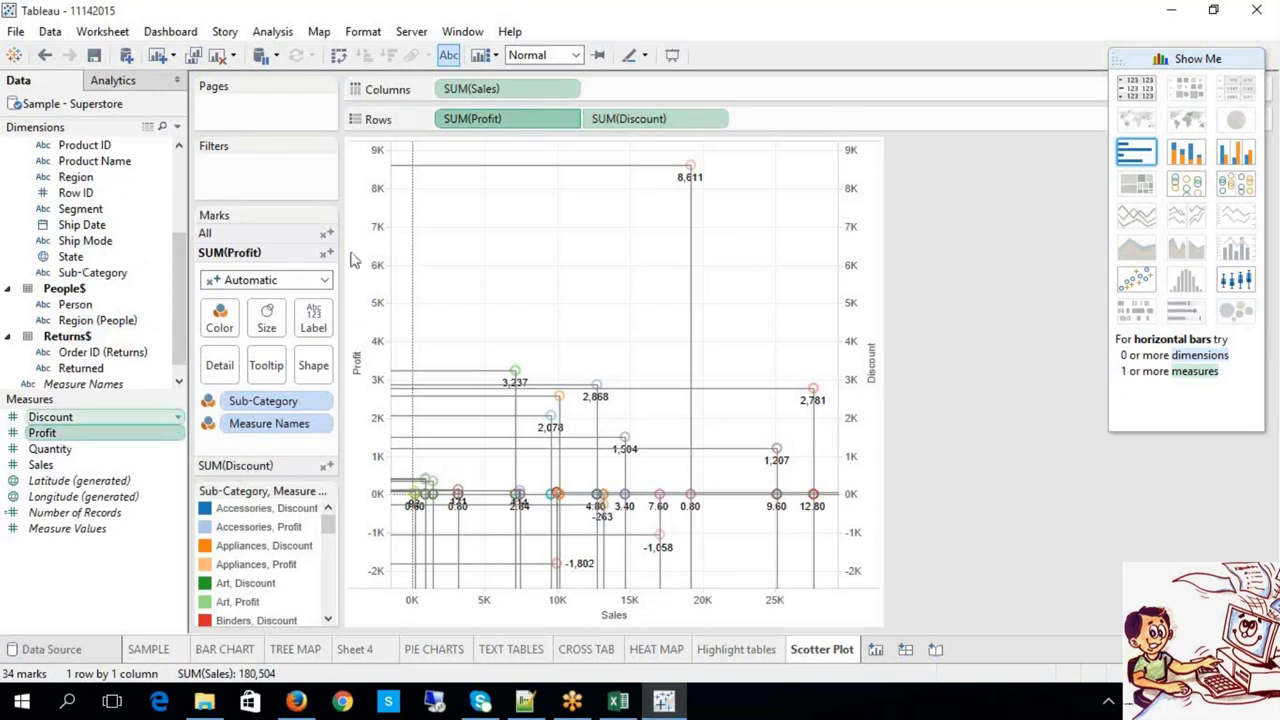
pyautogui.click(717, 120)
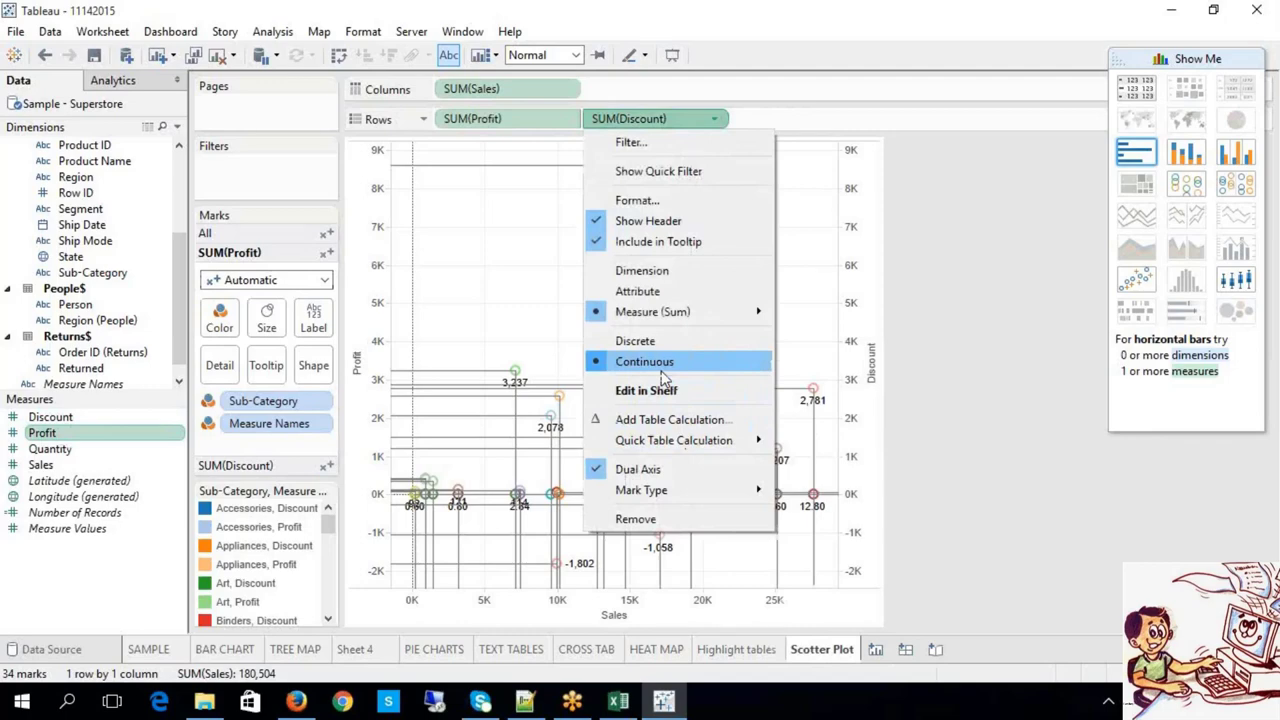
pyautogui.click(1028, 506)
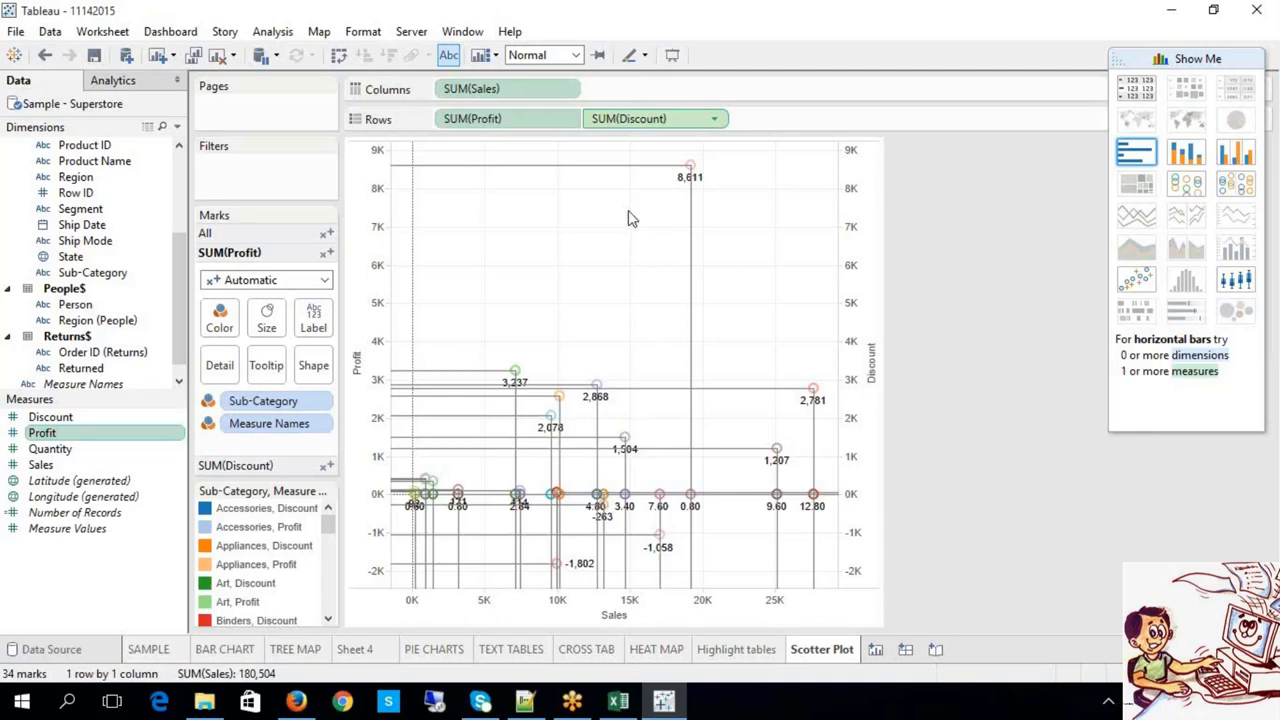
# Switch to the Excel notes and review the Bullet Graph entry and its recommended use
pyautogui.click(618, 703)
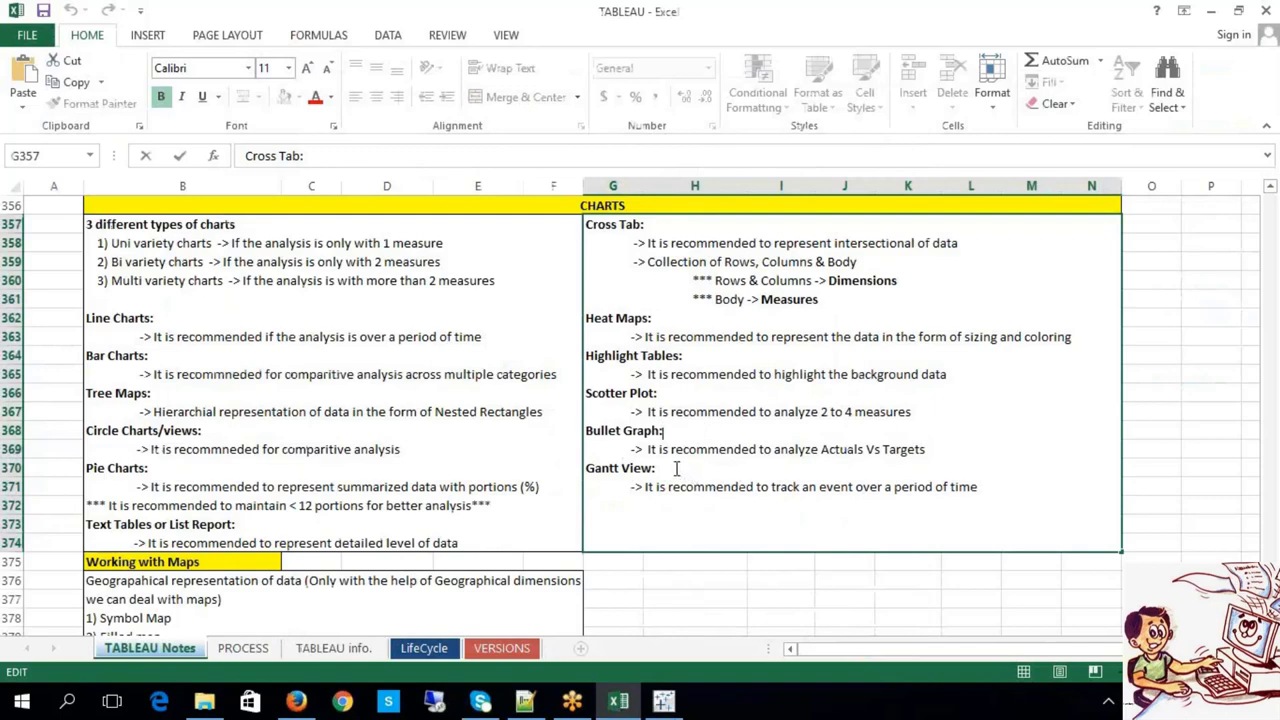
pyautogui.moveTo(647, 450); pyautogui.dragTo(840, 458)
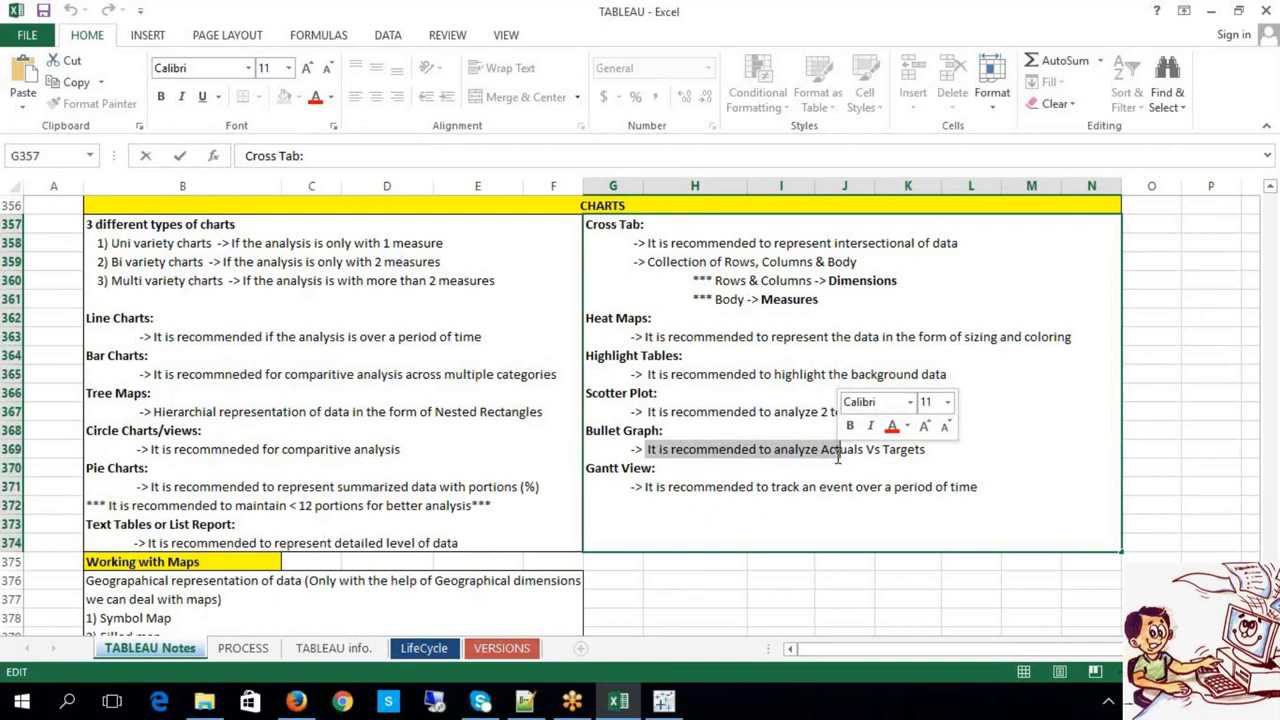
pyautogui.click(866, 470)
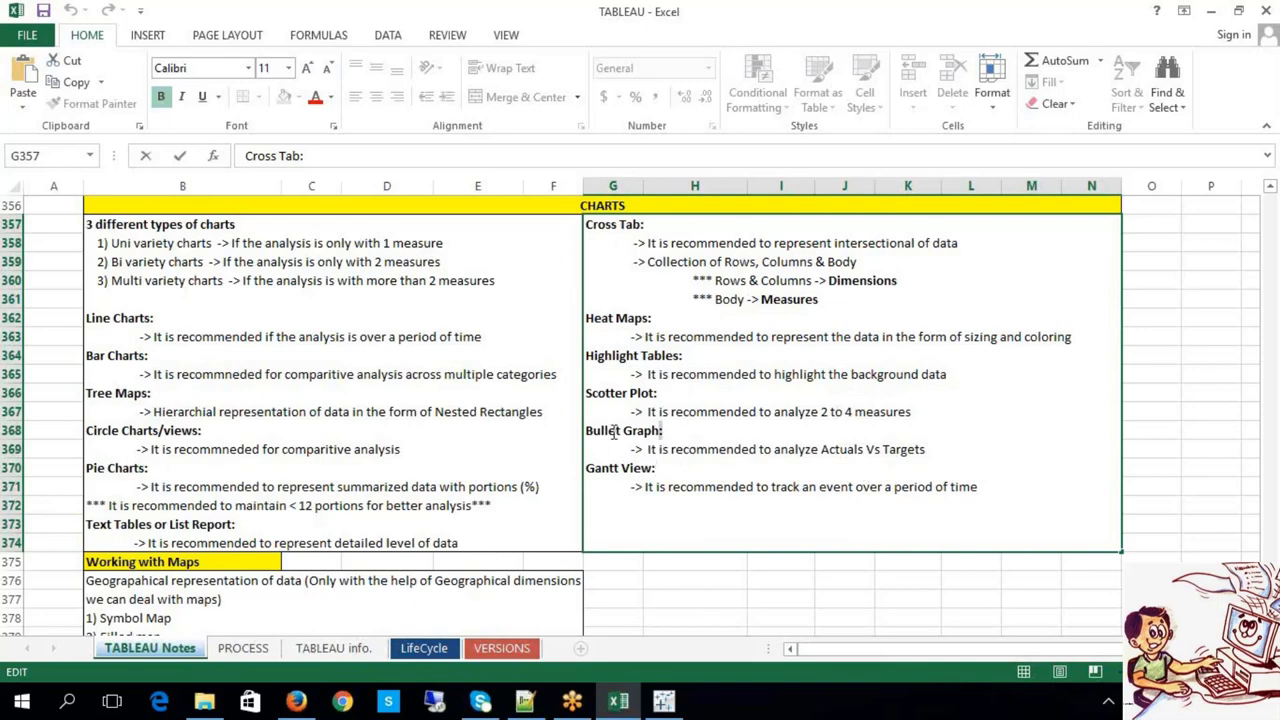
pyautogui.moveTo(662, 430); pyautogui.dragTo(576, 430)
pyautogui.click(694, 600)
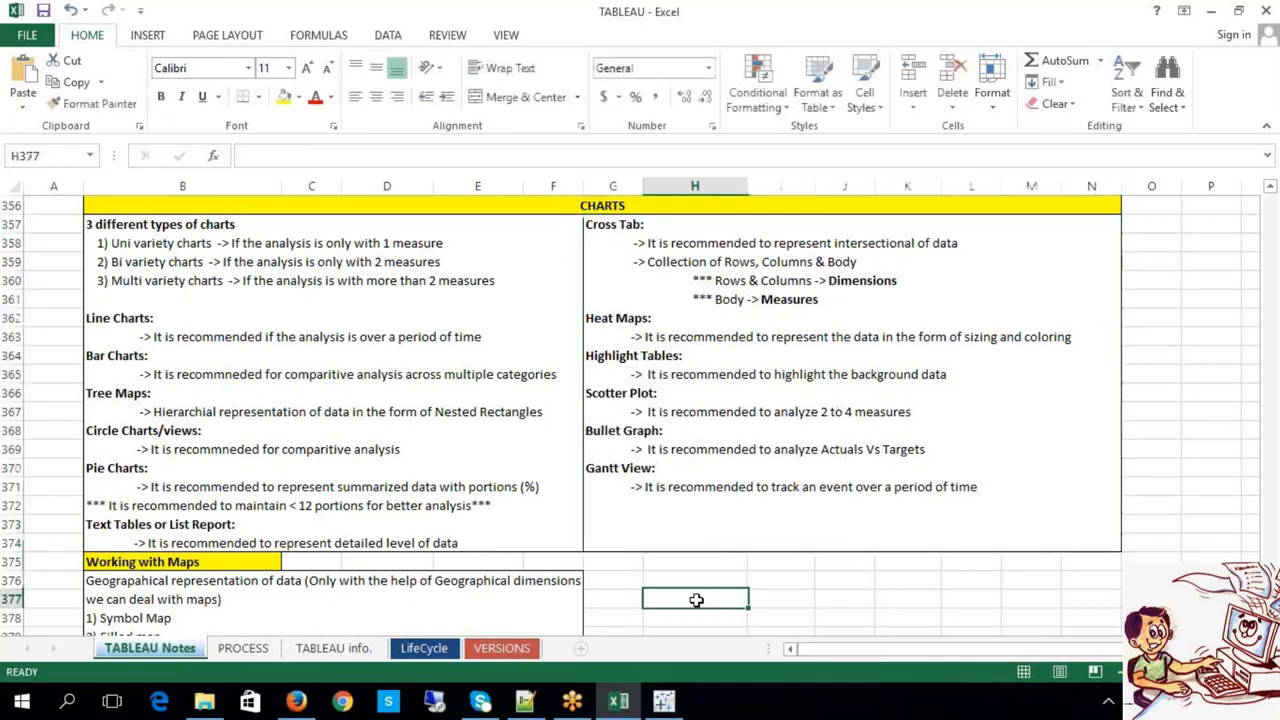
# Return to Tableau, add a new worksheet and rename it "Bullet Graphs"
pyautogui.click(664, 700)
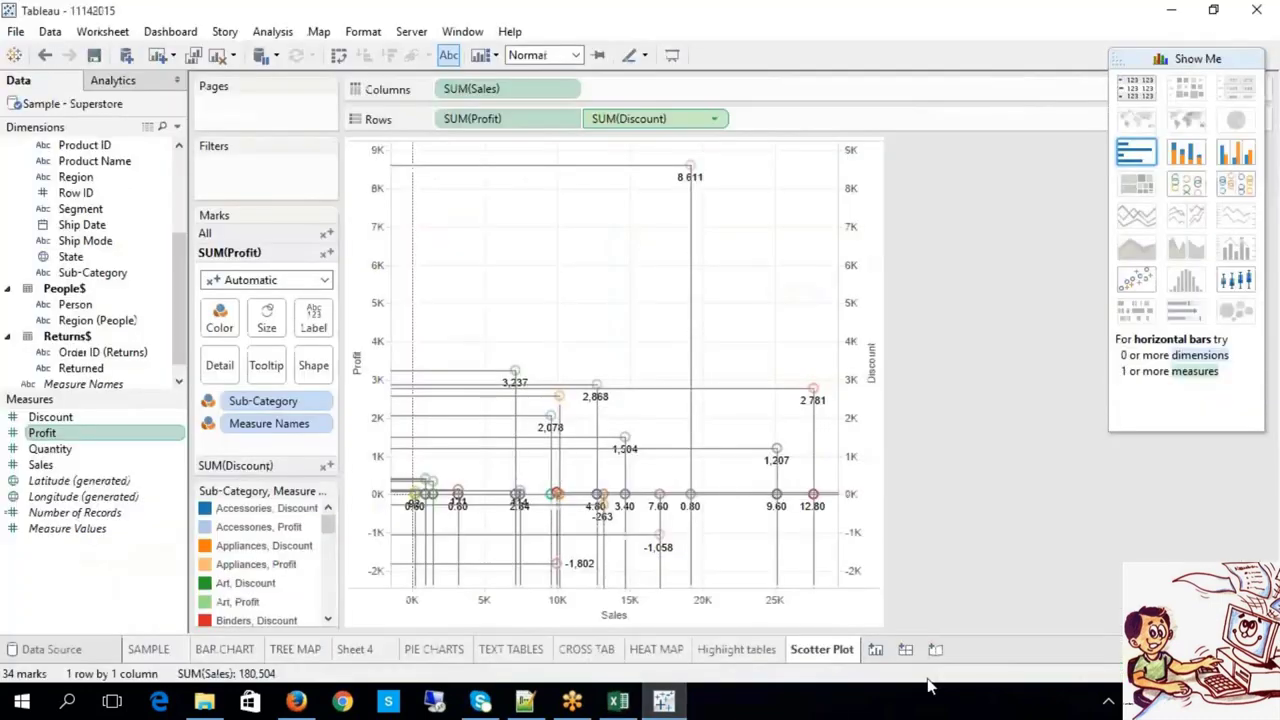
pyautogui.click(875, 649)
pyautogui.rightClick(882, 648)
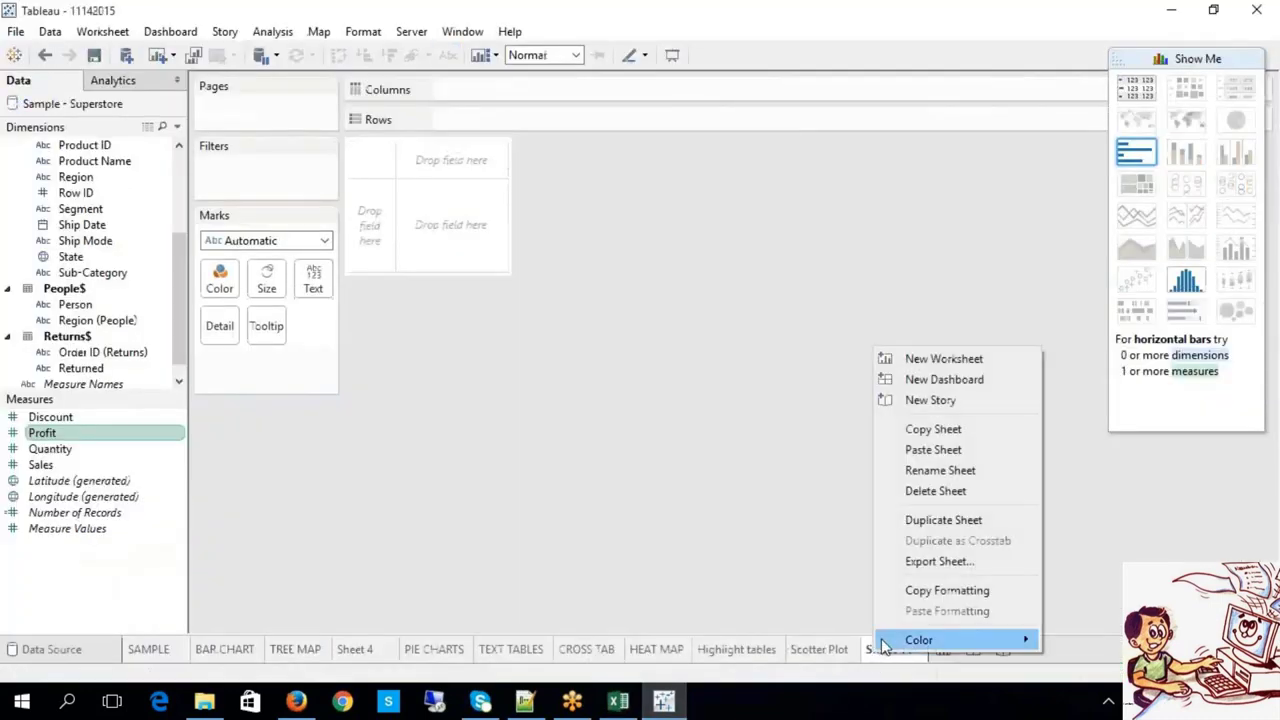
pyautogui.click(923, 471)
pyautogui.write('Bull')
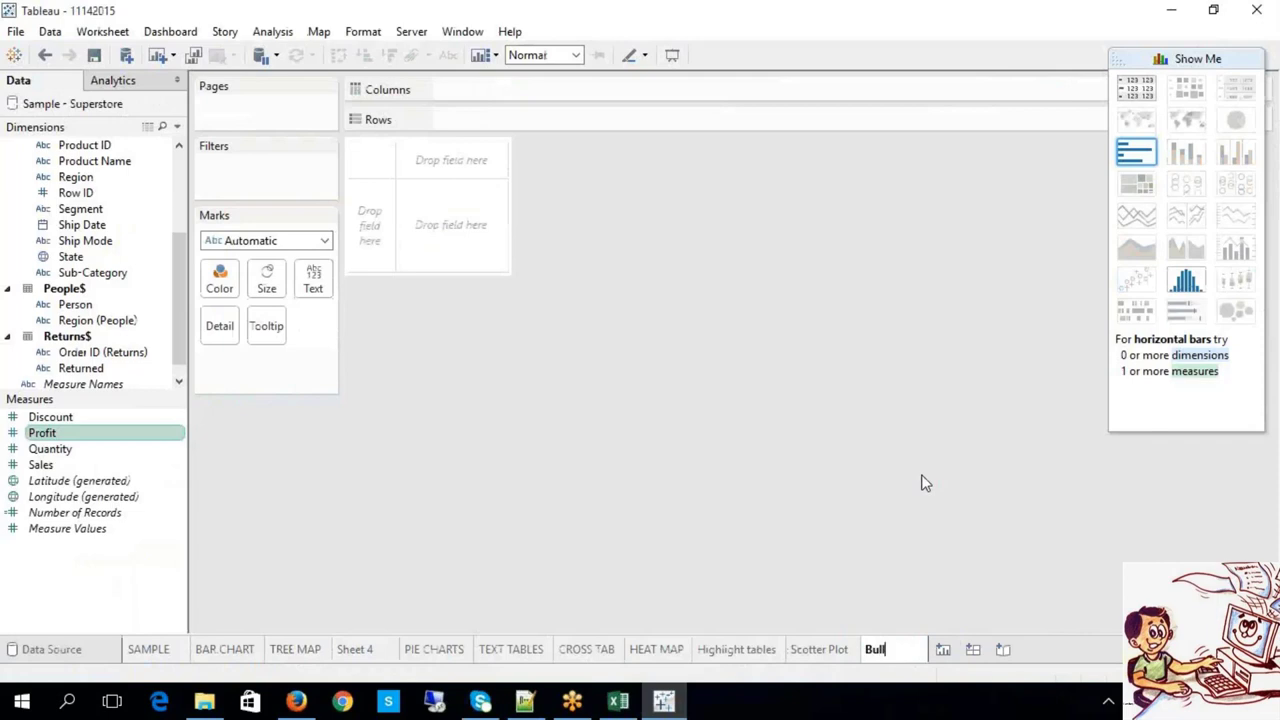
pyautogui.write('et Graphs')
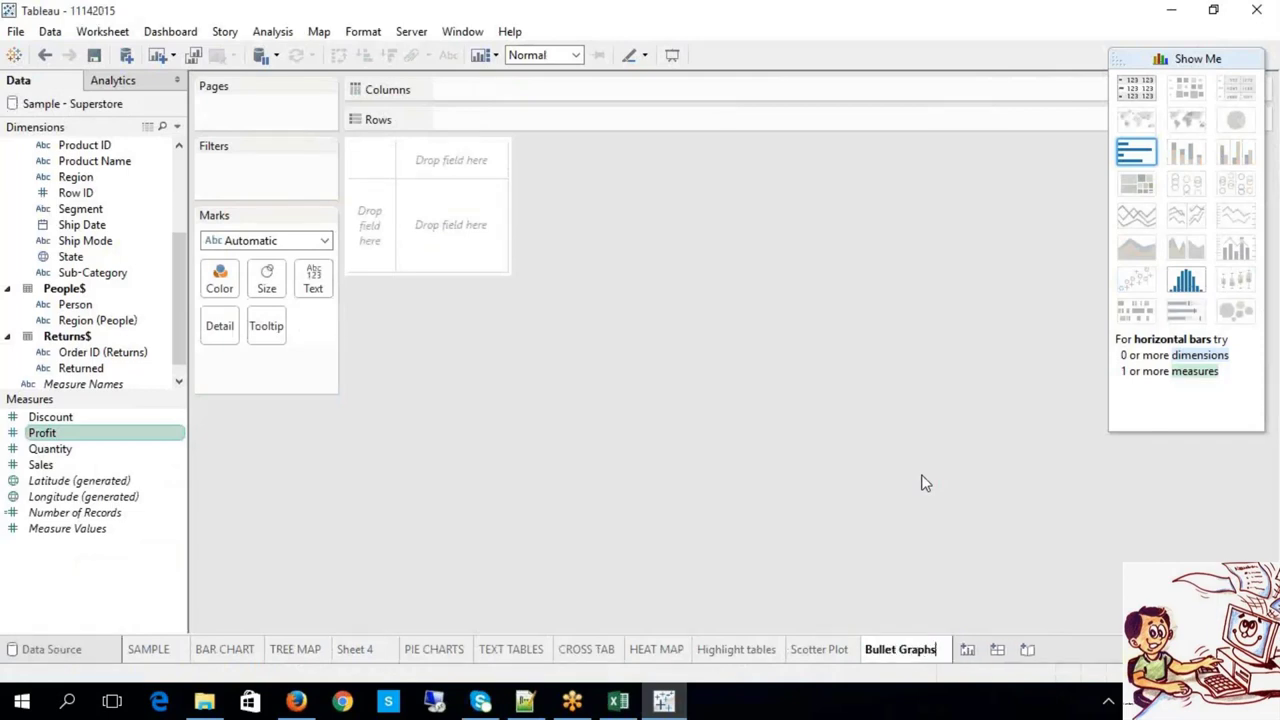
pyautogui.press('Return')
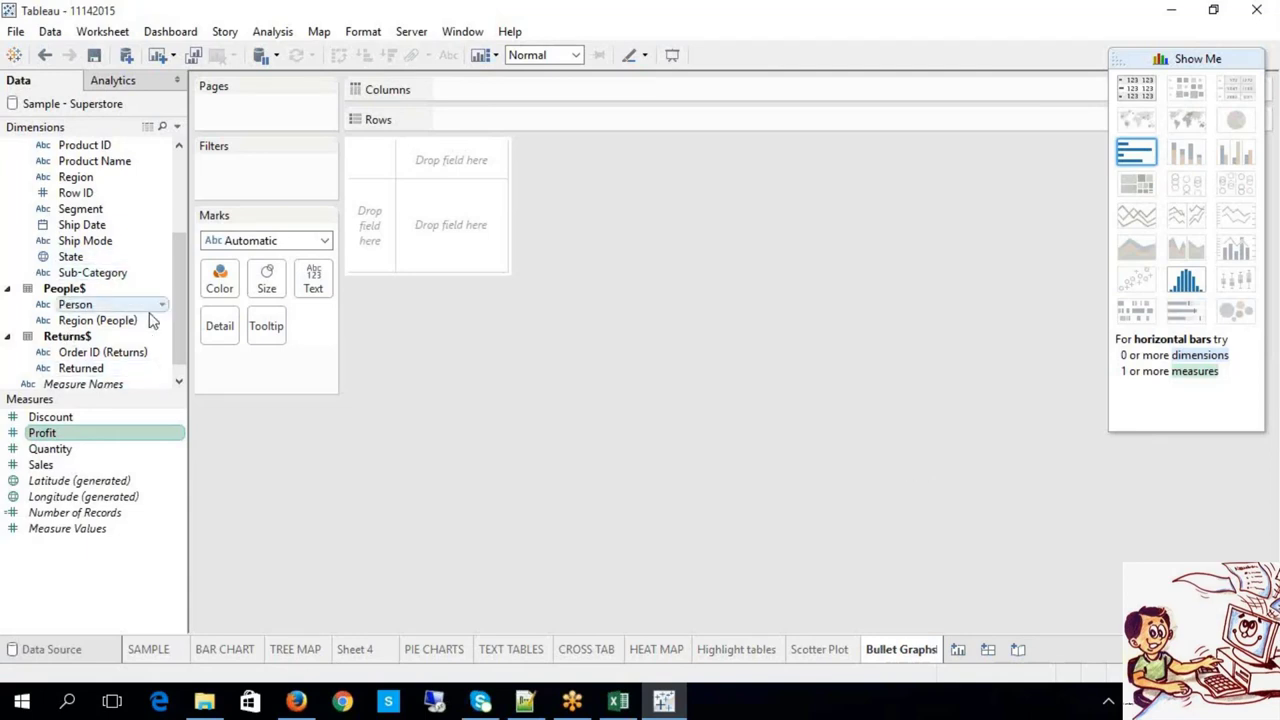
# Chart Sales and Profit as columns by Segment rows, colored by Sales, and convert the view to a bullet graph
pyautogui.moveTo(80, 208); pyautogui.dragTo(463, 133)
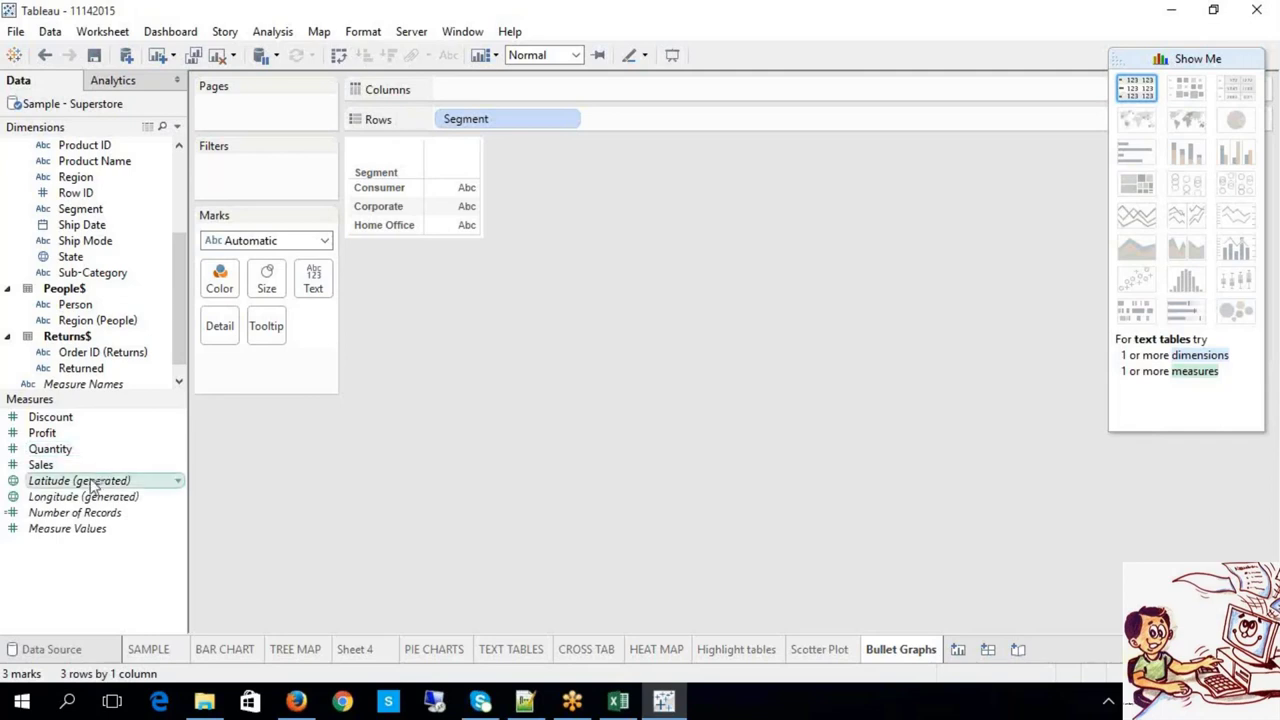
pyautogui.moveTo(84, 463); pyautogui.dragTo(530, 92)
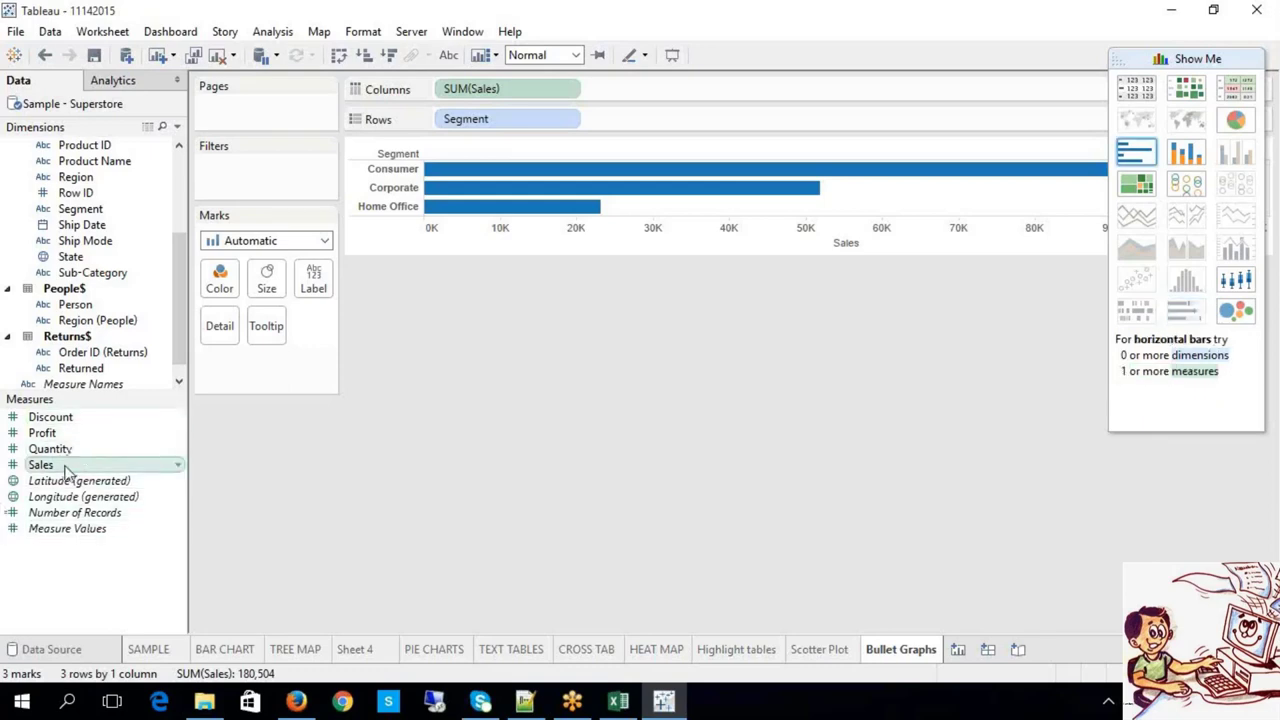
pyautogui.moveTo(65, 468); pyautogui.dragTo(218, 298)
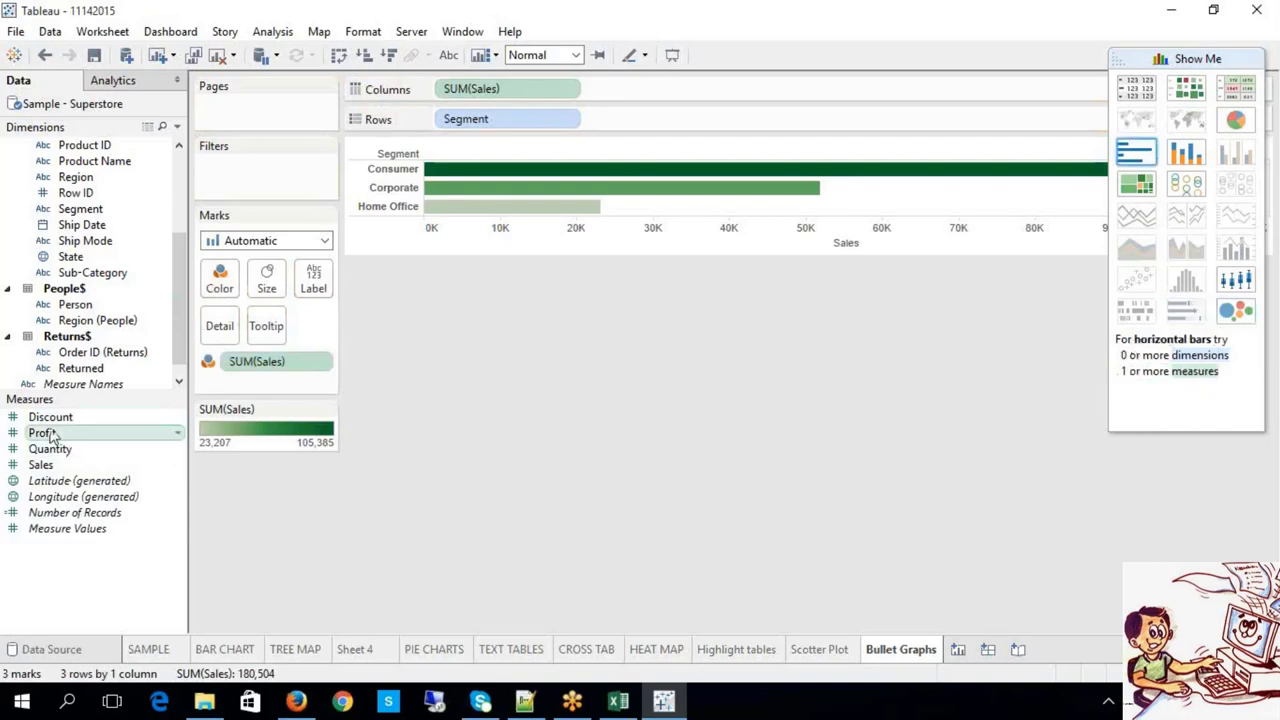
pyautogui.moveTo(44, 433); pyautogui.dragTo(630, 100)
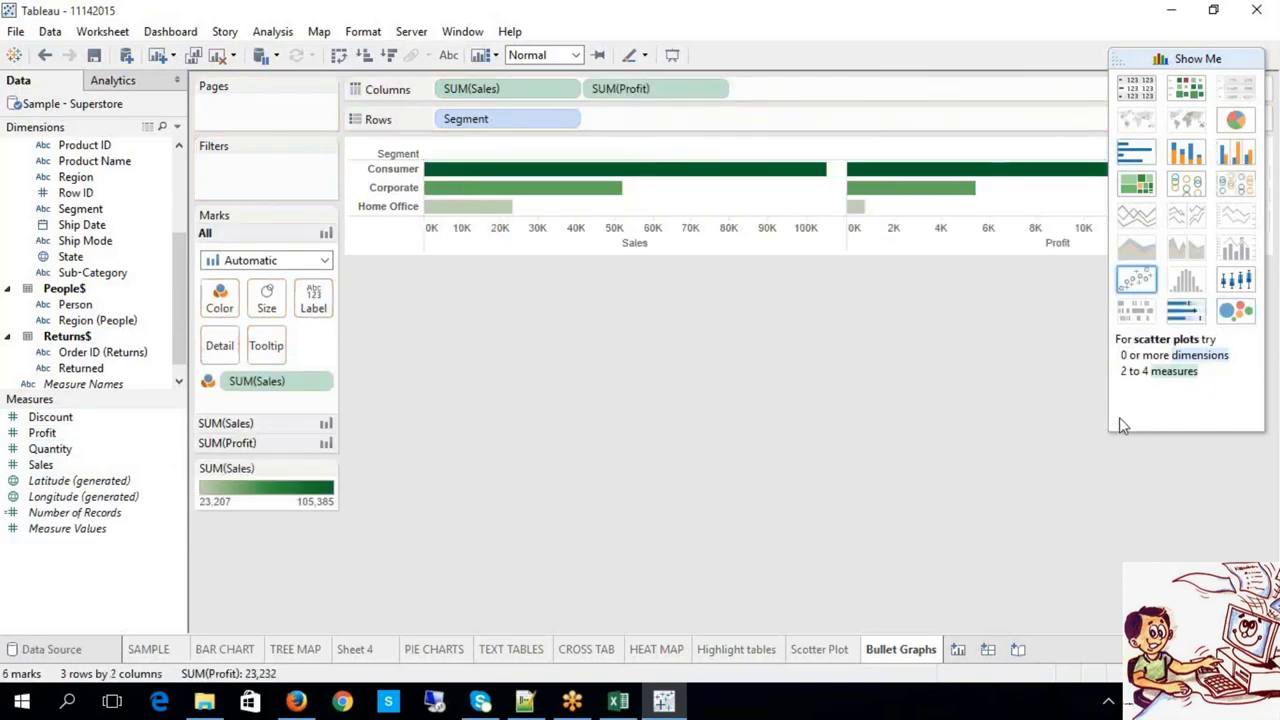
pyautogui.click(1186, 314)
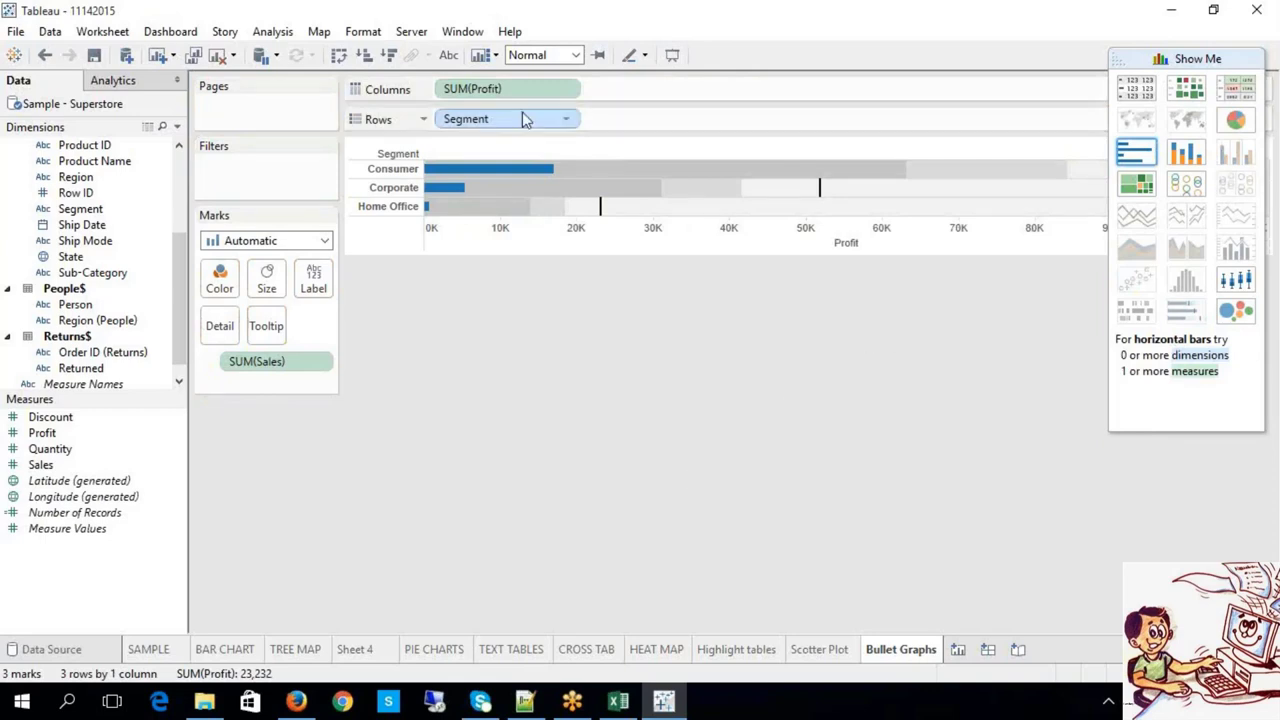
# Replace Segment with Sub-Category on the bullet graph's rows and inspect the Accessories reference line
pyautogui.moveTo(524, 119); pyautogui.dragTo(286, 268)
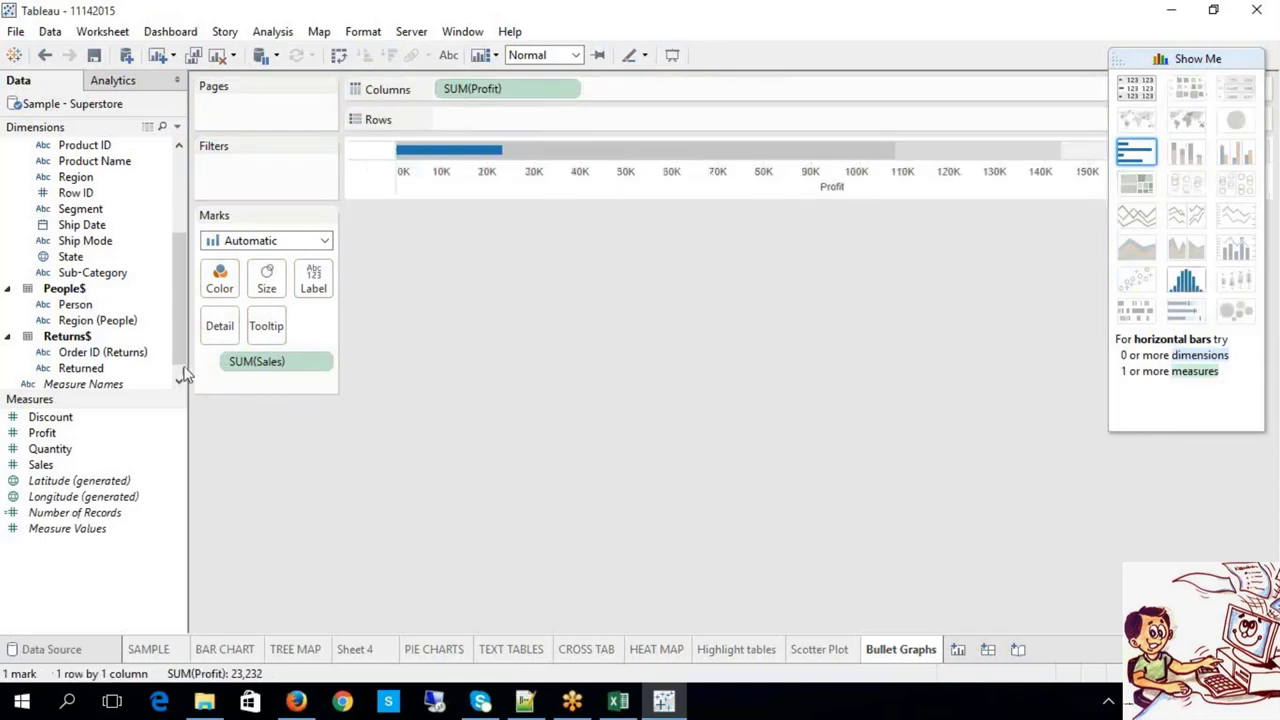
pyautogui.scroll(-1, 180, 372)
pyautogui.moveTo(100, 257); pyautogui.dragTo(505, 117)
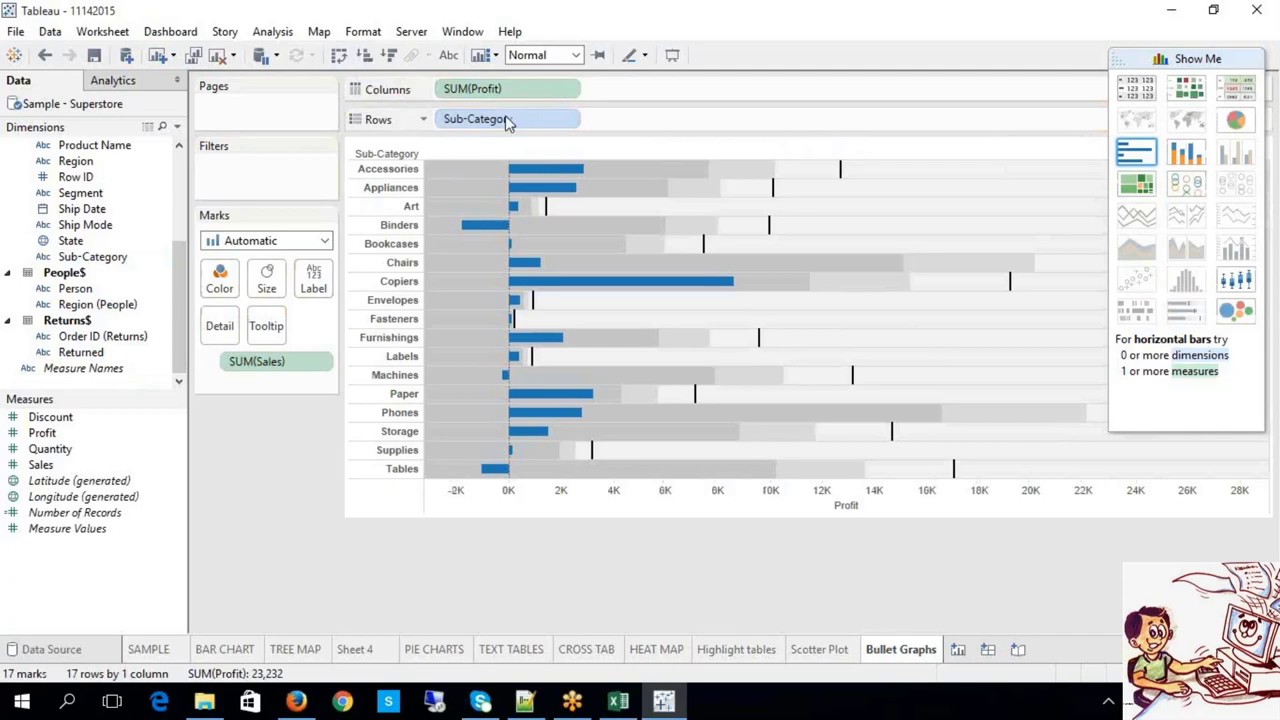
pyautogui.moveTo(842, 173)
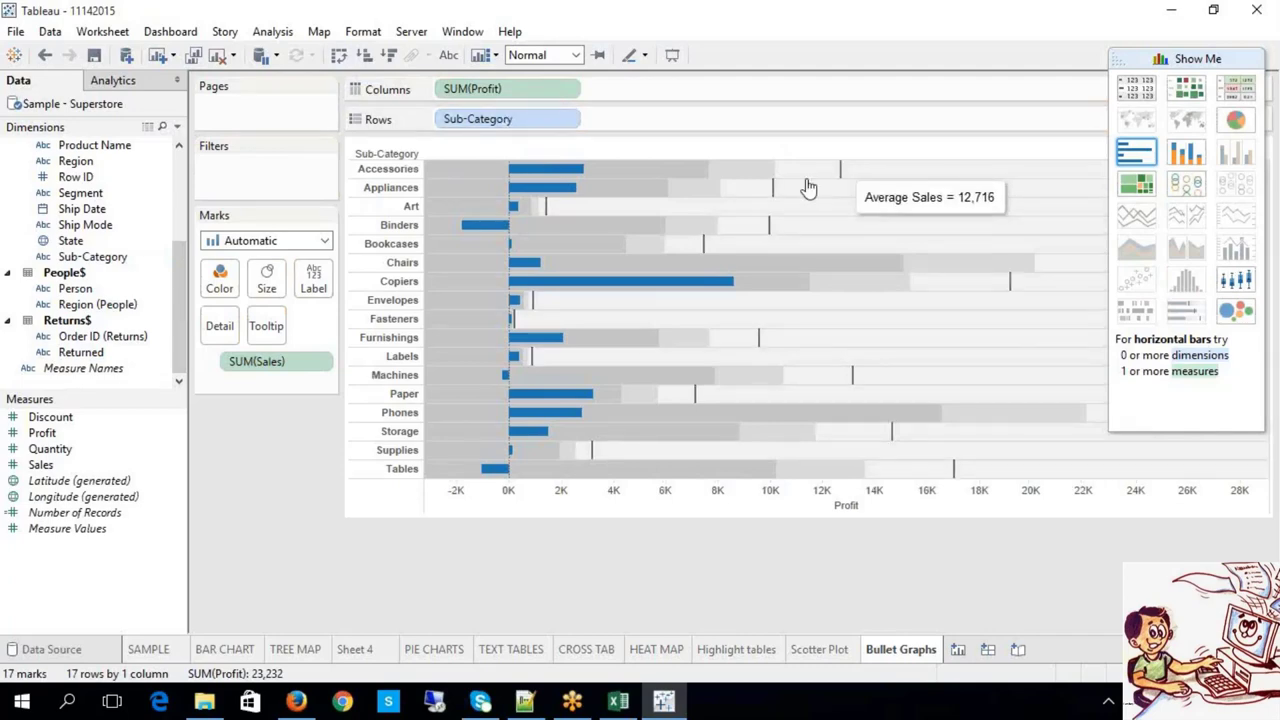
pyautogui.moveTo(570, 182)
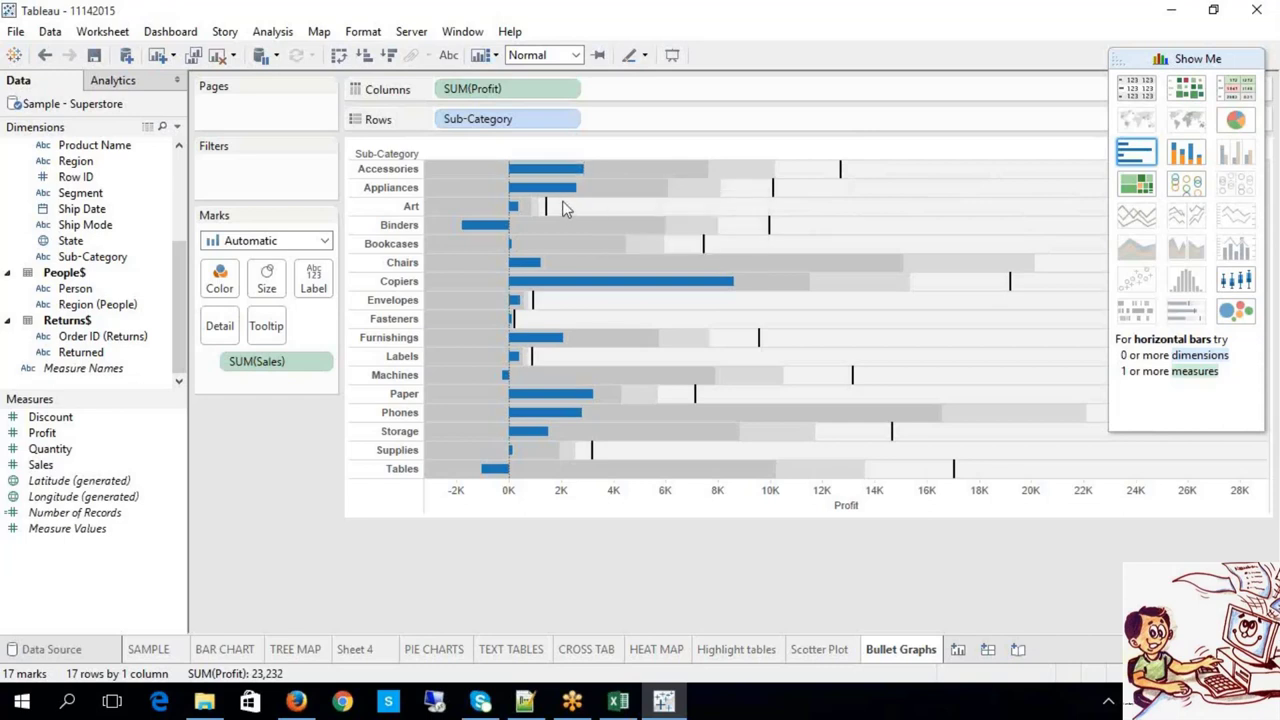
# Show mark labels on the bullet graph and inspect the Profit and Sales of the Furnishings bar
pyautogui.click(460, 57)
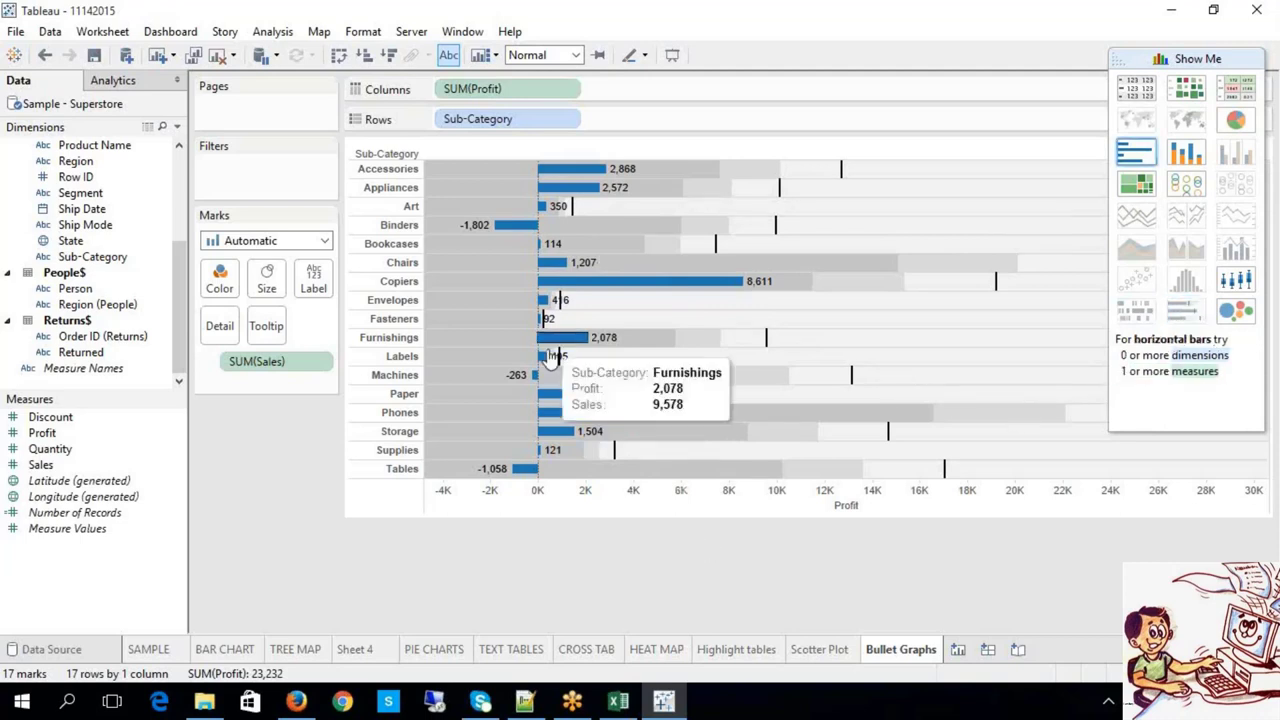
pyautogui.moveTo(551, 362)
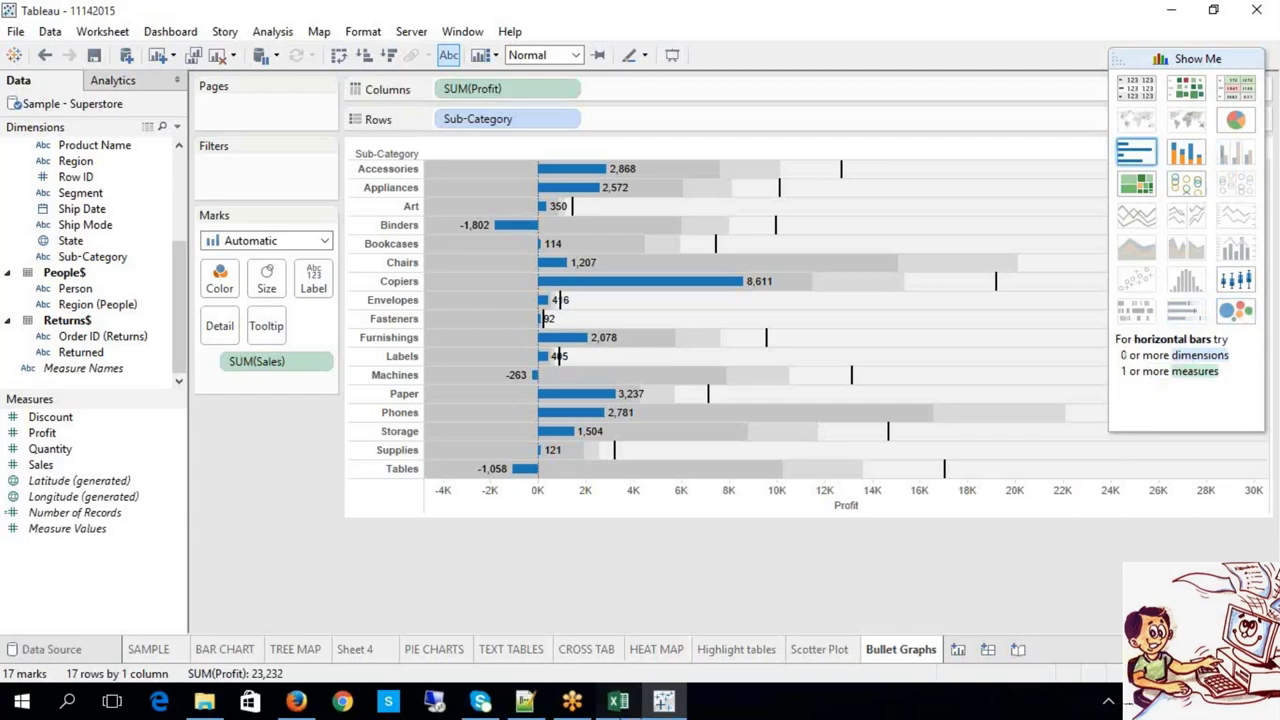
# Switch to the Excel notes and highlight the Gantt View heading in the charts section
pyautogui.click(618, 701)
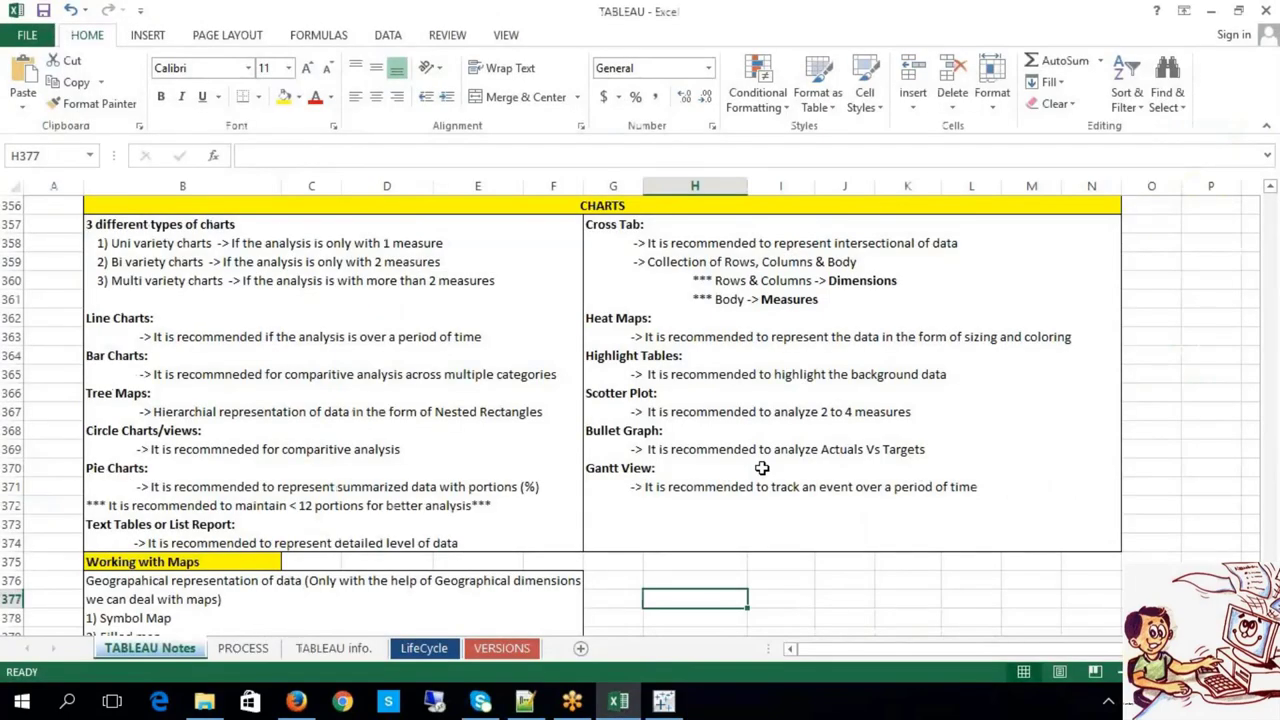
pyautogui.click(692, 464)
pyautogui.doubleClick(692, 466)
pyautogui.moveTo(692, 466); pyautogui.dragTo(557, 466)
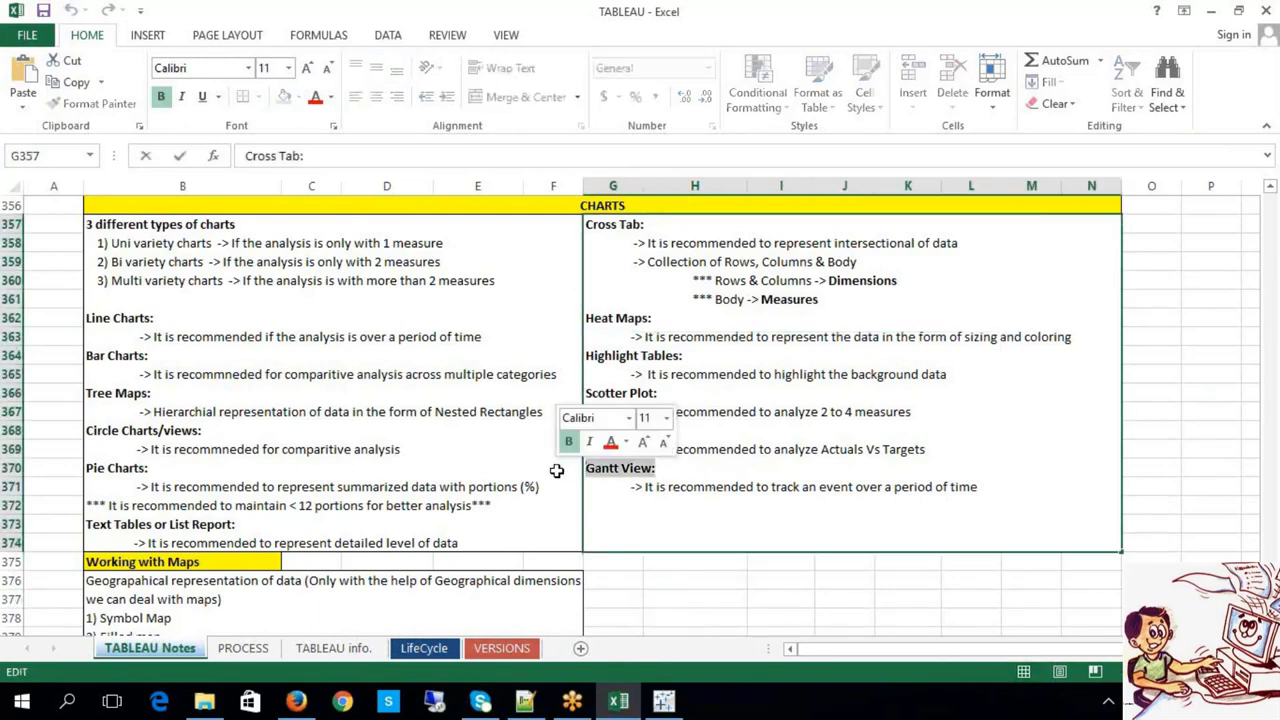
# Return to Tableau, add a new worksheet and rename it "Gantt view"
pyautogui.click(664, 701)
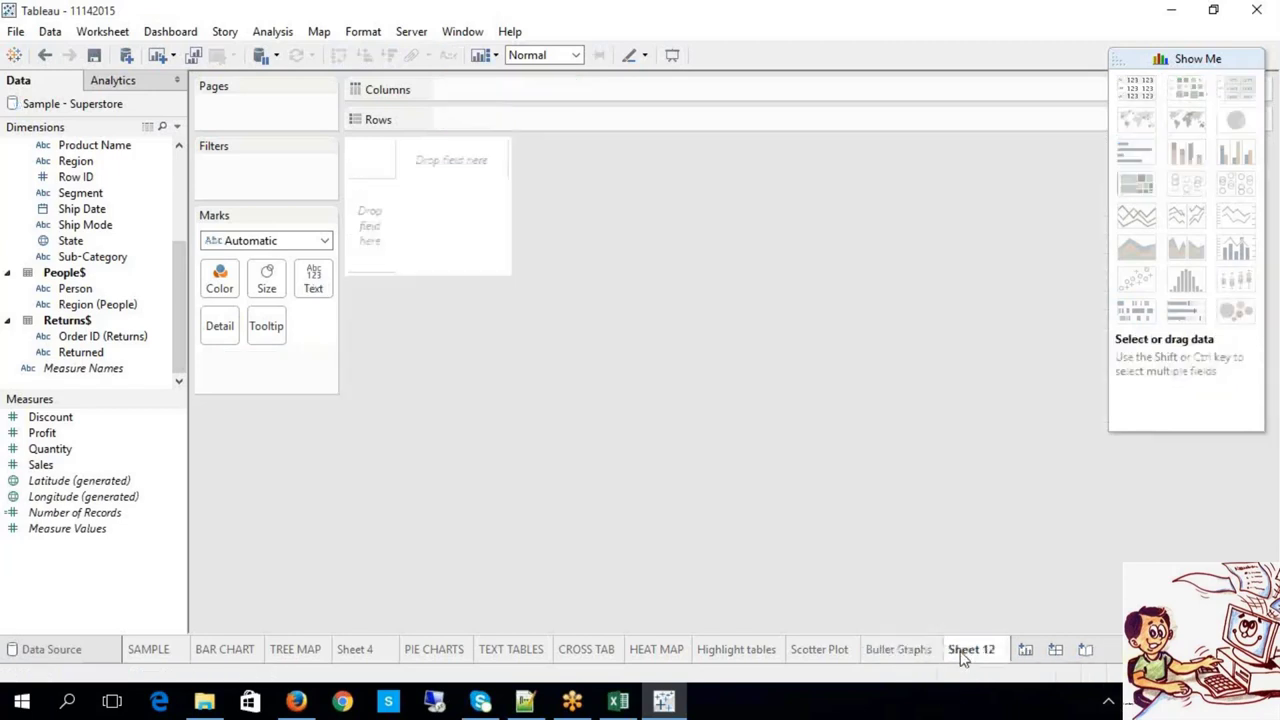
pyautogui.click(958, 650)
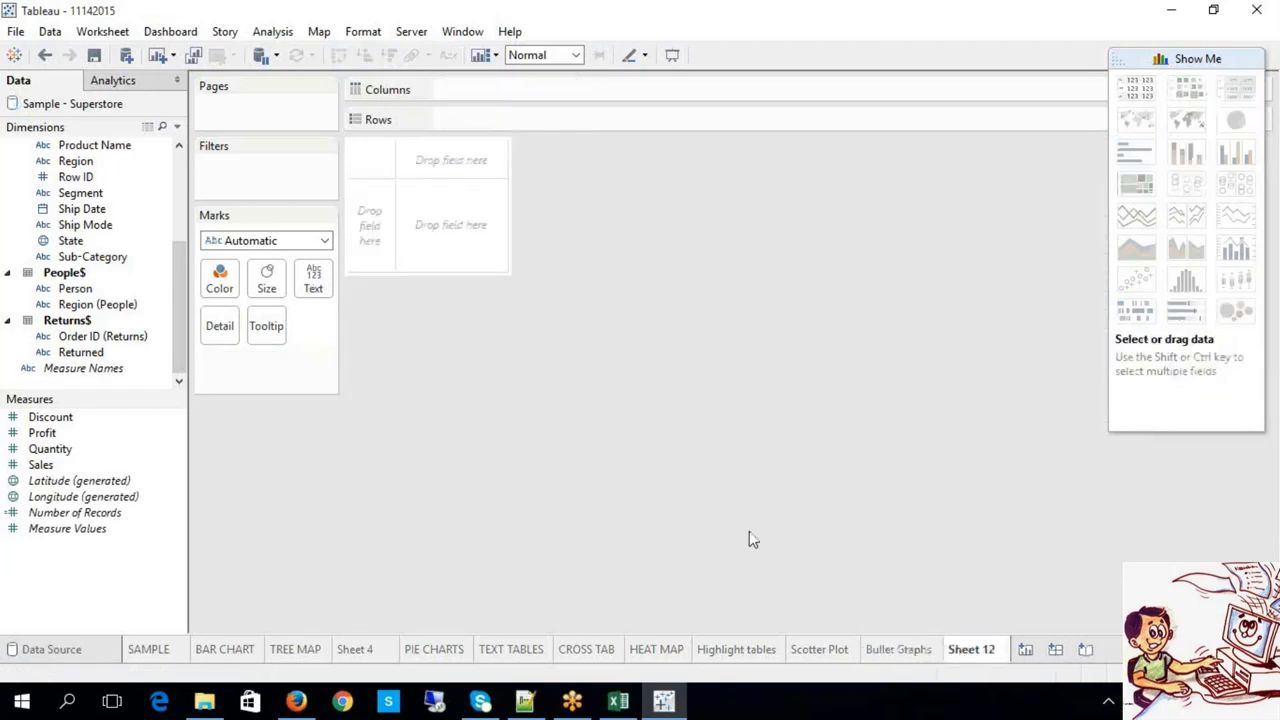
pyautogui.rightClick(993, 650)
pyautogui.click(1031, 458)
pyautogui.write('Gantt view')
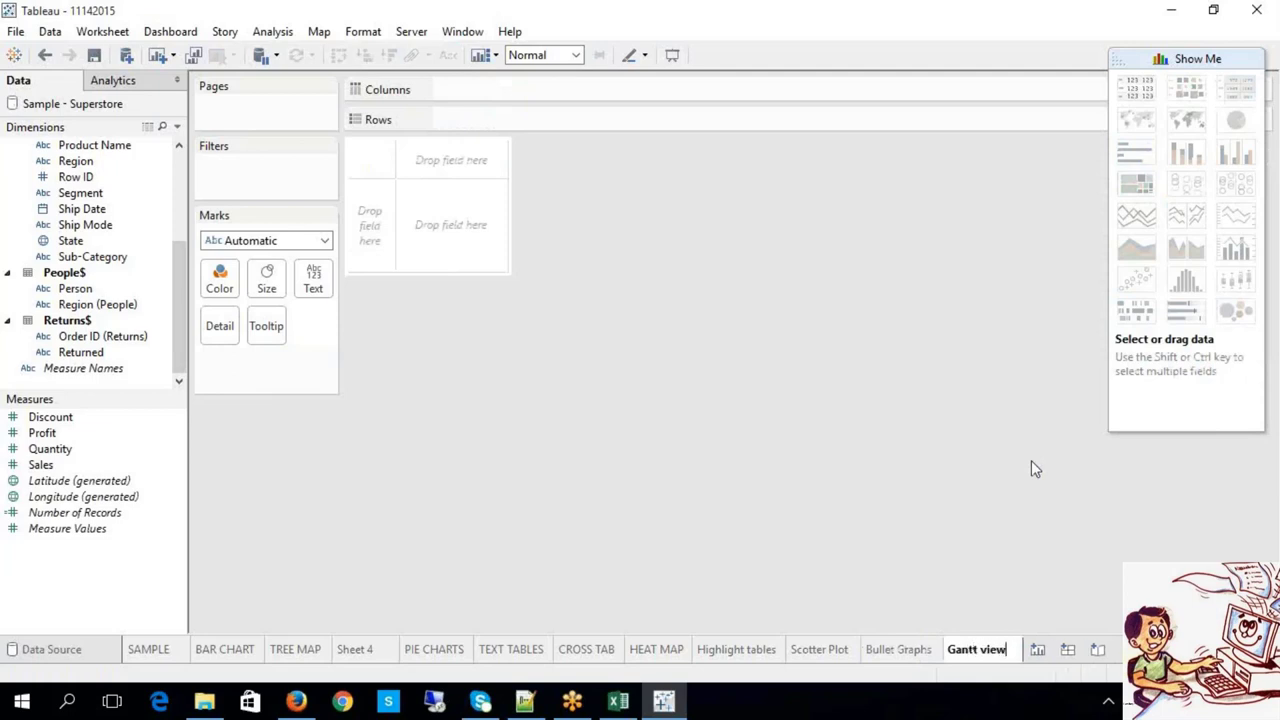
pyautogui.press('Return')
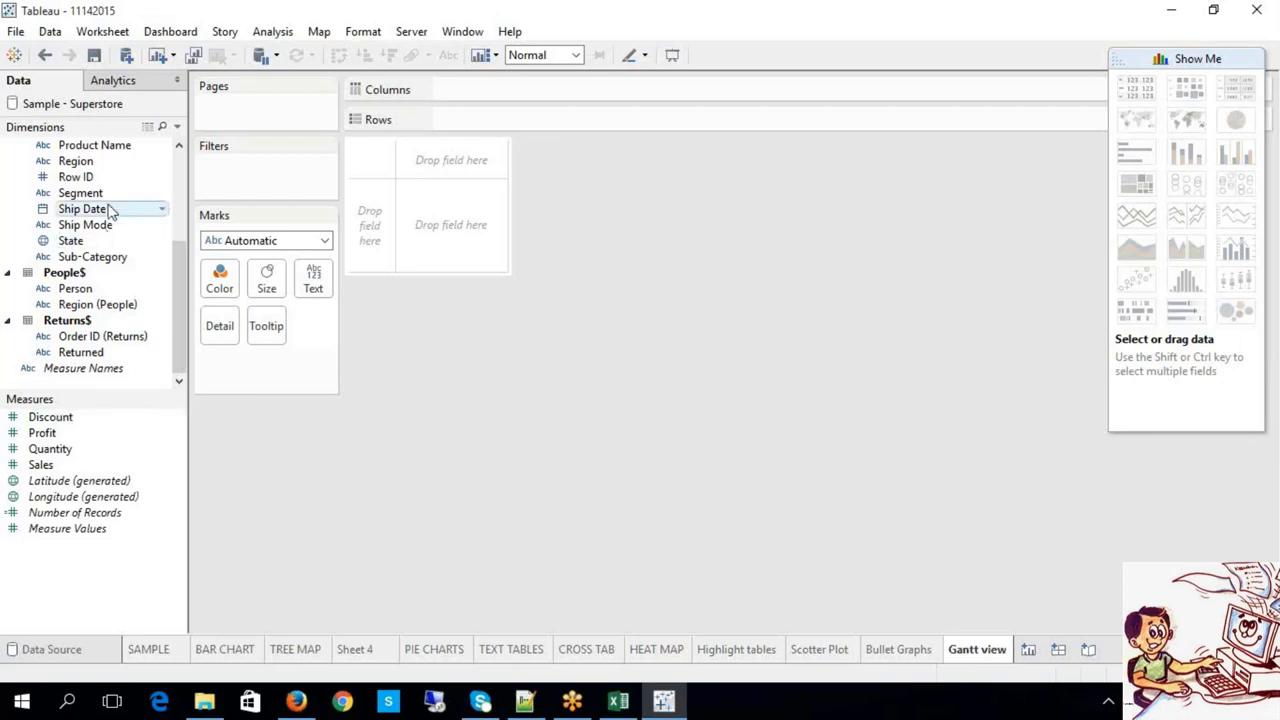
# Place the Order Date dimension on the Gantt view sheet's columns
pyautogui.moveTo(94, 480); pyautogui.dragTo(90, 484)
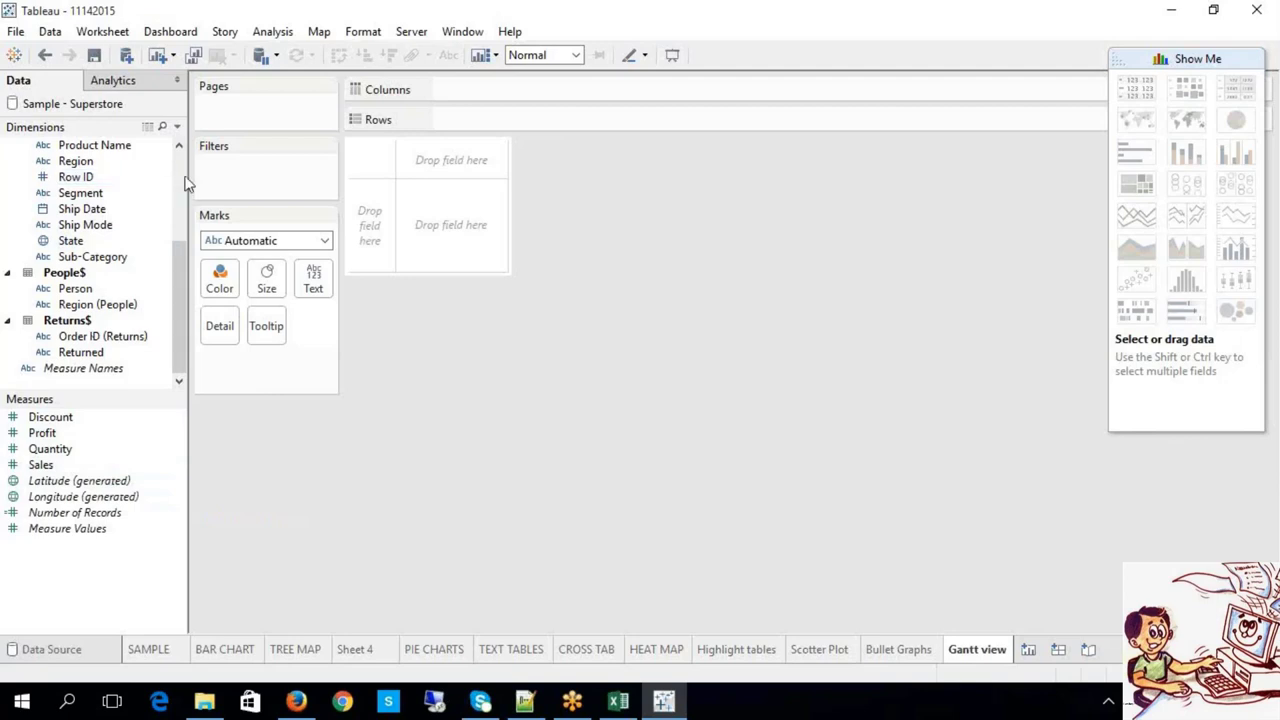
pyautogui.scroll(4, 185, 183)
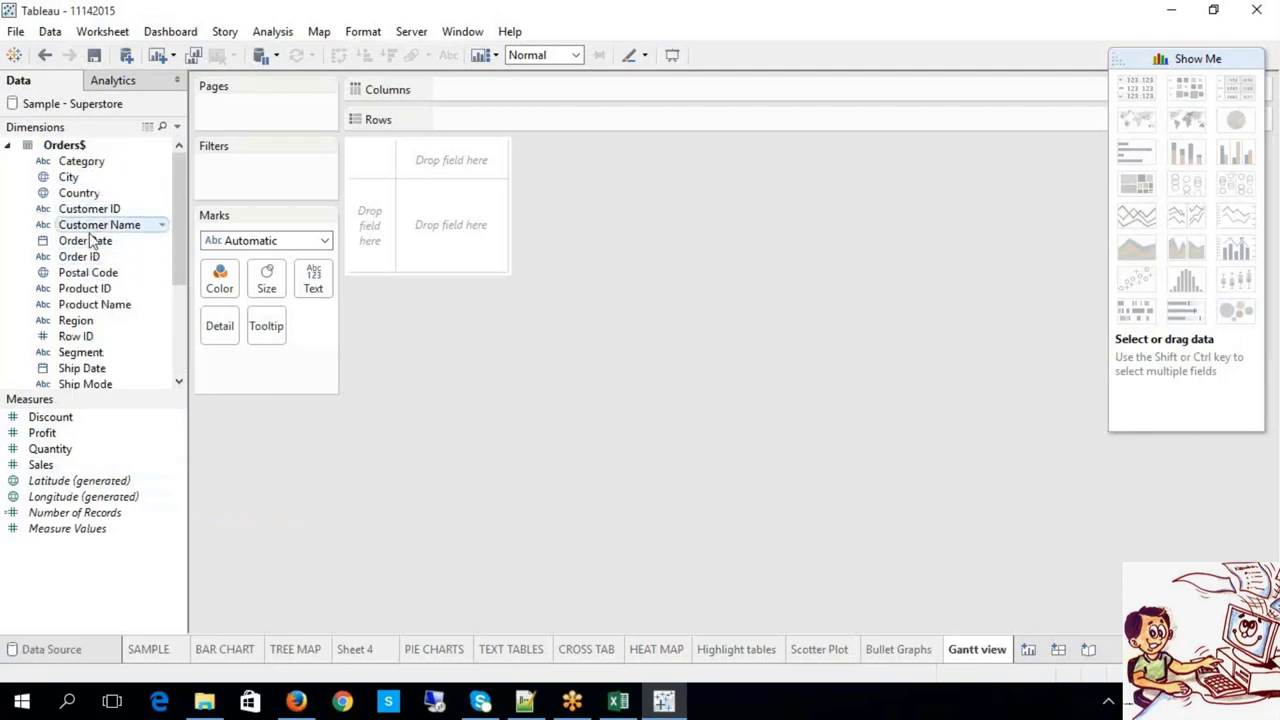
pyautogui.moveTo(91, 241); pyautogui.dragTo(490, 100)
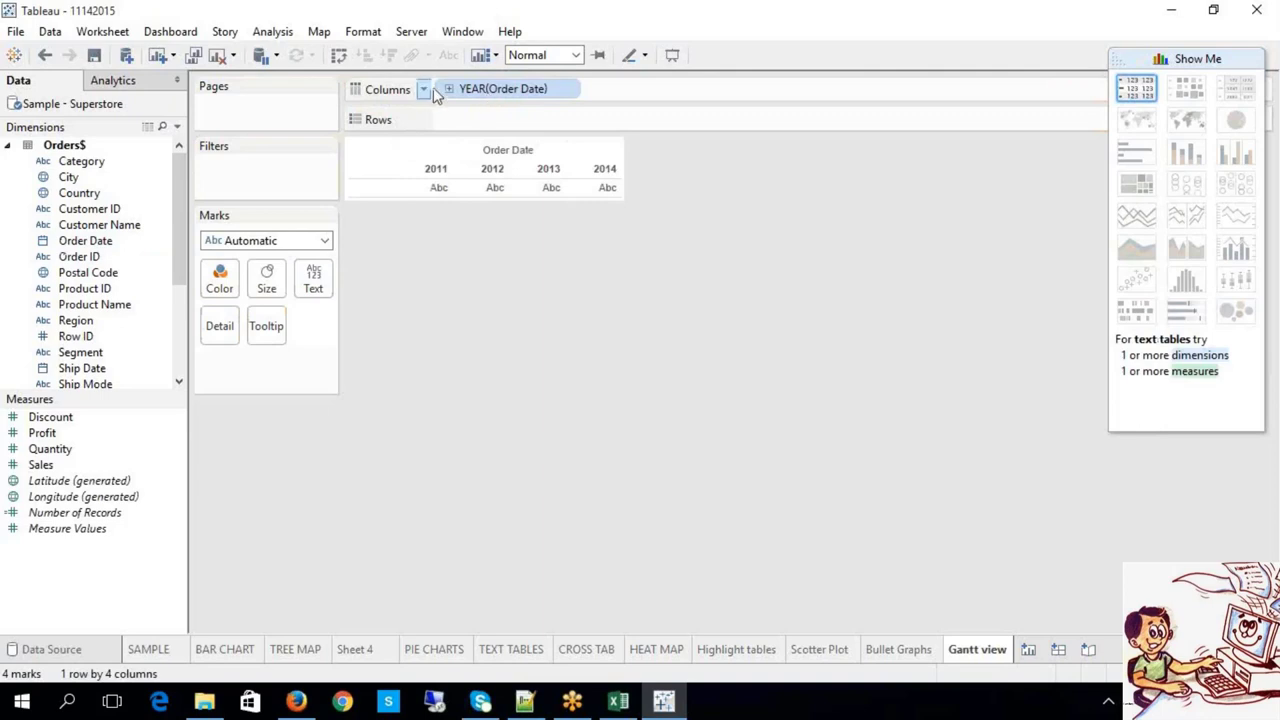
# Try expanding Order Date to quarters with the second field as an exact date, and revert to the yearly text table
pyautogui.click(447, 90)
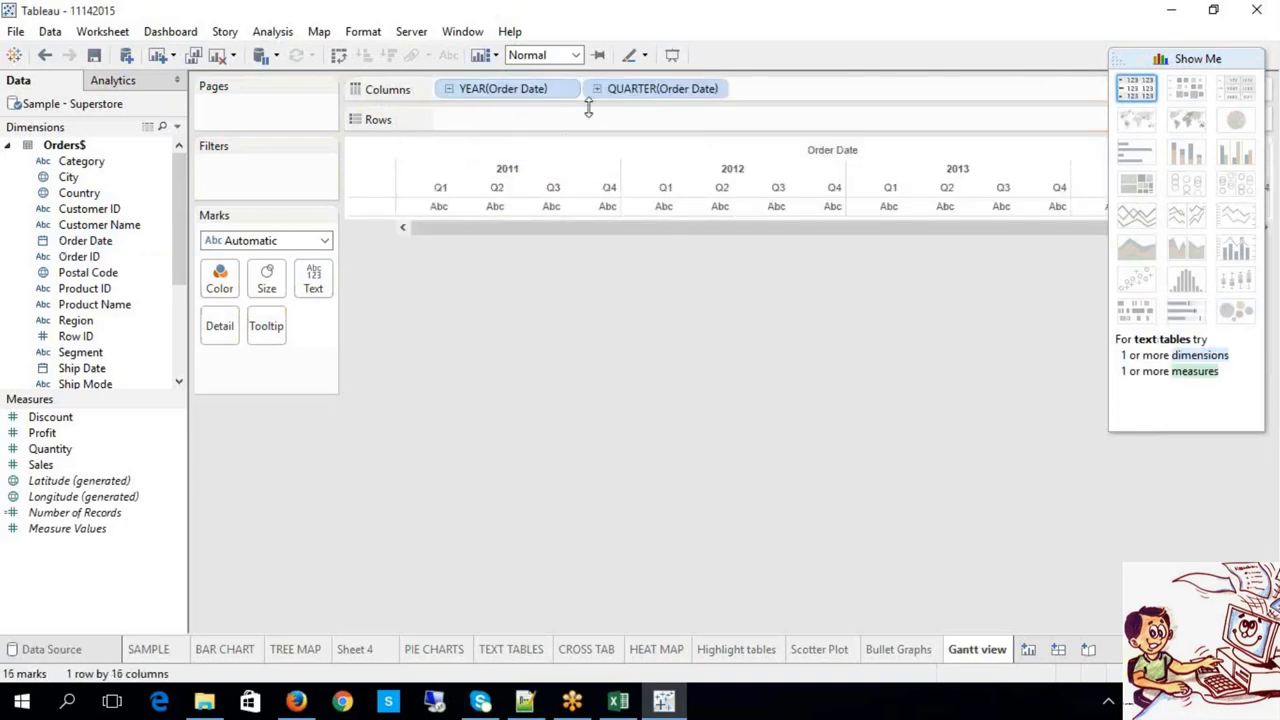
pyautogui.click(714, 89)
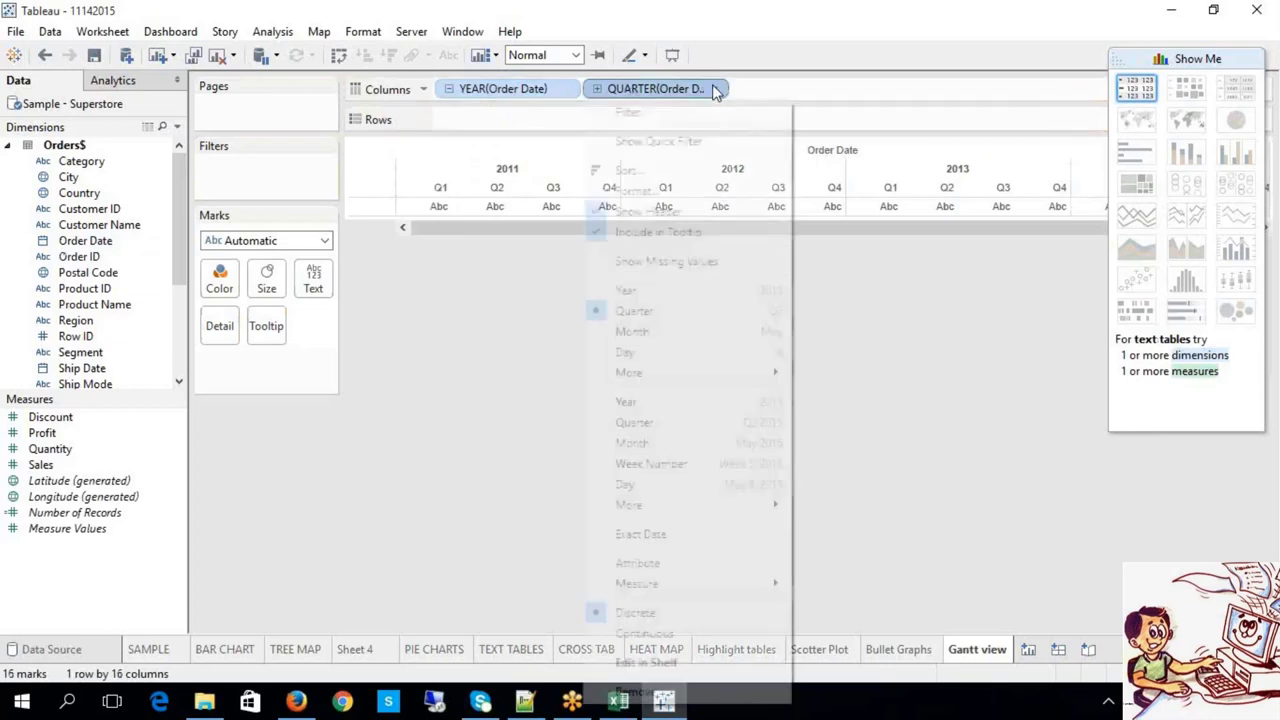
pyautogui.click(659, 540)
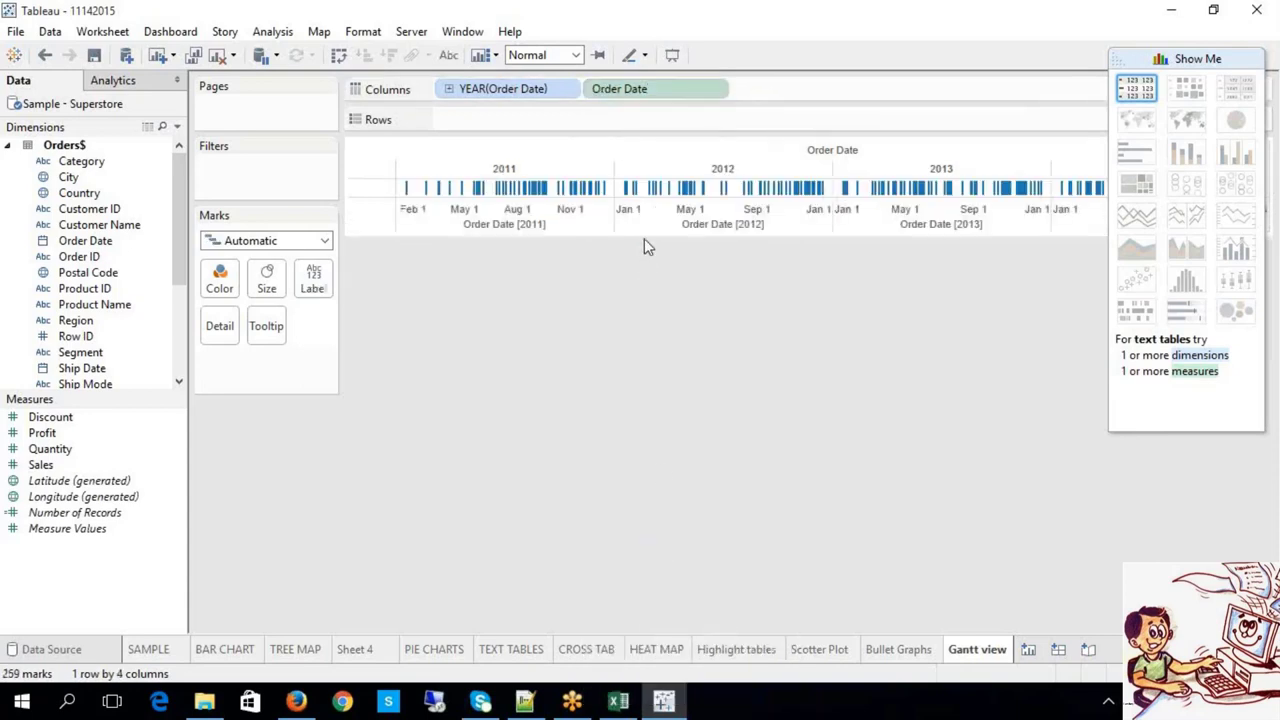
pyautogui.click(1148, 90)
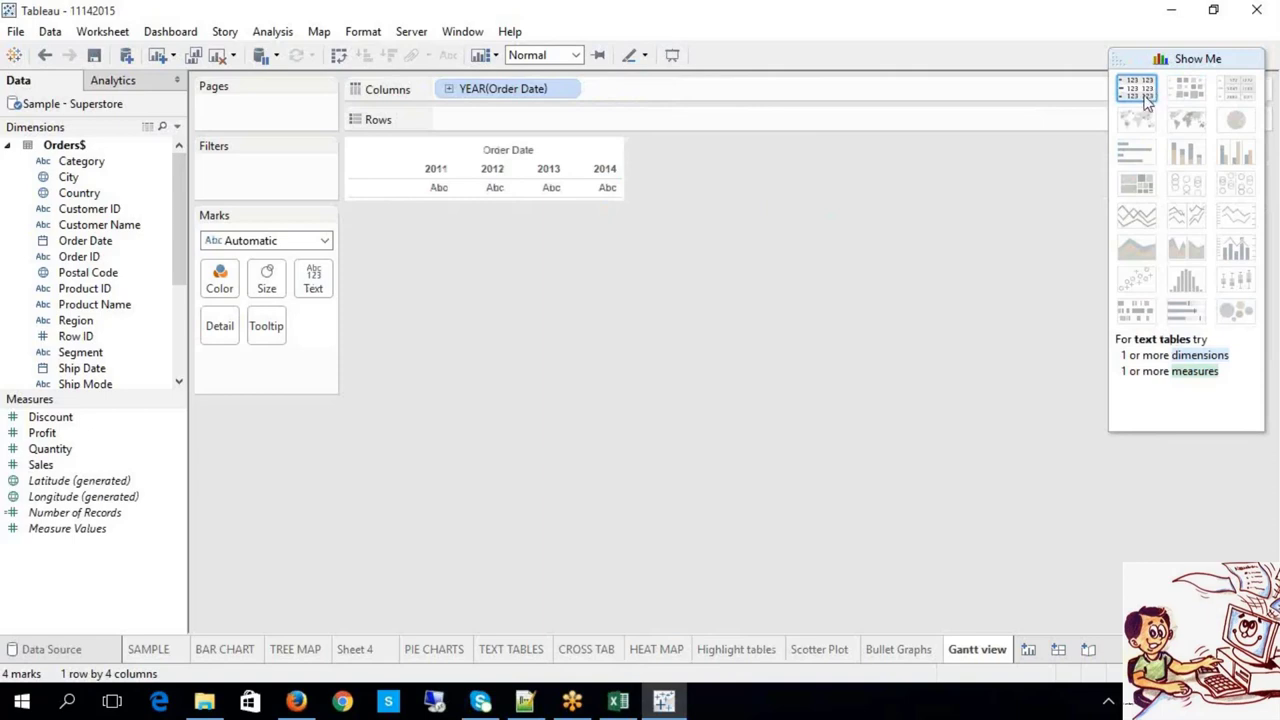
# Expand the yearly Order Date on columns to quarters, set the quarter field to Exact Date, and inspect the resulting marks
pyautogui.click(450, 88)
pyautogui.click(714, 89)
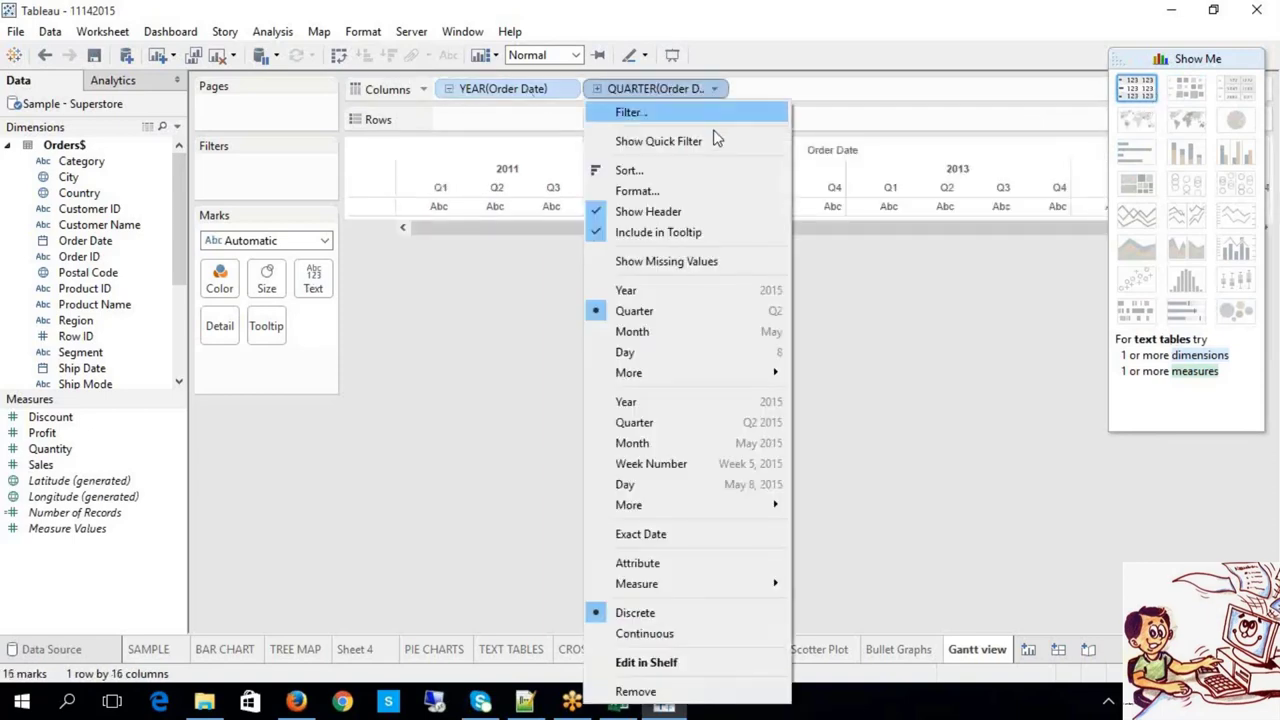
pyautogui.click(660, 534)
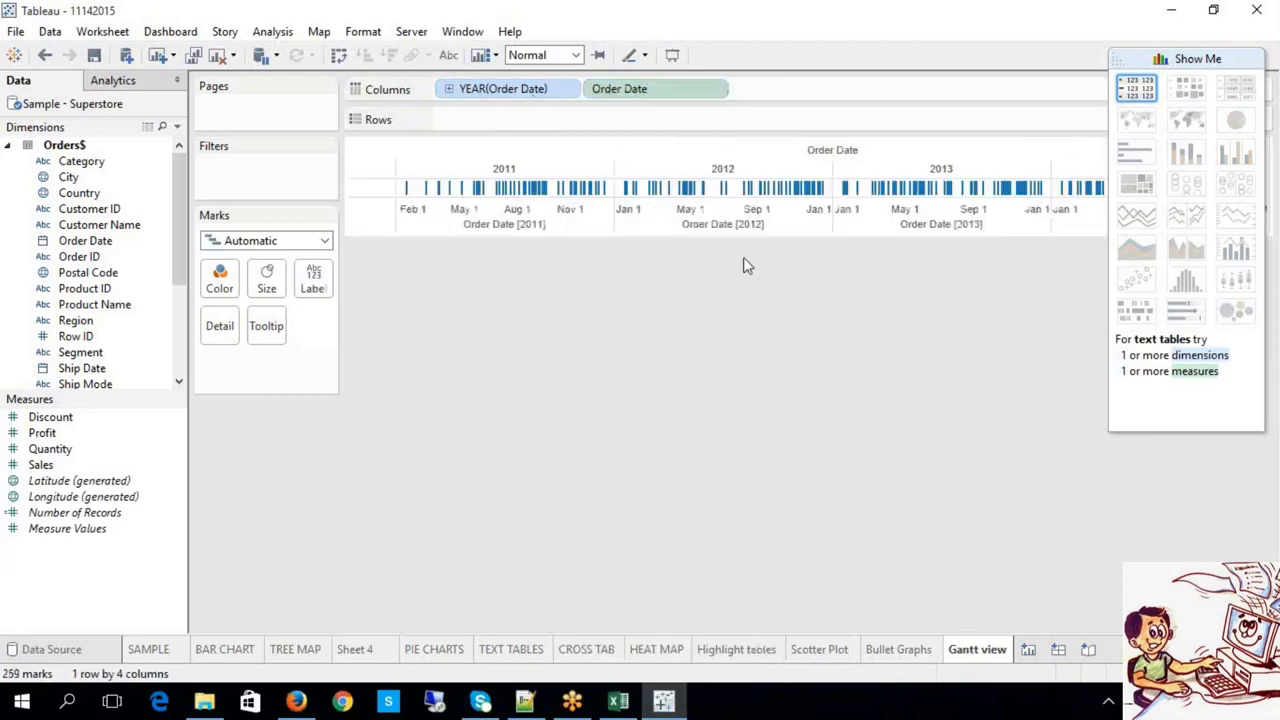
pyautogui.moveTo(760, 193)
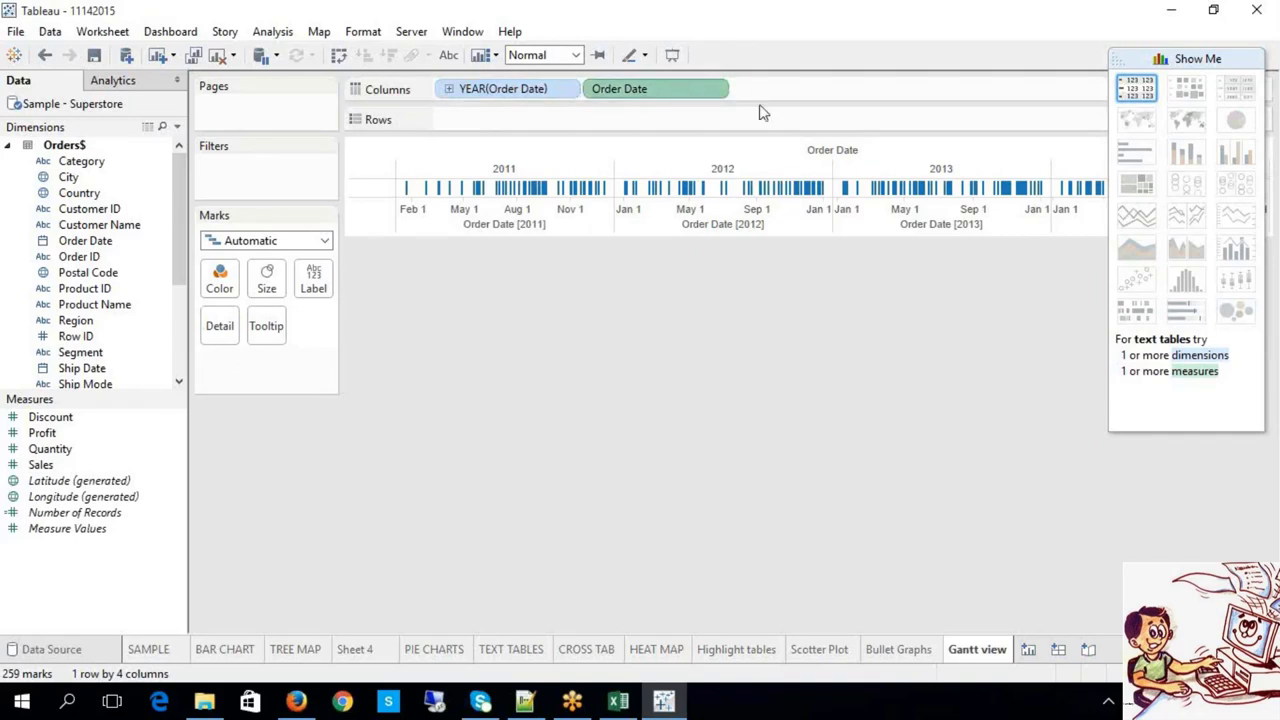
# Try the exact Order Date field as discrete and restore it to continuous
pyautogui.click(716, 89)
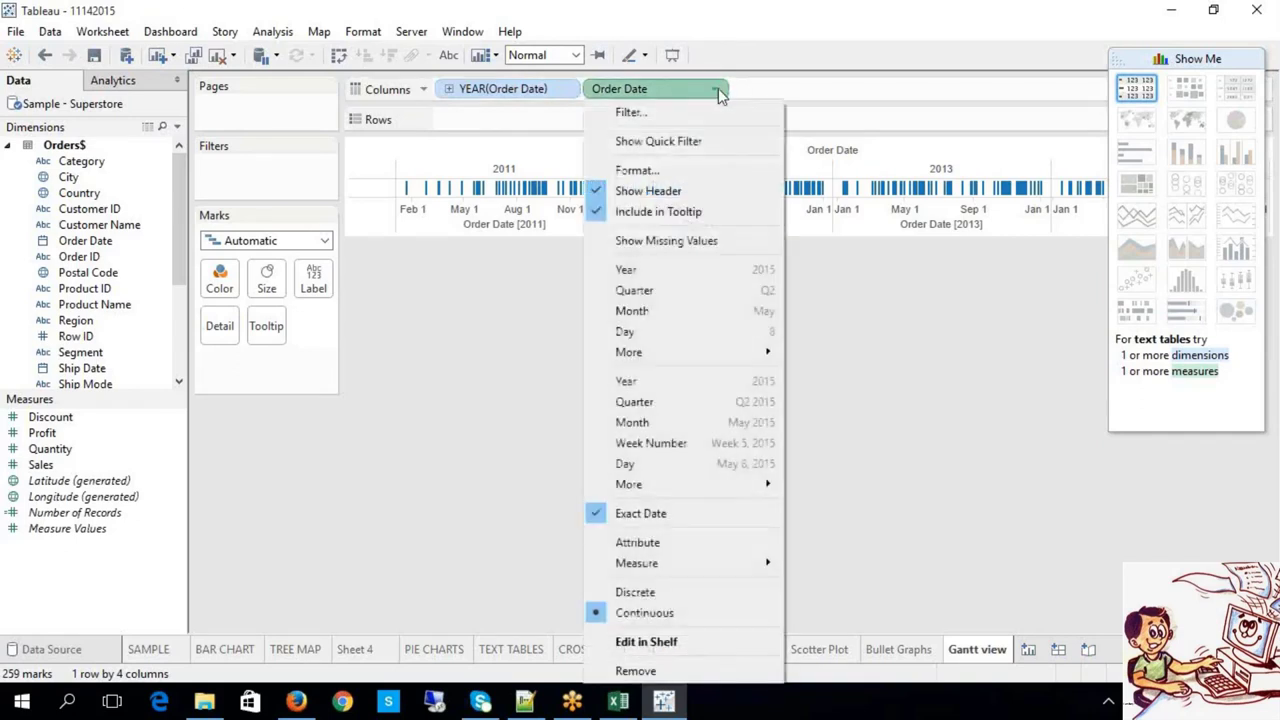
pyautogui.click(674, 594)
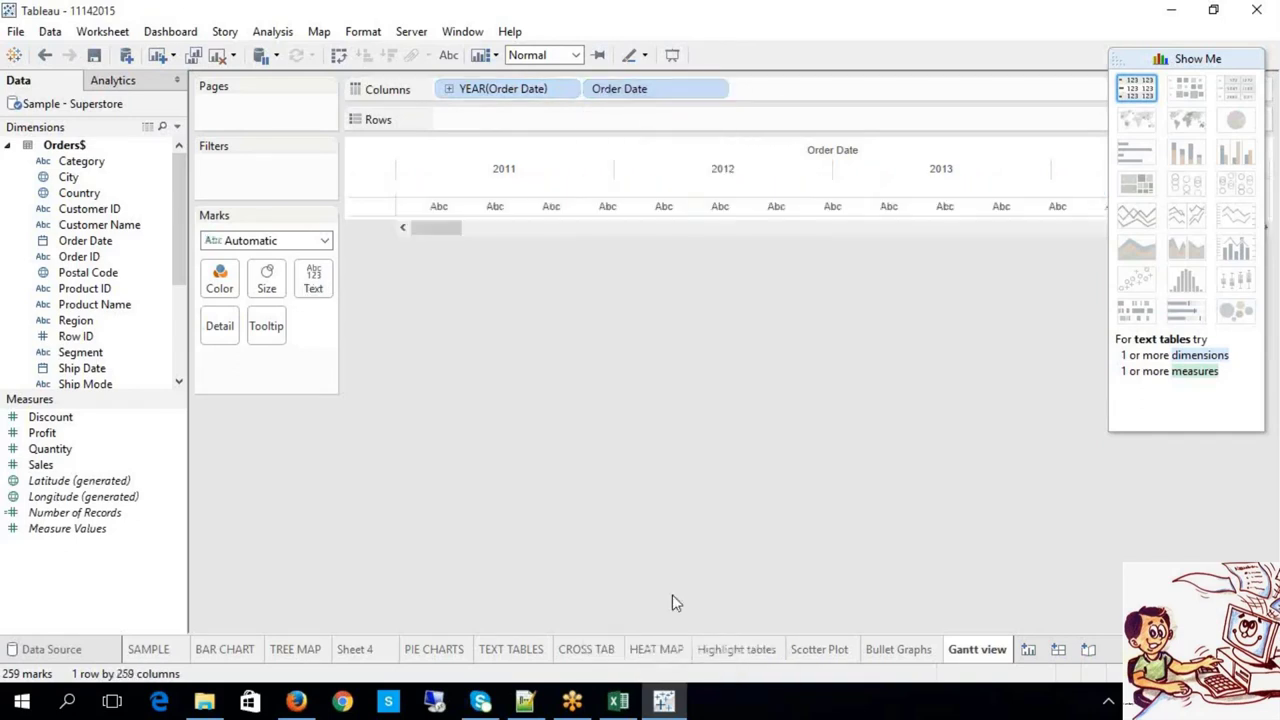
pyautogui.click(714, 89)
pyautogui.click(643, 645)
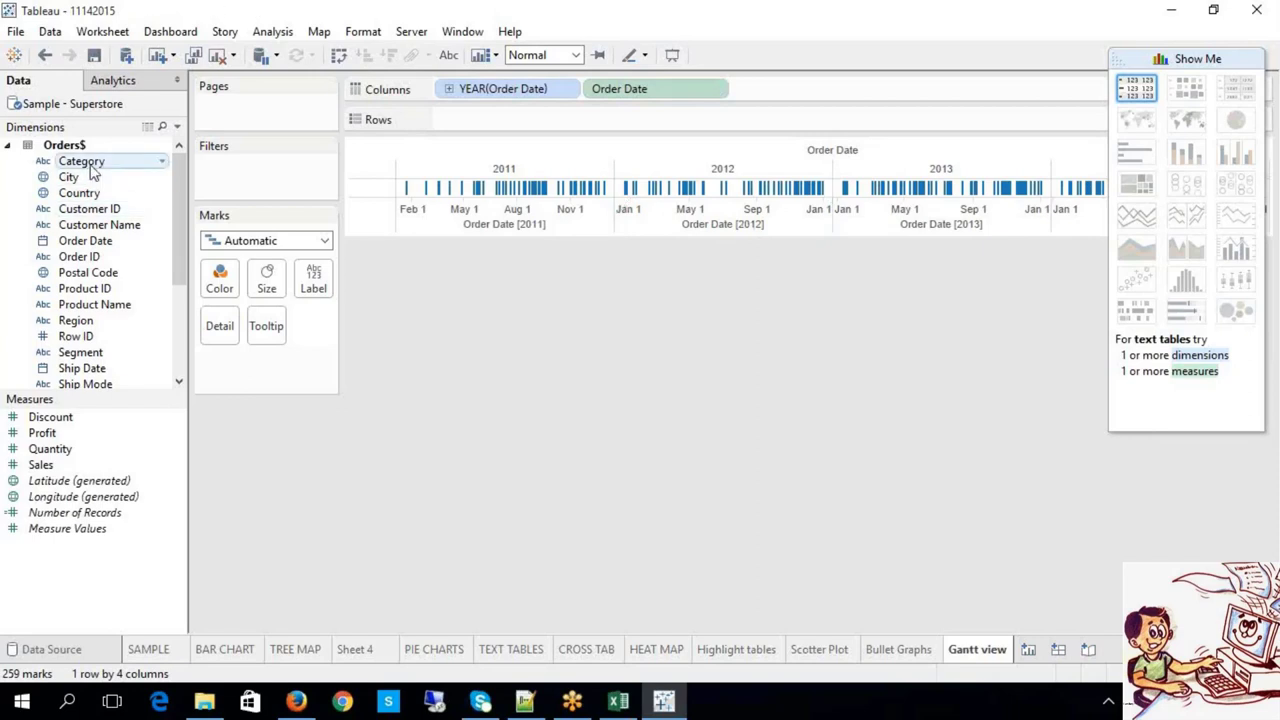
# Break the order dates down by Category on rows and undo the mark labels
pyautogui.moveTo(80, 161); pyautogui.dragTo(505, 128)
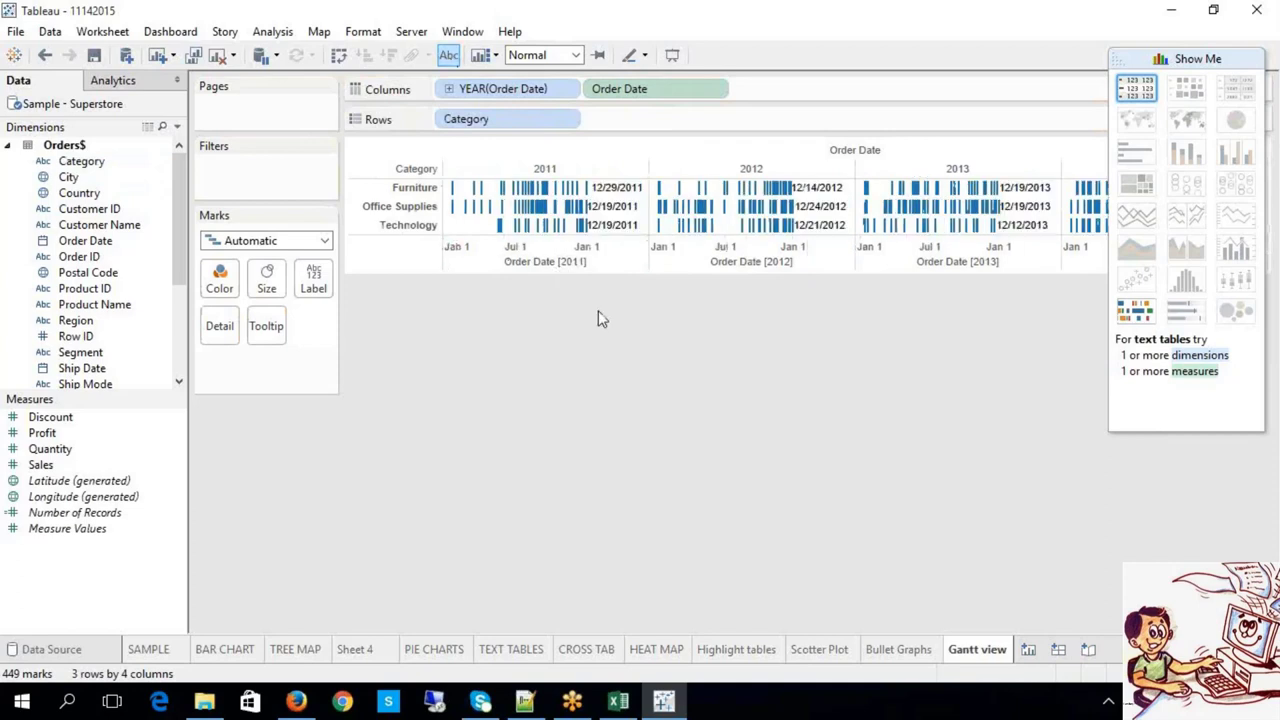
pyautogui.hotkey('ctrl', 'z')
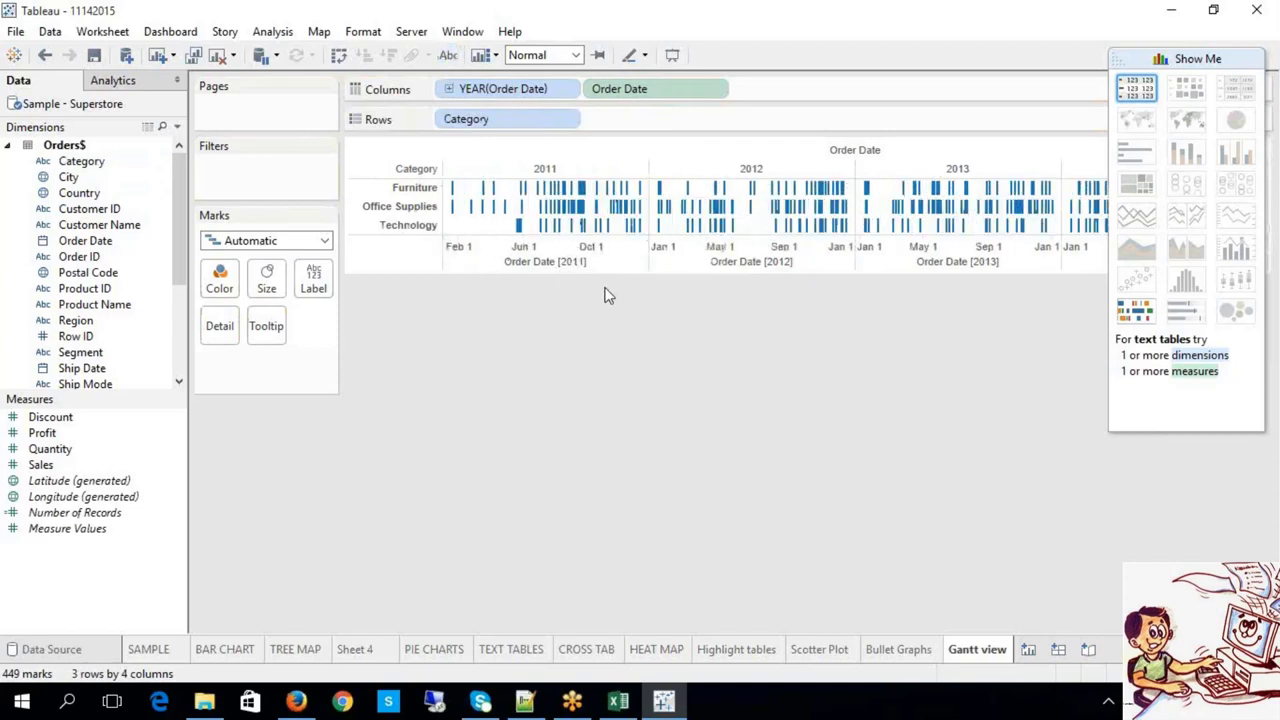
pyautogui.moveTo(625, 227)
# Switch to the Excel notes and review the recommended use of the Gantt View, highlighting "track an event"
pyautogui.click(605, 699)
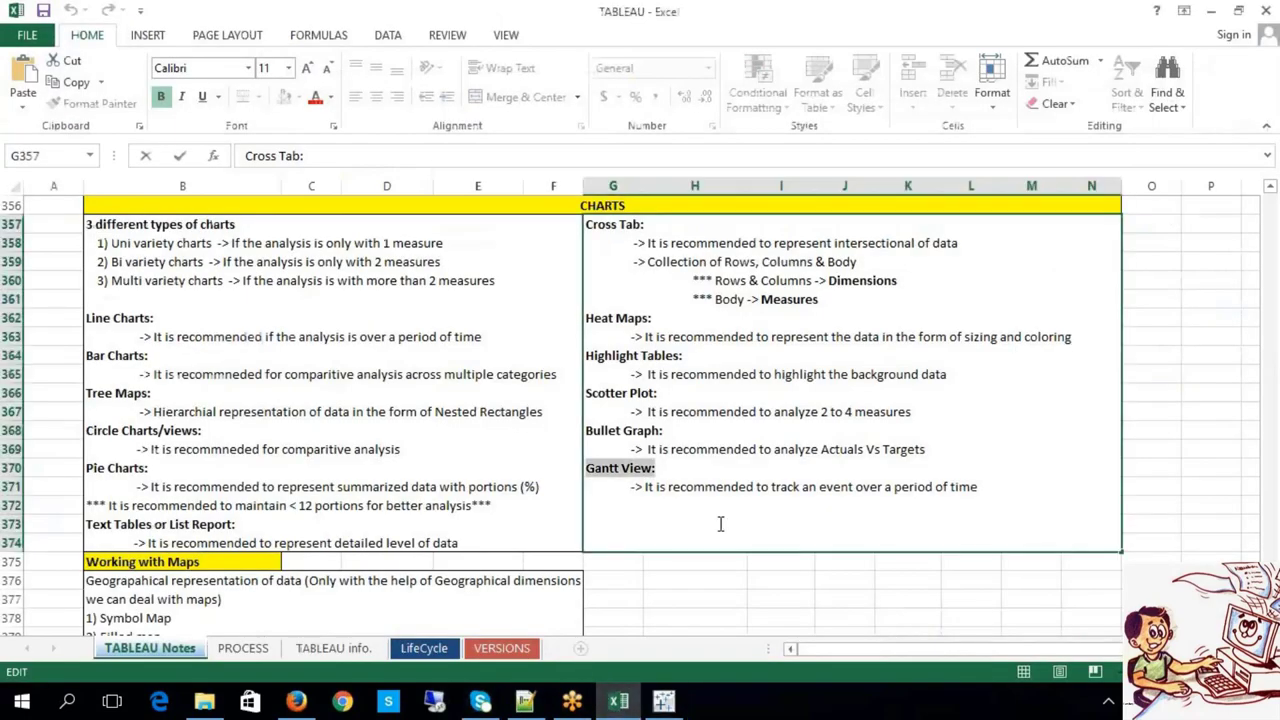
pyautogui.moveTo(770, 487); pyautogui.dragTo(832, 487)
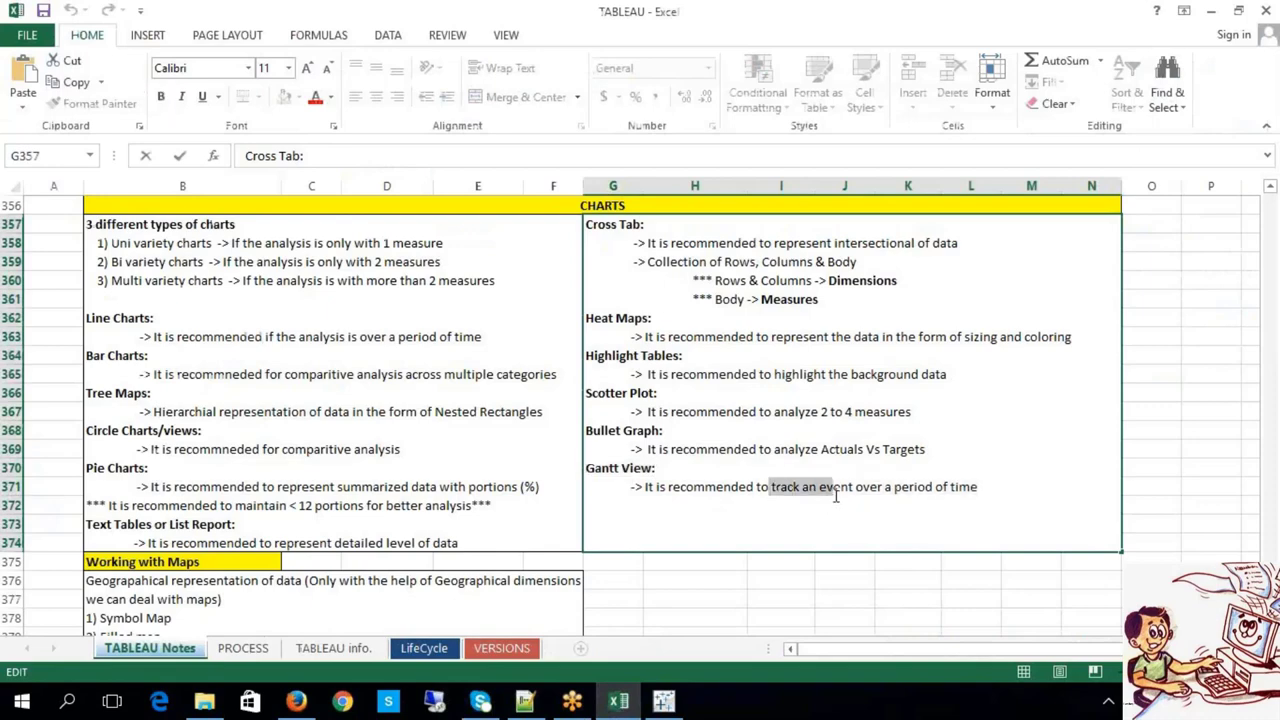
pyautogui.click(858, 589)
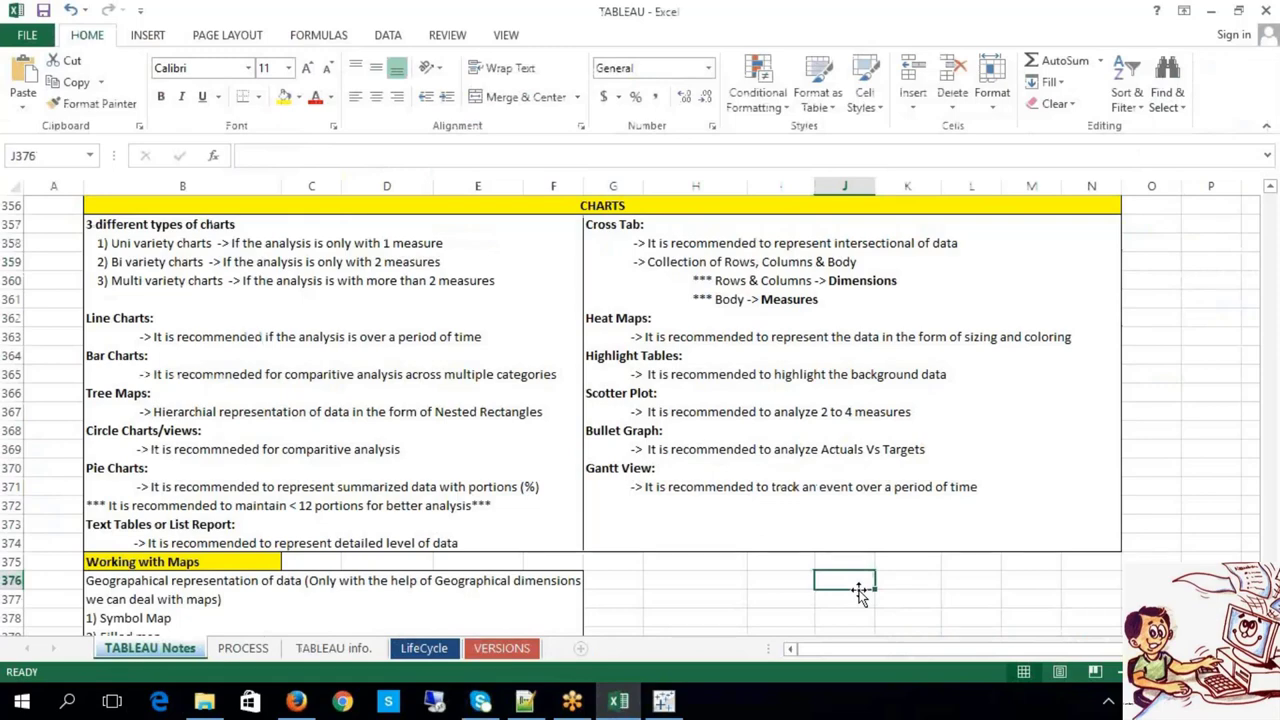
# Return to Tableau, try Country beside Category on the rows, and replace it with Region
pyautogui.click(664, 701)
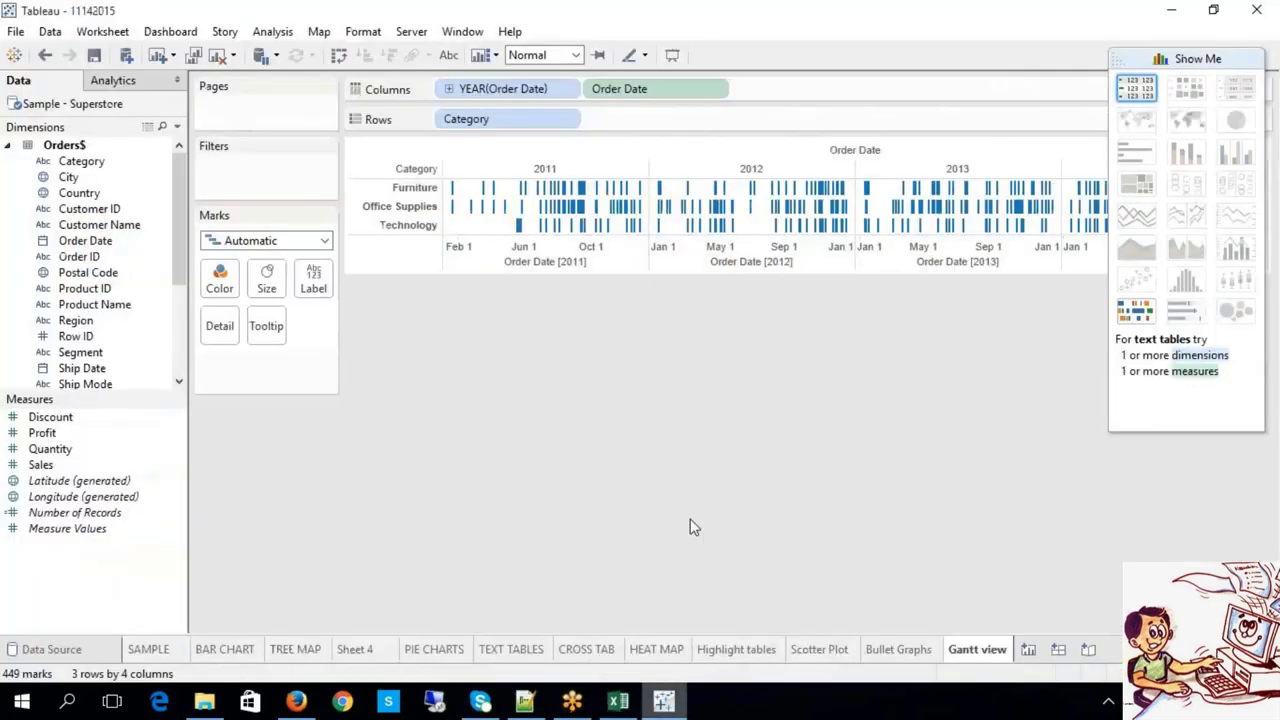
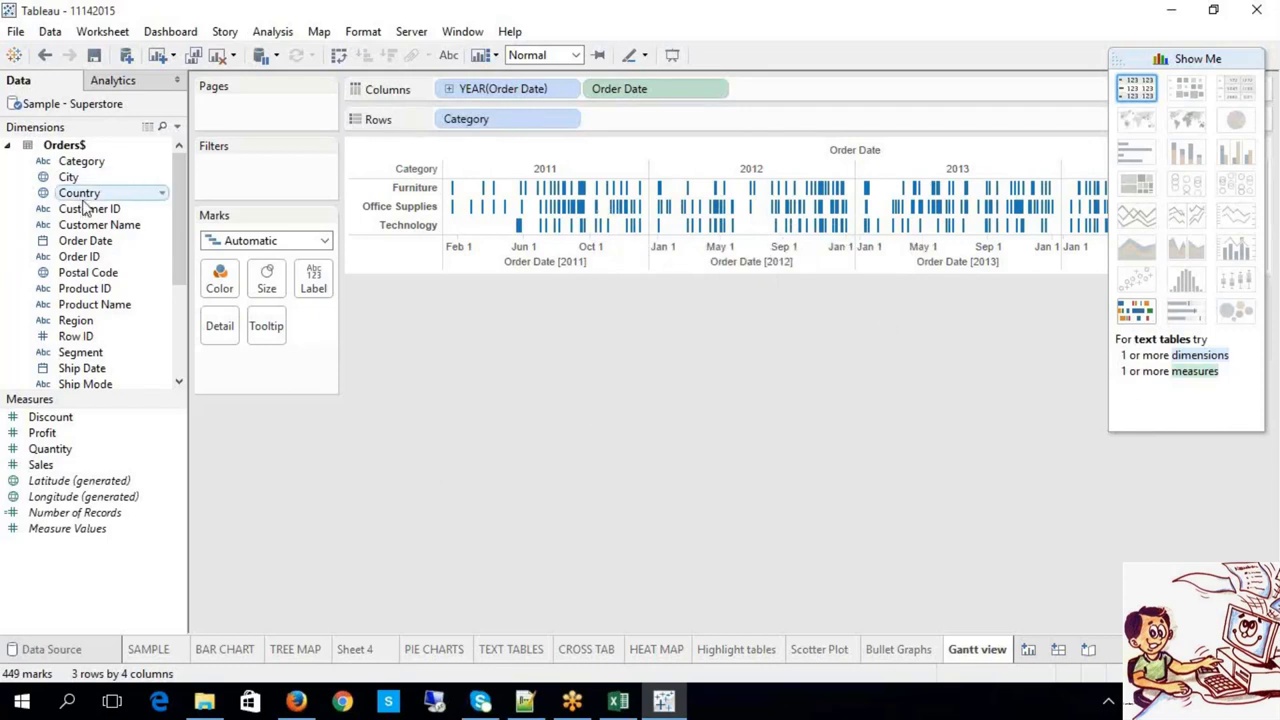
pyautogui.moveTo(85, 195); pyautogui.dragTo(677, 120)
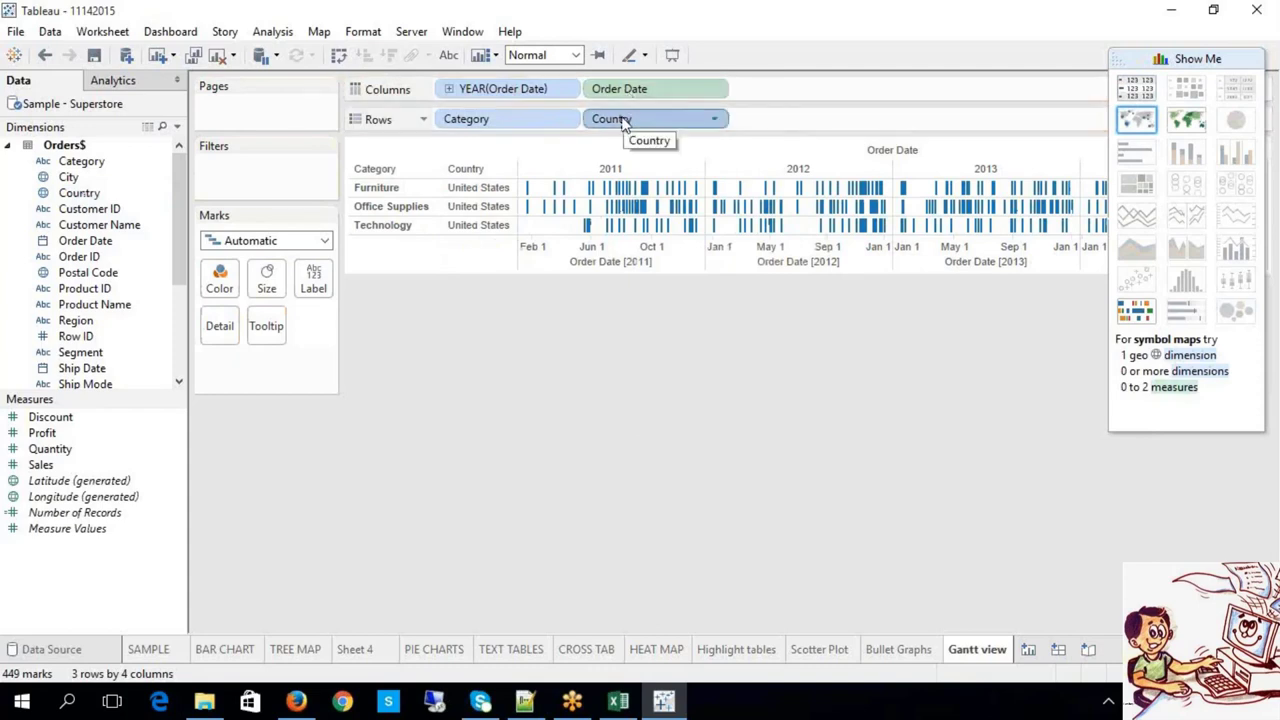
pyautogui.moveTo(622, 120); pyautogui.dragTo(630, 108)
pyautogui.moveTo(143, 320); pyautogui.dragTo(625, 119)
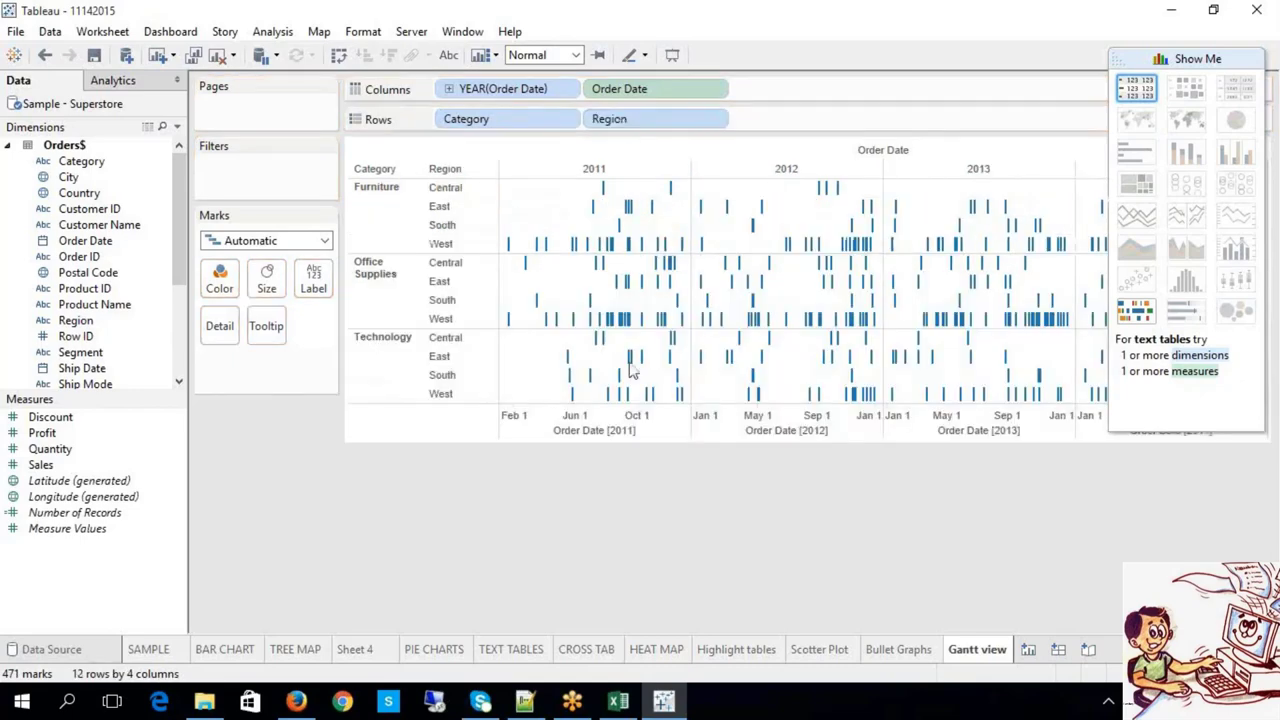
# Show the date labels on the Gantt marks for a check and hide them again
pyautogui.click(448, 57)
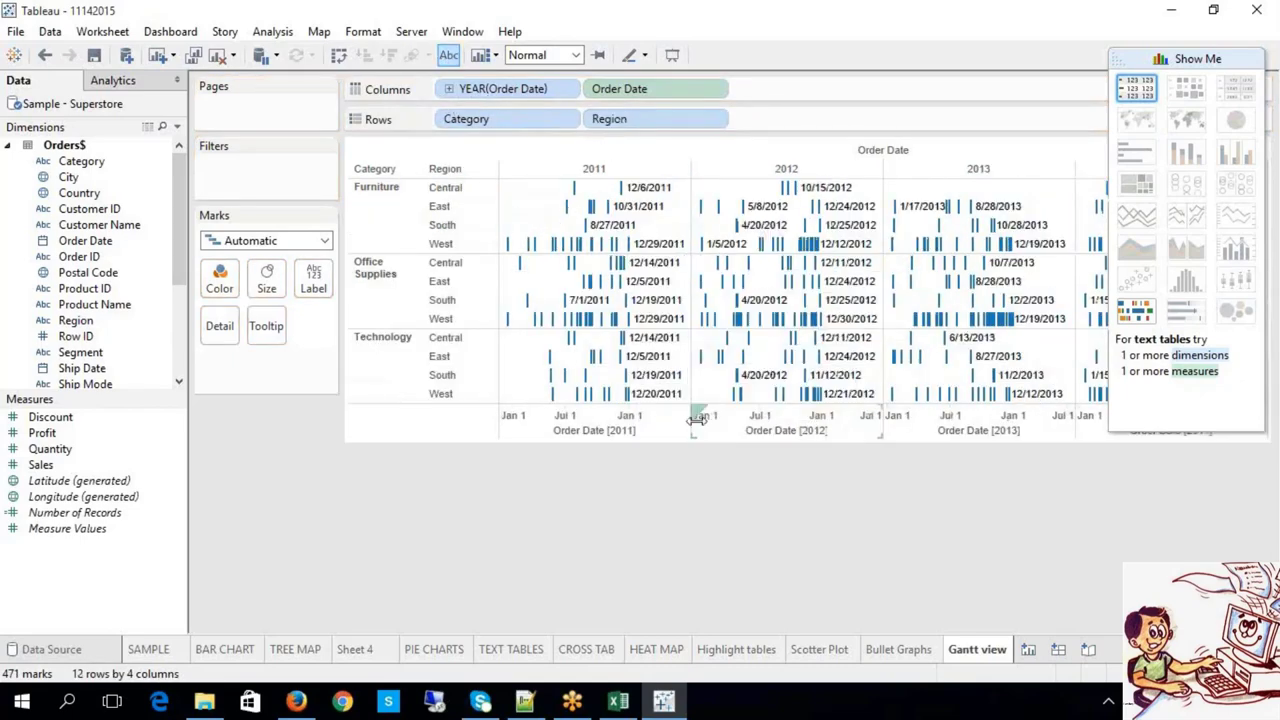
pyautogui.click(448, 55)
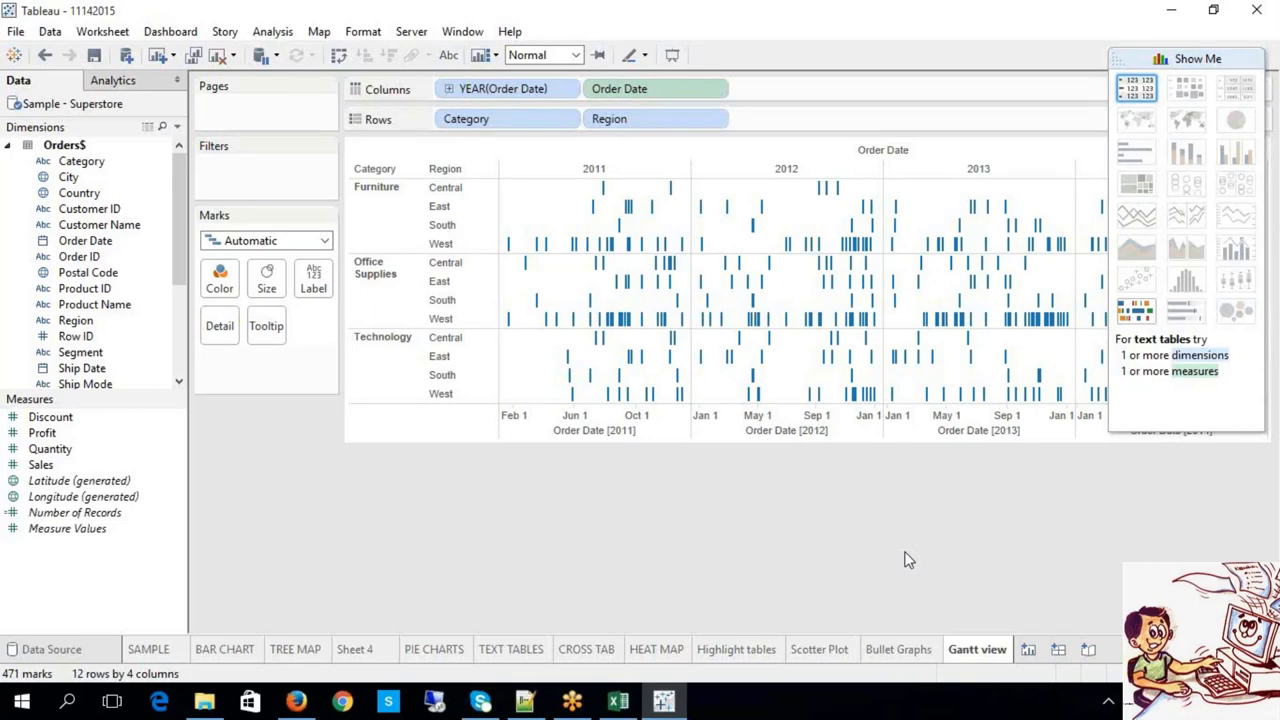
# Add a new worksheet, switch to the Excel notes and add the bold heading "Packed Bubbles:" below the Gantt View entry
pyautogui.click(1028, 650)
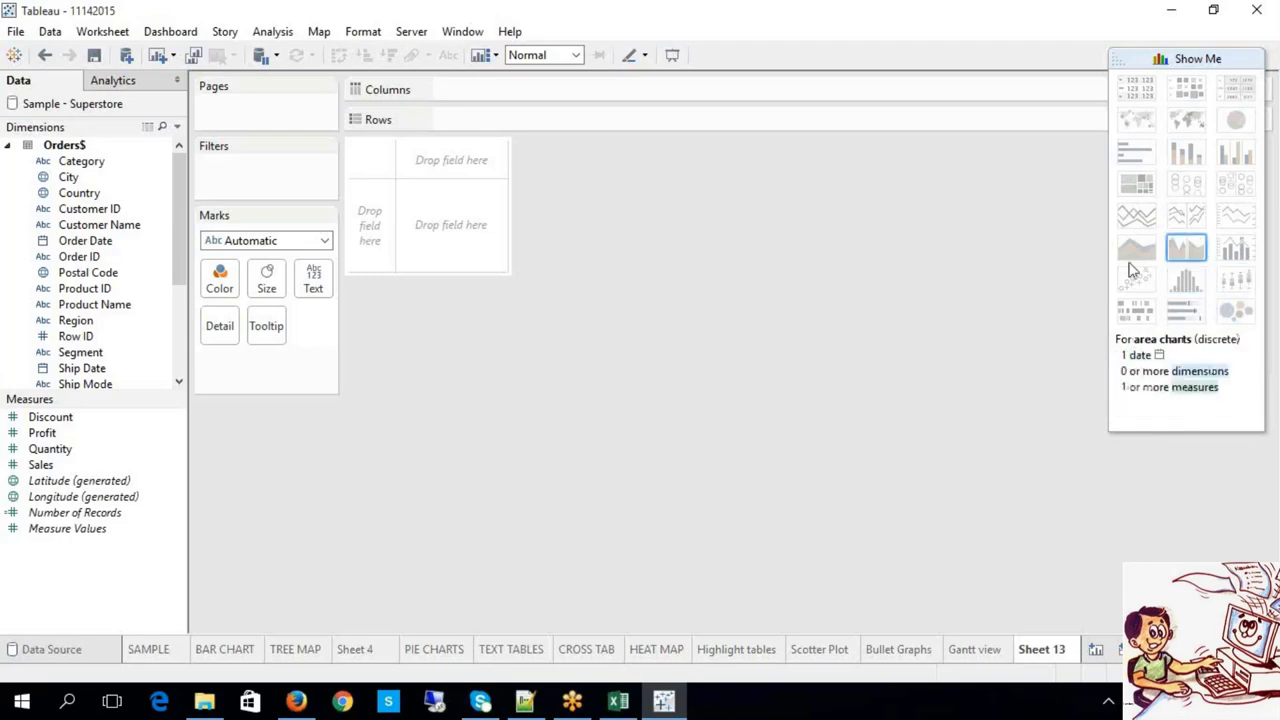
pyautogui.click(620, 704)
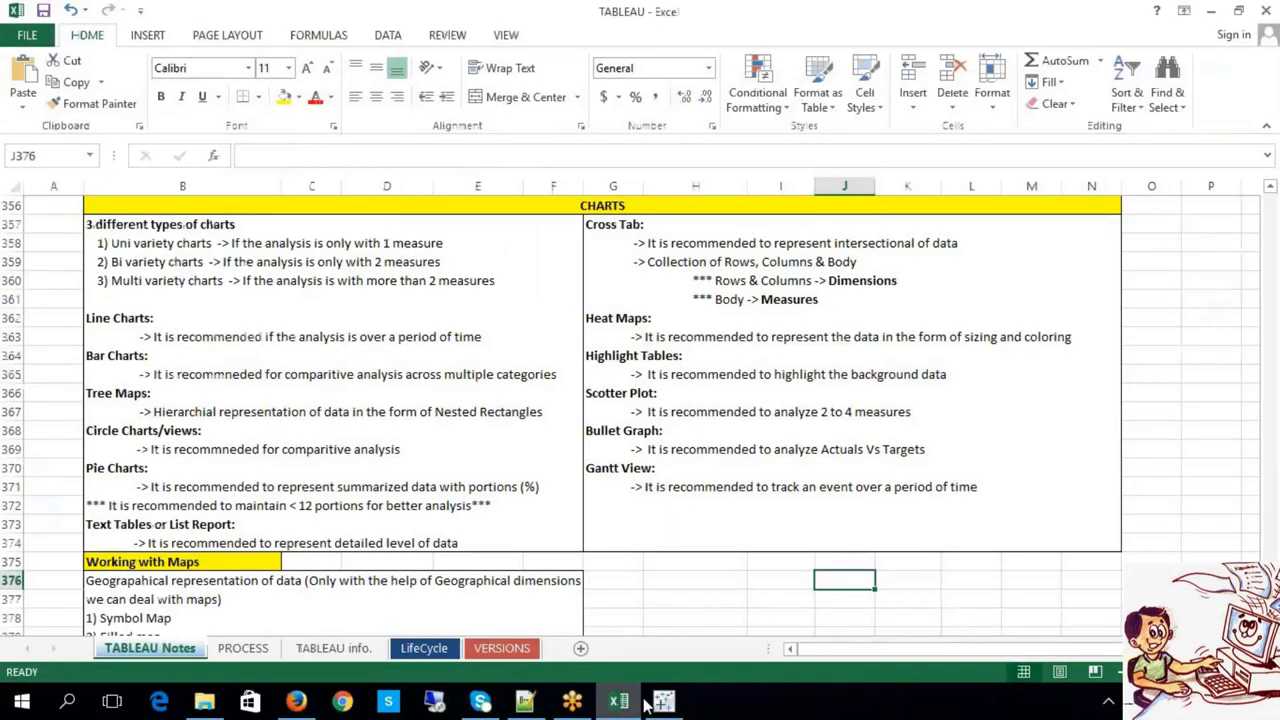
pyautogui.doubleClick(985, 486)
pyautogui.hotkey('alt', 'Return')
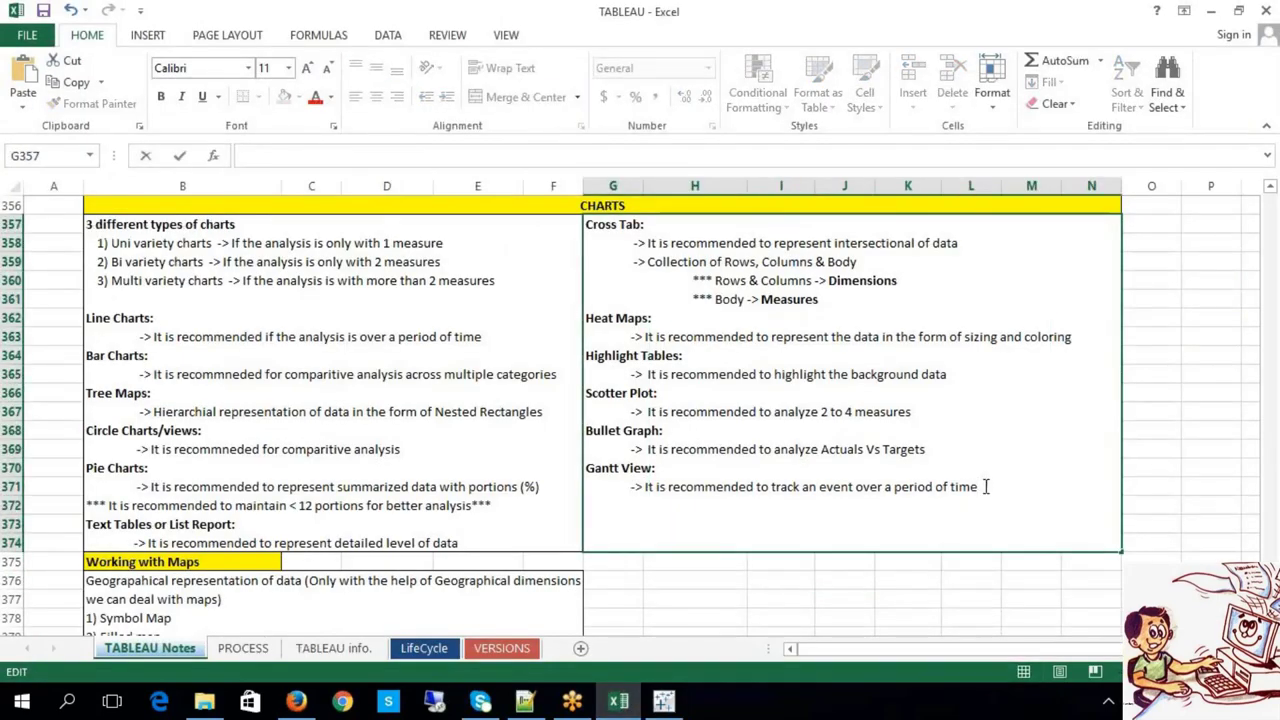
pyautogui.write('Packed Bubbles')
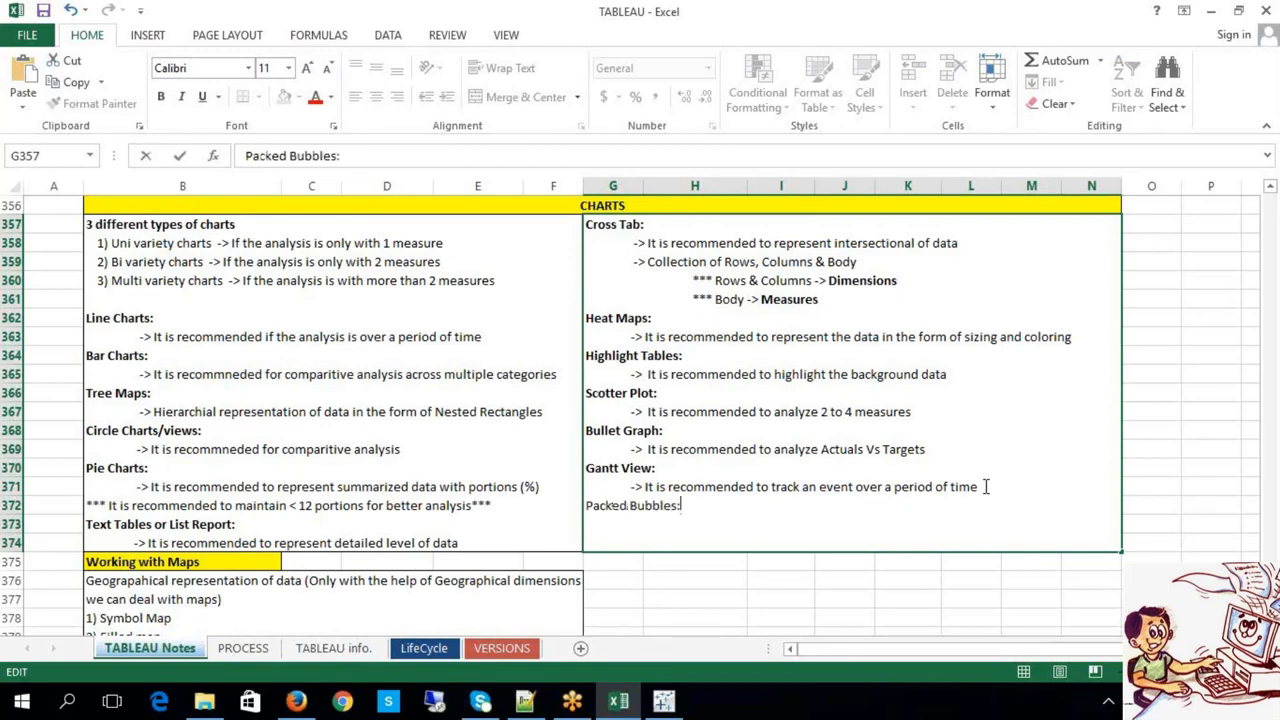
pyautogui.write(':')
pyautogui.hotkey('shift', 'Home')
pyautogui.hotkey('ctrl', 'b')
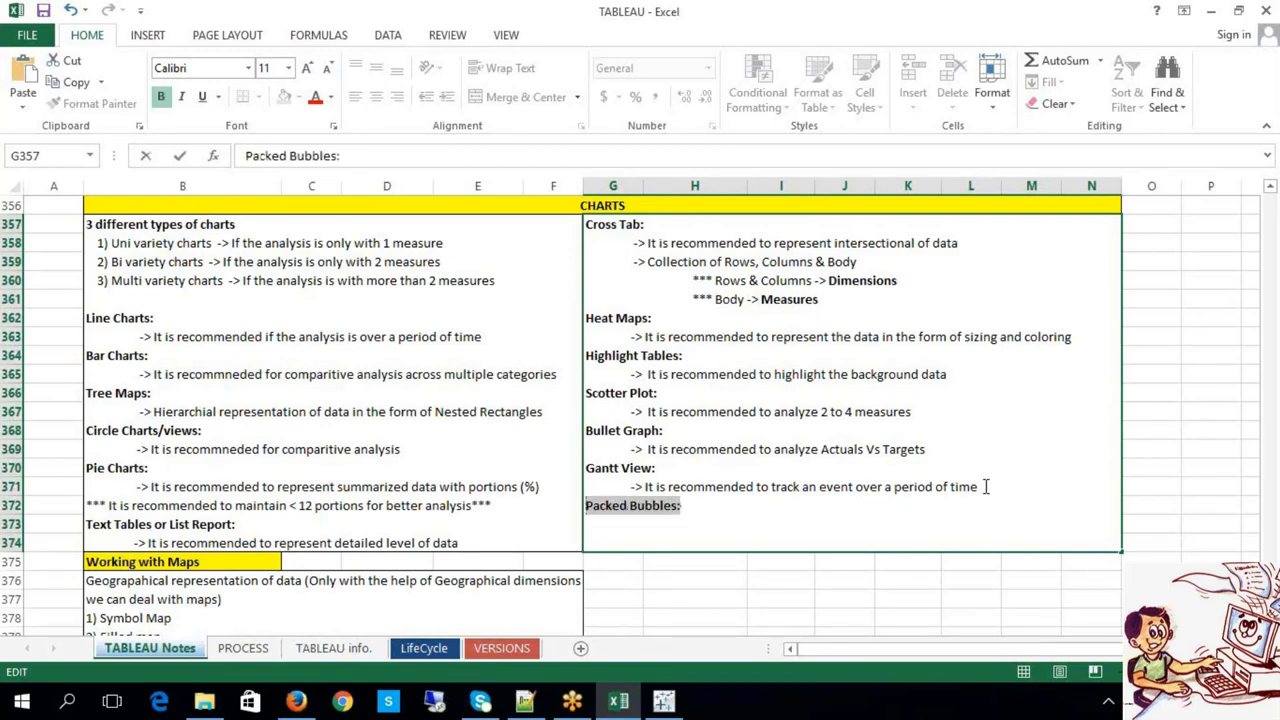
pyautogui.press('End')
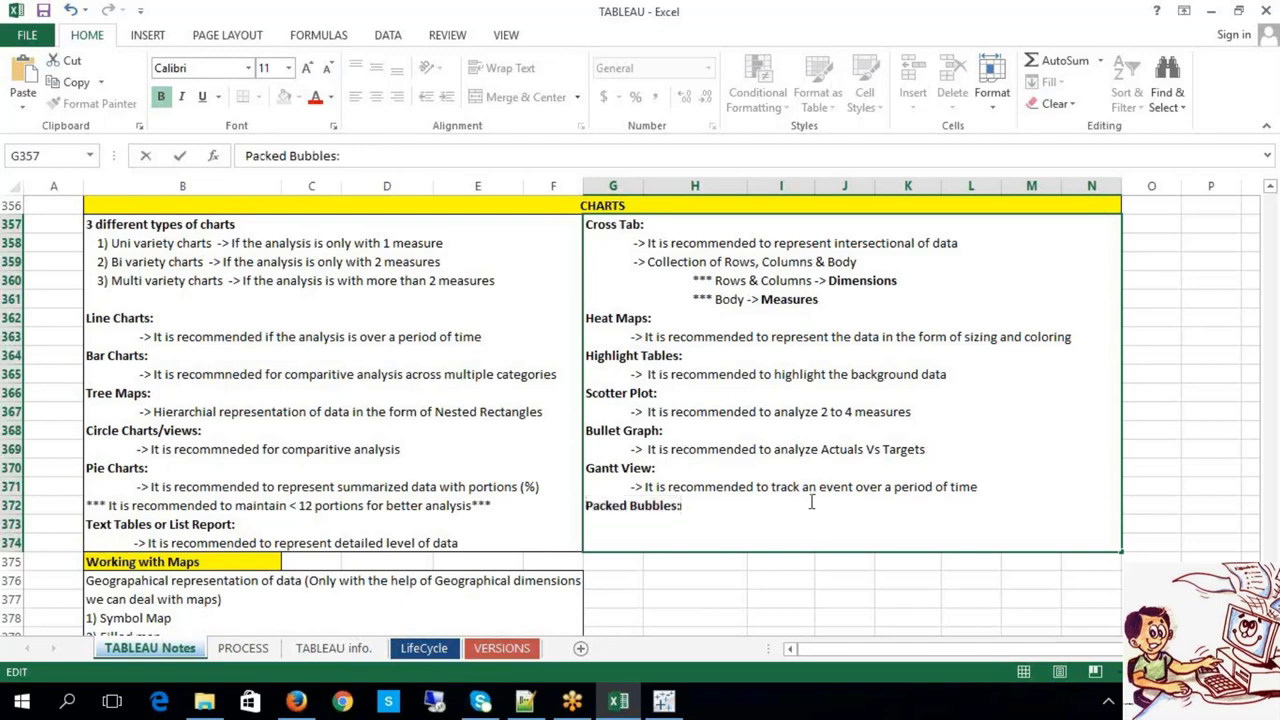
# Enter the description "-> to represent the volumes of data" on a new line under the Packed Bubbles heading
pyautogui.hotkey('alt', 'Return')
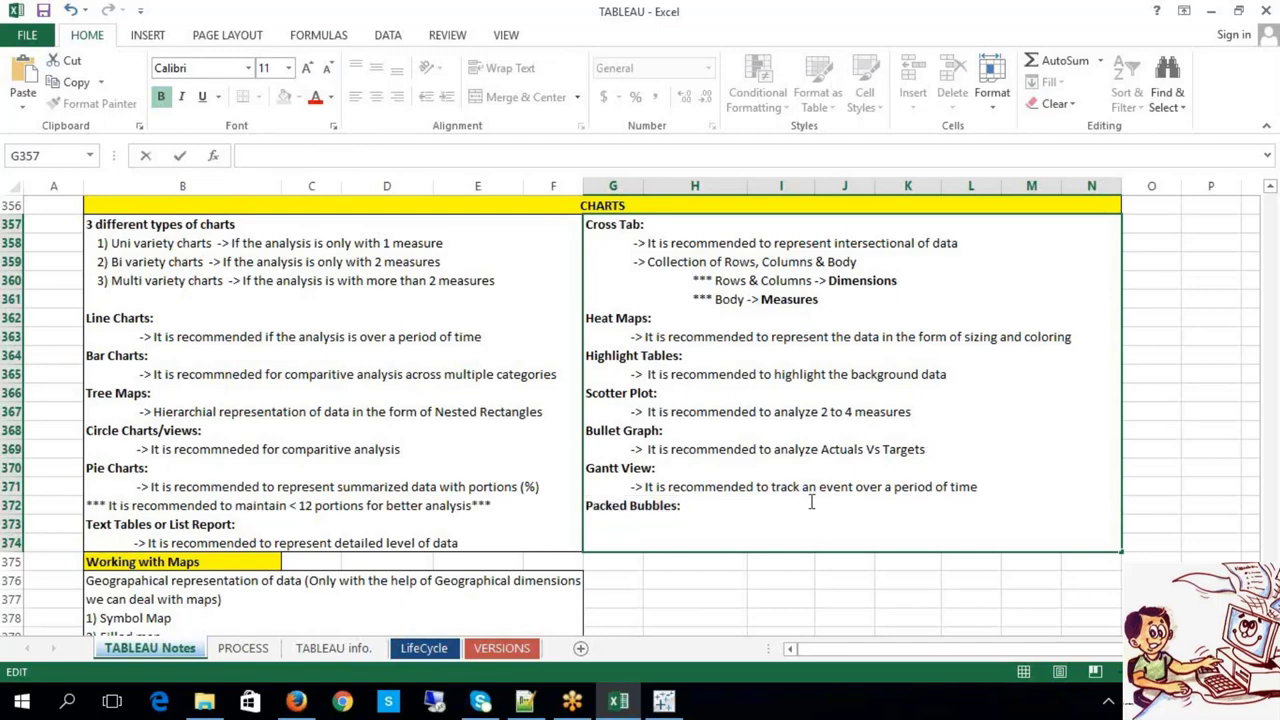
pyautogui.write('-> to represen')
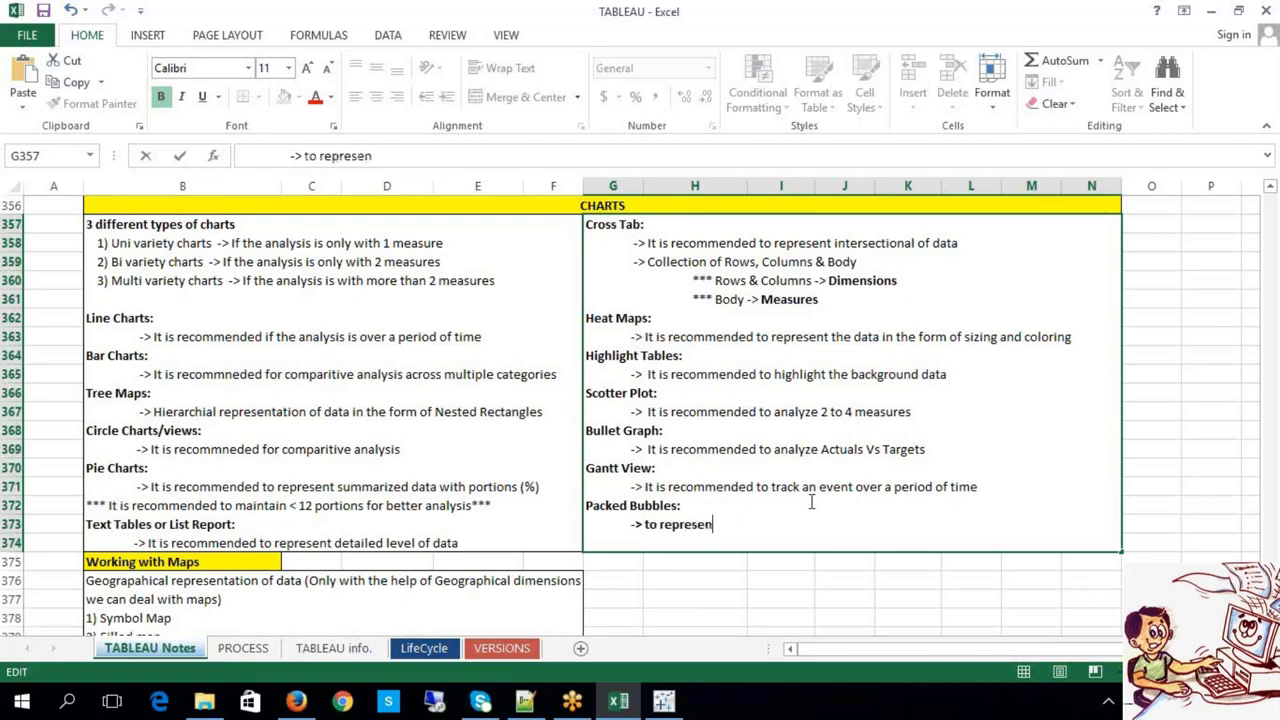
pyautogui.write('t the volu')
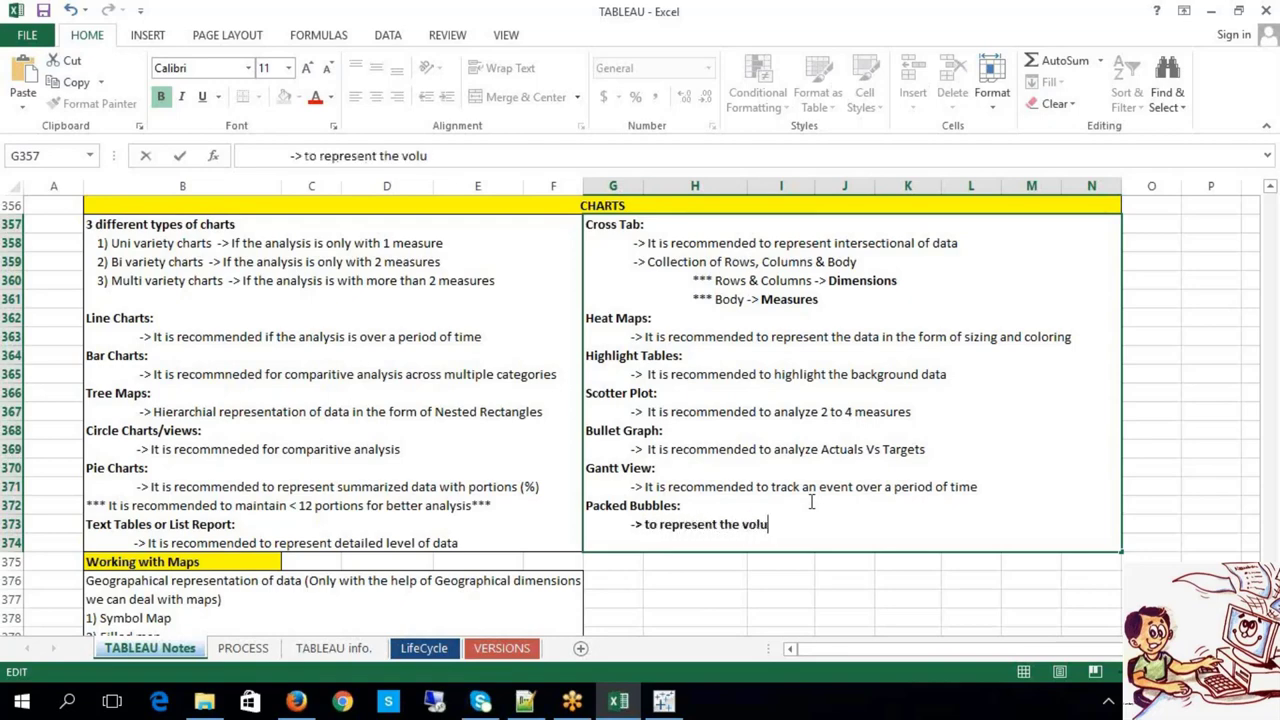
pyautogui.write('mes of daata')
pyautogui.press('BackSpace')
pyautogui.press('BackSpace')
pyautogui.press('BackSpace')
pyautogui.write('ta')
pyautogui.hotkey('ctrl', 'Return')
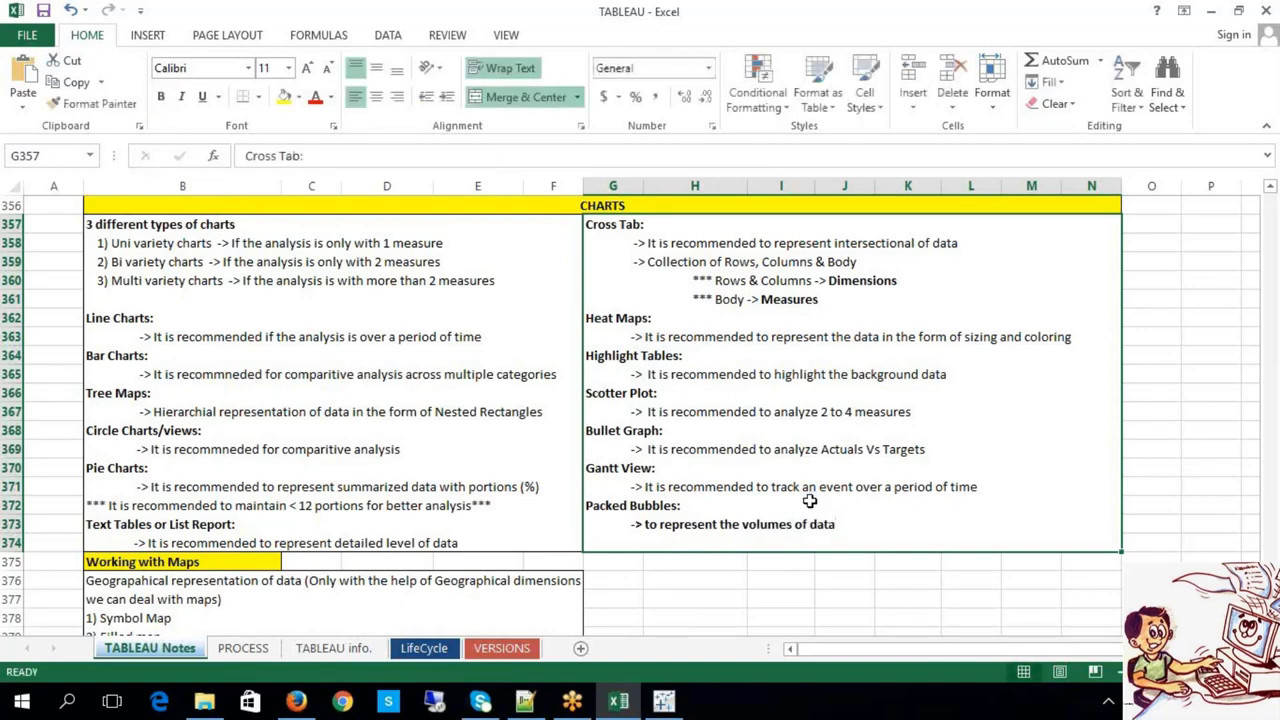
# Remove the bold formatting from the Packed Bubbles description line, keeping its heading bold
pyautogui.doubleClick(862, 529)
pyautogui.moveTo(862, 529); pyautogui.dragTo(633, 522)
pyautogui.click(681, 581)
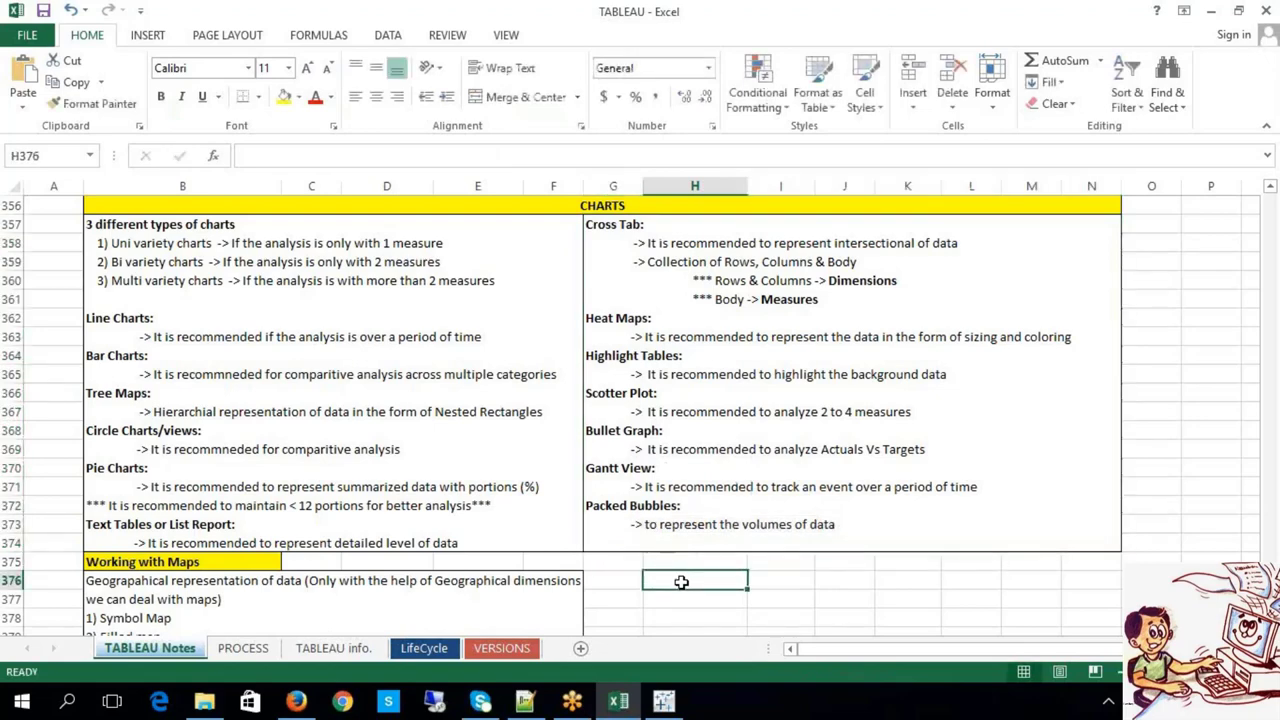
pyautogui.click(700, 614)
# Switch to Tableau, place Quantity and Profit on the columns and Sub-Category on the rows, and turn the view into packed bubbles
pyautogui.click(672, 700)
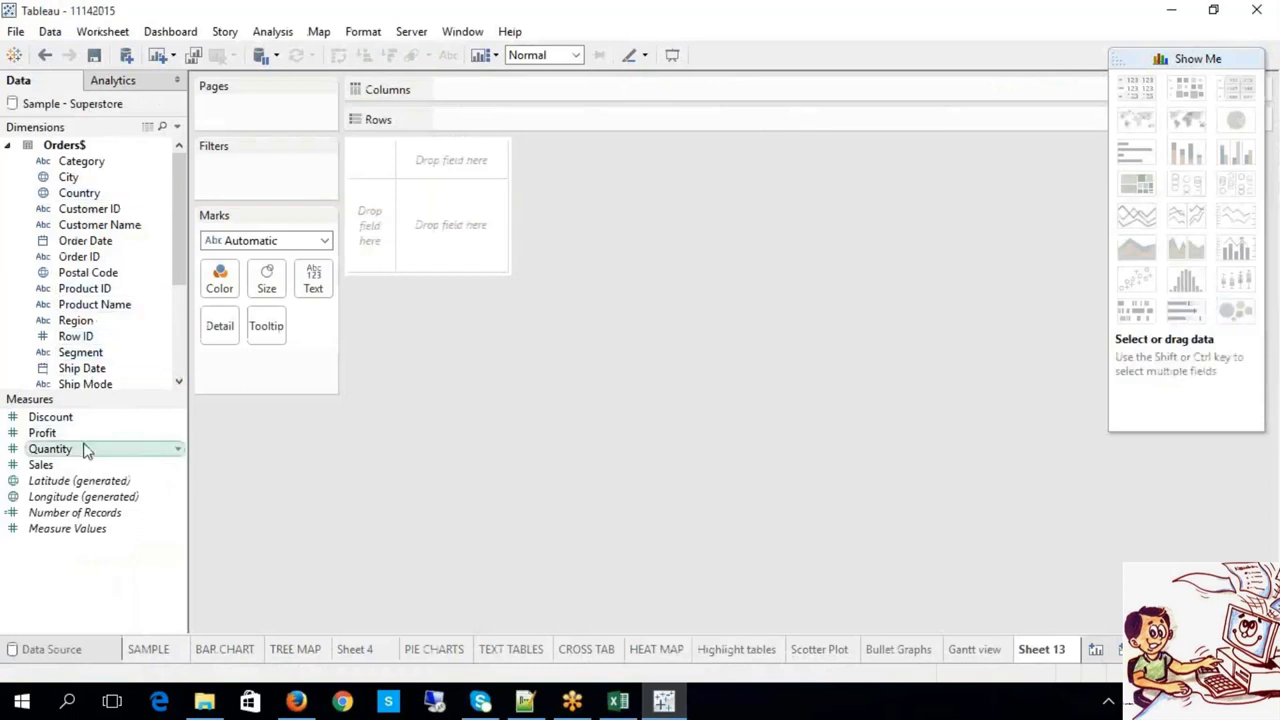
pyautogui.moveTo(85, 451); pyautogui.dragTo(445, 88)
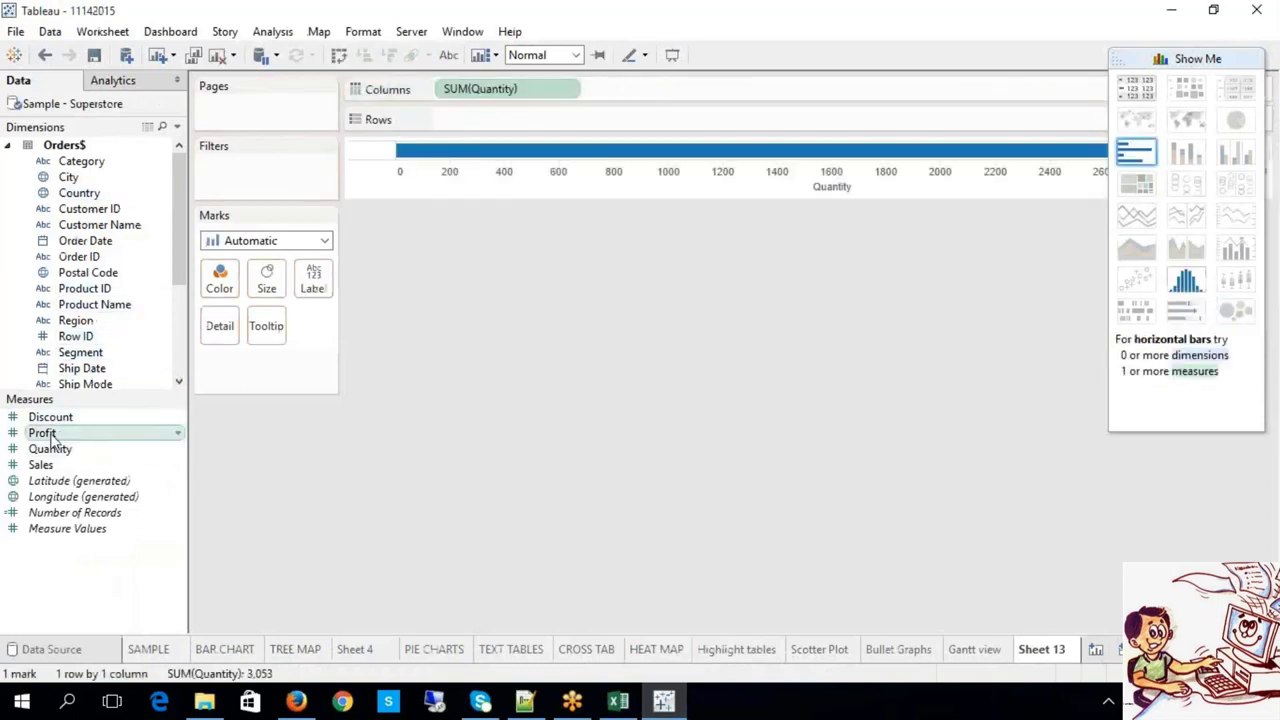
pyautogui.moveTo(45, 433); pyautogui.dragTo(630, 105)
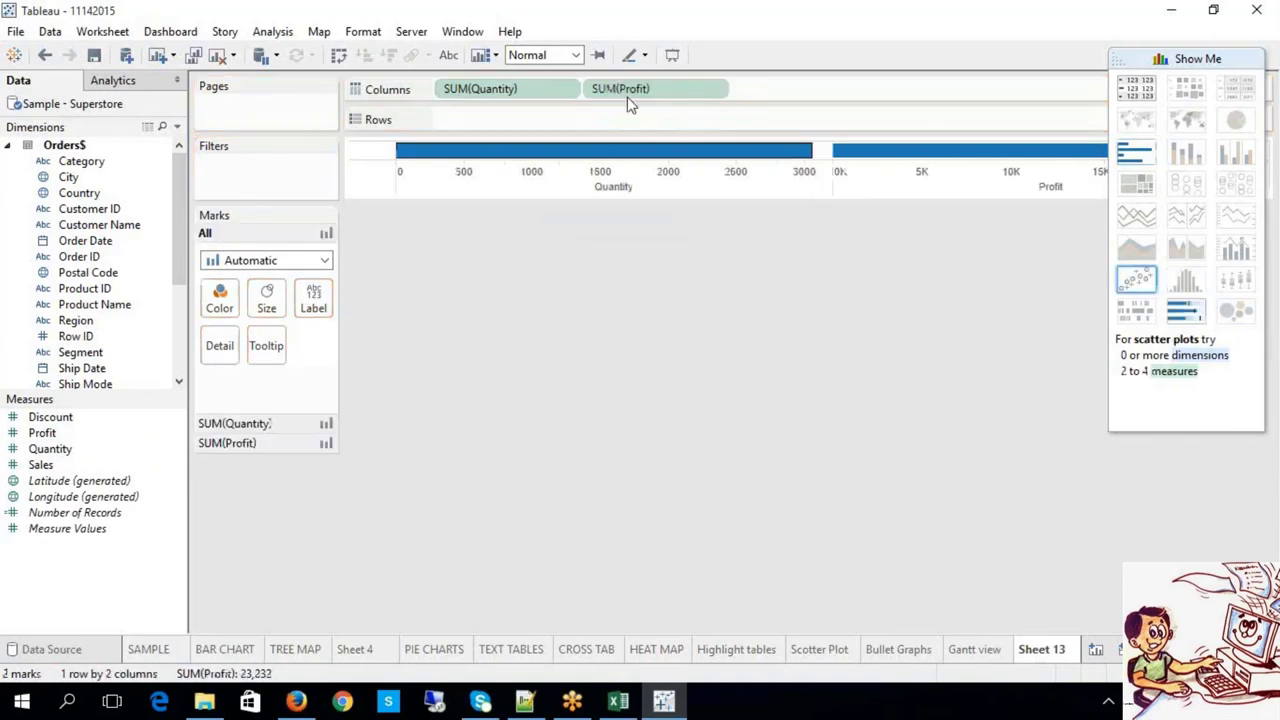
pyautogui.scroll(-3, 157, 350)
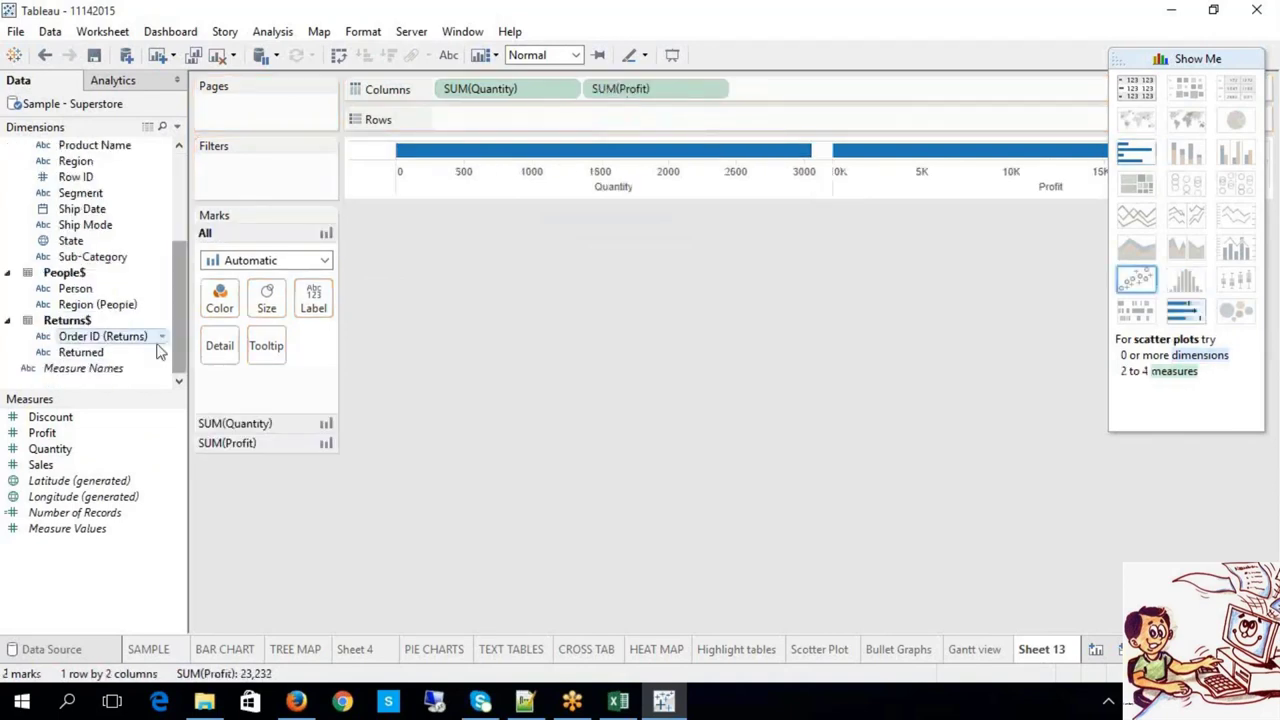
pyautogui.moveTo(95, 257); pyautogui.dragTo(497, 121)
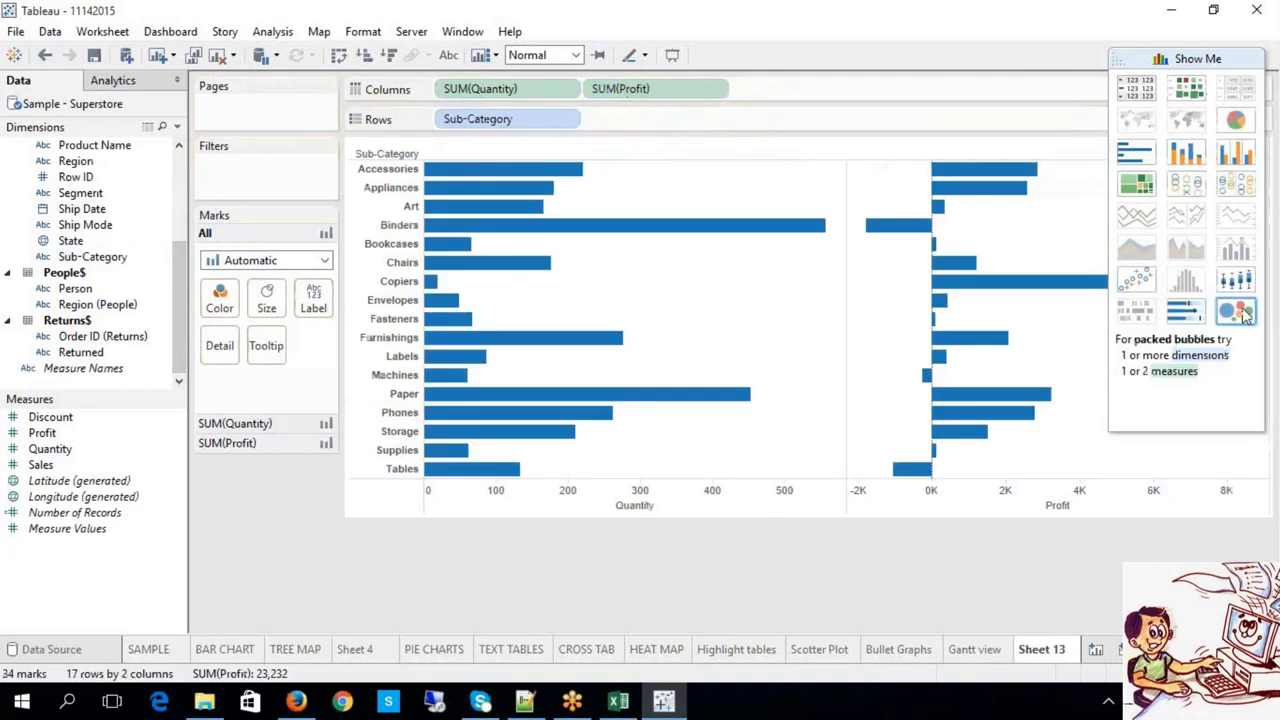
pyautogui.click(1236, 312)
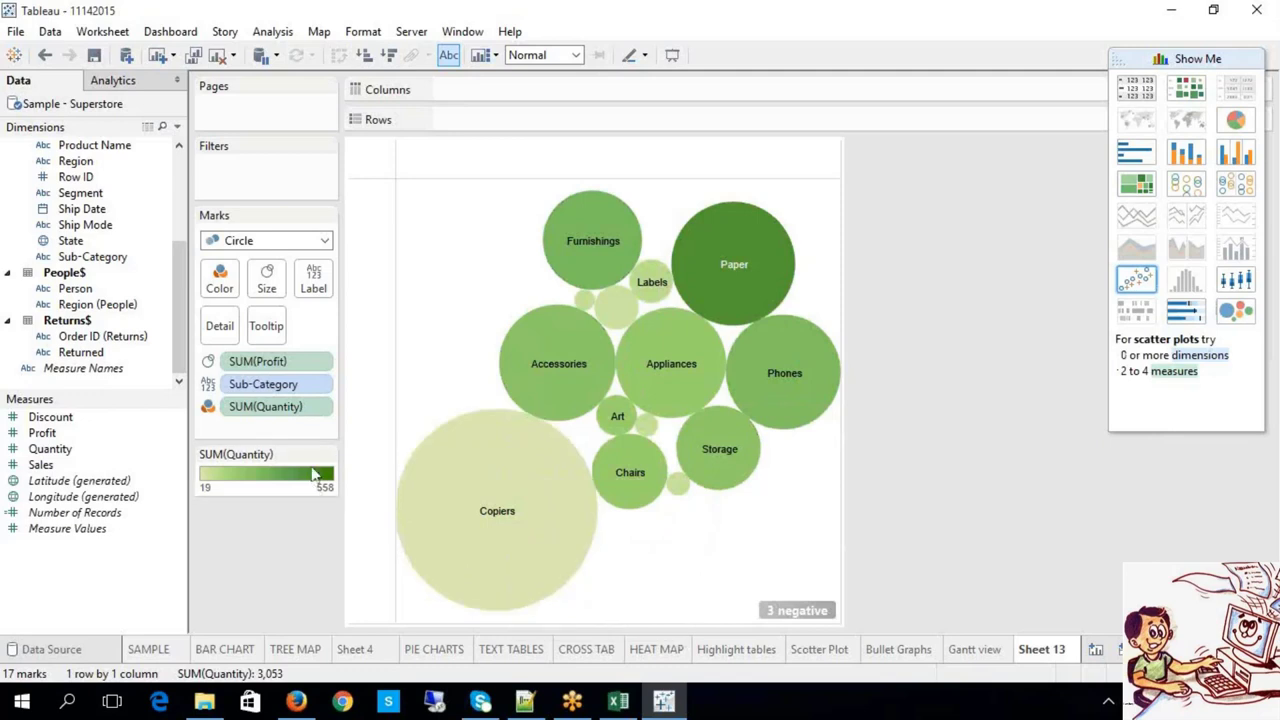
pyautogui.click(314, 406)
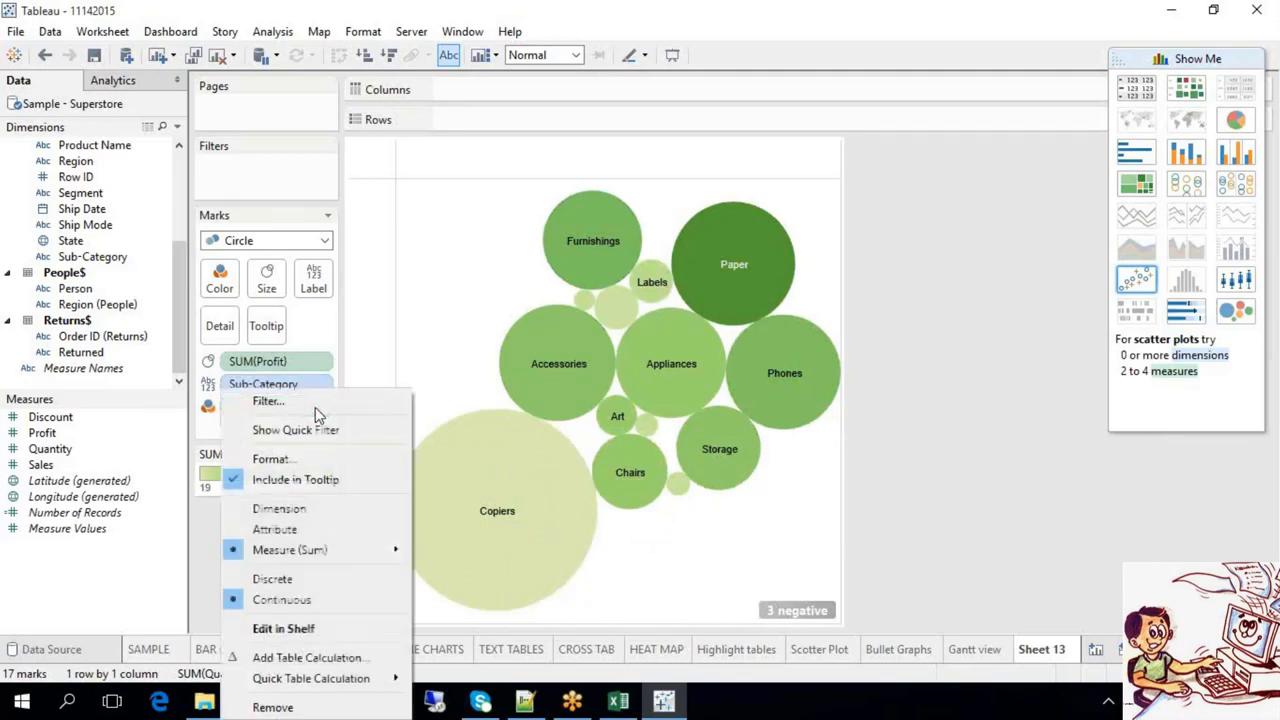
pyautogui.click(286, 628)
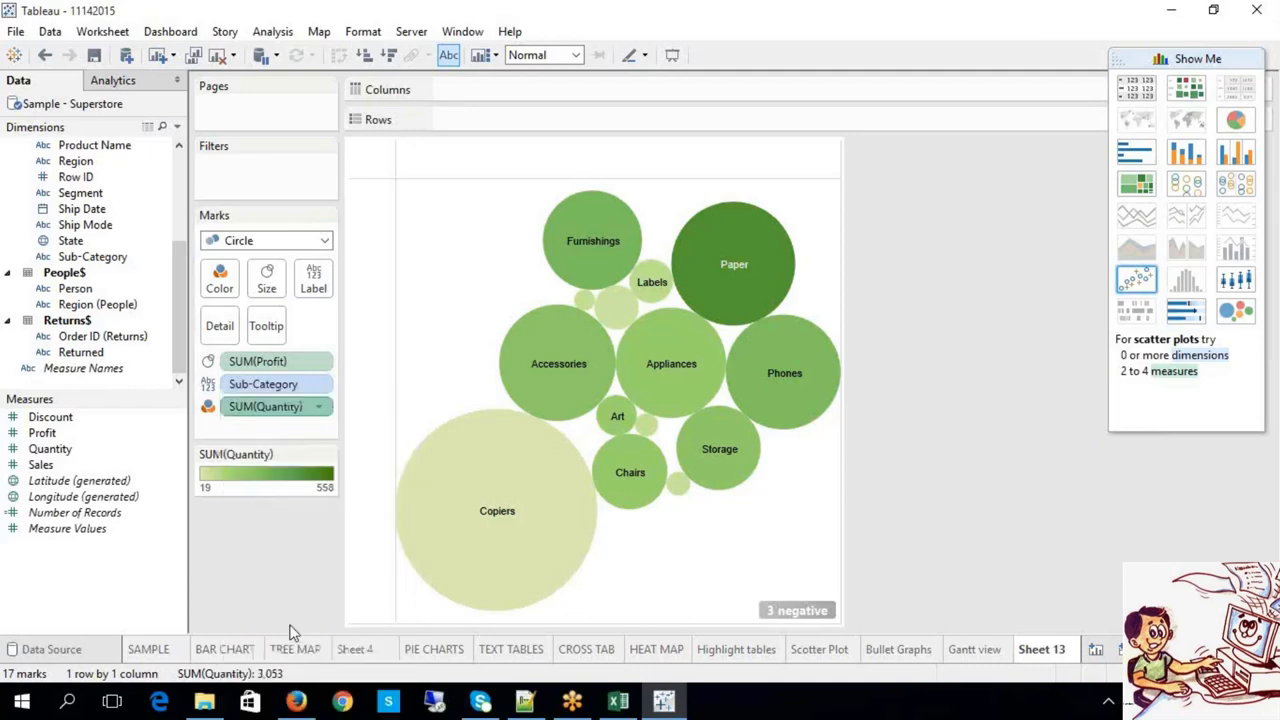
pyautogui.press('Return')
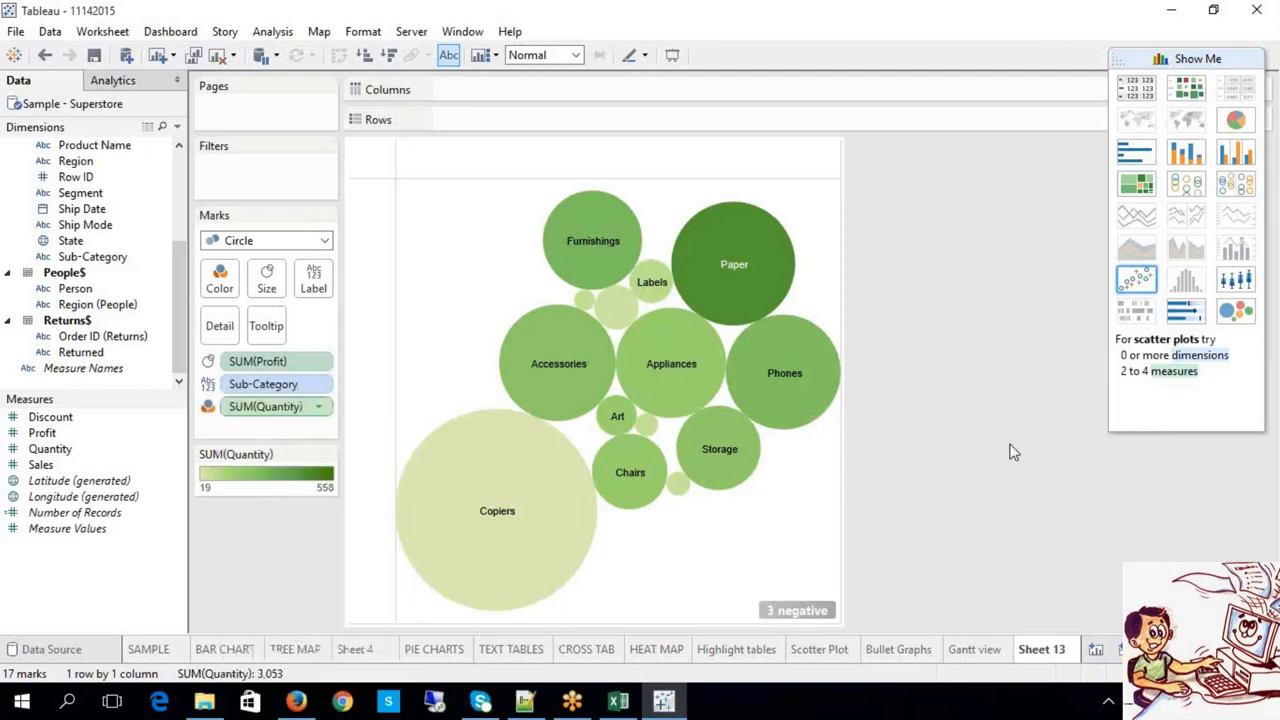
# Hide the sub-category labels on the bubbles, show them again, and inspect the details of individual bubbles such as Storage and Art
pyautogui.click(448, 57)
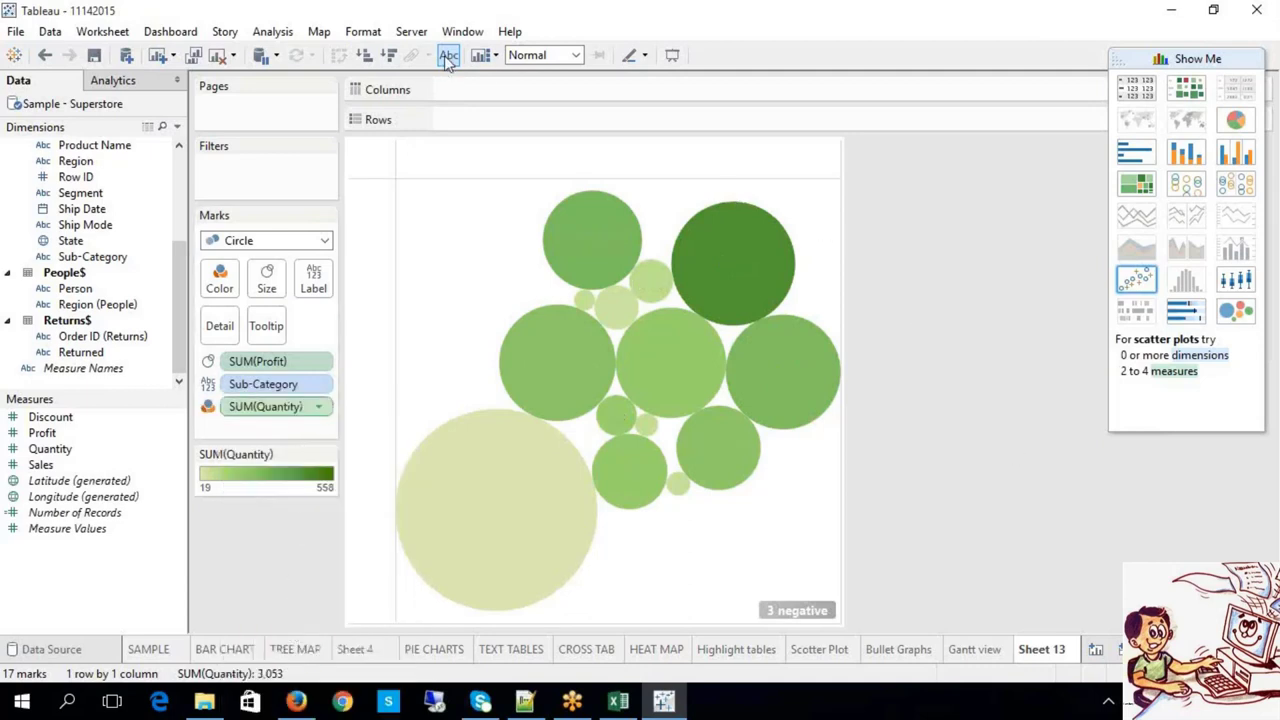
pyautogui.click(448, 58)
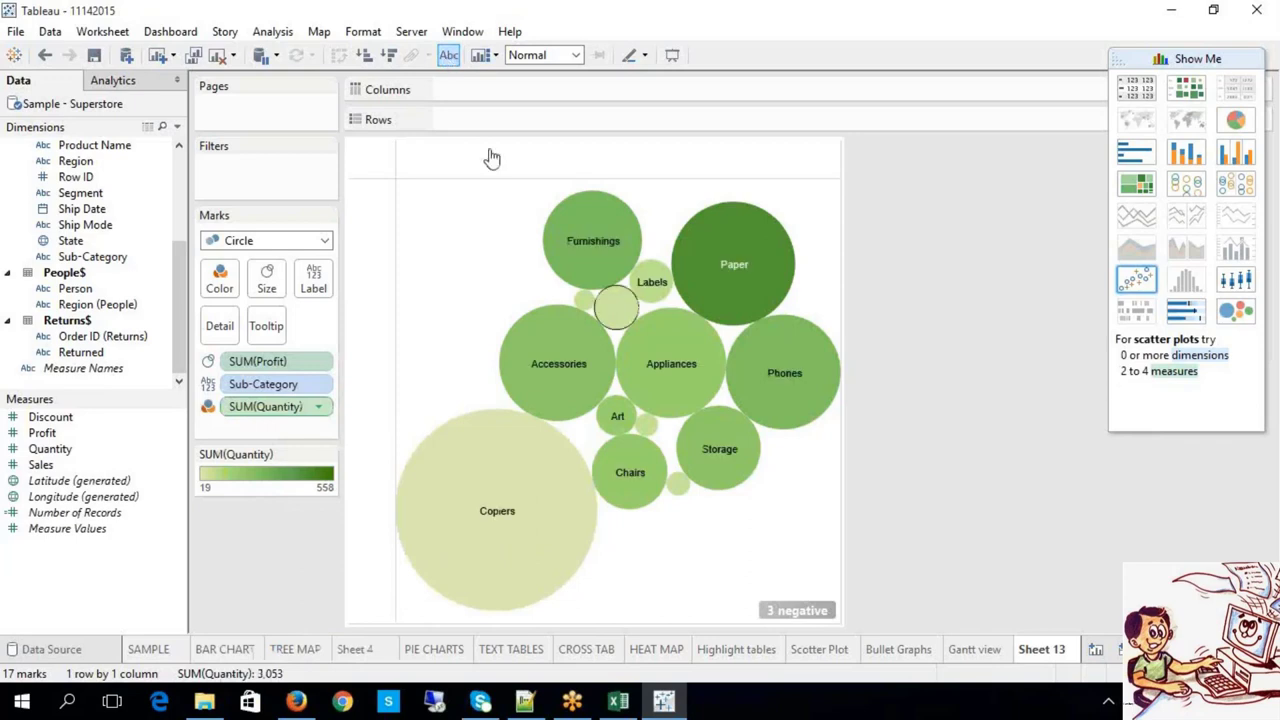
pyautogui.moveTo(613, 418)
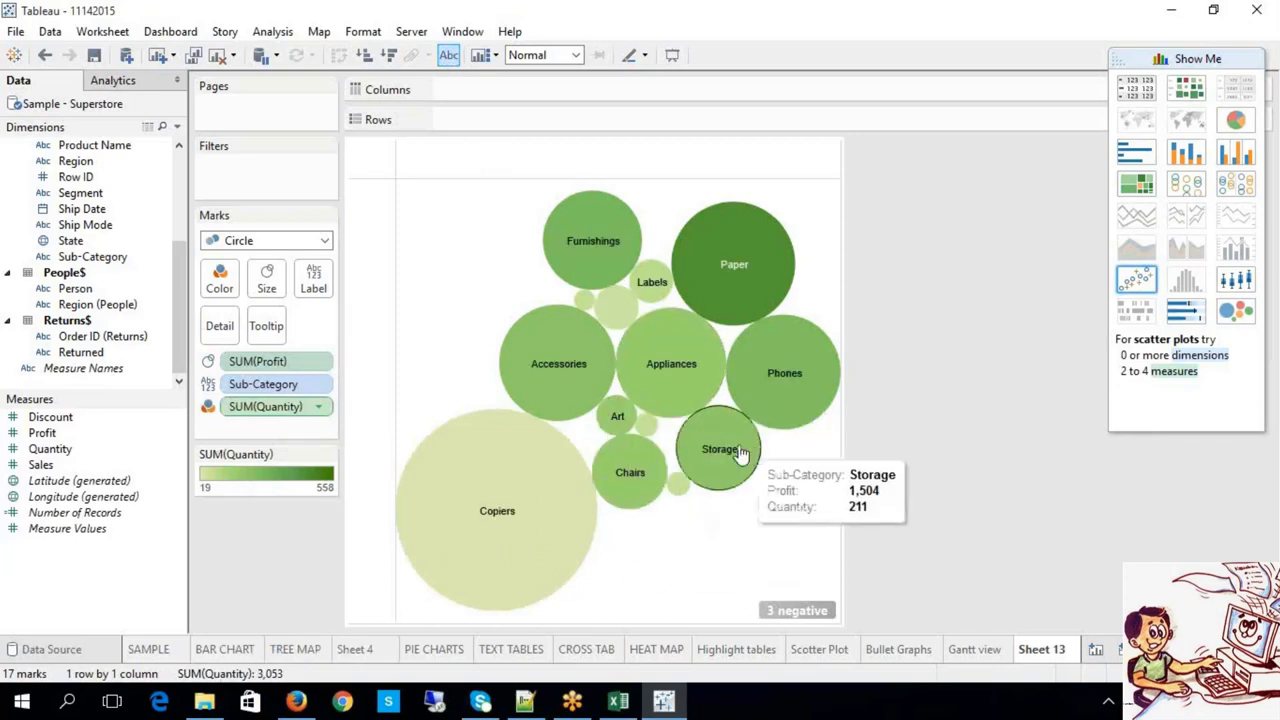
pyautogui.moveTo(631, 318)
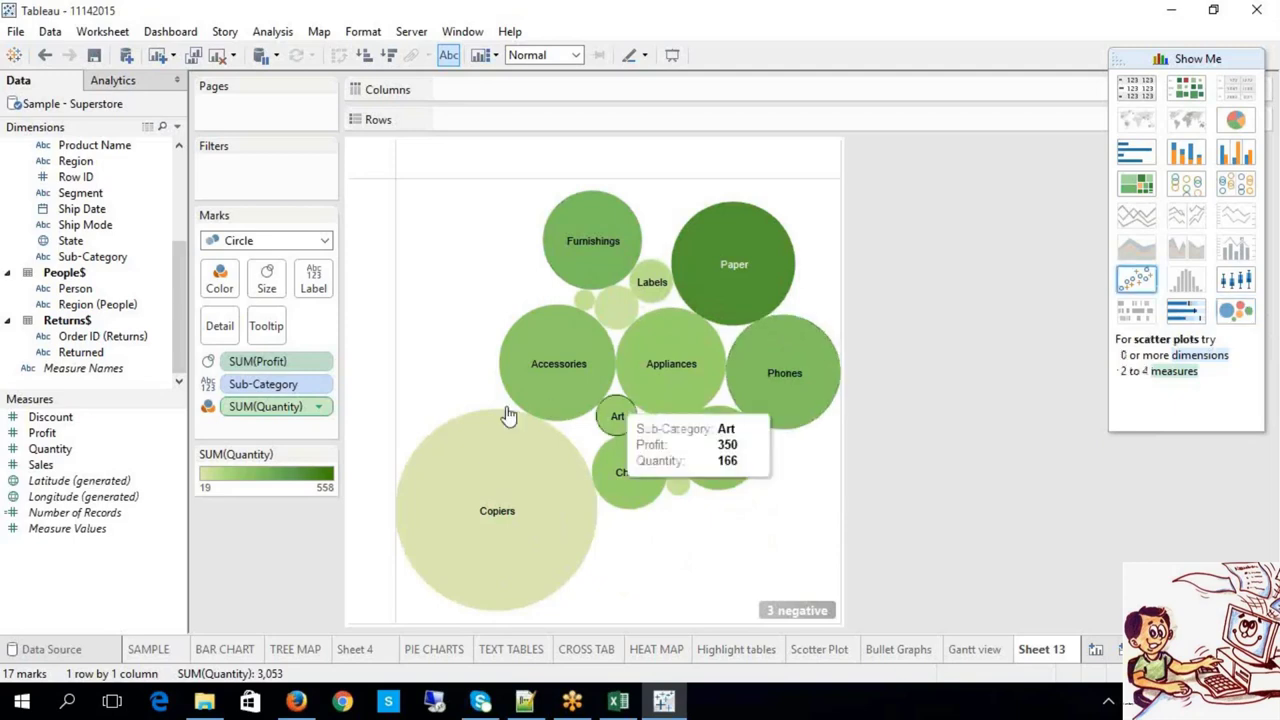
# Try splitting the packed bubbles by State on the columns and undo it
pyautogui.moveTo(88, 246); pyautogui.dragTo(489, 92)
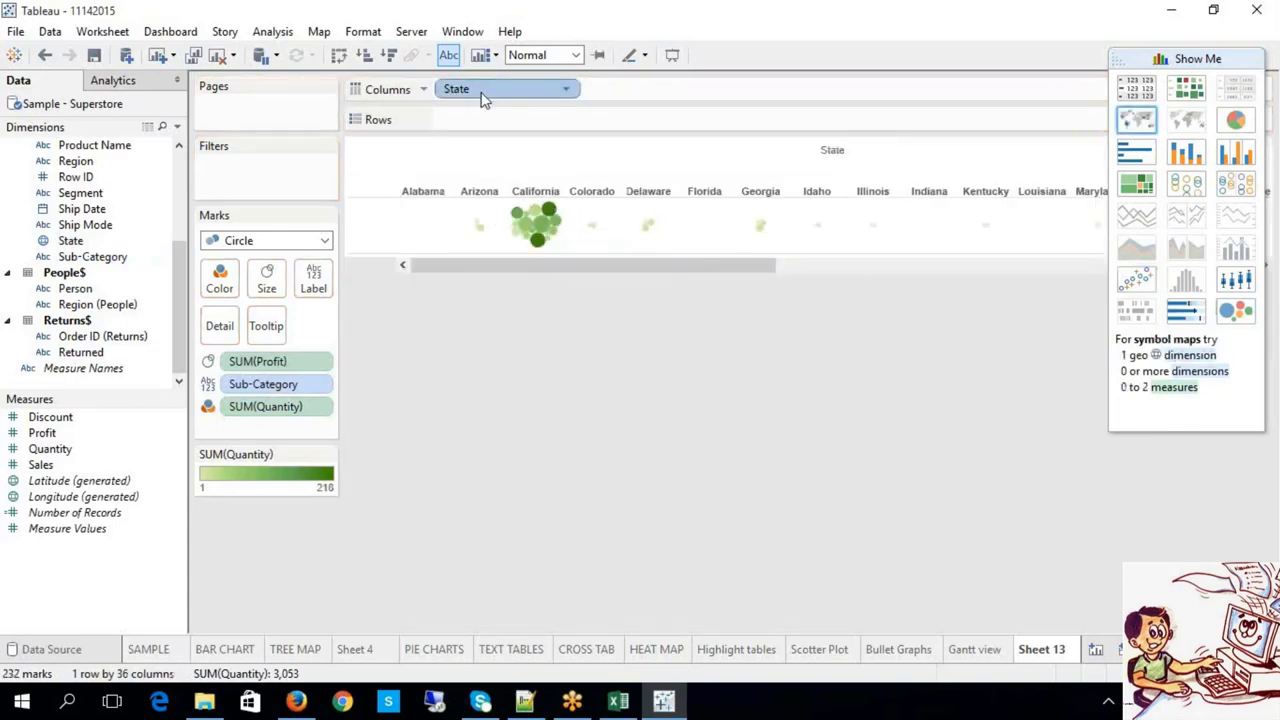
pyautogui.hotkey('ctrl', 'z')
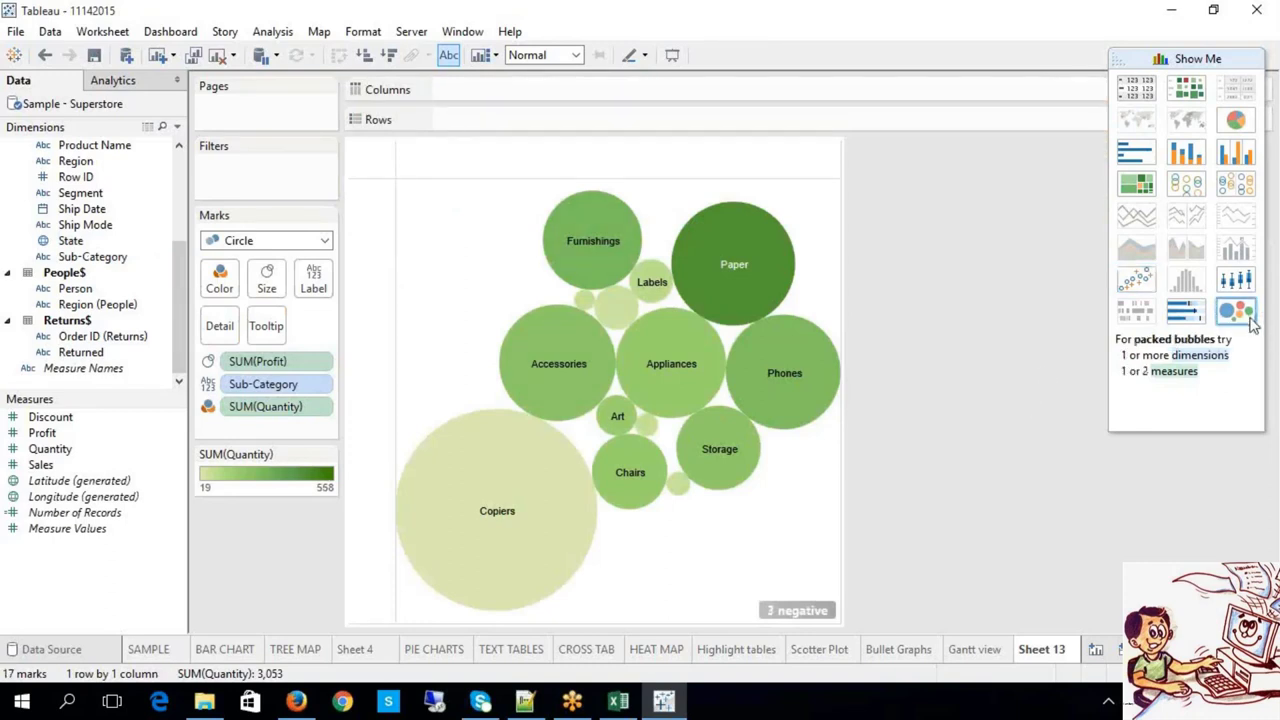
# Examine the packed bubbles and compare the profit and quantity details of sub-categories such as Accessories and Copiers
pyautogui.moveTo(563, 443)
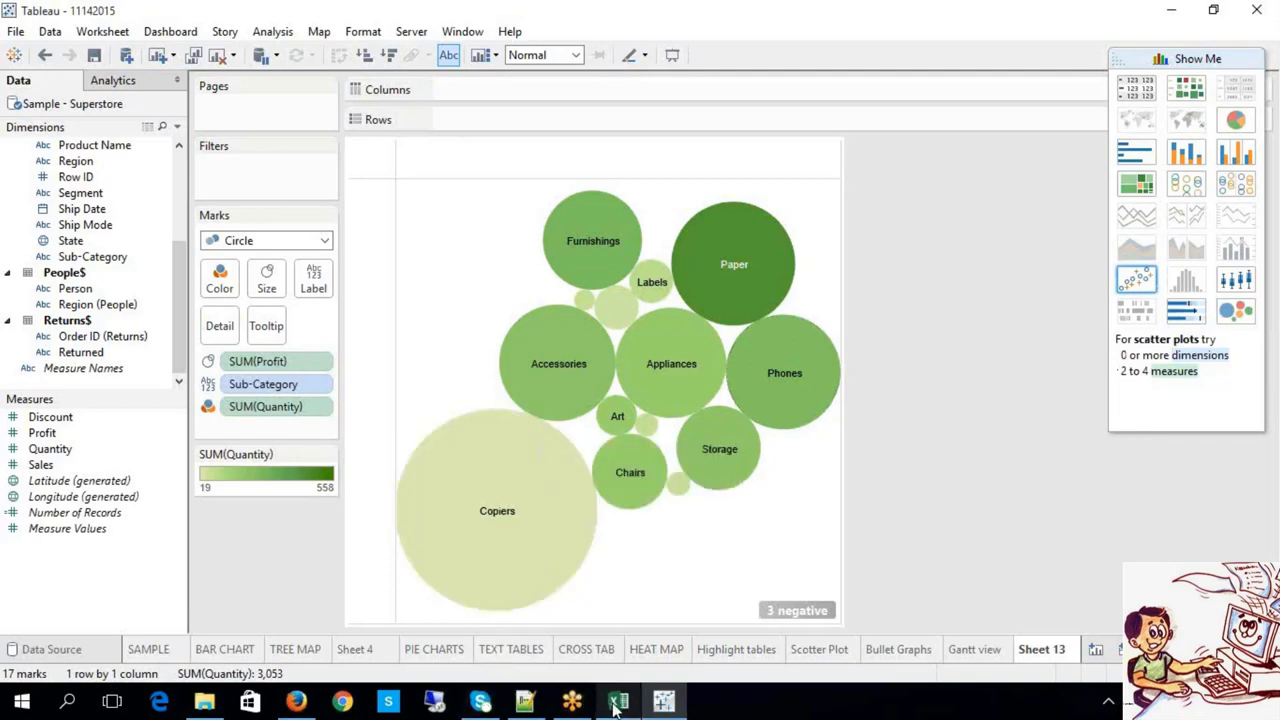
pyautogui.moveTo(565, 595)
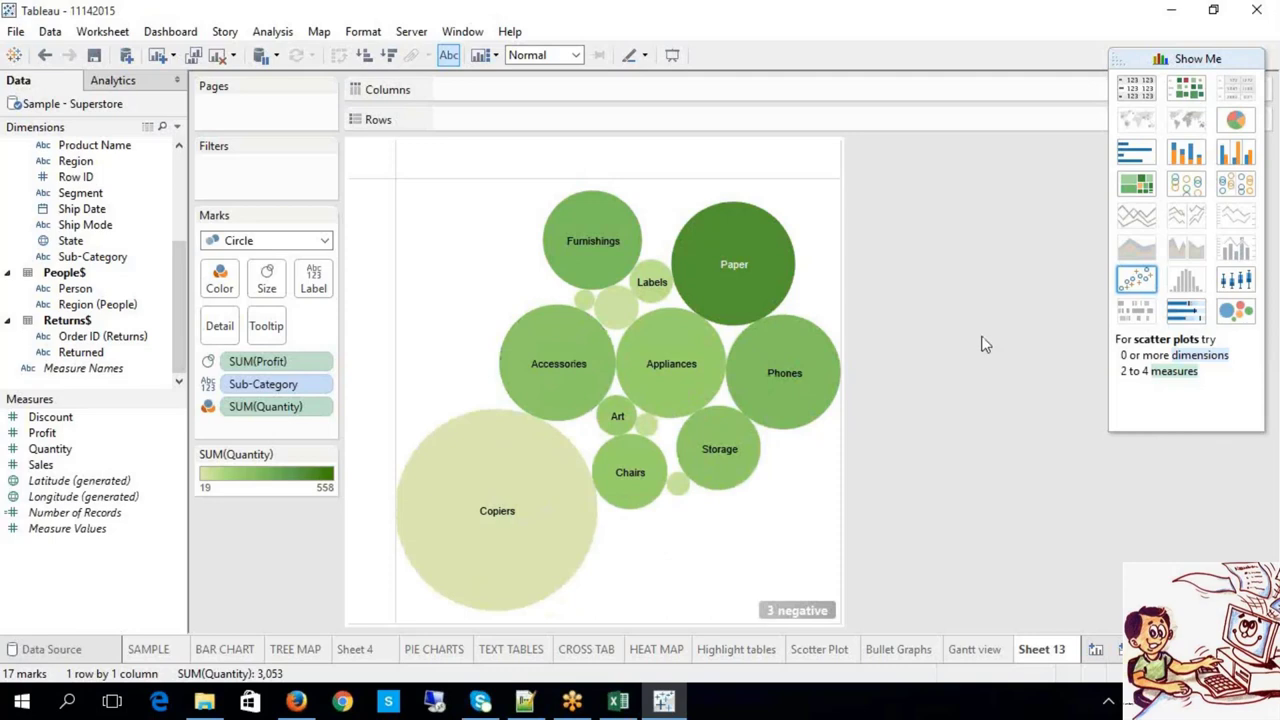
pyautogui.moveTo(469, 494)
pyautogui.moveTo(662, 281)
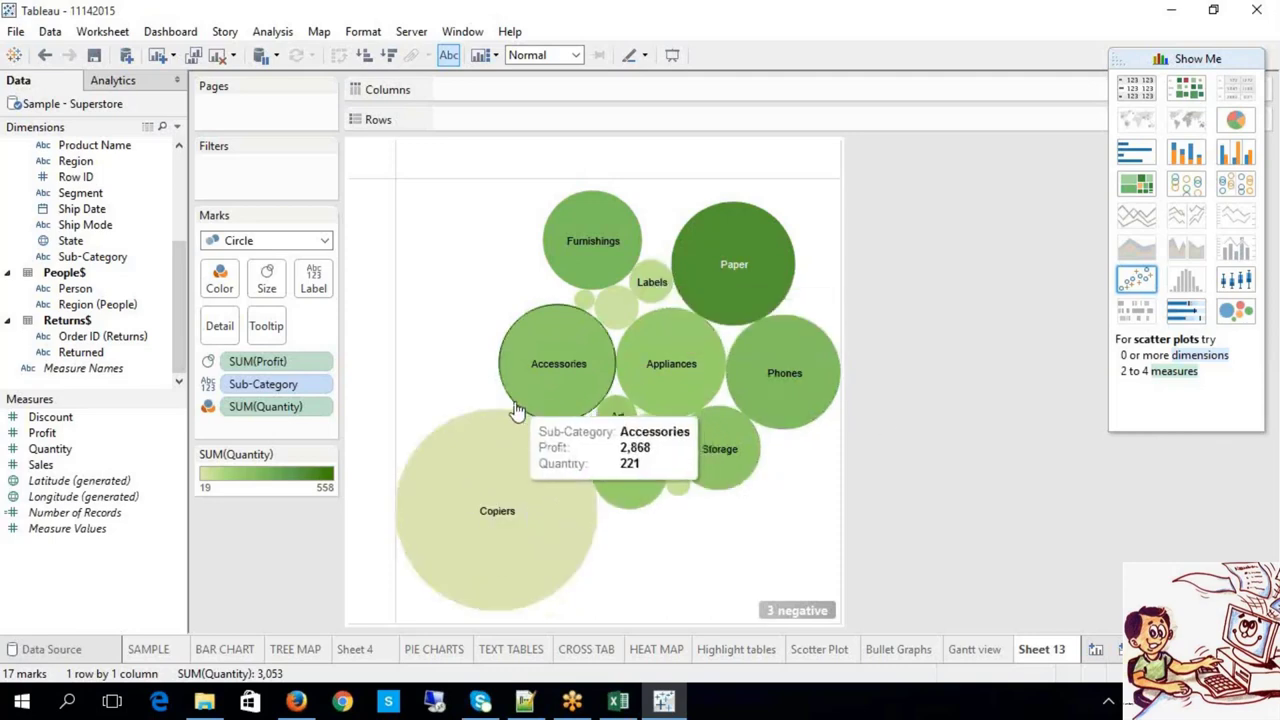
pyautogui.moveTo(490, 420)
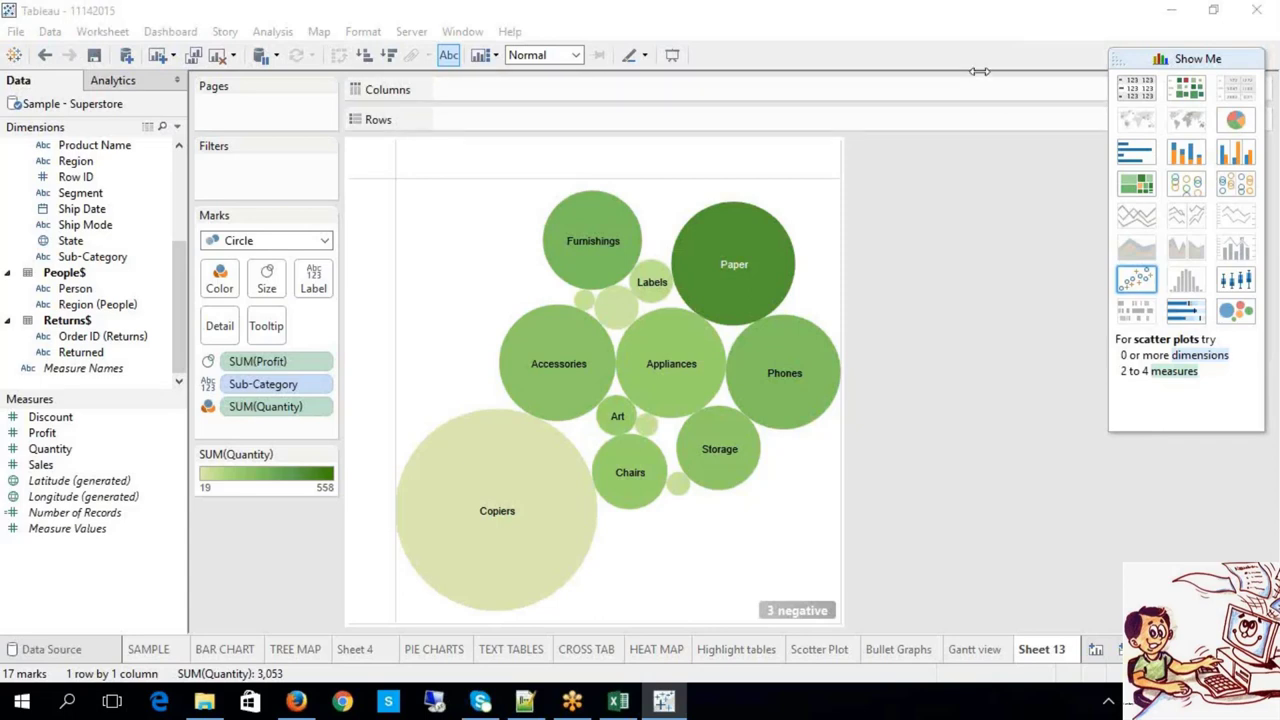
# Collapse the chart type suggestions, open the TREE MAP sheet and inspect the sales details of Technology in the West and East regions
pyautogui.click(1132, 60)
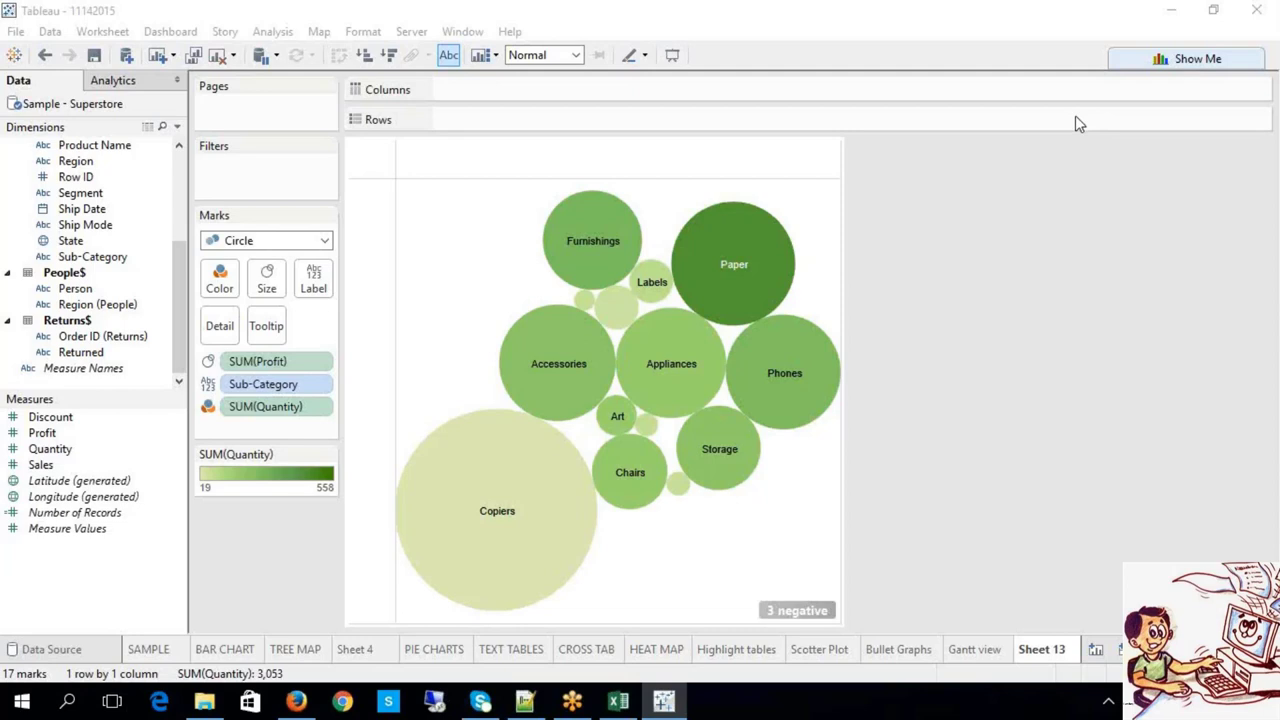
pyautogui.click(282, 650)
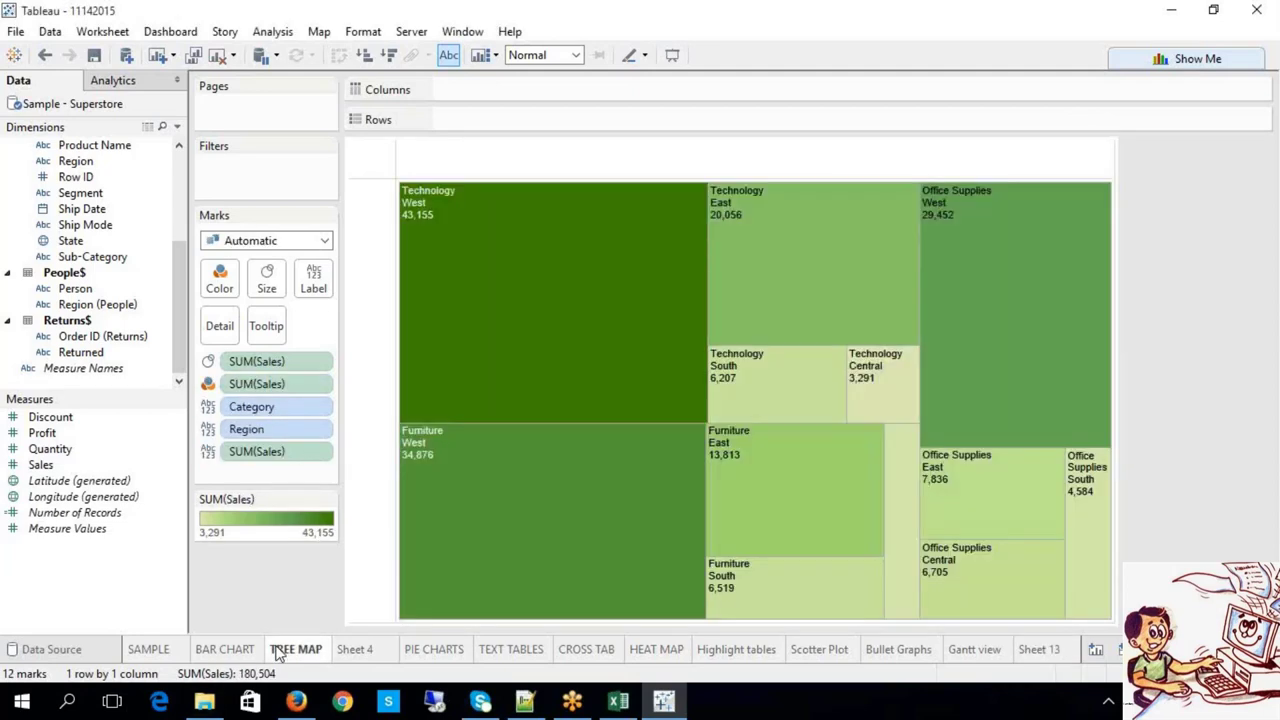
pyautogui.moveTo(845, 442)
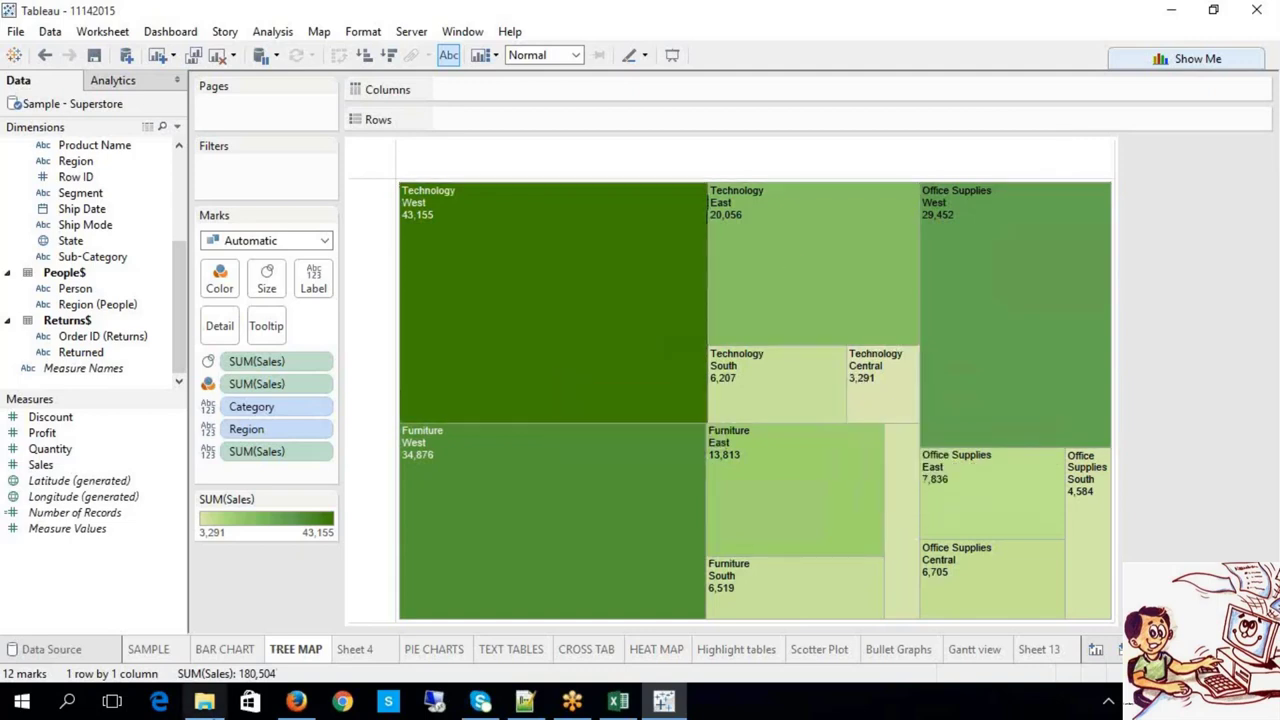
pyautogui.moveTo(603, 386)
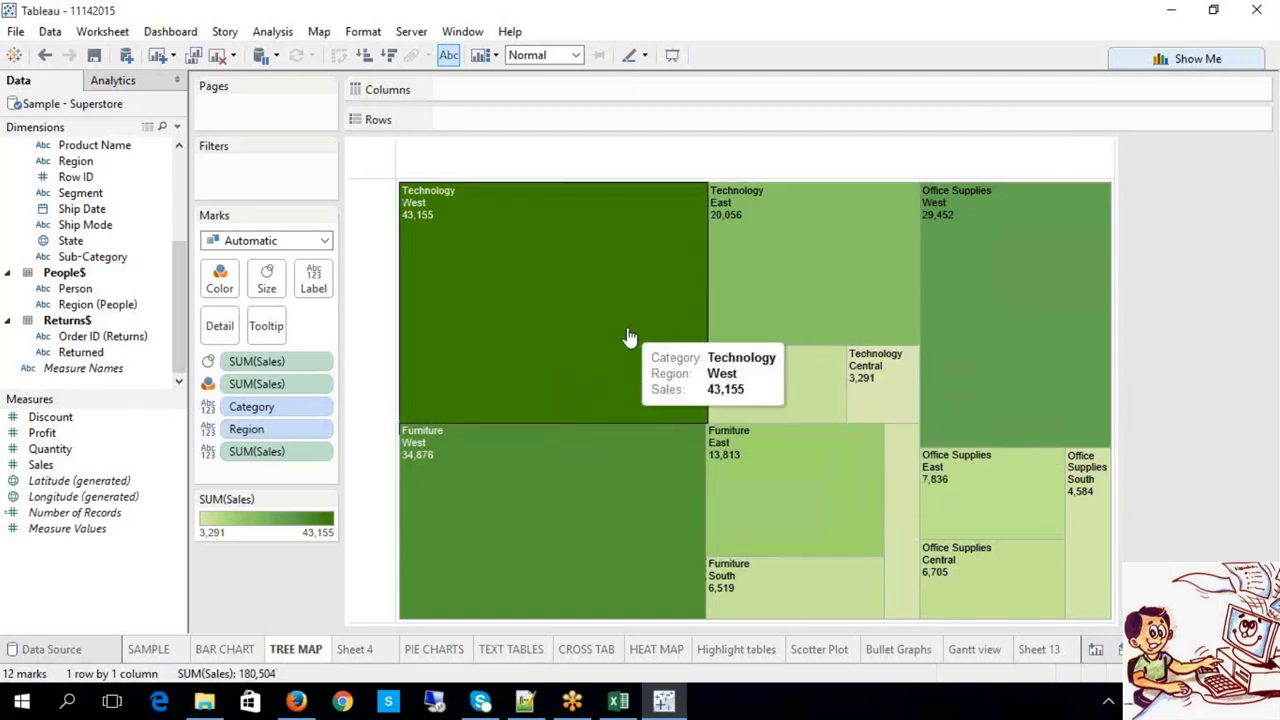
pyautogui.moveTo(766, 248)
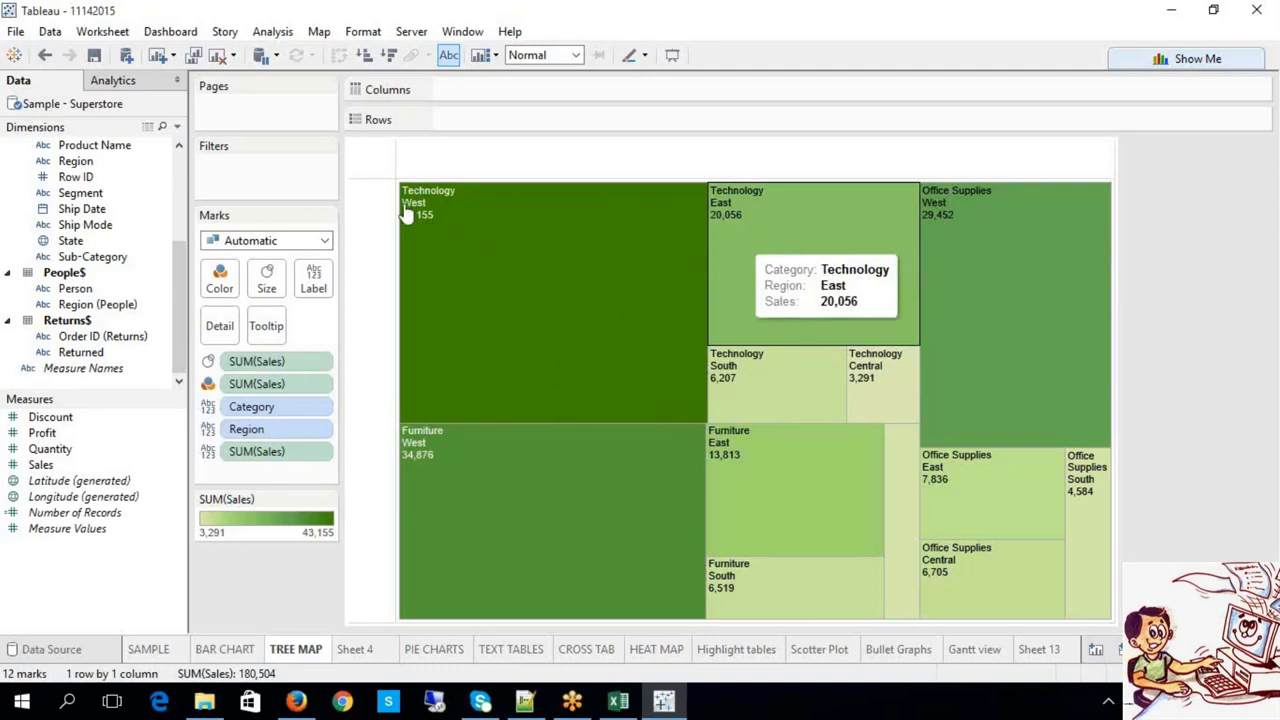
# Return to the packed bubbles on Sheet 13 and rename that sheet as Bubble chart
pyautogui.scroll(5, 180, 215)
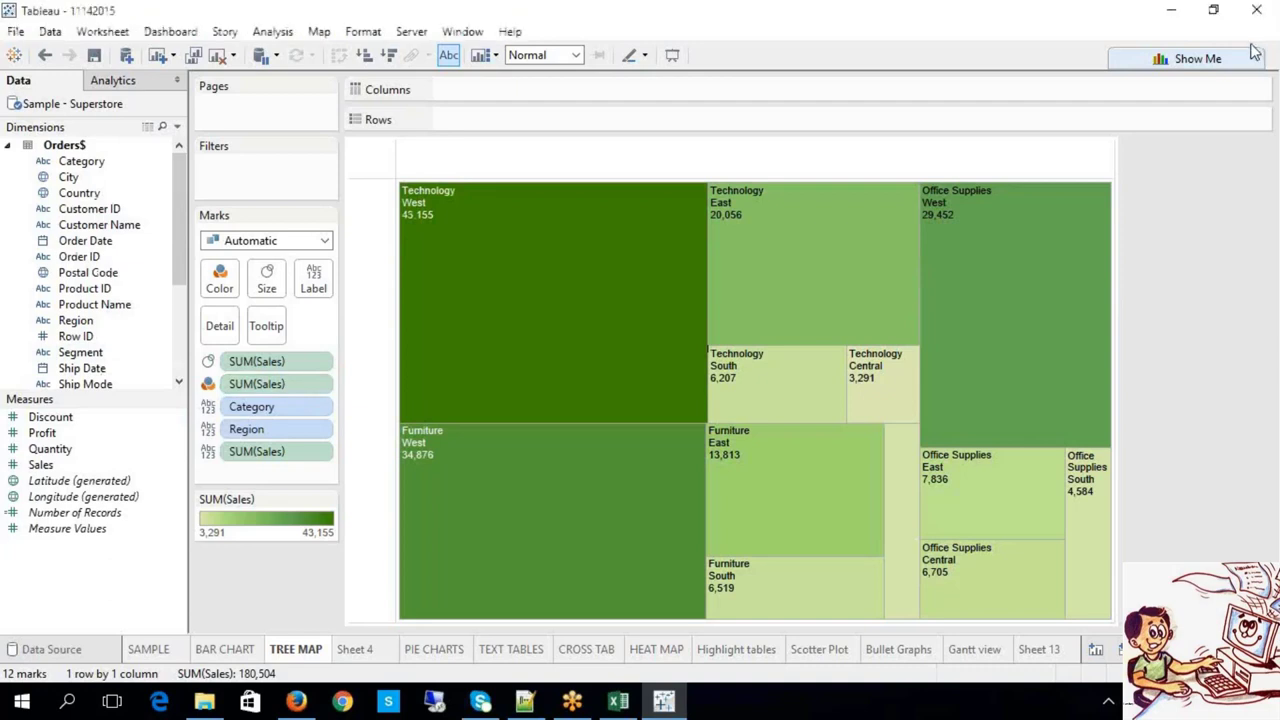
pyautogui.click(1040, 649)
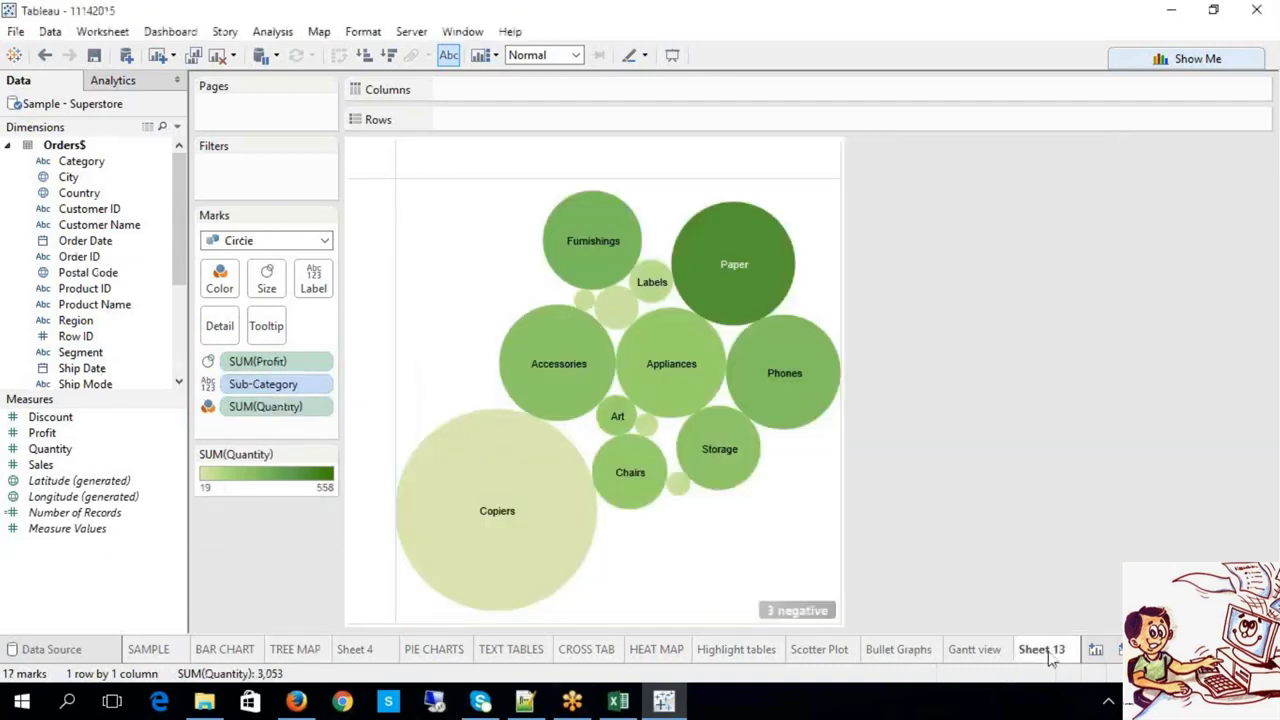
pyautogui.rightClick(1075, 651)
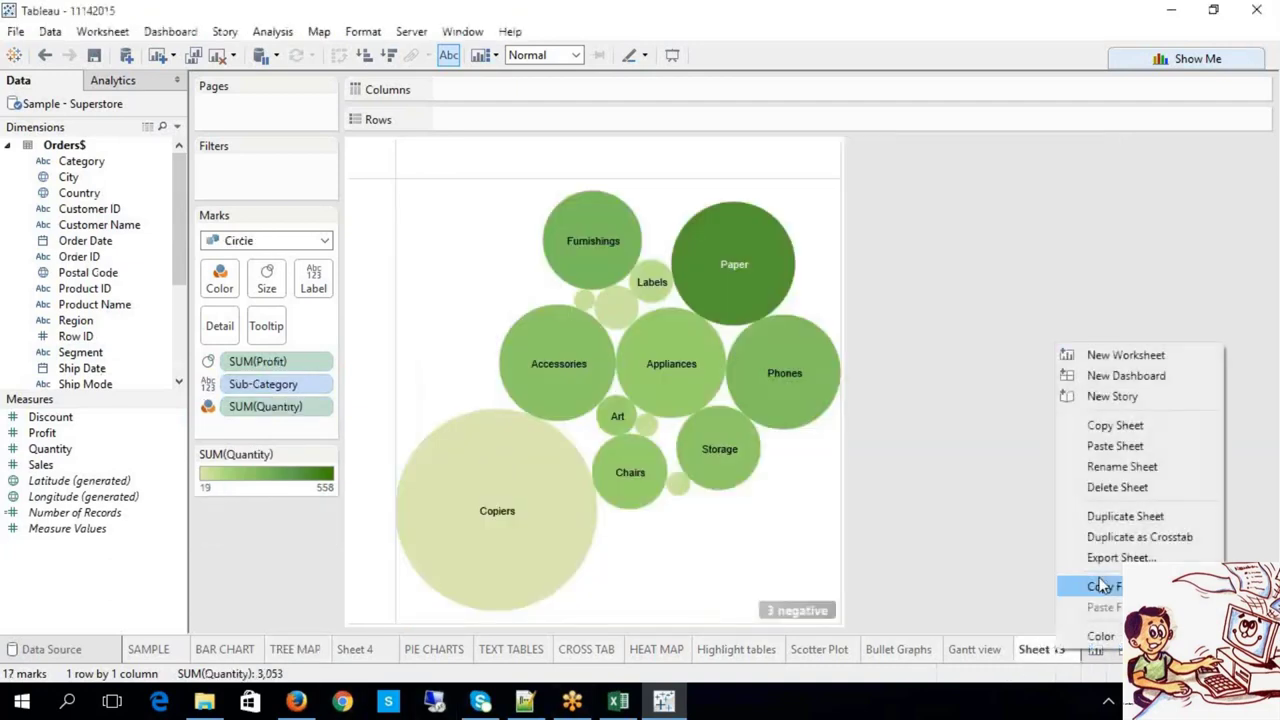
pyautogui.click(1110, 466)
pyautogui.write('Bubbl')
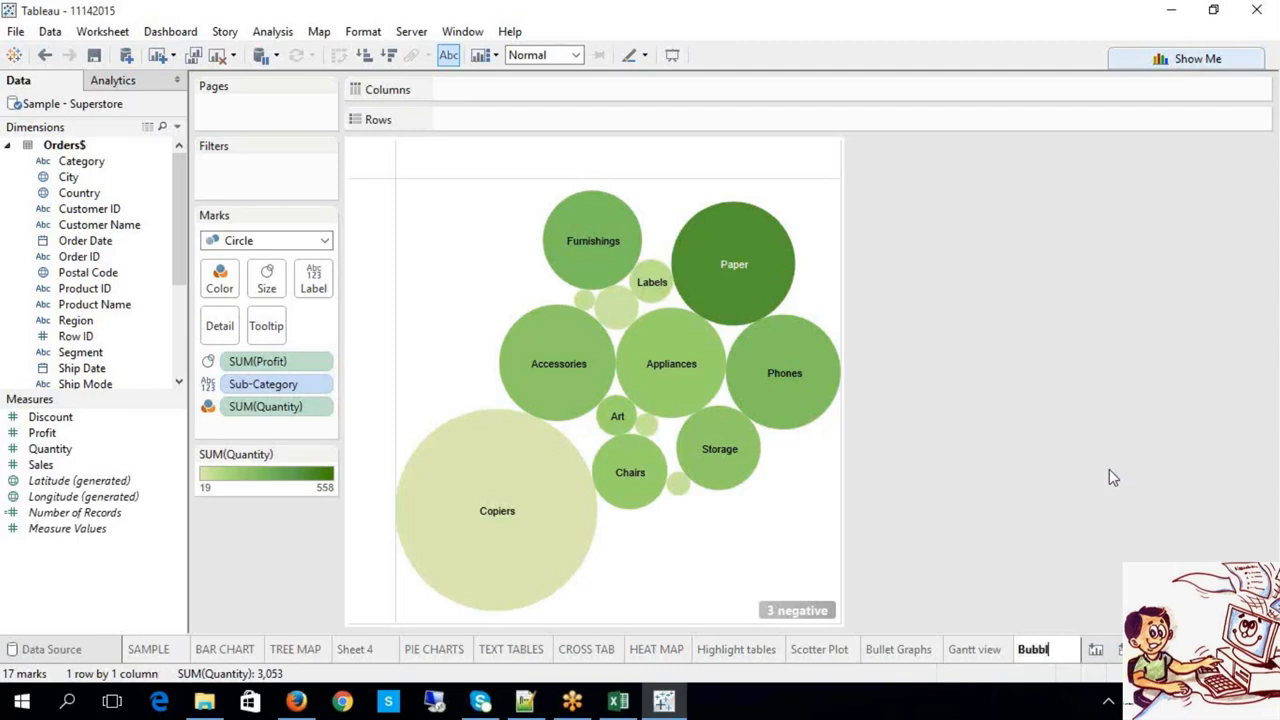
pyautogui.write('e chart')
pyautogui.press('Return')
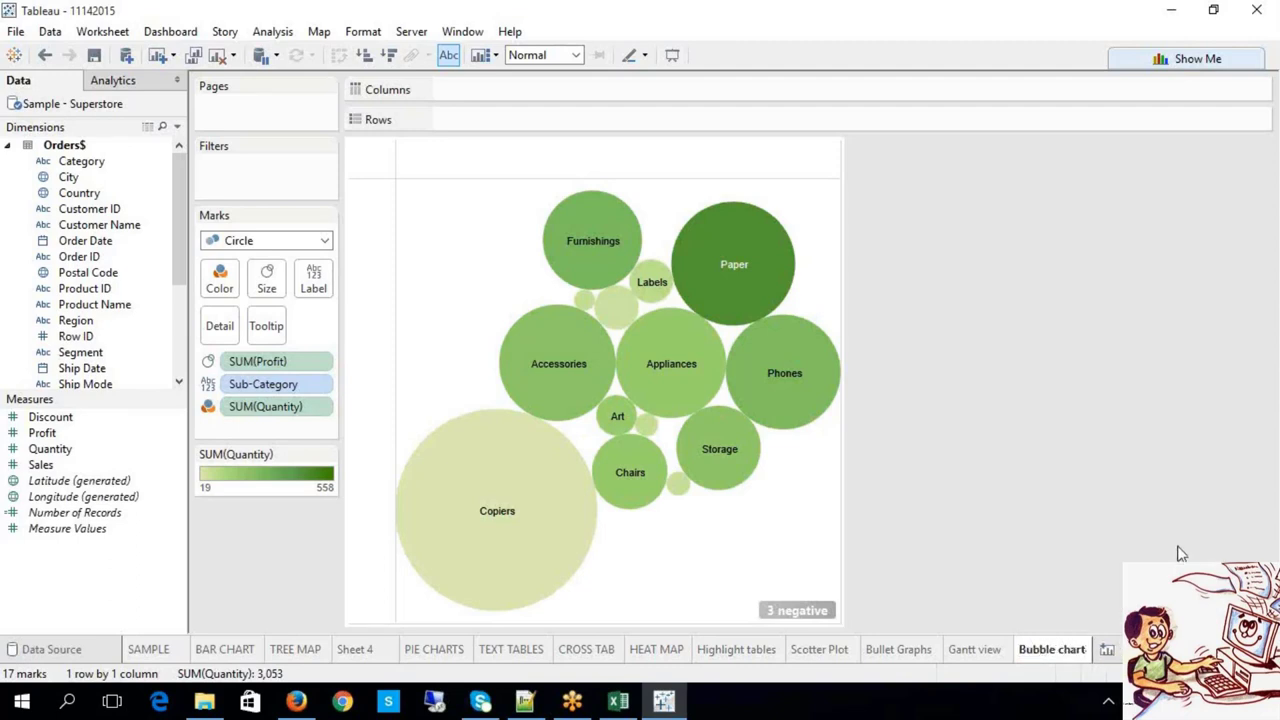
# Add a new worksheet after the Bubble chart sheet and show the chart type suggestions
pyautogui.click(1107, 650)
pyautogui.rightClick(1112, 651)
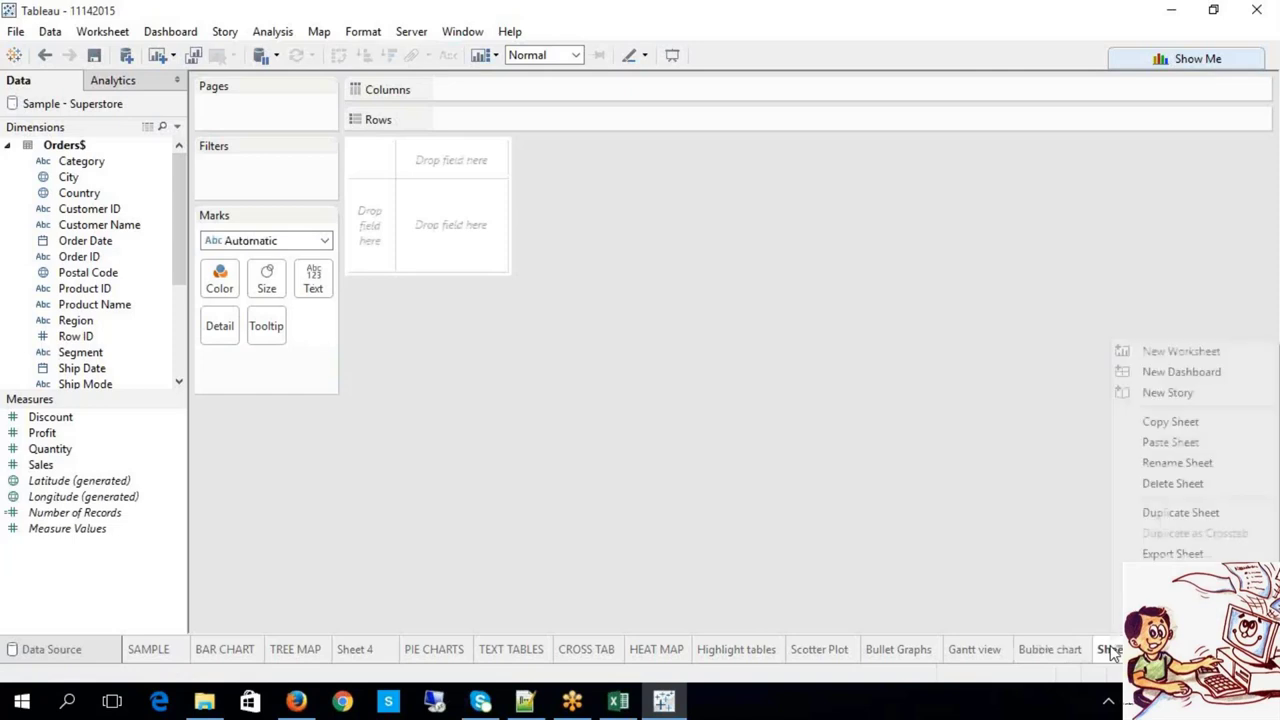
pyautogui.click(712, 391)
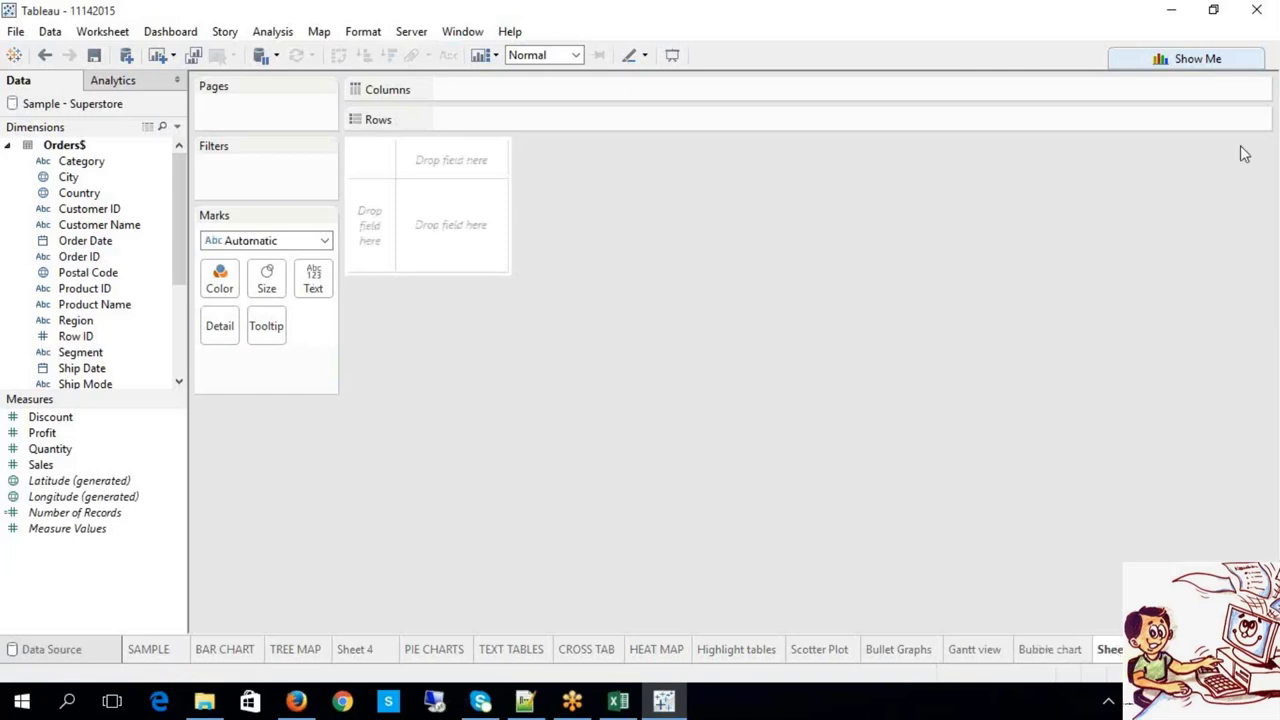
pyautogui.click(1192, 60)
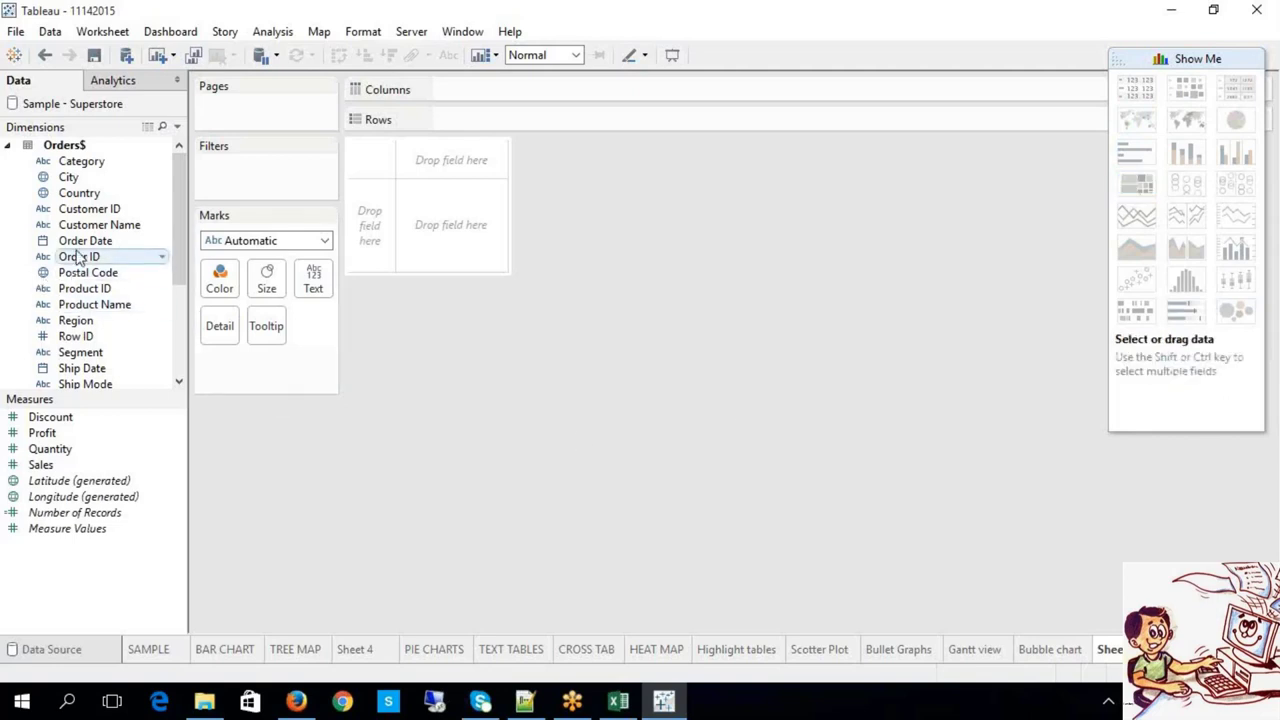
# Place Order Date on the columns and Discount and Quantity on the rows, and turn the view into a tree map
pyautogui.moveTo(82, 241)
pyautogui.mouseDown()
pyautogui.moveTo(477, 92)
pyautogui.moveTo(474, 135)
pyautogui.moveTo(469, 106)
pyautogui.mouseUp()
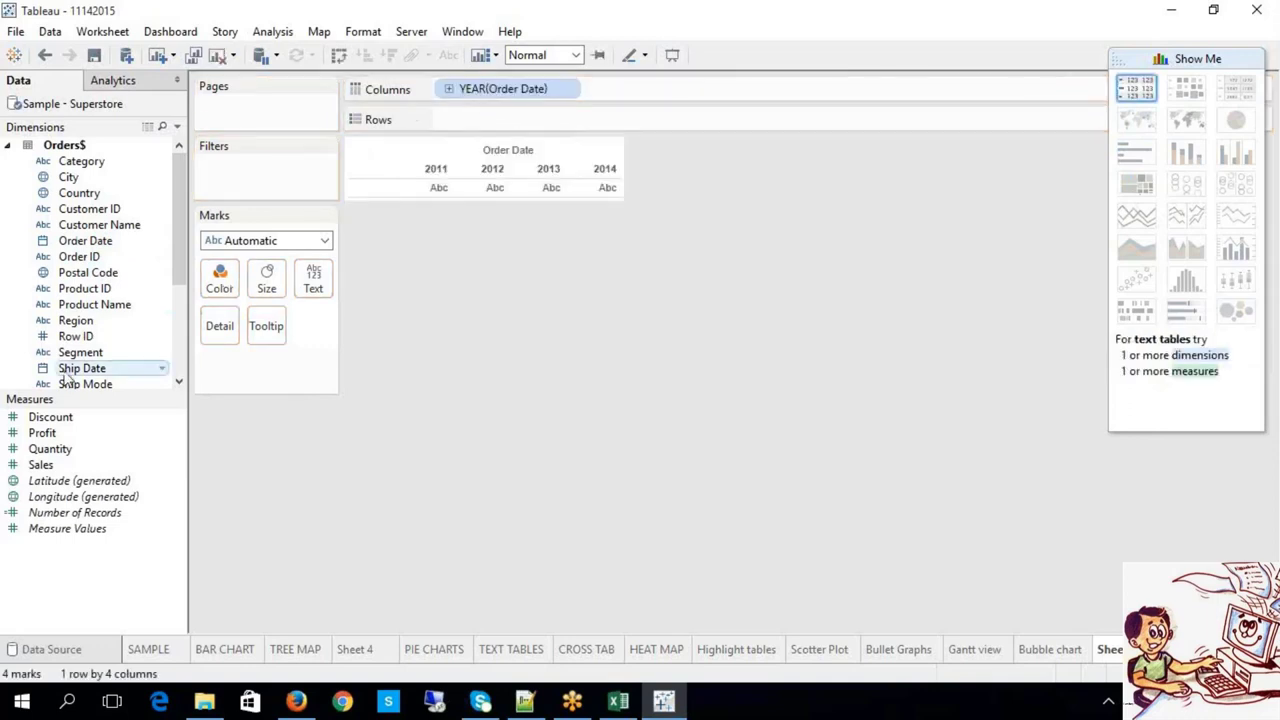
pyautogui.moveTo(70, 420); pyautogui.dragTo(532, 128)
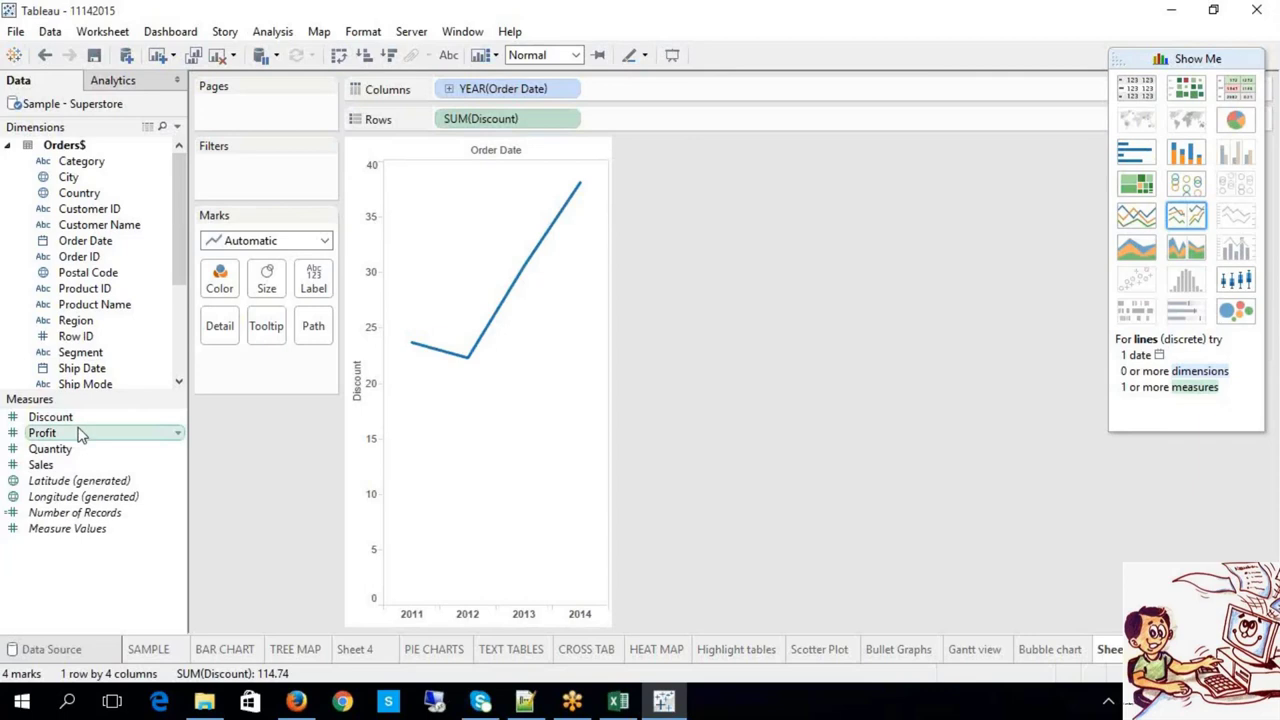
pyautogui.moveTo(69, 450); pyautogui.dragTo(683, 129)
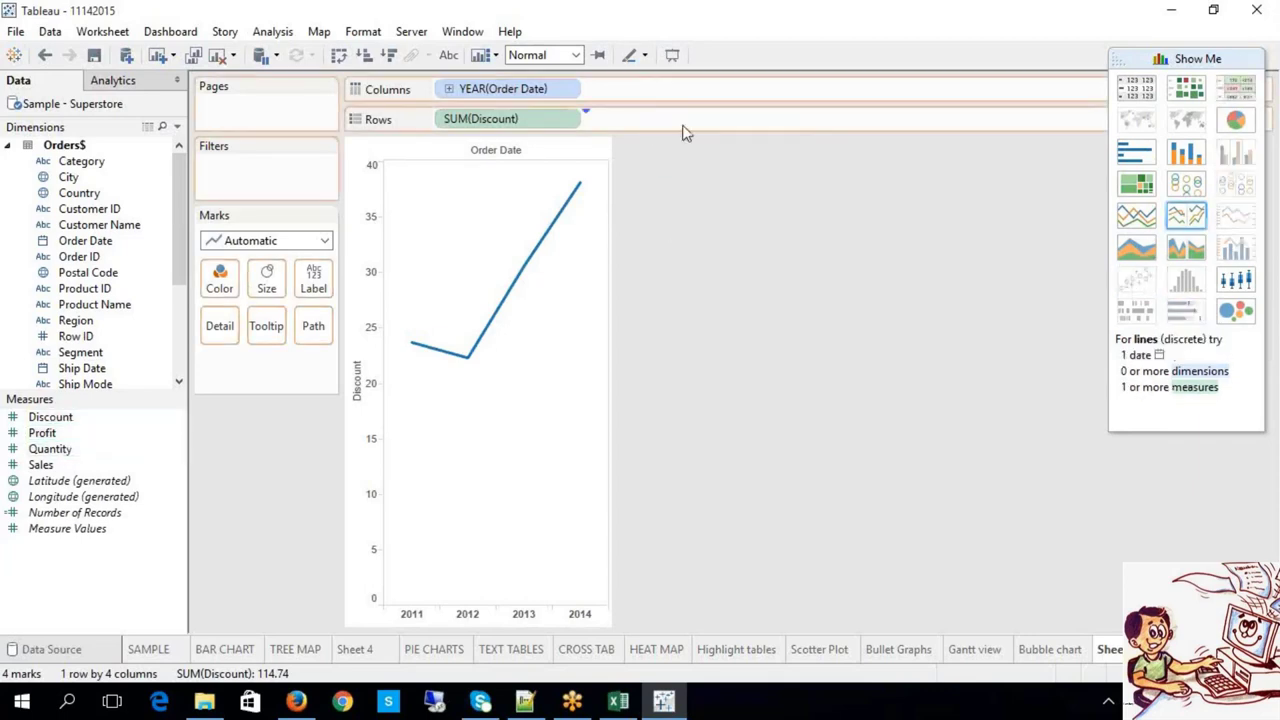
pyautogui.click(1137, 190)
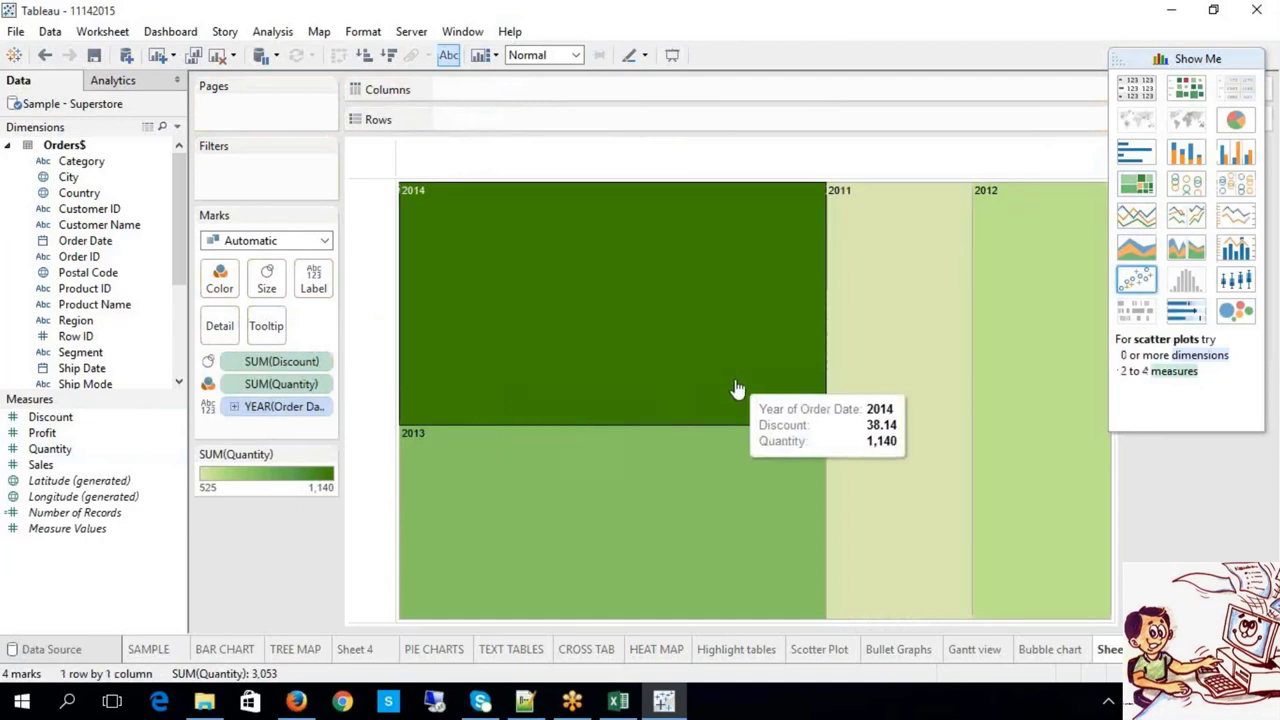
# Hide and show the tree map's labels again, and inspect the discount and quantity details of 2014
pyautogui.click(446, 56)
pyautogui.click(446, 56)
pyautogui.click(455, 268)
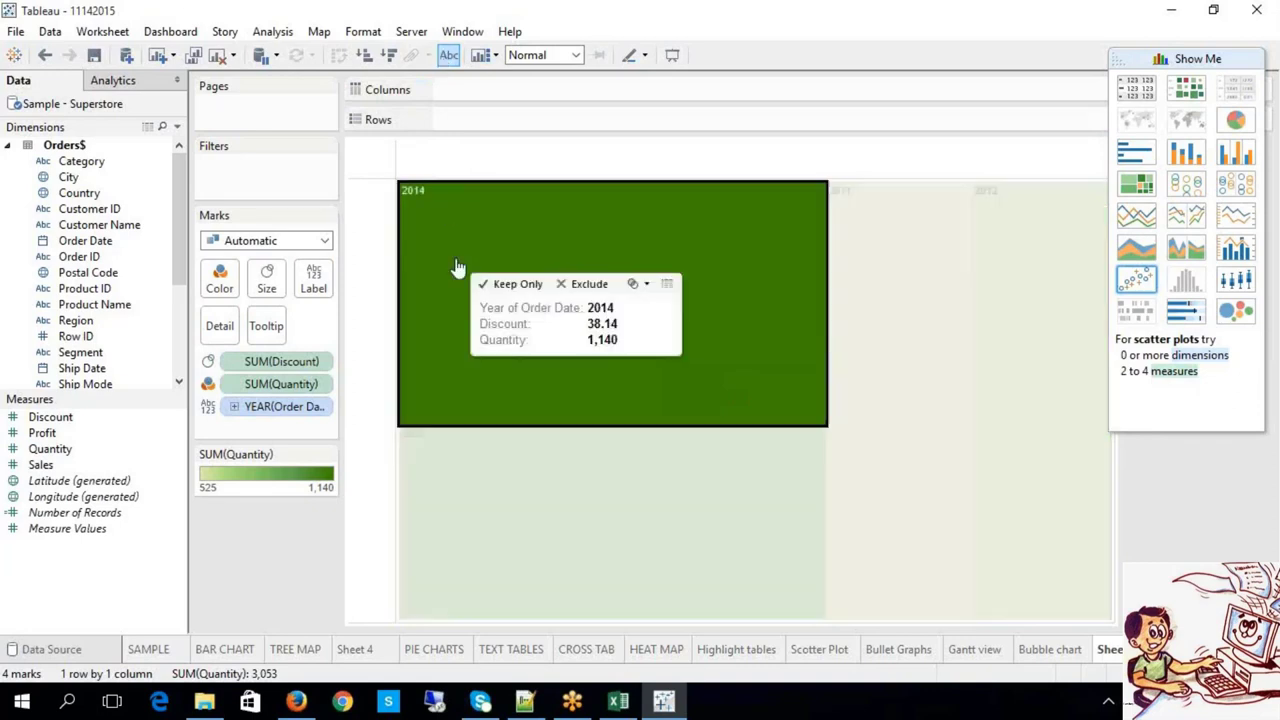
pyautogui.click(396, 357)
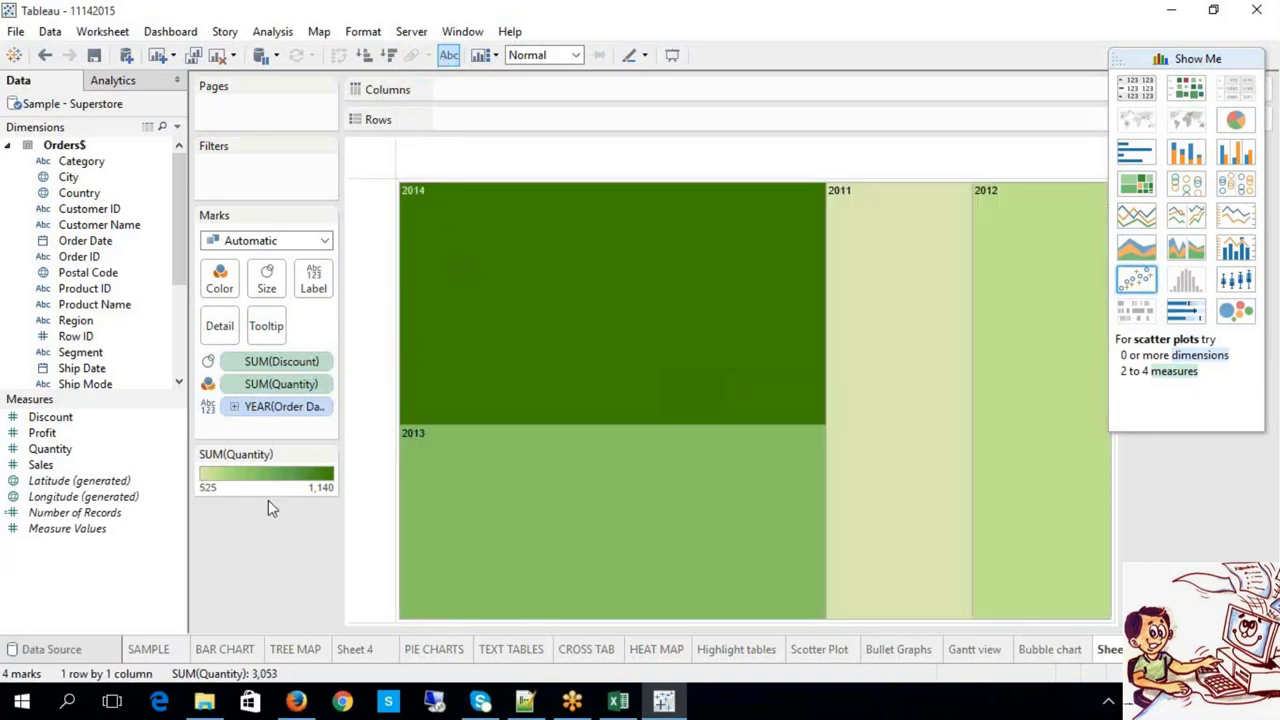
# Drill the tree map's Order Date down to quarter, month and day, and inspect the details of individual days in September and August 2014
pyautogui.click(234, 407)
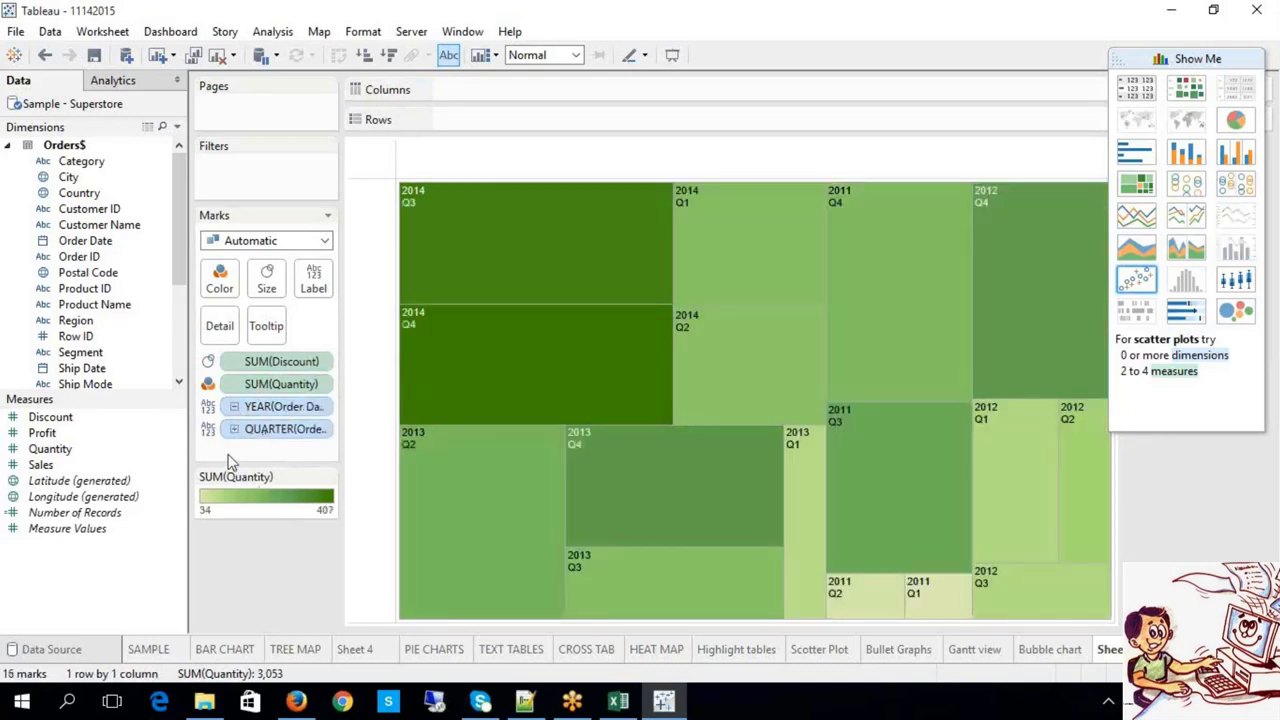
pyautogui.click(234, 429)
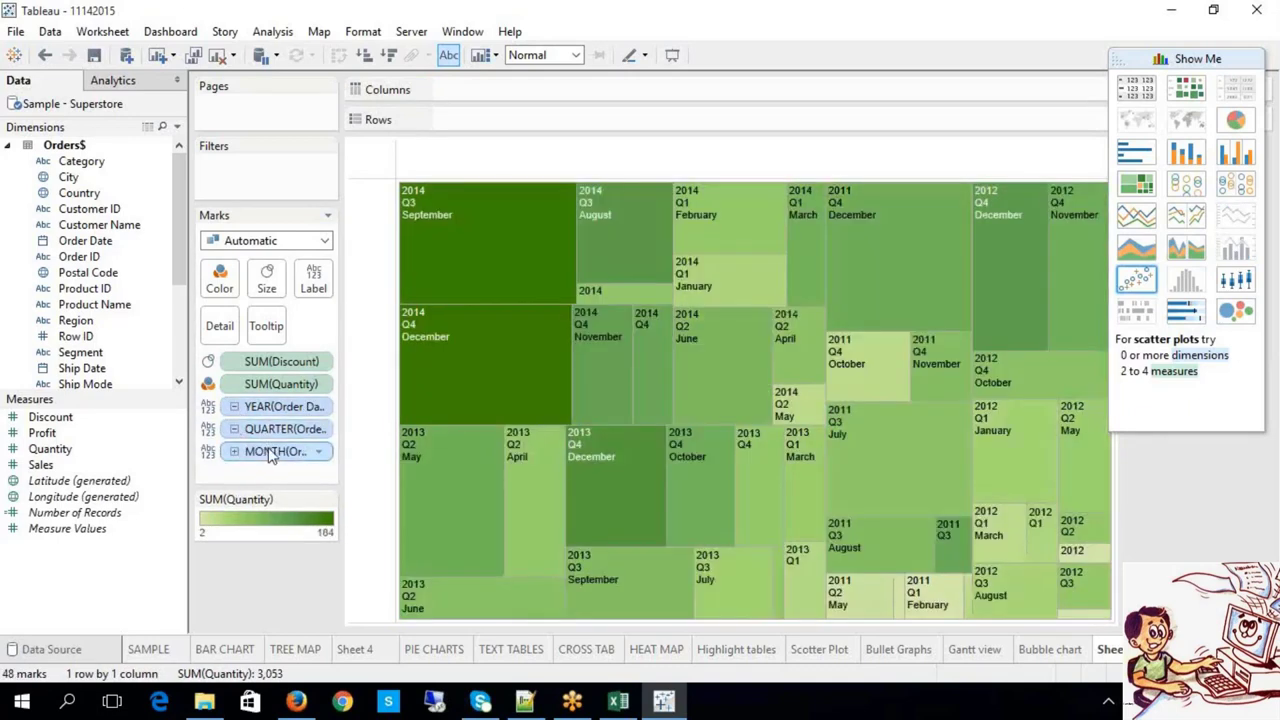
pyautogui.click(234, 452)
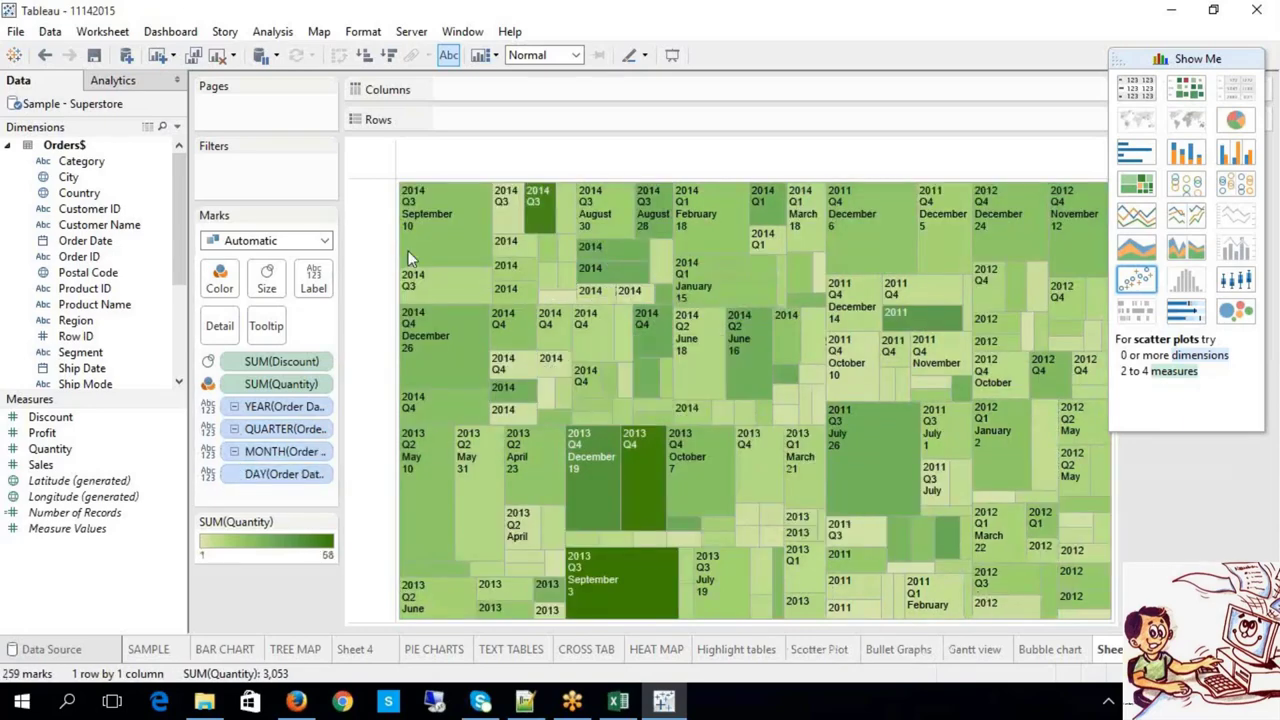
pyautogui.moveTo(417, 190)
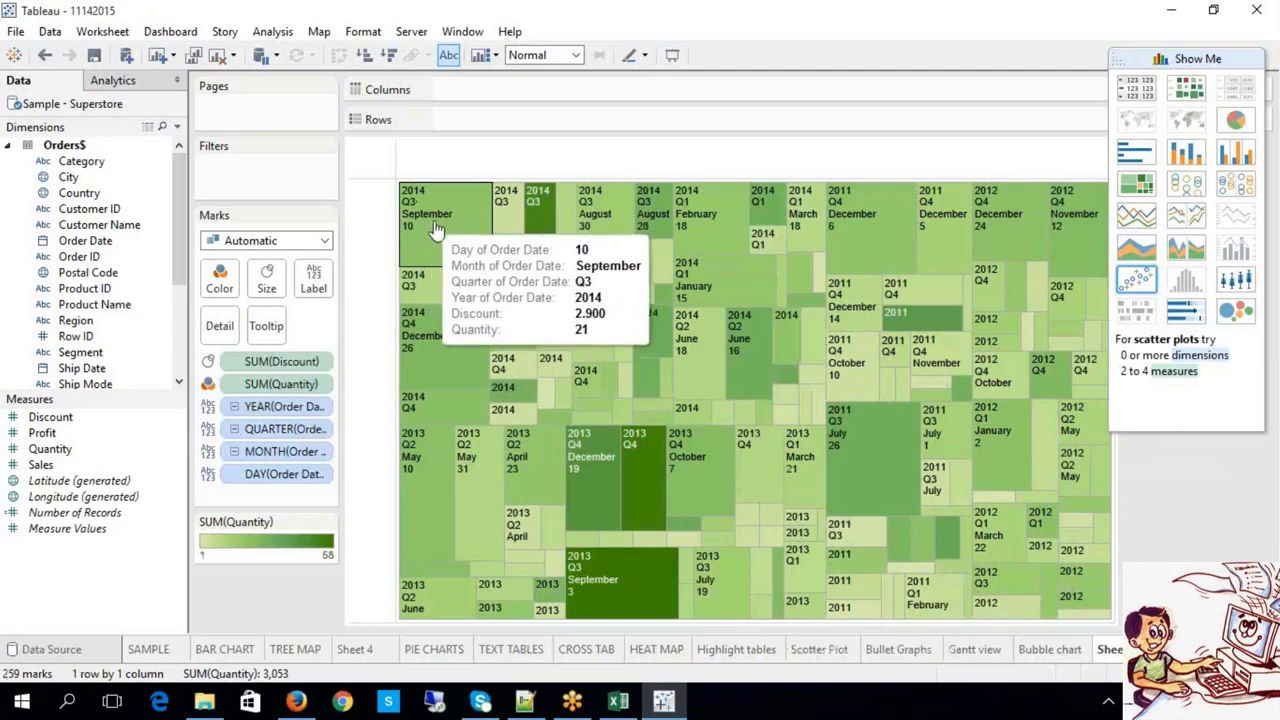
pyautogui.moveTo(507, 208)
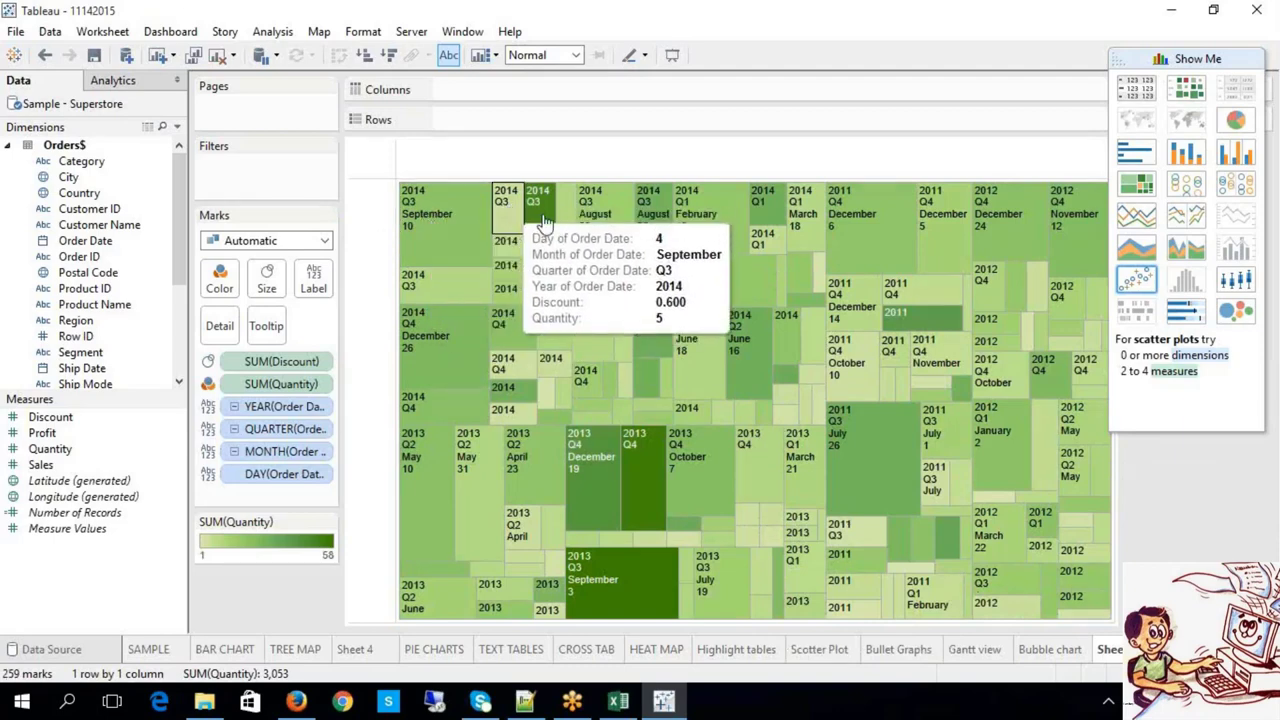
pyautogui.moveTo(585, 218)
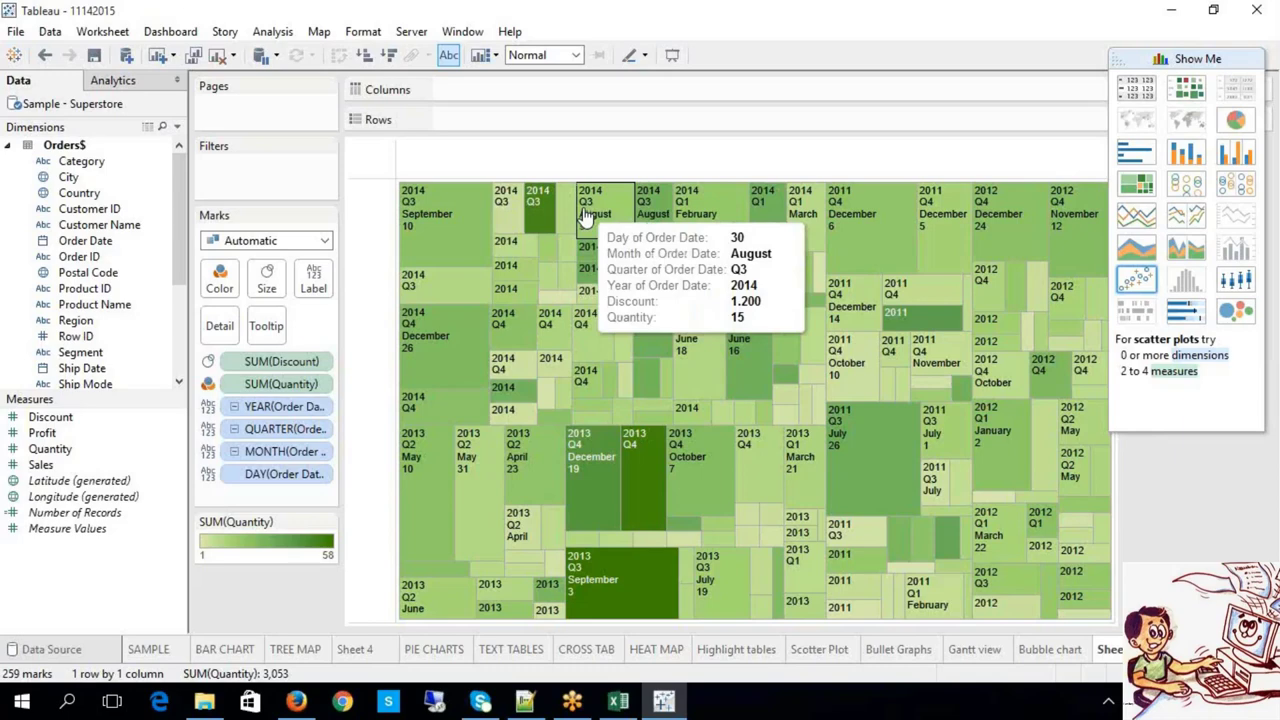
# Remove the day and month levels of Order Date from the tree map
pyautogui.click(271, 476)
pyautogui.press('Delete')
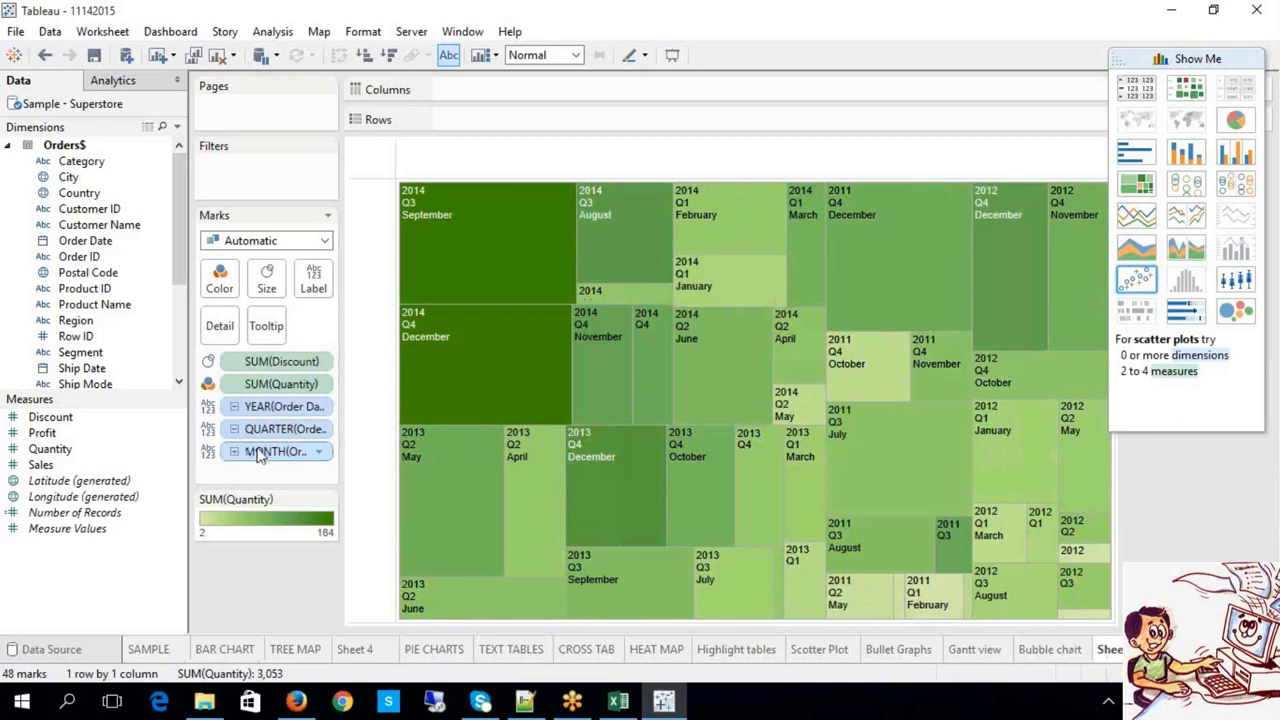
pyautogui.click(254, 451)
pyautogui.press('Delete')
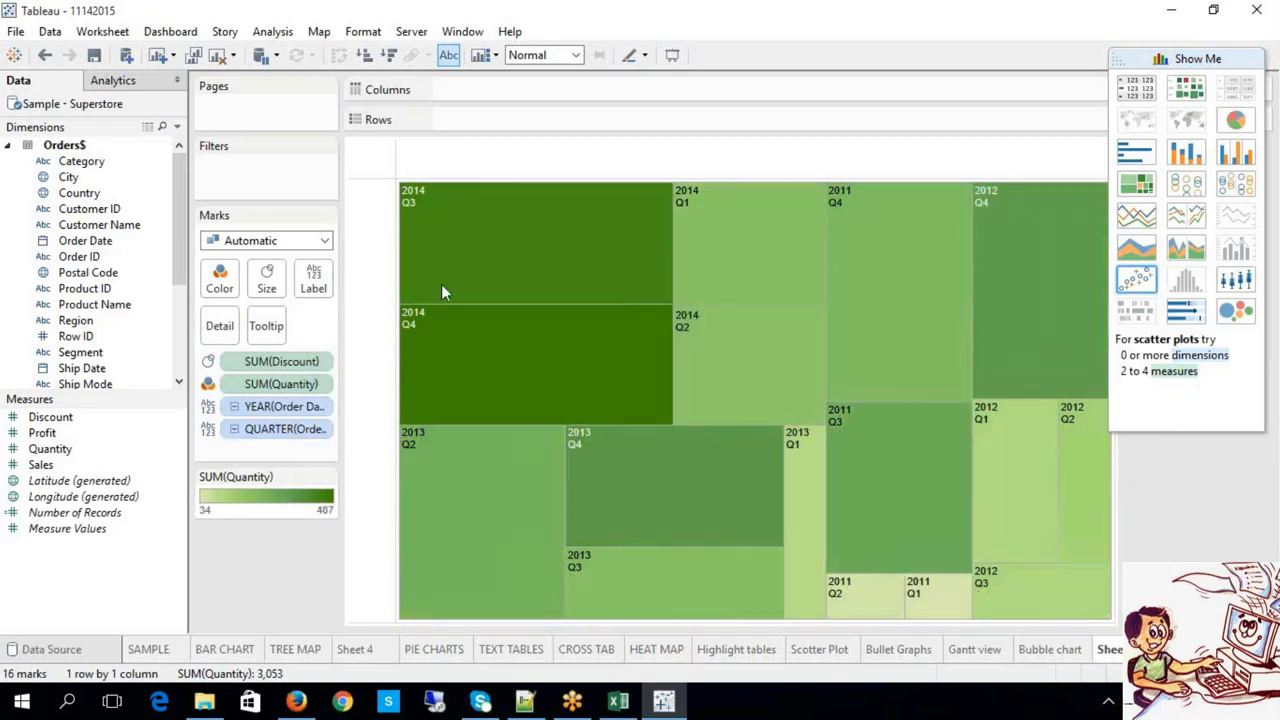